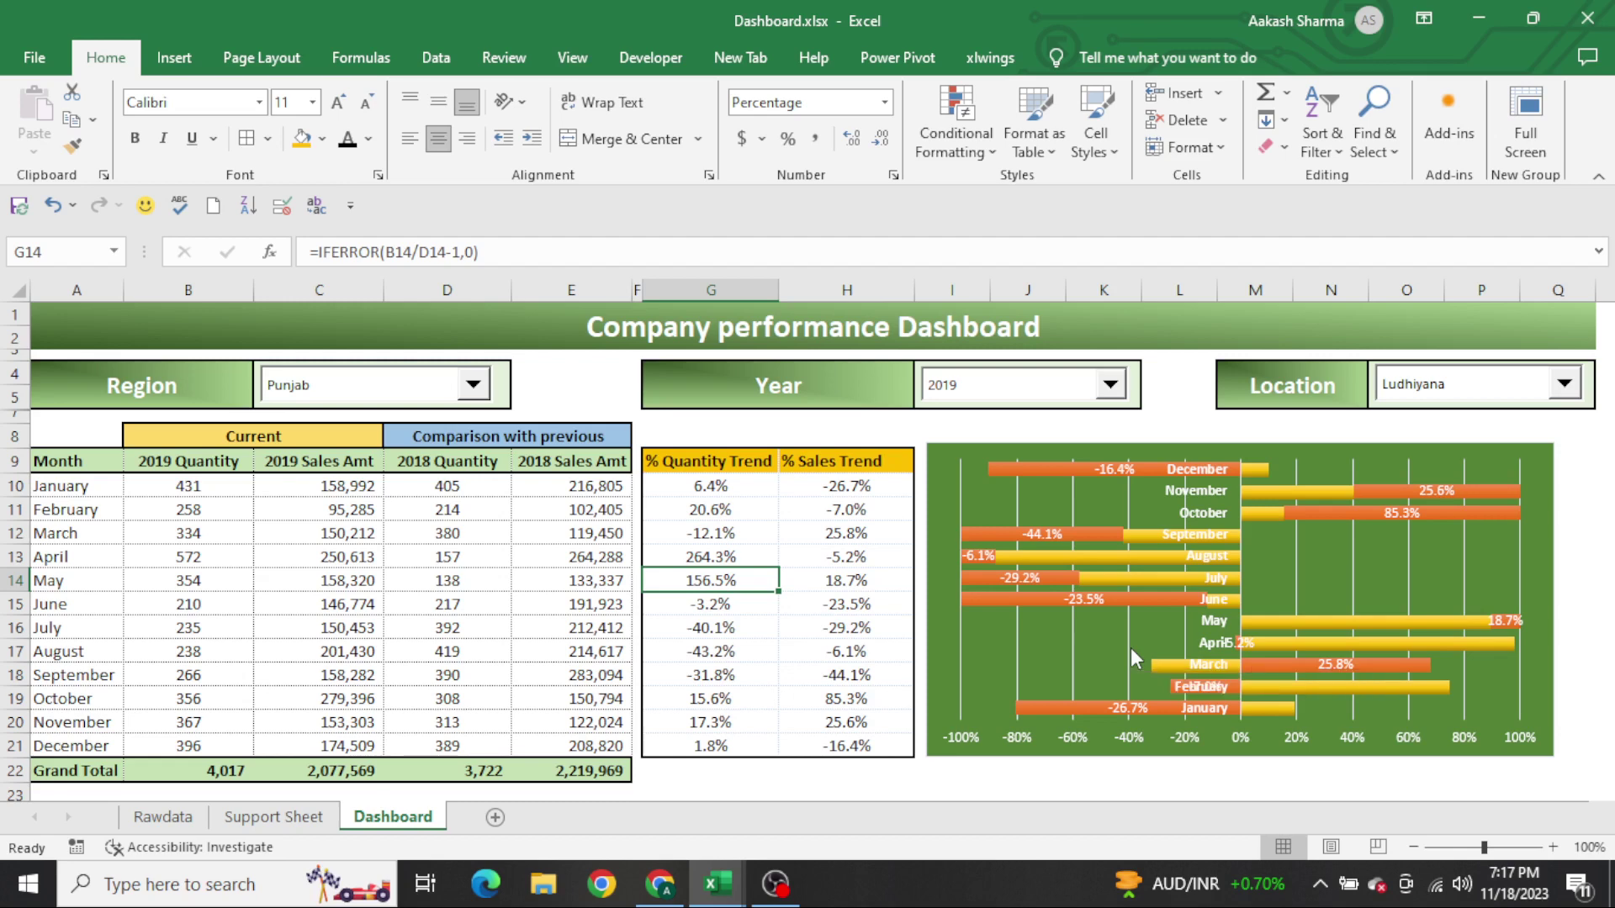
Examine the Rawdata sheet's source table, starting with its Region and Location columns
{"action": "key", "text": "ctrl+Page_Up"}
{"action": "key", "text": "ctrl+Page_Up"}
{"action": "key", "text": "Up"}
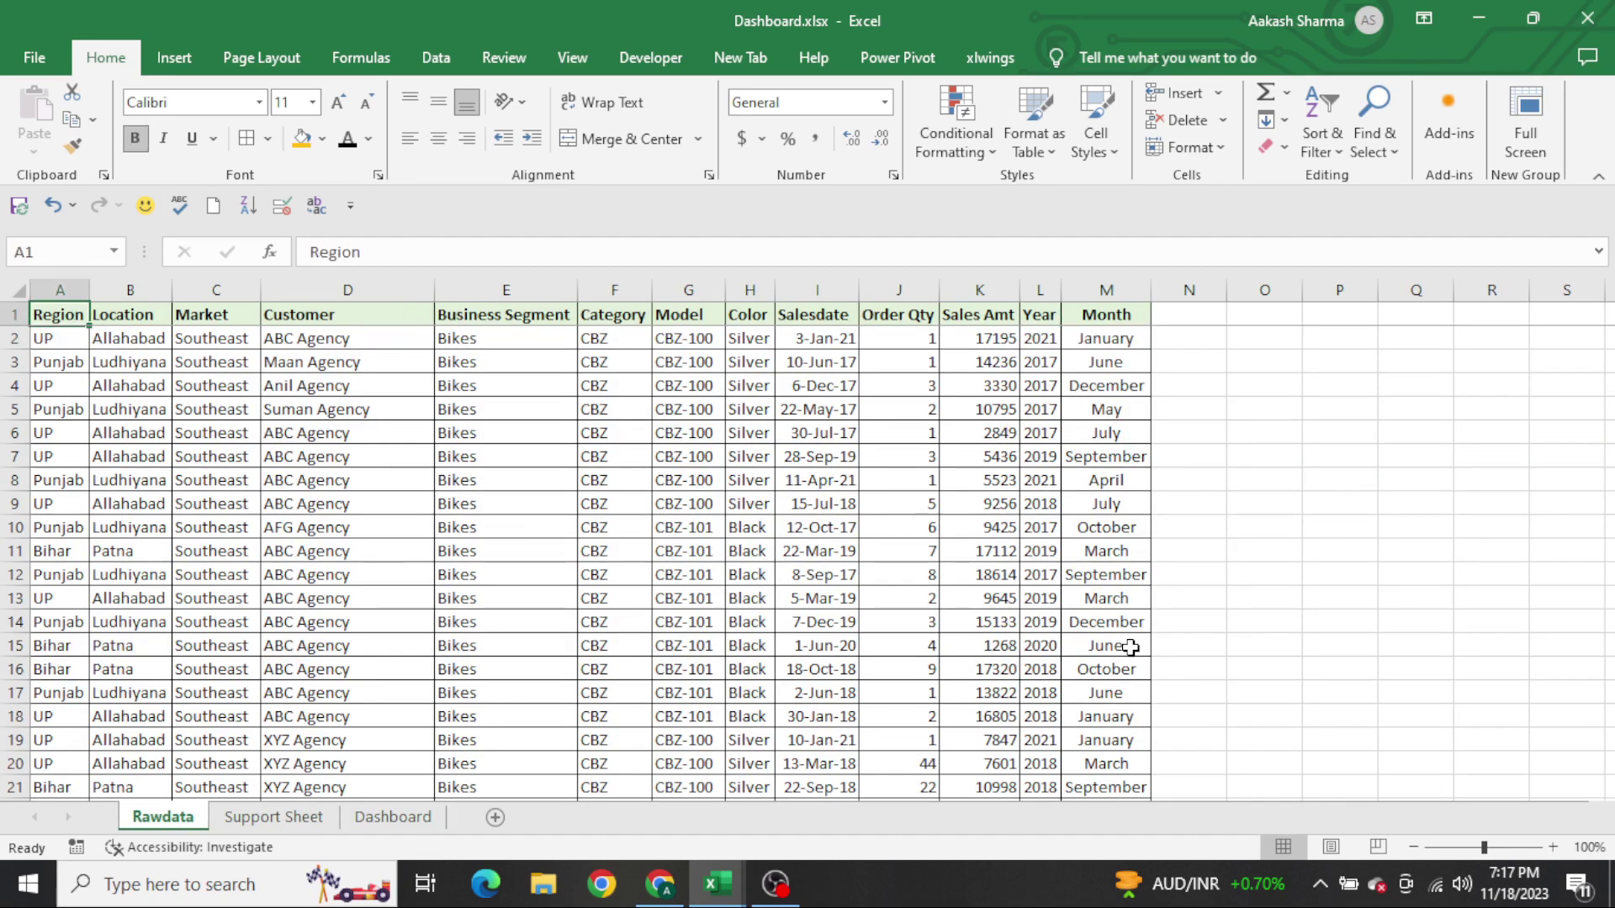
{"action": "key", "text": "Down"}
{"action": "key", "text": "Up"}
{"action": "key", "text": "ctrl+shift+Down"}
{"action": "key", "text": "Right"}
{"action": "key", "text": "ctrl+shift+Down"}
{"action": "key", "text": "ctrl+Right"}
{"action": "key", "text": "Left"}
{"action": "key", "text": "Left"}
{"action": "key", "text": "Left"}
{"action": "key", "text": "Left"}
{"action": "key", "text": "Left"}
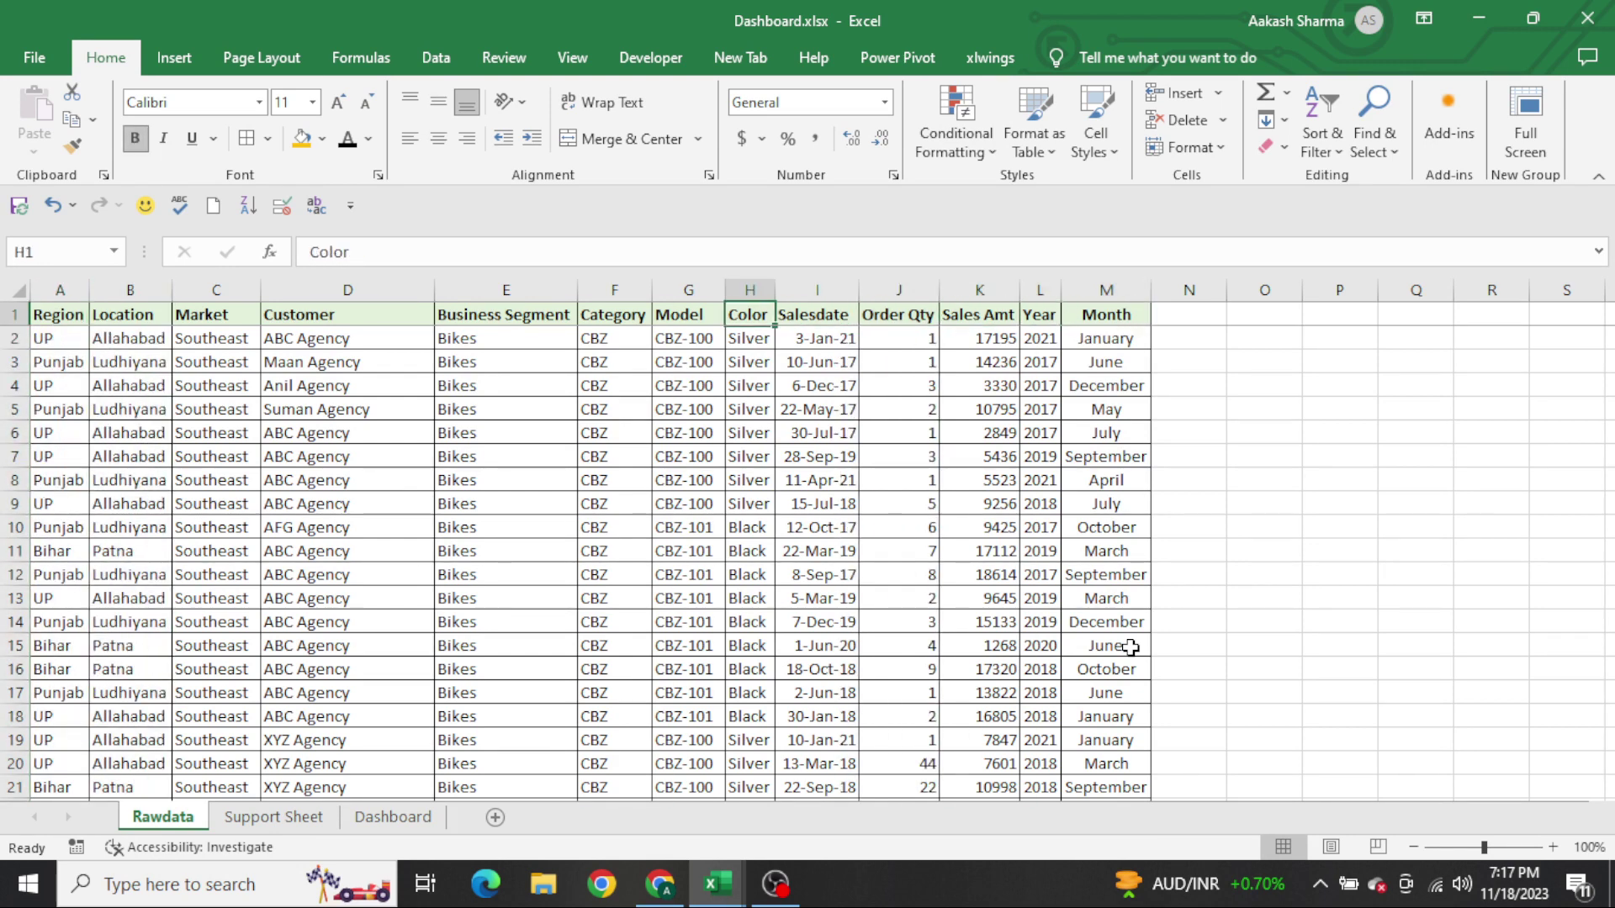
Review the Color, Salesdate, Order Qty and Sales Amt columns of the Rawdata table and its full header row
{"action": "key", "text": "ctrl+shift+Down"}
{"action": "key", "text": "Right"}
{"action": "key", "text": "Right"}
{"action": "key", "text": "Left"}
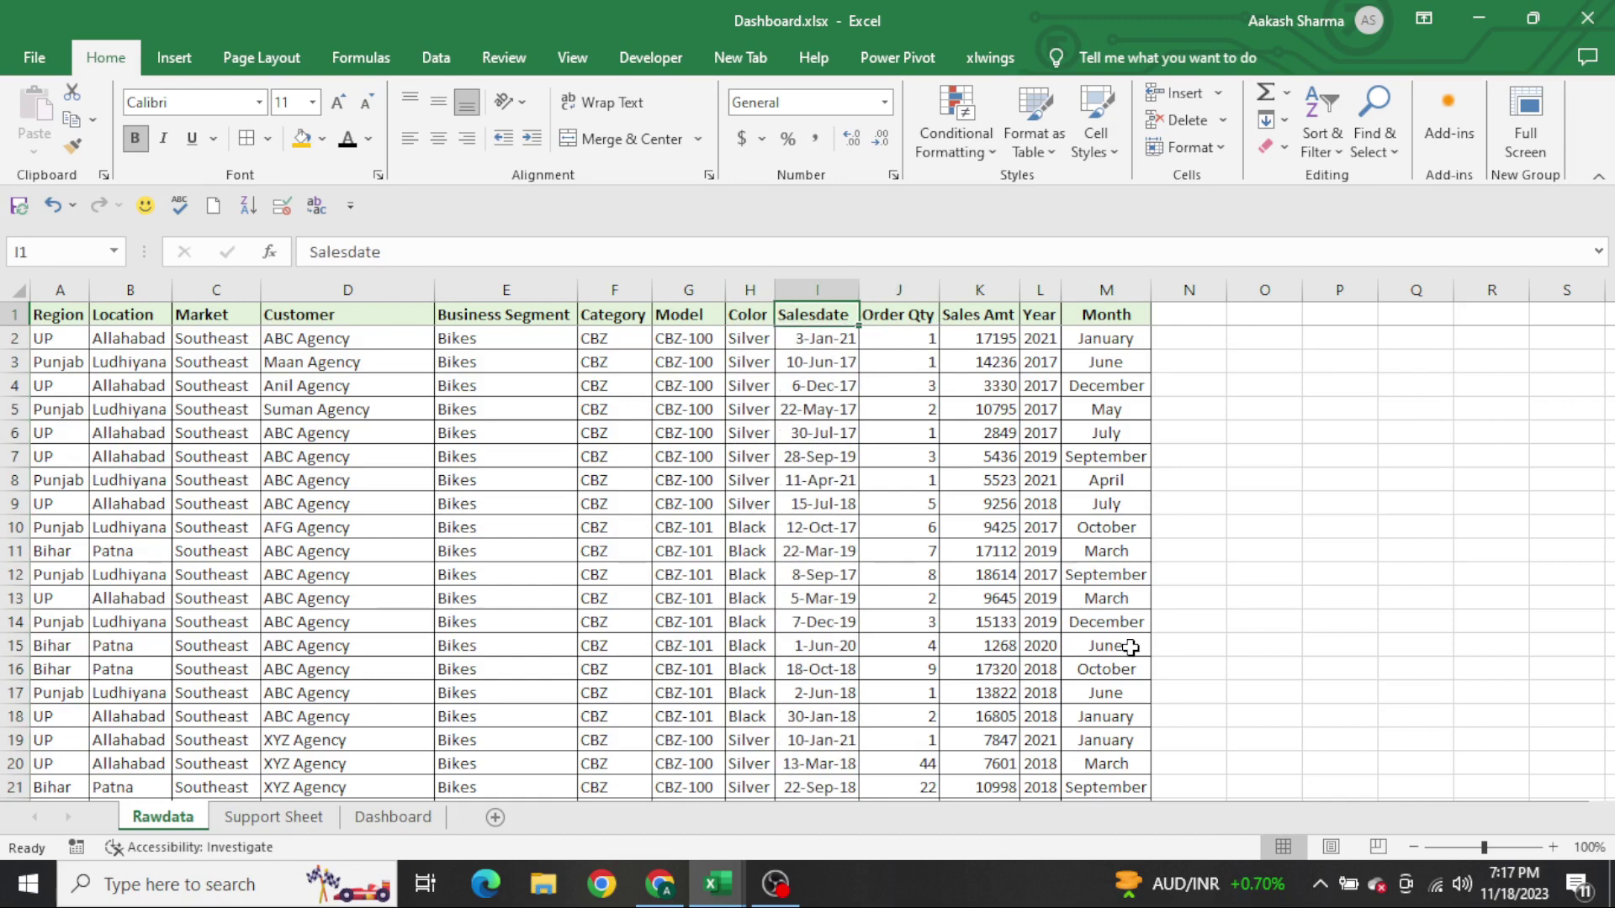
{"action": "key", "text": "ctrl+shift+Down"}
{"action": "key", "text": "Right"}
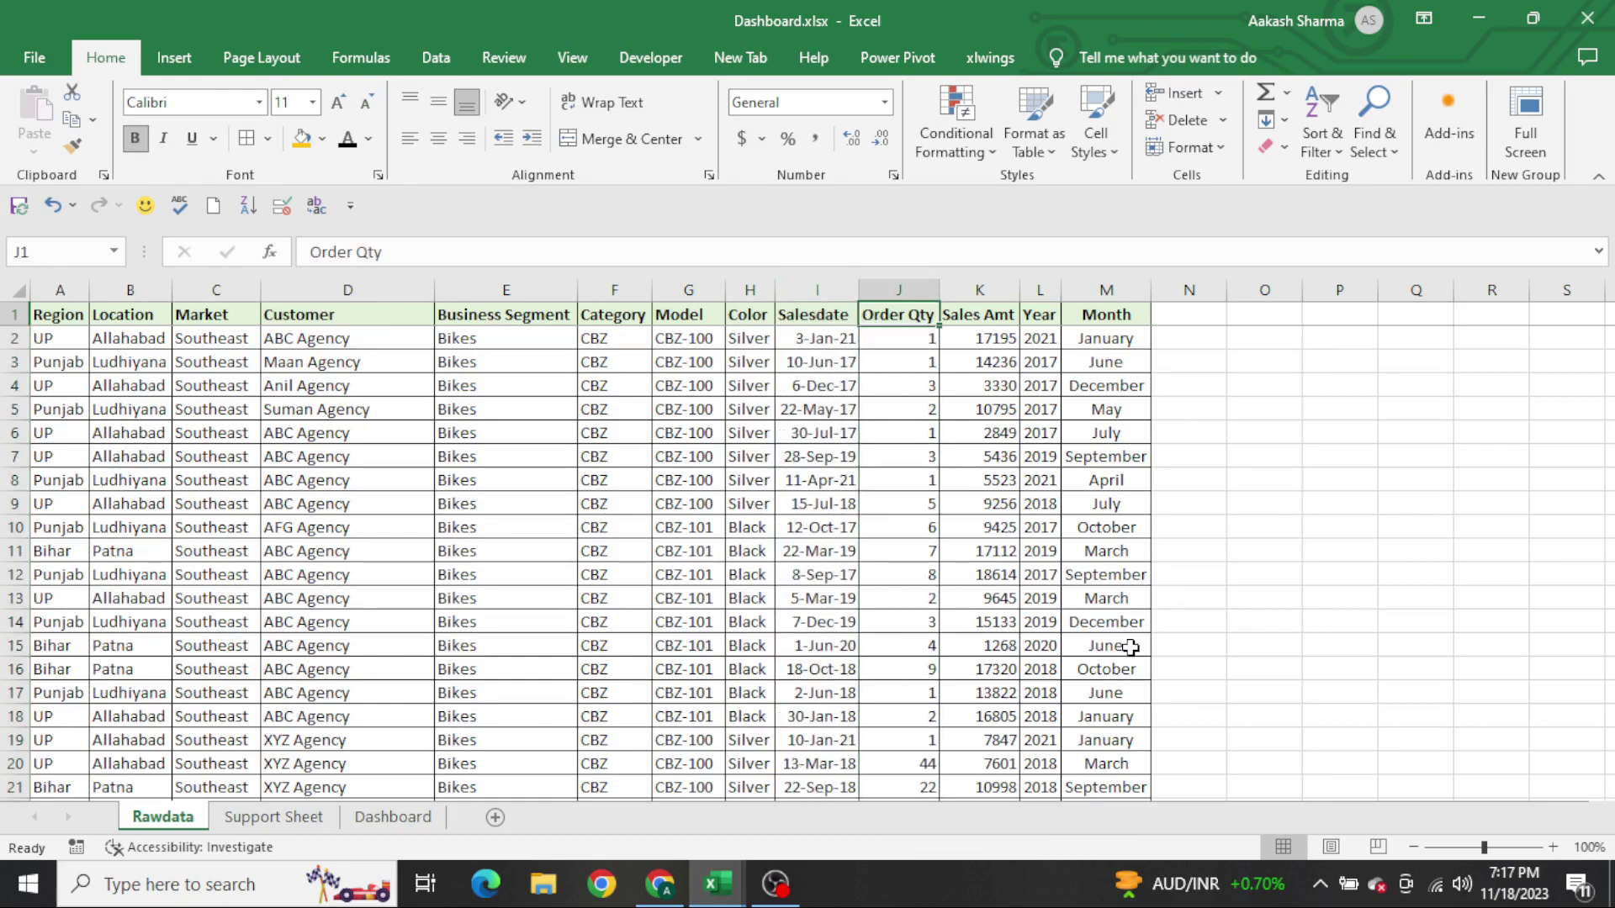
{"action": "key", "text": "ctrl+shift+Down"}
{"action": "key", "text": "Right"}
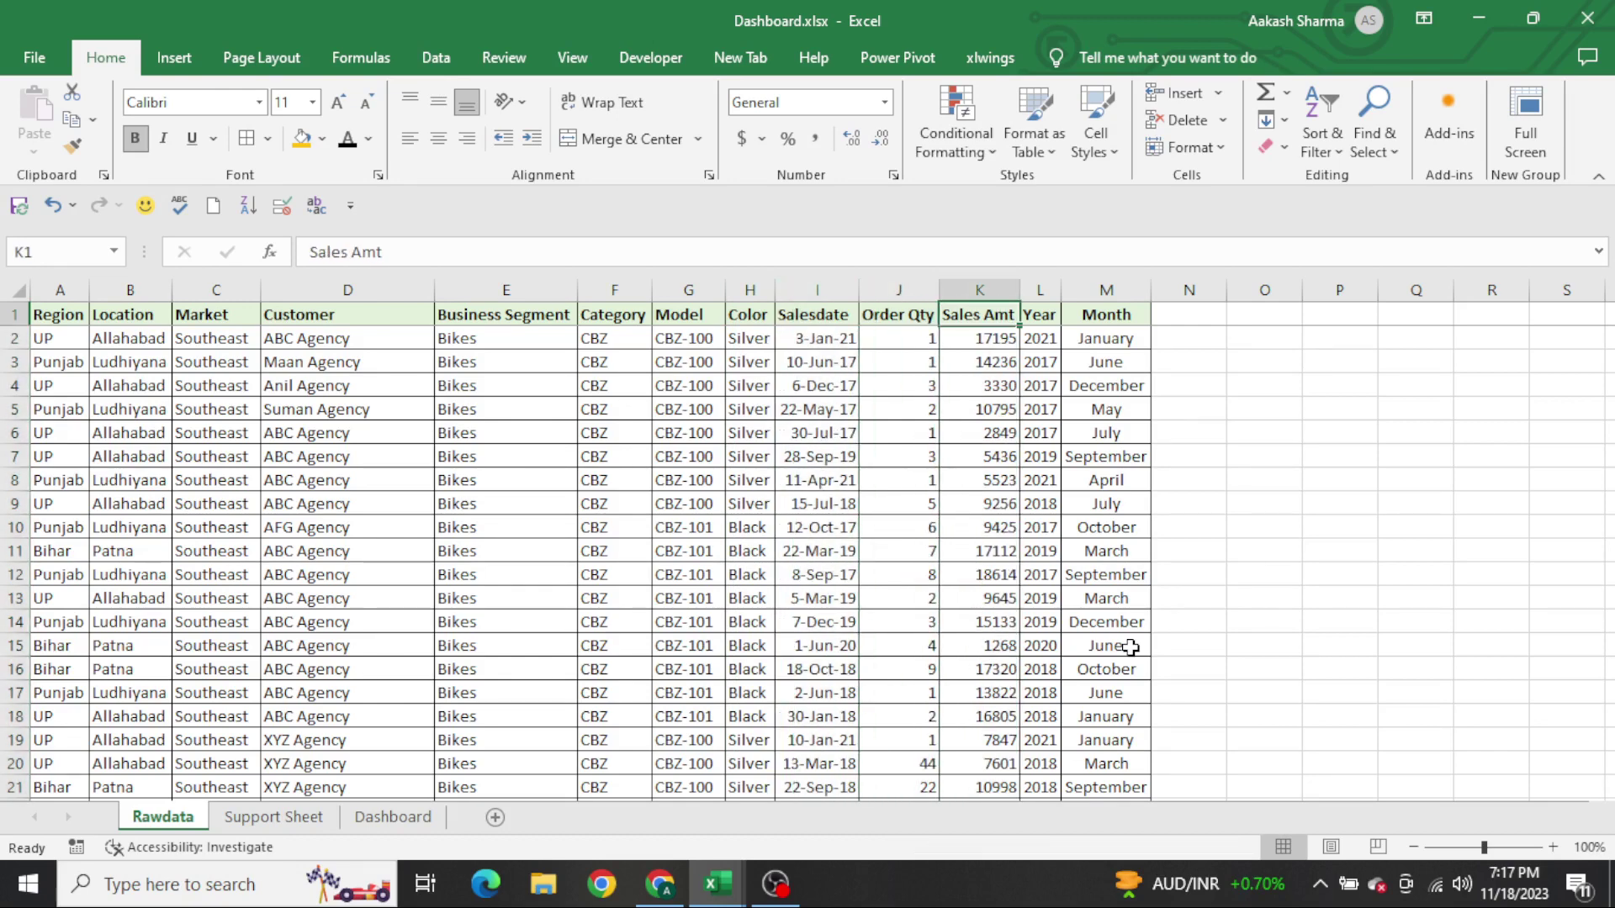
{"action": "key", "text": "ctrl+shift+Down"}
{"action": "key", "text": "ctrl+Home"}
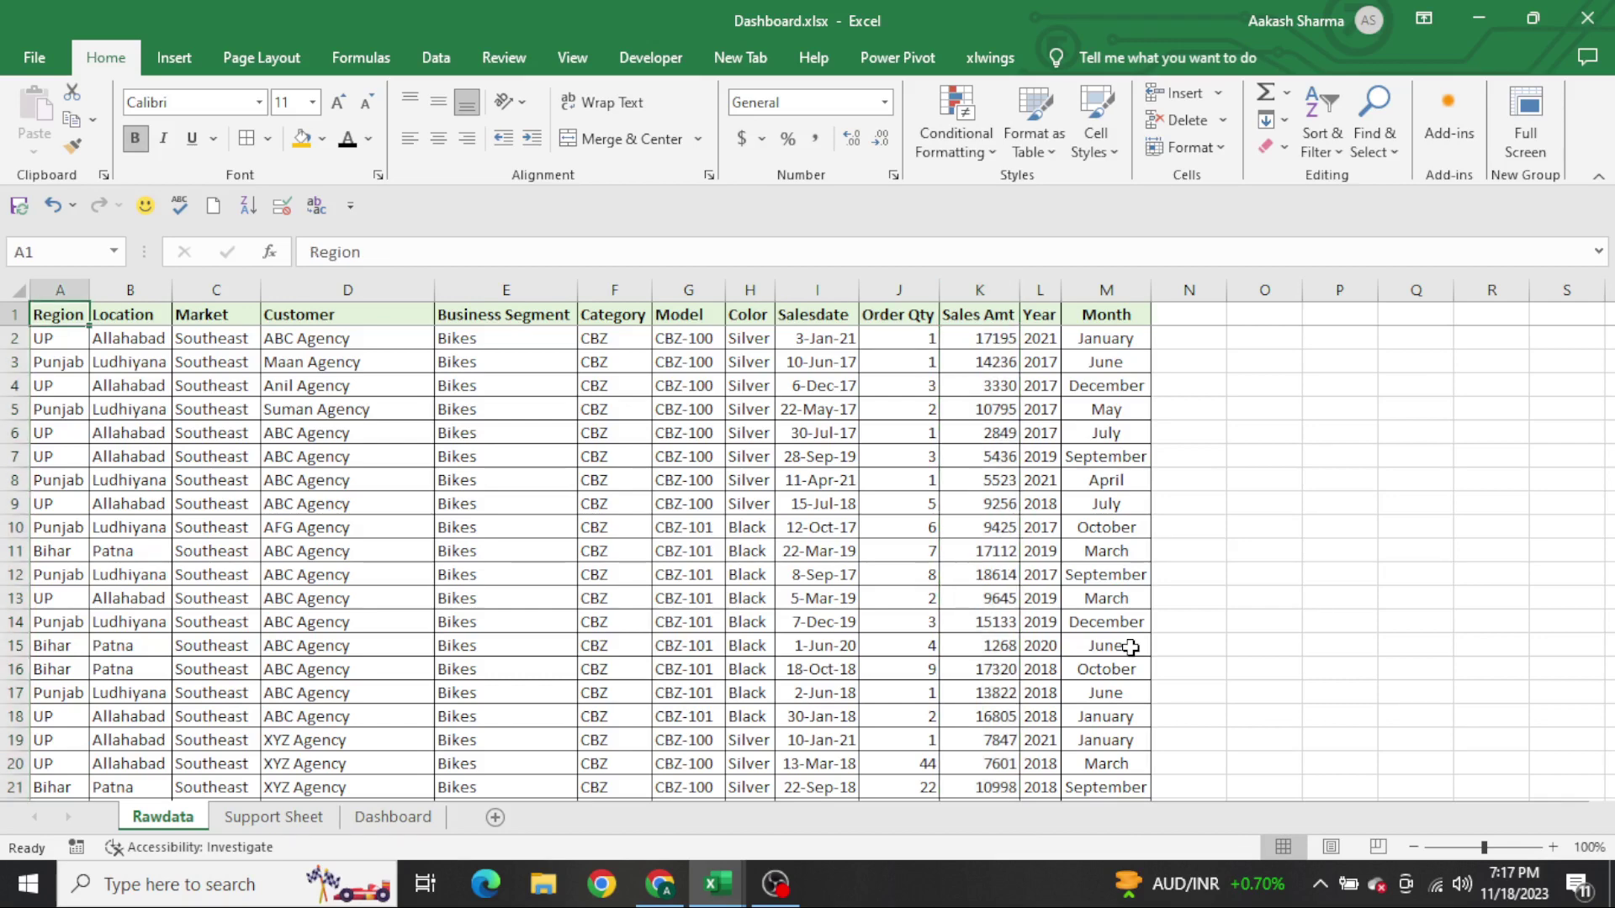
{"action": "key", "text": "ctrl+shift+Right"}
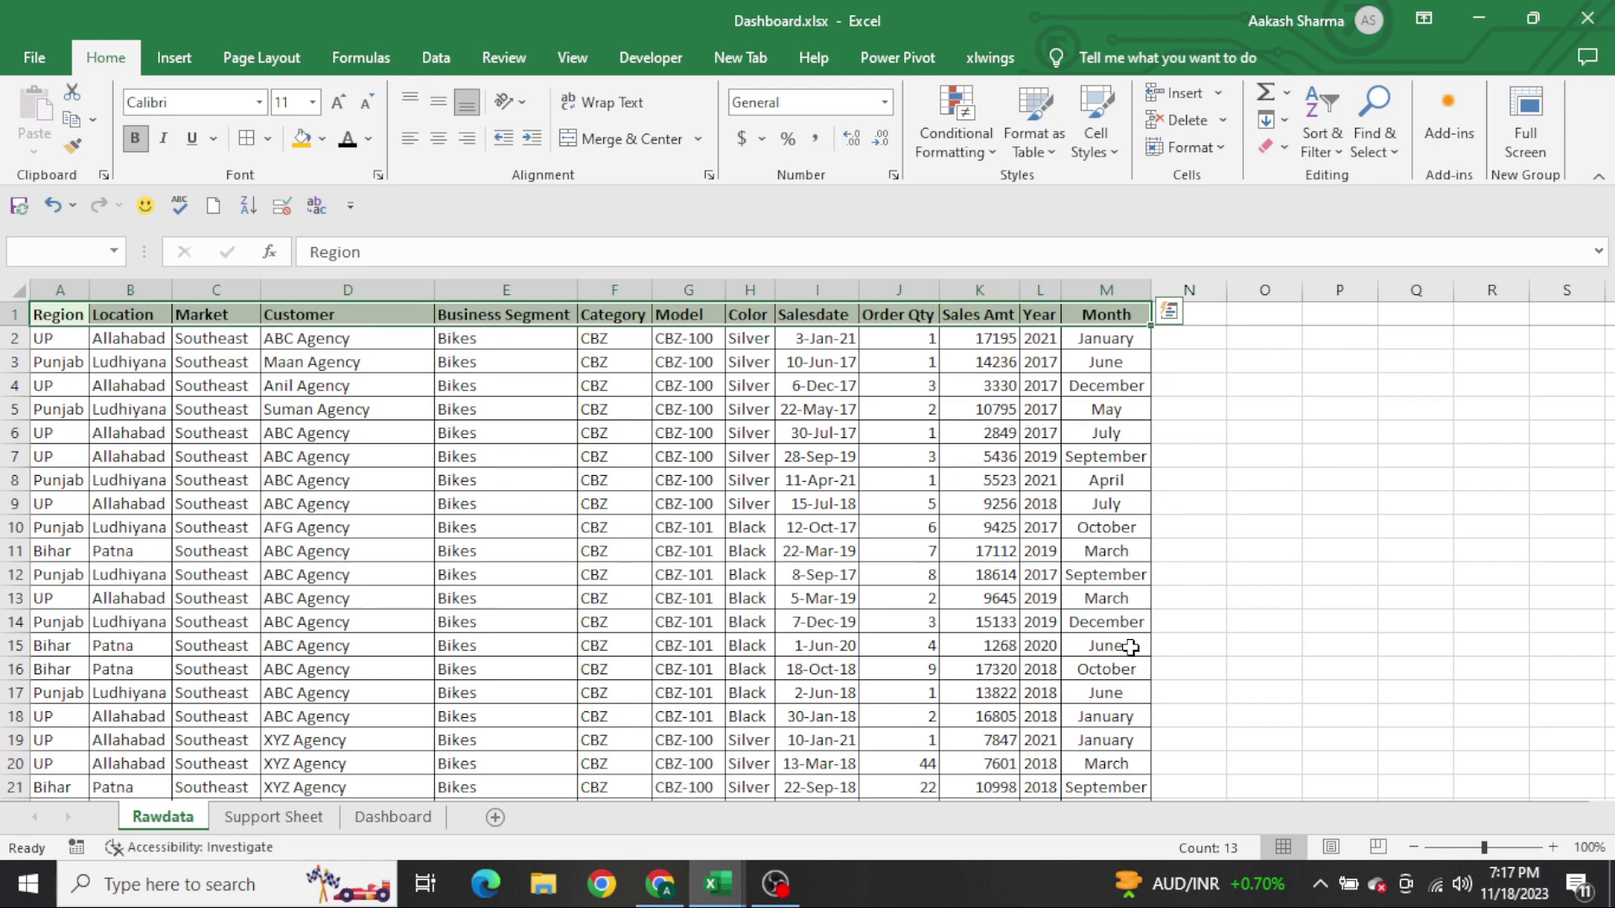
{"action": "key", "text": "ctrl+Home"}
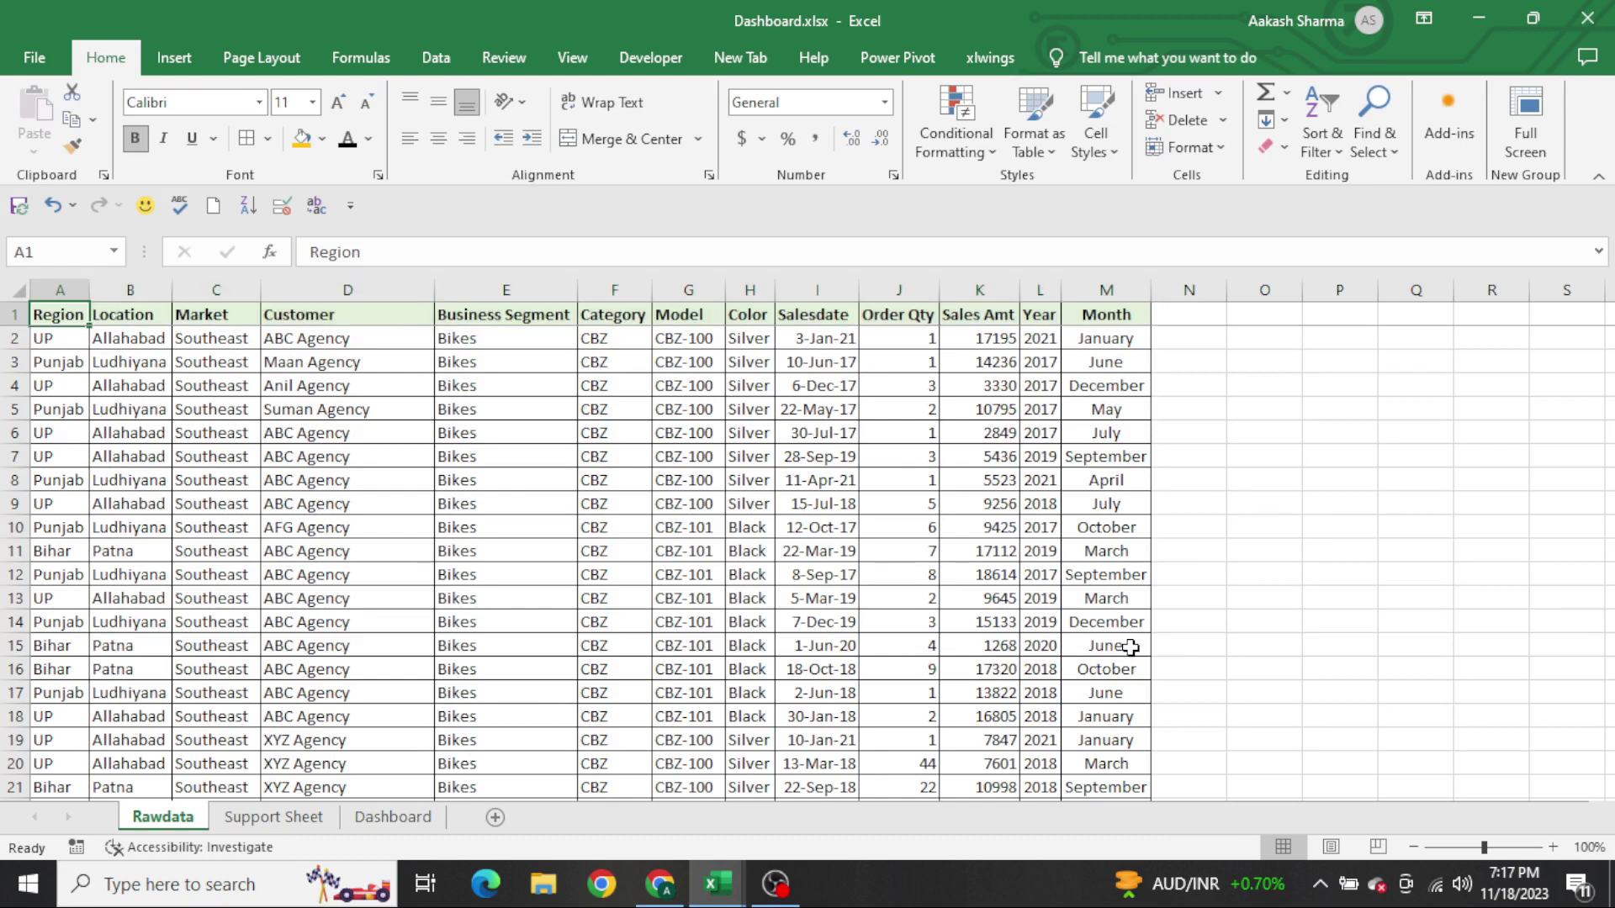
{"action": "key", "text": "Right"}
{"action": "key", "text": "Right"}
{"action": "key", "text": "Right"}
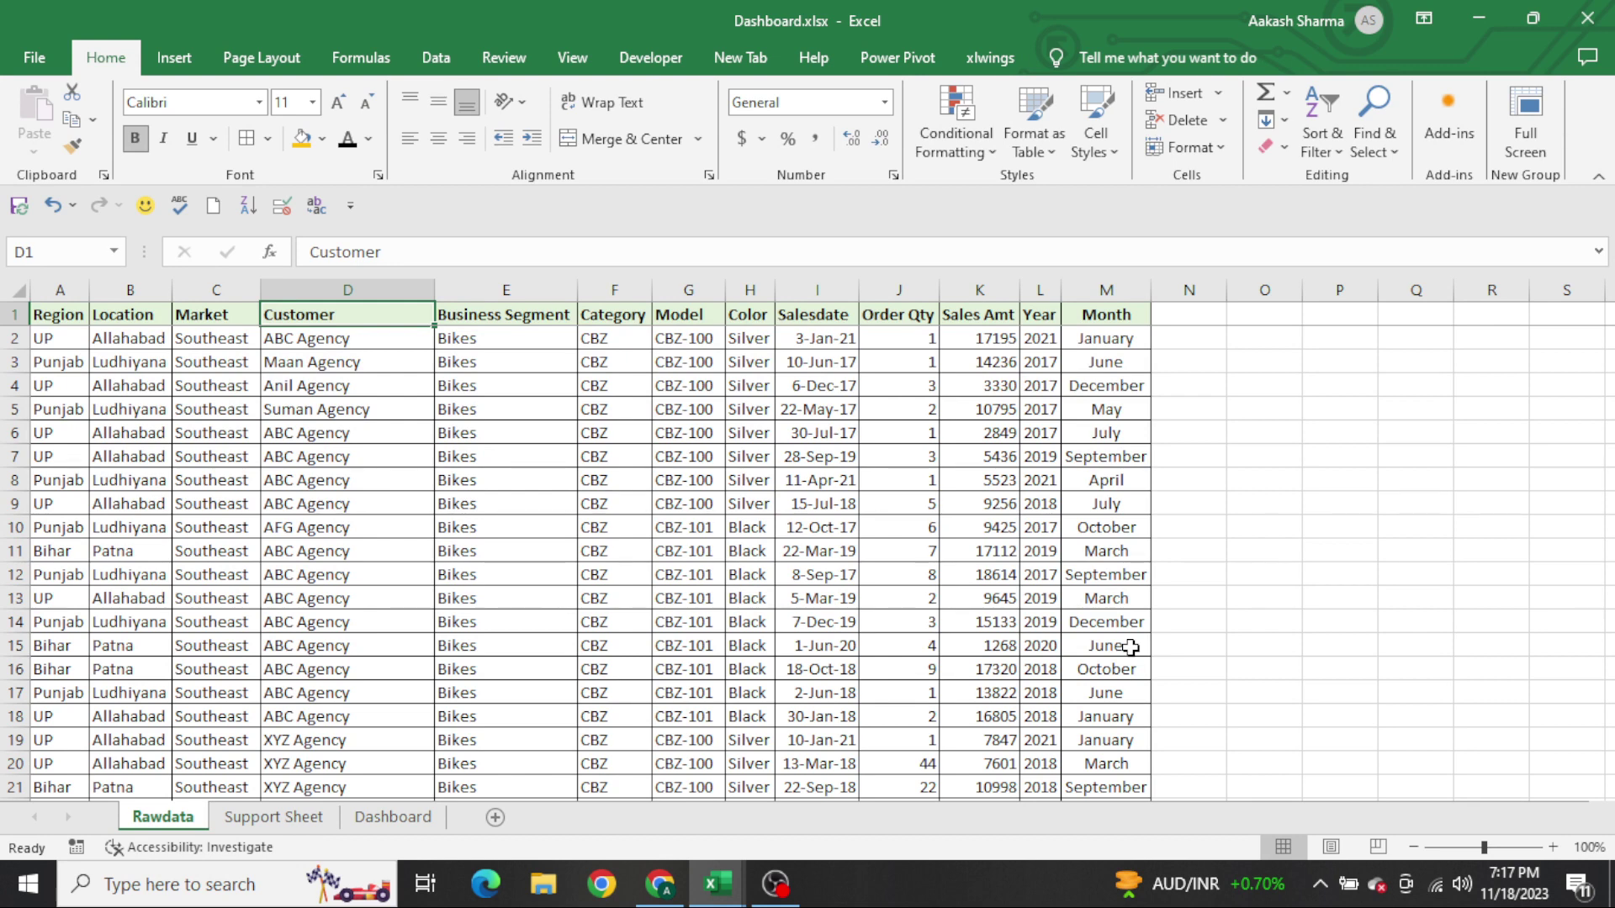
Inspect the January quantity and sales amount formulas in the monthly table on the Dashboard sheet
{"action": "key", "text": "ctrl+Page_Down"}
{"action": "key", "text": "ctrl+Page_Down"}
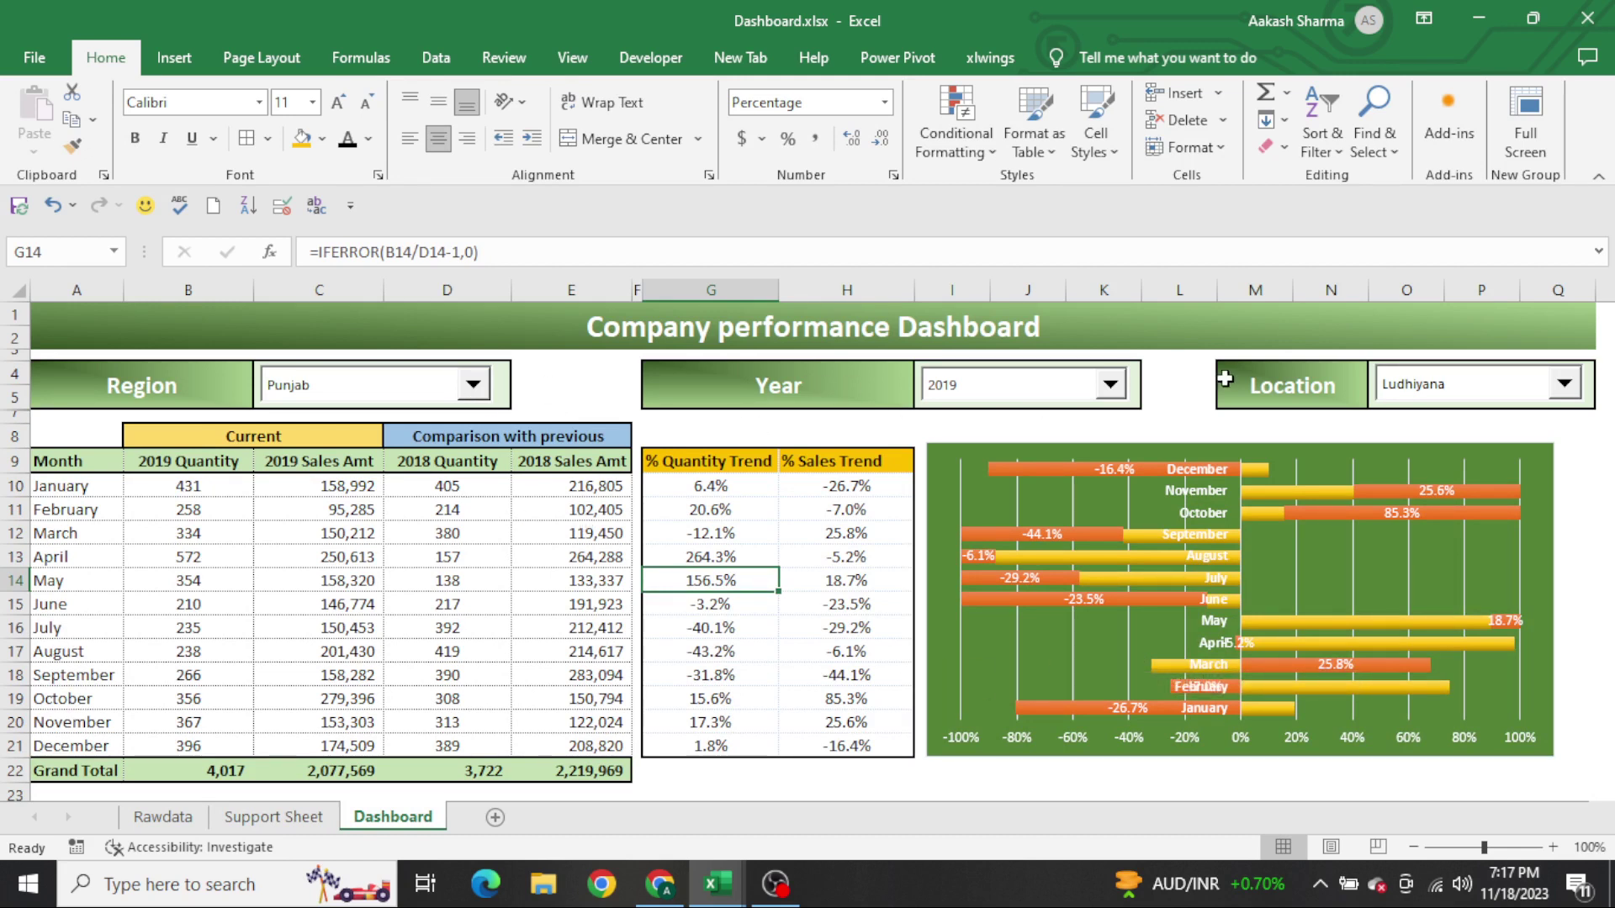
{"action": "left_click", "coordinate": [605, 396]}
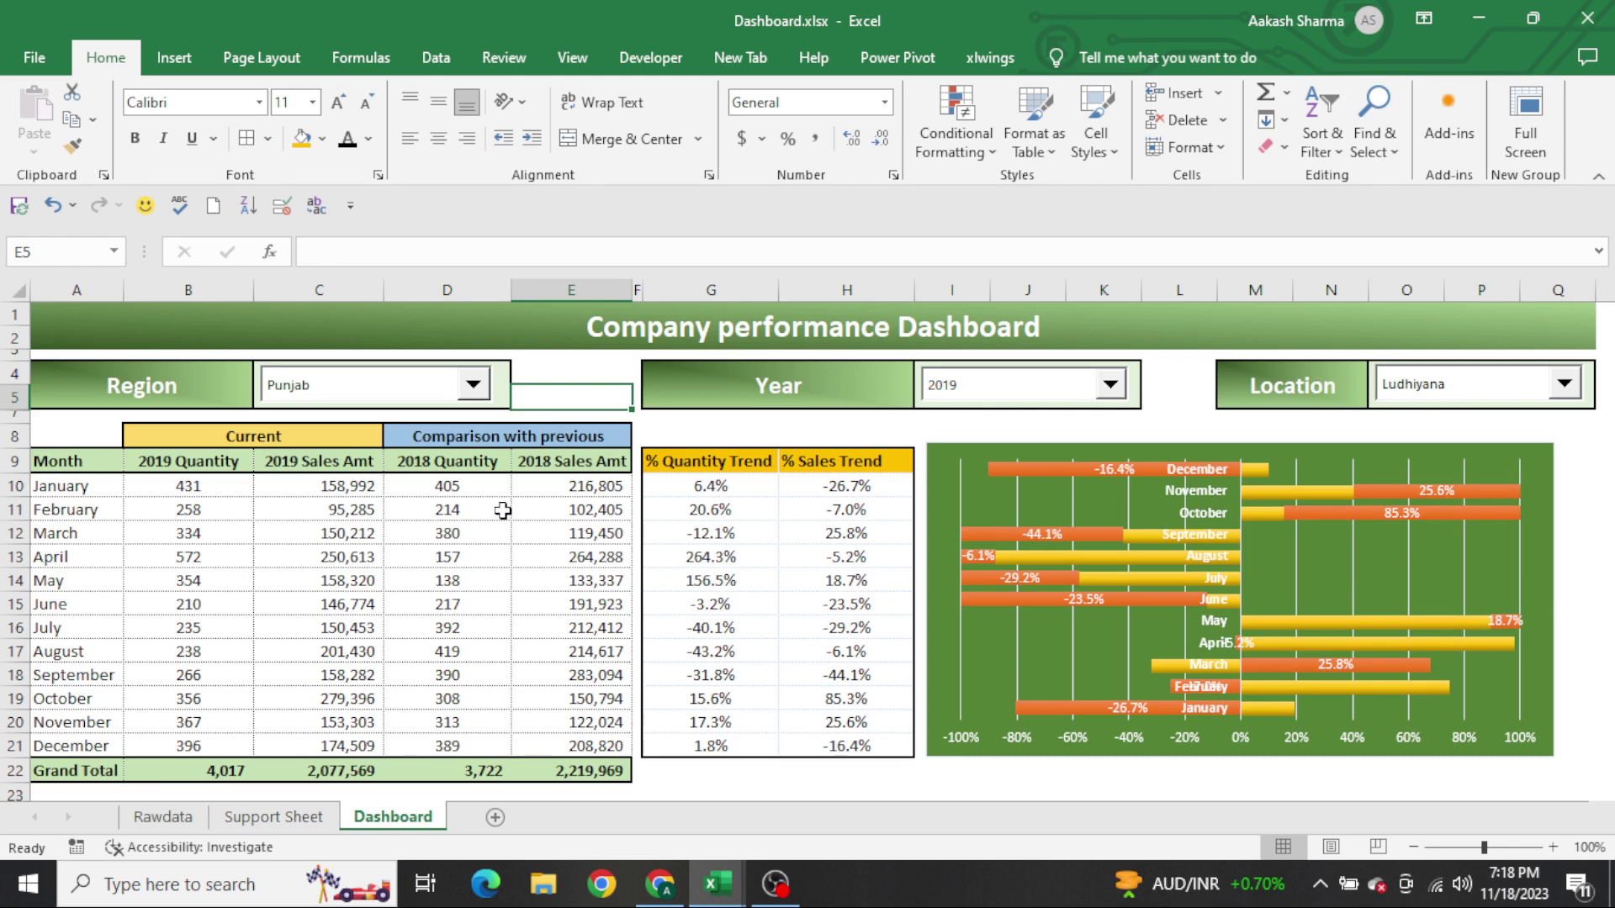
{"action": "left_click", "coordinate": [184, 482]}
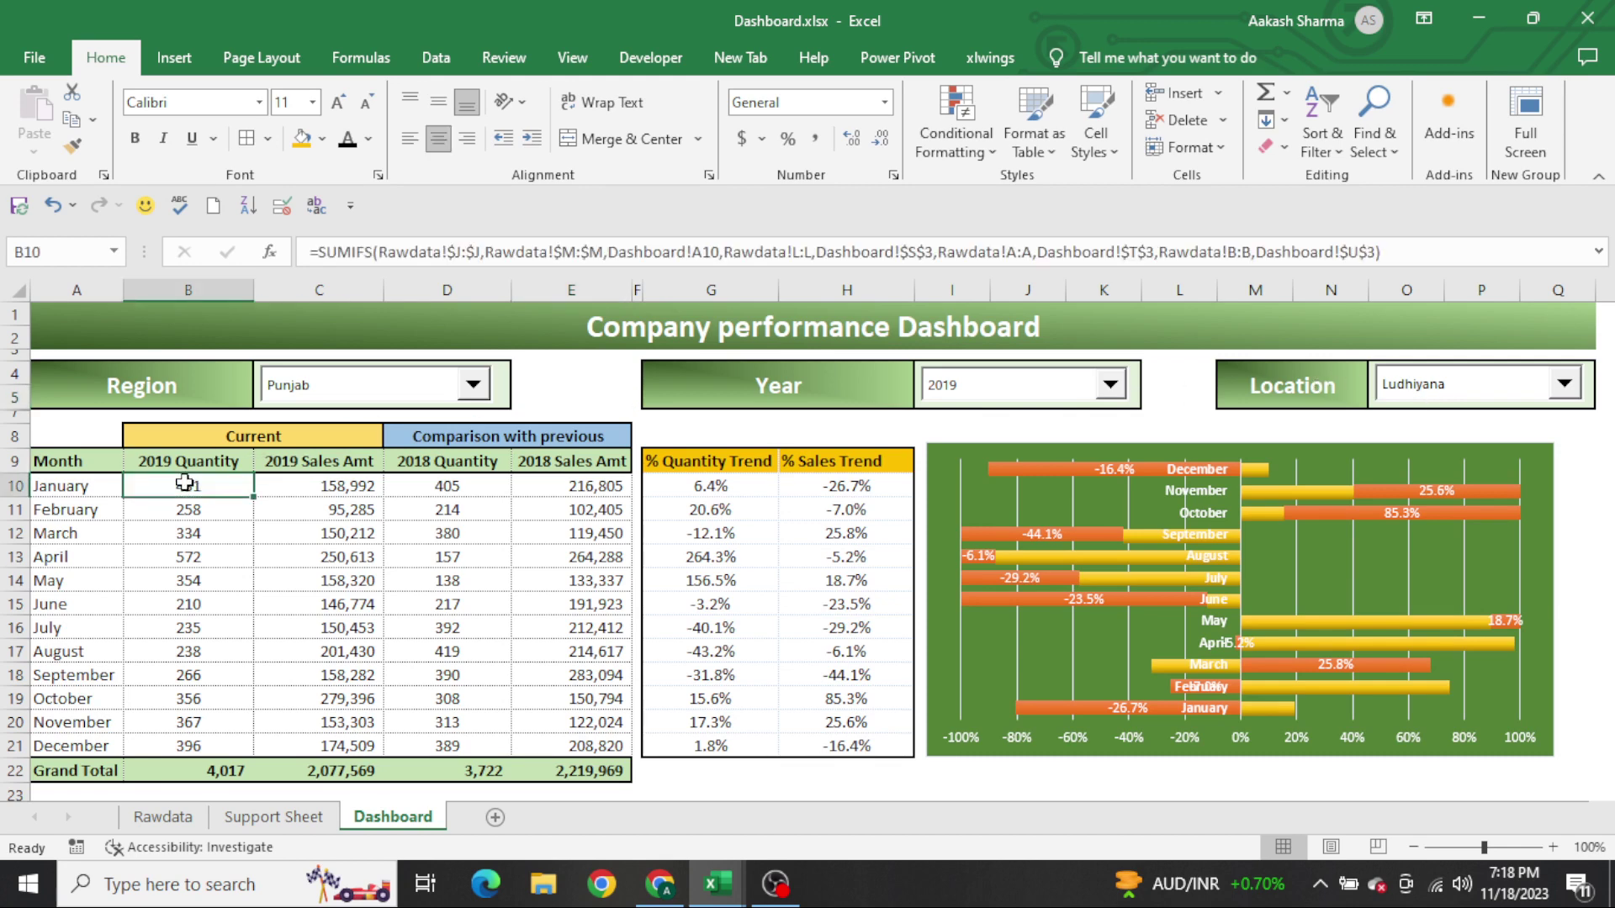
{"action": "left_click", "coordinate": [88, 488]}
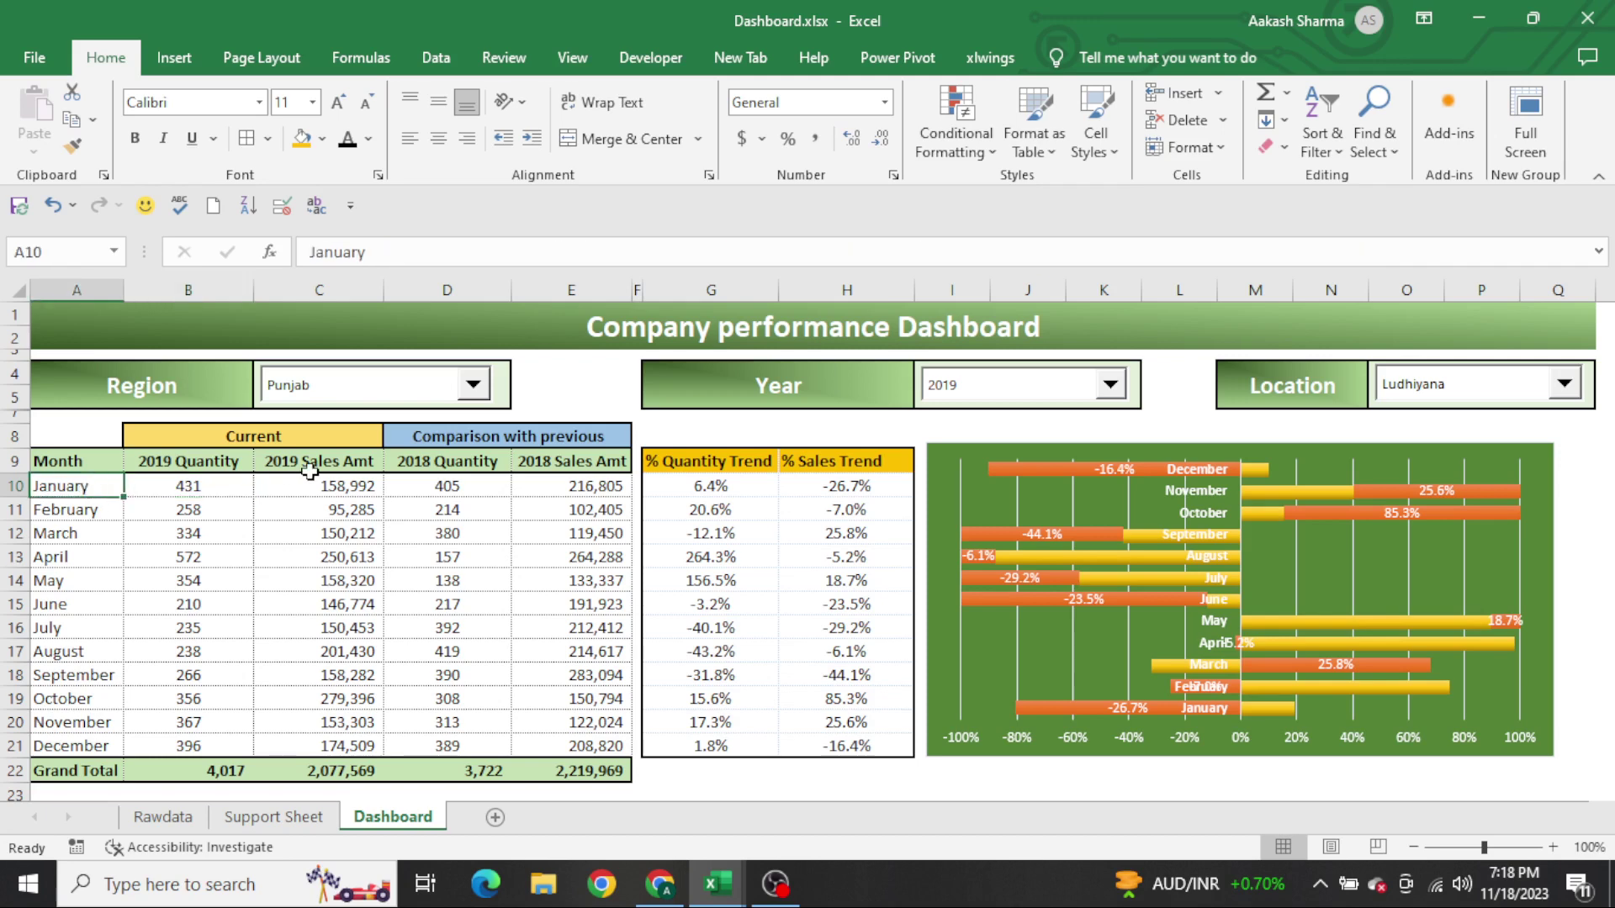
{"action": "left_click", "coordinate": [344, 490]}
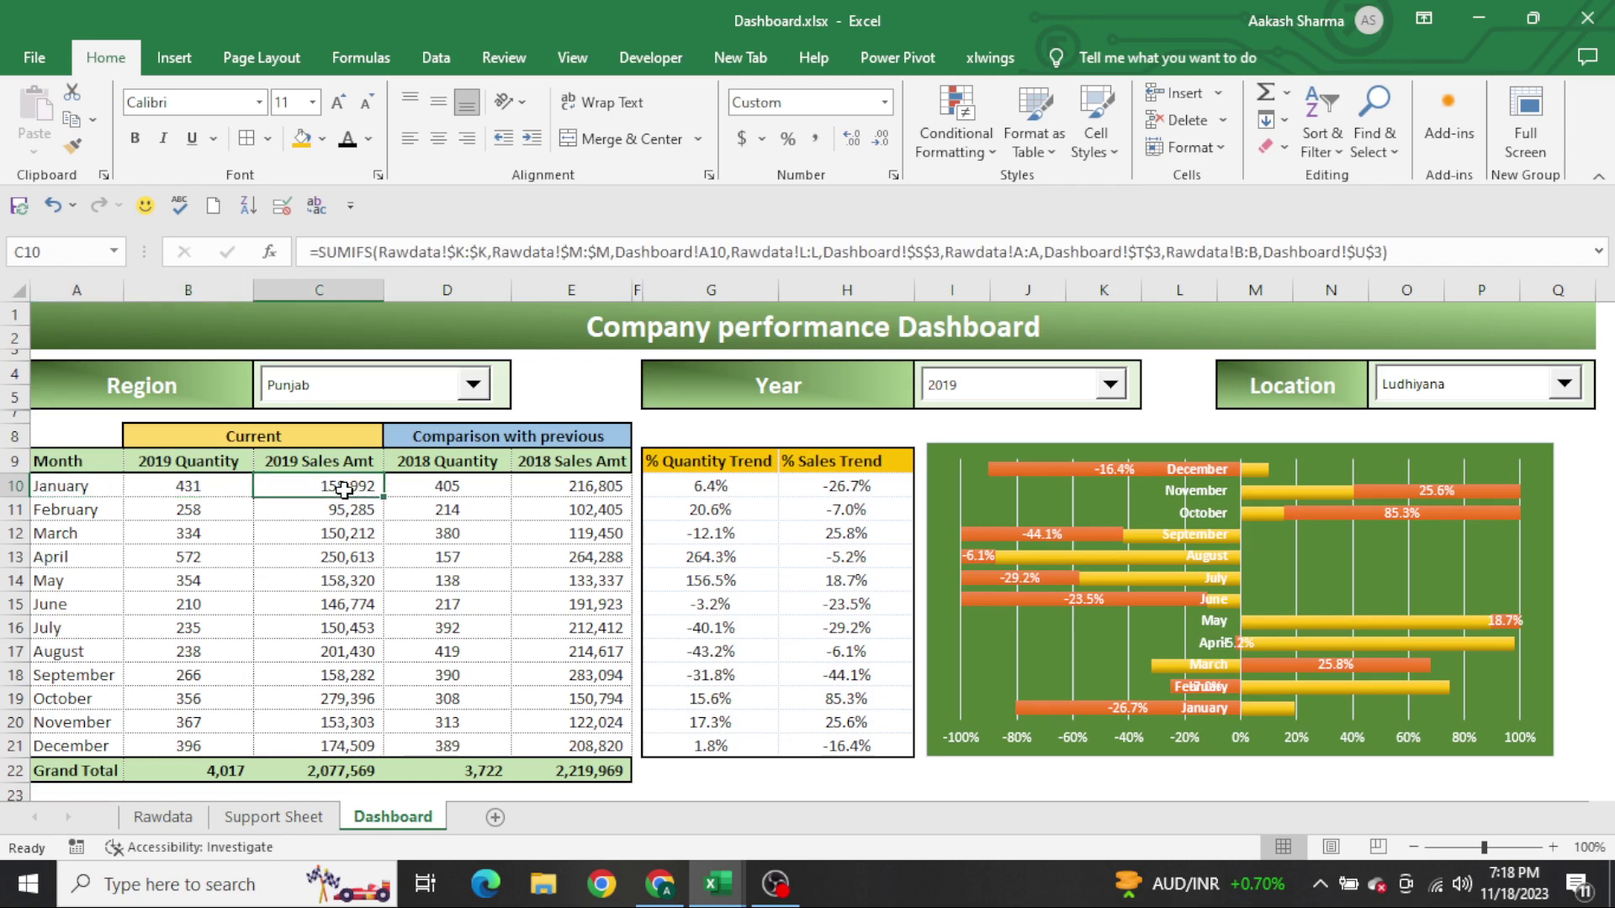
{"action": "left_click", "coordinate": [69, 498]}
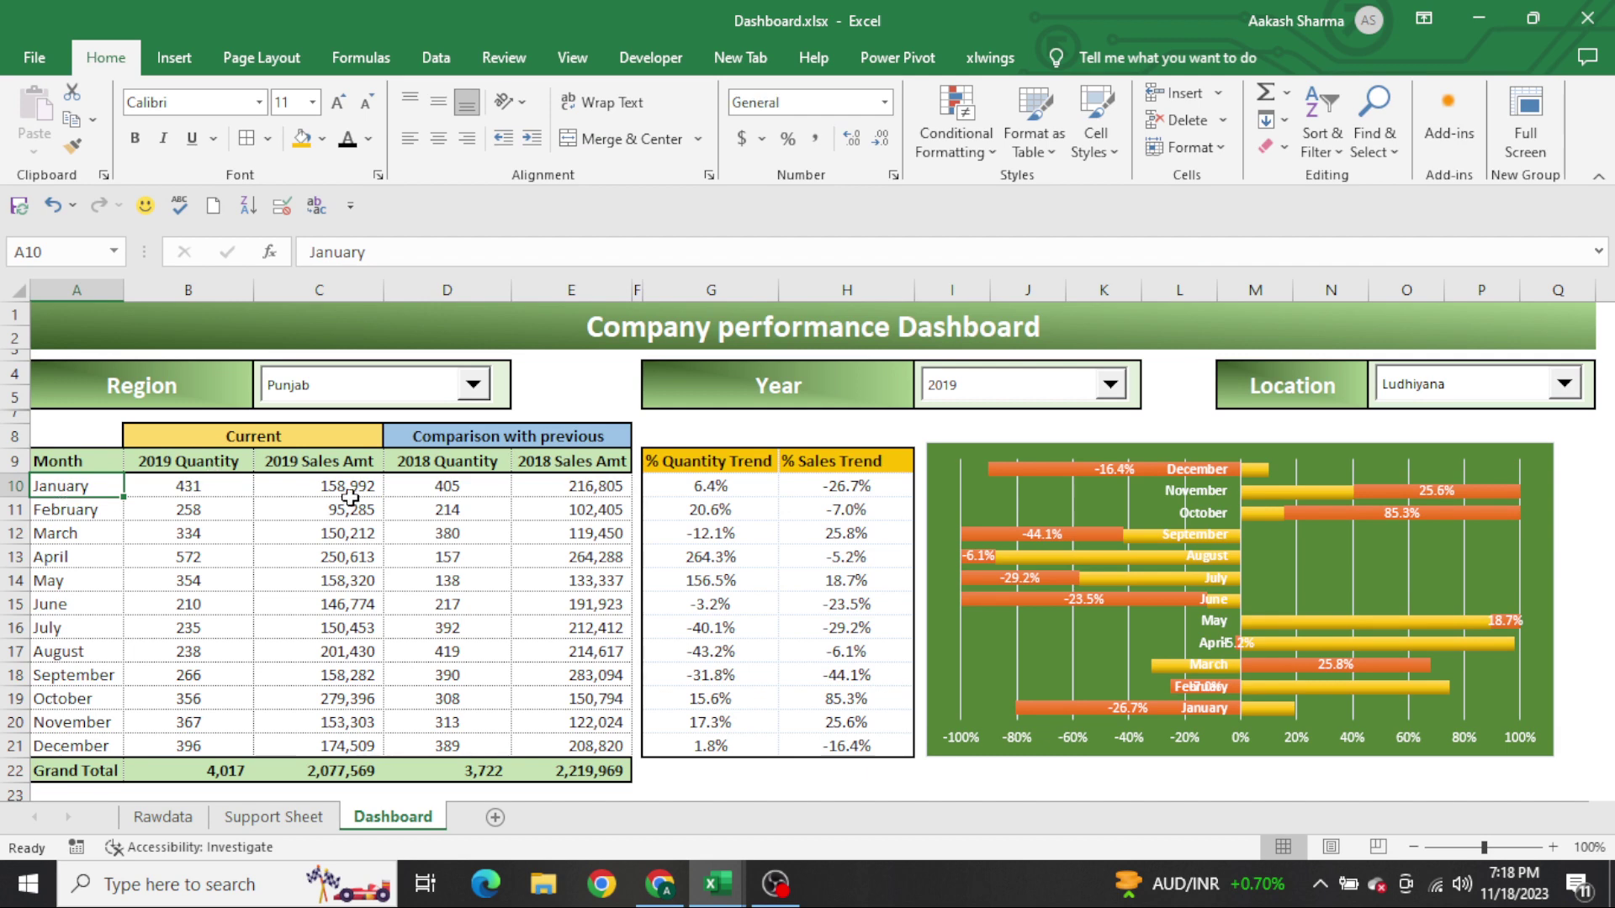
{"action": "left_click", "coordinate": [454, 492]}
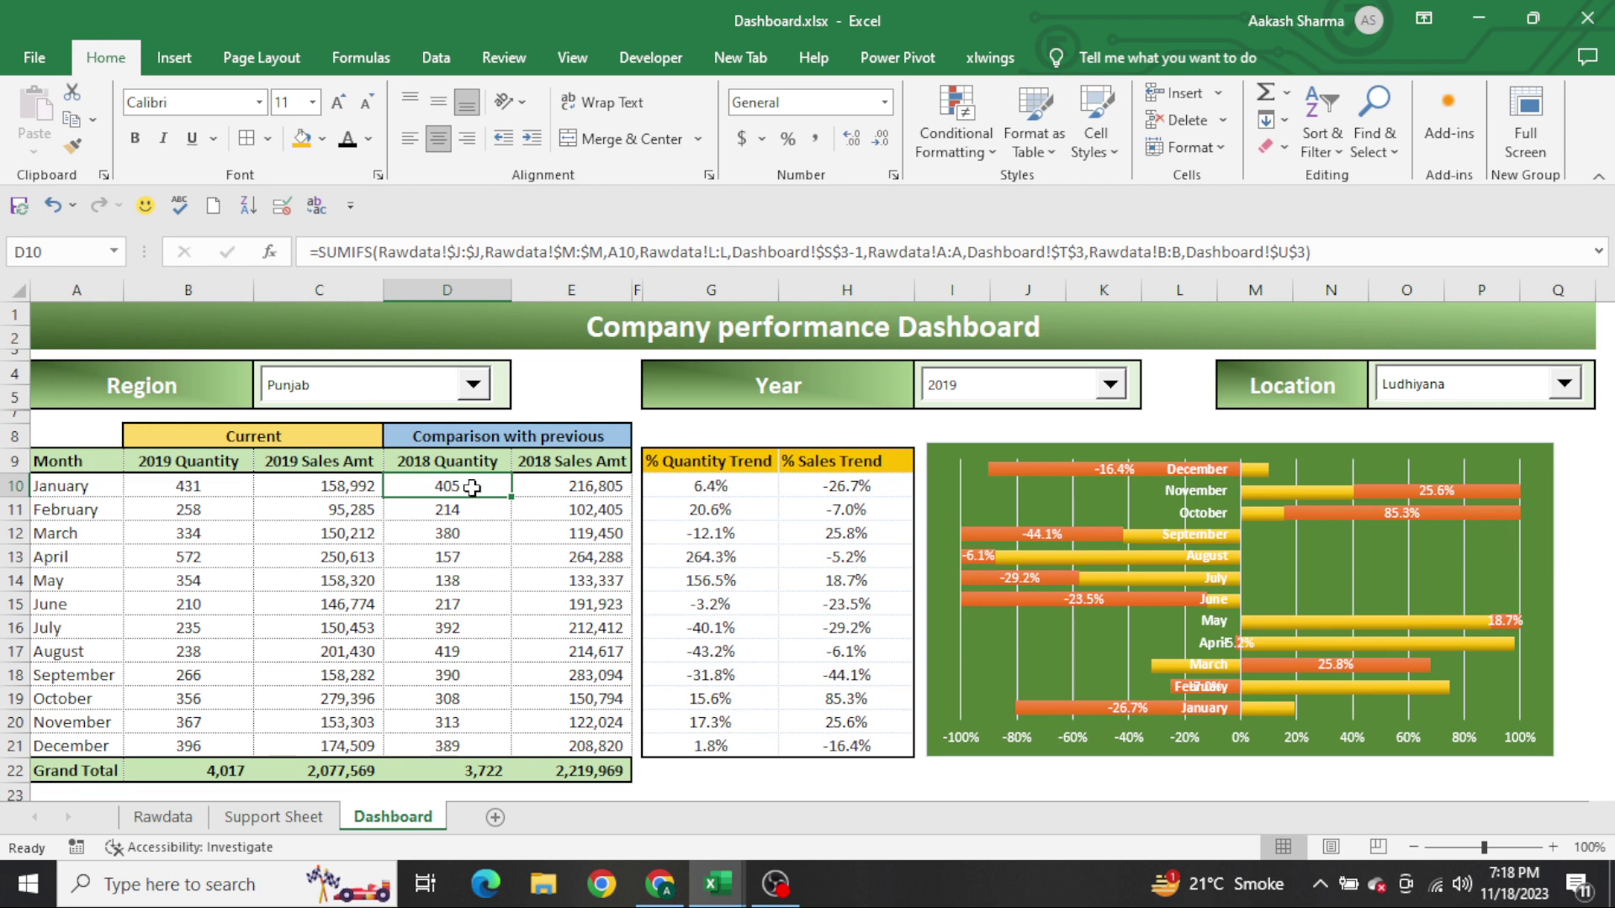
Examine the formulas behind the current-year and previous-year column headings of the Dashboard's monthly table
{"action": "key", "text": "Up"}
{"action": "key", "text": "Left"}
{"action": "key", "text": "Left"}
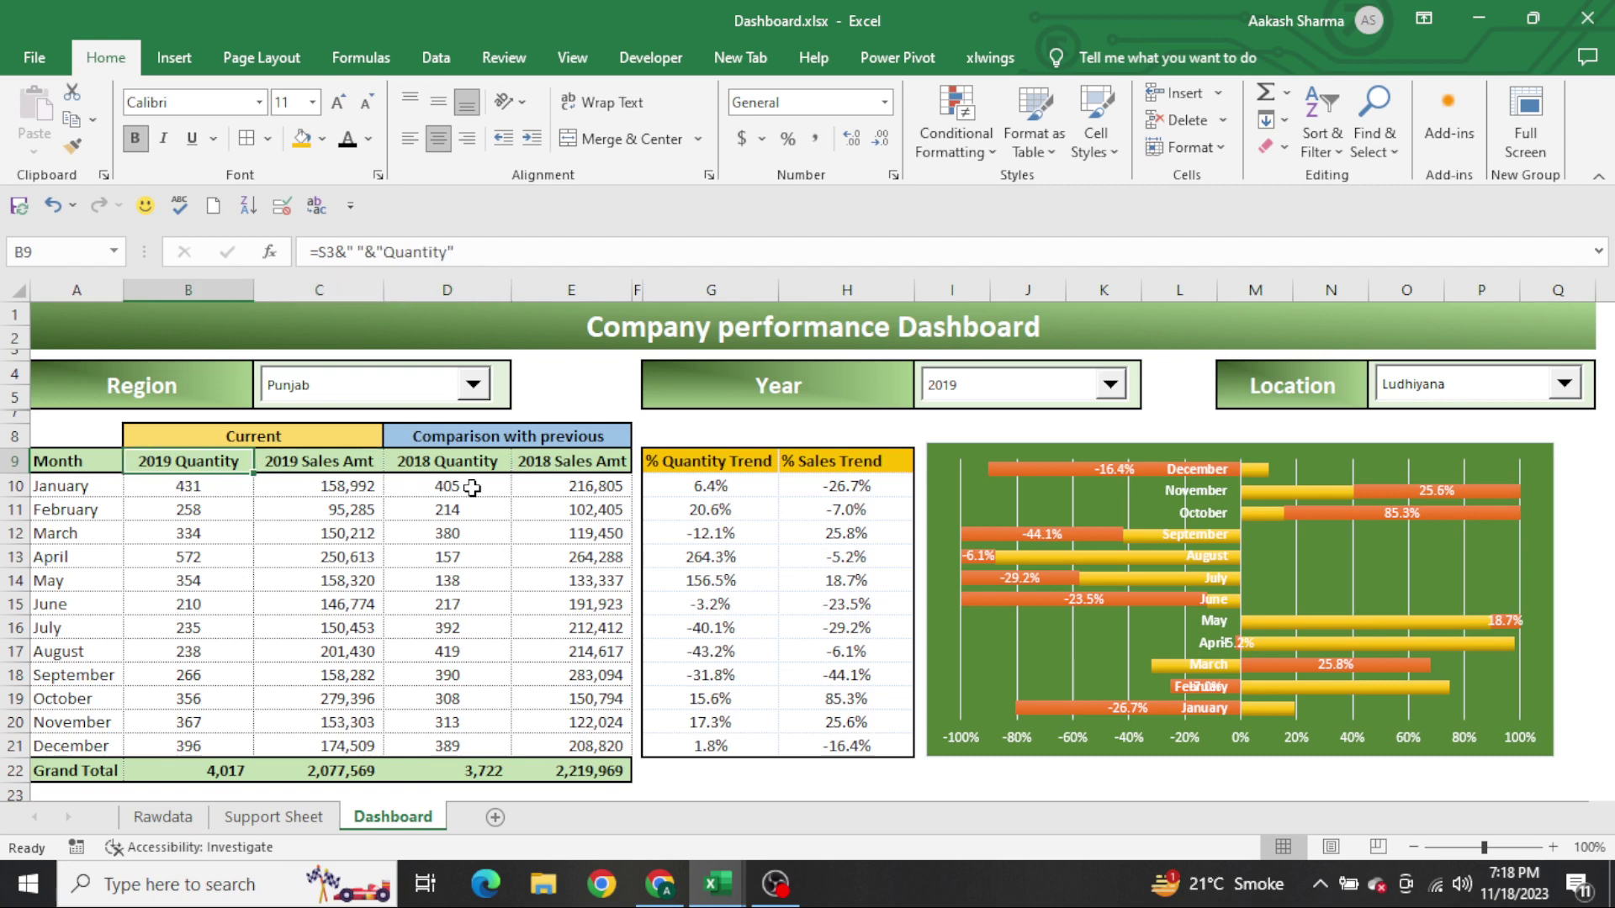
{"action": "key", "text": "Right"}
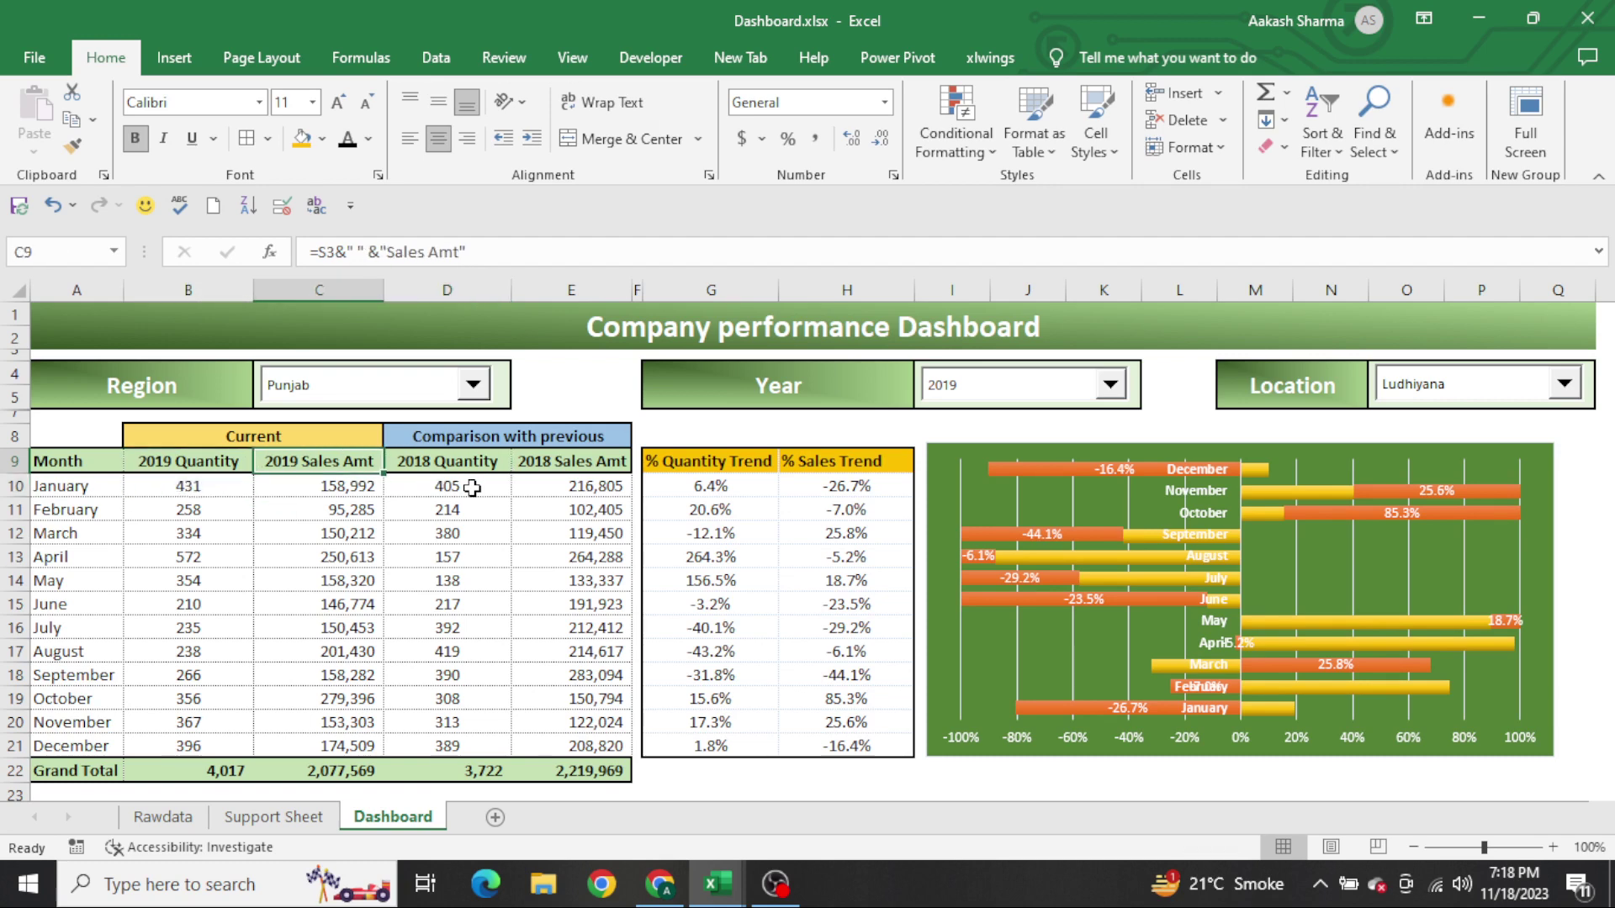
{"action": "key", "text": "Down"}
{"action": "key", "text": "Right"}
{"action": "key", "text": "Up"}
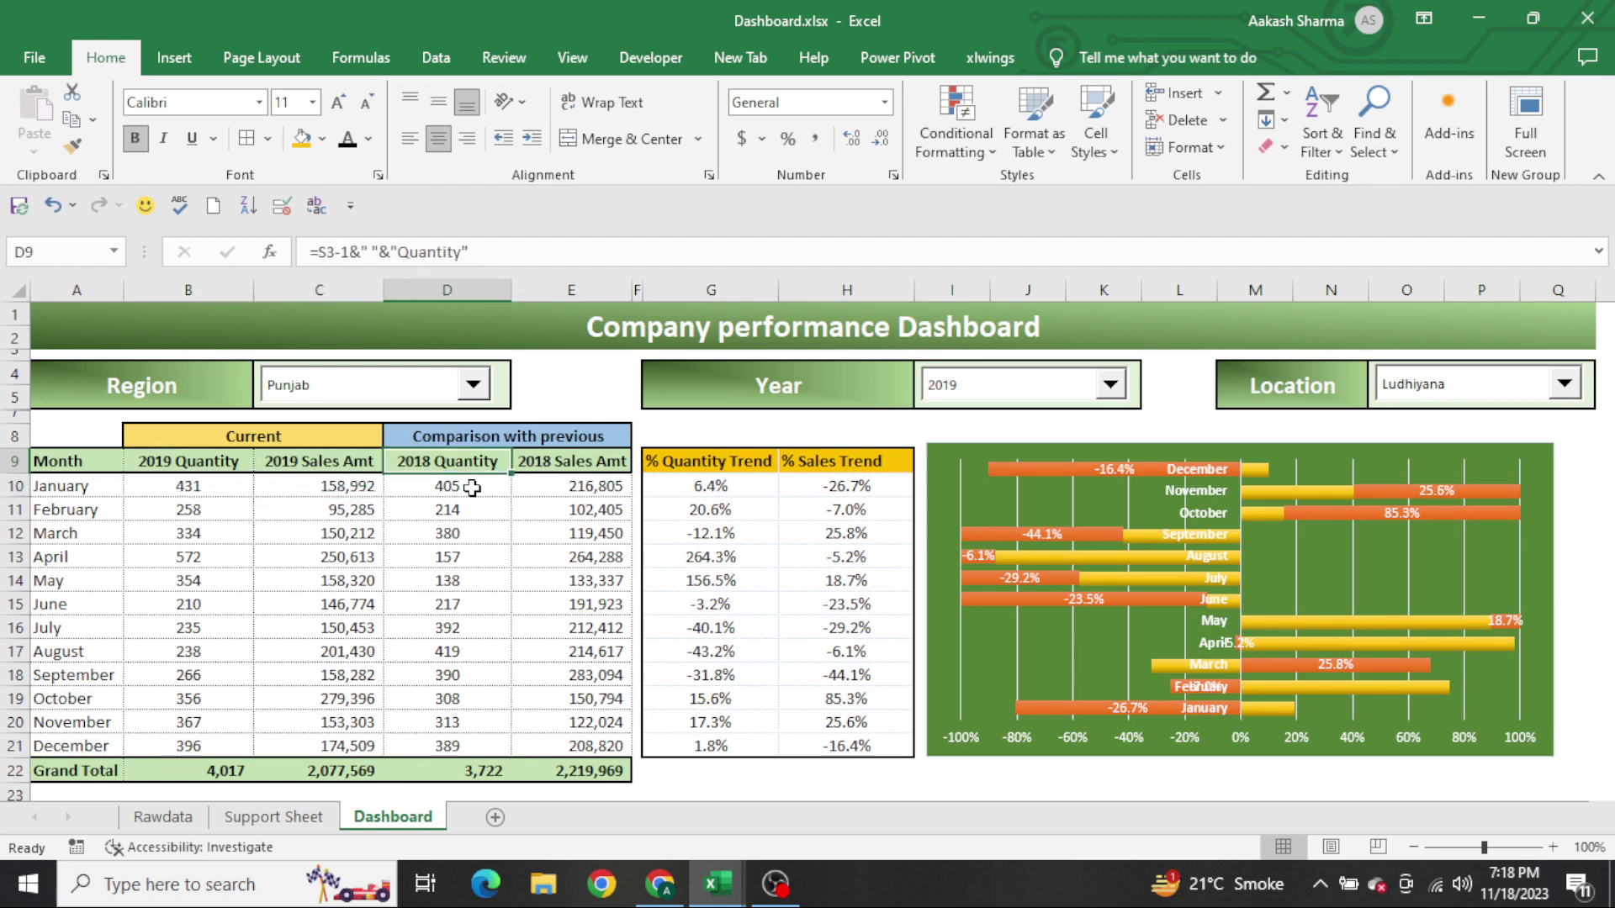
{"action": "key", "text": "shift+Right"}
{"action": "key", "text": "shift+Down"}
{"action": "key", "text": "shift+Down"}
{"action": "key", "text": "Left"}
{"action": "key", "text": "Left"}
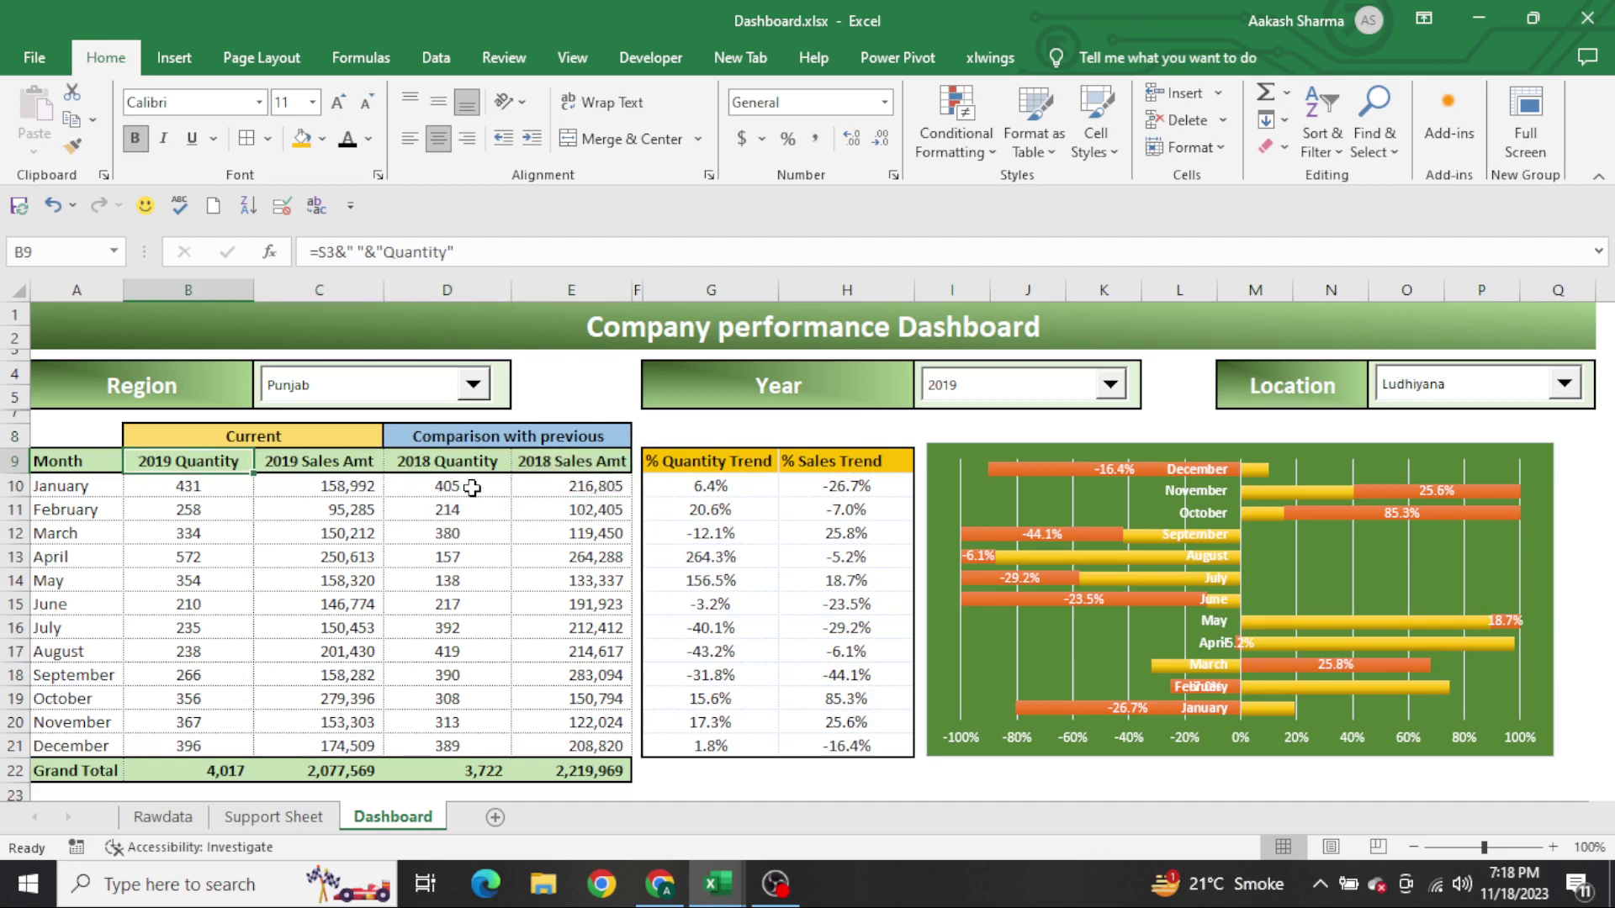
Examine the % Quantity Trend and % Sales Trend columns and the two January quantity cells they compare
{"action": "key", "text": "Right"}
{"action": "key", "text": "Right"}
{"action": "key", "text": "Right"}
{"action": "key", "text": "Right"}
{"action": "key", "text": "Right"}
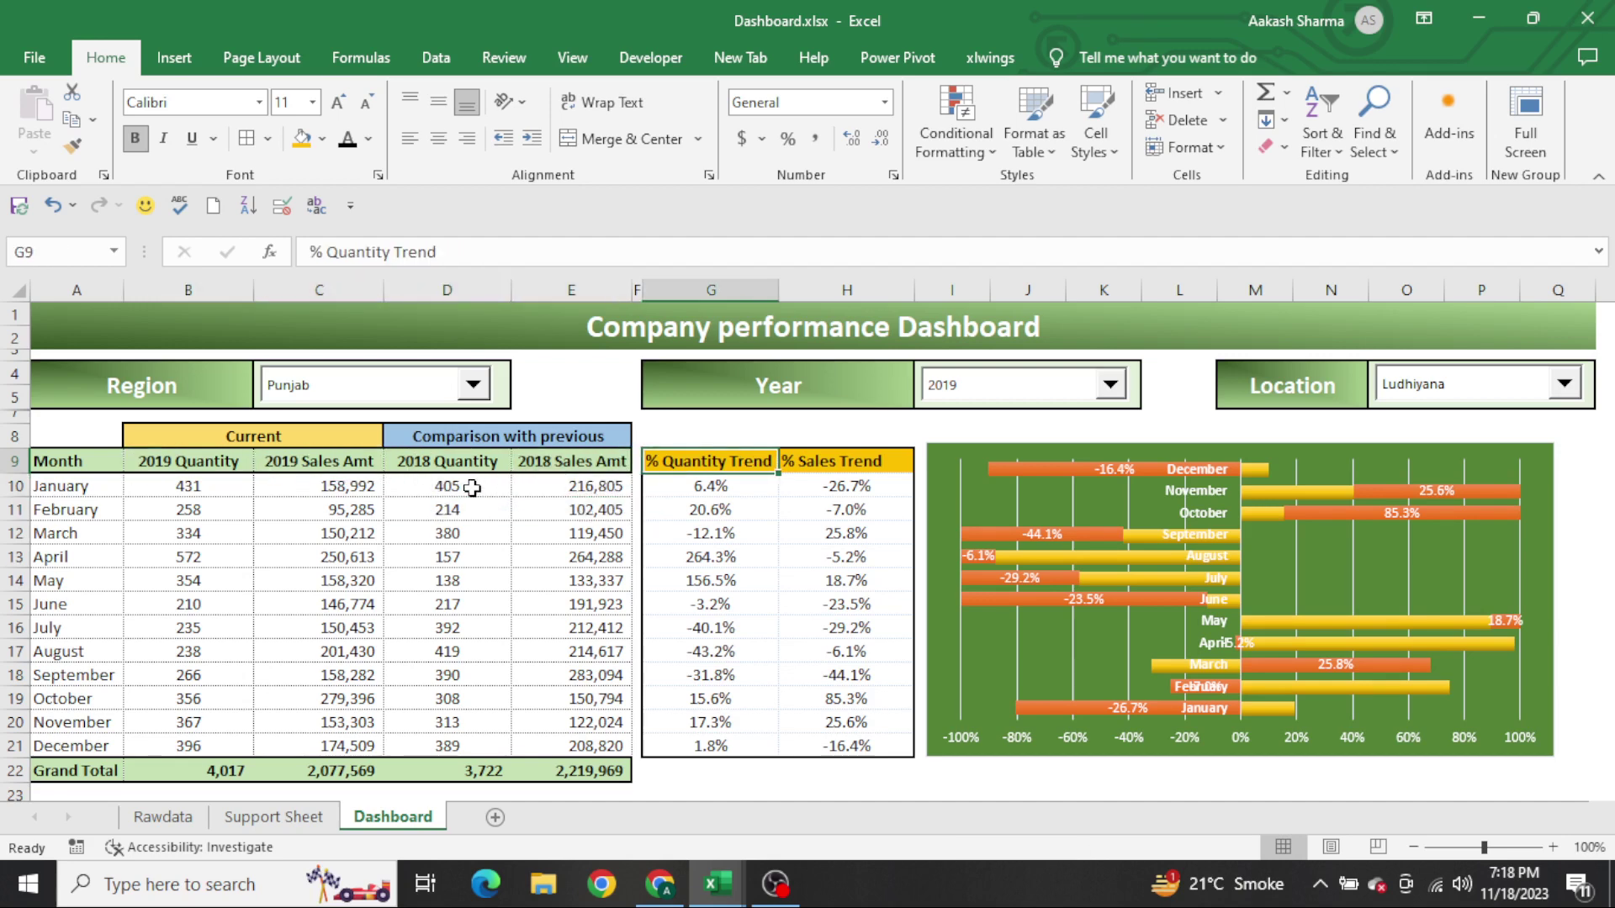
{"action": "key", "text": "shift+Right"}
{"action": "key", "text": "ctrl+shift+Down"}
{"action": "key", "text": "Down"}
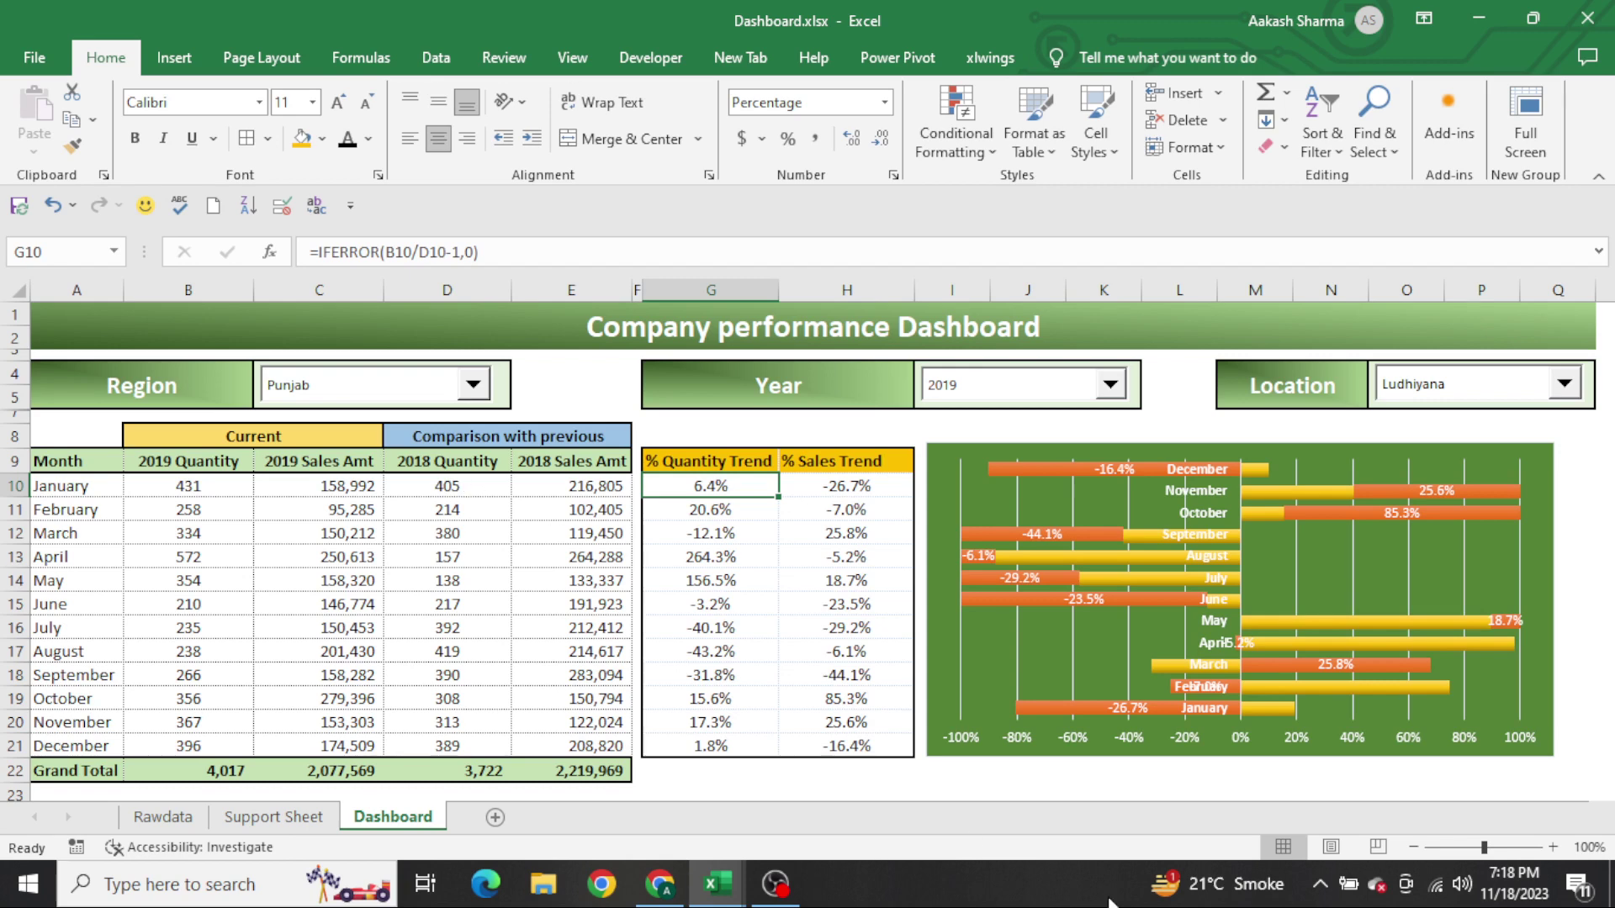
{"action": "key", "text": "Left"}
{"action": "key", "text": "Left"}
{"action": "key", "text": "Left"}
{"action": "key", "text": "Up"}
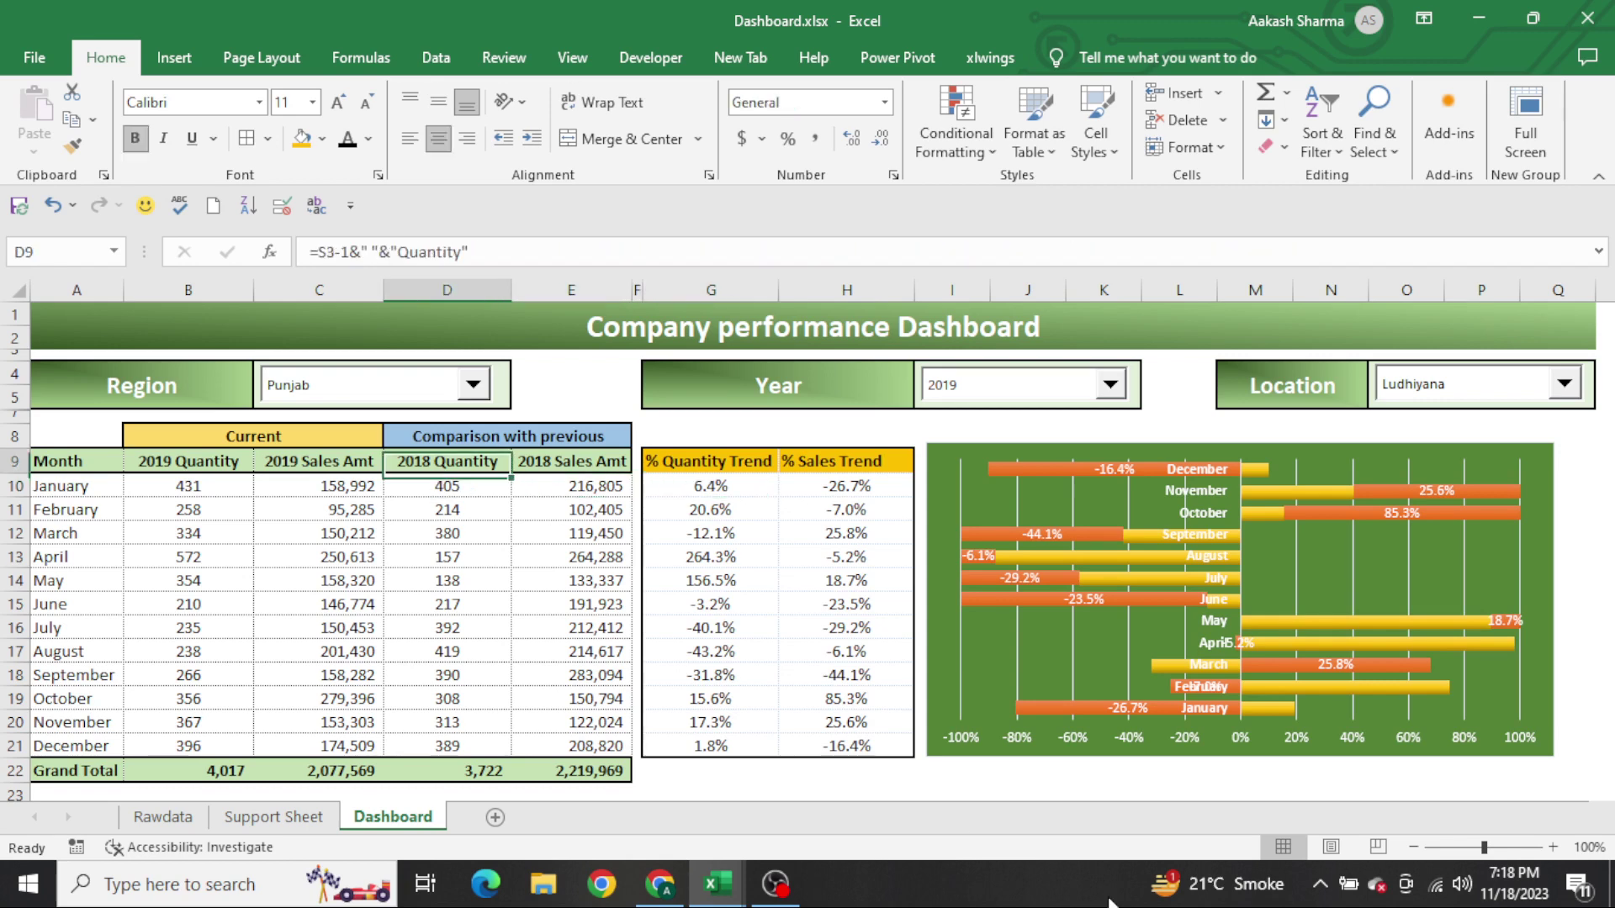
{"action": "key", "text": "shift+Down"}
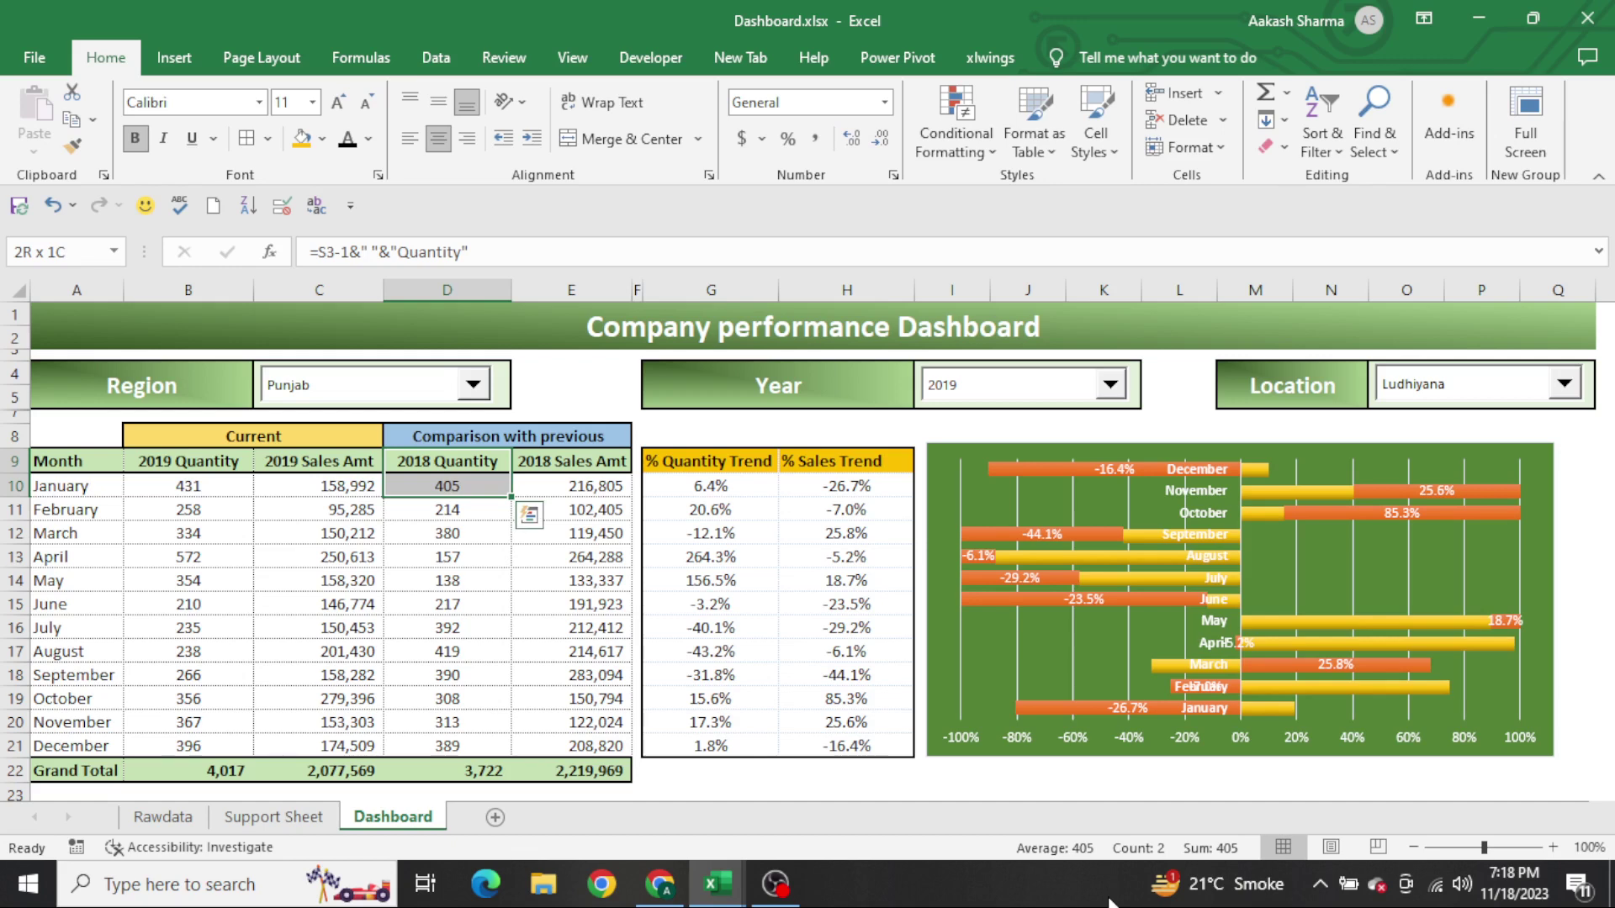
{"action": "key", "text": "Left"}
{"action": "key", "text": "Left"}
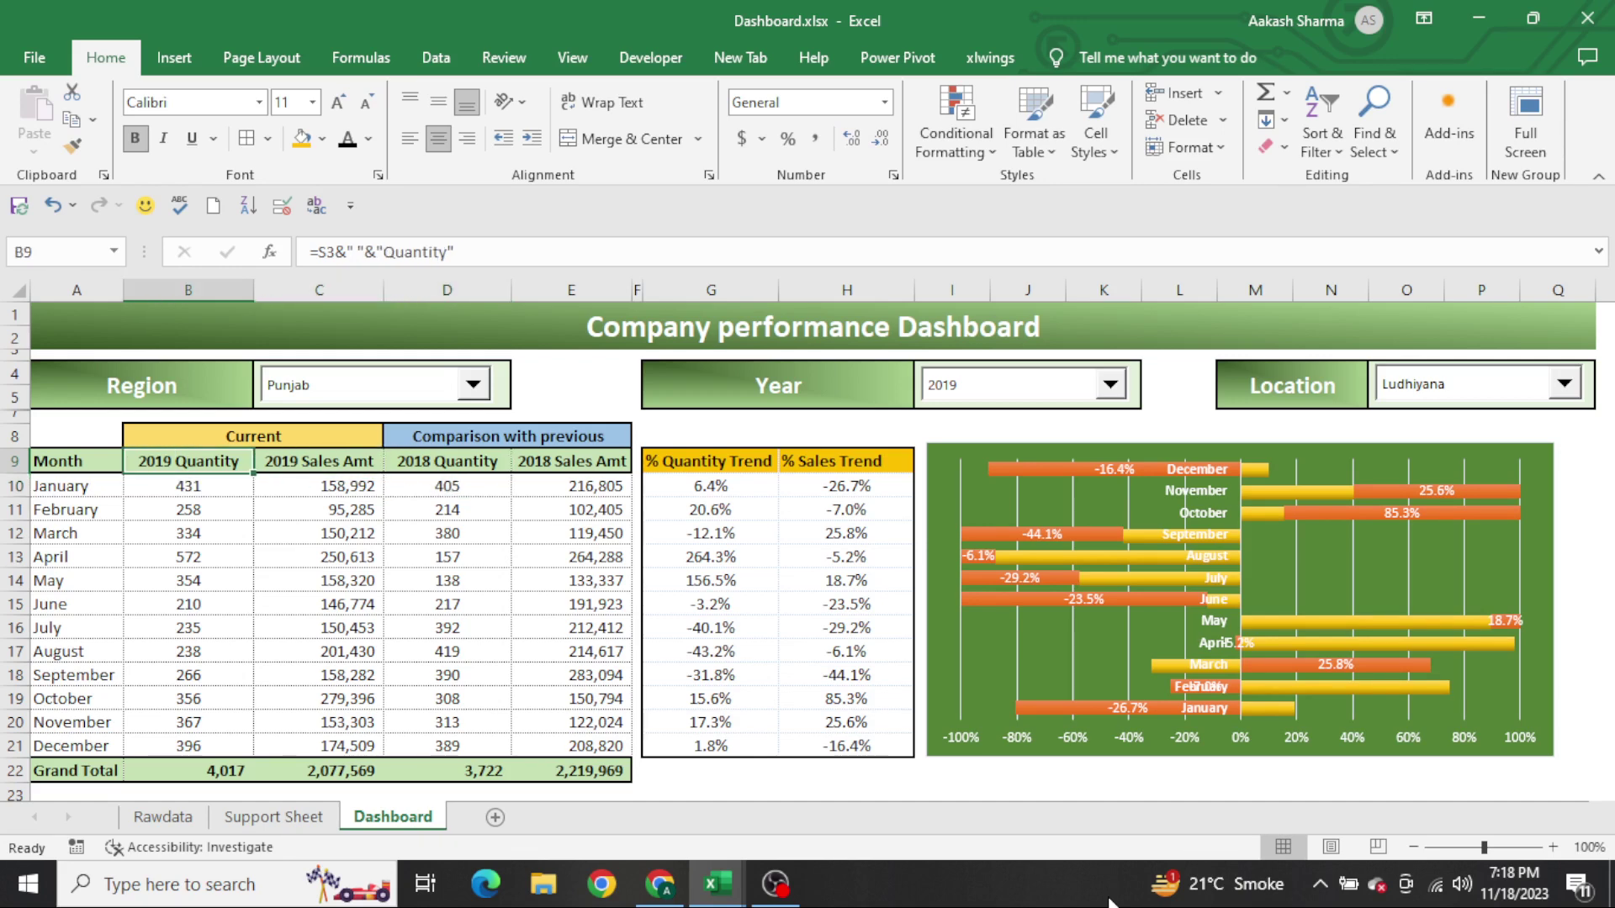
{"action": "key", "text": "shift+Down"}
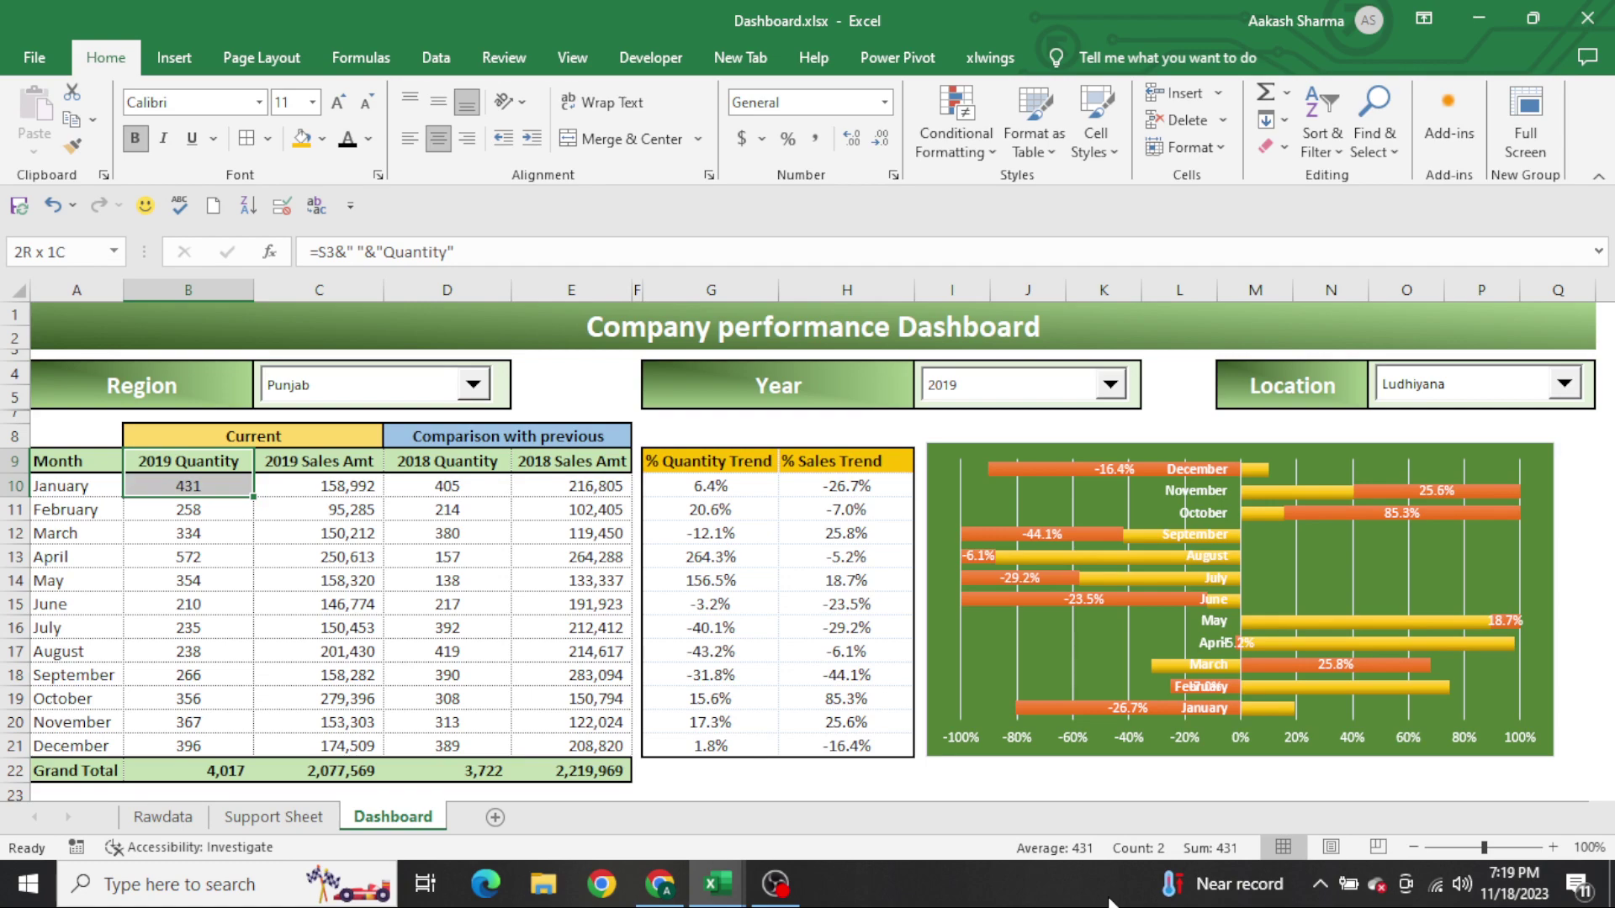
Copy the entire Rawdata table, including headers, and paste it into a new workbook starting at A1
{"action": "key", "text": "ctrl+Page_Up"}
{"action": "key", "text": "ctrl+Page_Up"}
{"action": "key", "text": "Left"}
{"action": "key", "text": "Left"}
{"action": "key", "text": "ctrl+shift+Right"}
{"action": "key", "text": "ctrl+shift+Down"}
{"action": "key", "text": "ctrl+c"}
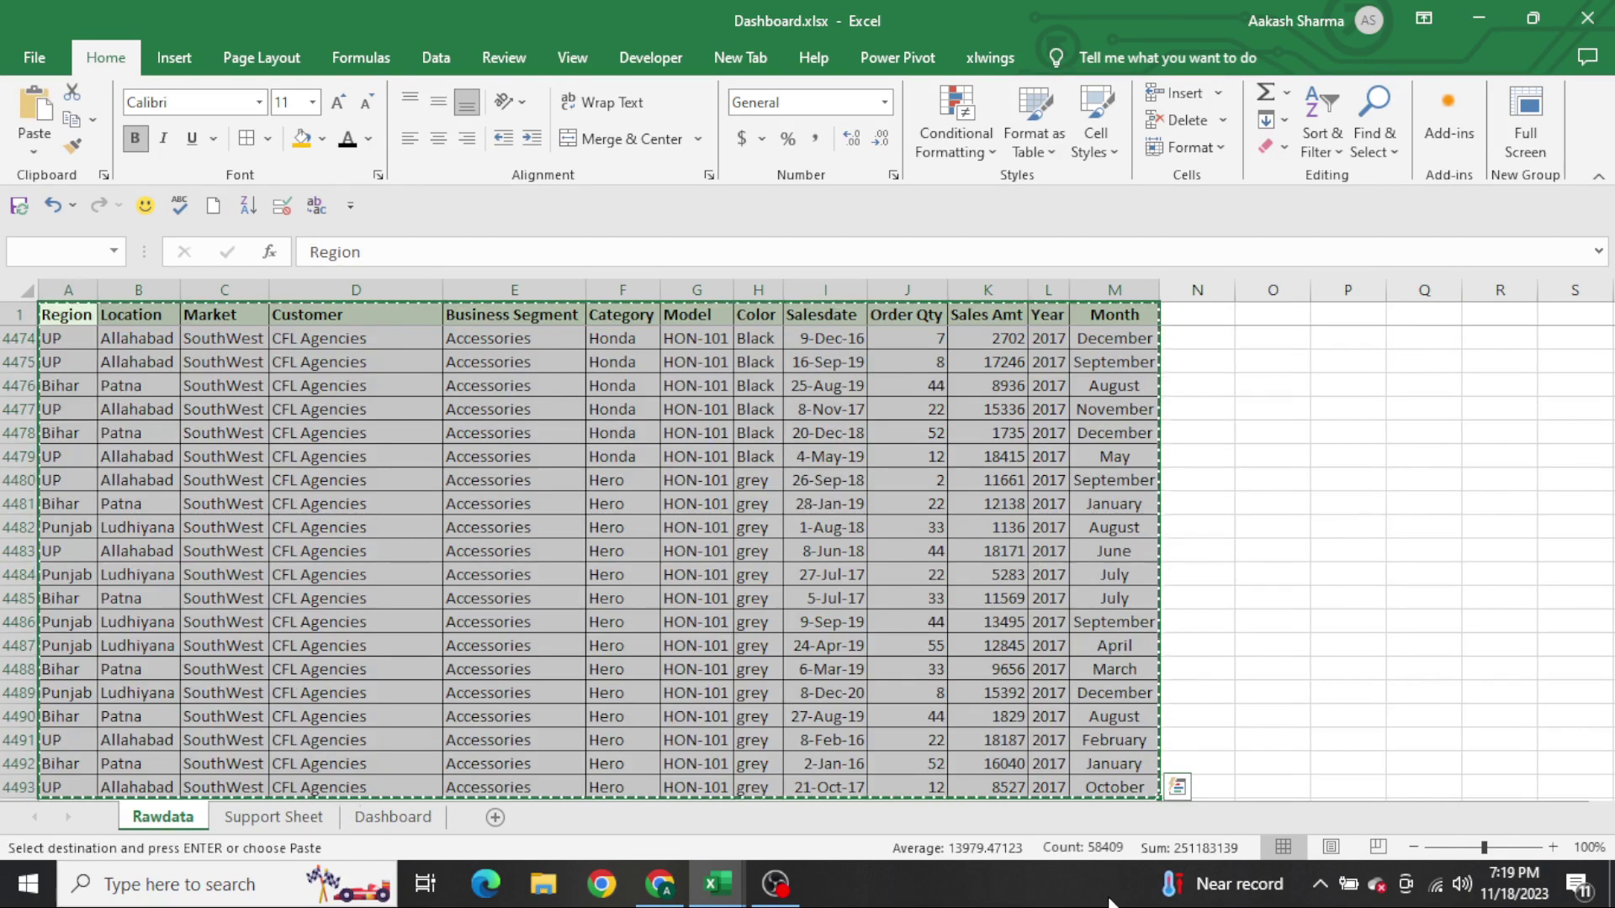
{"action": "key", "text": "ctrl+n"}
{"action": "key", "text": "ctrl+v"}
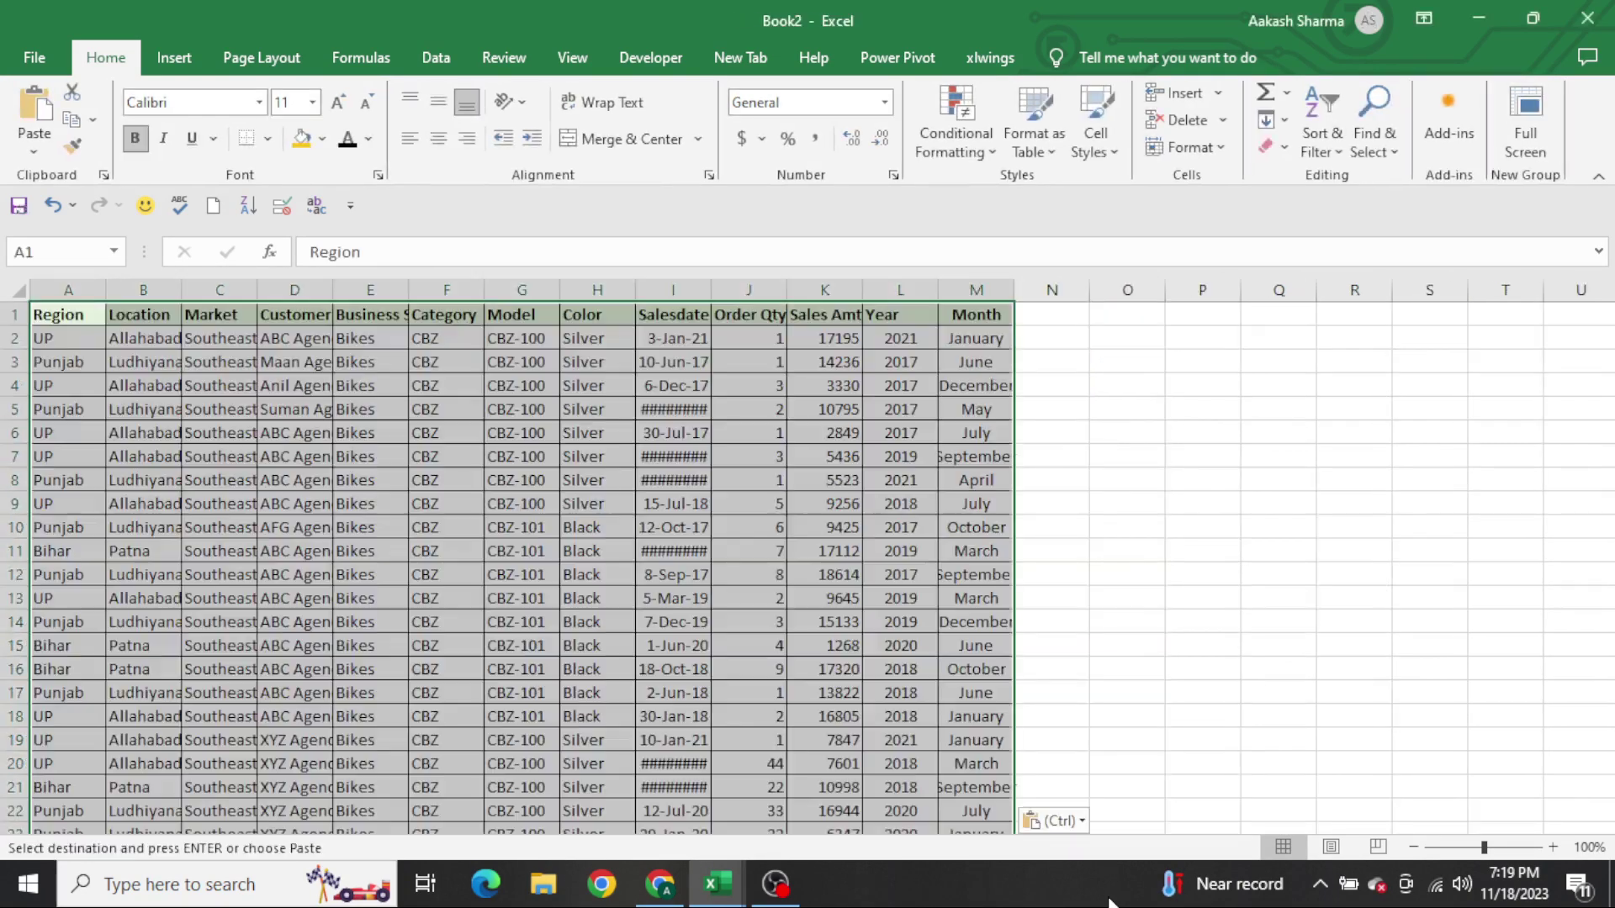
Return to Dashboard.xlsx and close it, saving the changes
{"action": "key", "text": "alt+Tab"}
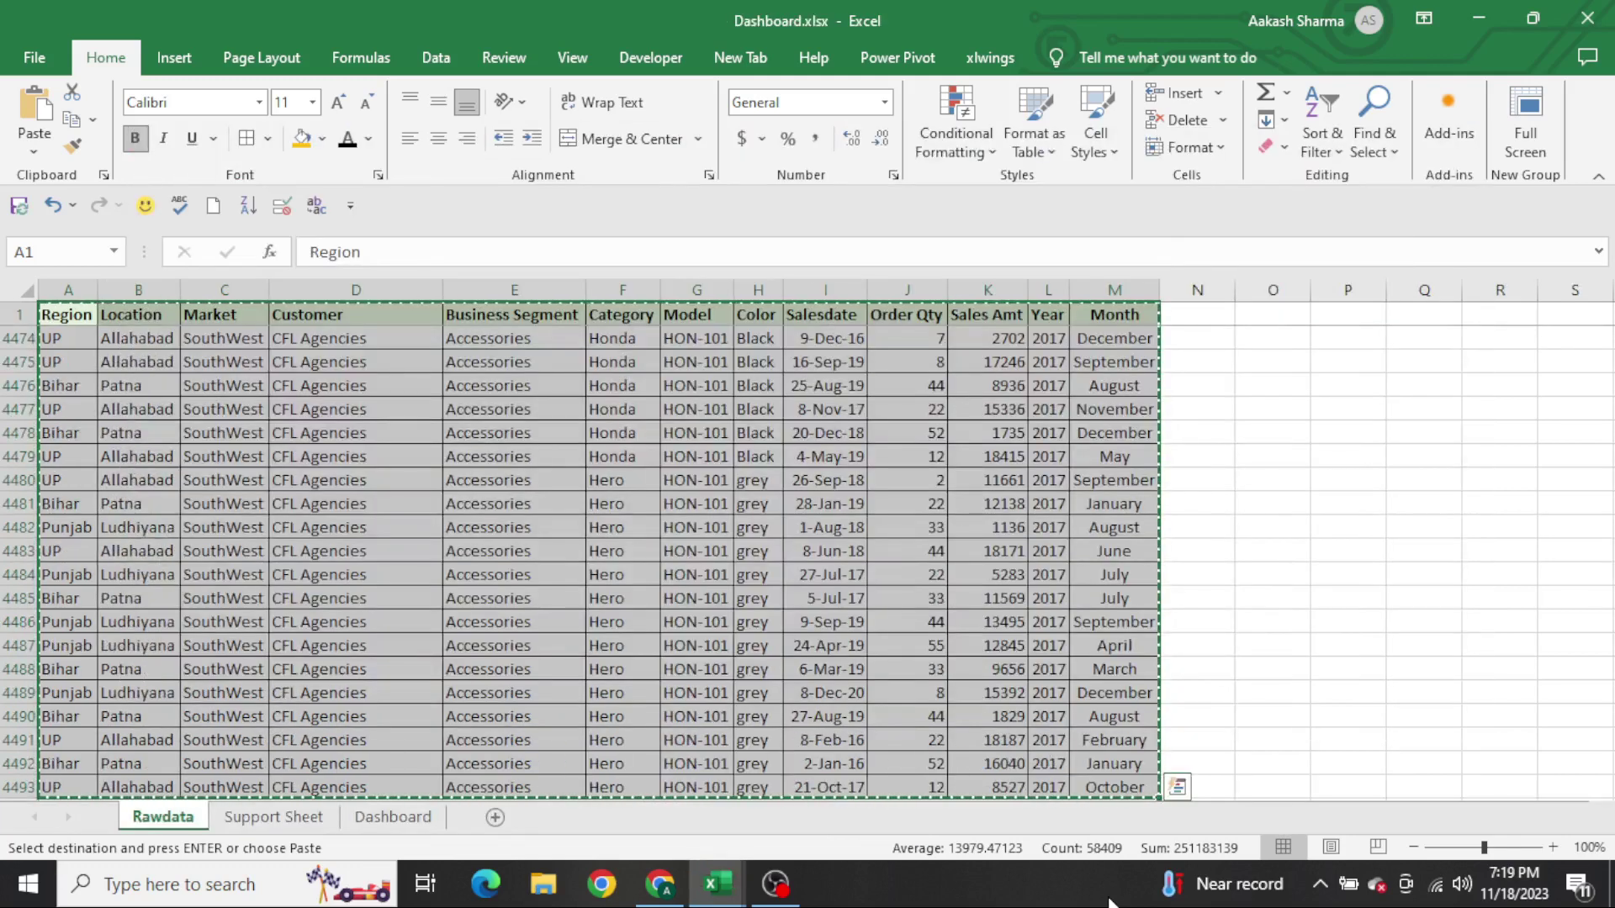
{"action": "left_click", "coordinate": [1473, 645]}
{"action": "key", "text": "ctrl+w"}
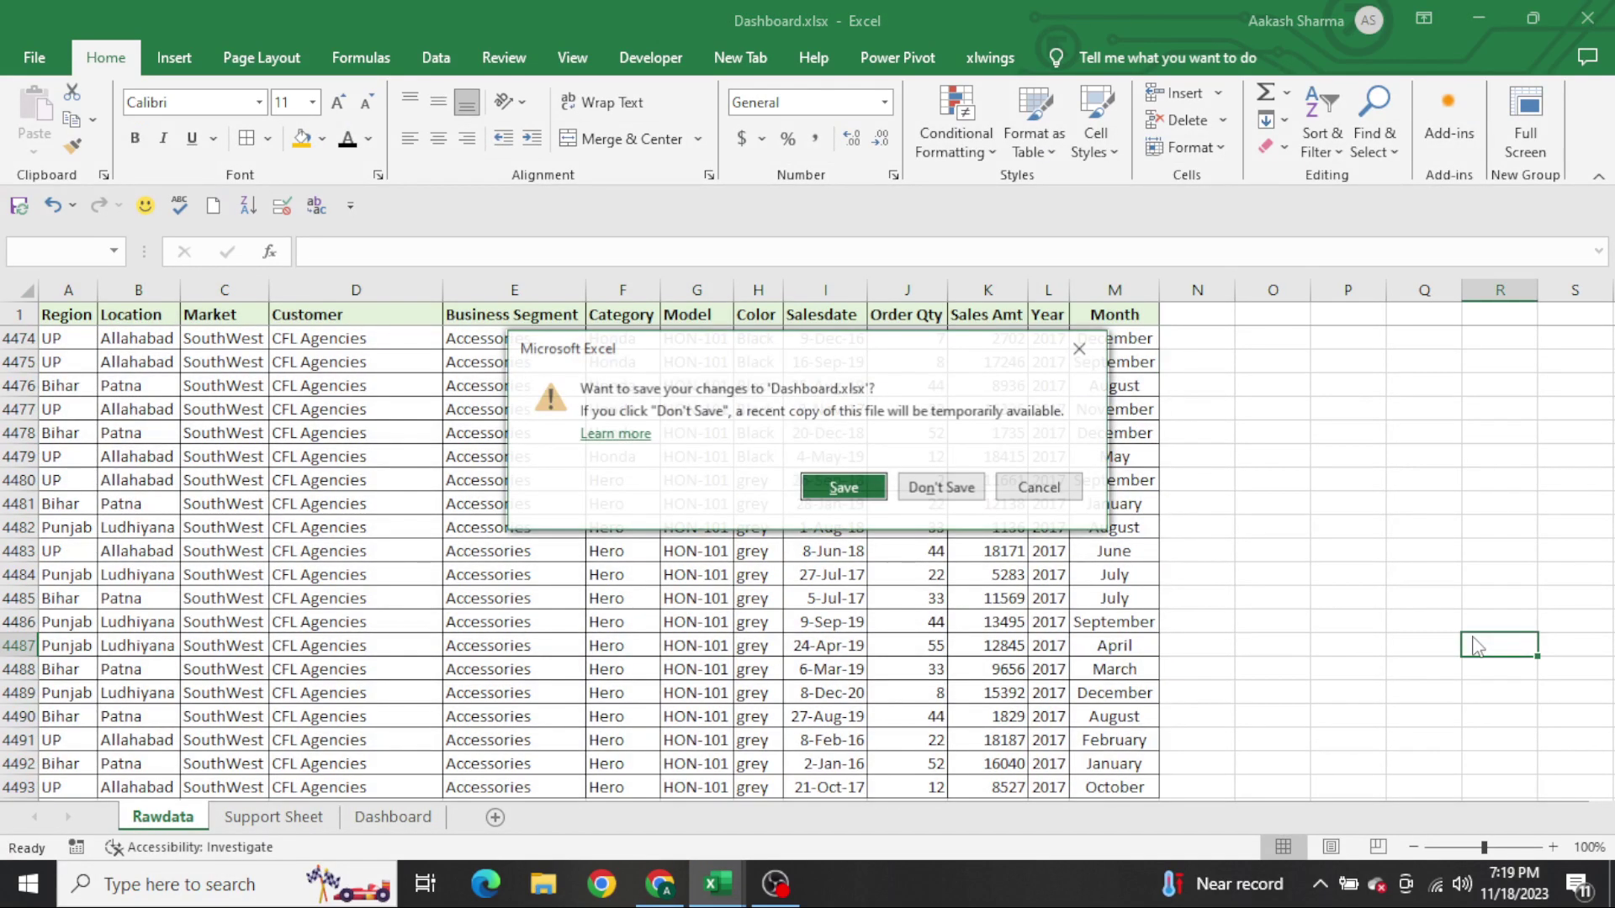
{"action": "key", "text": "Return"}
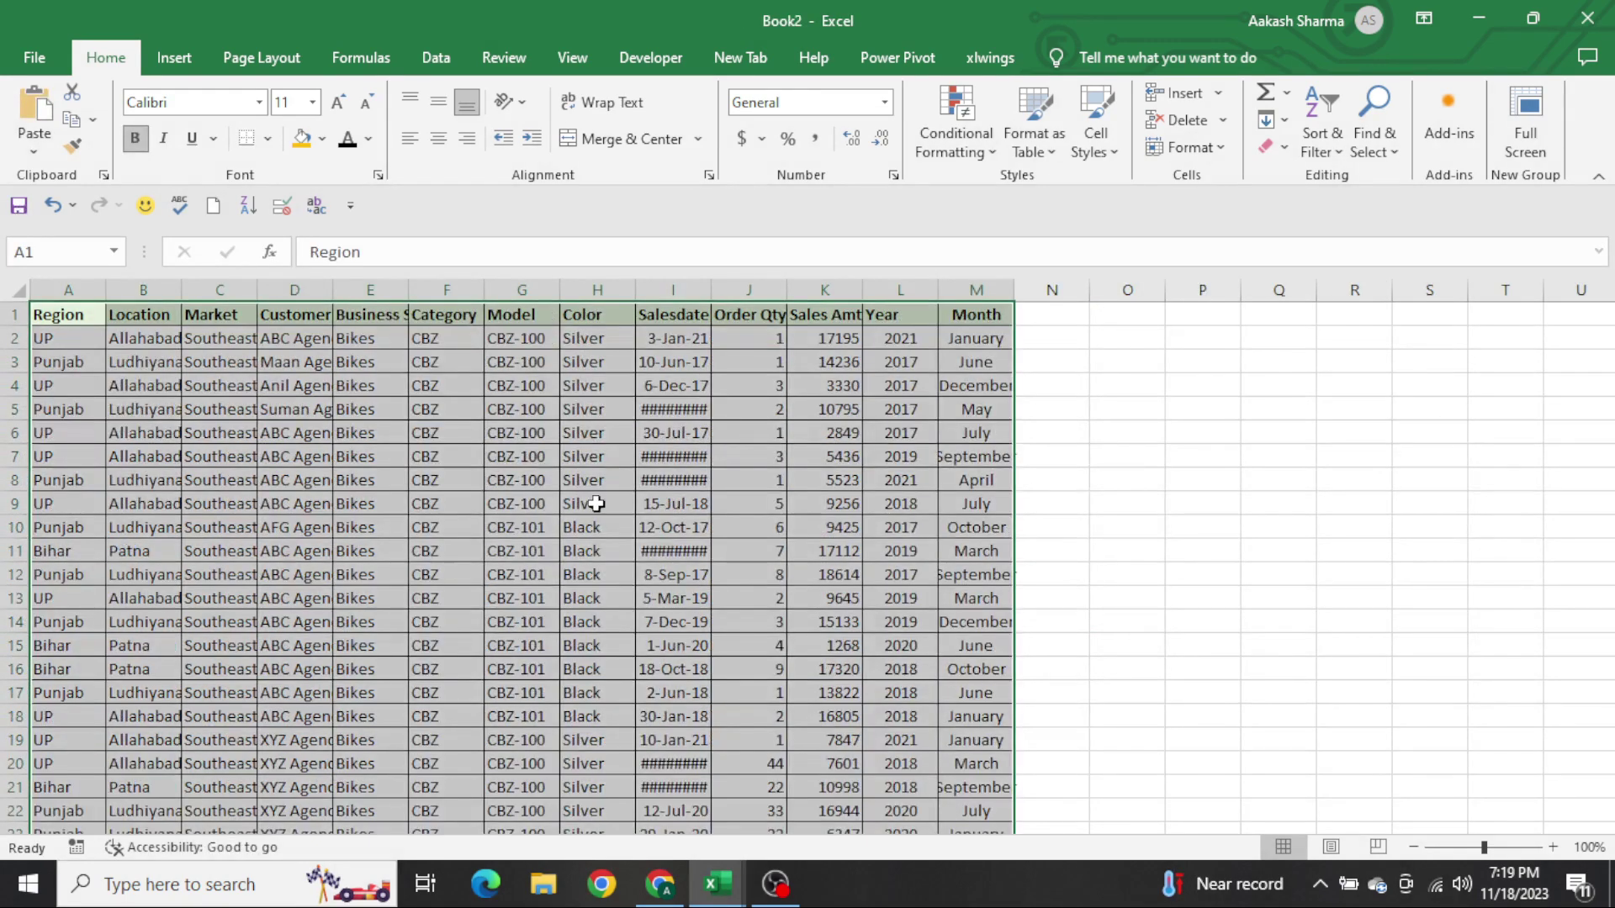
Run ActiveWindow.DisplayWorkbookTabs=True in the VBA editor's Immediate window for the new workbook
{"action": "left_click", "coordinate": [795, 480]}
{"action": "key", "text": "alt+F11"}
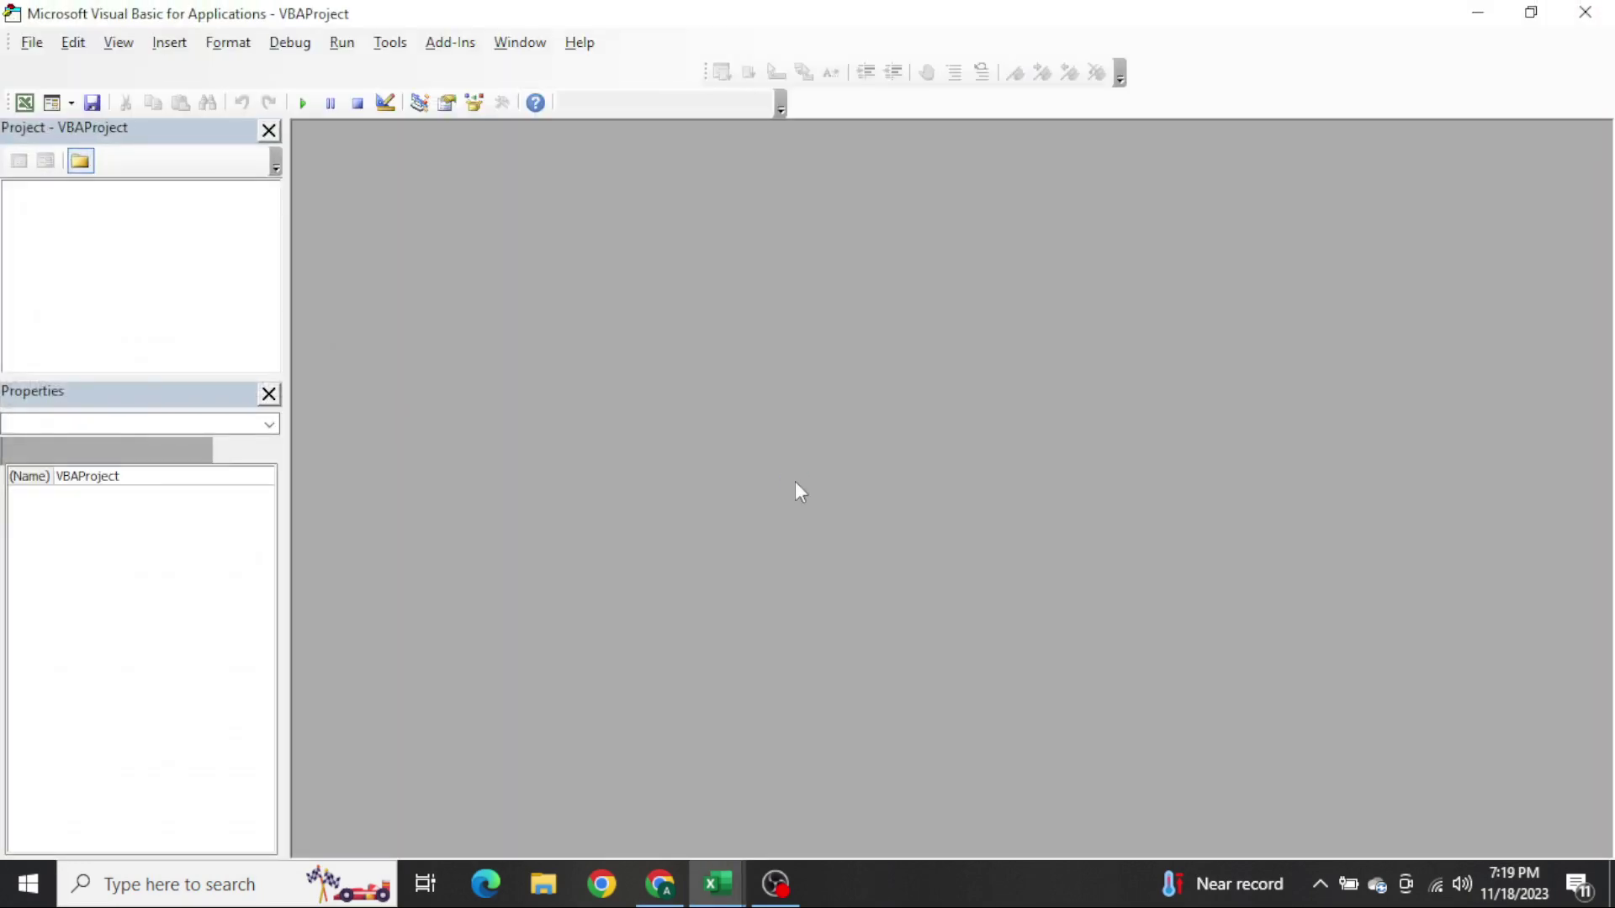
{"action": "key", "text": "ctrl+g"}
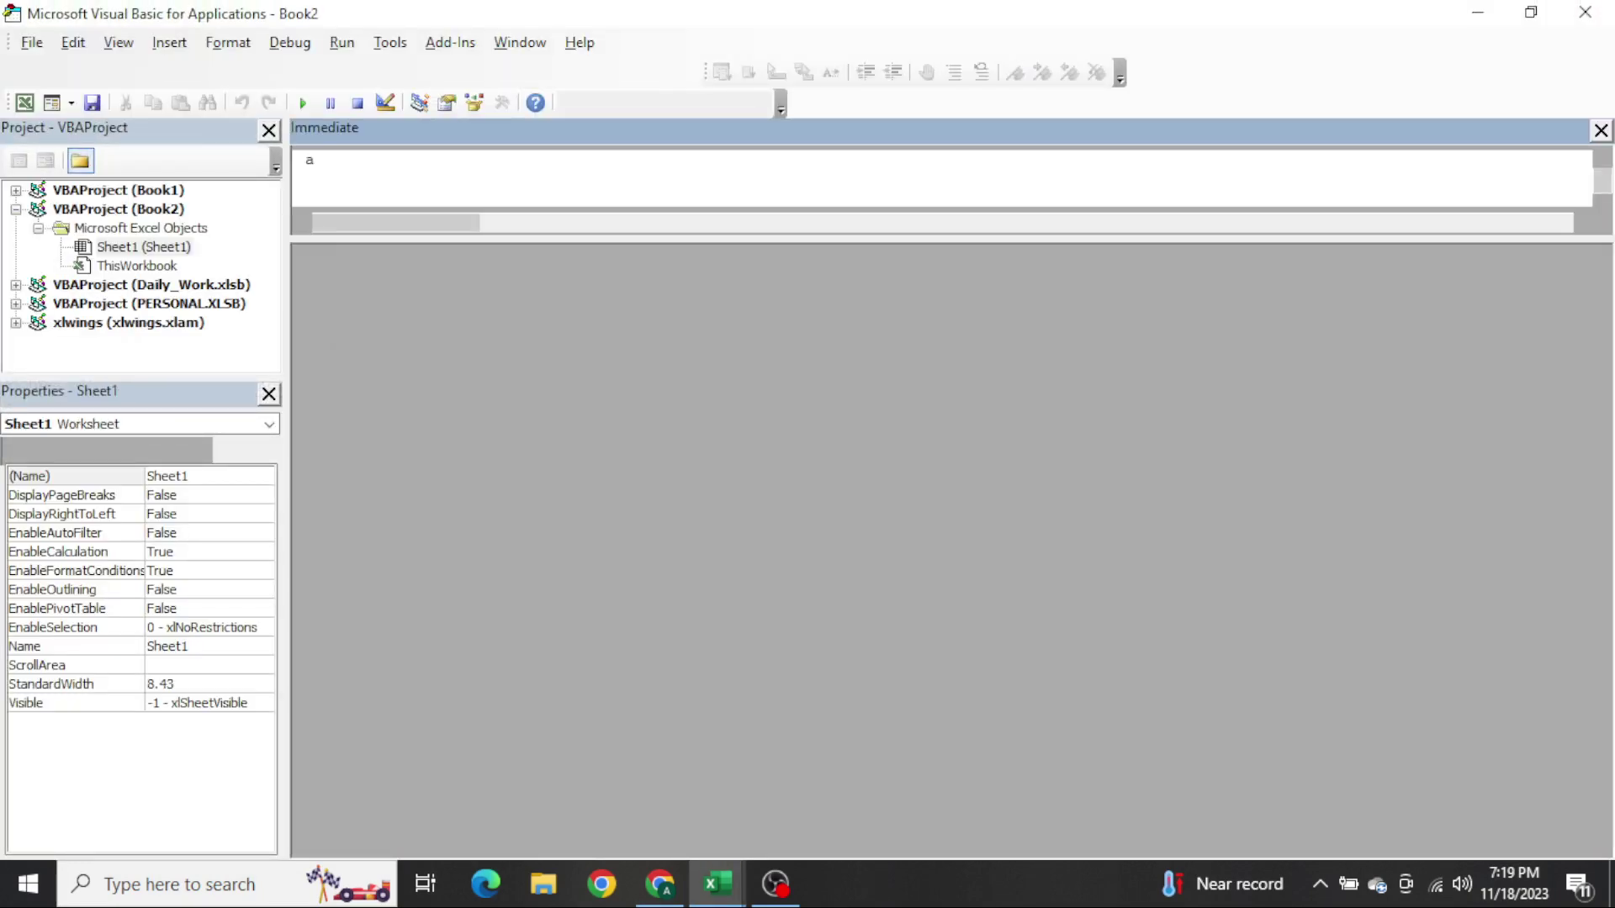
{"action": "type", "text": "aCTIVEWIND"}
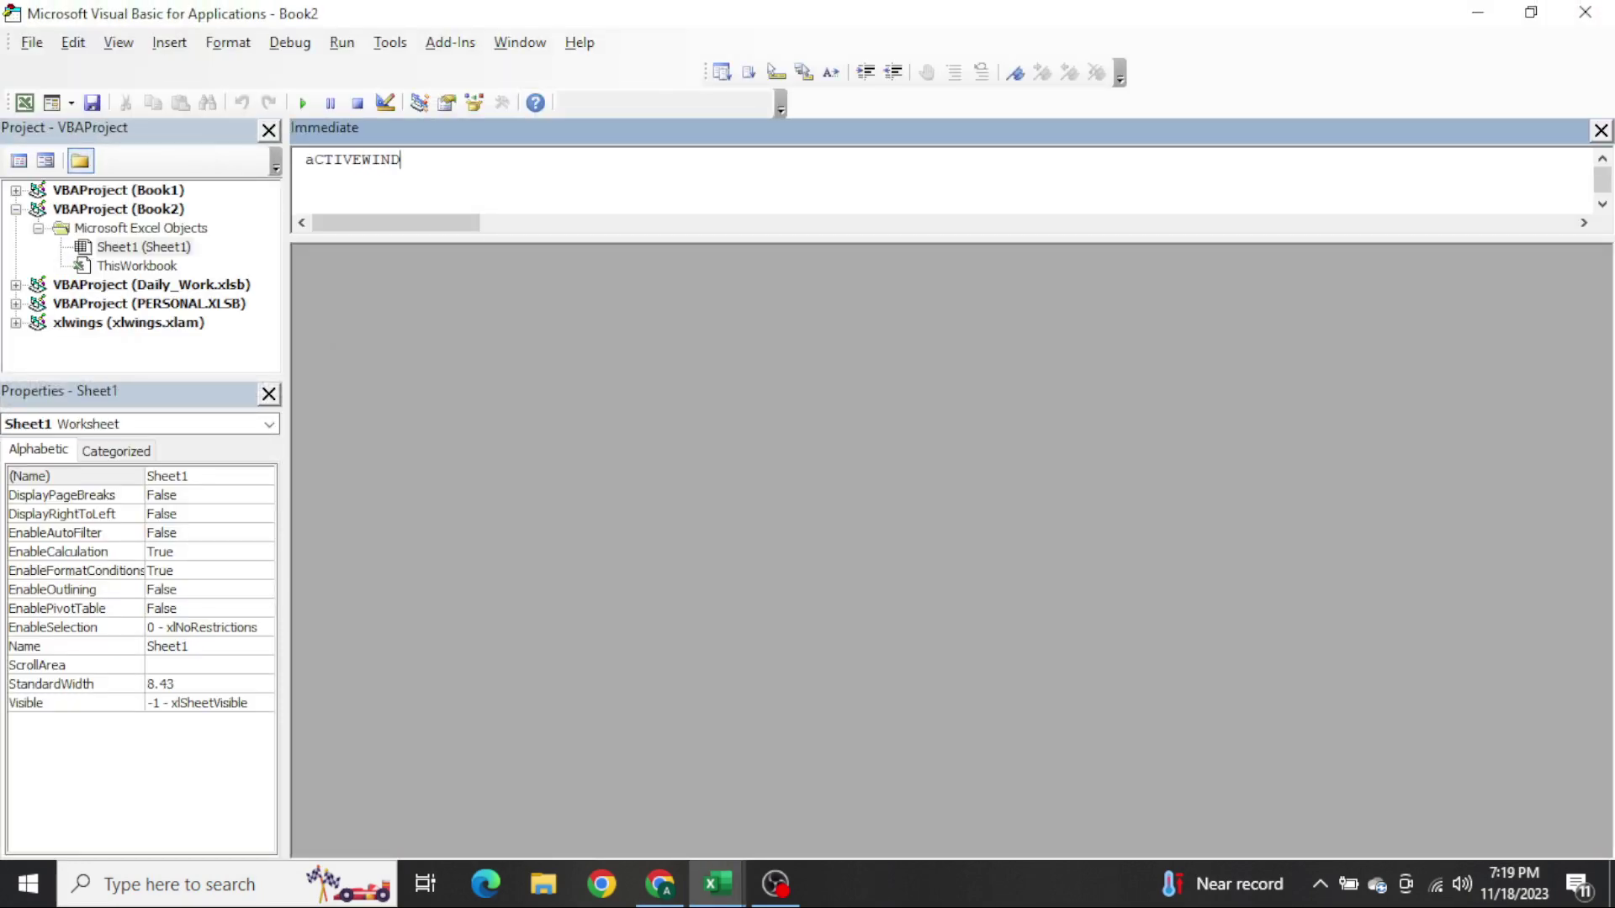
{"action": "type", "text": "OW.DisplayWorkbookTabs=True"}
{"action": "key", "text": "Return"}
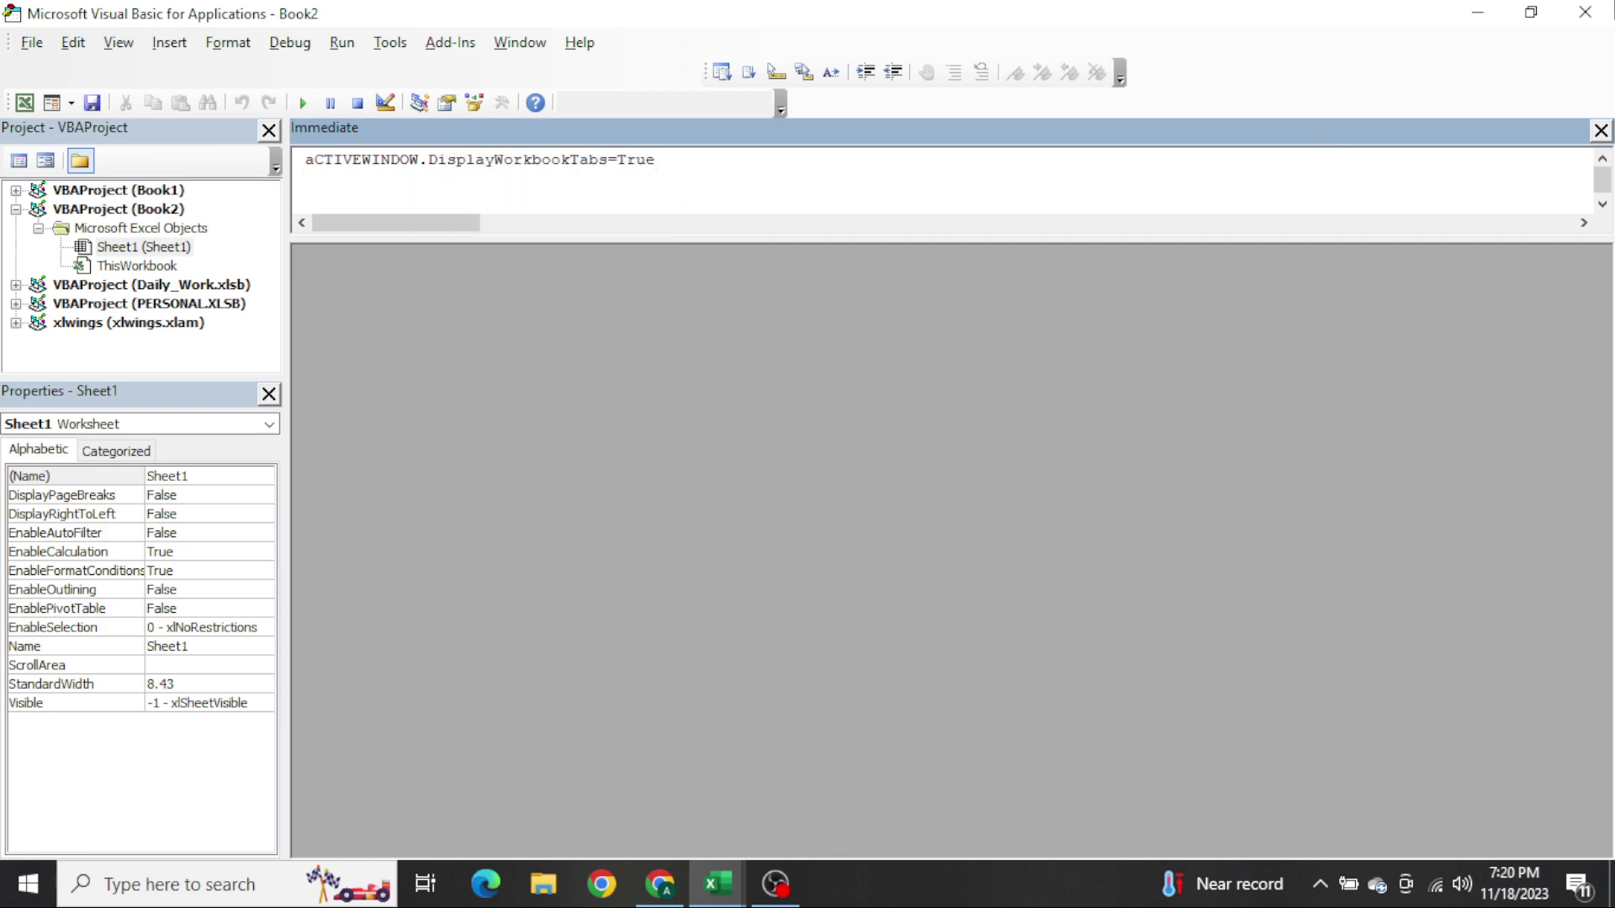
Return to the new workbook and autofit the column widths of the whole pasted data sheet
{"action": "key", "text": "alt+F11"}
{"action": "left_click", "coordinate": [983, 448]}
{"action": "key", "text": "ctrl+a"}
{"action": "key", "text": "alt+h"}
{"action": "key", "text": "o"}
{"action": "key", "text": "i"}
Rename the data sheet as Rawdata
{"action": "key", "text": "ctrl+Home"}
{"action": "key", "text": "alt+h"}
{"action": "type", "text": "or"}
{"action": "type", "text": "Rawdata"}
{"action": "key", "text": "Return"}
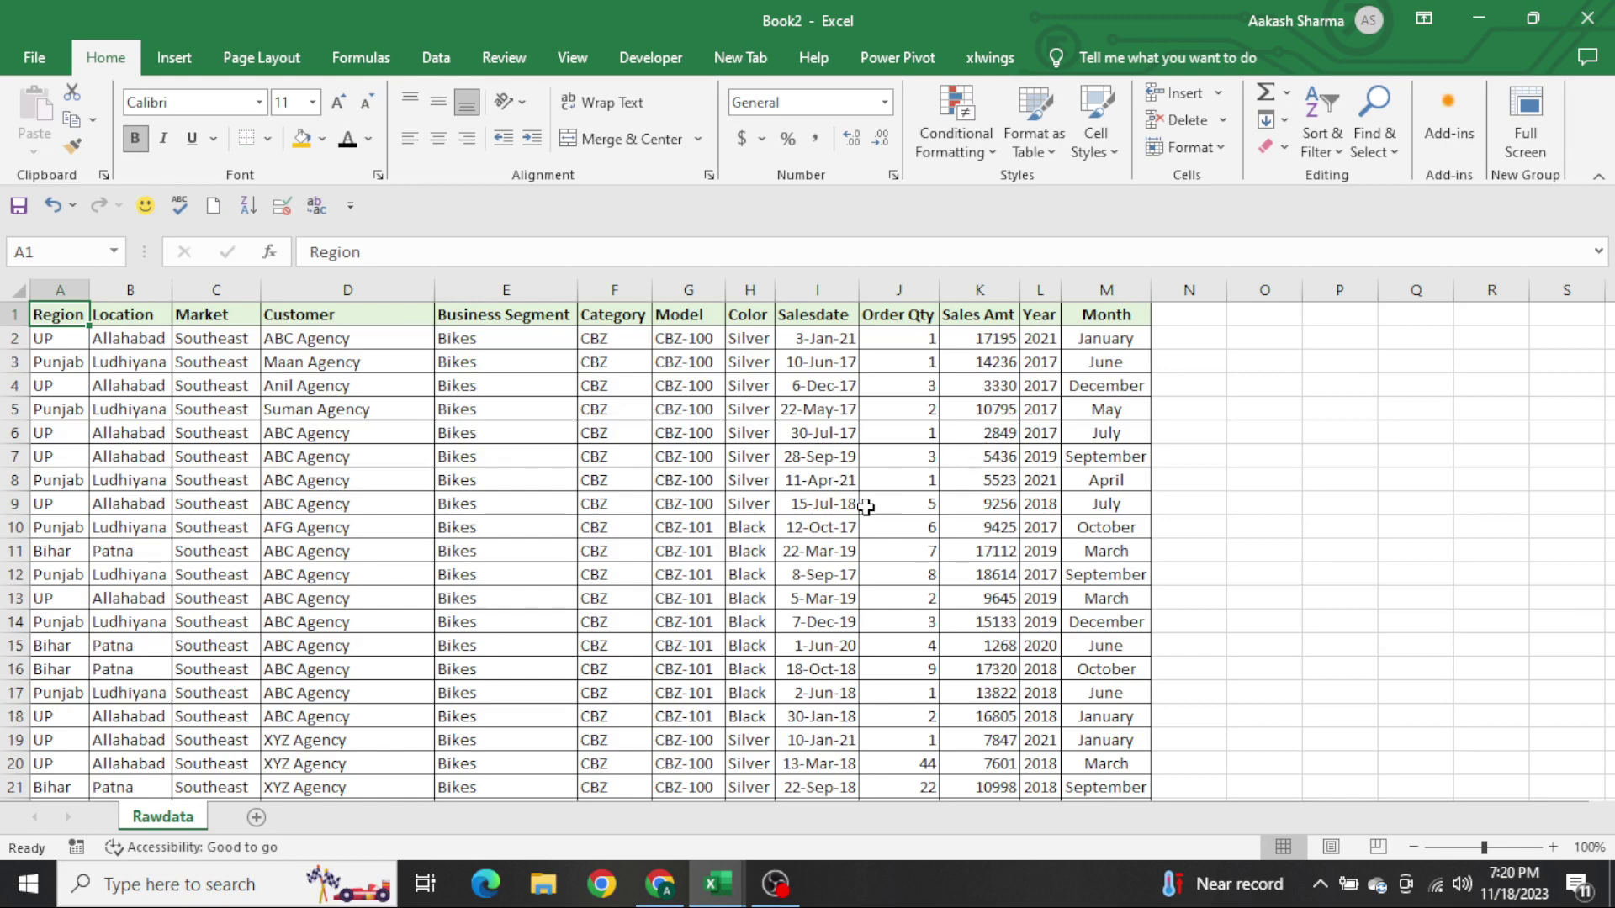
Add a new worksheet after Rawdata and name it Dashboard
{"action": "left_click", "coordinate": [256, 817]}
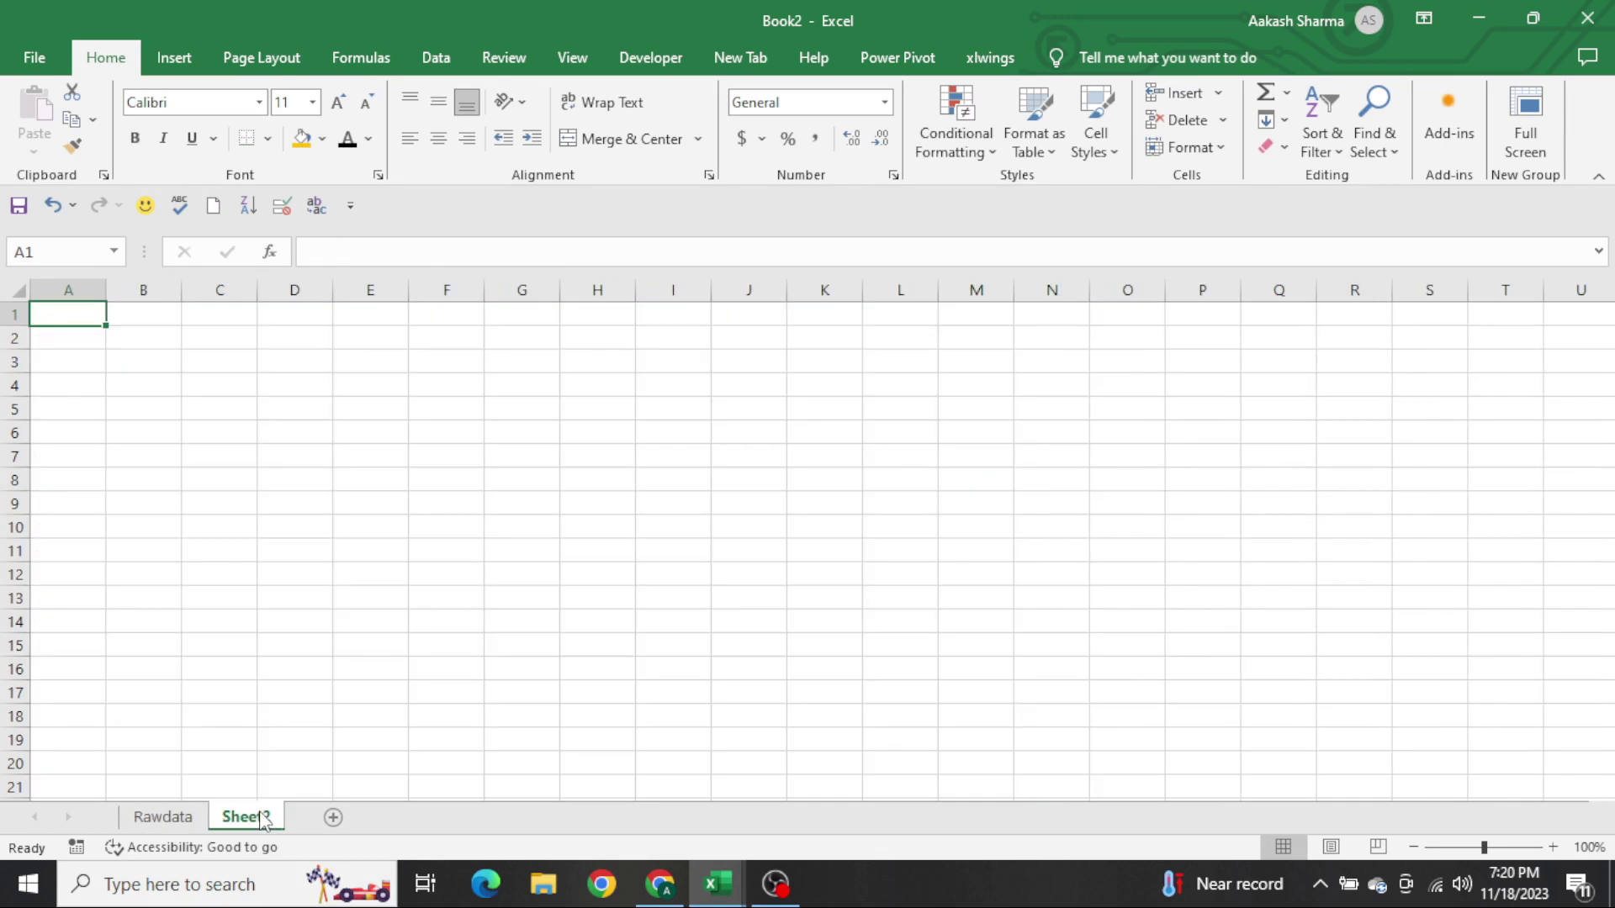
{"action": "double_click", "coordinate": [257, 817]}
{"action": "type", "text": "Dash"}
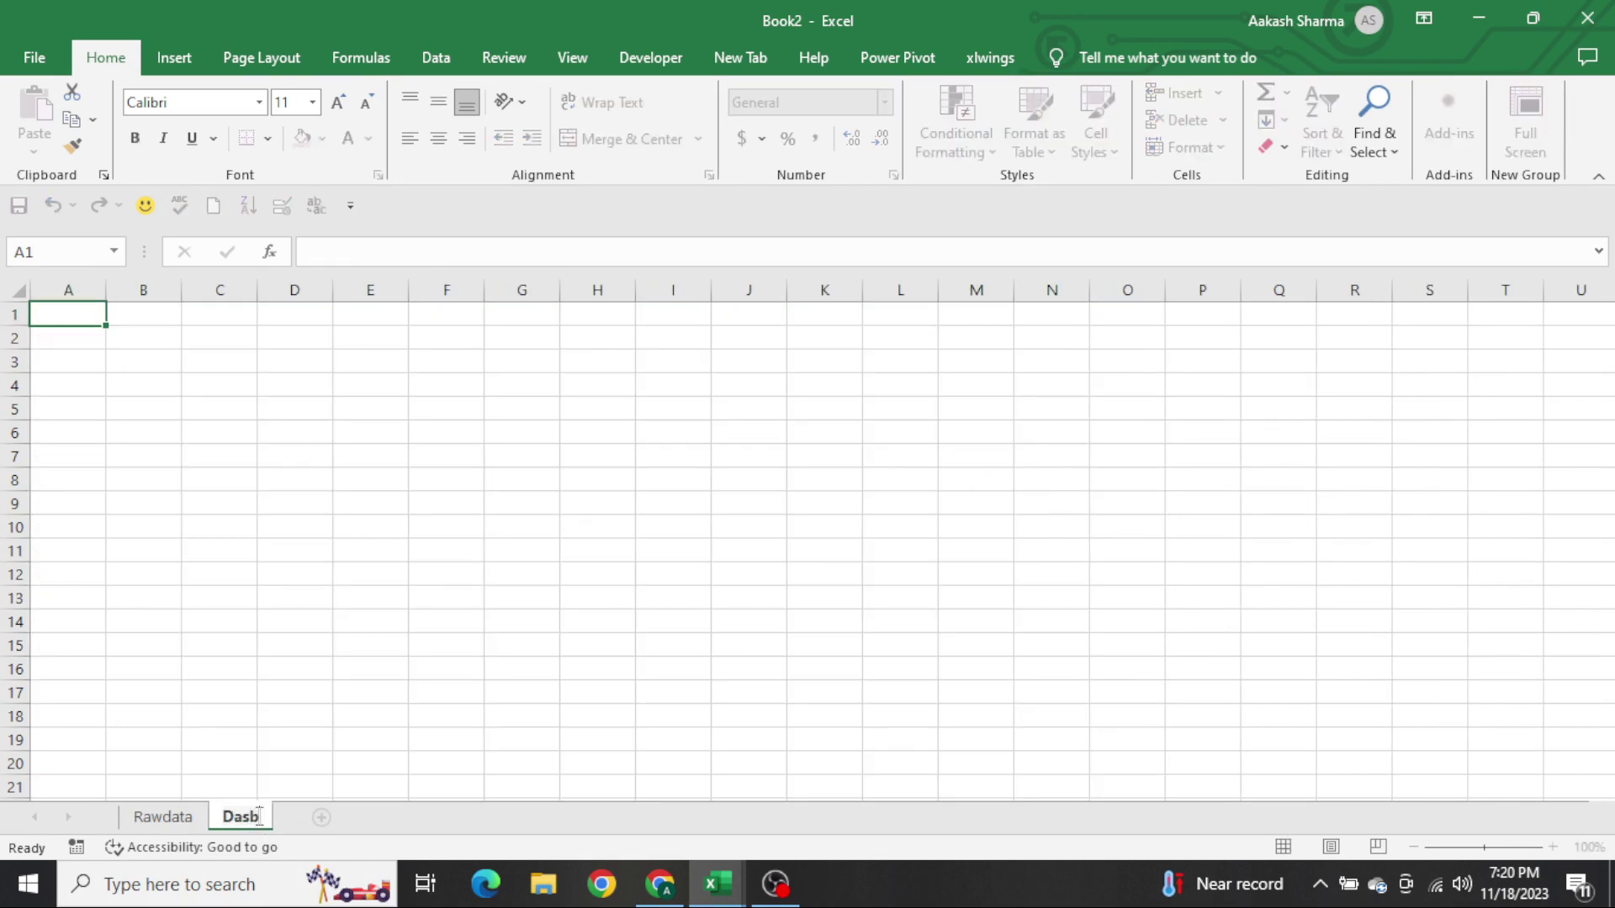
{"action": "type", "text": "board"}
{"action": "key", "text": "Return"}
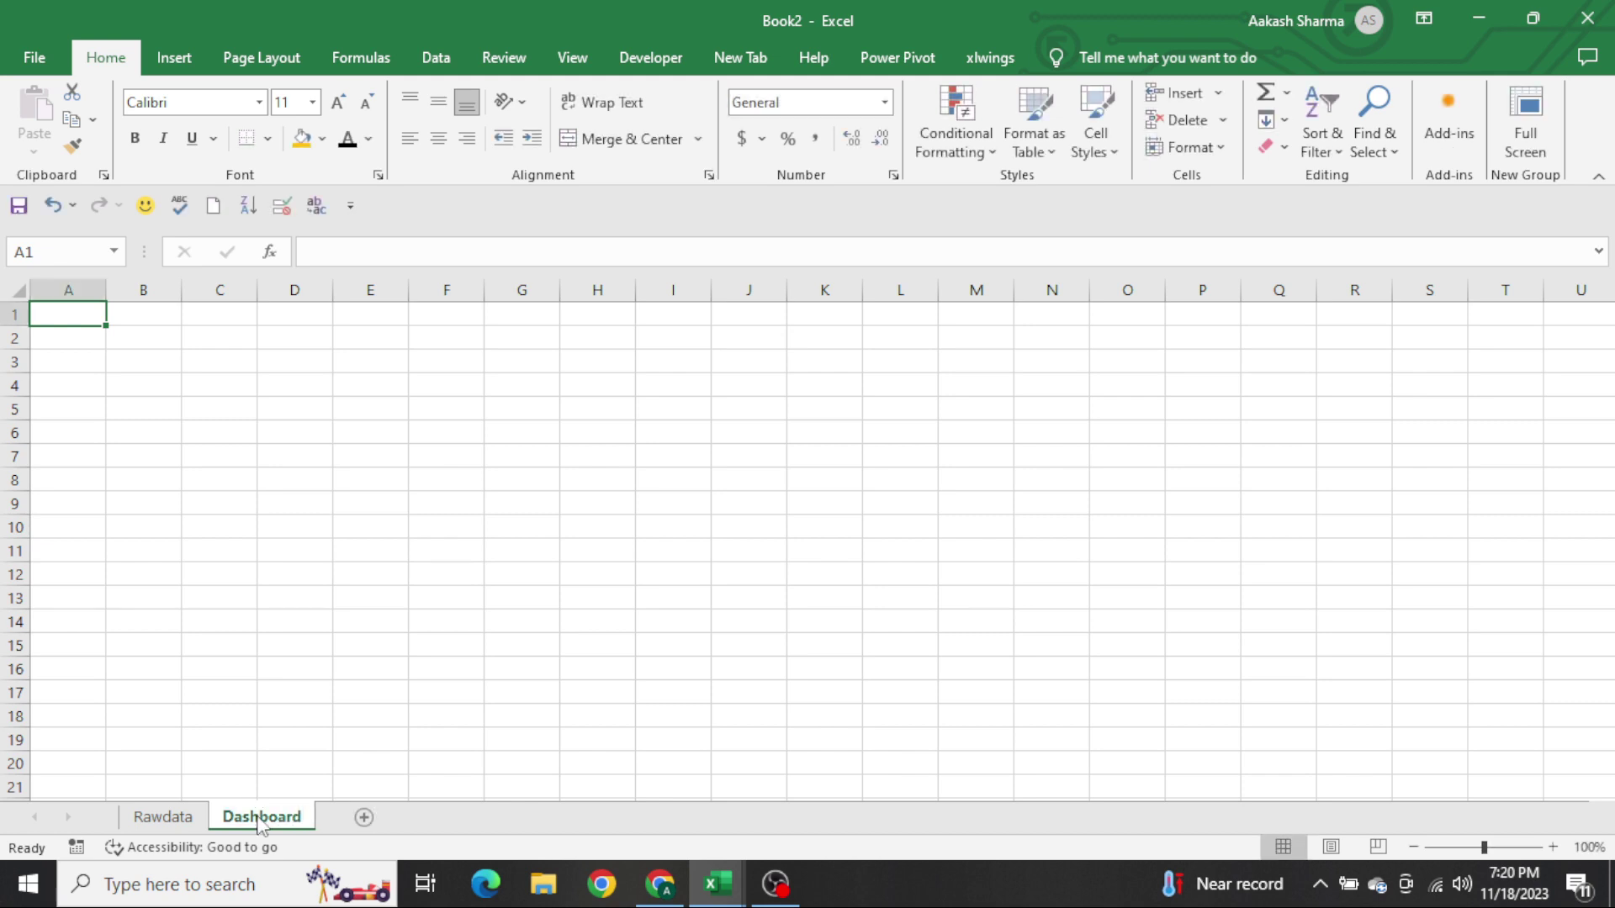
Turn off the gridlines on the Dashboard sheet
{"action": "left_click", "coordinate": [564, 578]}
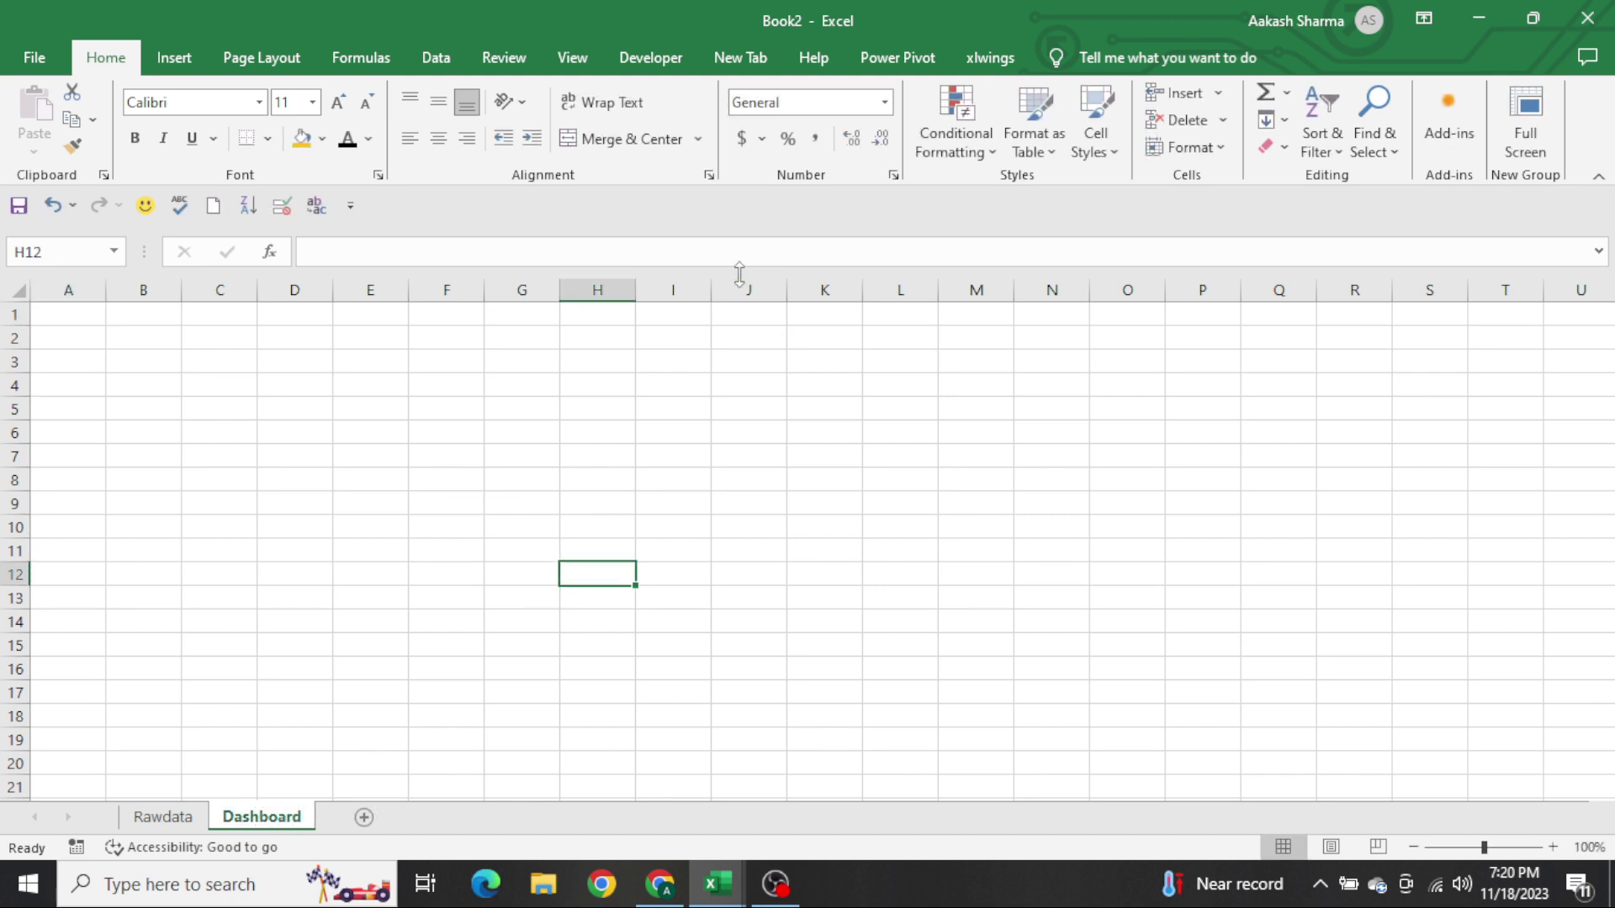
{"action": "left_click", "coordinate": [572, 59]}
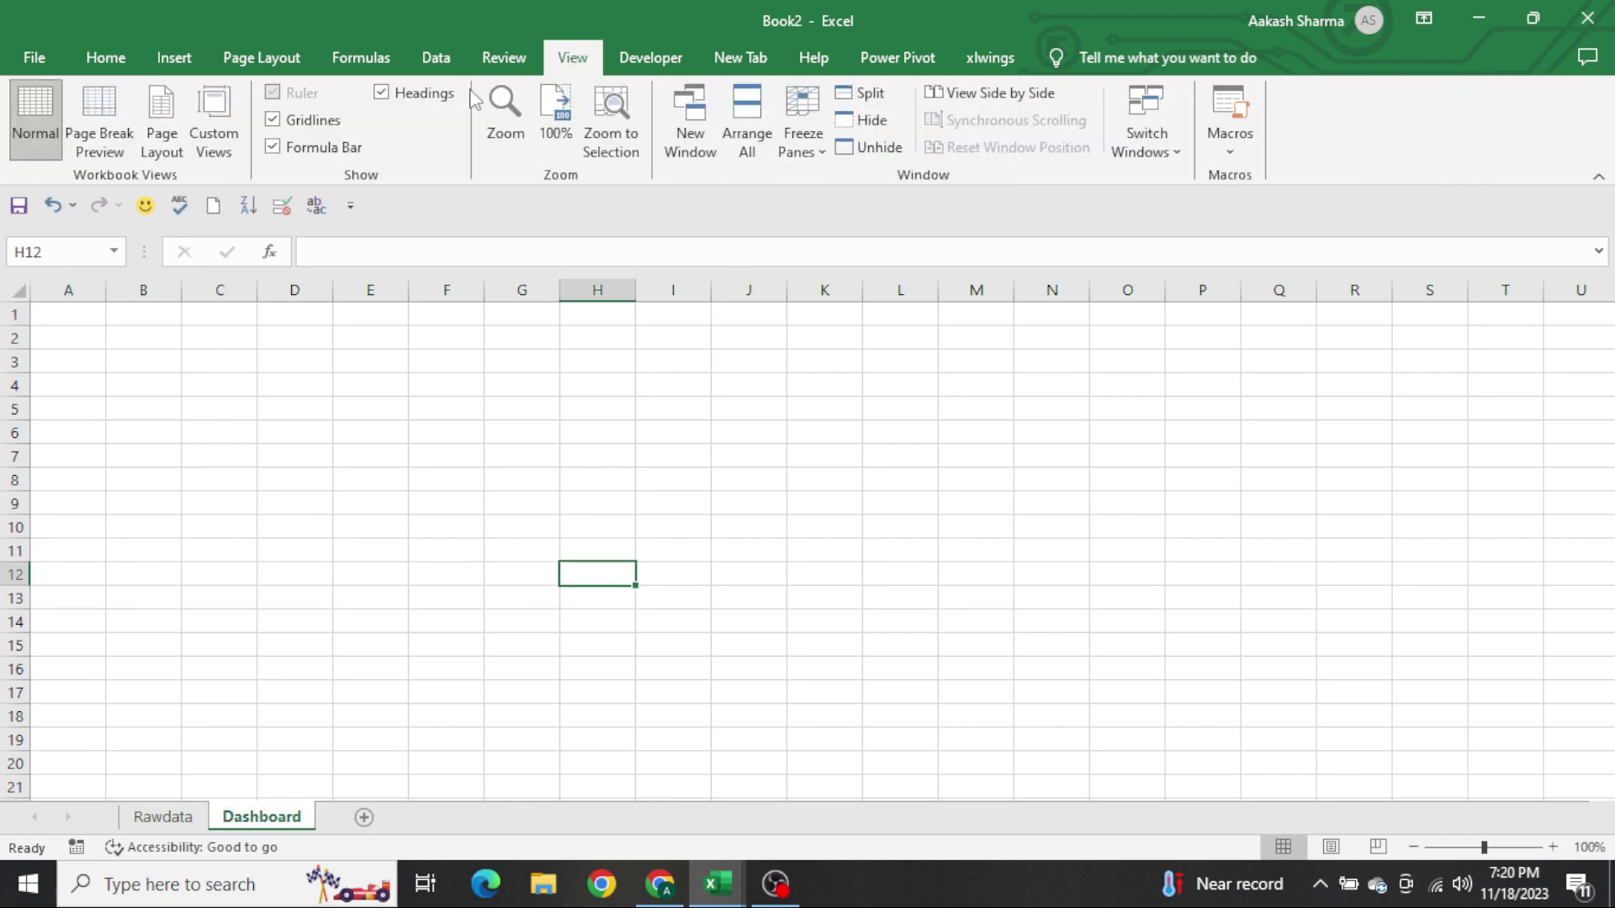
{"action": "left_click", "coordinate": [273, 119]}
{"action": "left_click", "coordinate": [461, 455]}
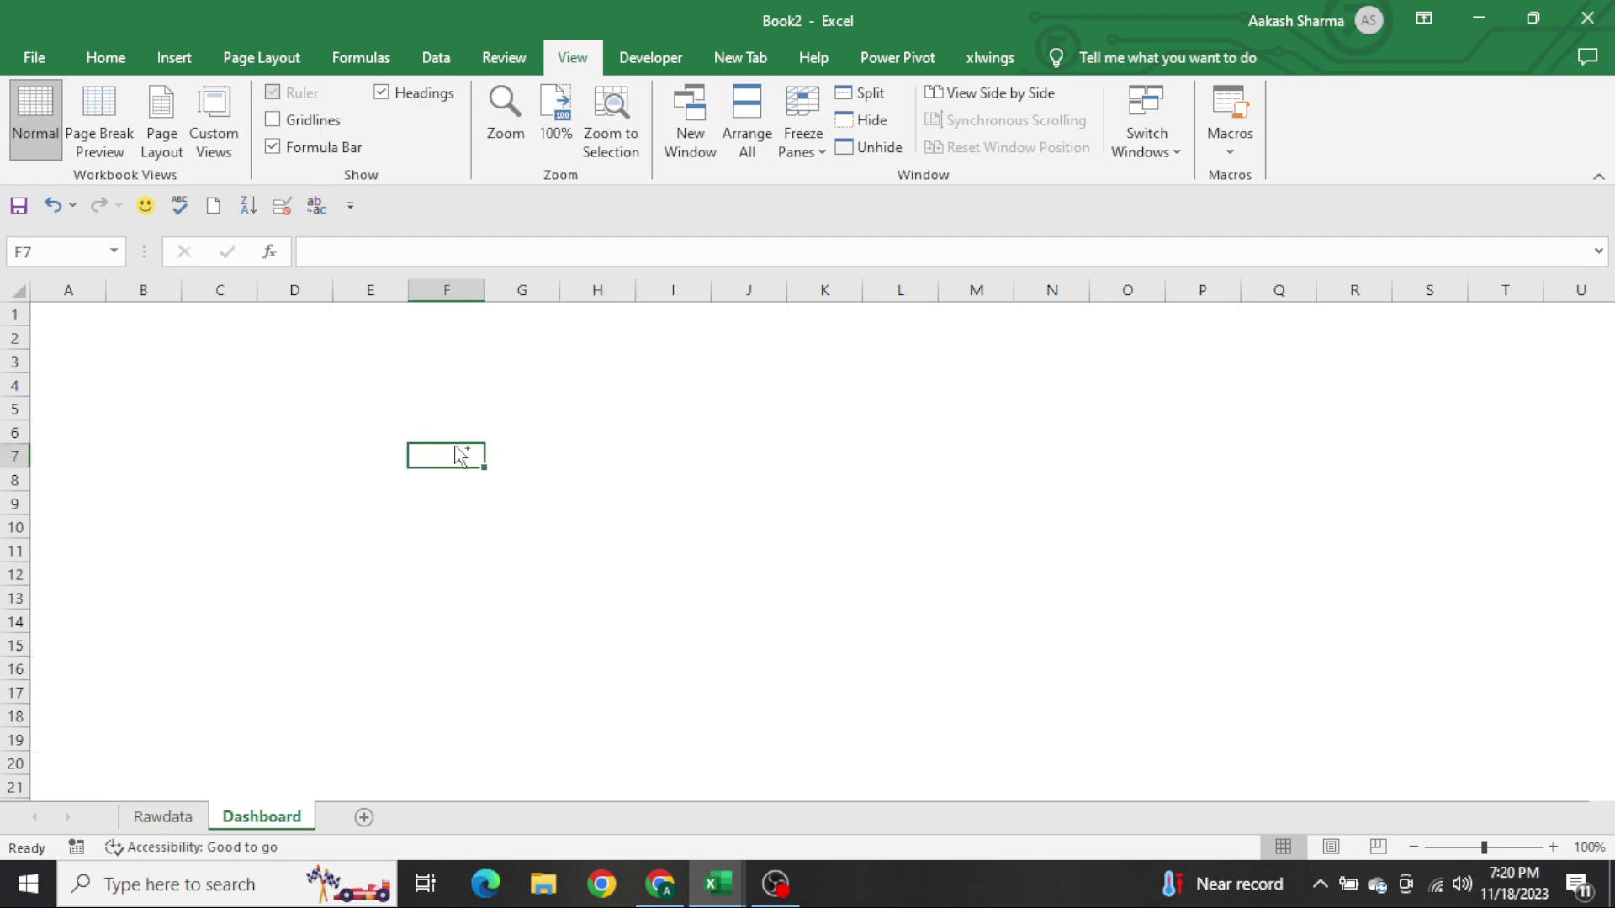
Merge and center the range A1:Q3 as the dashboard's title area
{"action": "key", "text": "ctrl+Home"}
{"action": "key", "text": "shift+Down"}
{"action": "key", "text": "shift+Right"}
{"action": "key", "text": "shift+Right"}
{"action": "key", "text": "shift+Right"}
{"action": "key", "text": "shift+Right"}
{"action": "key", "text": "shift+Right"}
{"action": "key", "text": "shift+Right"}
{"action": "key", "text": "shift+Right"}
{"action": "key", "text": "shift+Right"}
{"action": "key", "text": "shift+Right"}
{"action": "key", "text": "shift+Right"}
{"action": "key", "text": "shift+Right"}
{"action": "key", "text": "shift+Right"}
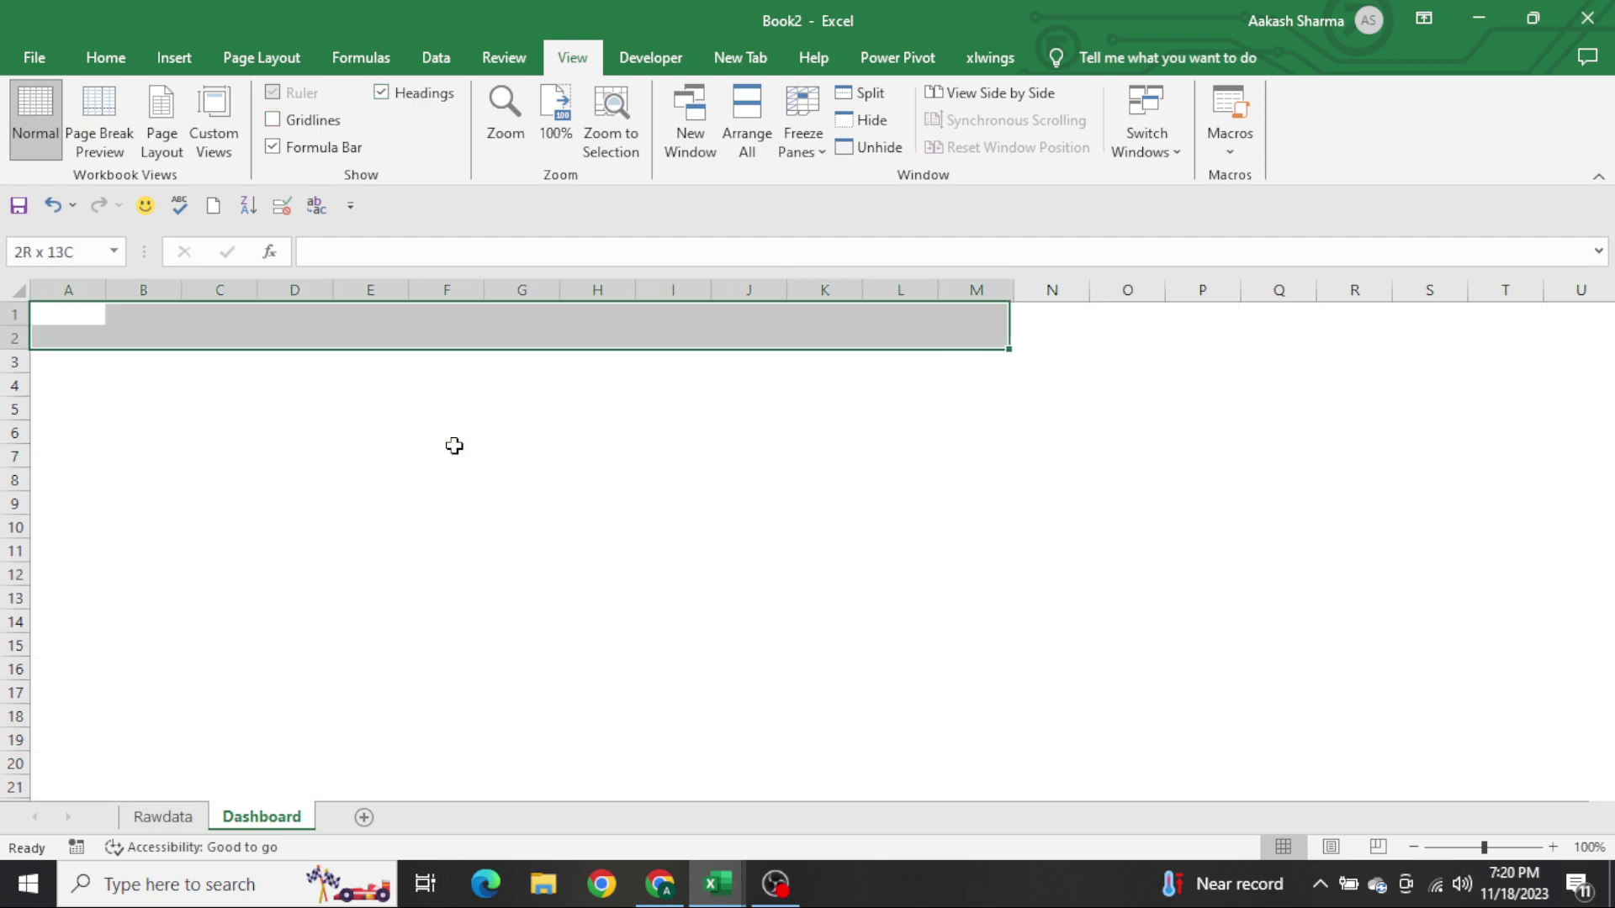
{"action": "key", "text": "shift+Right"}
{"action": "key", "text": "shift+Right"}
{"action": "key", "text": "shift+Right"}
{"action": "key", "text": "shift+Right"}
{"action": "key", "text": "shift+Down"}
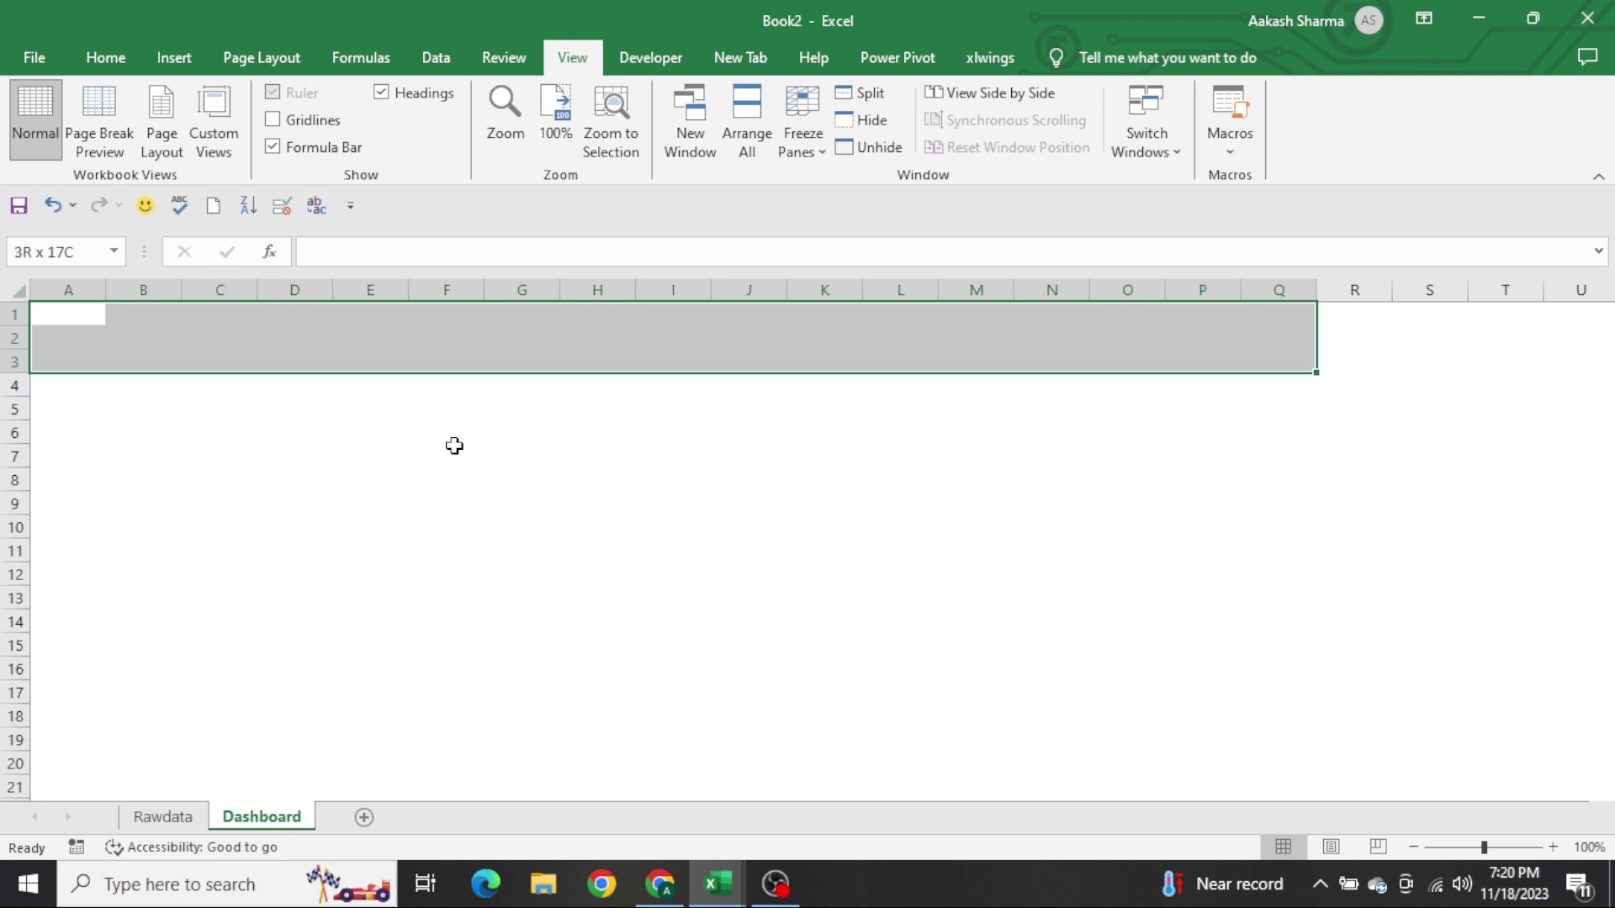
{"action": "key", "text": "alt+h"}
{"action": "type", "text": "mc"}
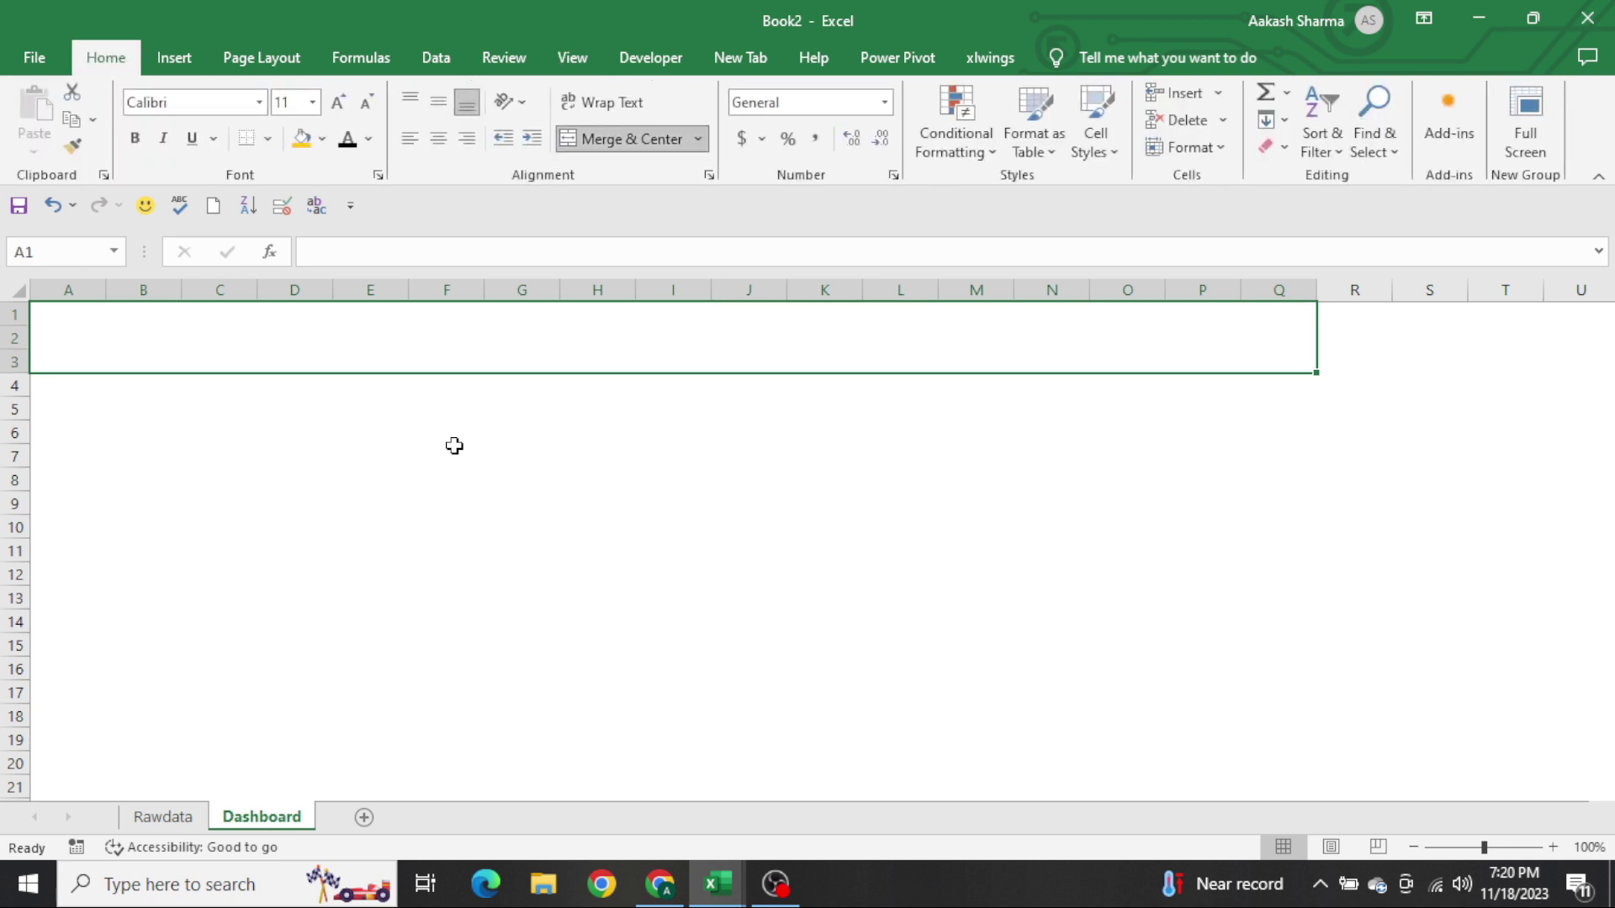
Enter "Company Performance Dashboard" in the merged title cell, with middle alignment and bold text
{"action": "type", "text": "Comp"}
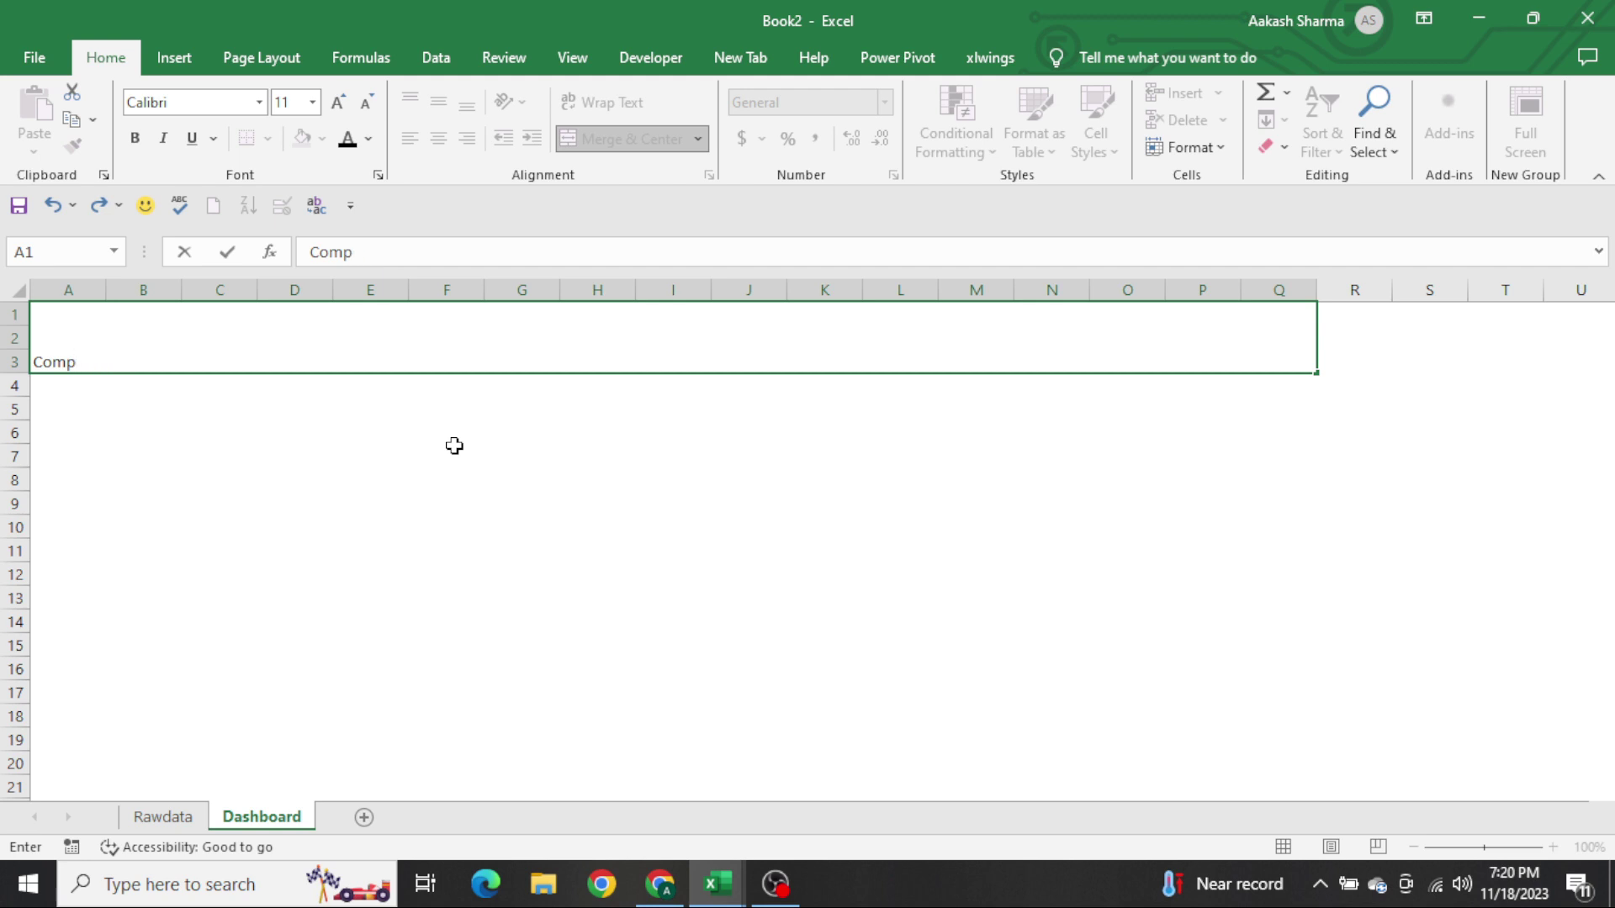
{"action": "type", "text": "enayPerformance Dashboard"}
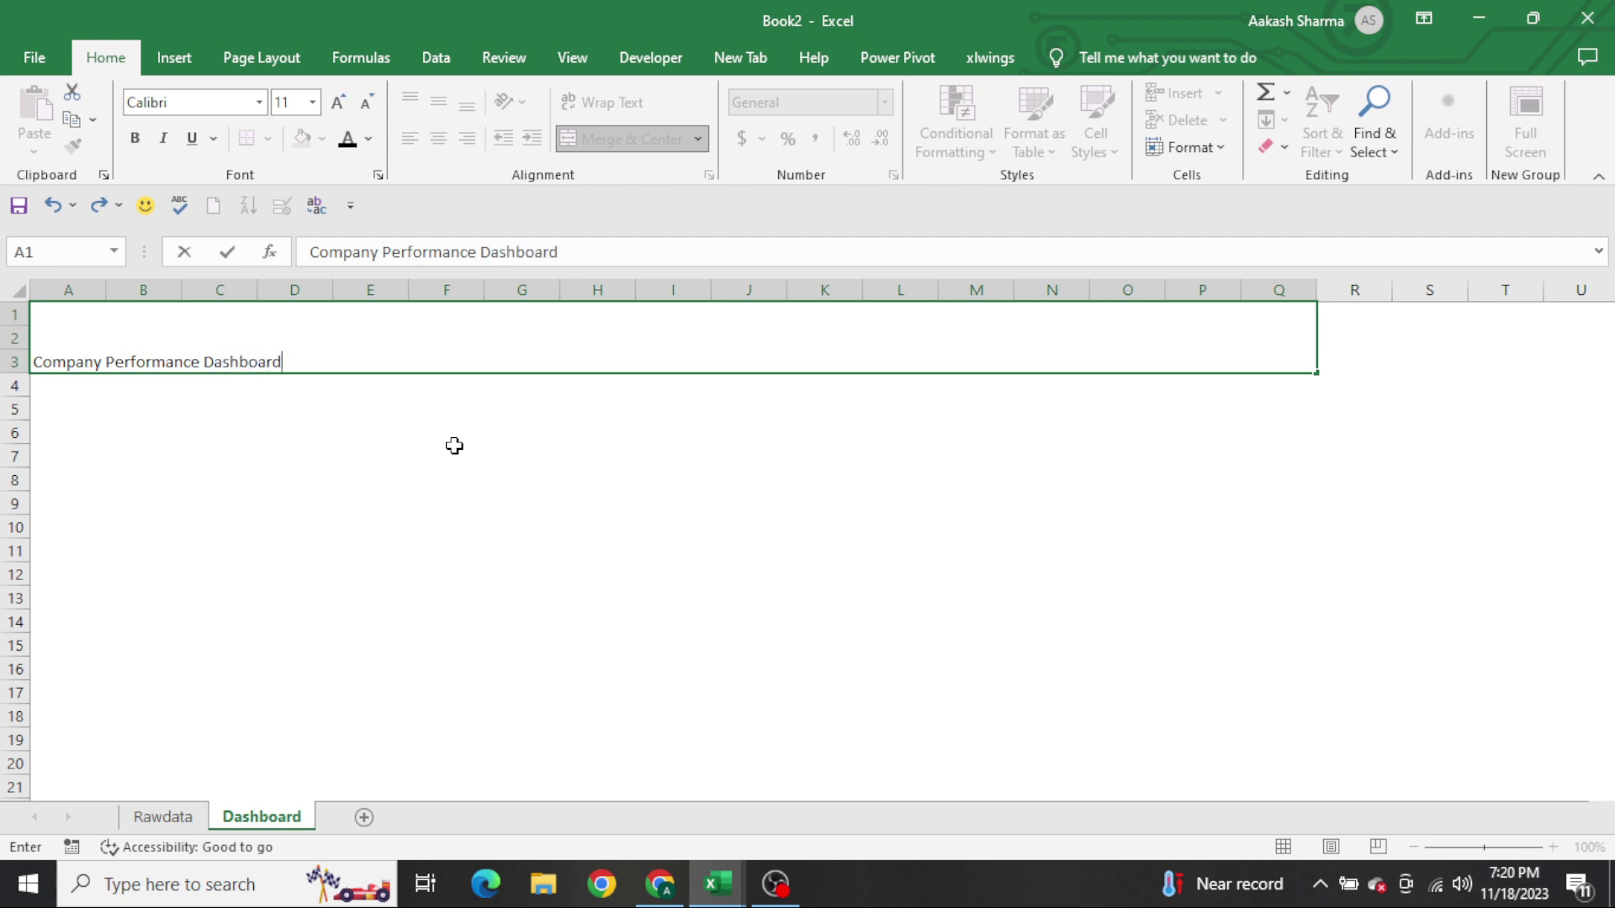
{"action": "key", "text": "ctrl+Return"}
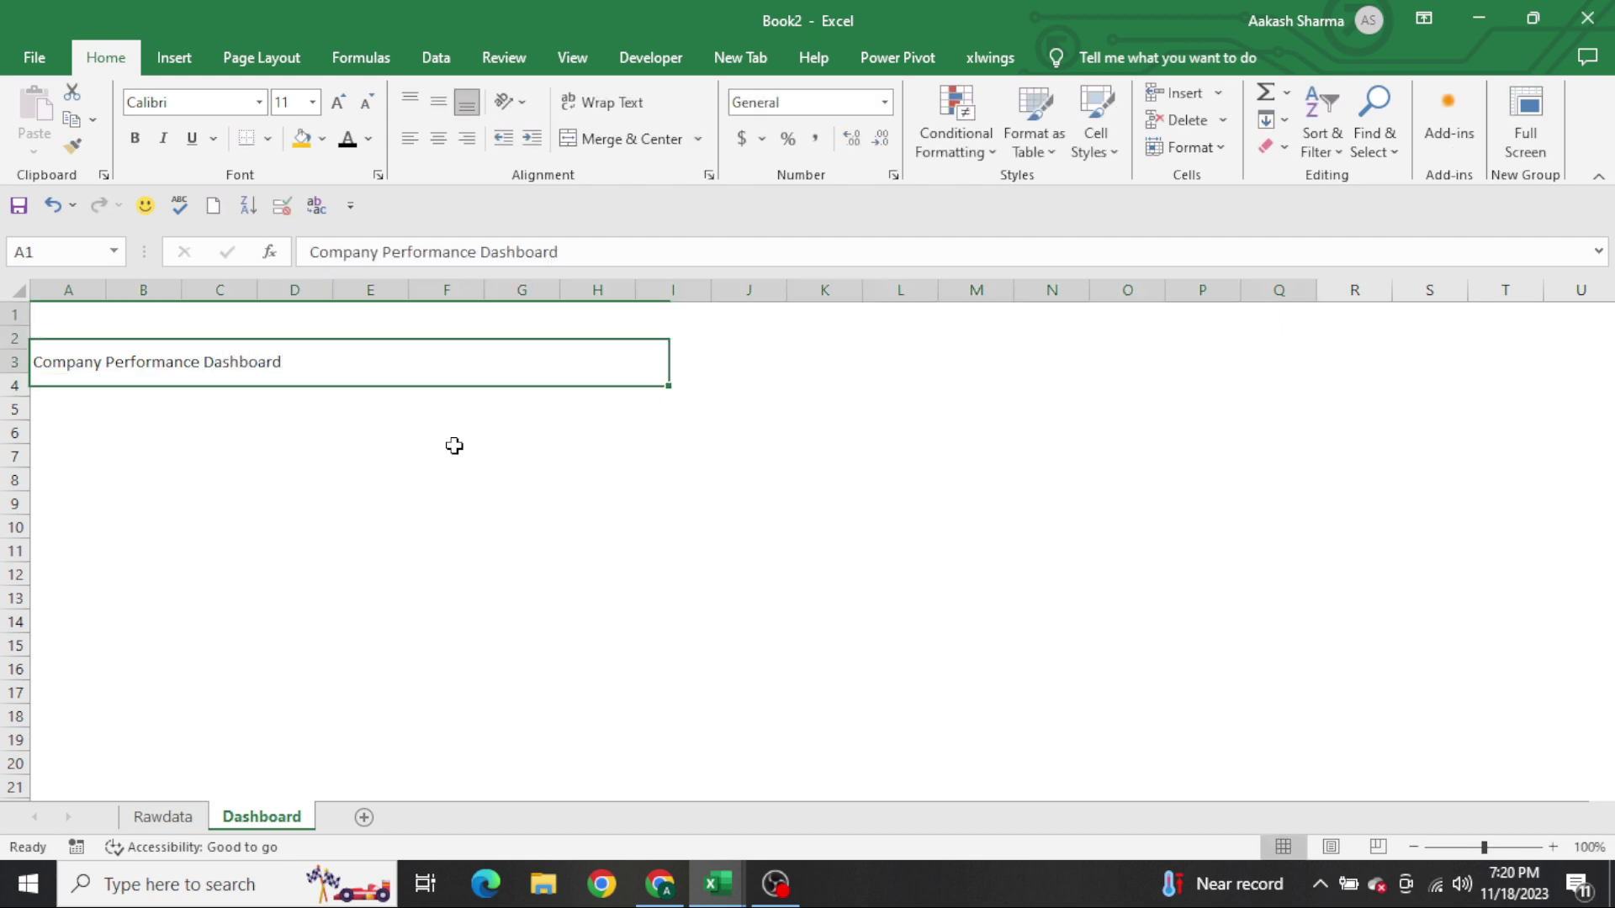
{"action": "key", "text": "alt+h"}
{"action": "key", "text": "a"}
{"action": "key", "text": "m"}
{"action": "key", "text": "ctrl+b"}
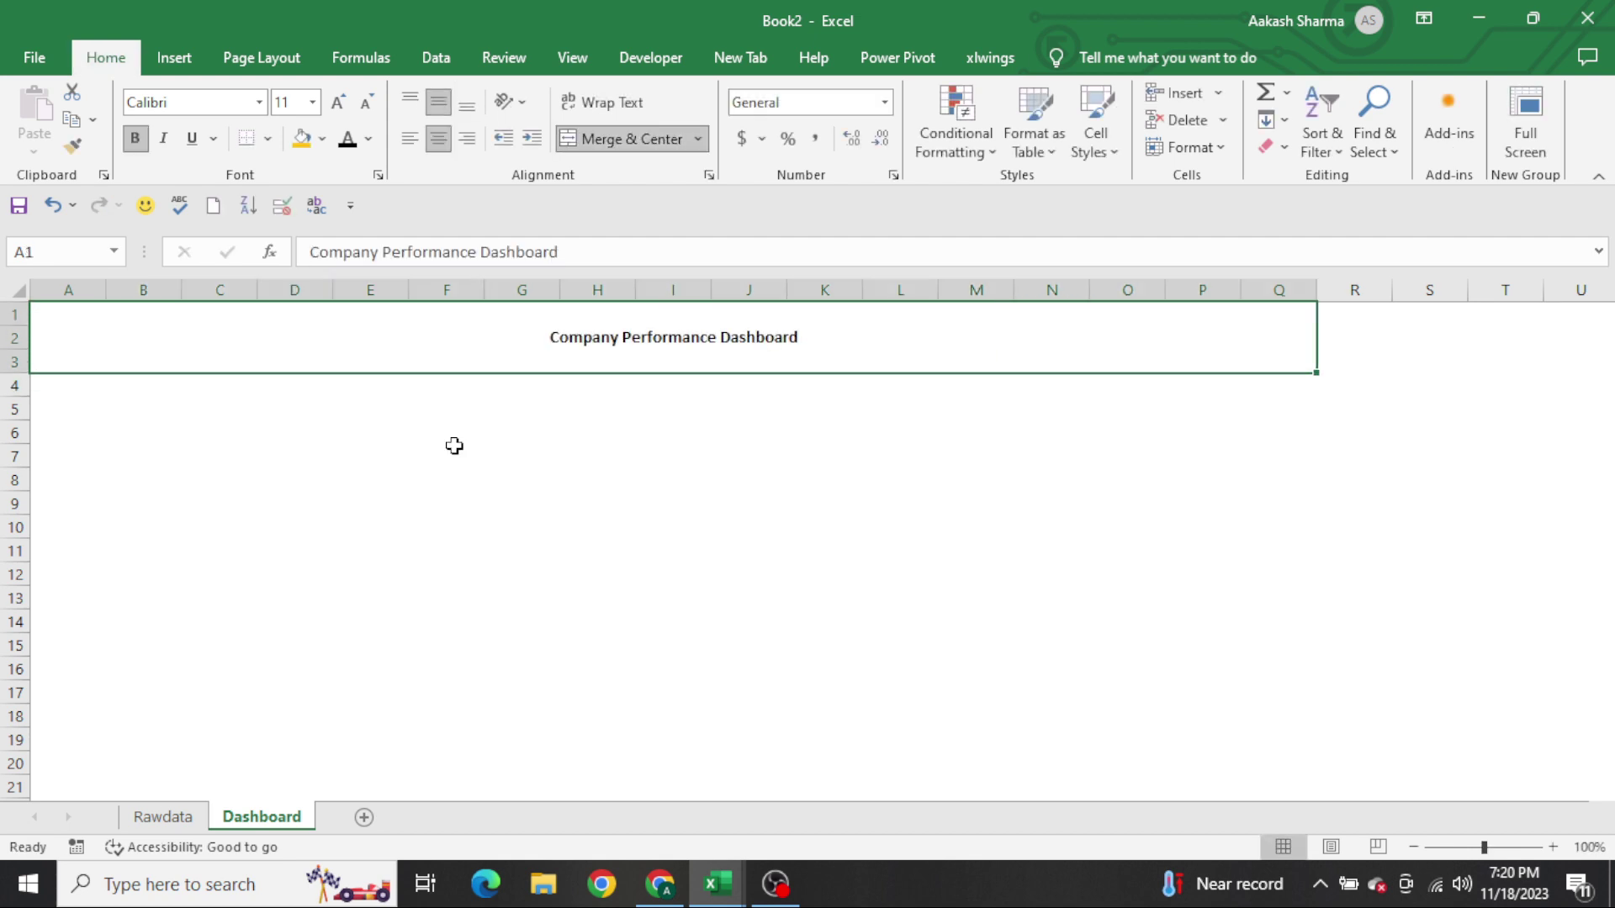
Increase the font size of the dashboard title to 20
{"action": "left_click", "coordinate": [345, 108]}
{"action": "left_click", "coordinate": [345, 108]}
{"action": "left_click", "coordinate": [346, 109]}
{"action": "left_click", "coordinate": [346, 109]}
{"action": "left_click", "coordinate": [347, 109]}
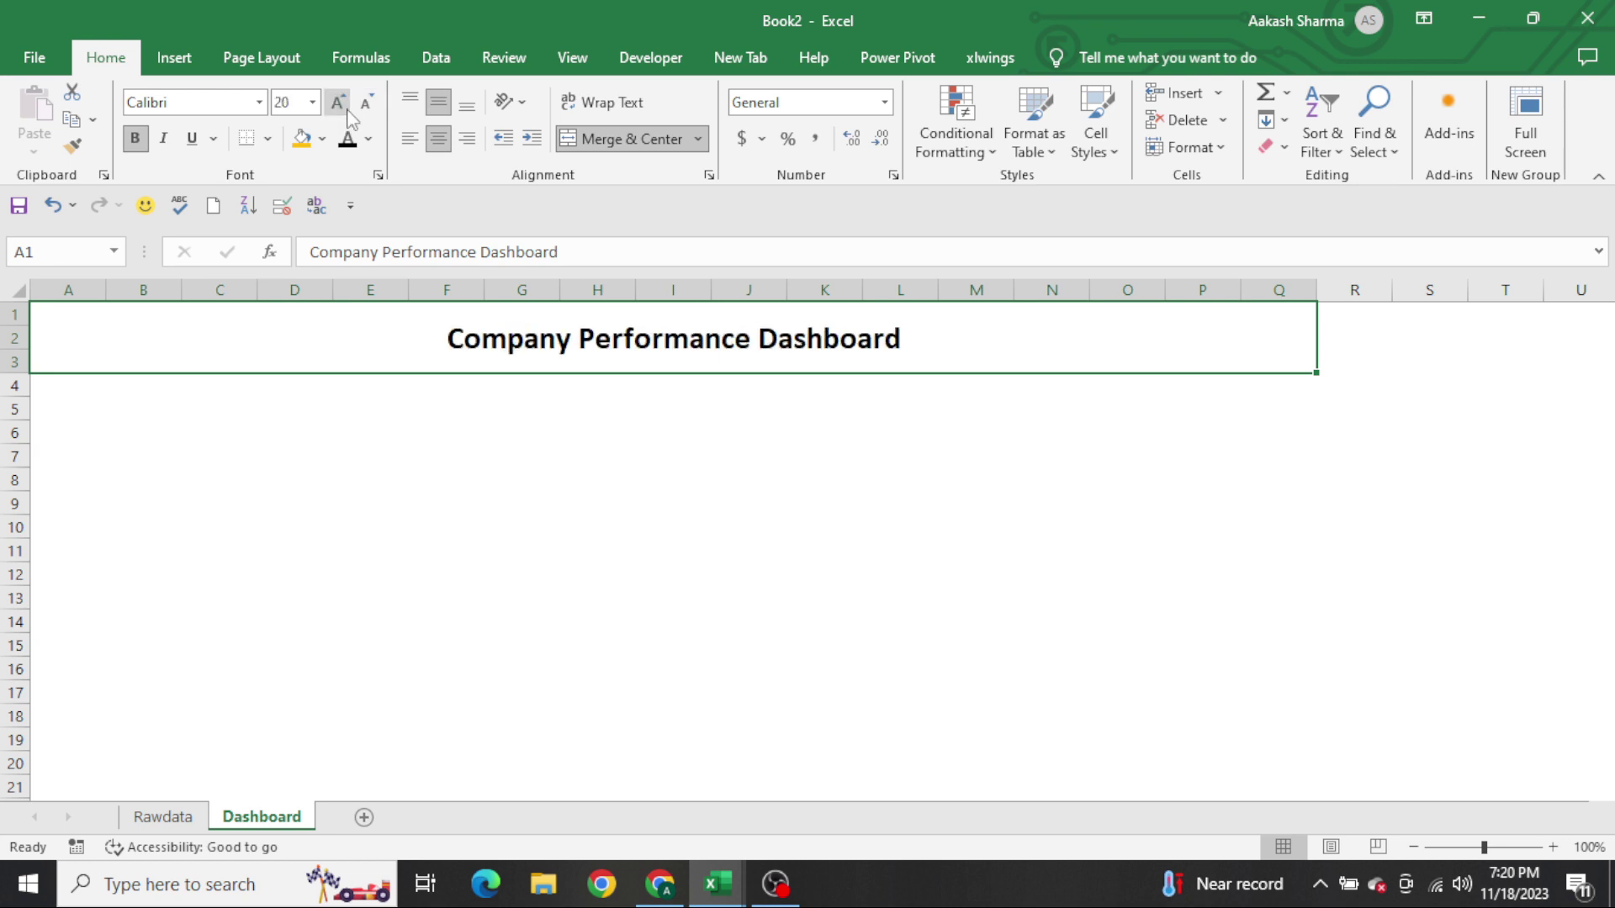
Open the Format Cells settings for the merged title cell
{"action": "left_click", "coordinate": [322, 139]}
{"action": "key", "text": "Escape"}
{"action": "key", "text": "ctrl+1"}
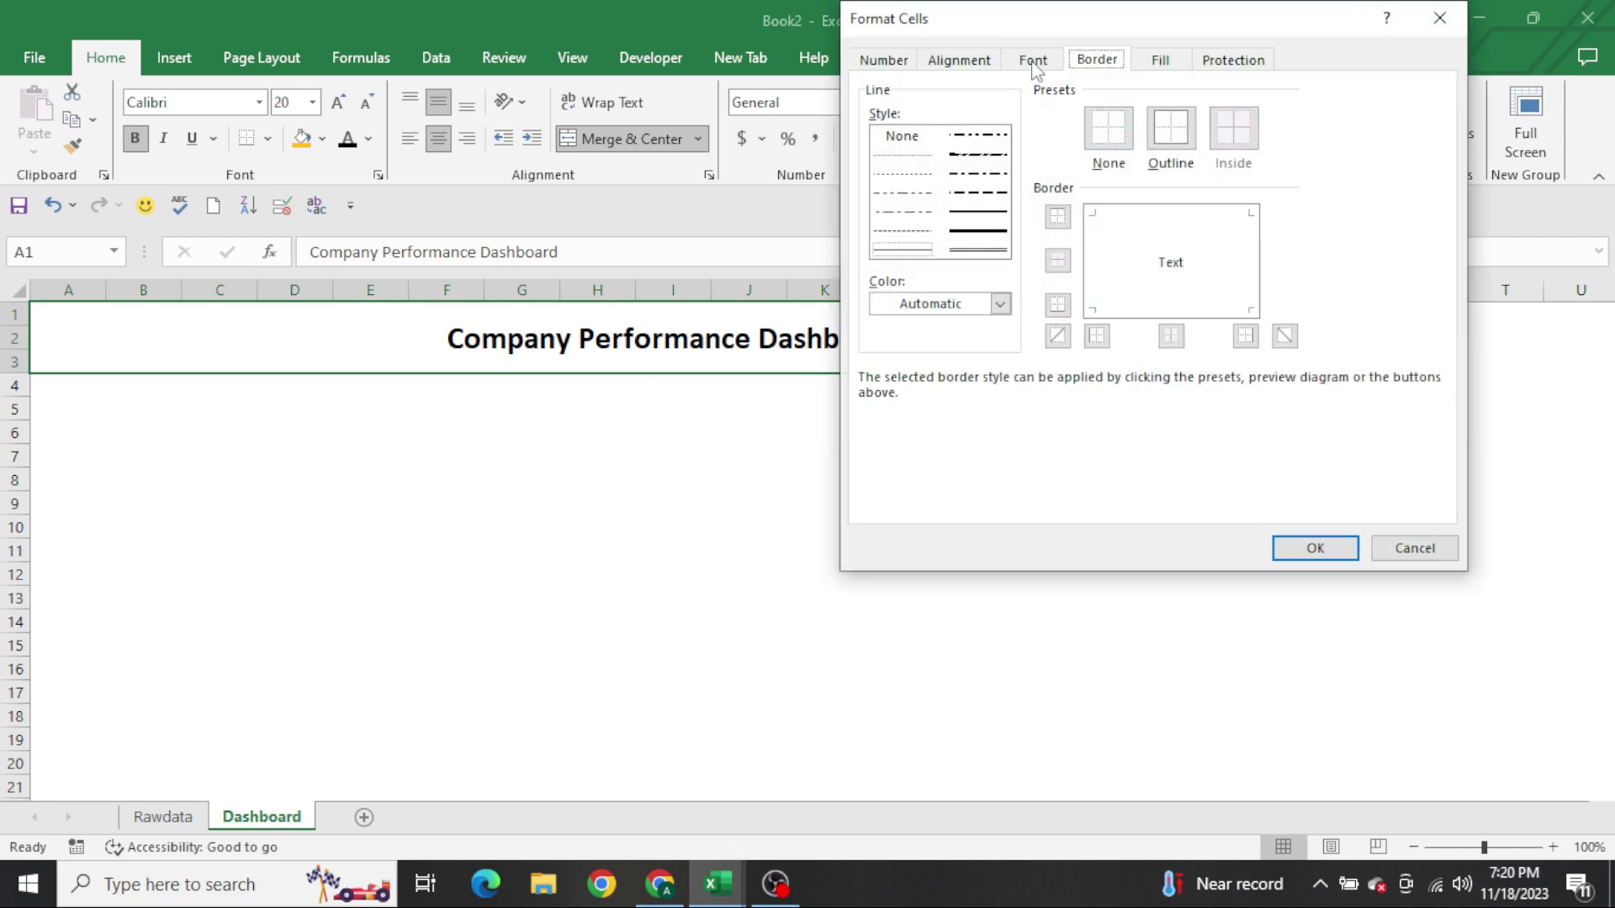
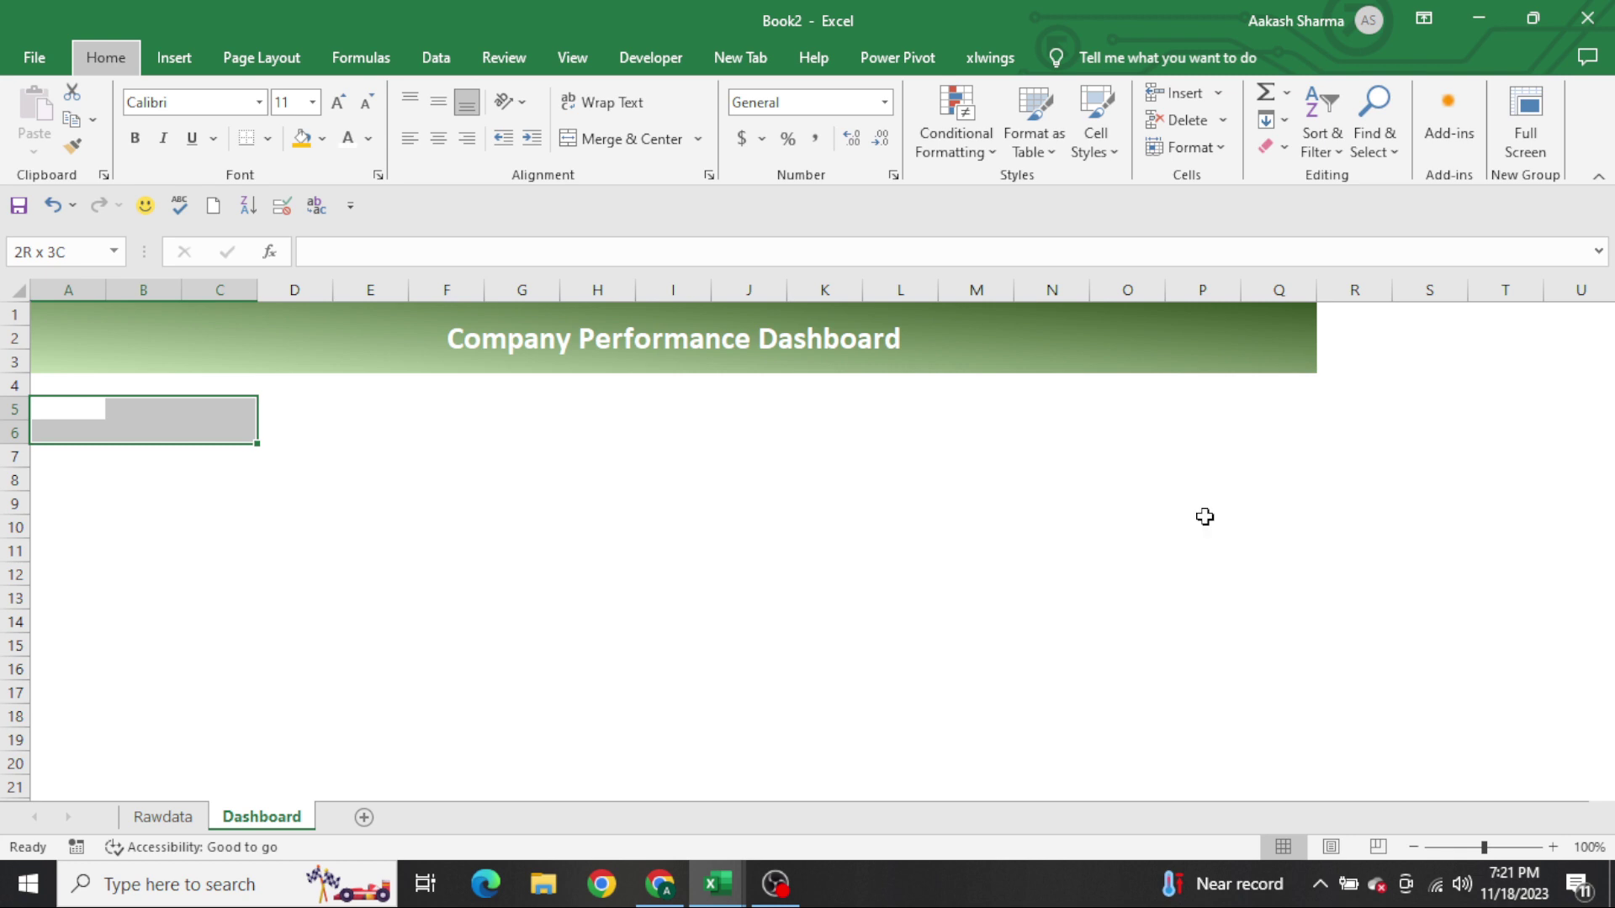
Merge and center A5:C6 and enter the label "Region" in it
{"action": "key", "text": "alt+h"}
{"action": "key", "text": "m"}
{"action": "key", "text": "c"}
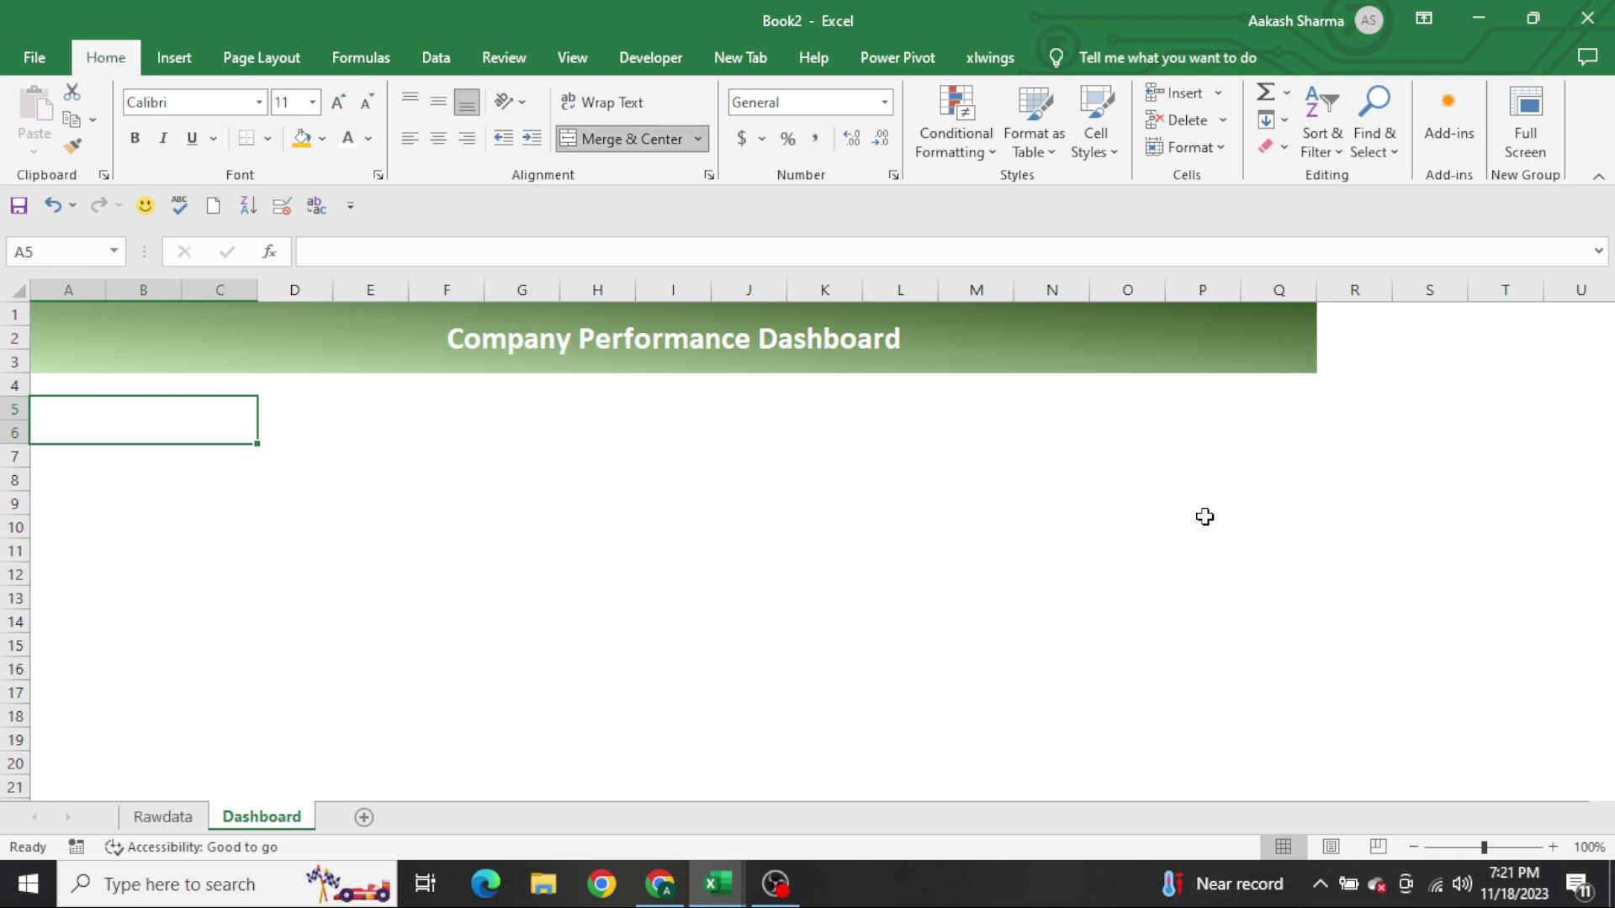
{"action": "type", "text": "Regions"}
{"action": "key", "text": "Return"}
{"action": "key", "text": "Up"}
{"action": "key", "text": "F2"}
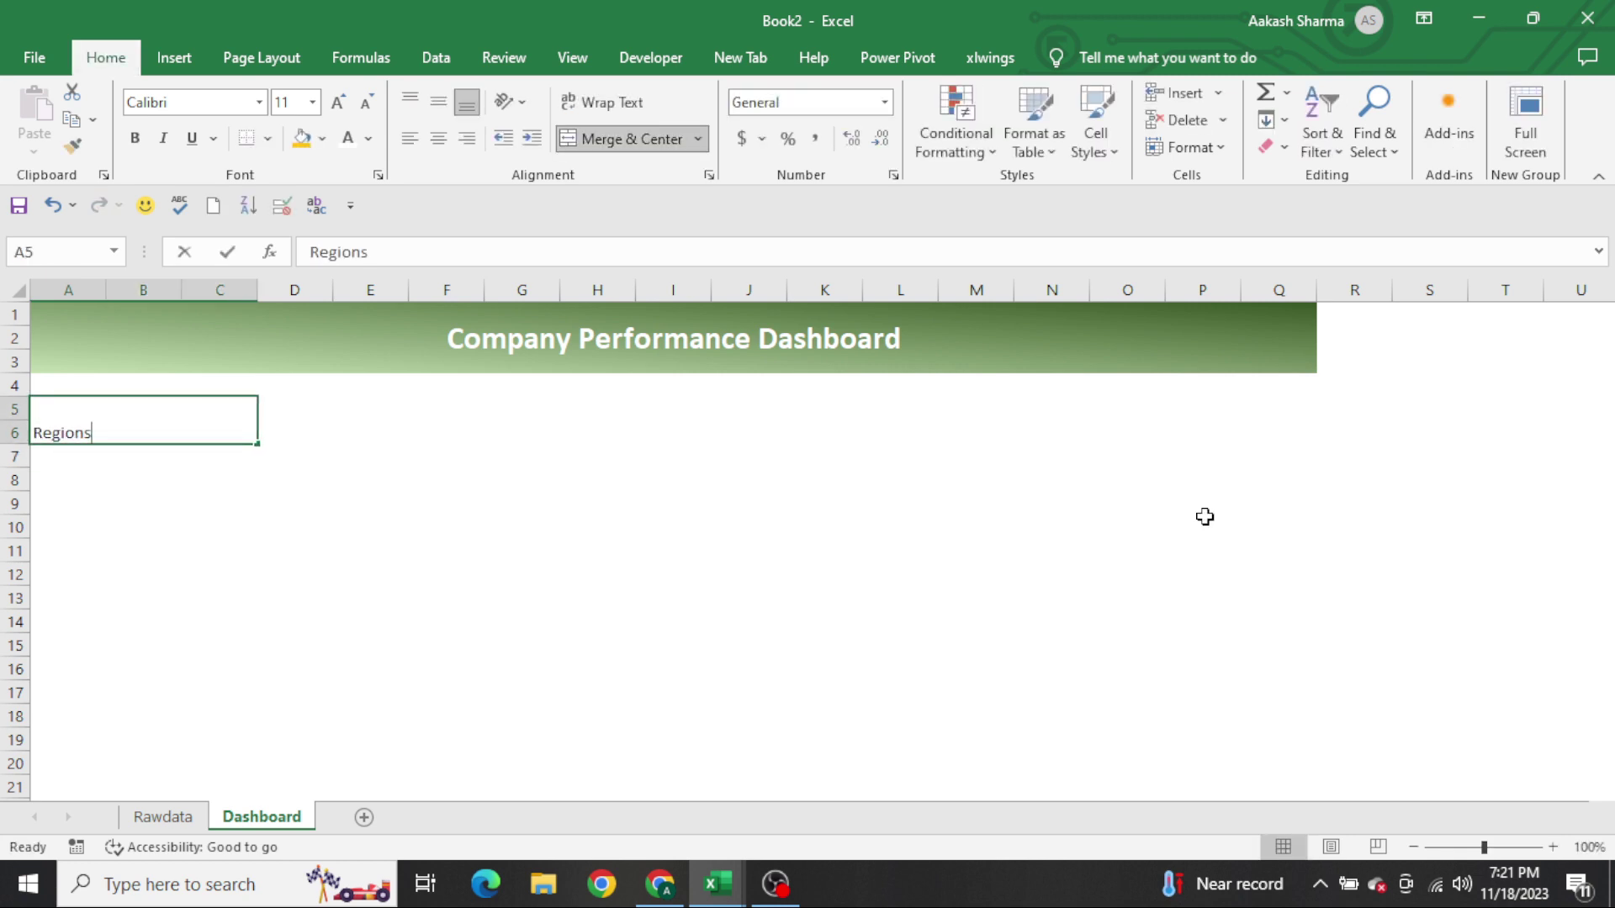
{"action": "key", "text": "BackSpace"}
{"action": "key", "text": "Return"}
{"action": "key", "text": "Up"}
Center the Region label horizontally and vertically, make it bold, and set its font size to 18
{"action": "key", "text": "alt+h"}
{"action": "key", "text": "a"}
{"action": "key", "text": "c"}
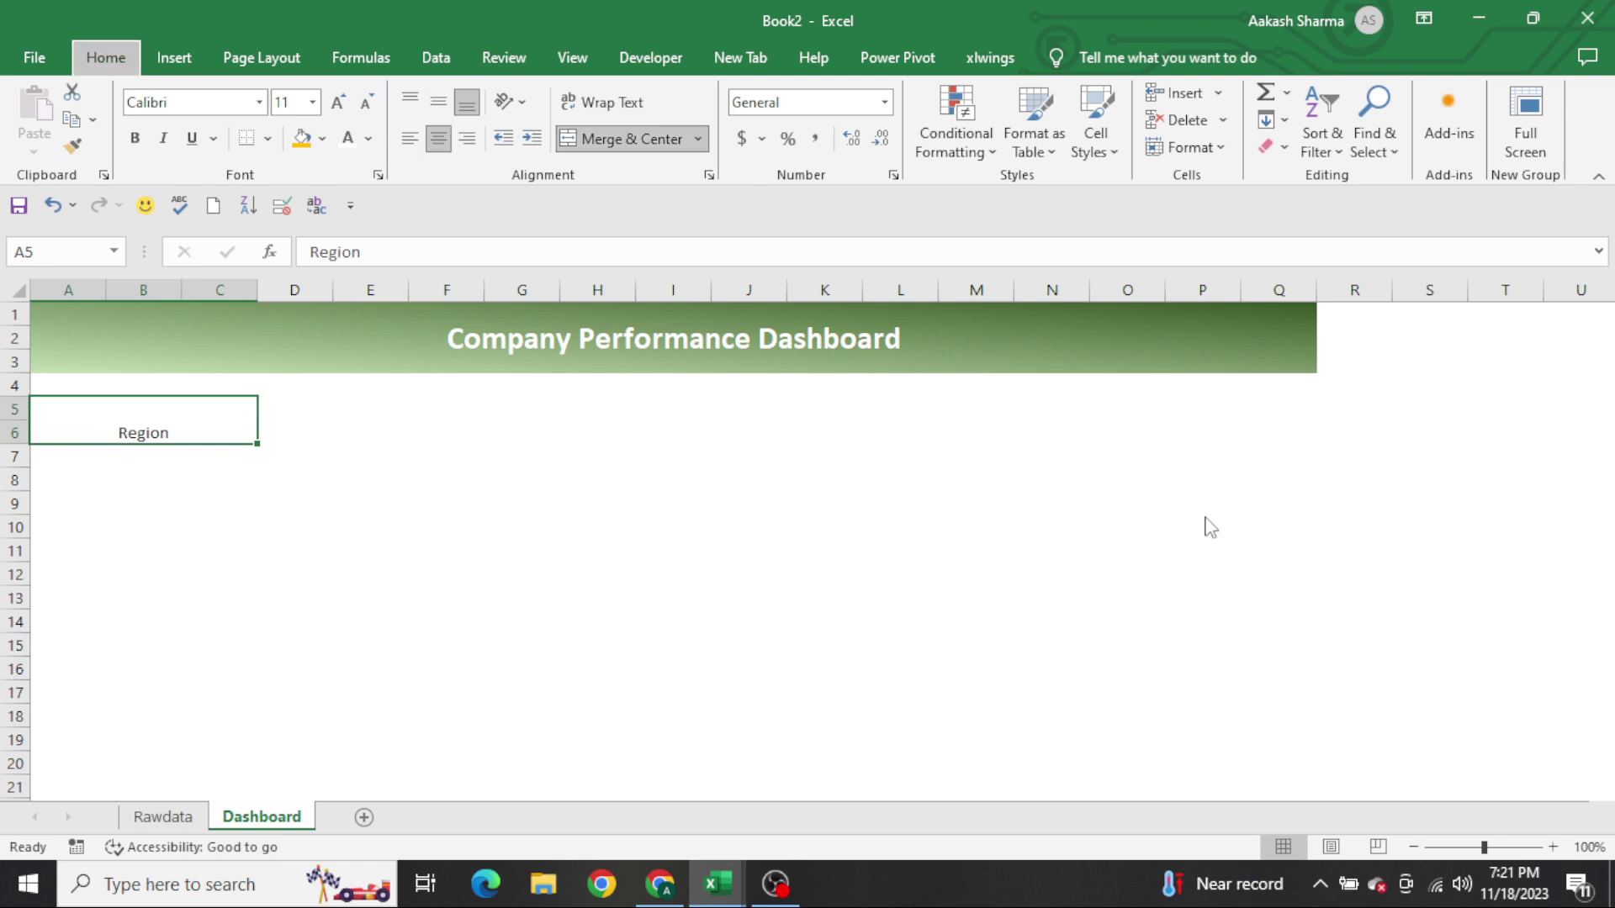
{"action": "key", "text": "alt+h"}
{"action": "key", "text": "a"}
{"action": "key", "text": "m"}
{"action": "key", "text": "ctrl+b"}
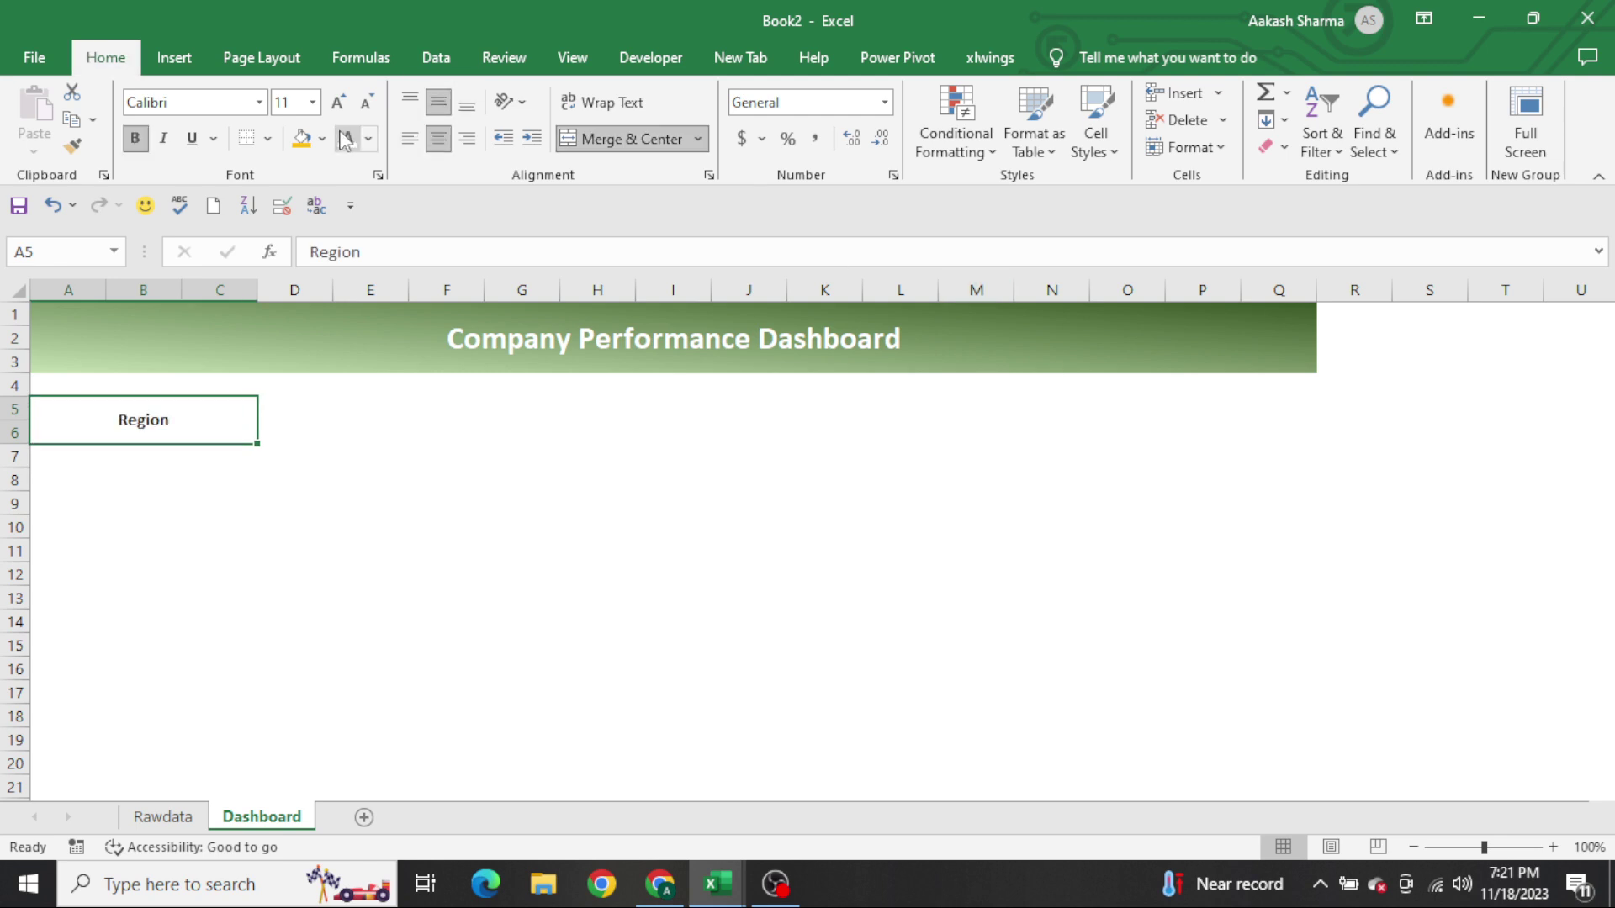
{"action": "left_click", "coordinate": [340, 105]}
{"action": "left_click", "coordinate": [340, 105]}
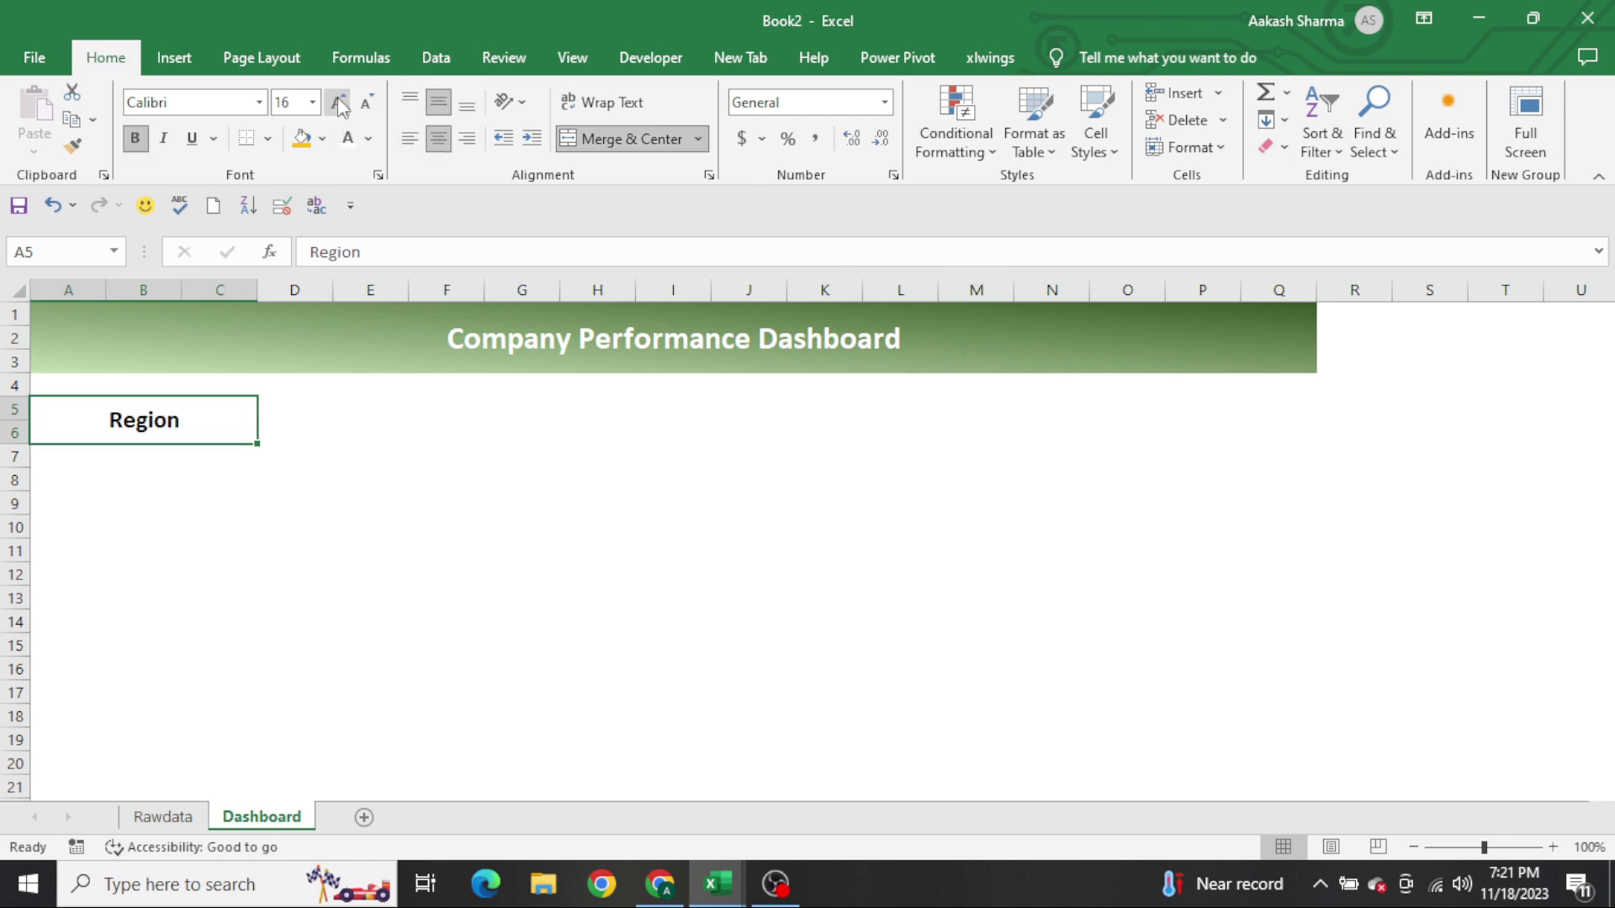
{"action": "left_click", "coordinate": [339, 104]}
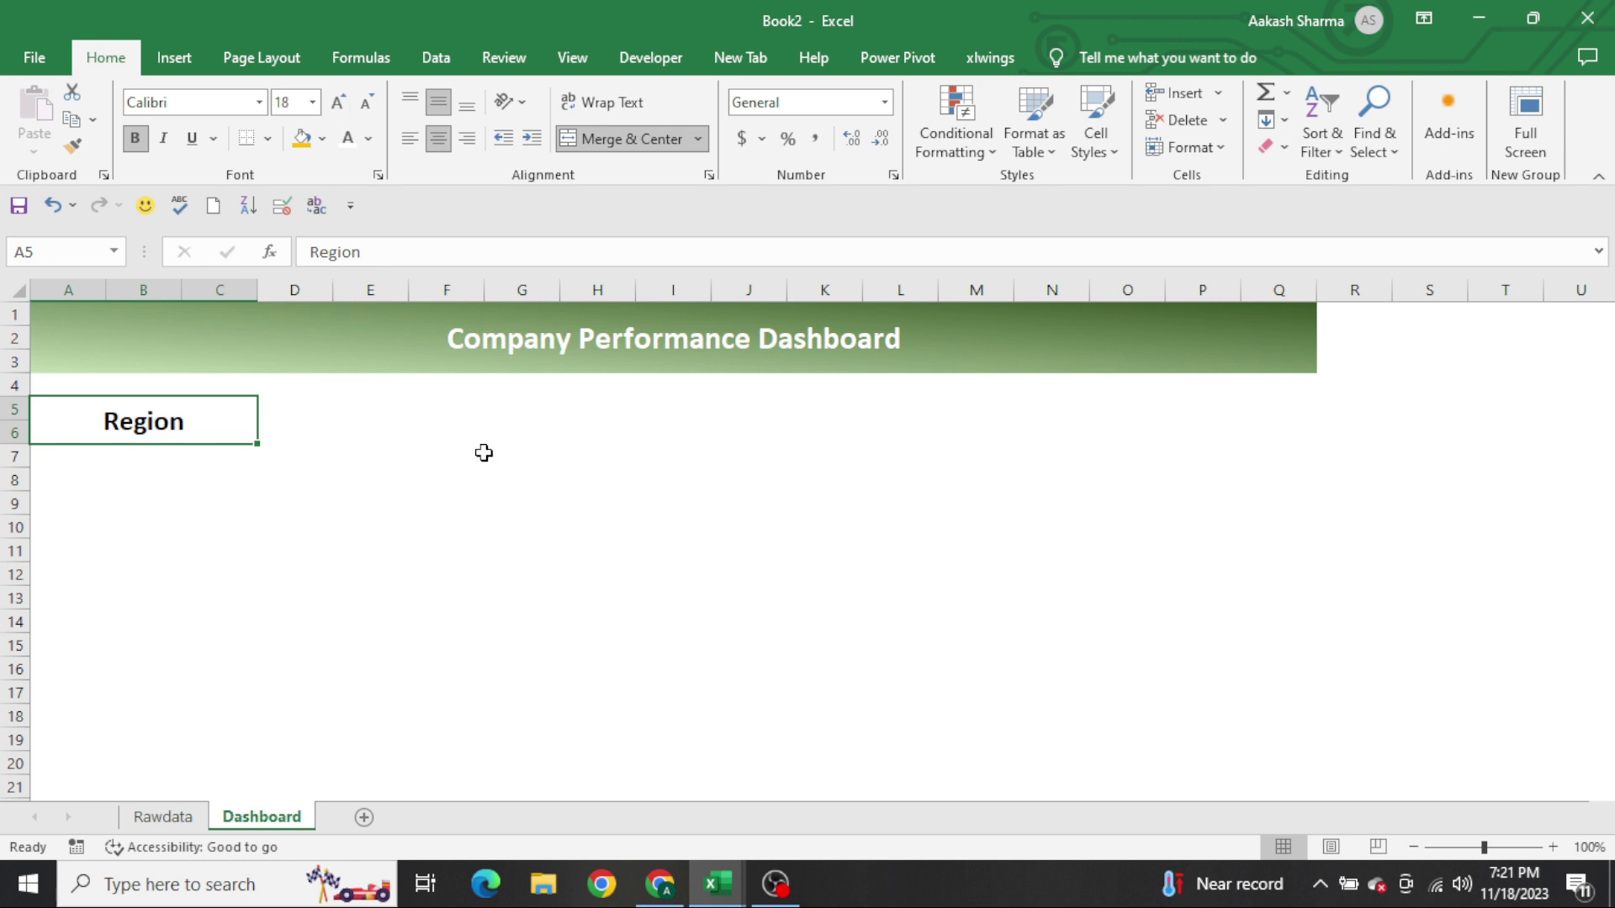
Fill the Region label cell with the light green theme shade two steps below the base green
{"action": "key", "text": "ctrl+1"}
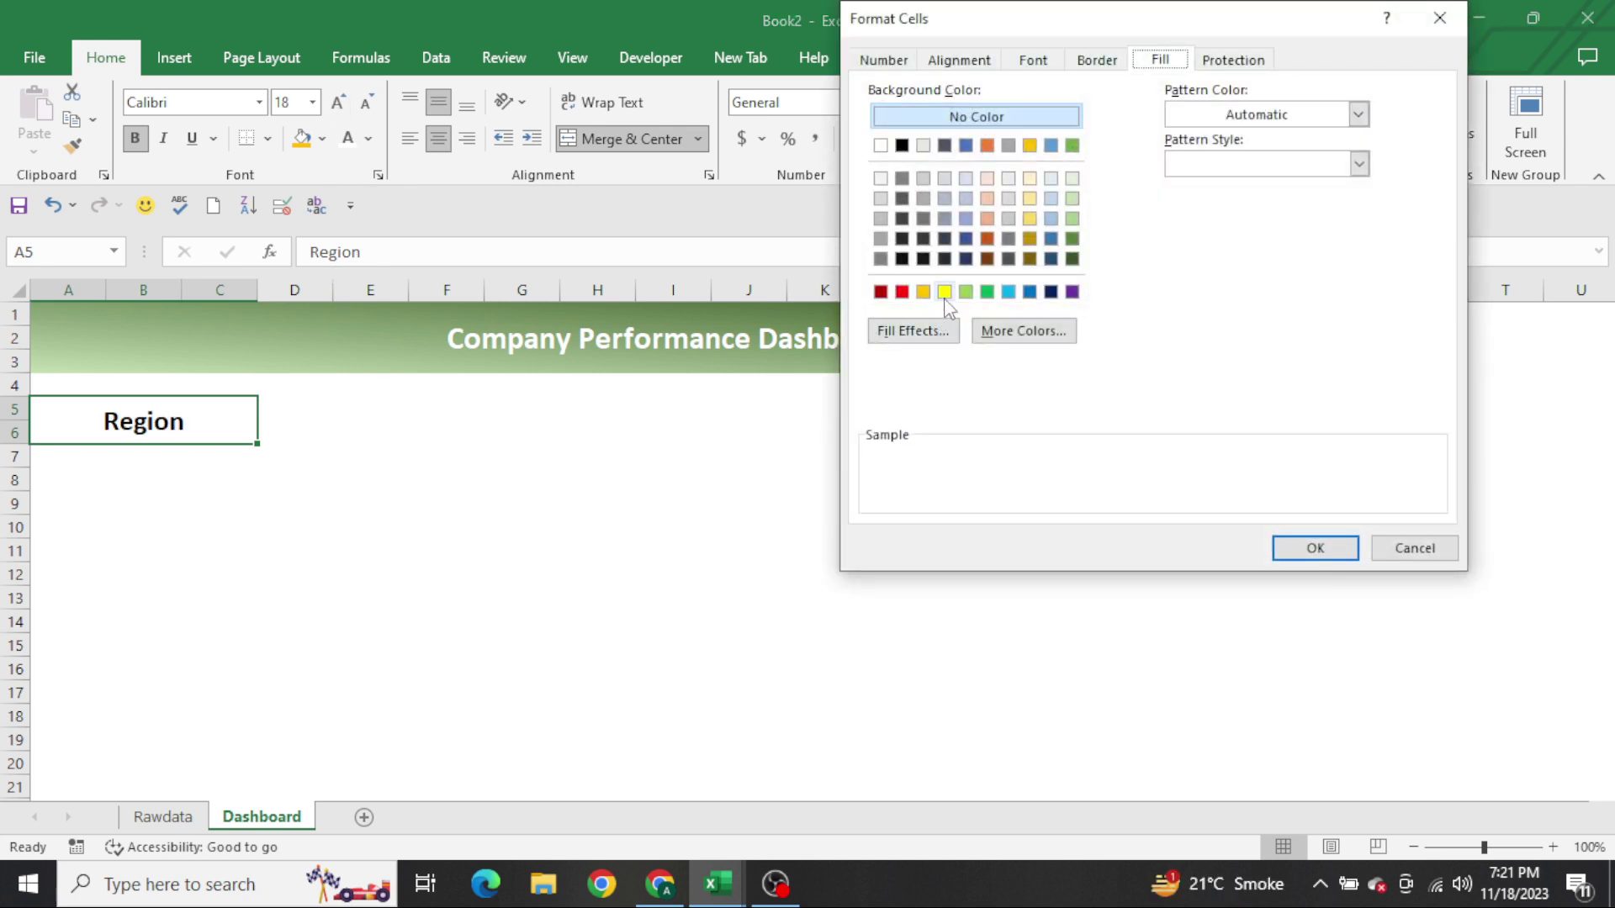
{"action": "left_click", "coordinate": [987, 293]}
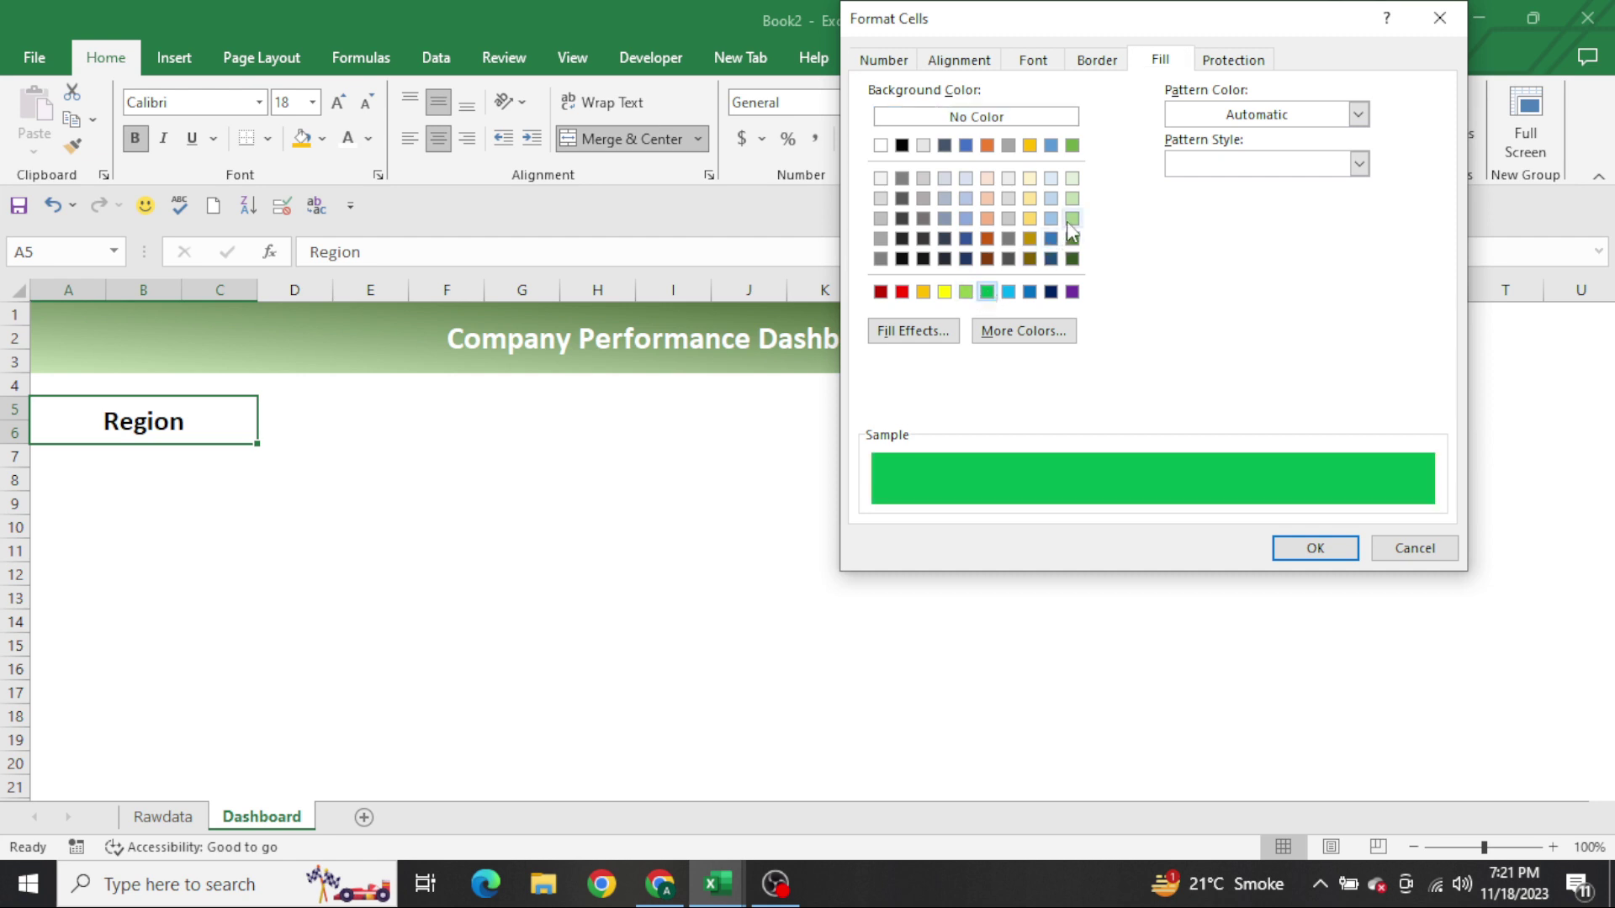
{"action": "left_click", "coordinate": [1070, 220]}
{"action": "left_click", "coordinate": [1072, 240]}
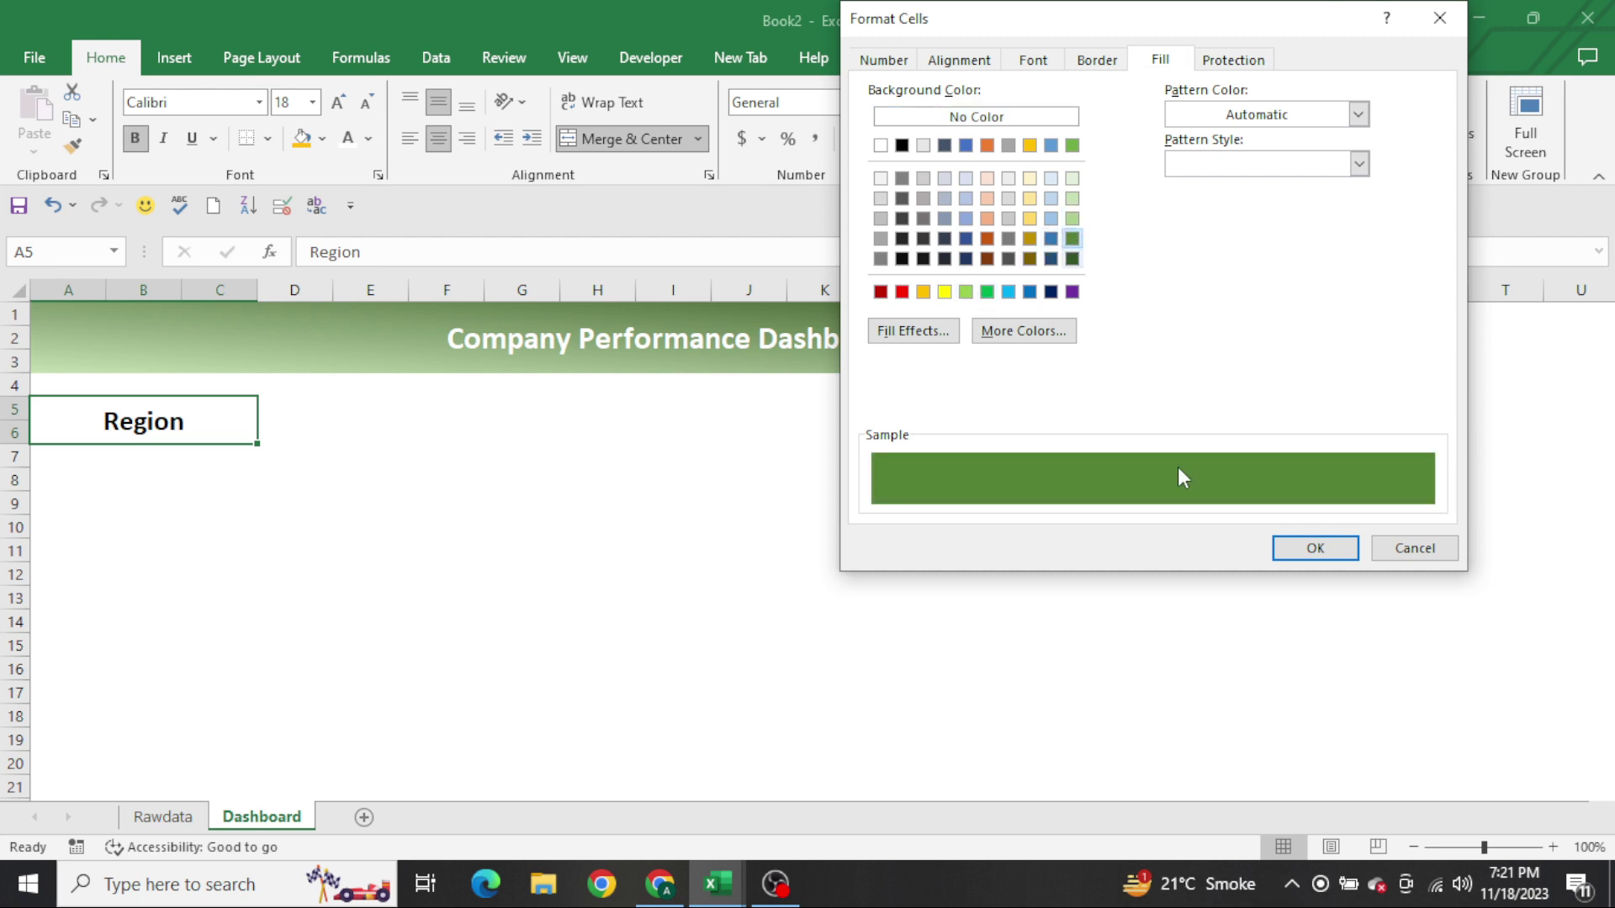
{"action": "left_click", "coordinate": [1072, 220]}
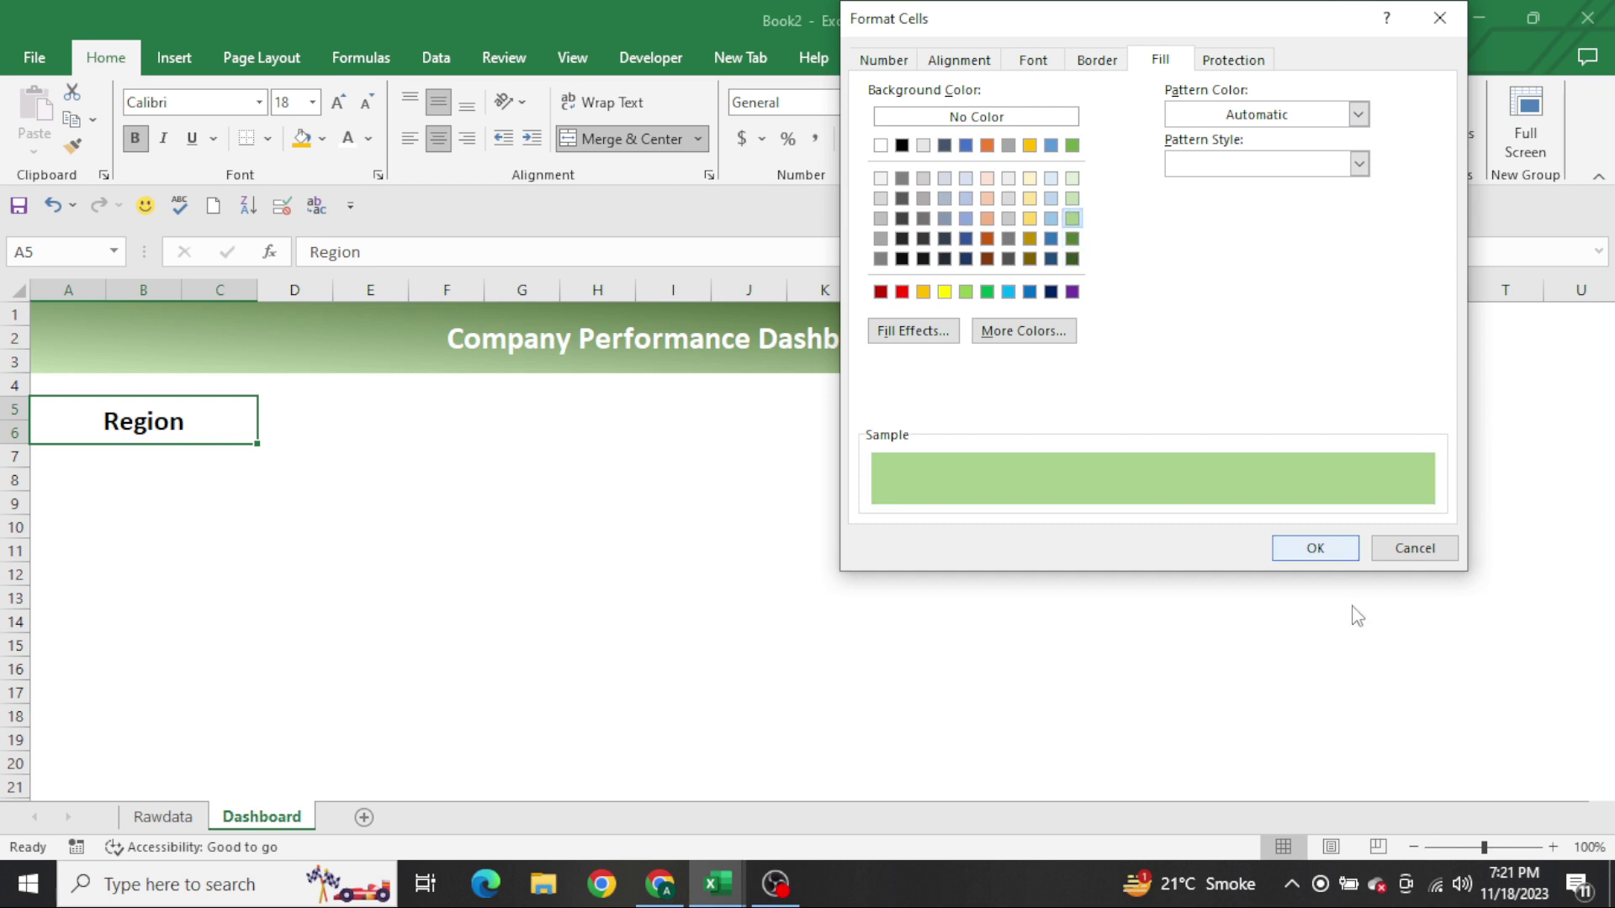
{"action": "left_click", "coordinate": [1315, 548]}
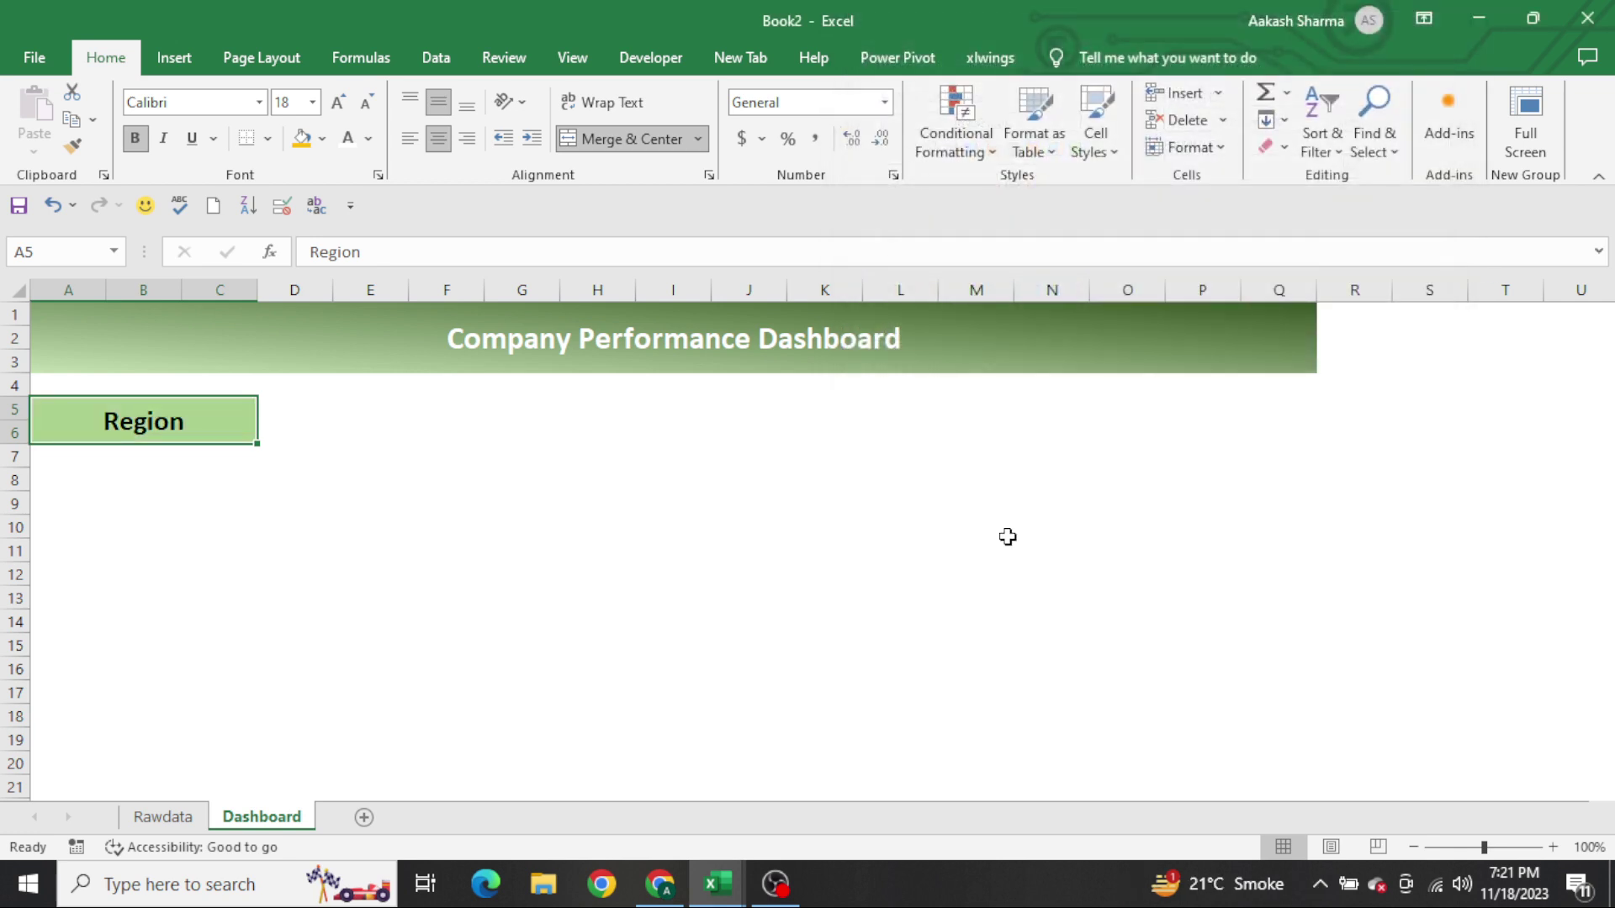
Merge and center D5:F6 beside the Region label and fill it with the palest green theme shade
{"action": "key", "text": "Right"}
{"action": "key", "text": "shift+Down"}
{"action": "key", "text": "shift+Right"}
{"action": "key", "text": "shift+Right"}
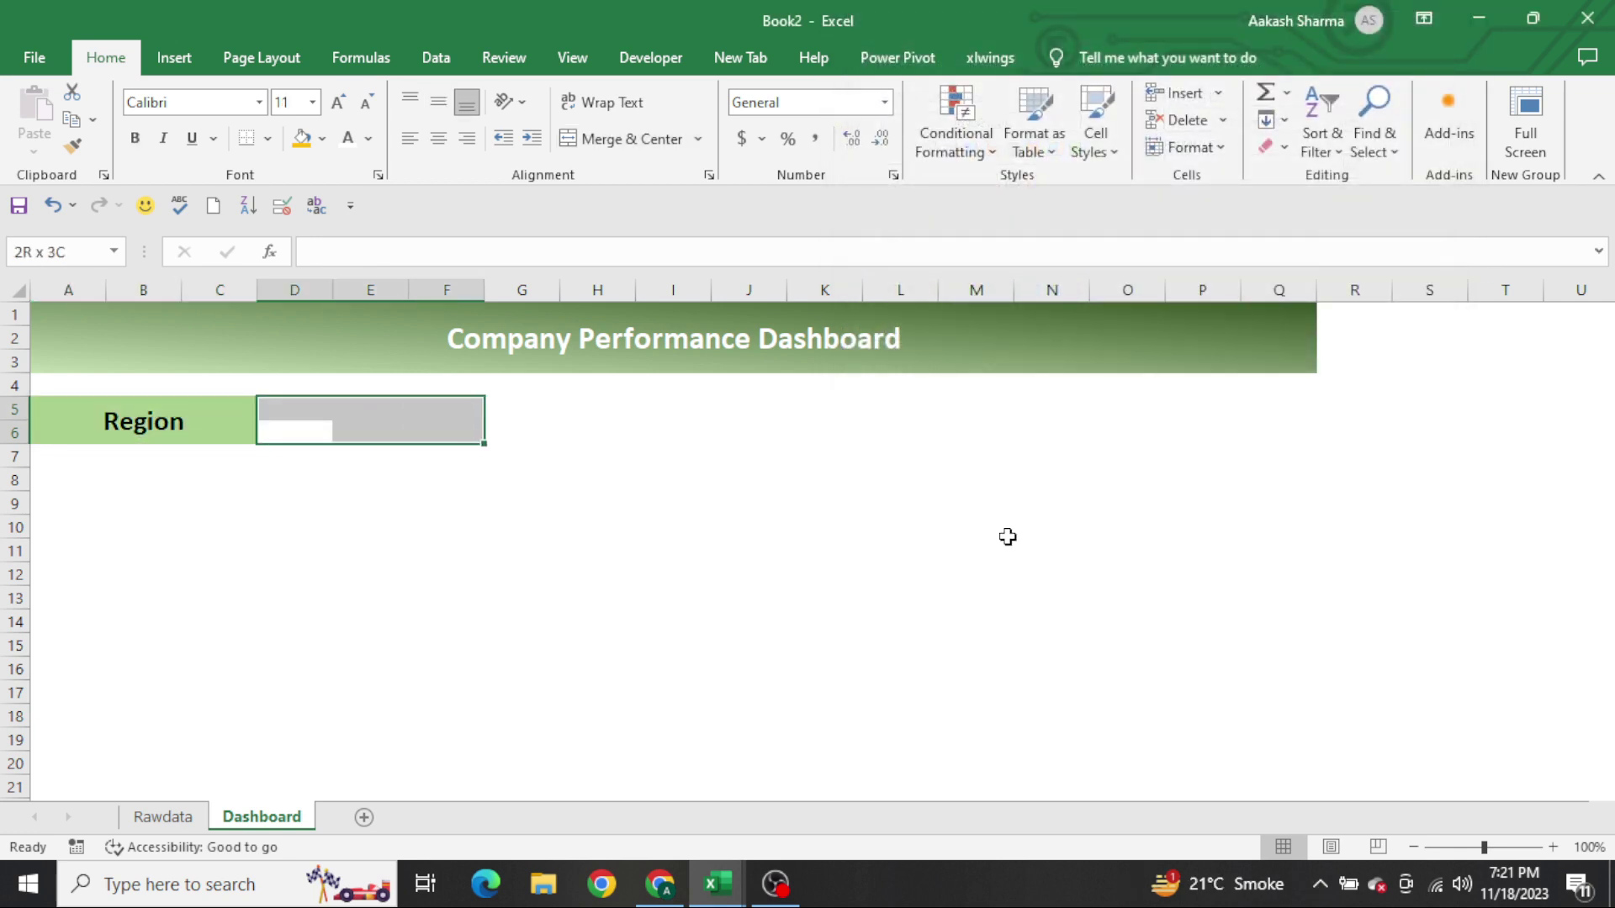
{"action": "key", "text": "alt+h"}
{"action": "key", "text": "m"}
{"action": "key", "text": "c"}
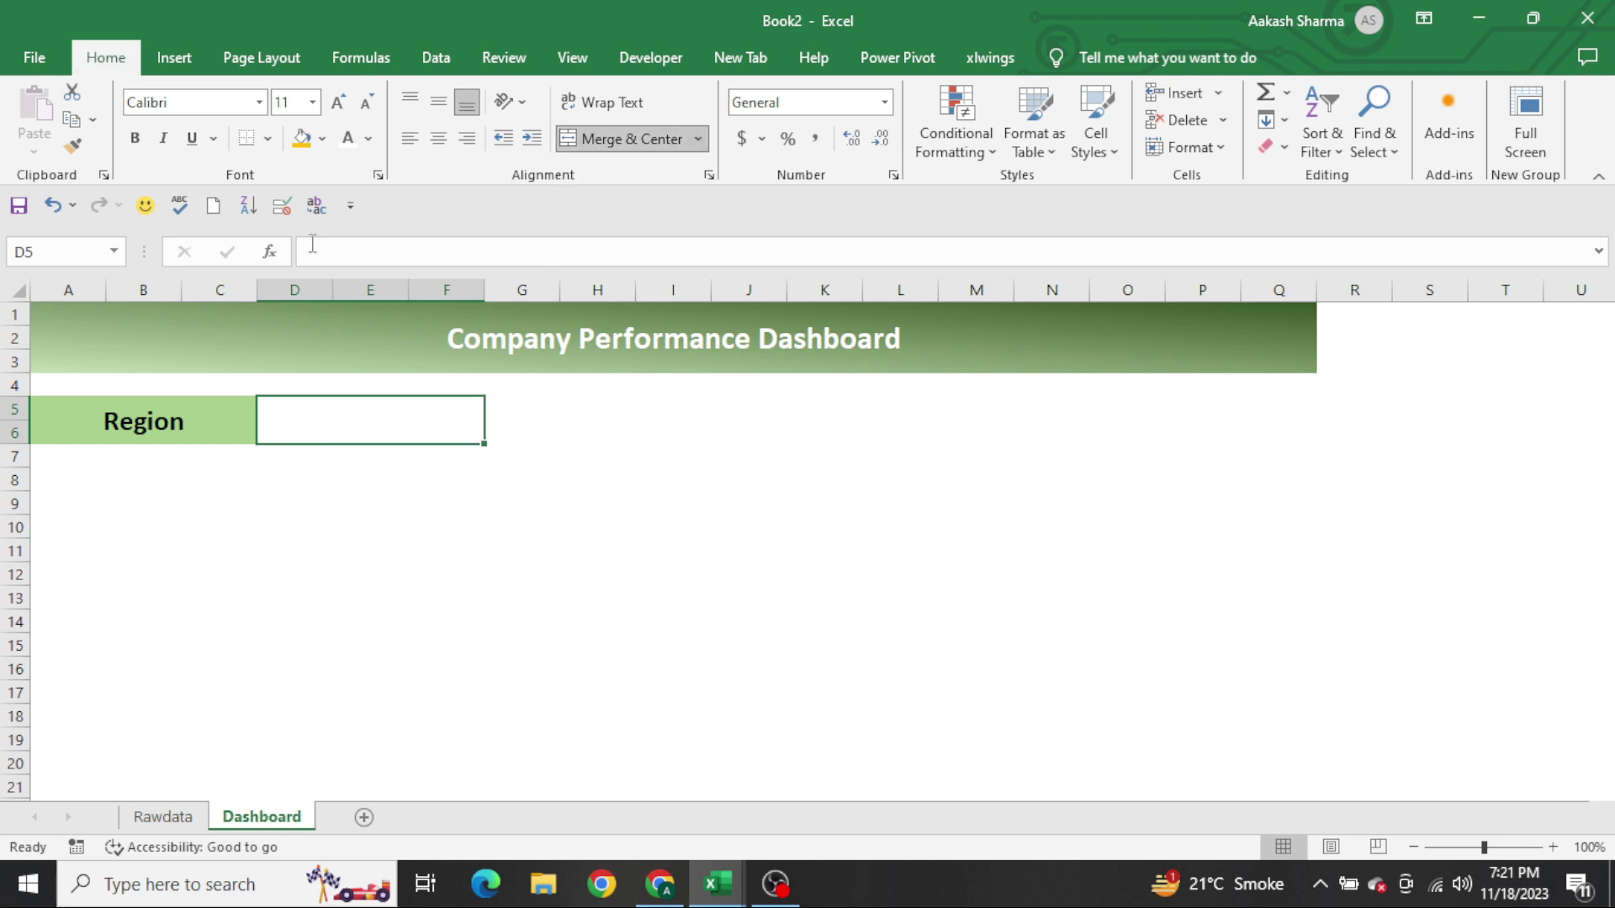
{"action": "left_click", "coordinate": [323, 138]}
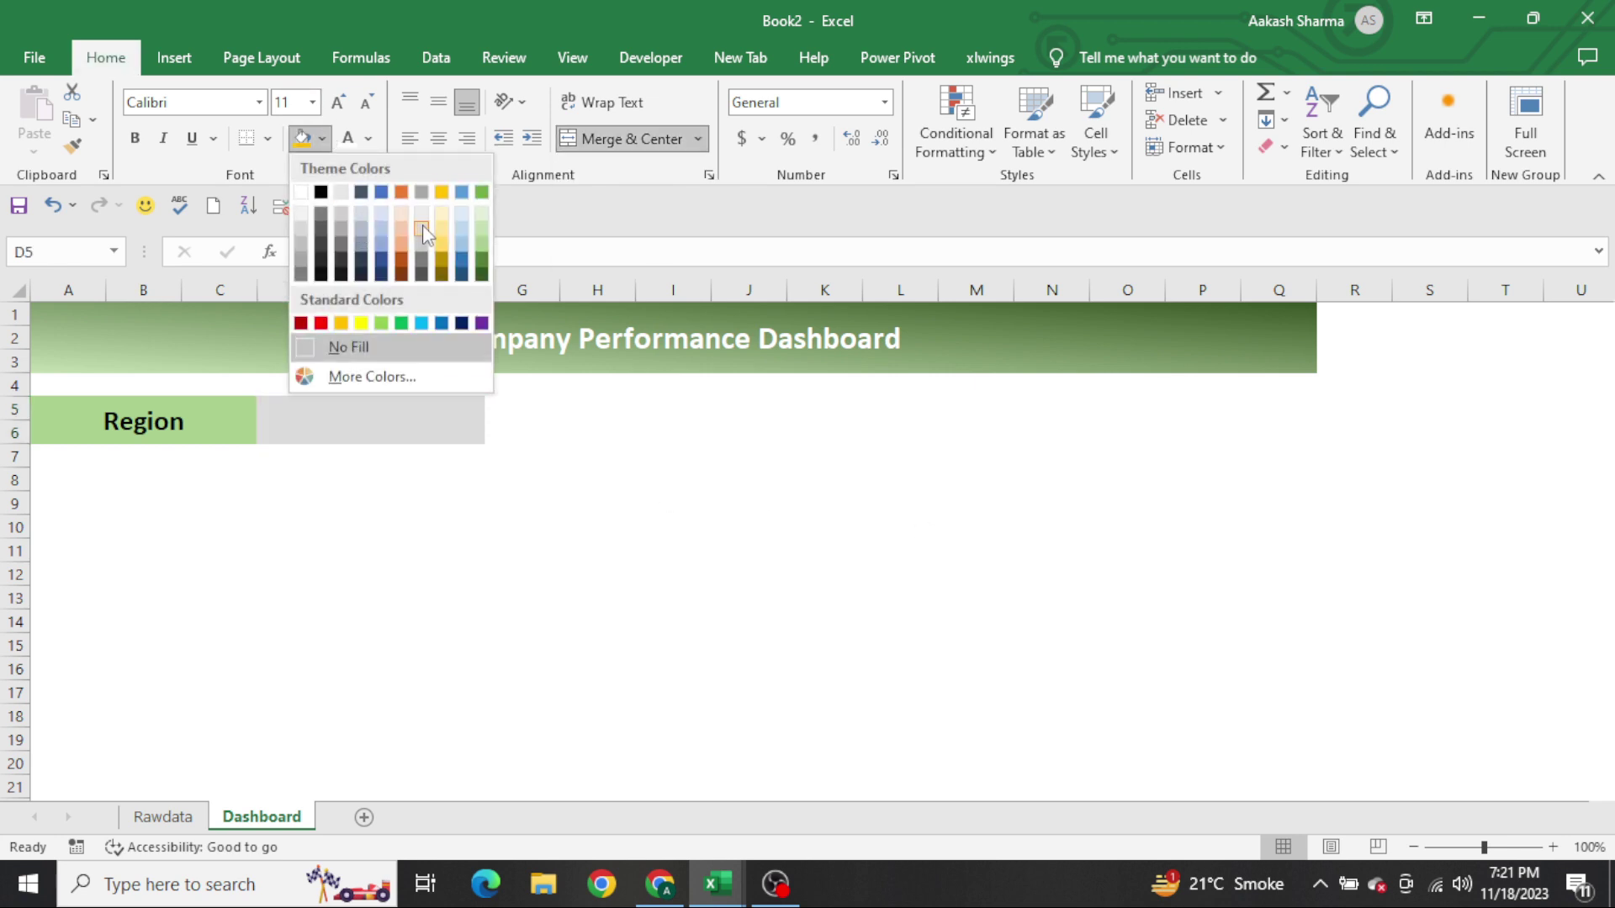
{"action": "left_click", "coordinate": [481, 214]}
Copy the Region label and its adjoining value cell, A5:F6, and paste them at H5
{"action": "left_click_drag", "start_coordinate": [143, 420], "coordinate": [435, 433]}
{"action": "key", "text": "ctrl+c"}
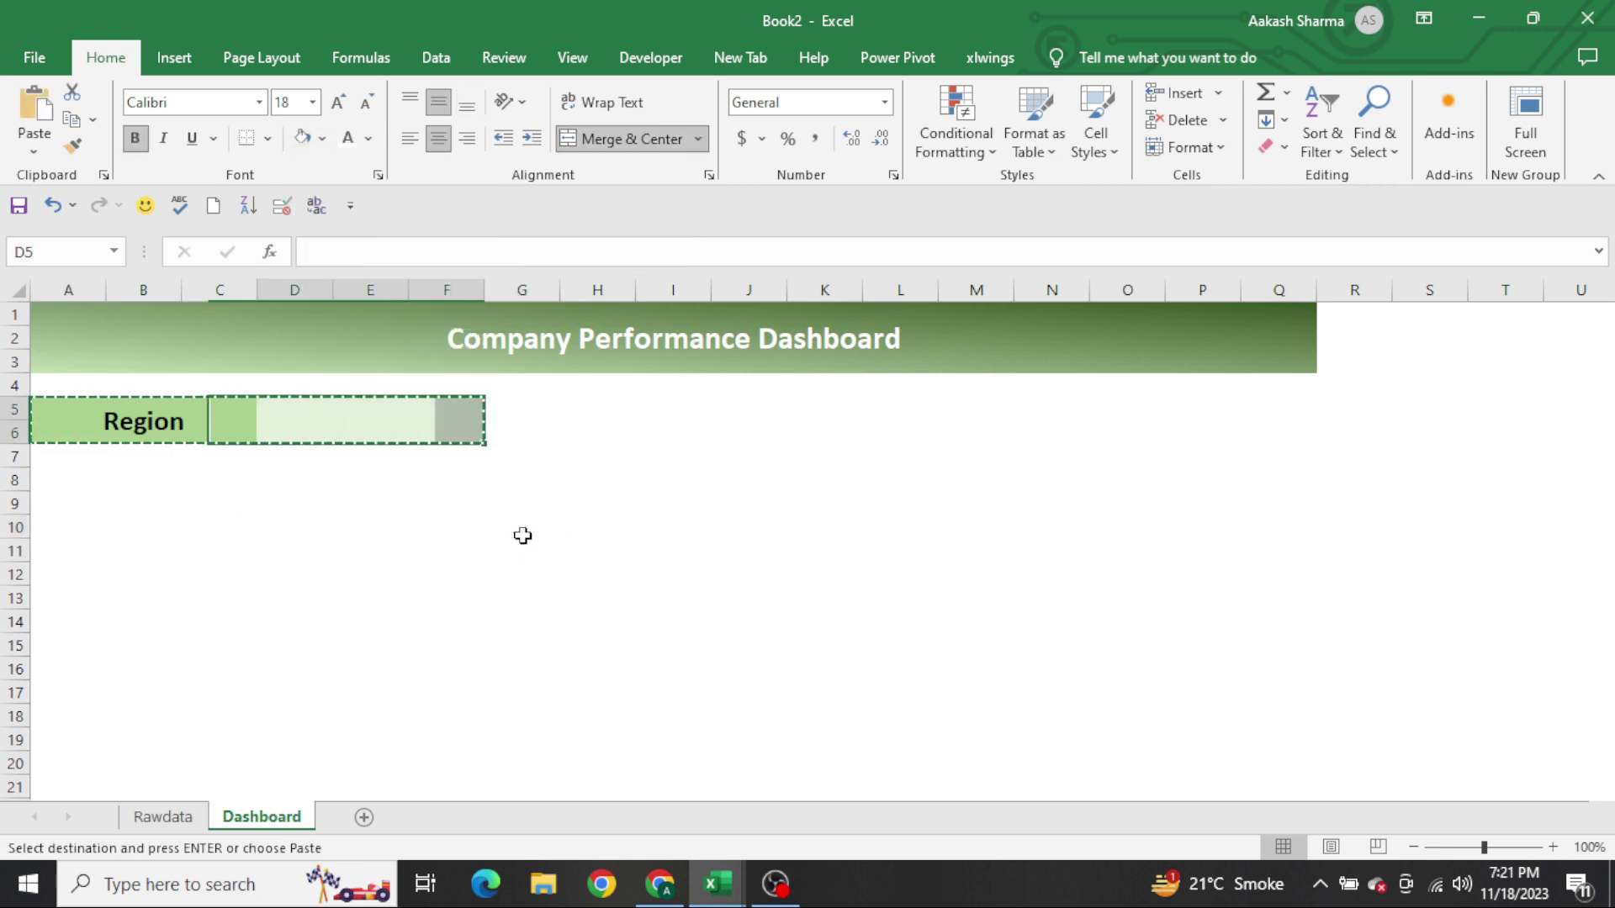
{"action": "key", "text": "Right"}
{"action": "key", "text": "Right"}
{"action": "key", "text": "Right"}
{"action": "key", "text": "ctrl+v"}
Copy the second Region label and value pair, paste it at O5, and clear the copy selection
{"action": "key", "text": "ctrl+c"}
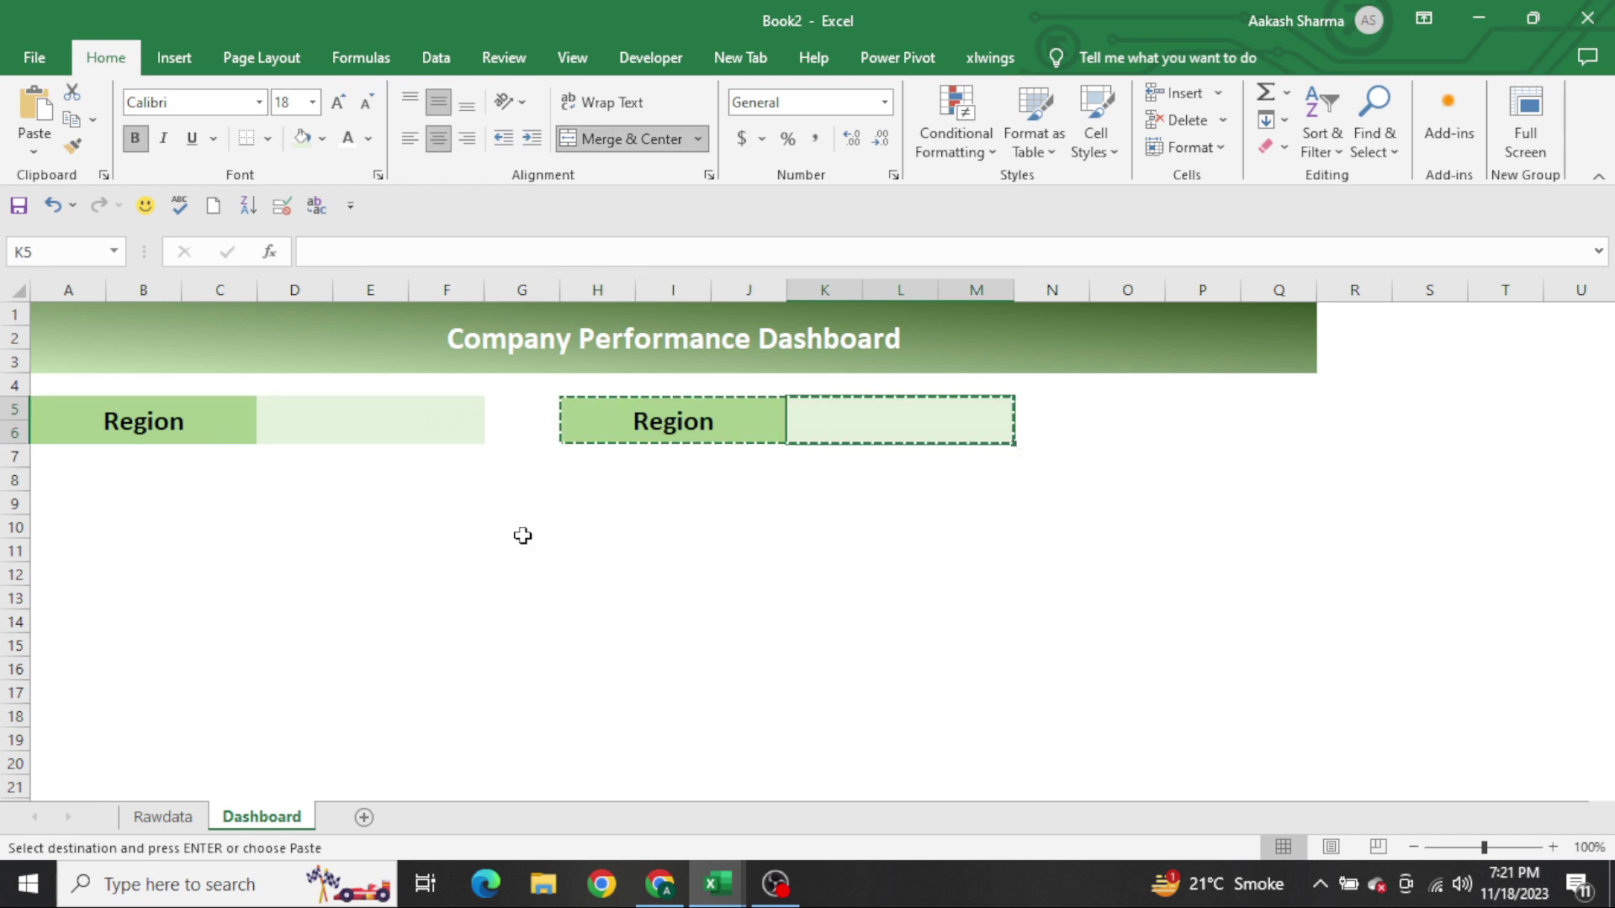
{"action": "key", "text": "Right"}
{"action": "key", "text": "Right"}
{"action": "key", "text": "ctrl+v"}
{"action": "key", "text": "Escape"}
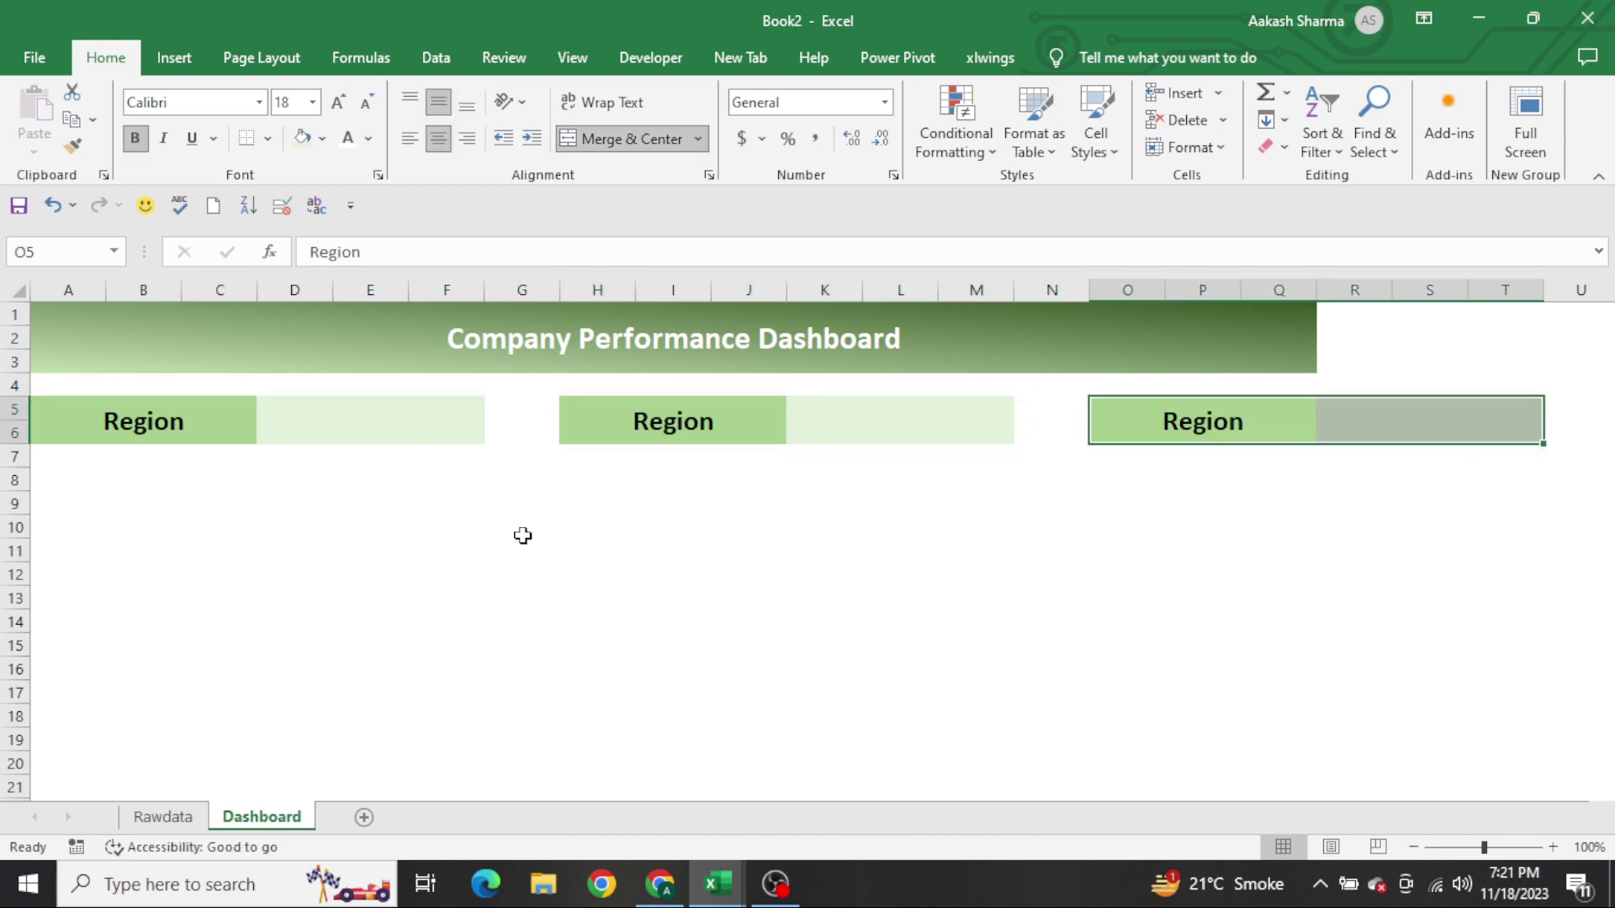
Extend the merged and centered Company Performance Dashboard title to span A1:T3
{"action": "key", "text": "Left"}
{"action": "key", "text": "Left"}
{"action": "key", "text": "Left"}
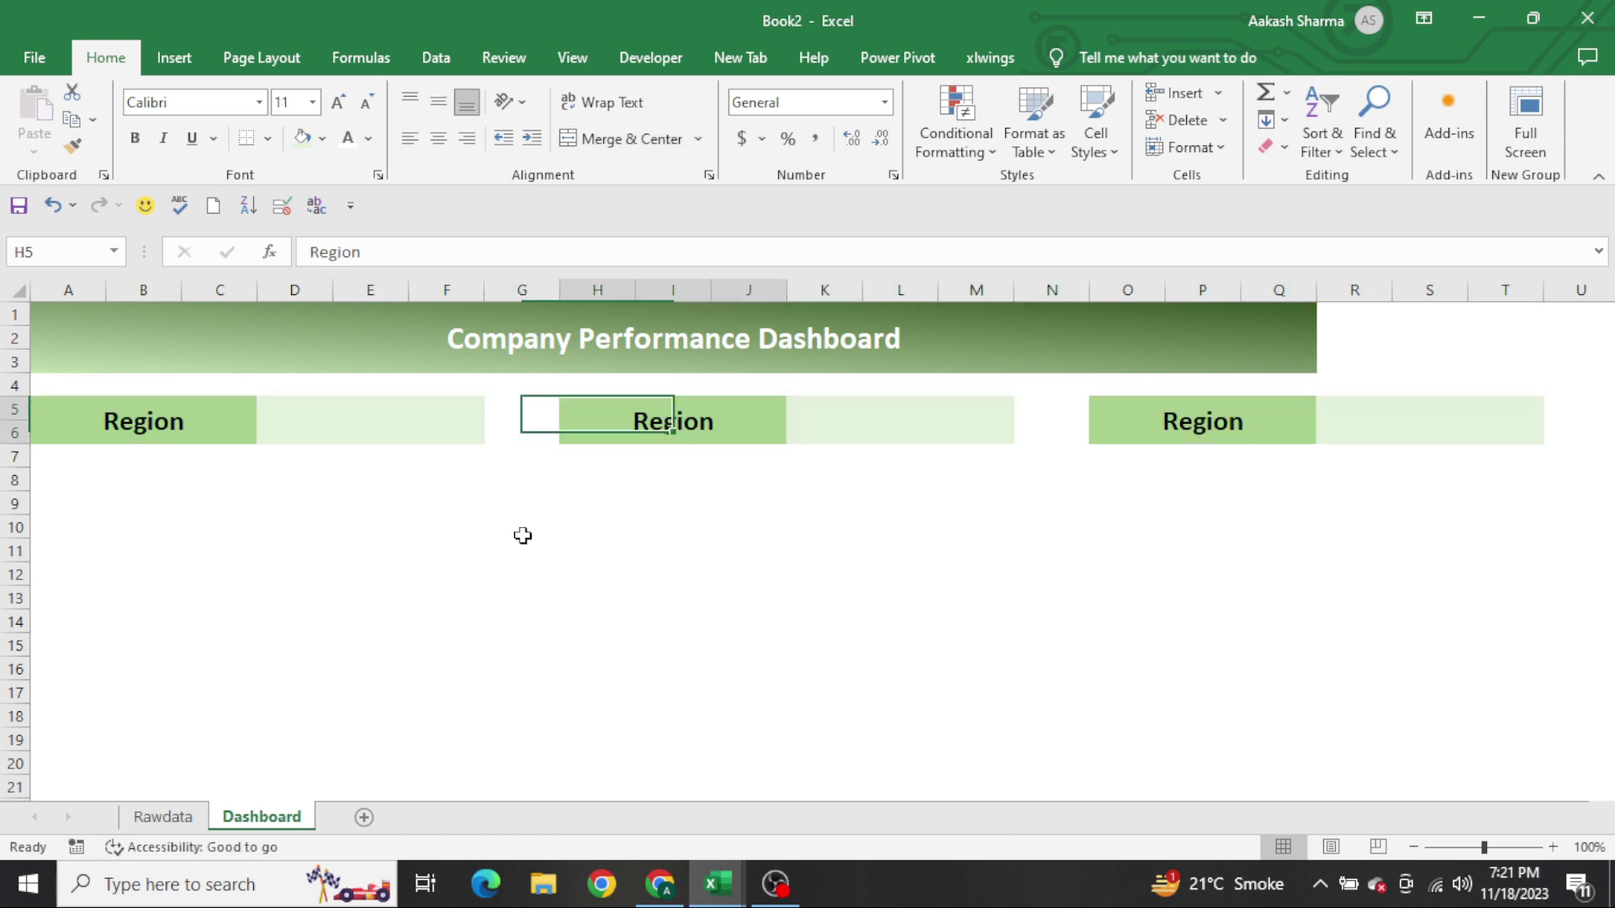
{"action": "key", "text": "Right"}
{"action": "key", "text": "Right"}
{"action": "key", "text": "ctrl+Home"}
{"action": "key", "text": "shift+Right"}
{"action": "key", "text": "shift+Right"}
{"action": "key", "text": "shift+Right"}
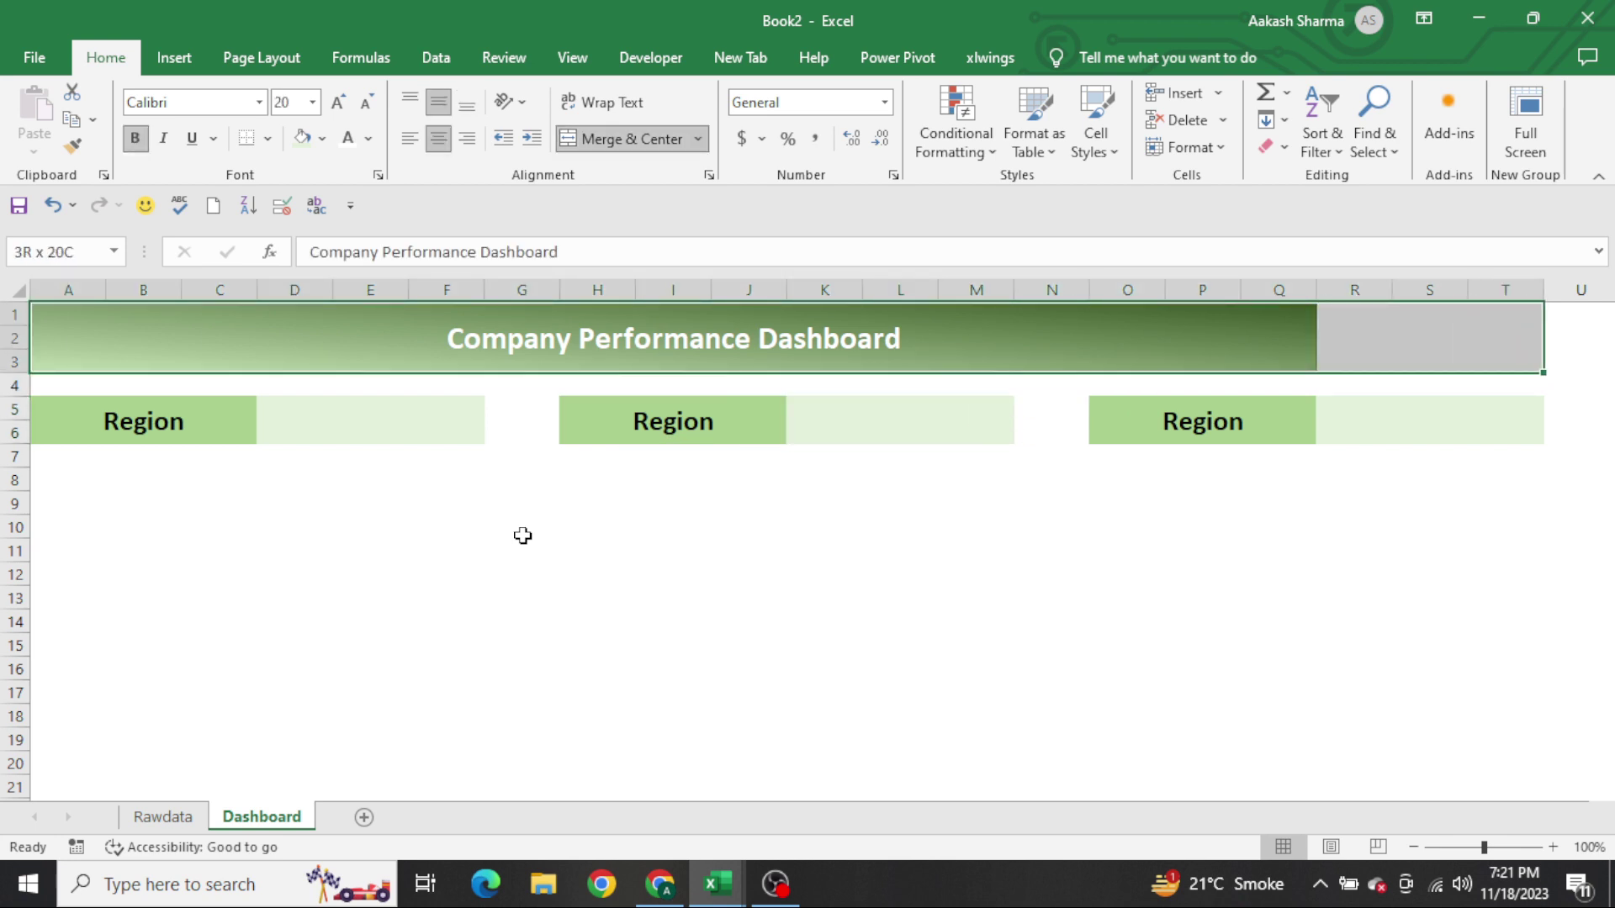
{"action": "key", "text": "alt+h"}
{"action": "key", "text": "m"}
{"action": "key", "text": "c"}
Change the second Region label, in the merged cell at H5, to Year
{"action": "key", "text": "Down"}
{"action": "key", "text": "Home"}
{"action": "key", "text": "Down"}
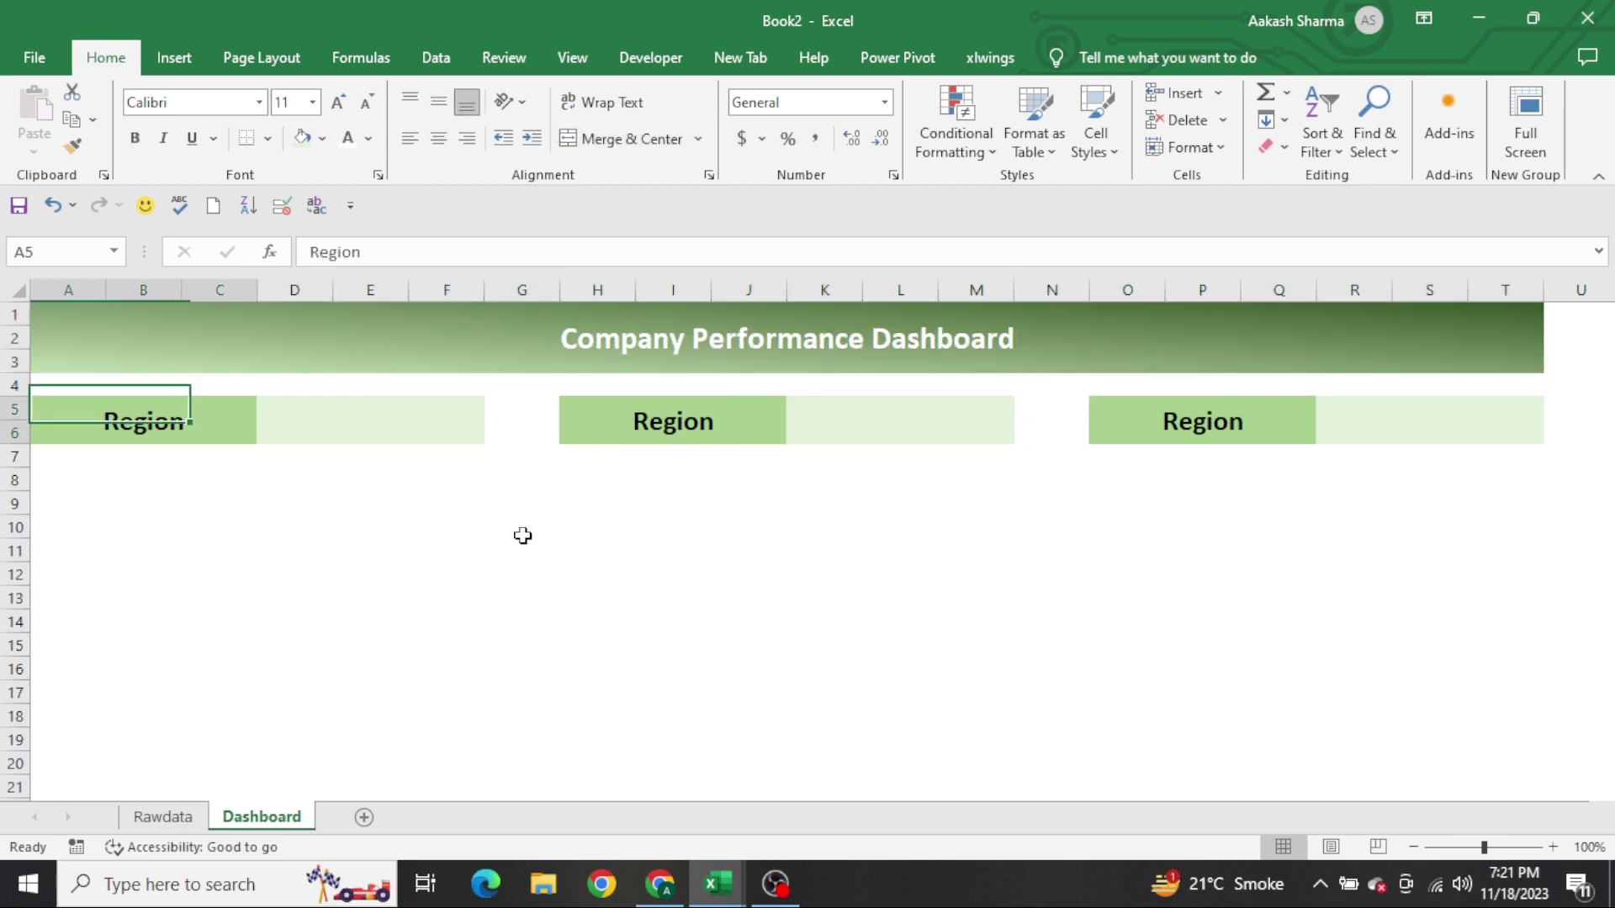
{"action": "key", "text": "Down"}
{"action": "key", "text": "Down"}
{"action": "key", "text": "Up"}
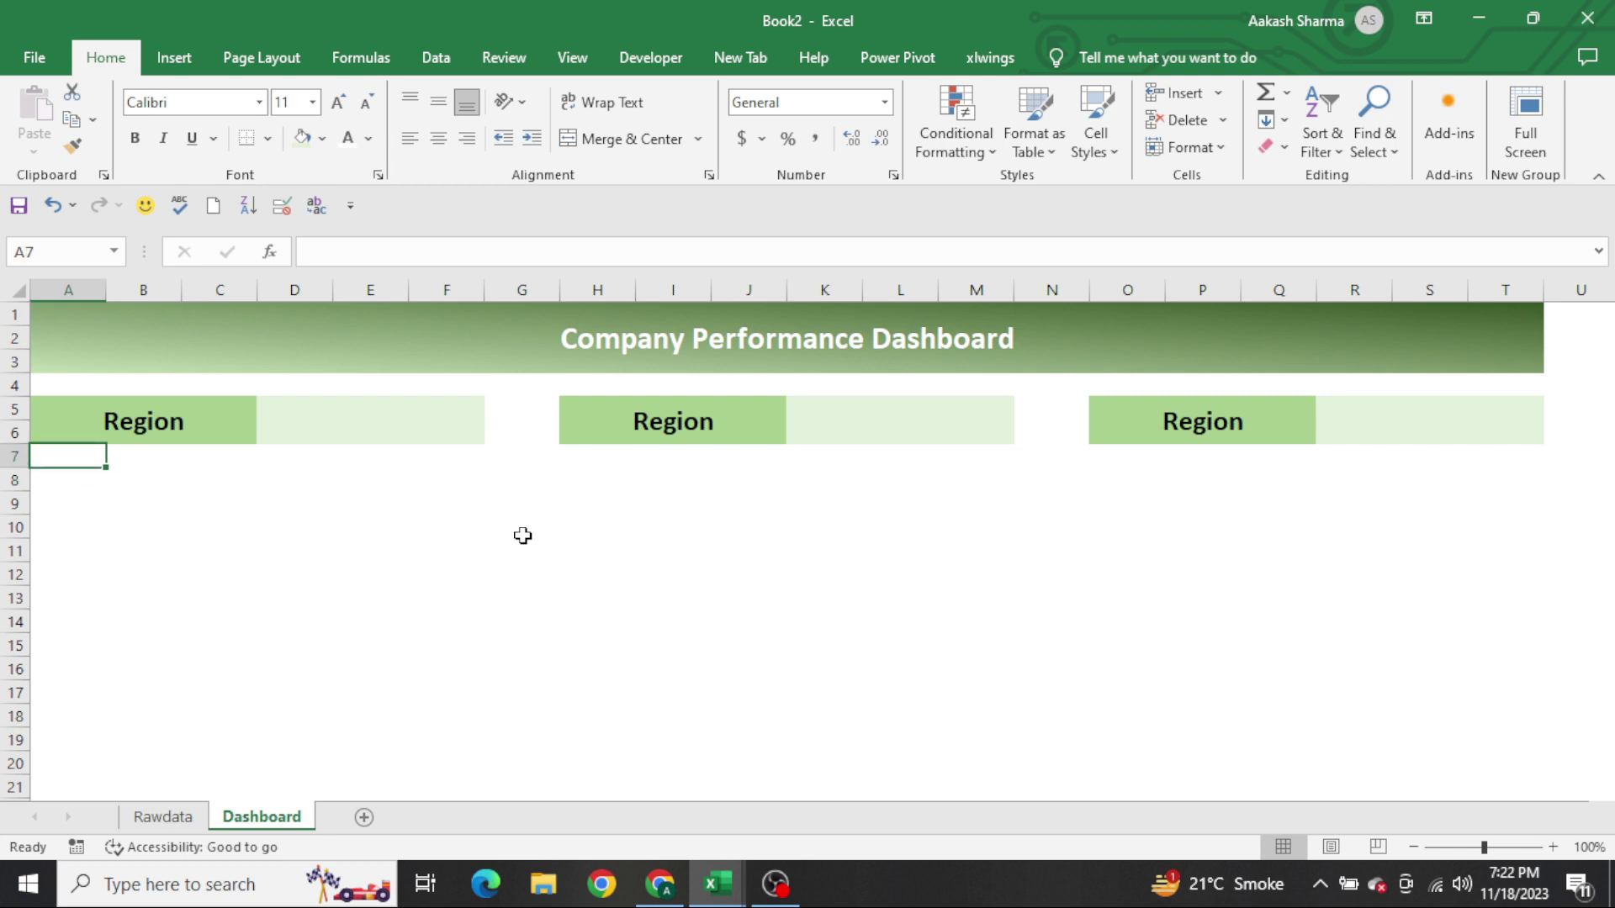
{"action": "key", "text": "Up"}
{"action": "key", "text": "Right"}
{"action": "key", "text": "Right"}
{"action": "key", "text": "Right"}
{"action": "type", "text": "Year"}
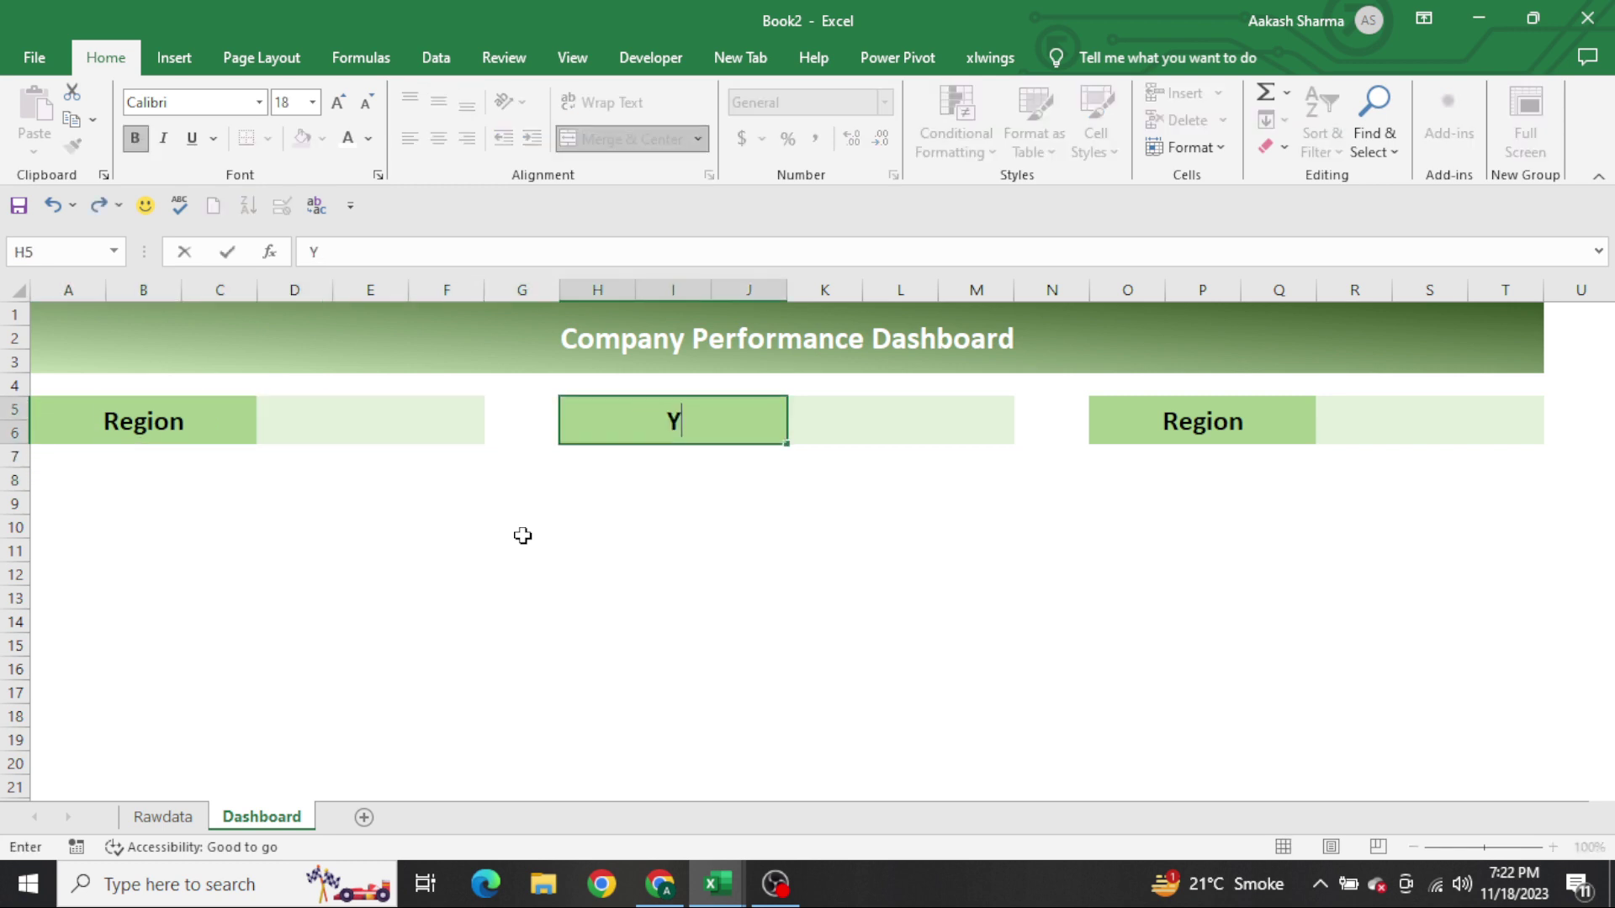
Change the third Region label, in the merged cell at O5, to Location
{"action": "key", "text": "Right"}
{"action": "key", "text": "Right"}
{"action": "key", "text": "Right"}
{"action": "key", "text": "Right"}
{"action": "key", "text": "Right"}
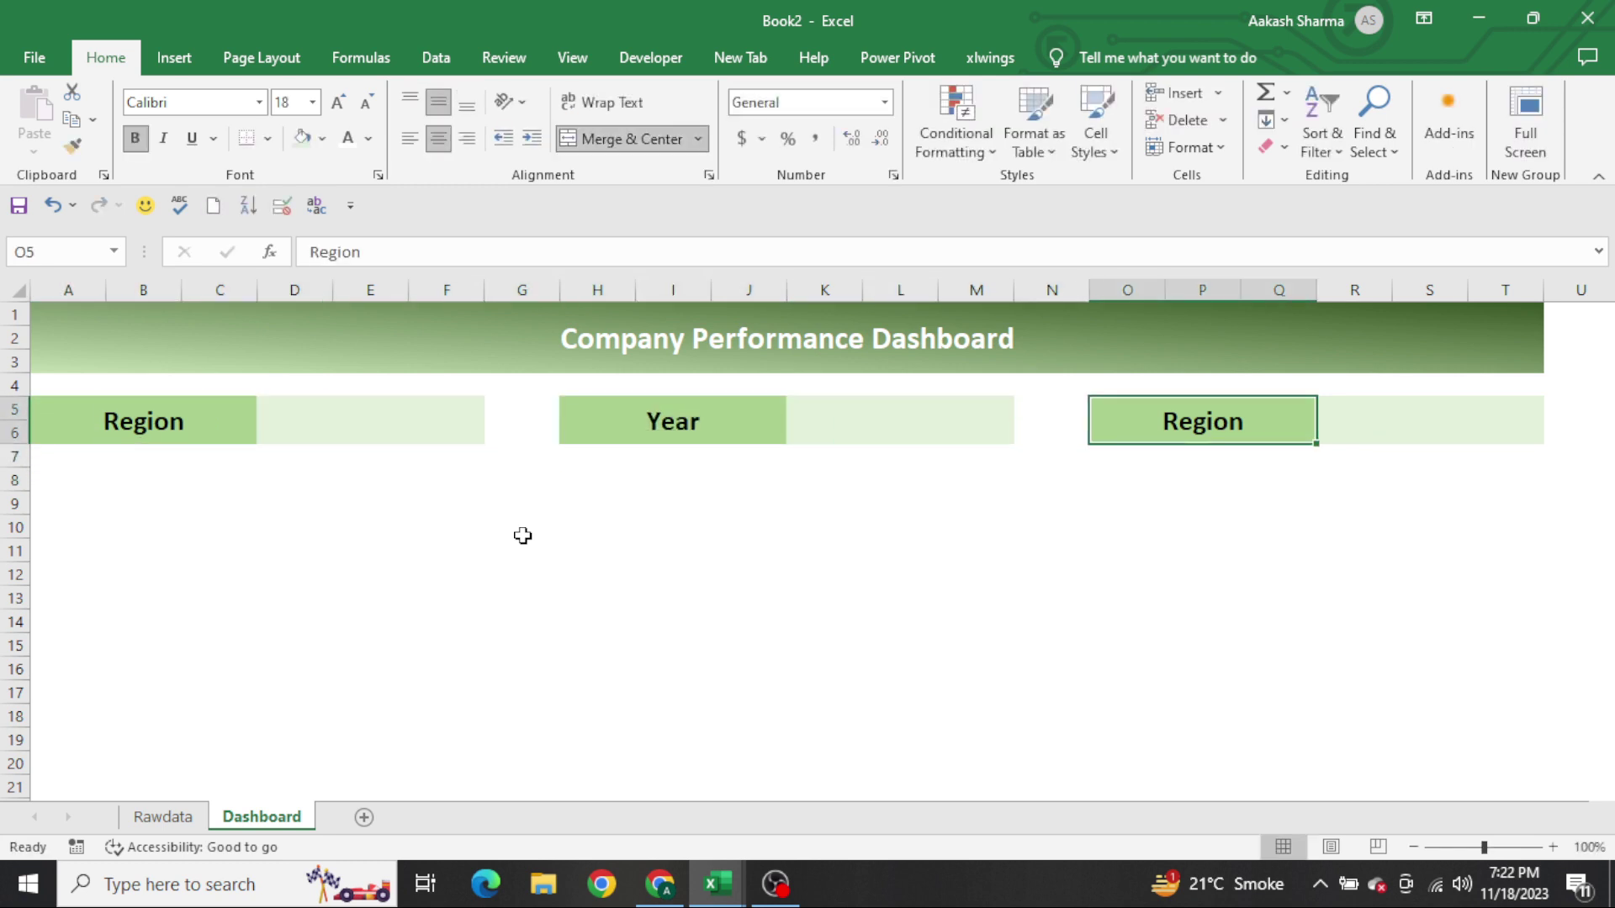
{"action": "type", "text": "Location"}
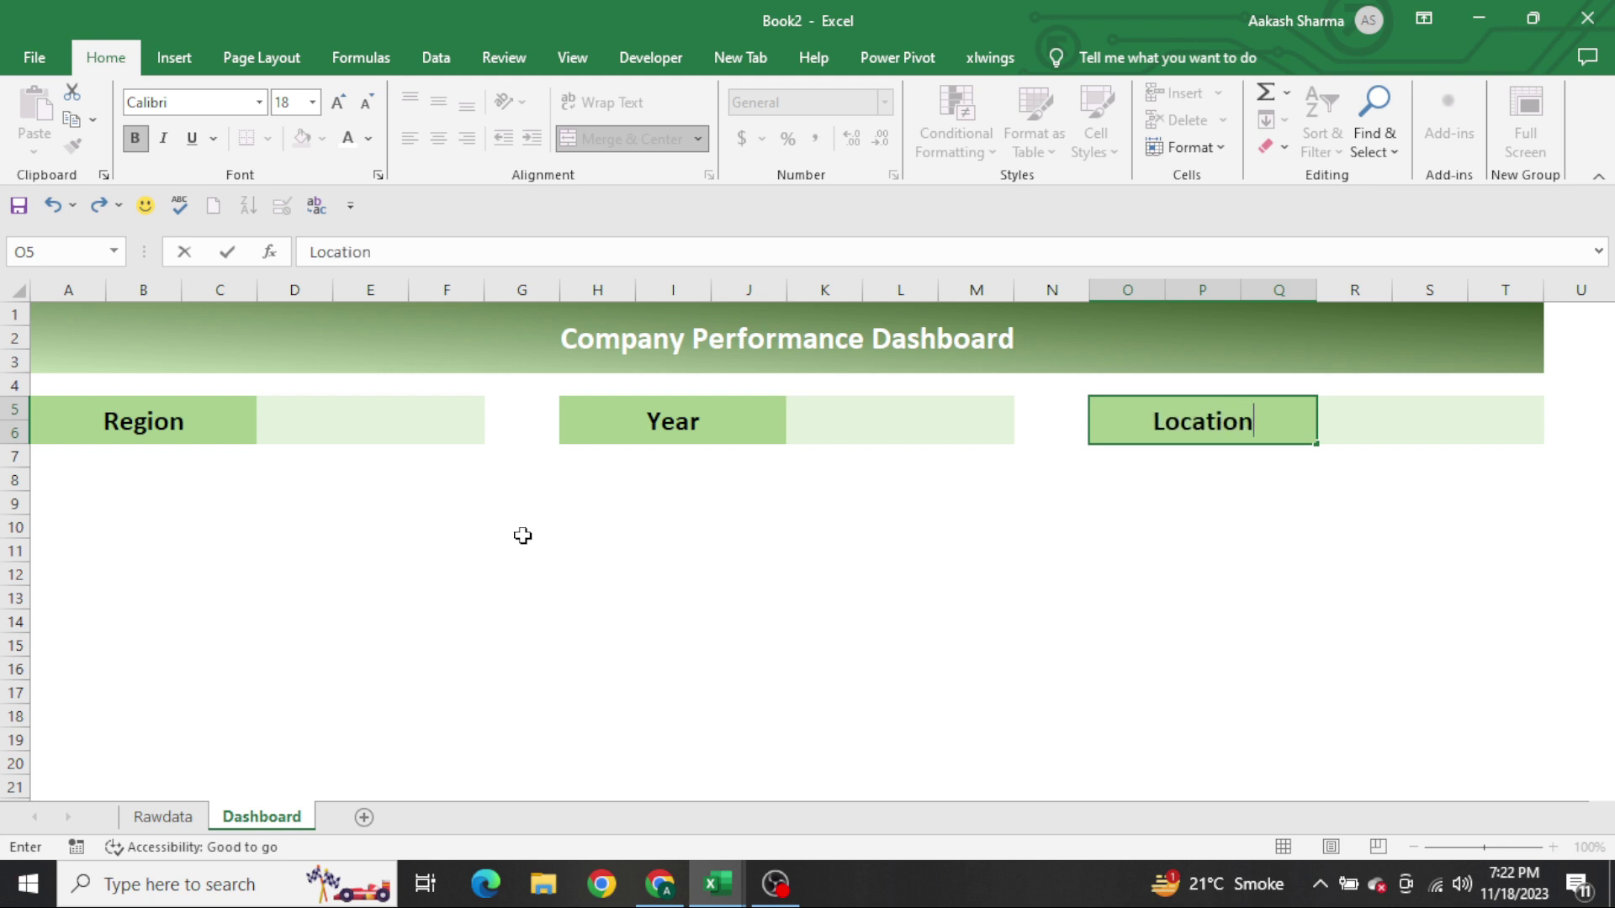
{"action": "key", "text": "Return"}
{"action": "key", "text": "Home"}
{"action": "left_click", "coordinate": [380, 419]}
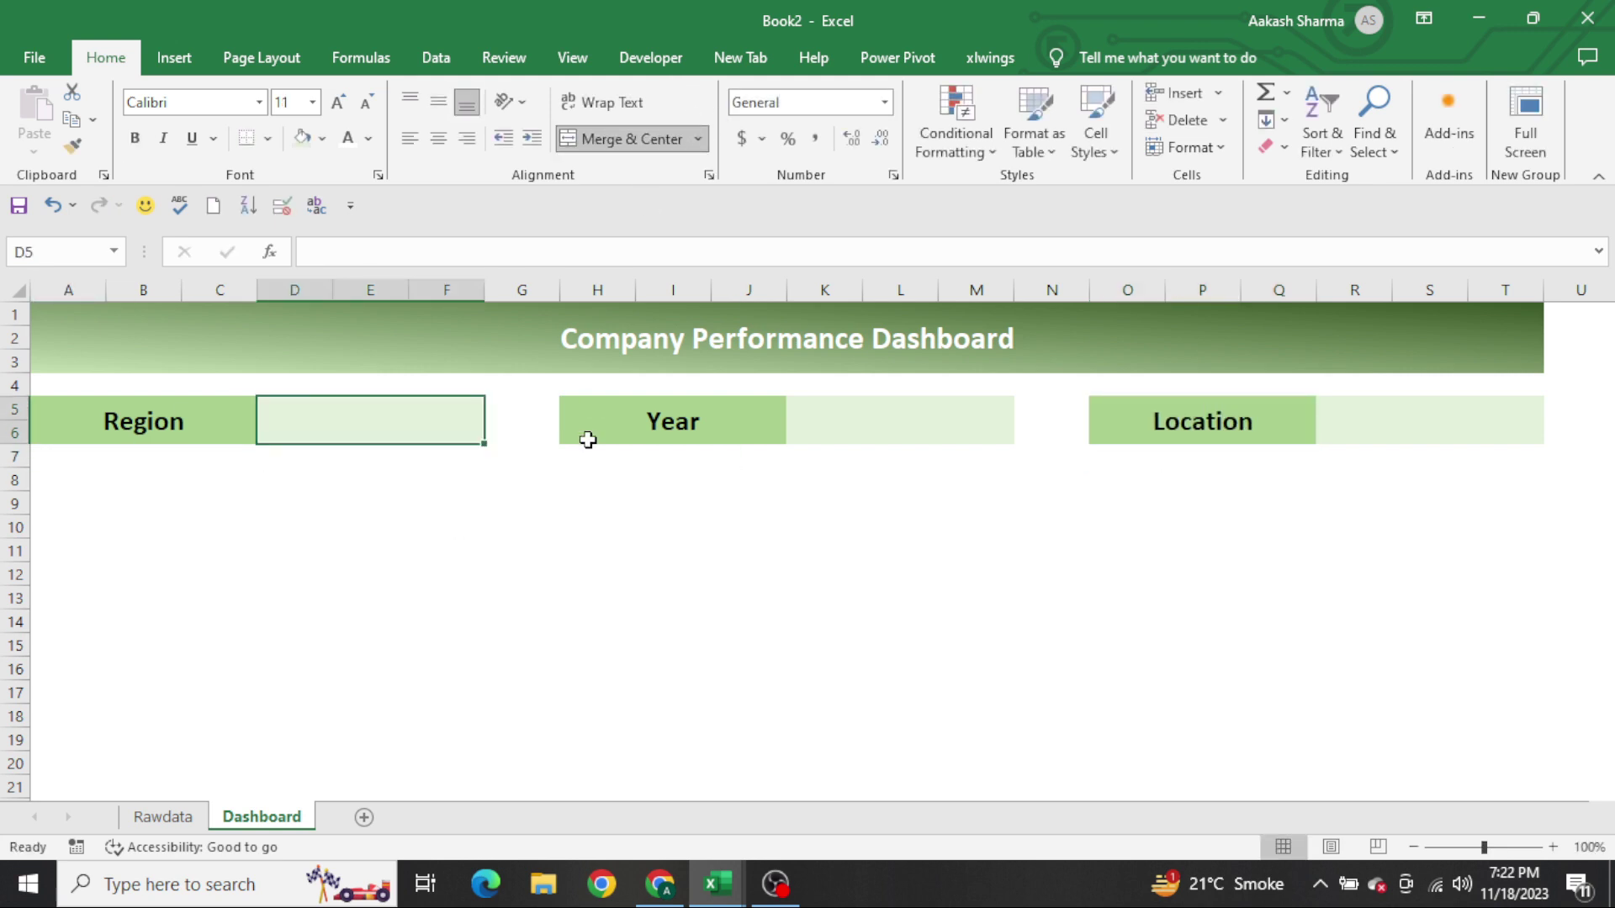
{"action": "key", "text": "alt+a"}
{"action": "key", "text": "v"}
{"action": "key", "text": "v"}
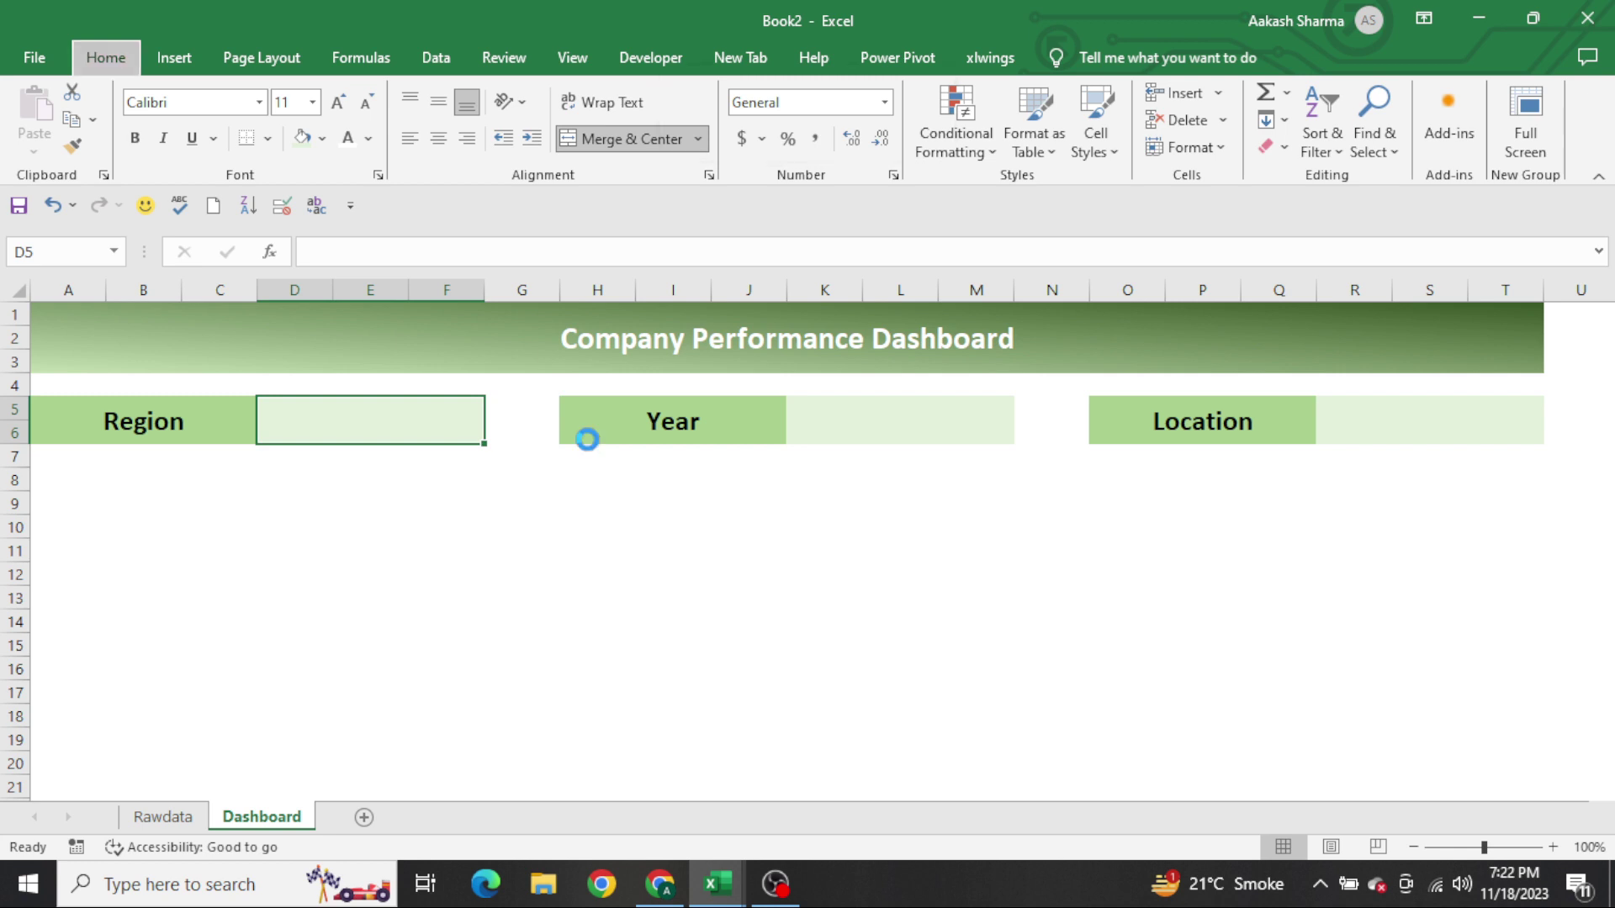
{"action": "left_click", "coordinate": [1056, 240]}
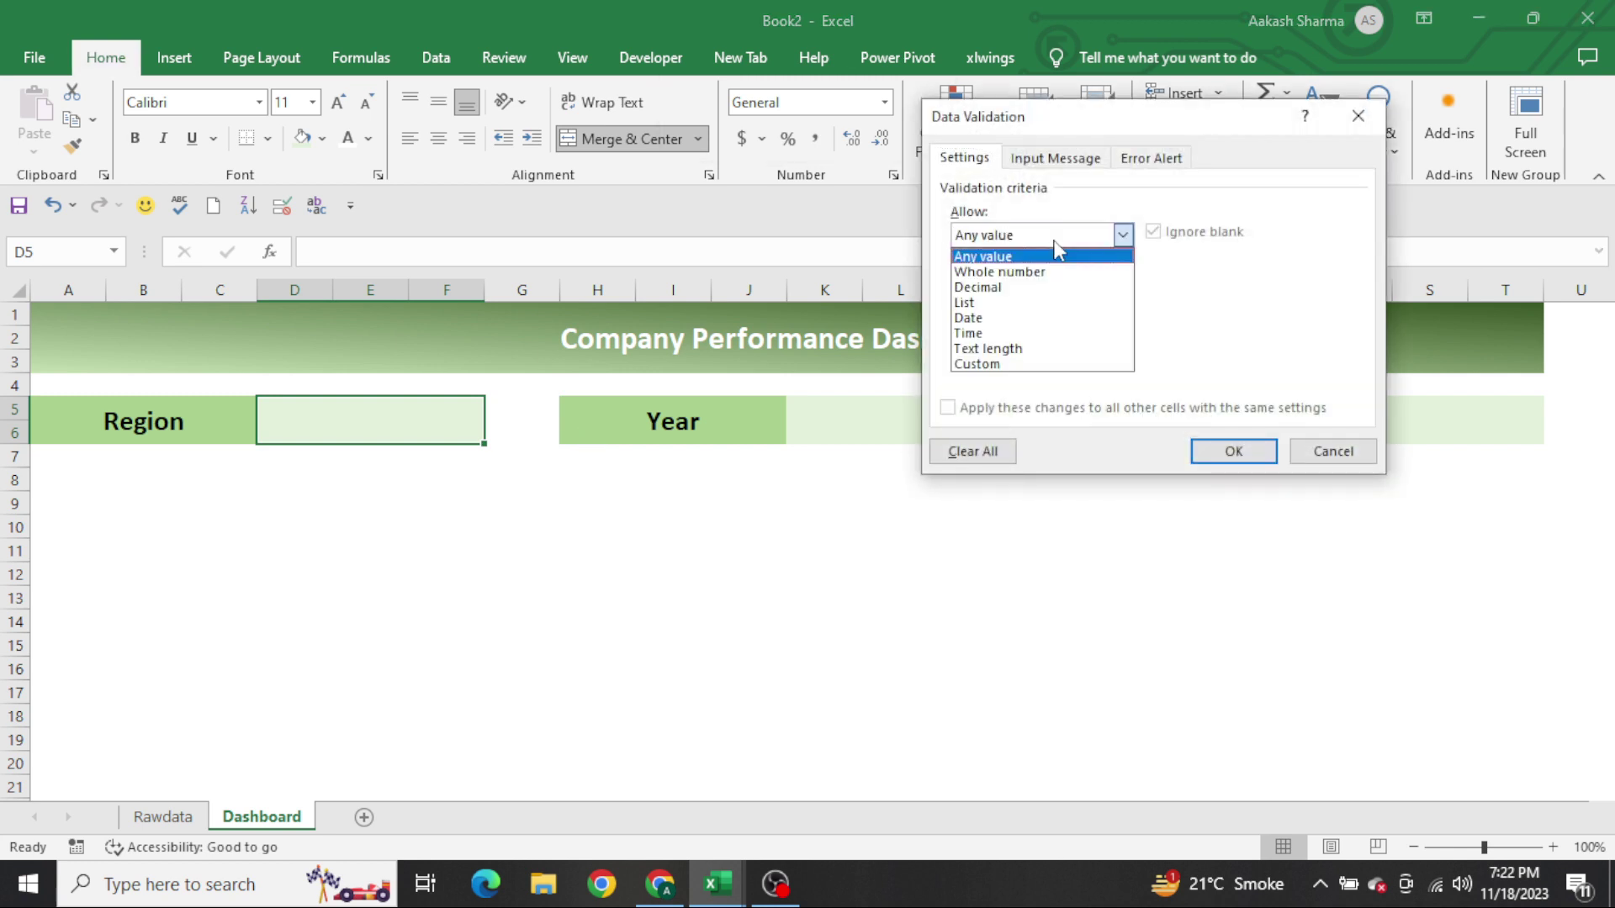
{"action": "left_click", "coordinate": [1038, 318]}
{"action": "key", "text": "Escape"}
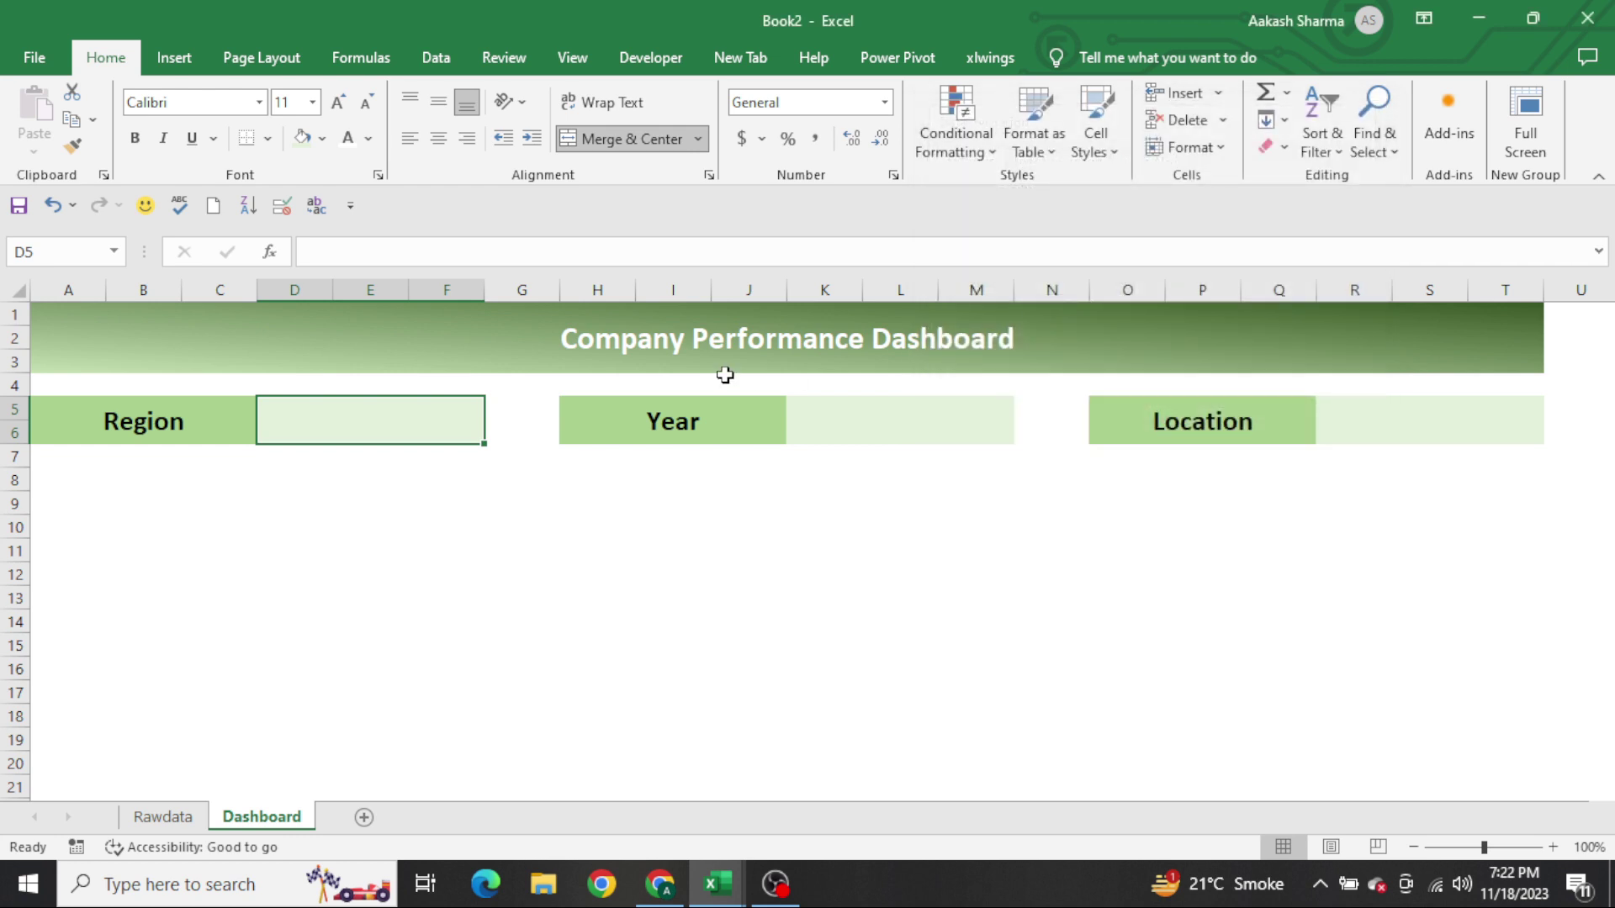
Draw a combo box form control inside the merged cell D5:F6 beside the Region label
{"action": "left_click", "coordinate": [665, 66]}
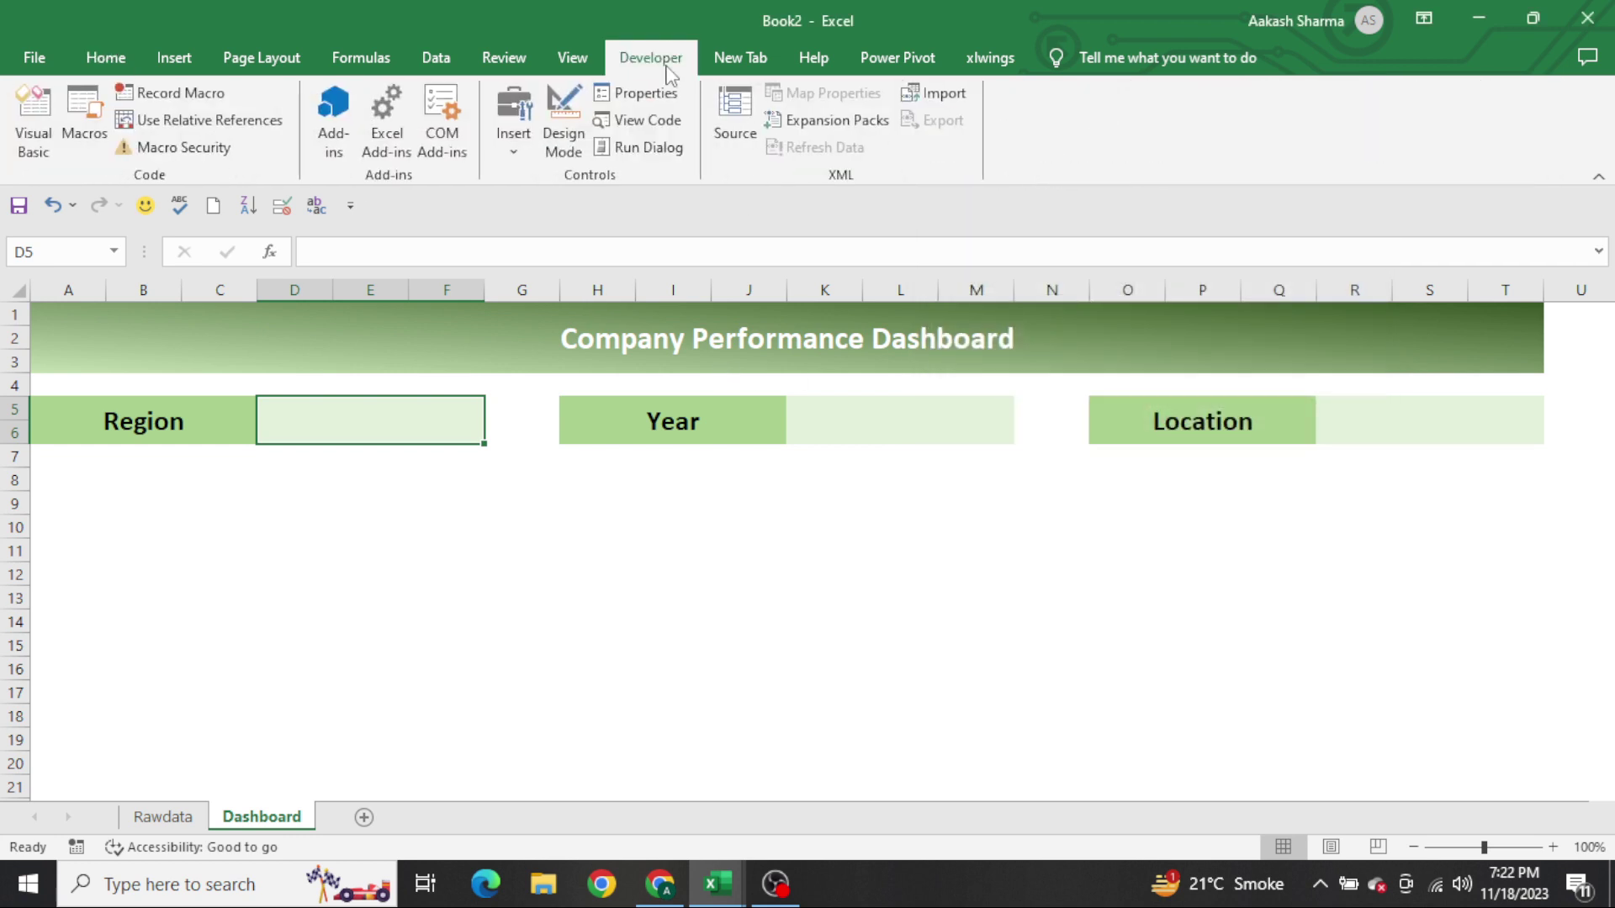
{"action": "left_click", "coordinate": [513, 143]}
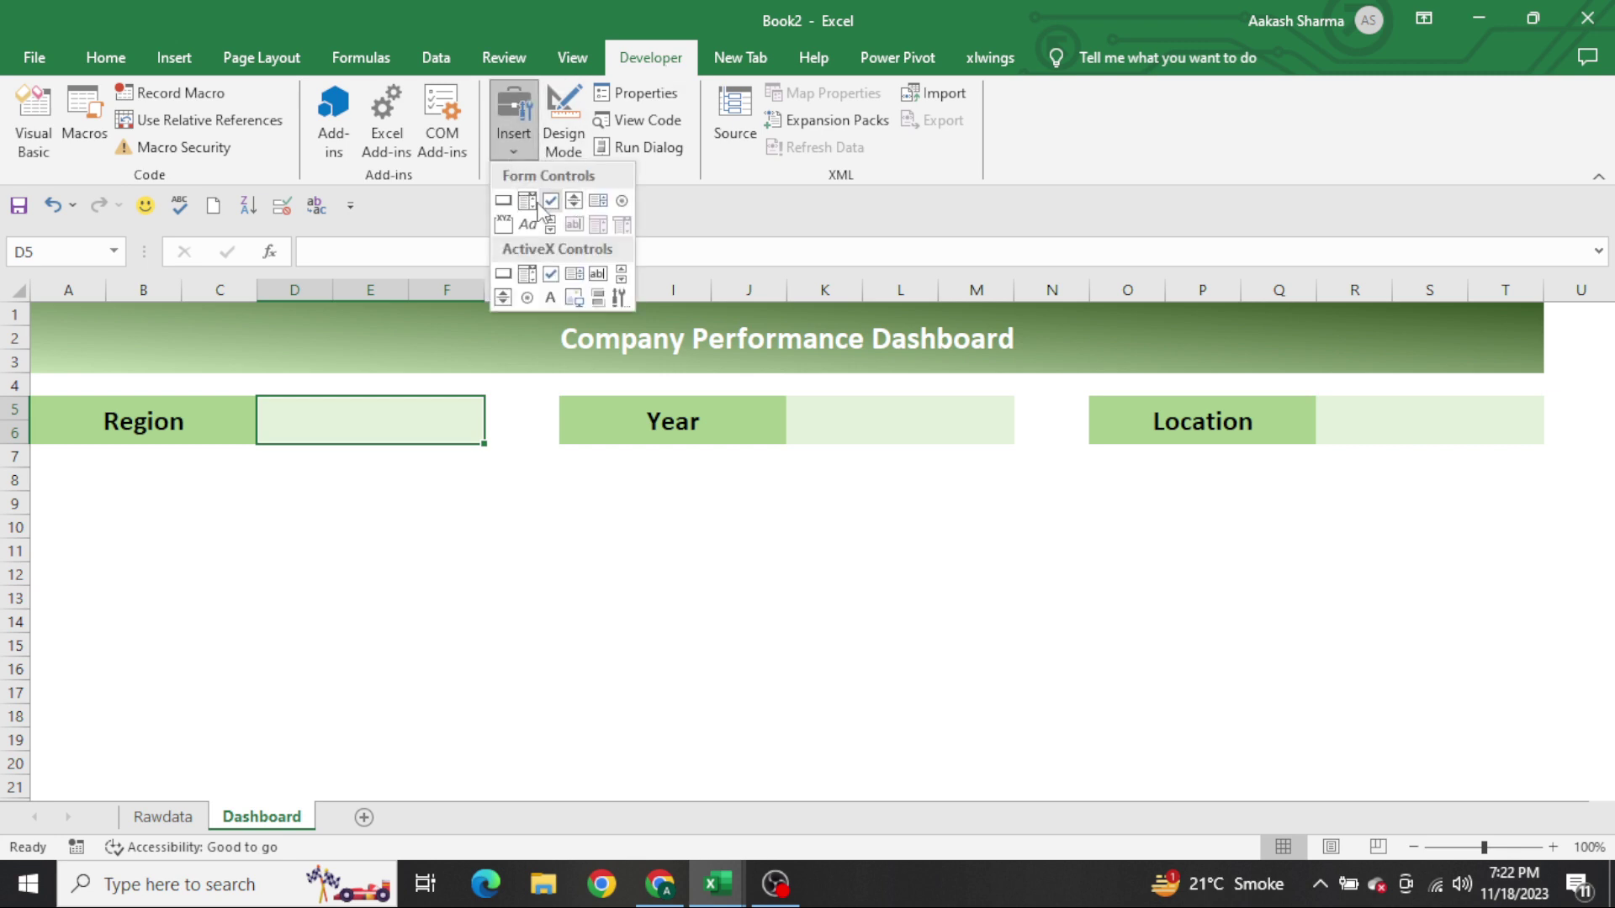
{"action": "left_click", "coordinate": [530, 202]}
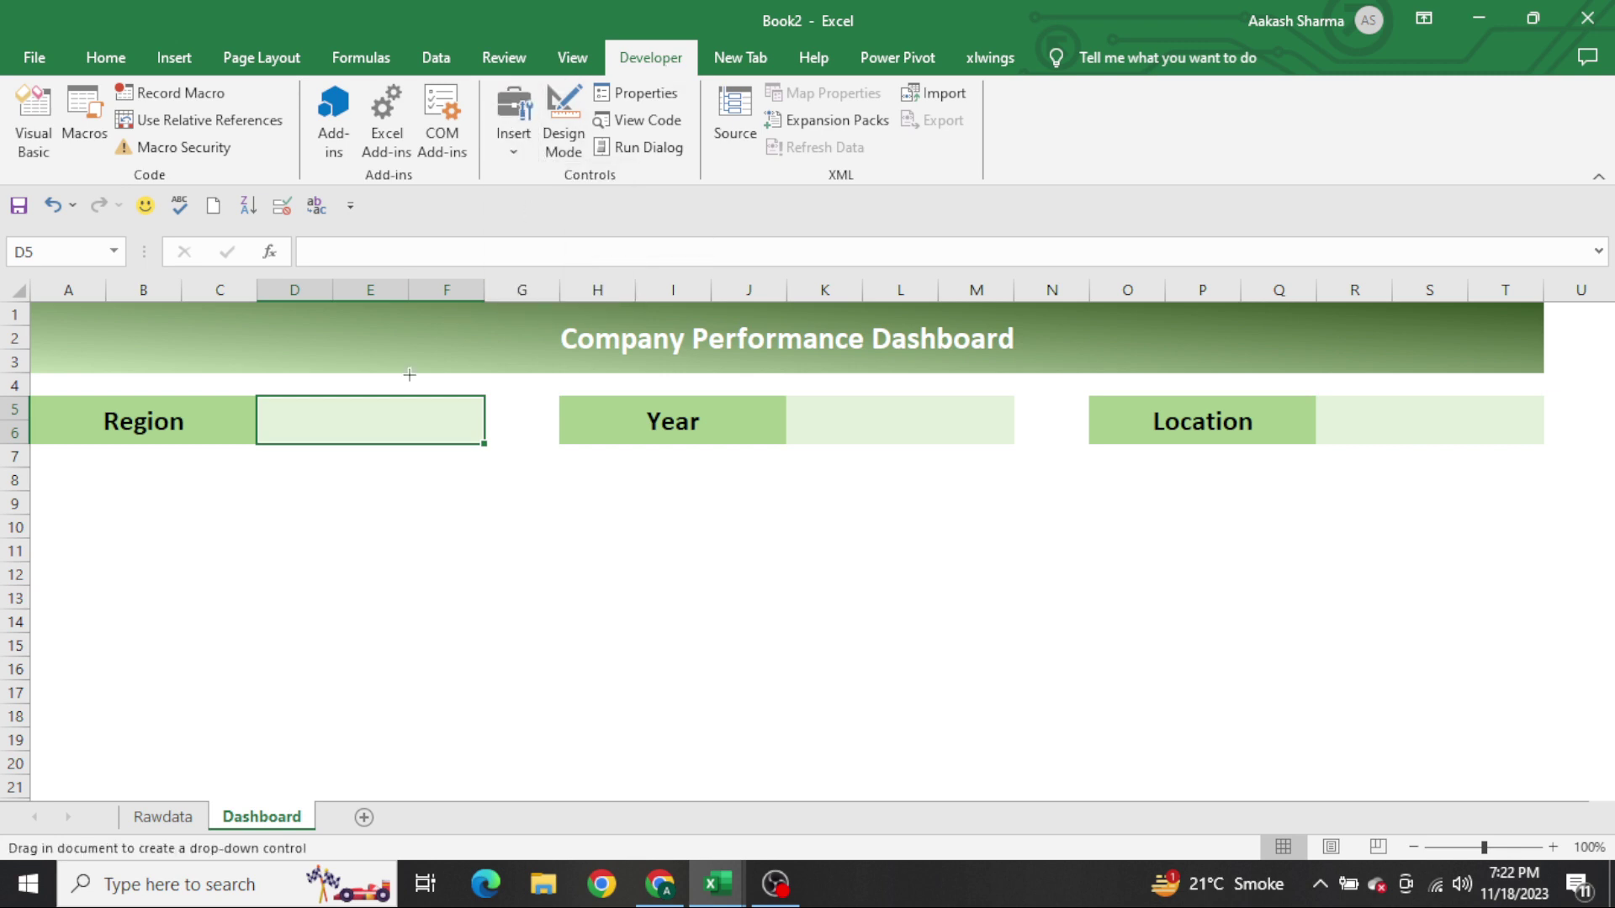
{"action": "left_click_drag", "start_coordinate": [263, 402], "coordinate": [474, 440]}
Turn on 3-D shading for the Region combo box in its control formatting
{"action": "right_click", "coordinate": [450, 429]}
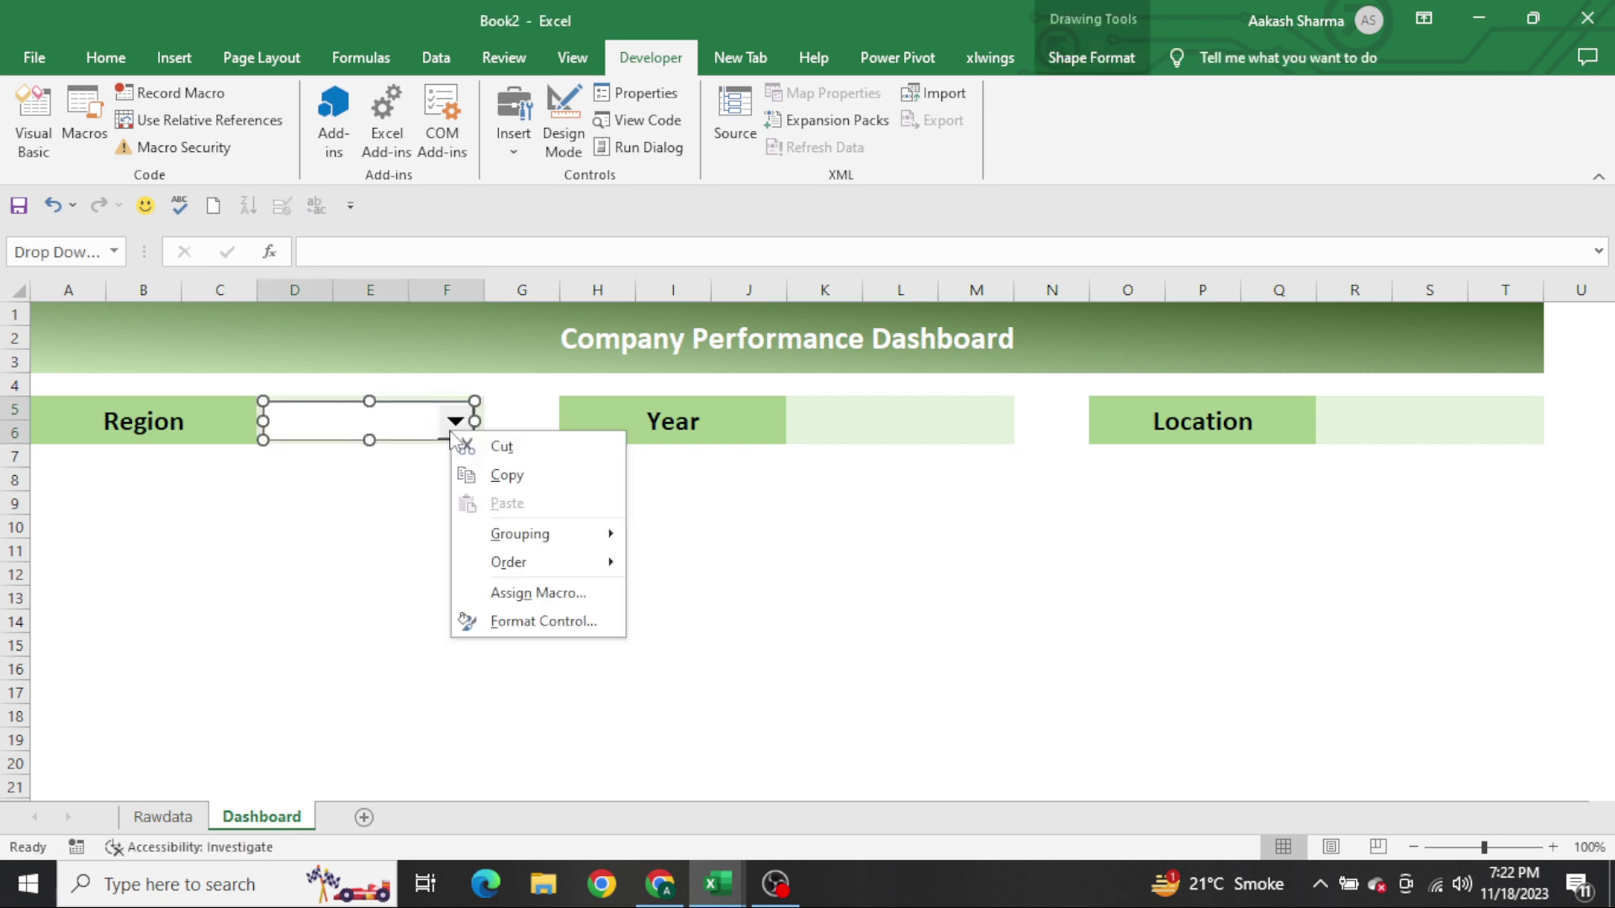
{"action": "left_click", "coordinate": [572, 629]}
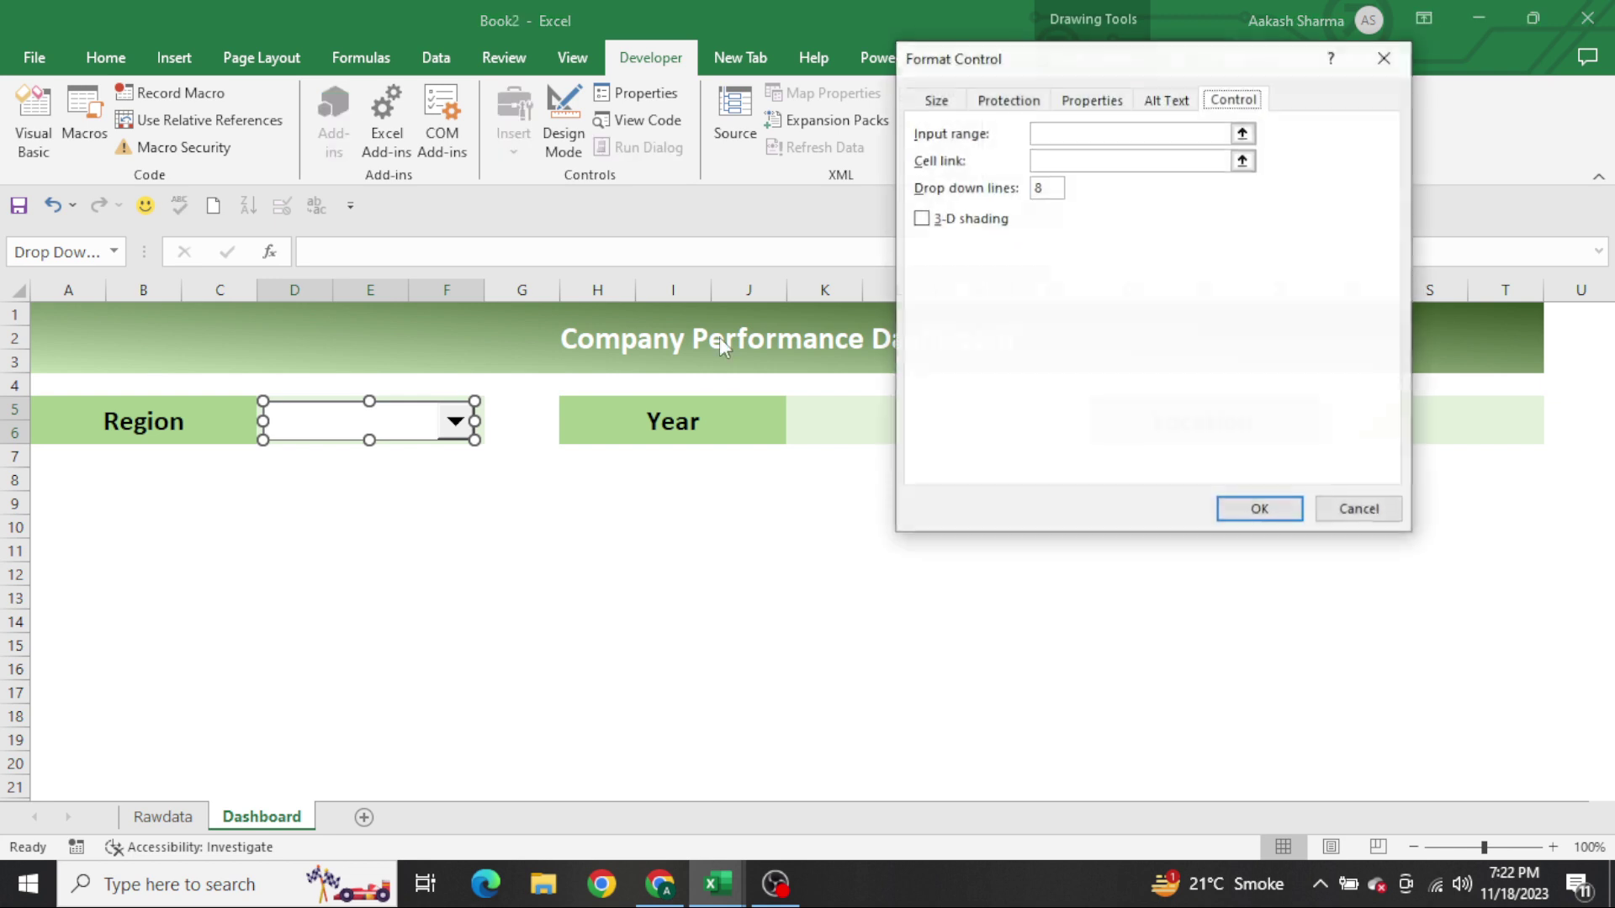
{"action": "left_click", "coordinate": [933, 224]}
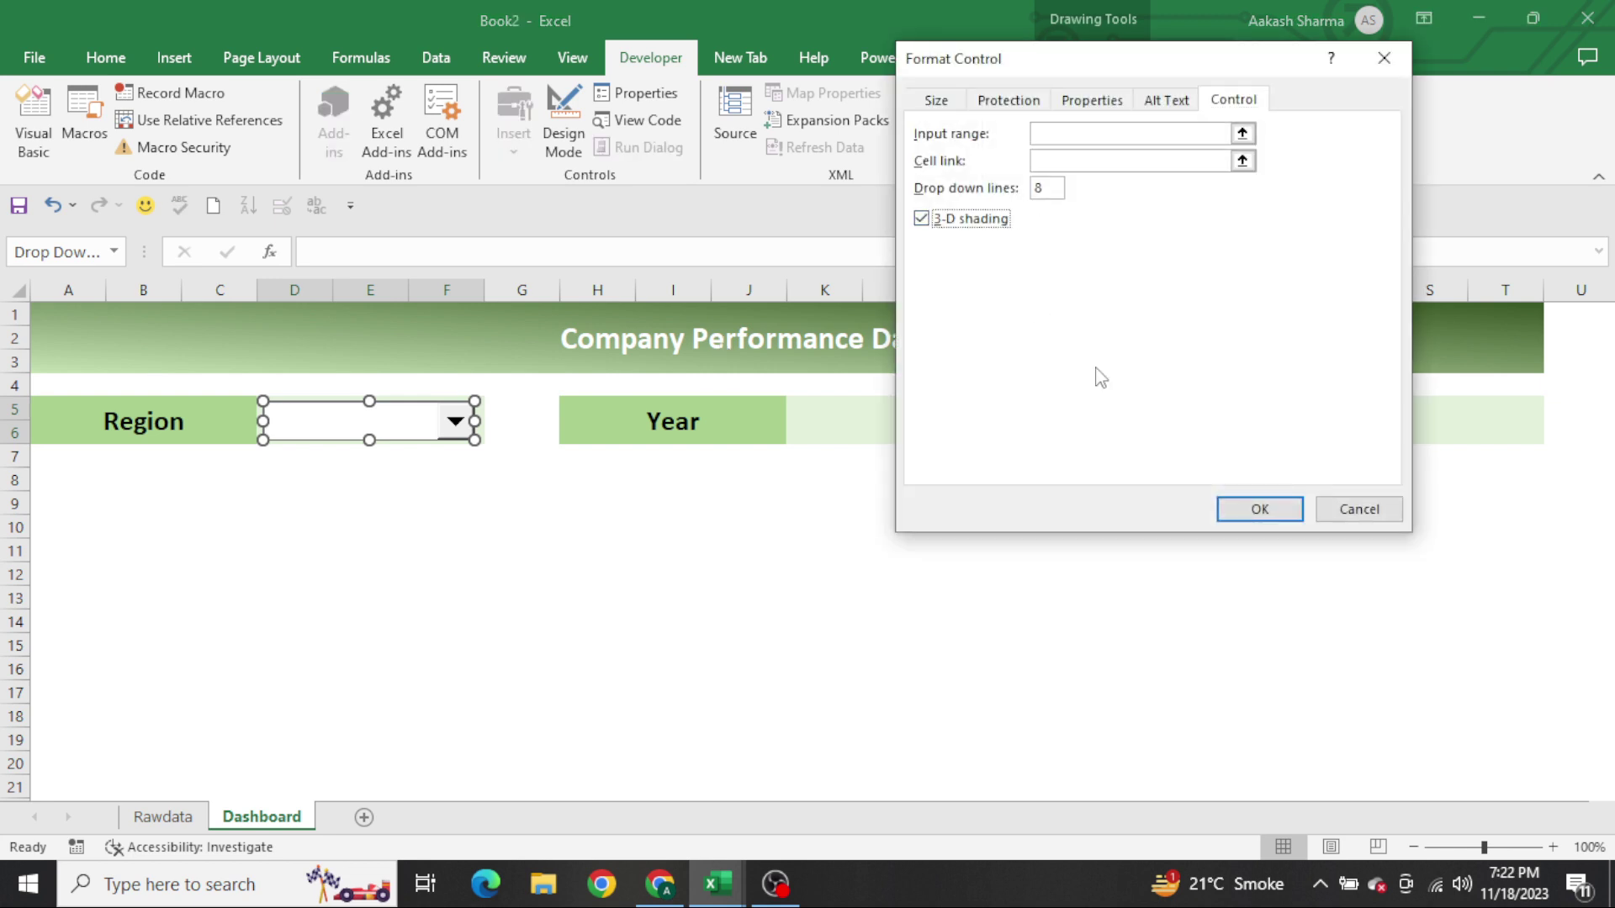
{"action": "left_click", "coordinate": [1233, 507]}
{"action": "left_click", "coordinate": [620, 524]}
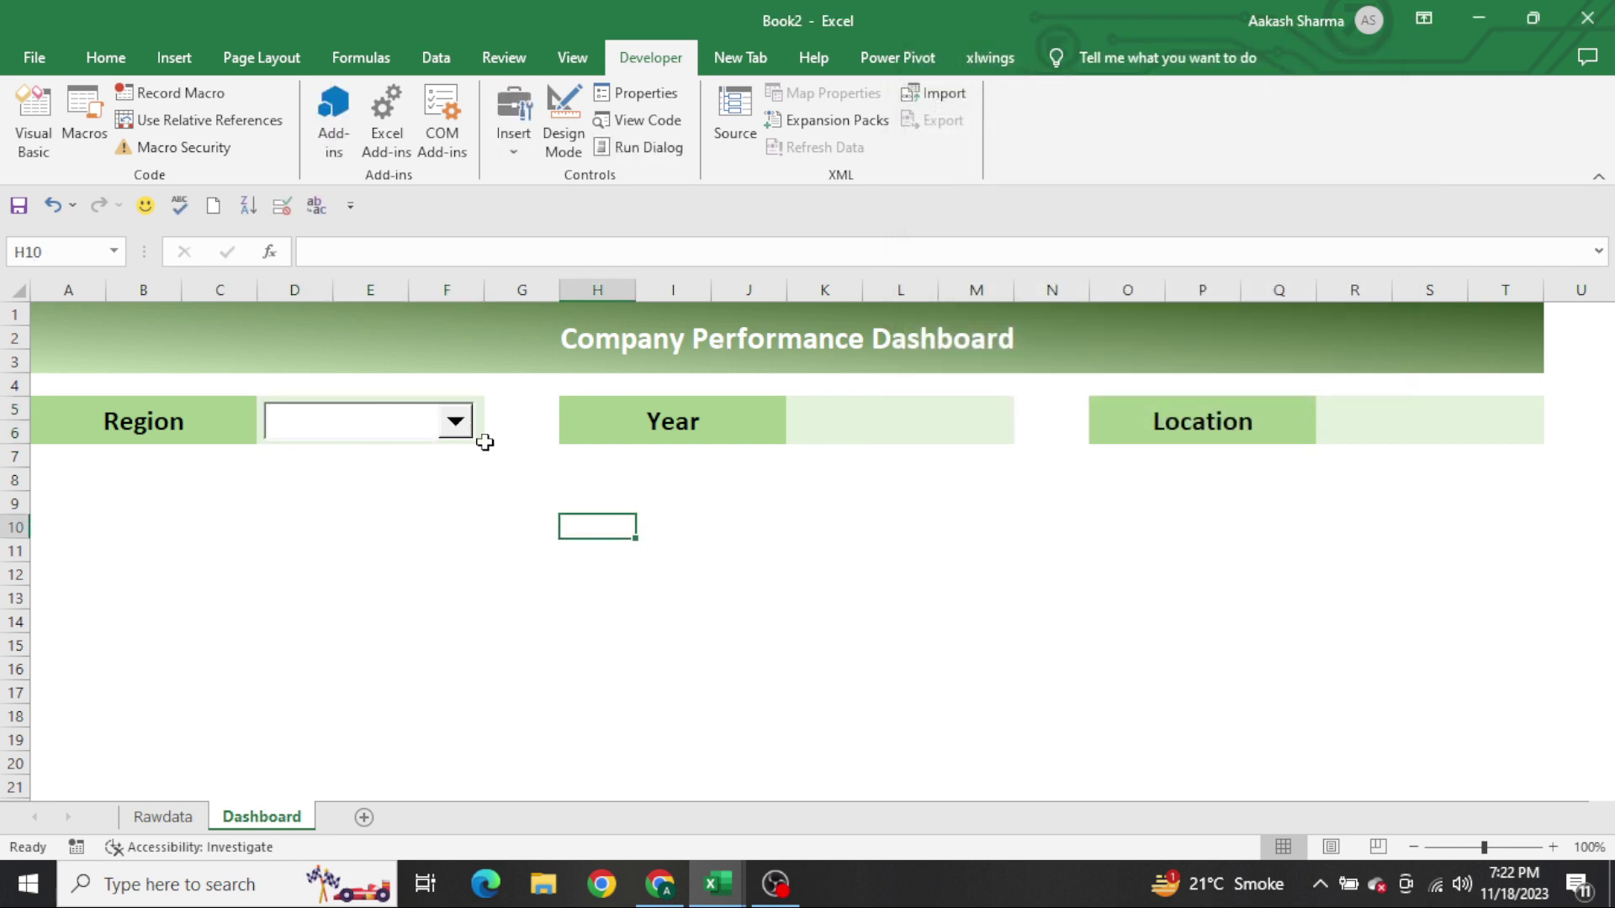
Duplicate the Region combo box twice and place the copies in the value cells beside Year and Location
{"action": "right_click", "coordinate": [405, 416]}
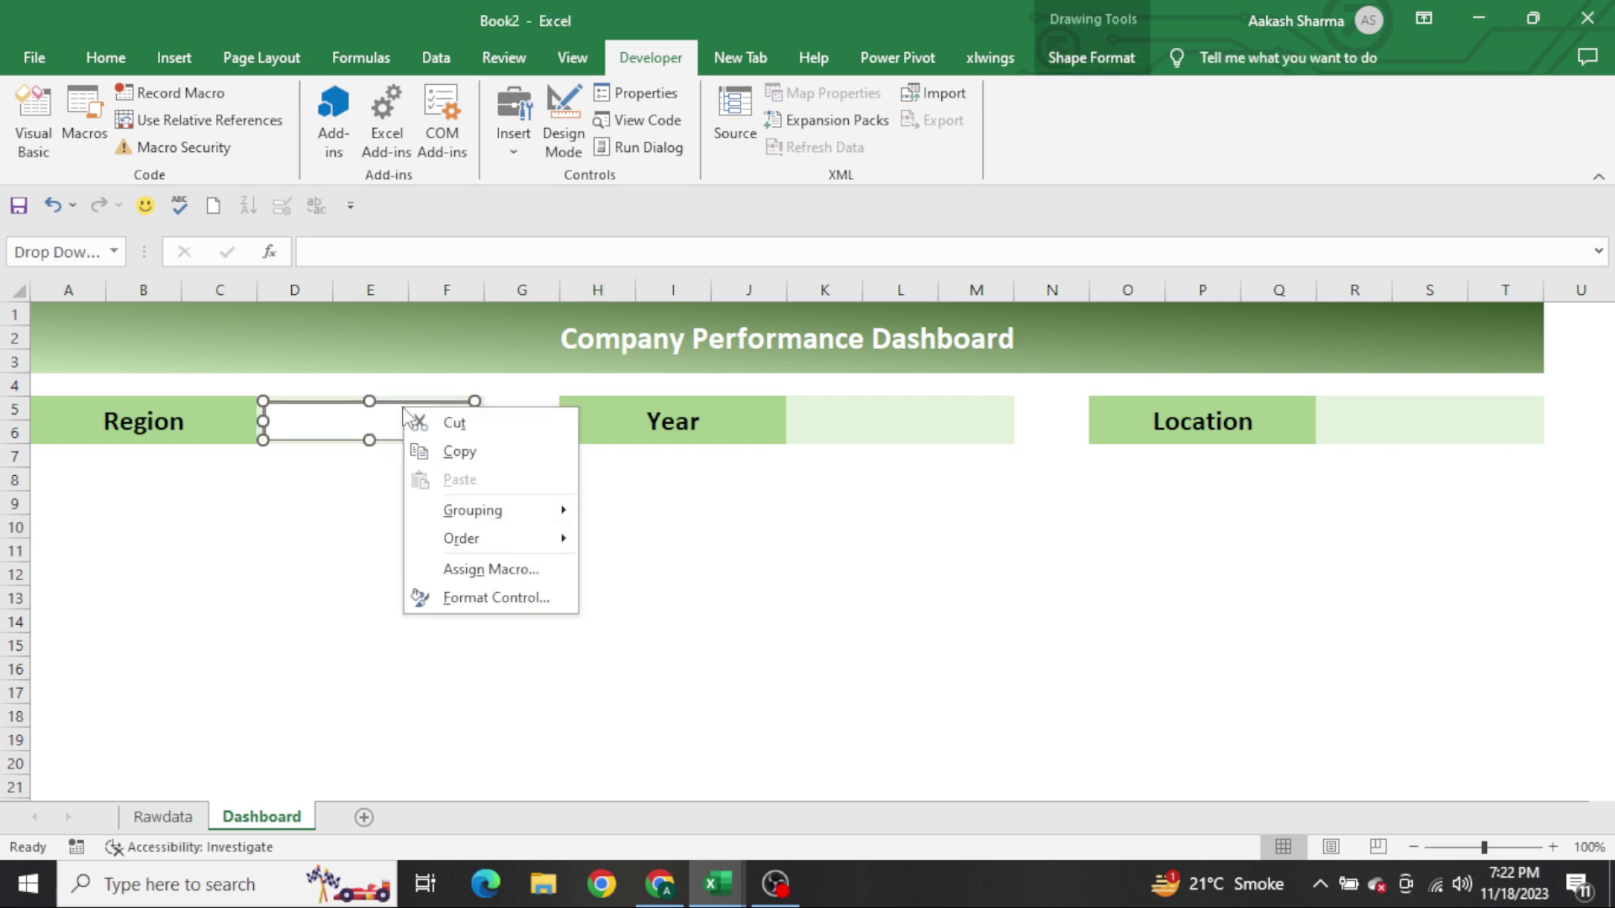
{"action": "key", "text": "Escape"}
{"action": "key", "text": "ctrl+d"}
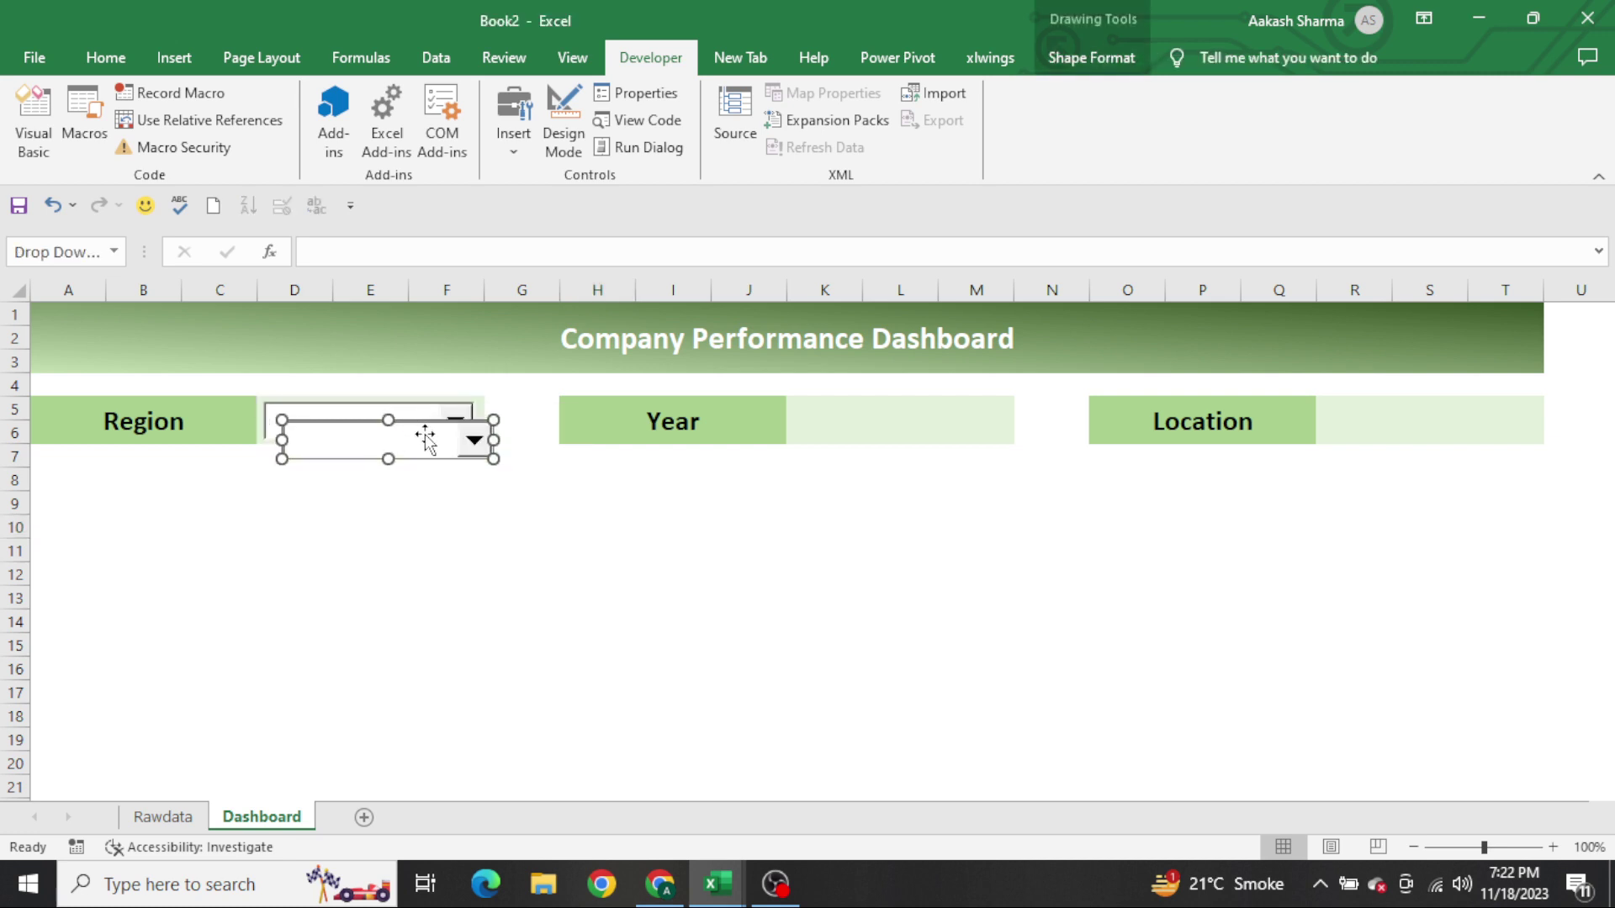
{"action": "left_click_drag", "start_coordinate": [425, 438], "coordinate": [1463, 414]}
{"action": "key", "text": "ctrl+d"}
{"action": "left_click", "coordinate": [1252, 537]}
{"action": "key", "text": "Home"}
{"action": "key", "text": "Up"}
{"action": "key", "text": "Up"}
{"action": "key", "text": "Up"}
{"action": "key", "text": "Up"}
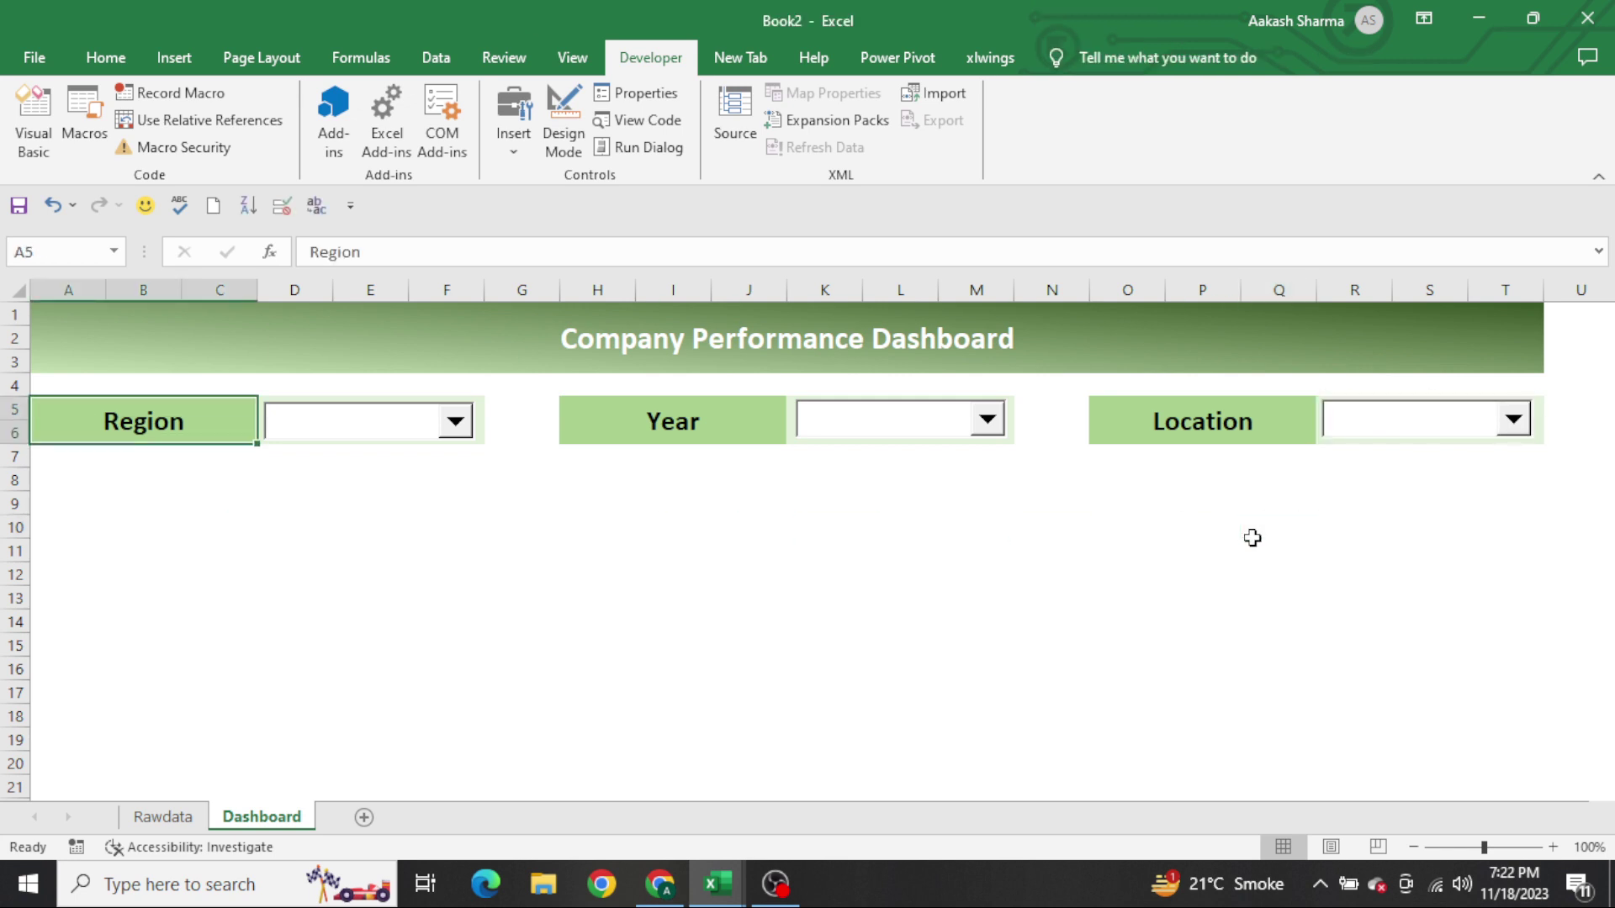
Insert a new worksheet before Dashboard and name it Support
{"action": "key", "text": "ctrl+Page_Up"}
{"action": "key", "text": "ctrl+Page_Down"}
{"action": "key", "text": "shift+F11"}
{"action": "key", "text": "alt+h"}
{"action": "type", "text": "orSupport"}
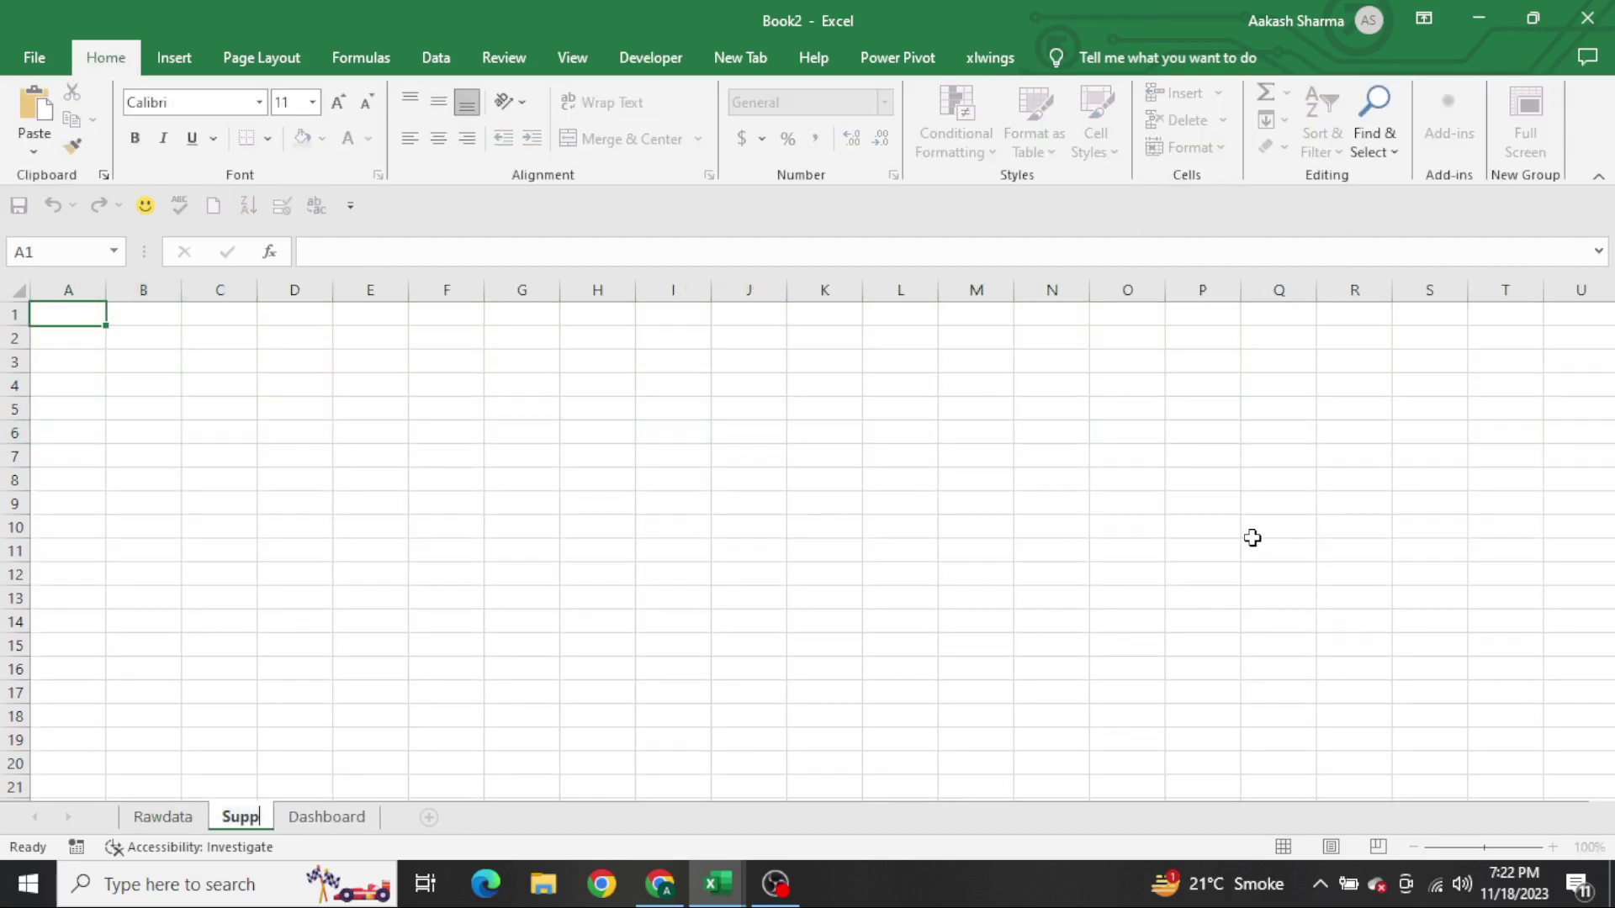
{"action": "key", "text": "Return"}
Copy the whole Region column from the Rawdata sheet and paste it at A1 of the Support sheet
{"action": "key", "text": "ctrl+Page_Up"}
{"action": "key", "text": "ctrl+shift+Down"}
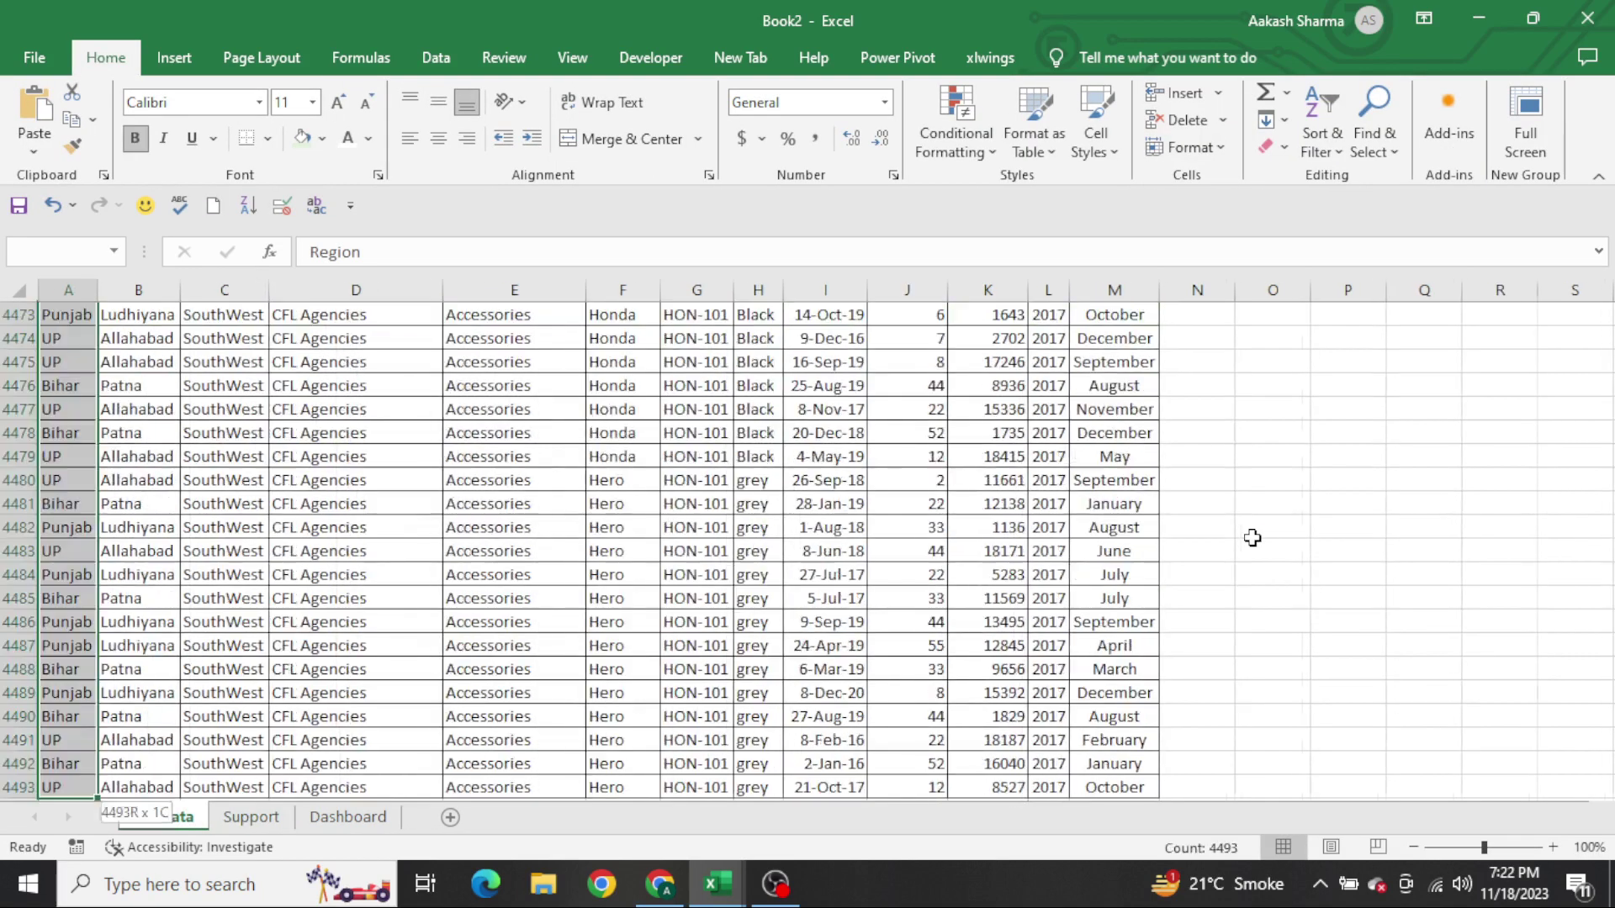
{"action": "key", "text": "ctrl+c"}
{"action": "key", "text": "ctrl+Page_Down"}
{"action": "key", "text": "ctrl+v"}
Remove the duplicate values from the pasted Region column on the Support sheet
{"action": "key", "text": "alt+a"}
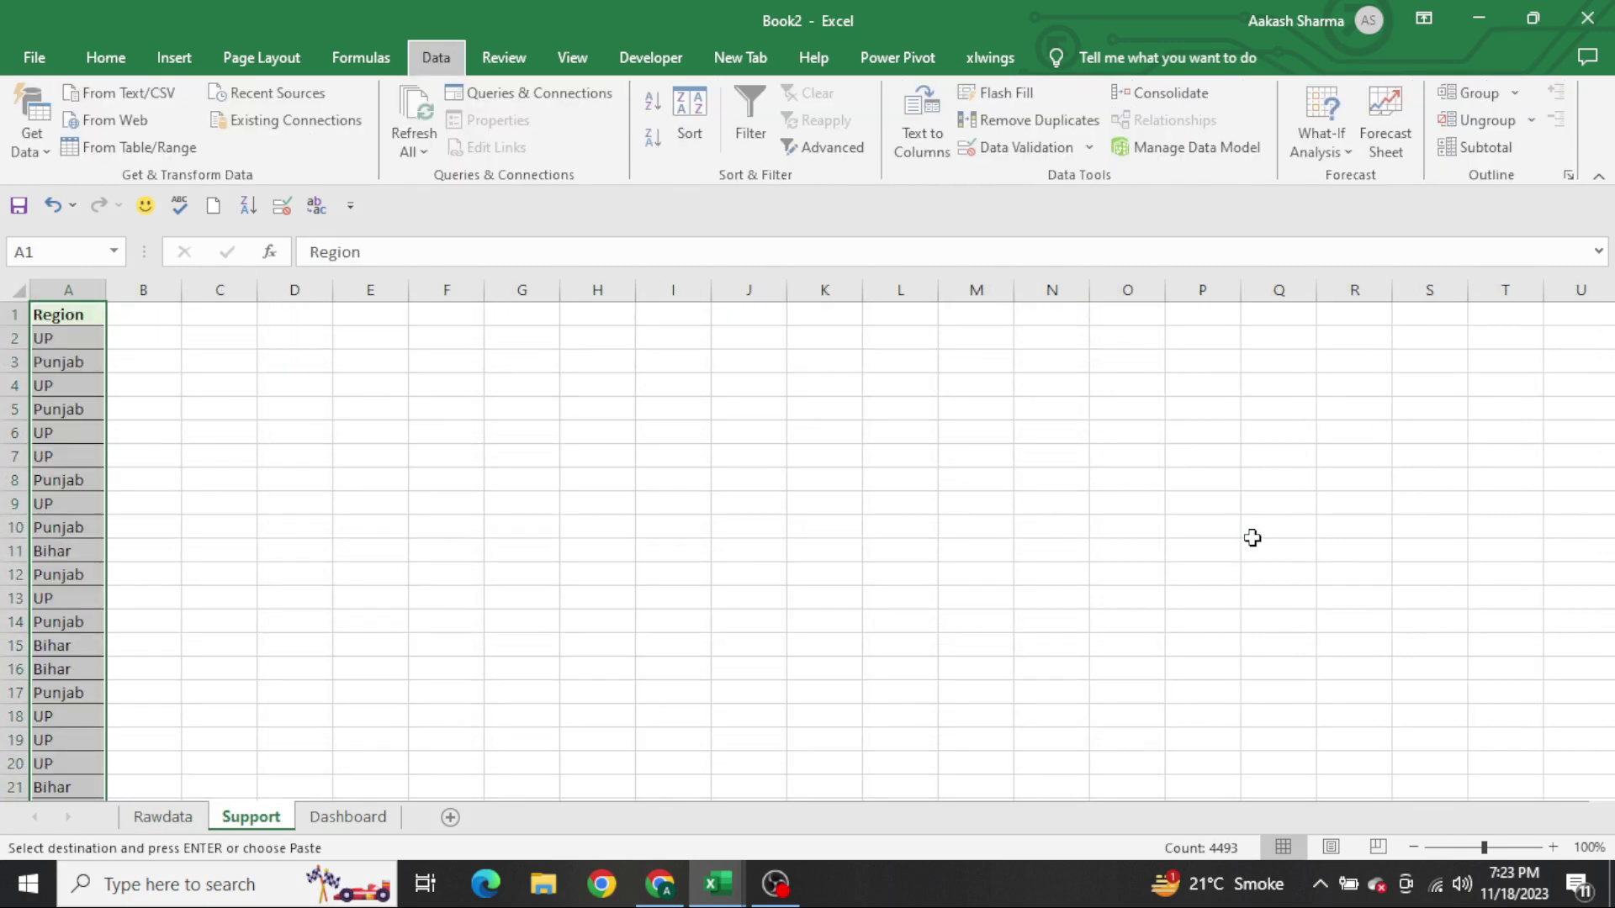
{"action": "key", "text": "Return"}
{"action": "key", "text": "alt+a"}
{"action": "key", "text": "m"}
{"action": "key", "text": "Return"}
{"action": "key", "text": "Return"}
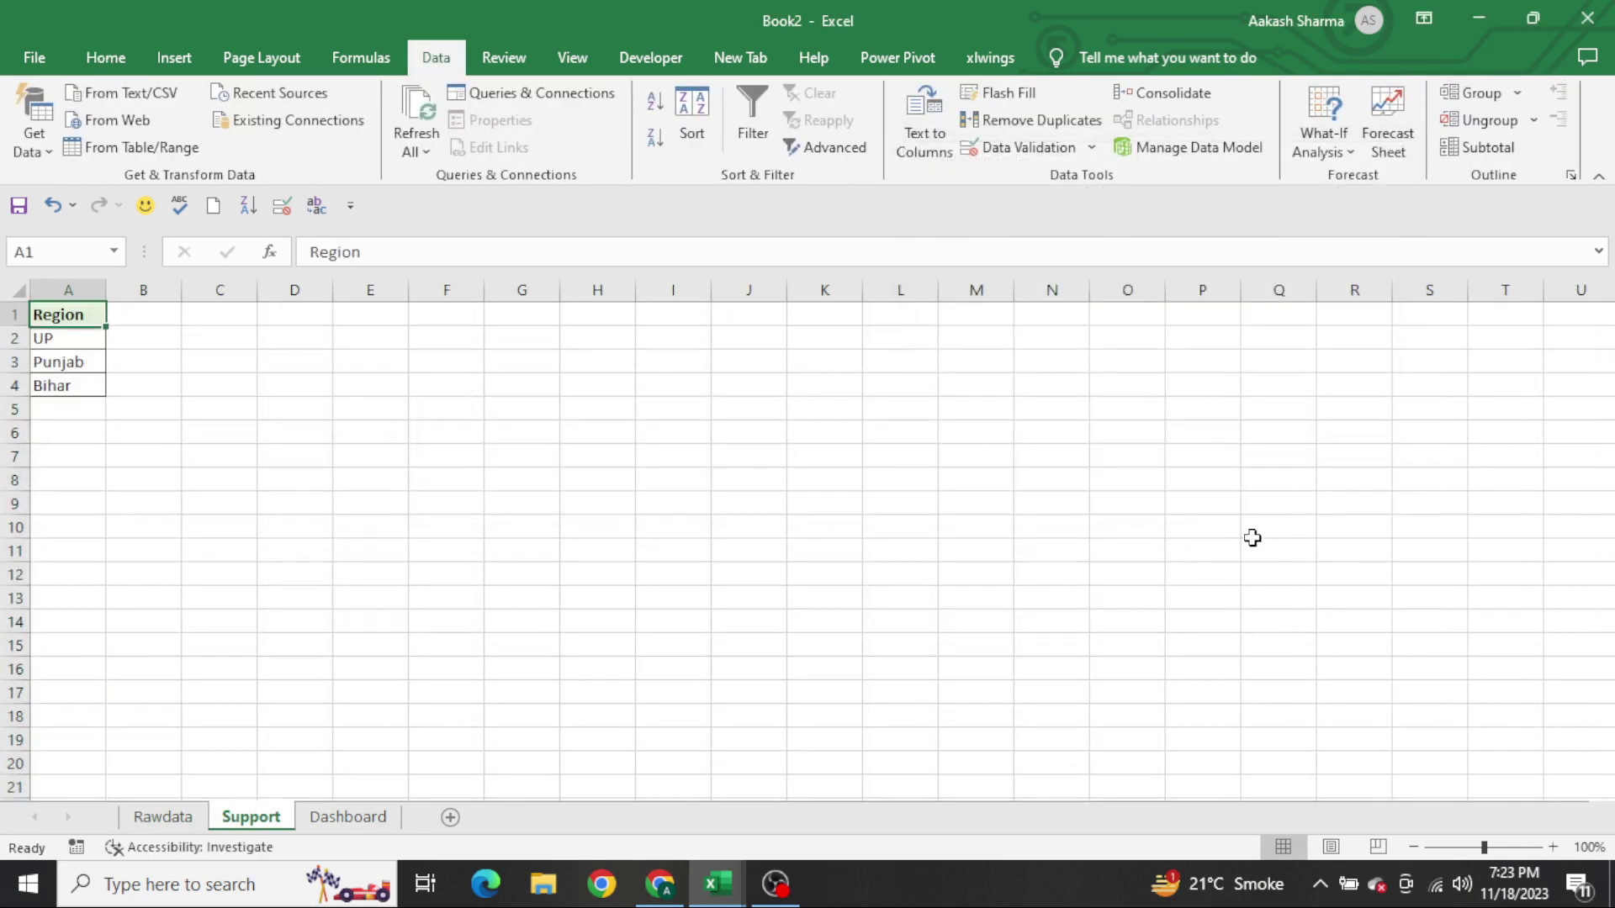
Copy the whole Location column from the Rawdata sheet and paste it at C1 of the Support sheet
{"action": "key", "text": "ctrl+Page_Up"}
{"action": "key", "text": "Right"}
{"action": "key", "text": "ctrl+shift+Down"}
{"action": "key", "text": "ctrl+c"}
{"action": "key", "text": "ctrl+Page_Down"}
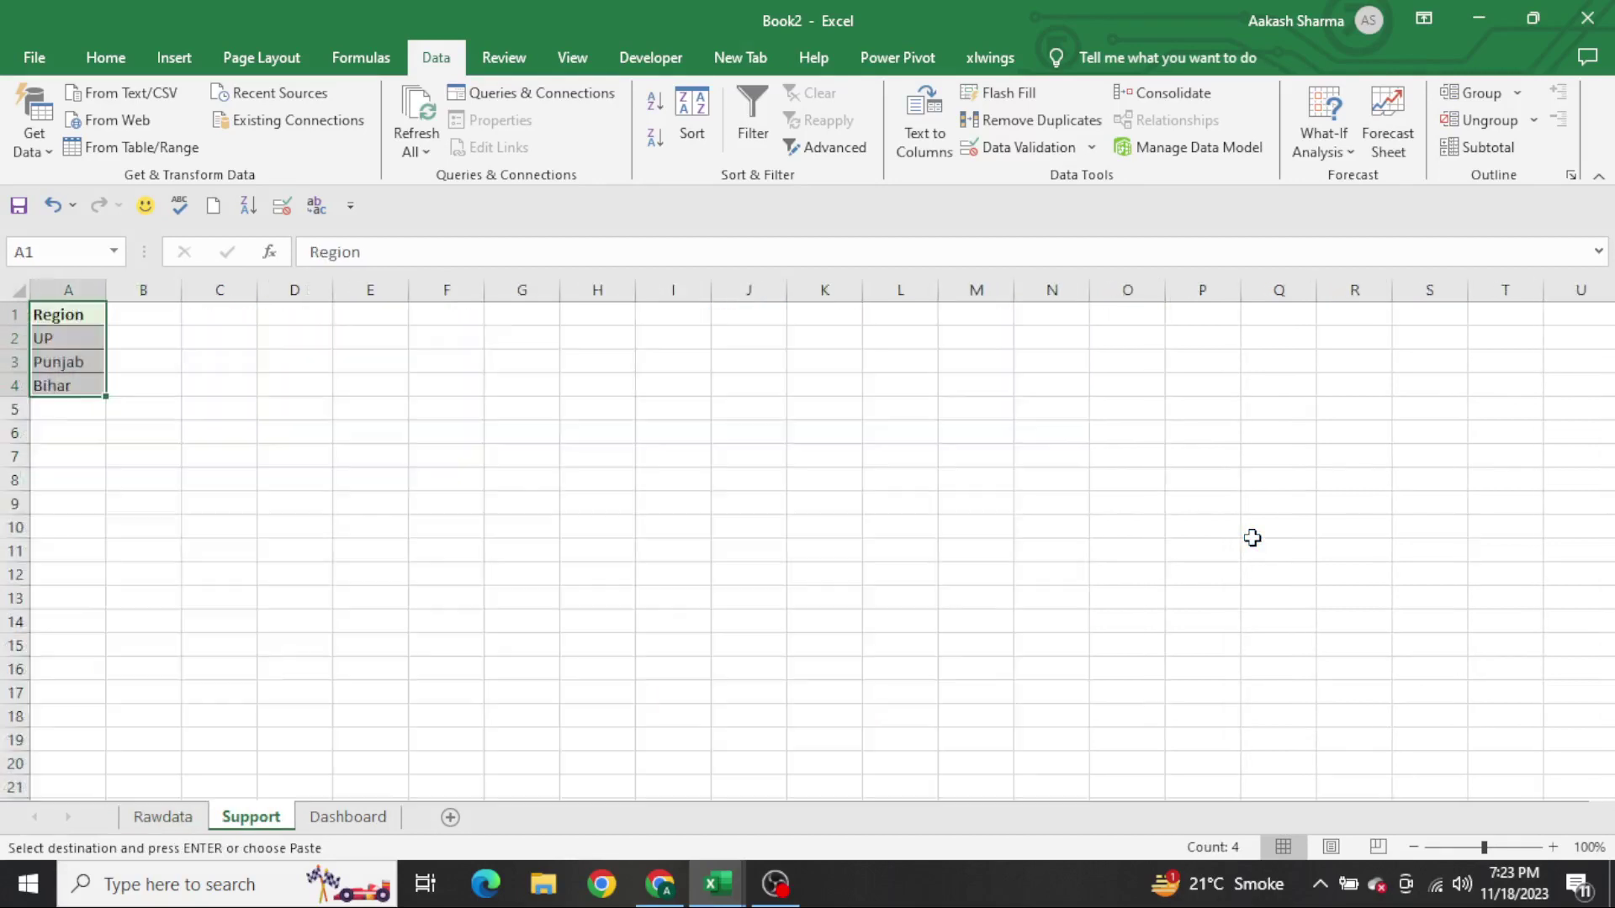
{"action": "key", "text": "Right"}
{"action": "key", "text": "Right"}
{"action": "key", "text": "ctrl+v"}
Remove the duplicate values from the pasted Location column, treating the first row as its header
{"action": "key", "text": "alt+a"}
{"action": "key", "text": "m"}
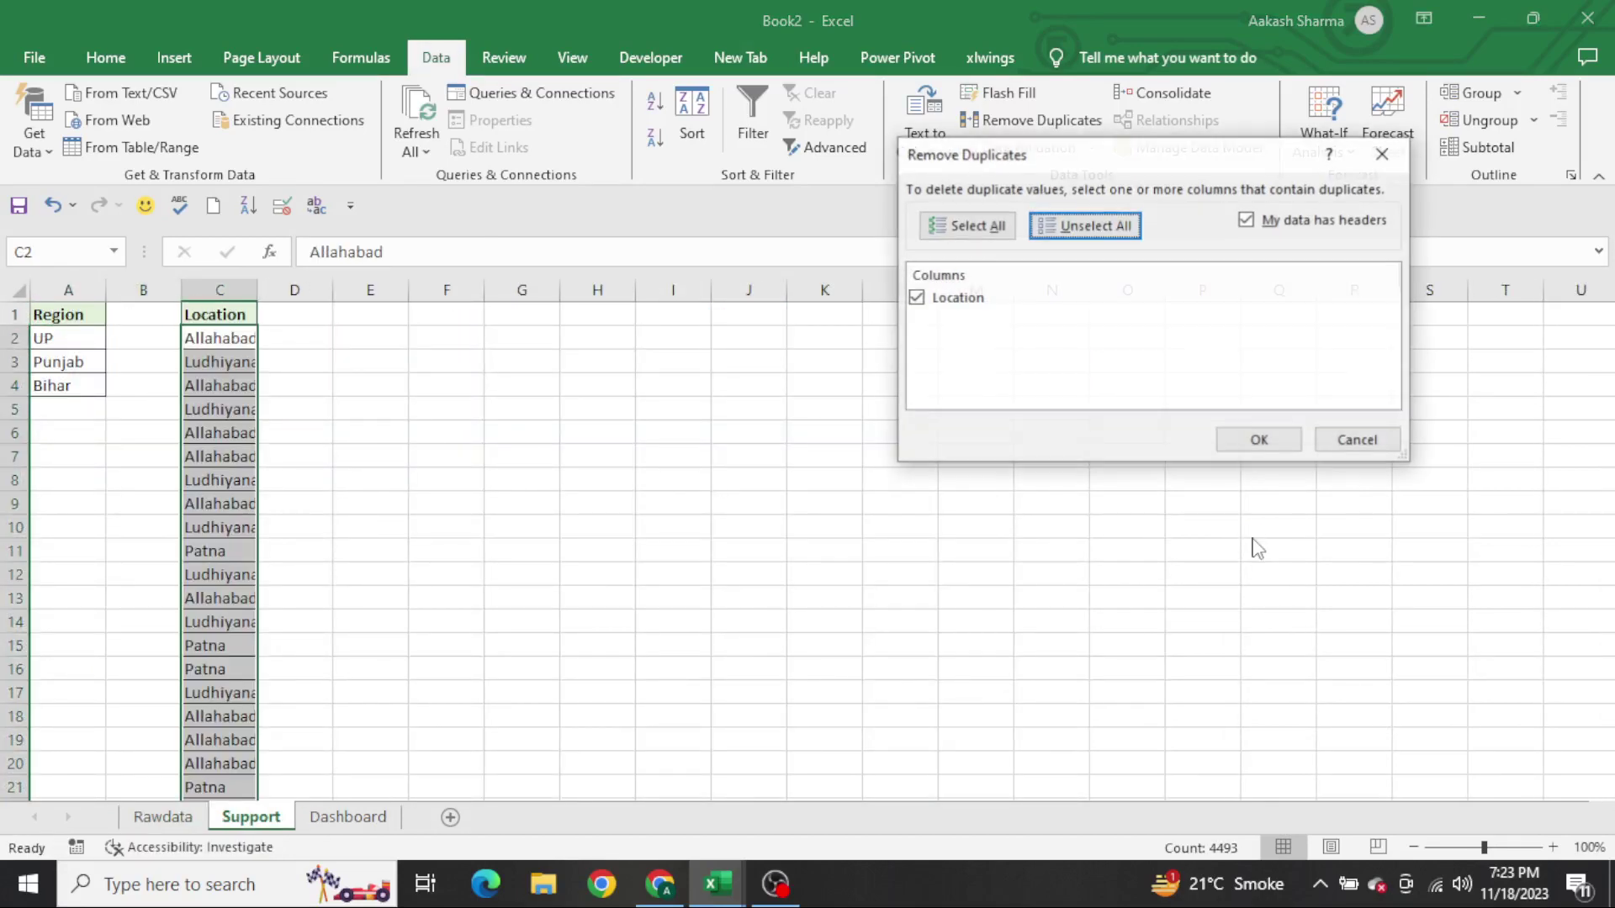
{"action": "key", "text": "Return"}
{"action": "key", "text": "Return"}
Copy the whole Year column from the Rawdata sheet and paste it at E1 of the Support sheet
{"action": "key", "text": "ctrl+Page_Up"}
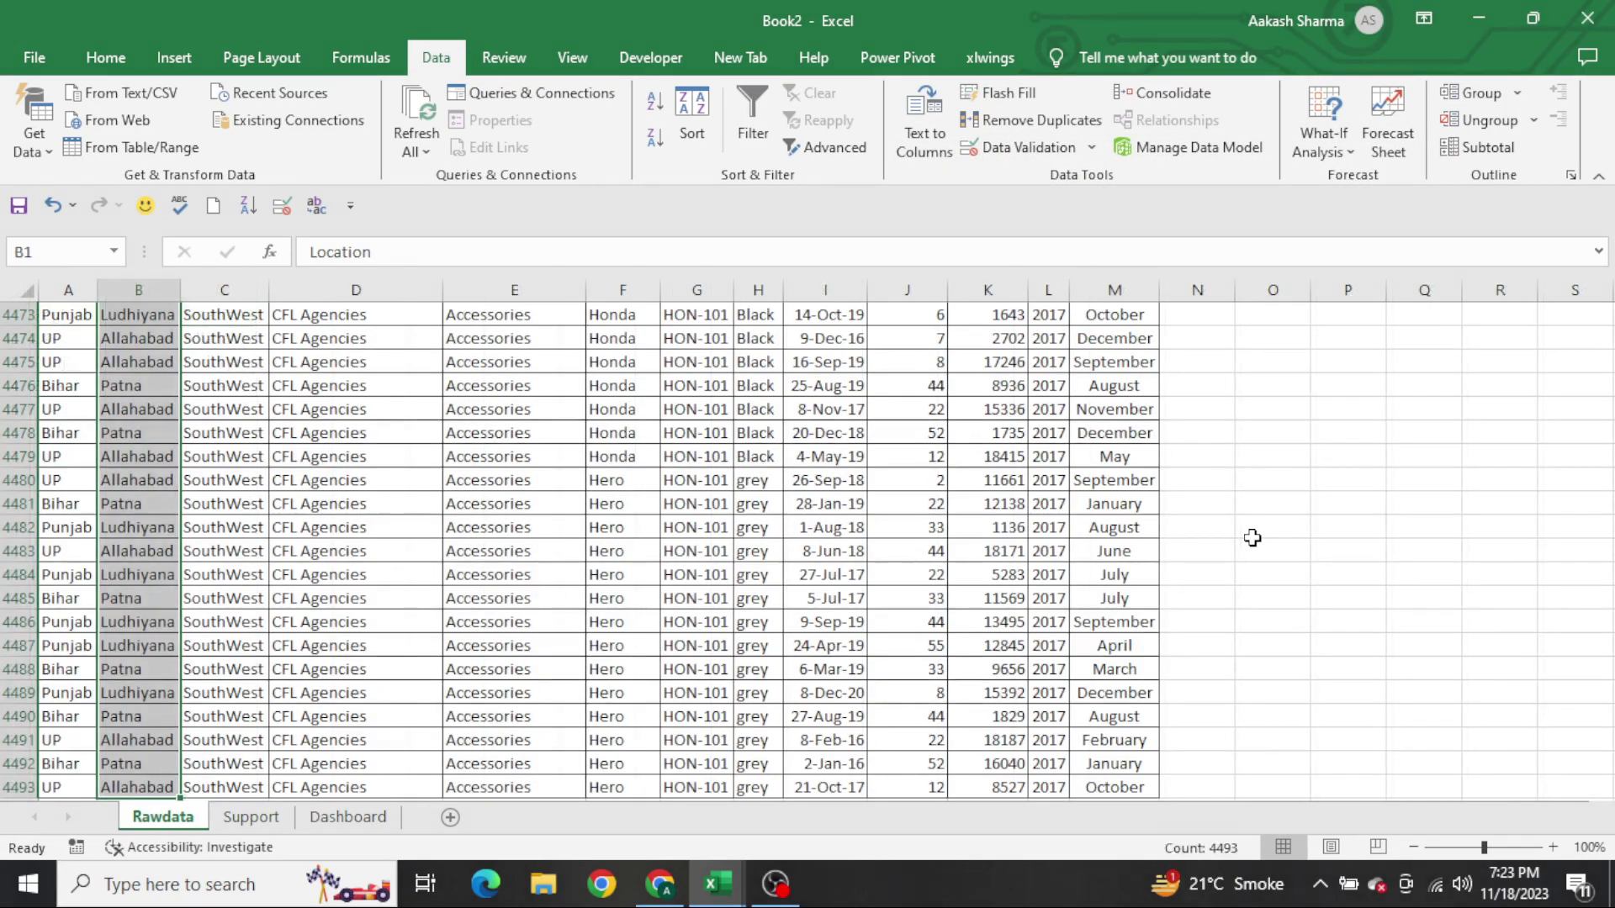
{"action": "key", "text": "ctrl+Right"}
{"action": "key", "text": "Left"}
{"action": "key", "text": "ctrl+shift+Down"}
{"action": "key", "text": "ctrl+c"}
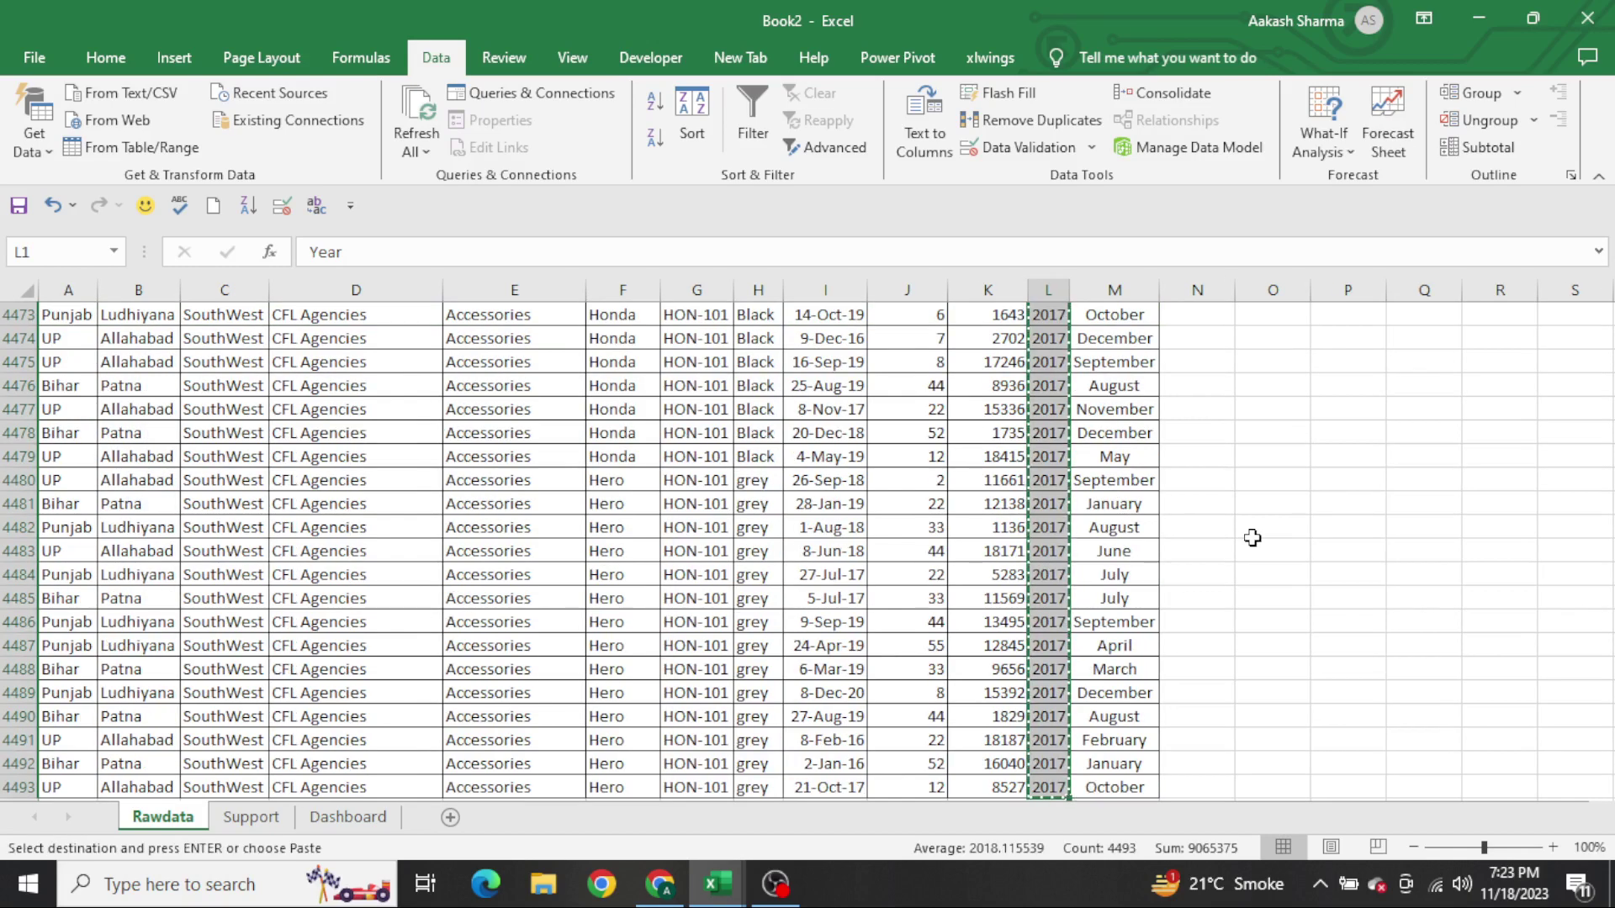
{"action": "key", "text": "ctrl+Page_Down"}
{"action": "key", "text": "ctrl+Page_Down"}
{"action": "key", "text": "ctrl+Page_Up"}
{"action": "key", "text": "Right"}
{"action": "key", "text": "Right"}
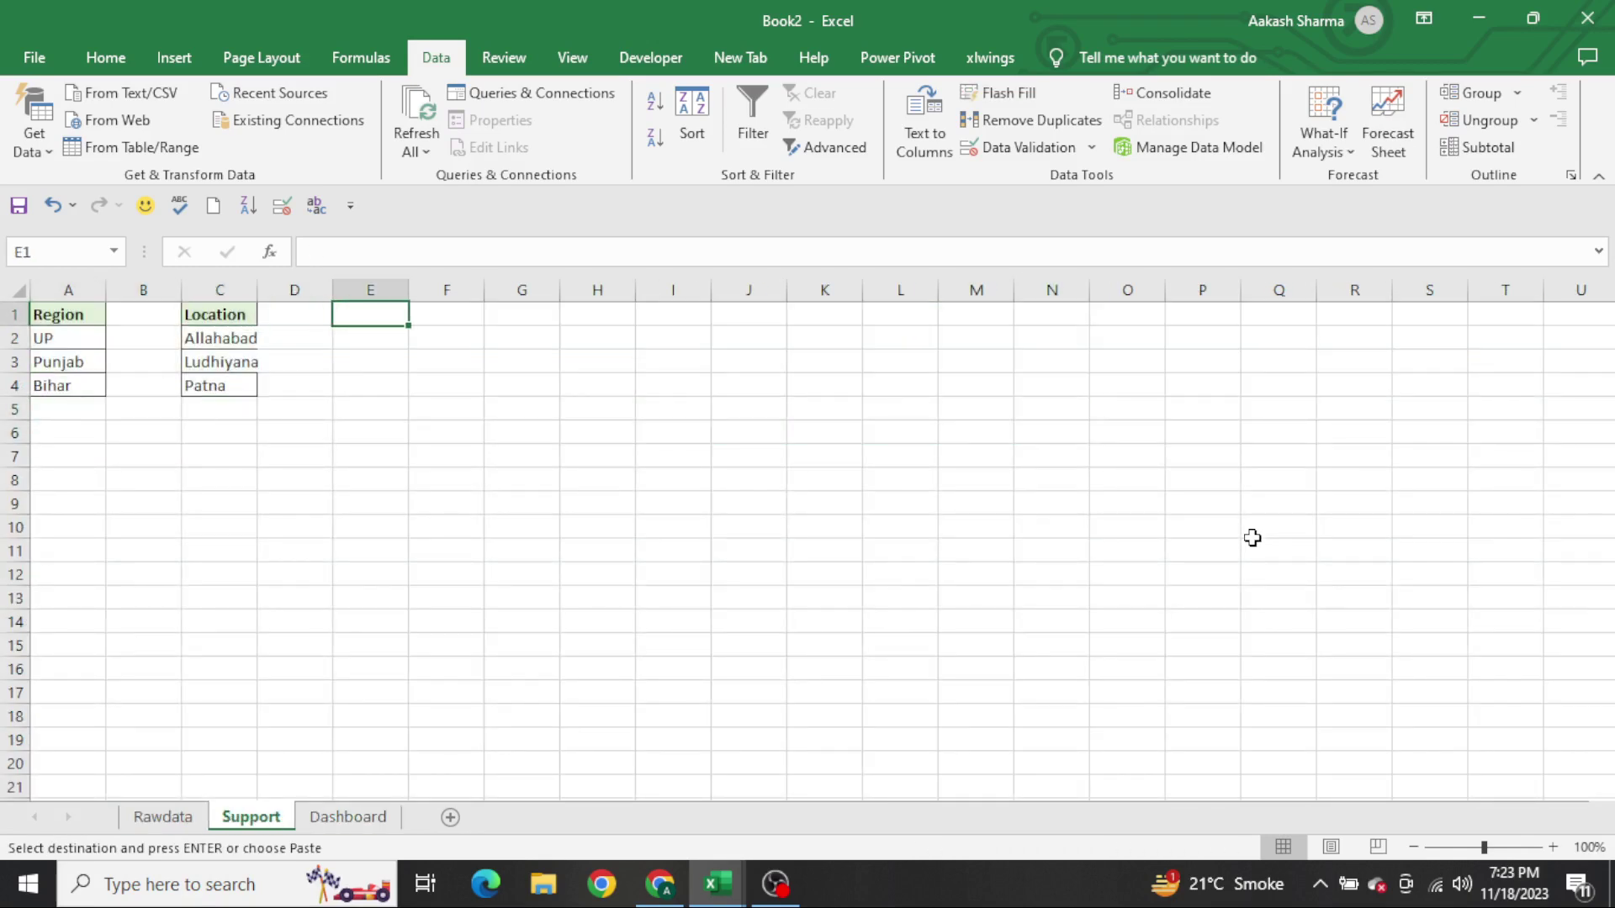
{"action": "key", "text": "ctrl+v"}
{"action": "key", "text": "Escape"}
Copy the Rawdata Year column again and paste it as values only over the Year column at E1 of Support
{"action": "key", "text": "ctrl+Page_Up"}
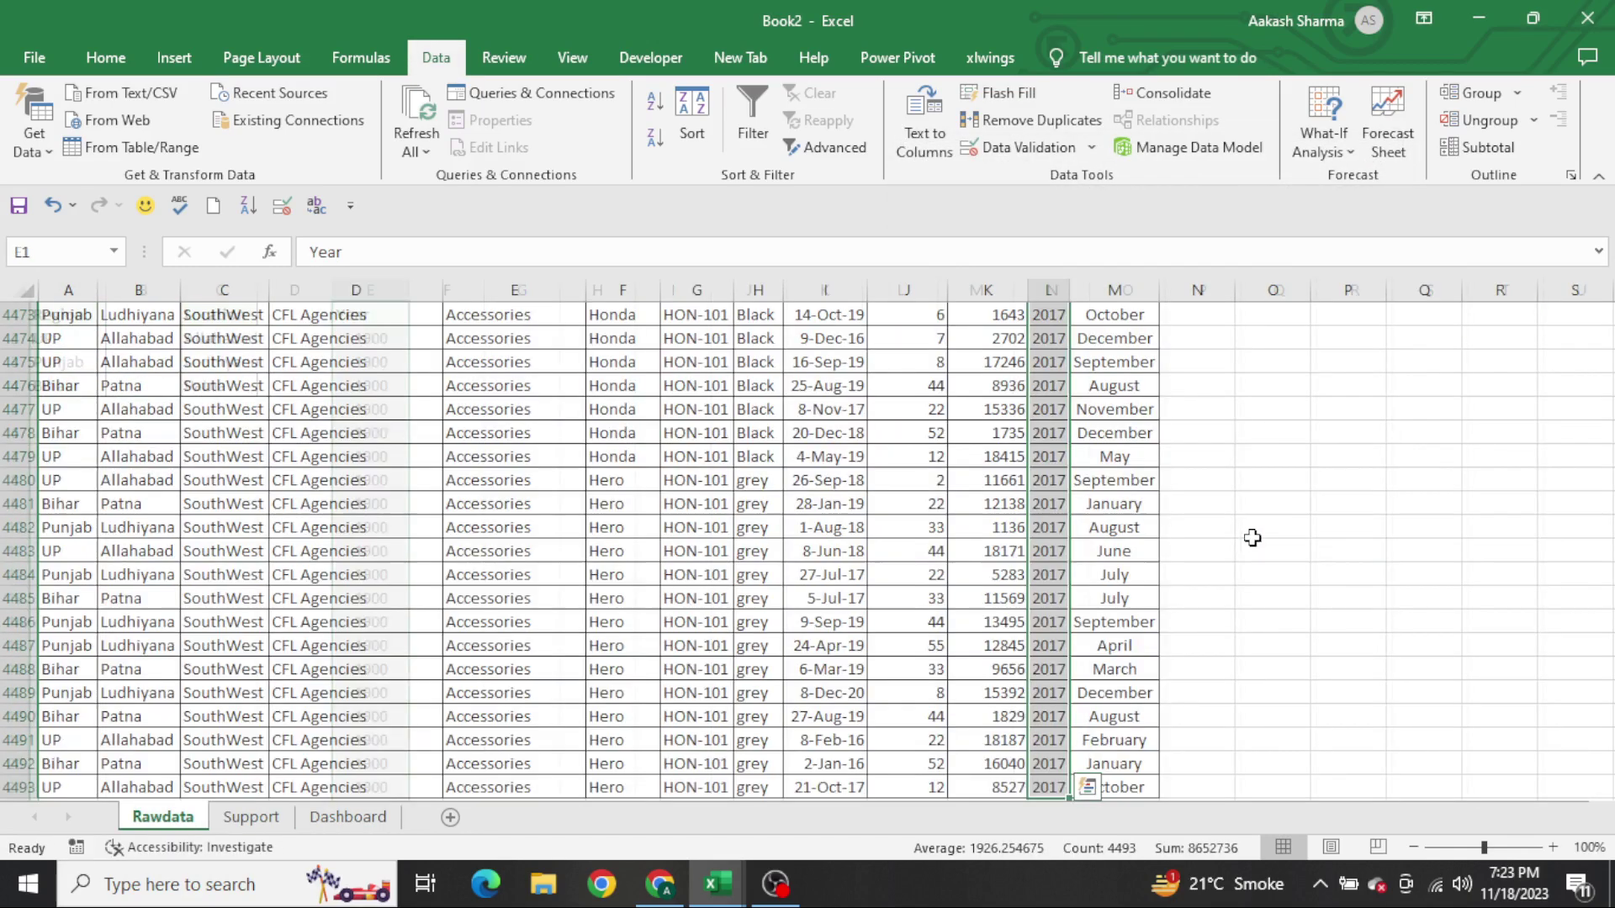
{"action": "key", "text": "ctrl+c"}
{"action": "key", "text": "ctrl+Page_Down"}
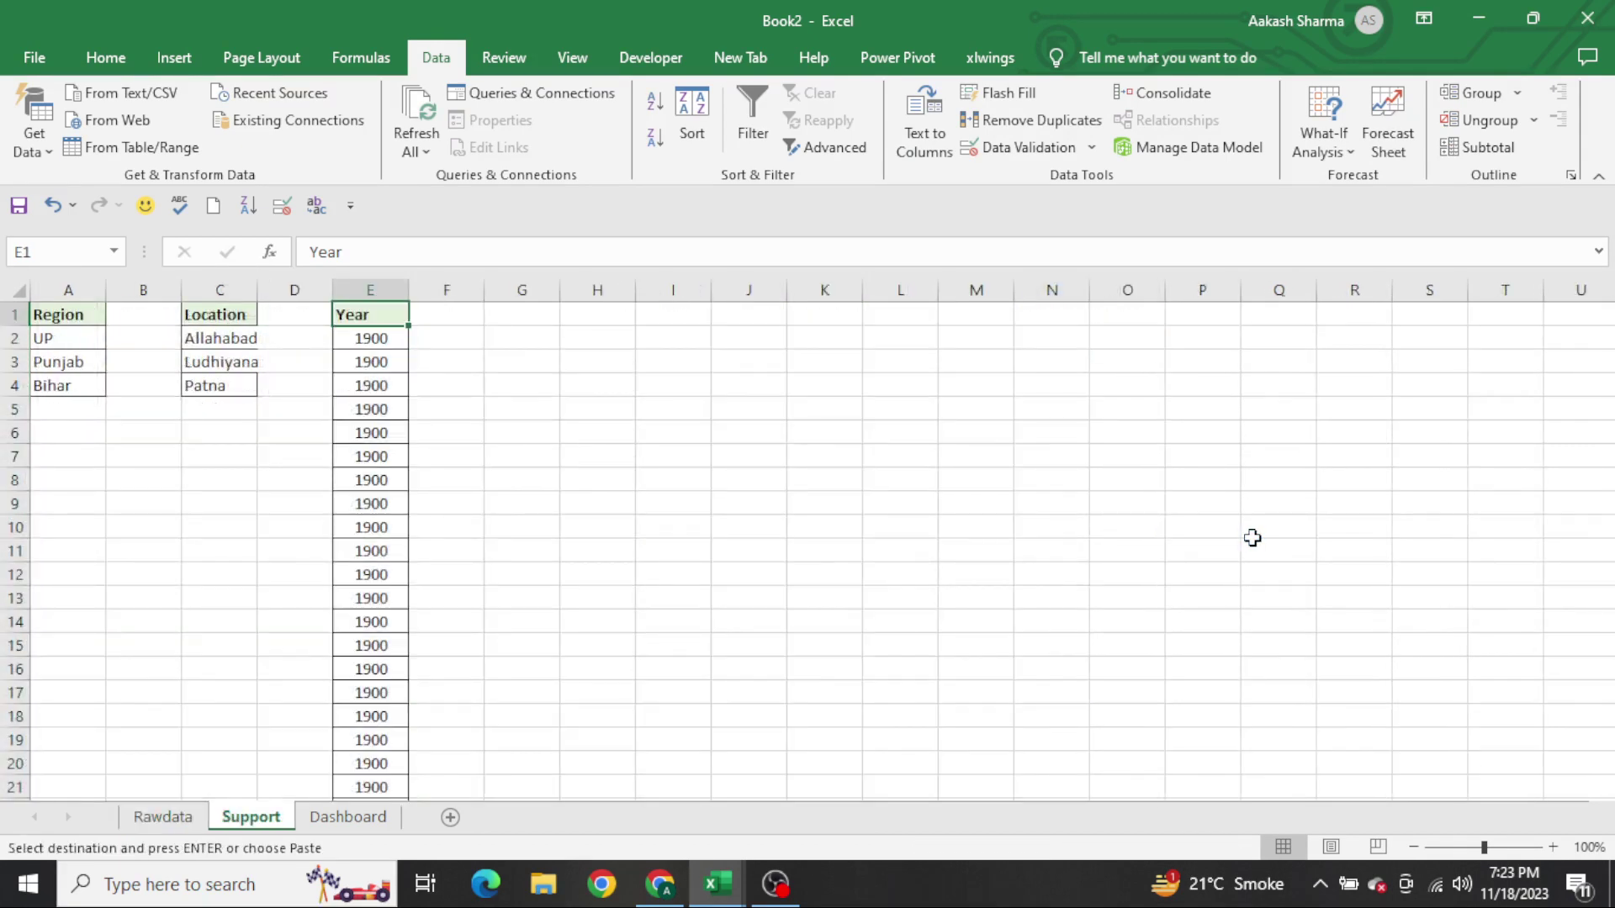
{"action": "key", "text": "ctrl+alt+v"}
{"action": "key", "text": "Return"}
Remove the duplicate values from the Year column in E, treating the first row as its header
{"action": "key", "text": "alt+a+m"}
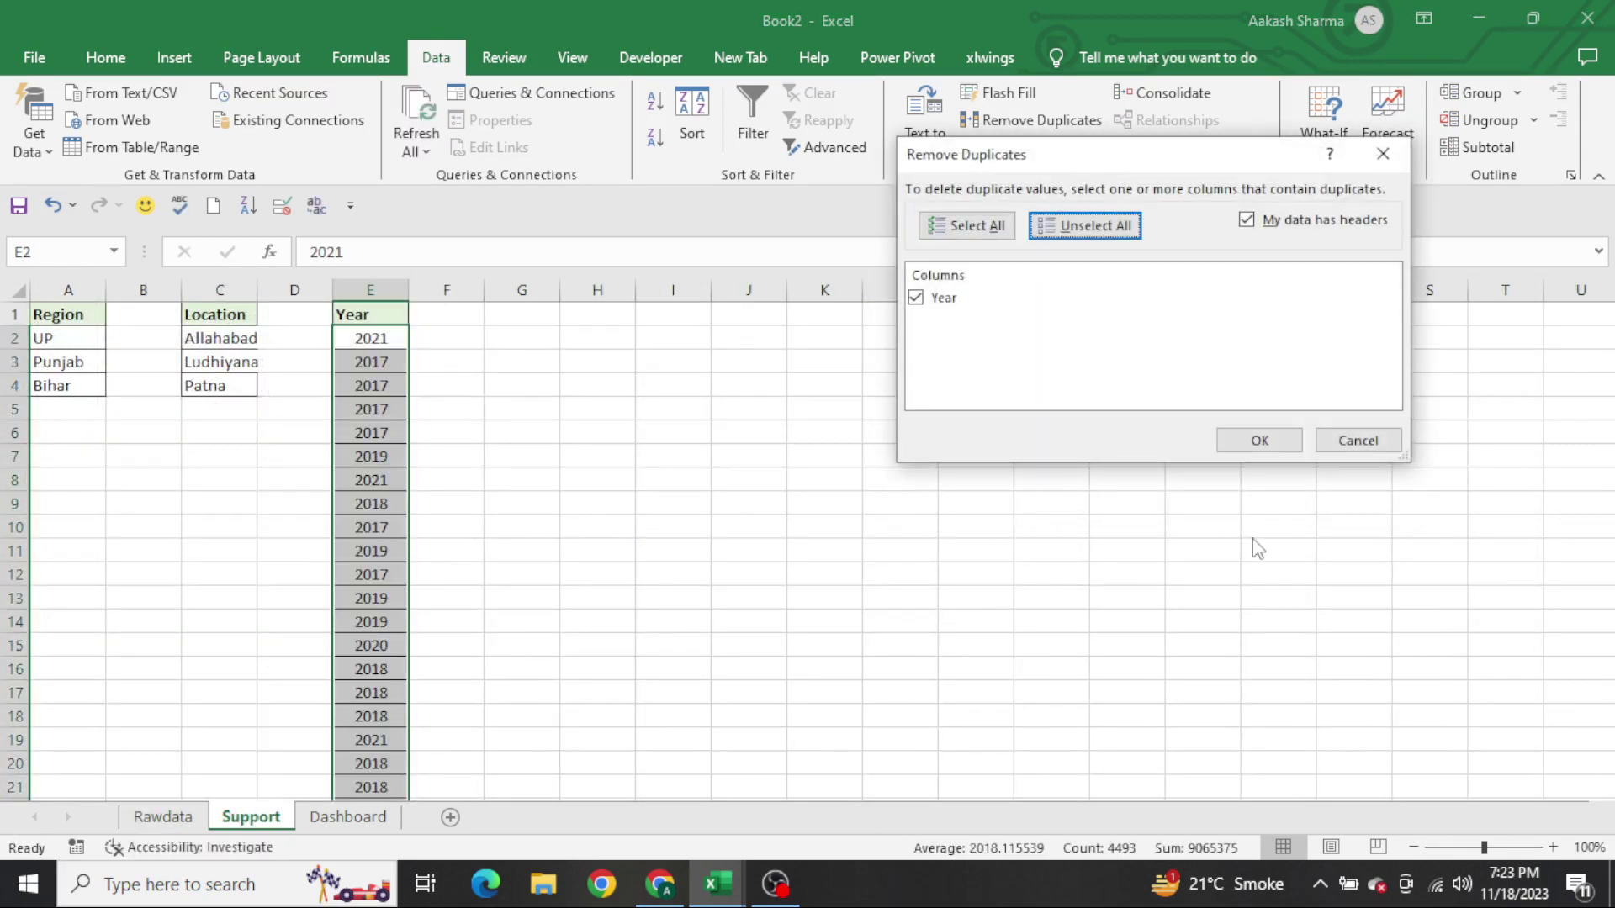
{"action": "key", "text": "Return"}
{"action": "key", "text": "Return"}
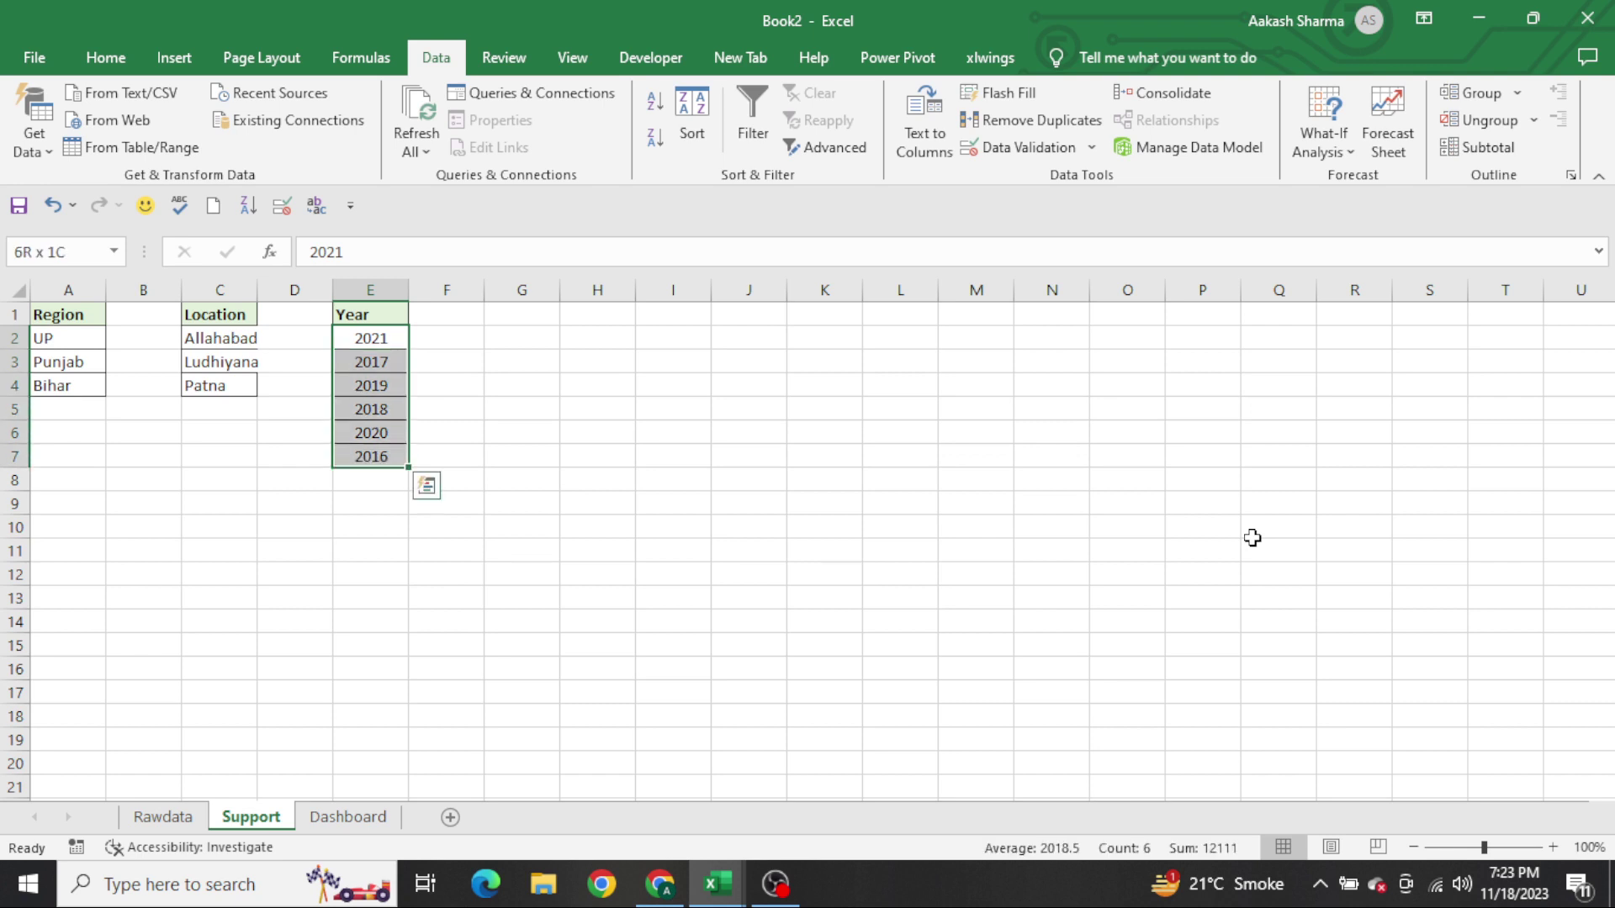
Clear the years below the Year header on Support and enter 2016 in E2
{"action": "key", "text": "shift+BackSpace"}
{"action": "key", "text": "ctrl+shift+Down"}
{"action": "key", "text": "Delete"}
{"action": "key", "text": "shift+BackSpace"}
{"action": "type", "text": "20"}
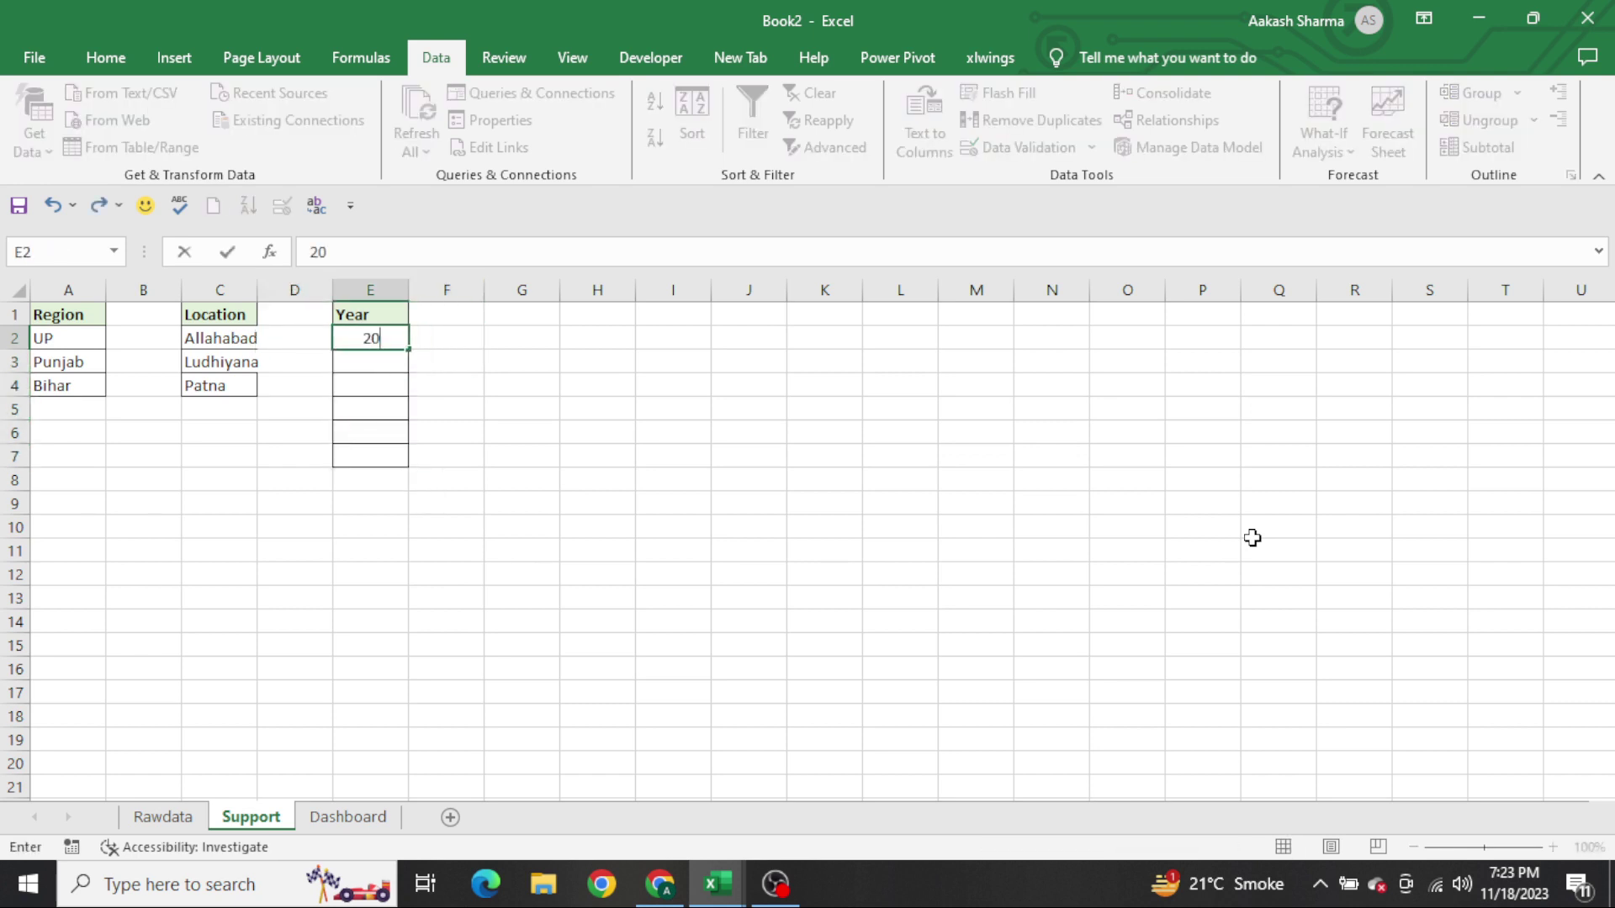
{"action": "type", "text": "16"}
{"action": "key", "text": "Return"}
Enter =E2+1 in E3 and fill the formula down through E16
{"action": "type", "text": "=E2+1"}
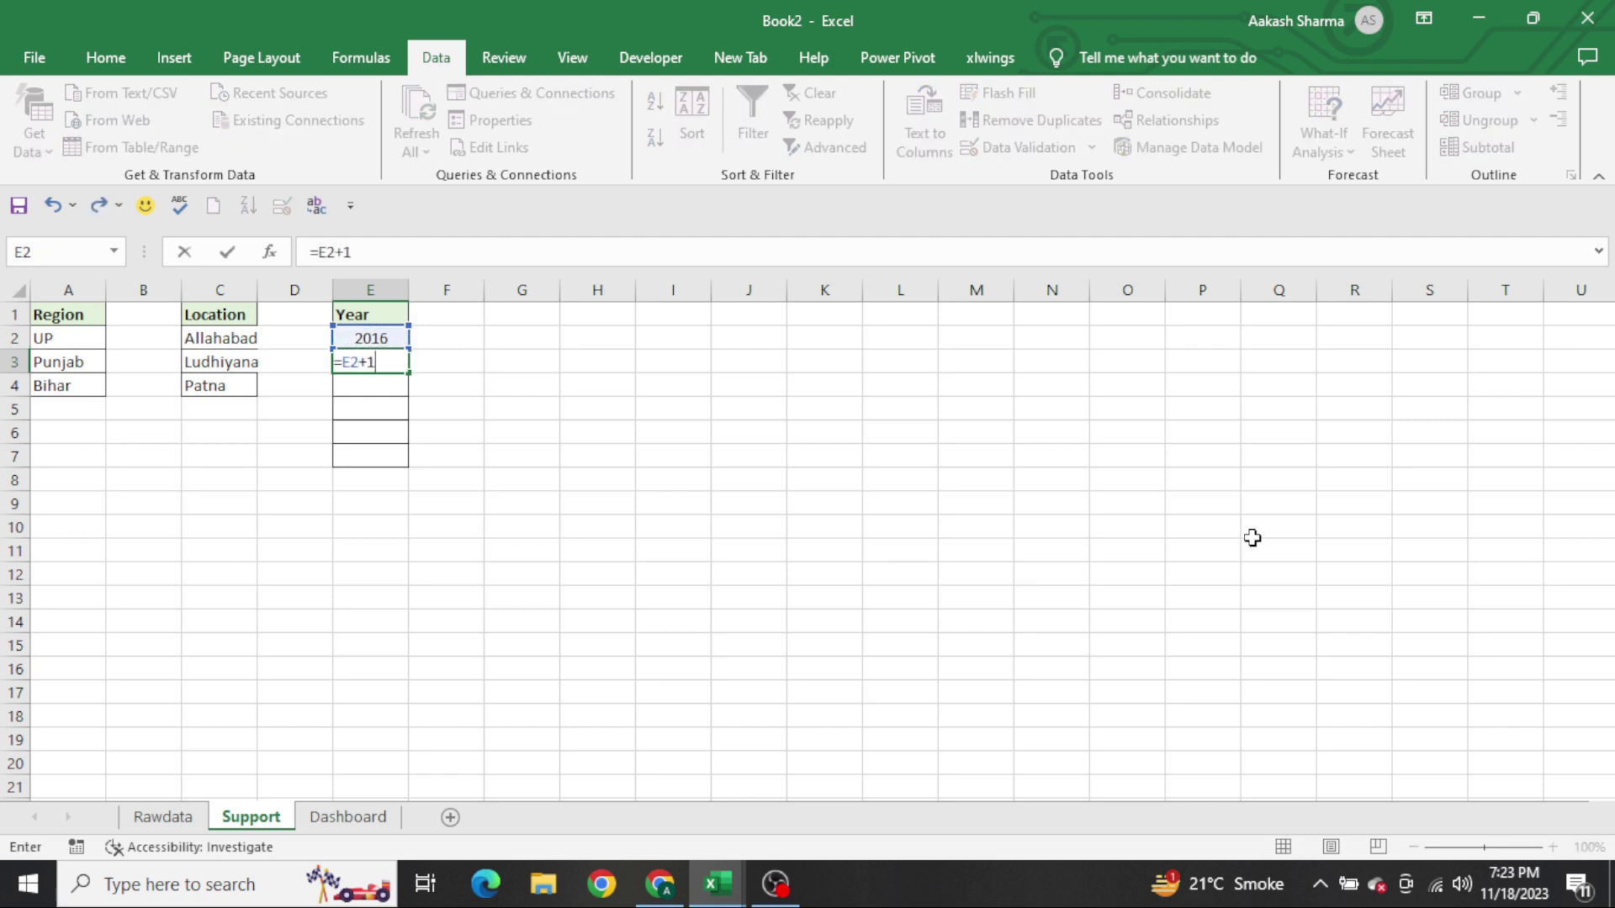
{"action": "key", "text": "ctrl+Return"}
{"action": "key", "text": "shift+Down"}
{"action": "key", "text": "shift+Down"}
{"action": "key", "text": "shift+Down"}
{"action": "key", "text": "shift+Down"}
{"action": "key", "text": "shift+Down"}
{"action": "key", "text": "shift+Down"}
{"action": "key", "text": "shift+Down"}
{"action": "key", "text": "shift+Down"}
{"action": "key", "text": "shift+Down"}
{"action": "key", "text": "shift+Down"}
{"action": "key", "text": "shift+Down"}
{"action": "key", "text": "shift+Down"}
{"action": "key", "text": "shift+Down"}
{"action": "key", "text": "ctrl+d"}
{"action": "key", "text": "ctrl+Up"}
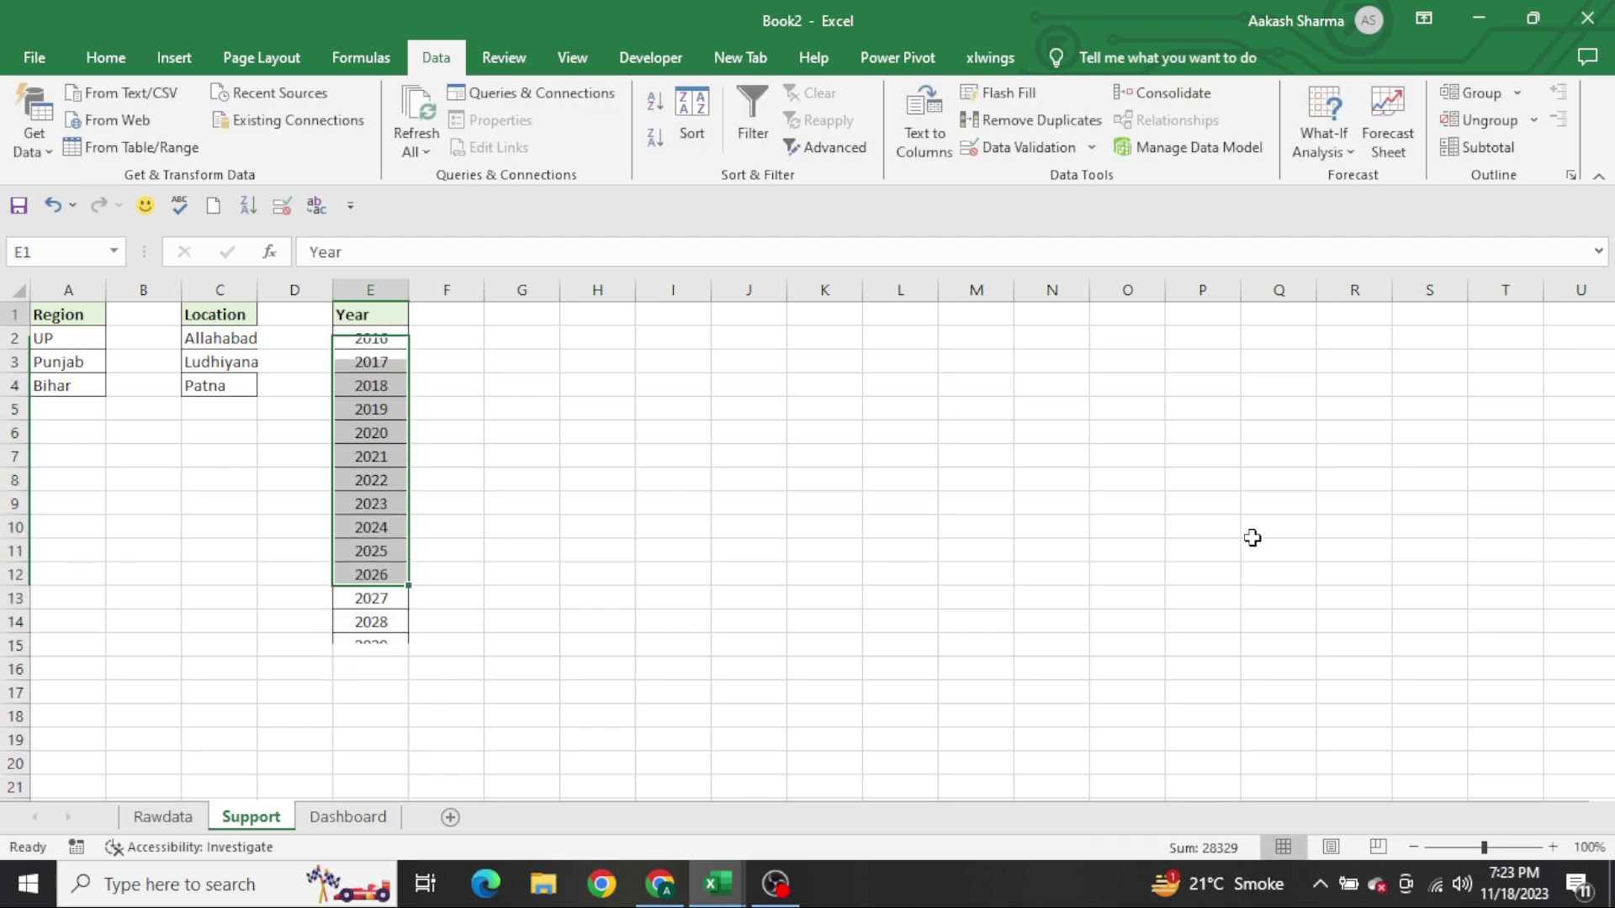
Copy the year list E2:E16 and paste it over itself as values only
{"action": "key", "text": "Down"}
{"action": "key", "text": "ctrl+shift+Down"}
{"action": "key", "text": "ctrl+c"}
{"action": "key", "text": "ctrl+alt+v"}
{"action": "key", "text": "v"}
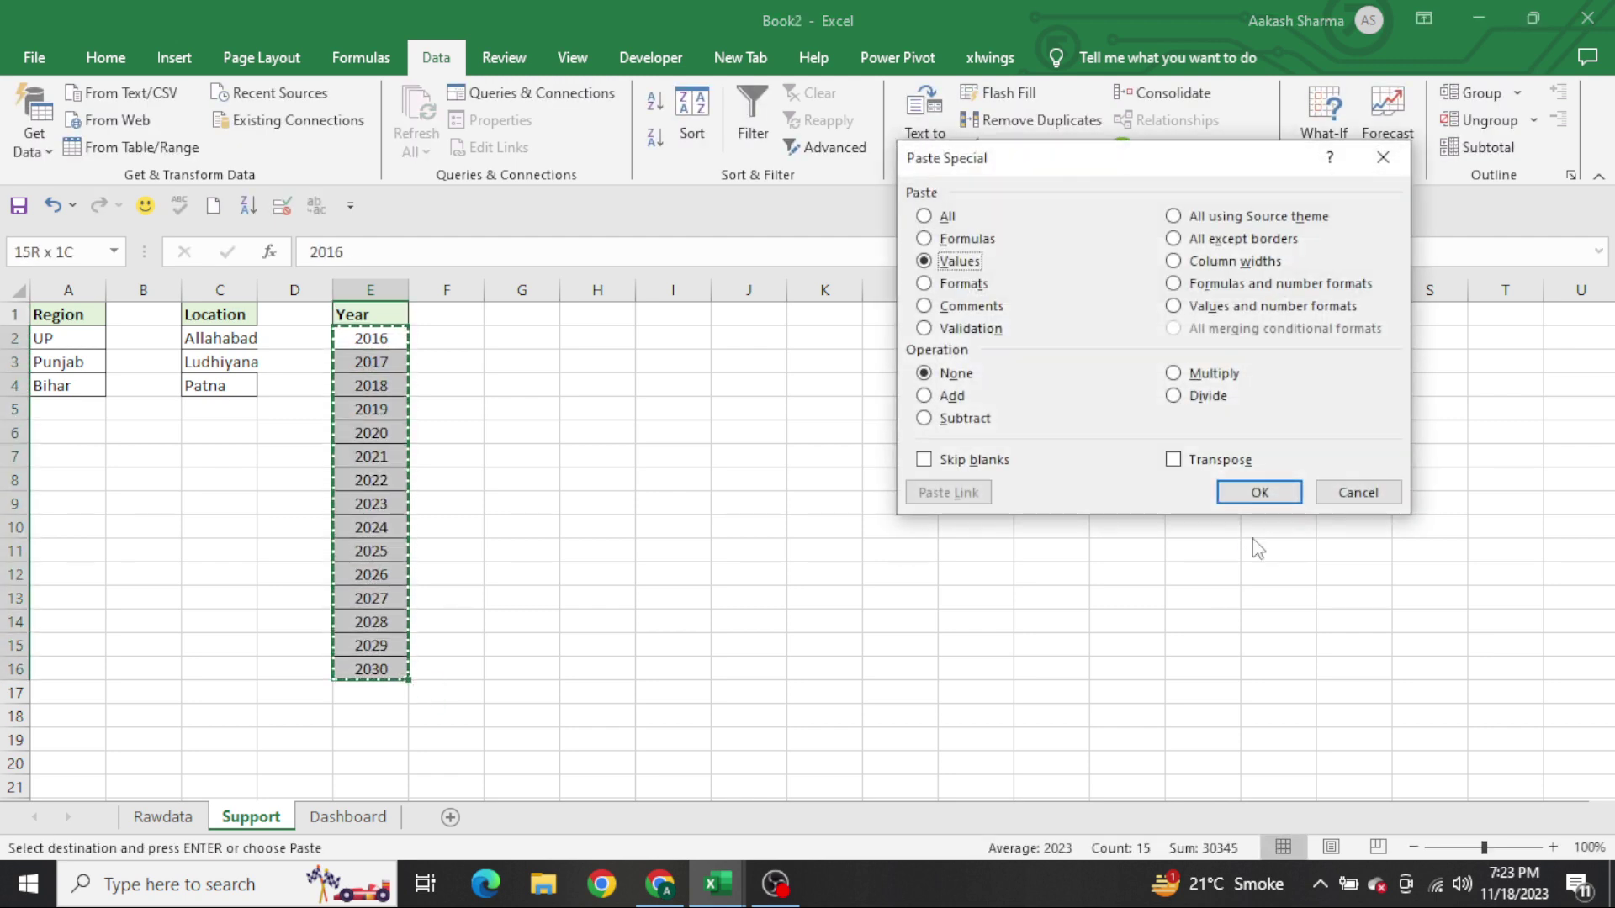
{"action": "key", "text": "Return"}
{"action": "key", "text": "Escape"}
{"action": "key", "text": "ctrl+Up"}
Create a named range from the Region list A1:A4 on Support, taking the name from the top row
{"action": "key", "text": "ctrl+Page_Down"}
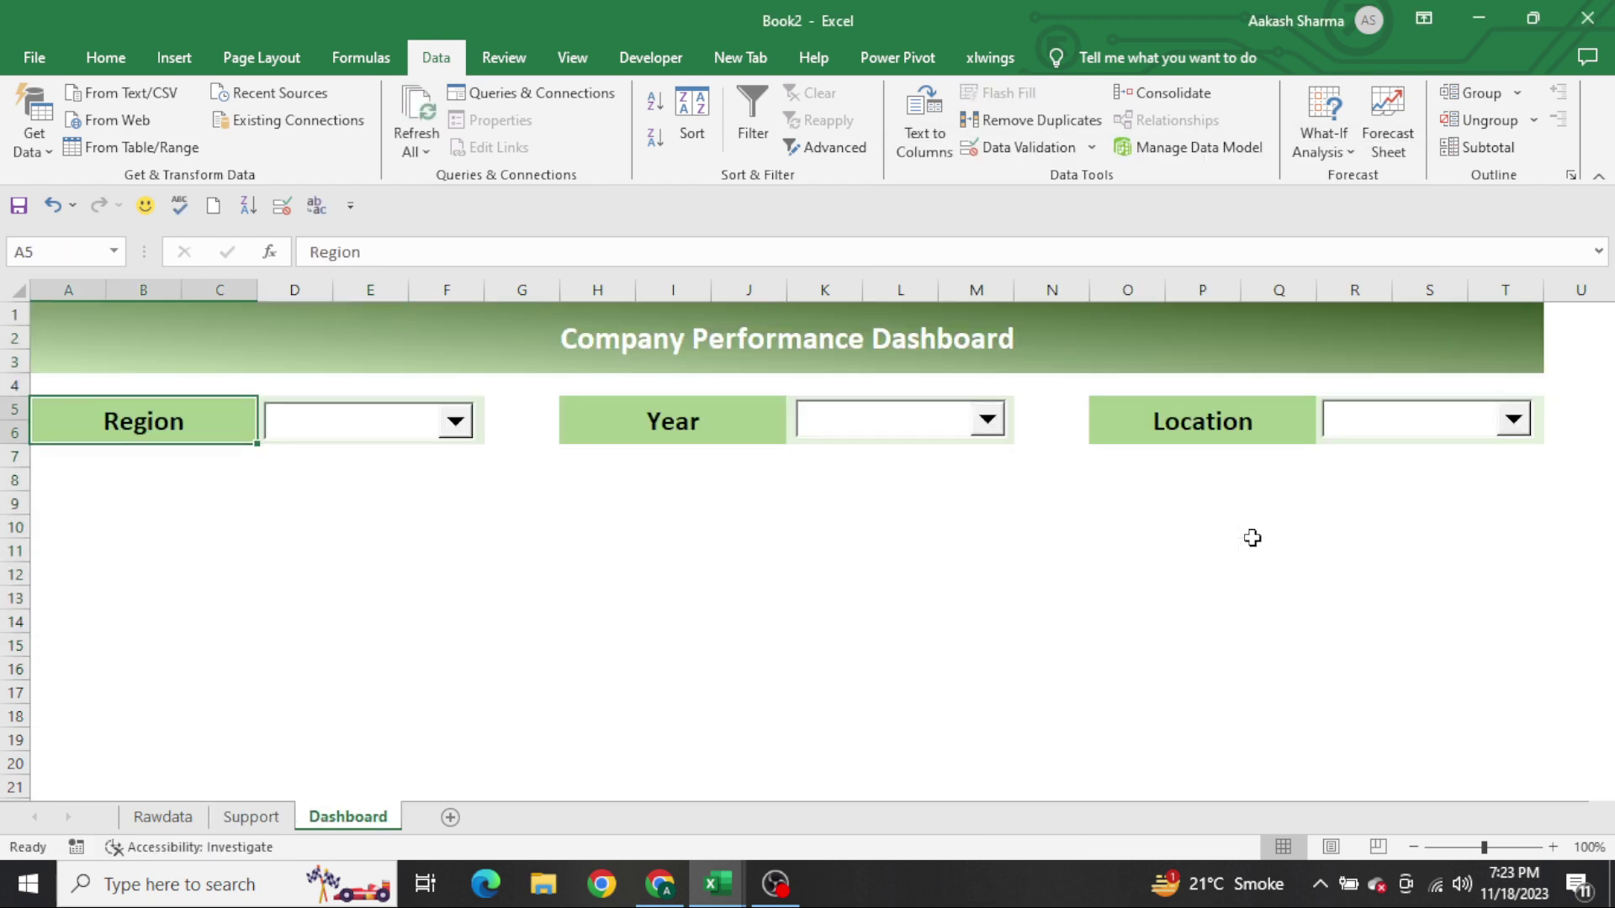
{"action": "key", "text": "ctrl+Page_Up"}
{"action": "key", "text": "ctrl+Left"}
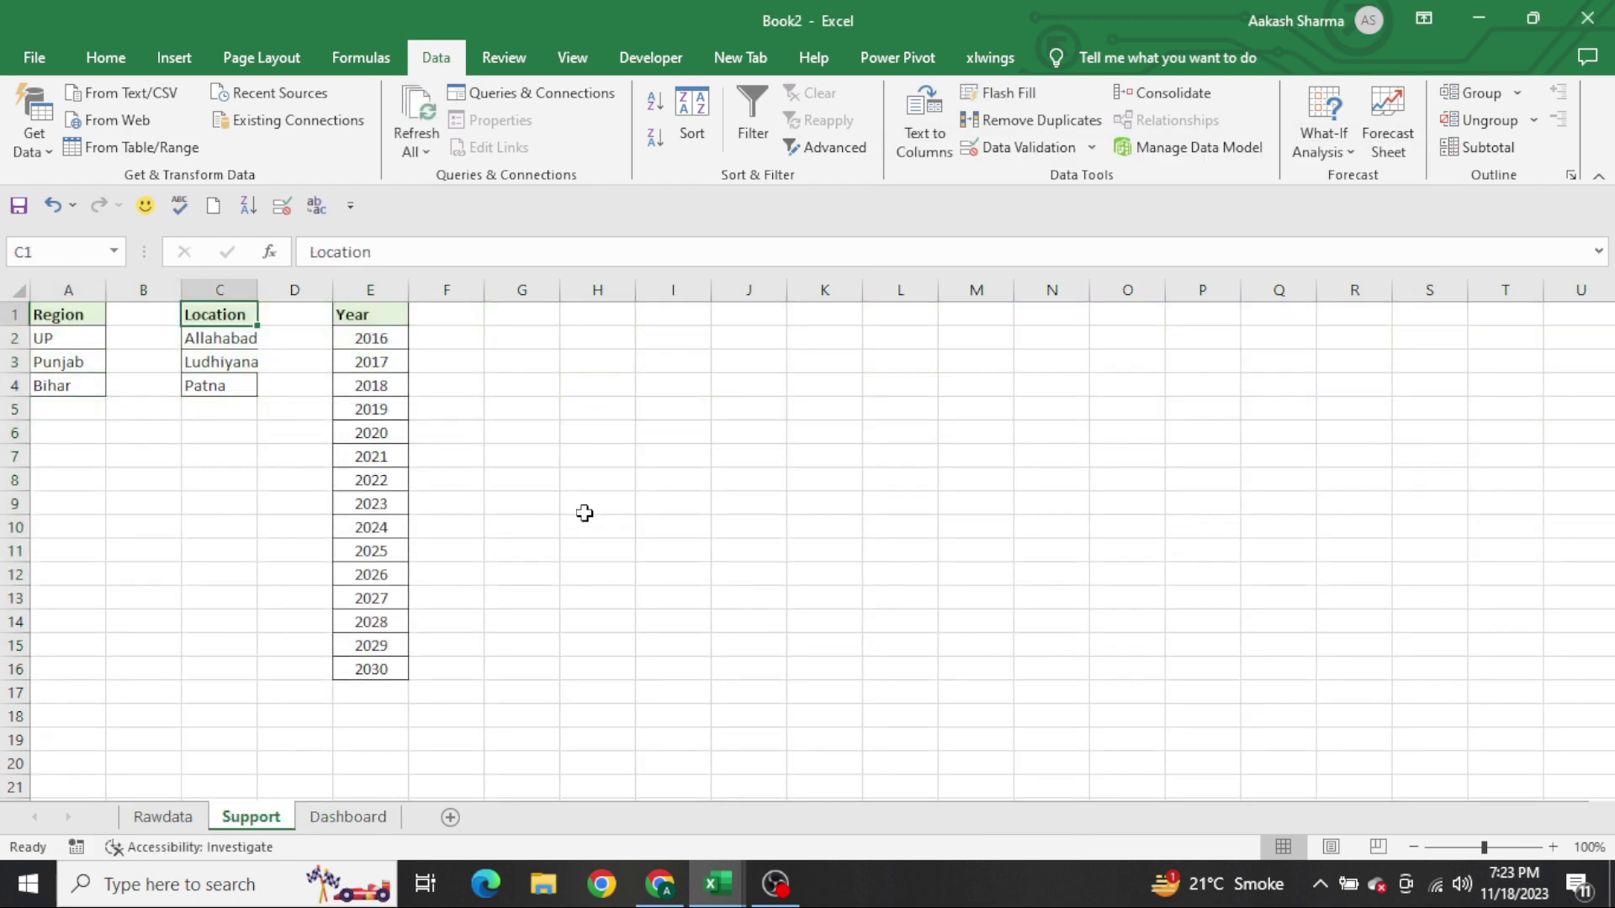
{"action": "key", "text": "ctrl+Page_Up"}
{"action": "key", "text": "ctrl+Page_Down"}
{"action": "key", "text": "ctrl+Left"}
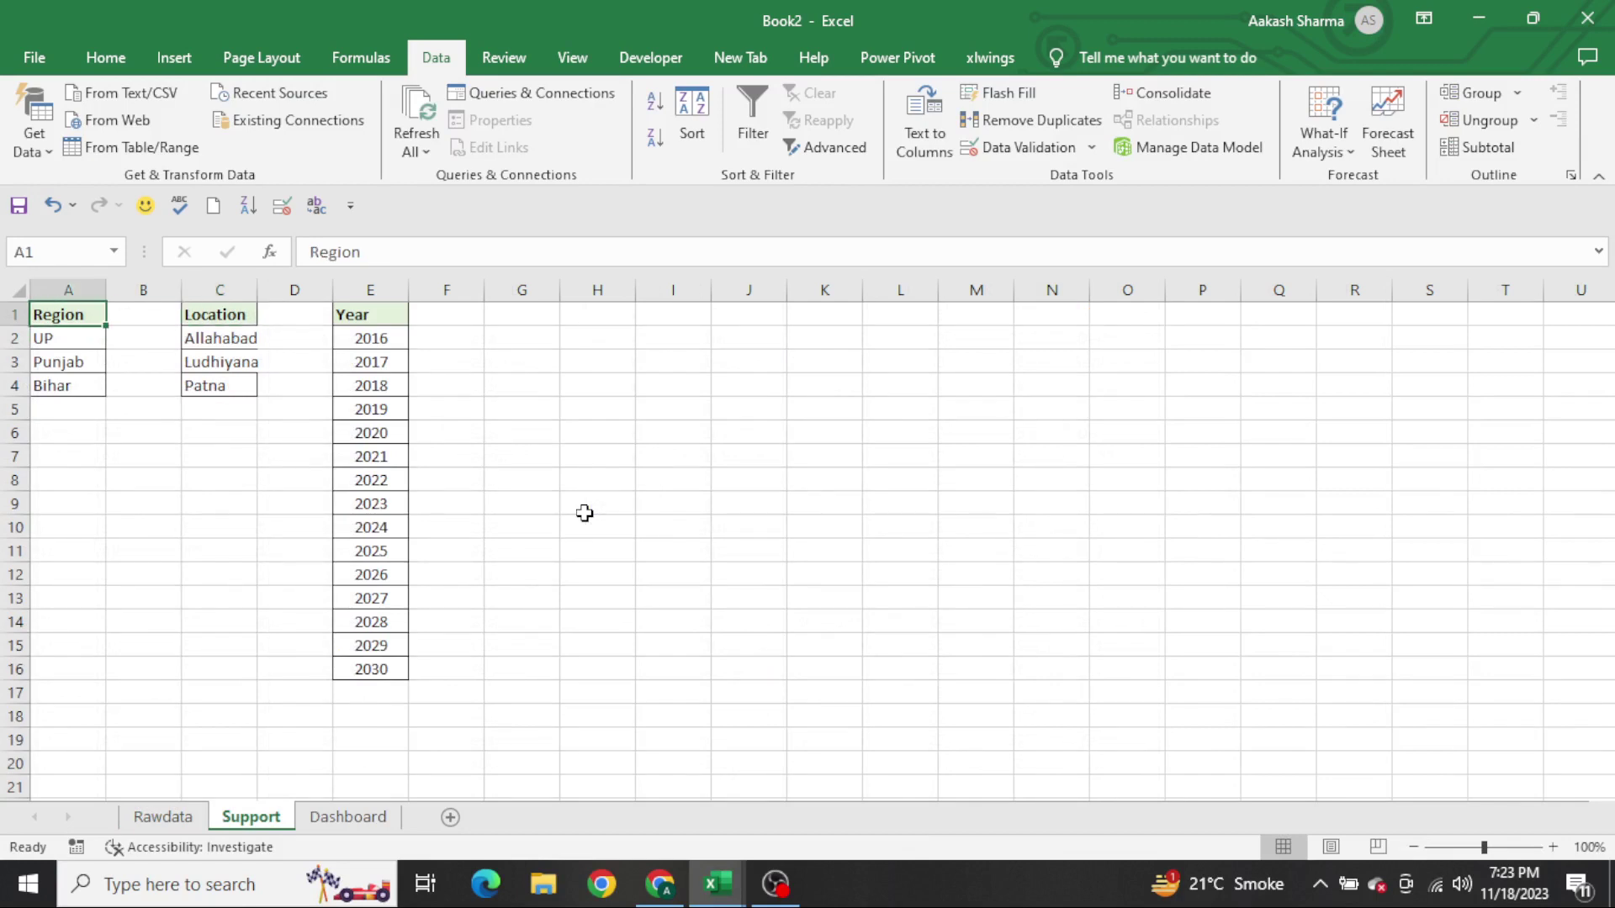
{"action": "key", "text": "ctrl+shift+Down"}
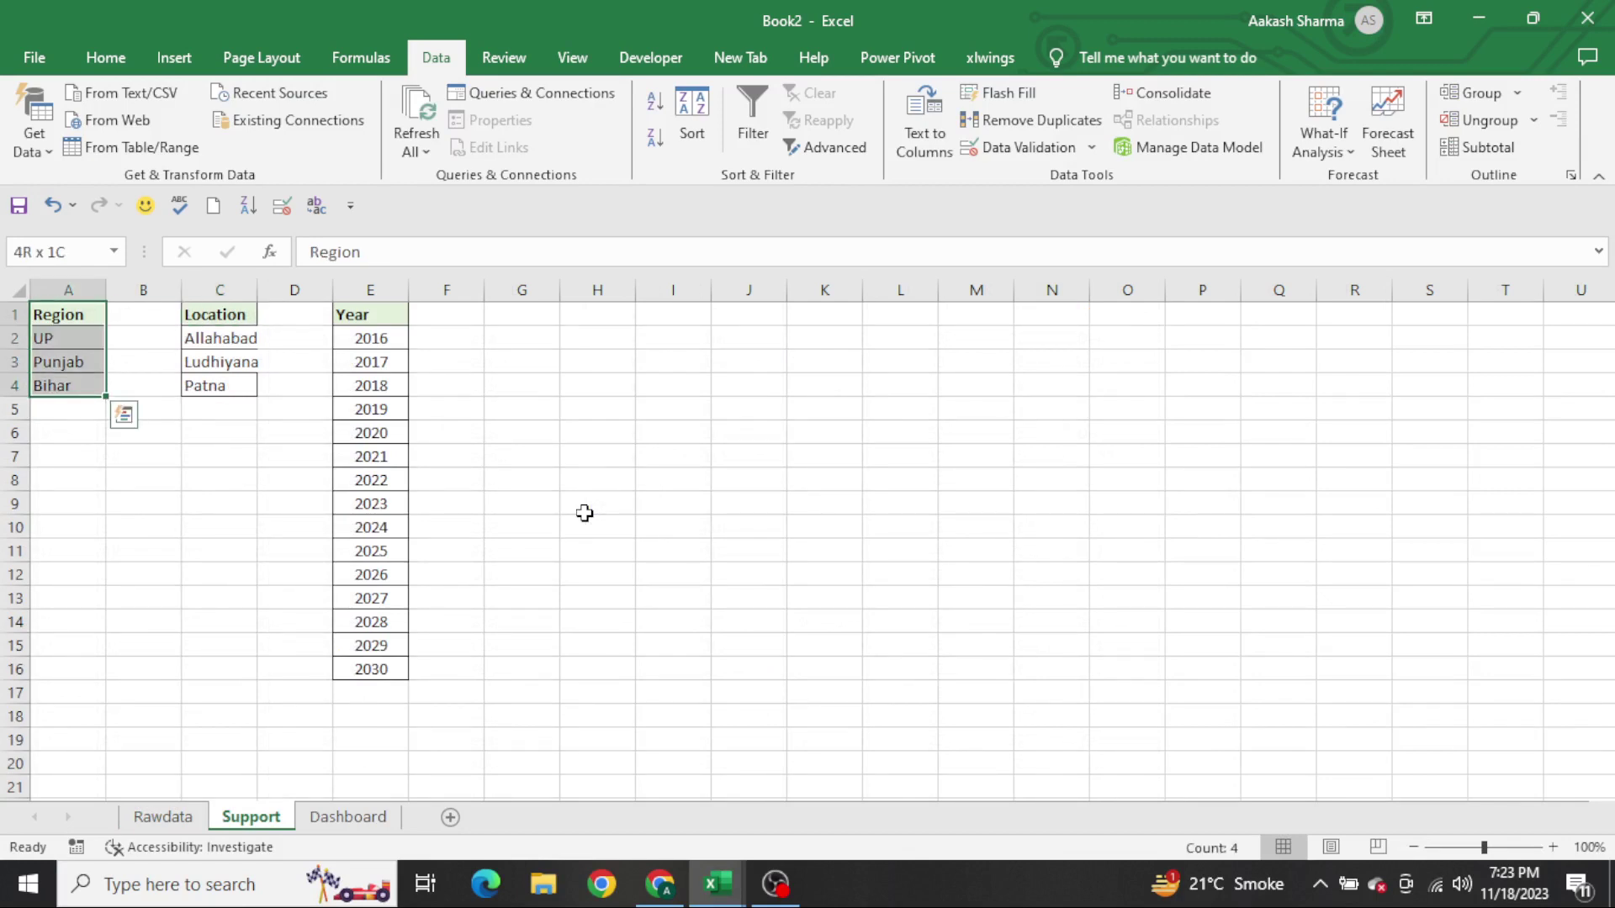
{"action": "key", "text": "ctrl+shift+F3"}
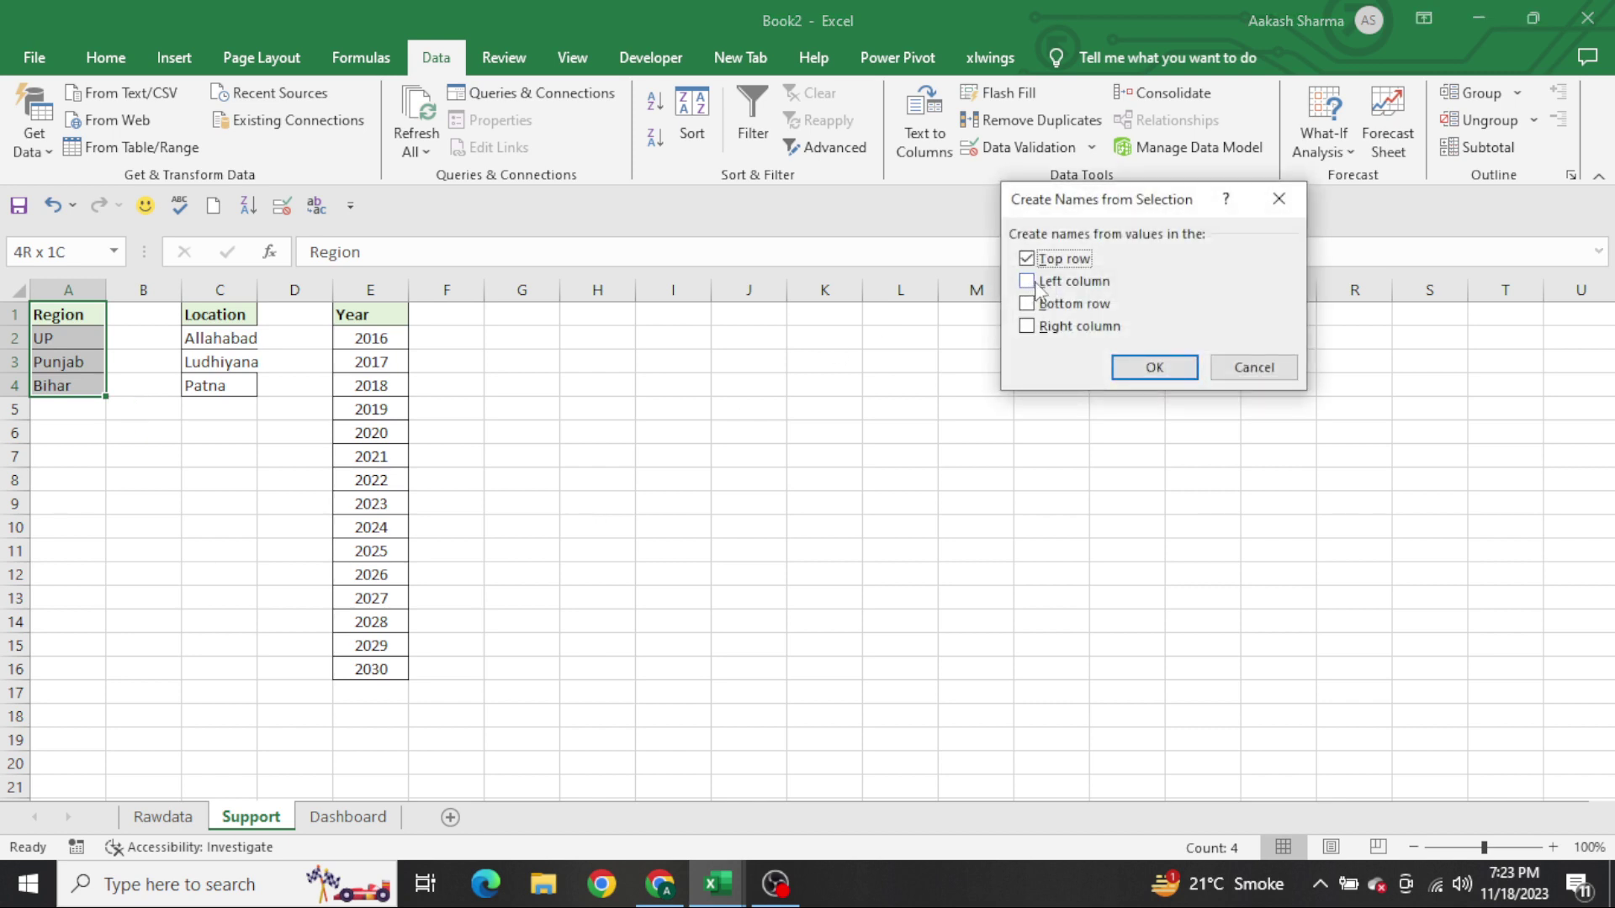
{"action": "left_click", "coordinate": [1155, 368]}
Create named ranges from the Location list in C and the Year list in E, each named from its top row
{"action": "key", "text": "ctrl+Right"}
{"action": "key", "text": "ctrl+shift+Down"}
{"action": "key", "text": "ctrl+shift+F3"}
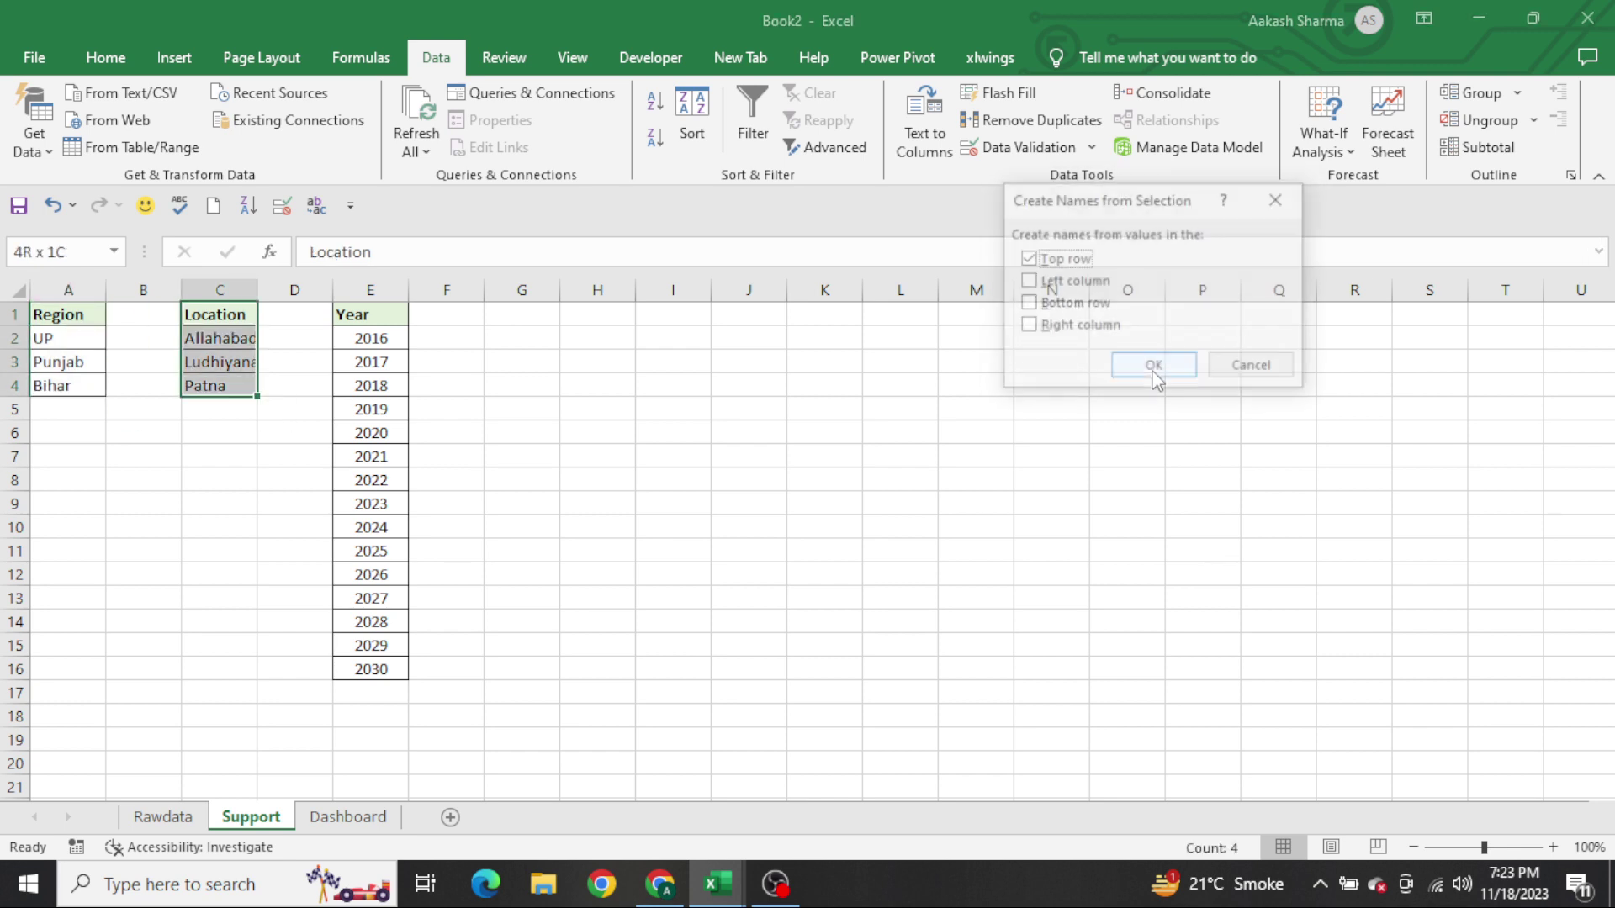
{"action": "left_click", "coordinate": [1154, 366]}
{"action": "key", "text": "ctrl+Right"}
{"action": "key", "text": "ctrl+shift+Down"}
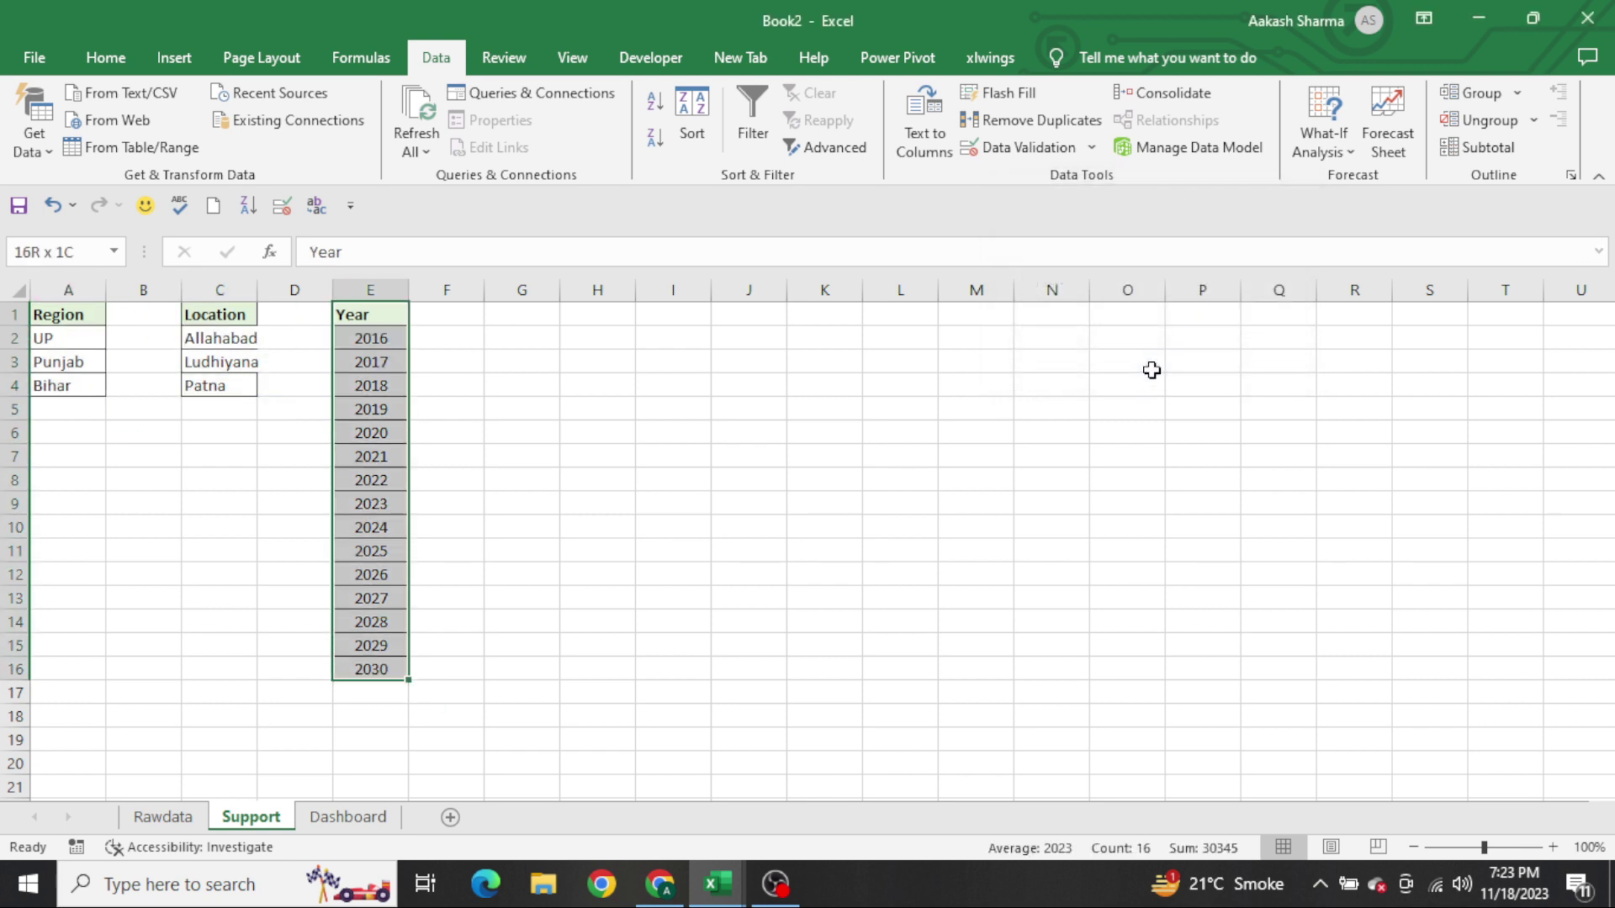
{"action": "key", "text": "ctrl+shift+F3"}
{"action": "left_click", "coordinate": [1151, 370]}
Set the Dashboard's Region combo box to the input range Region and the cell link $U$1
{"action": "key", "text": "ctrl+Page_Down"}
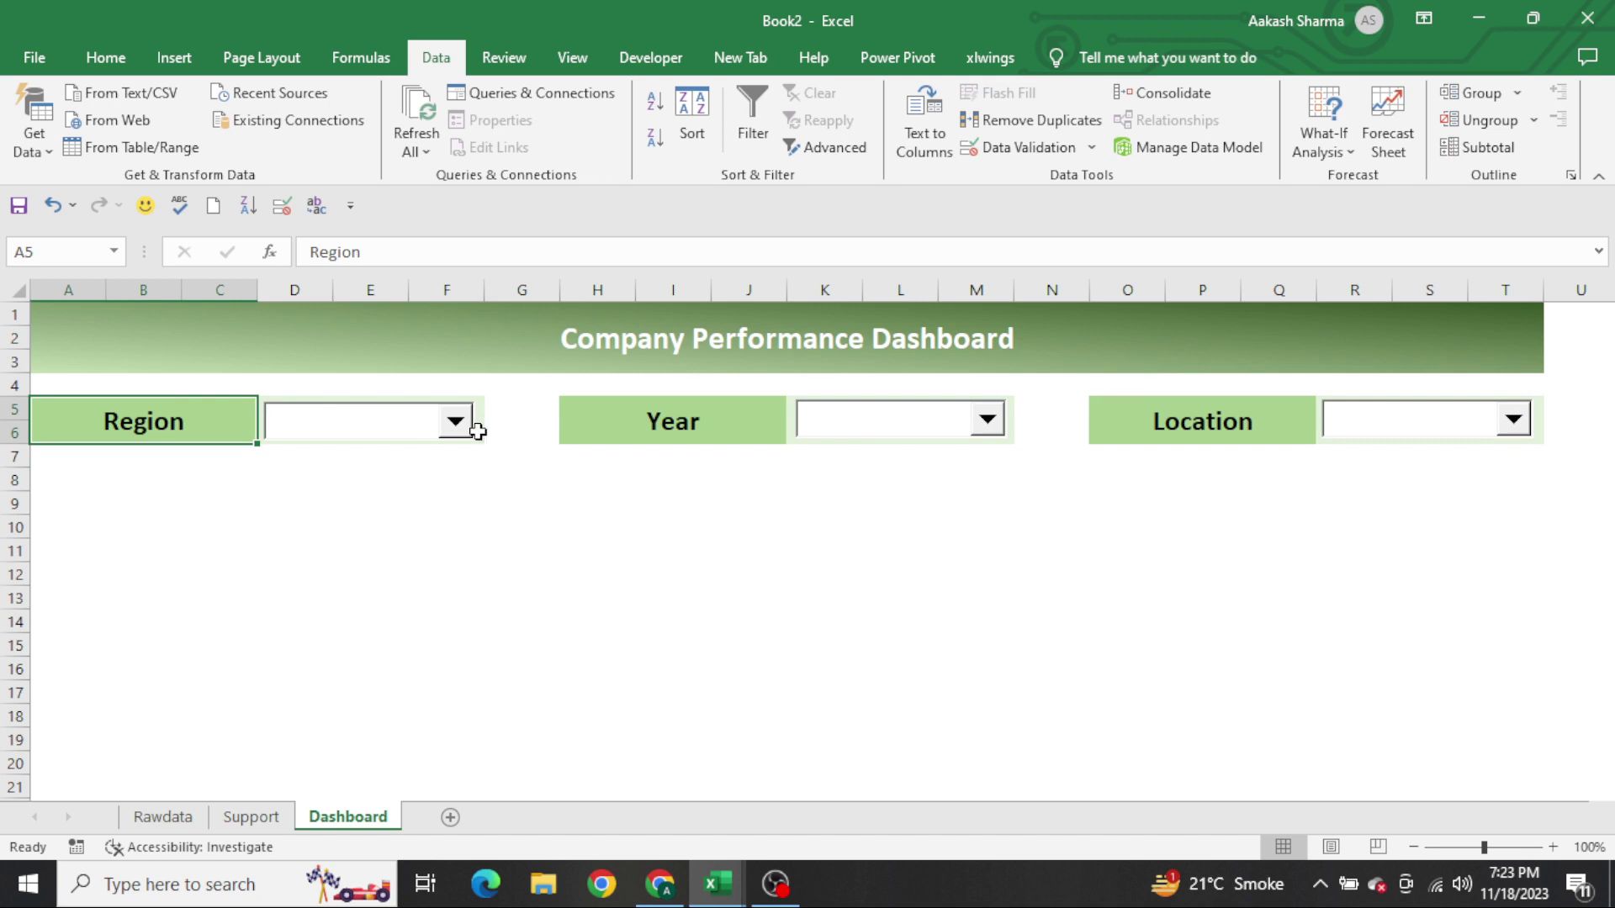
{"action": "right_click", "coordinate": [398, 418]}
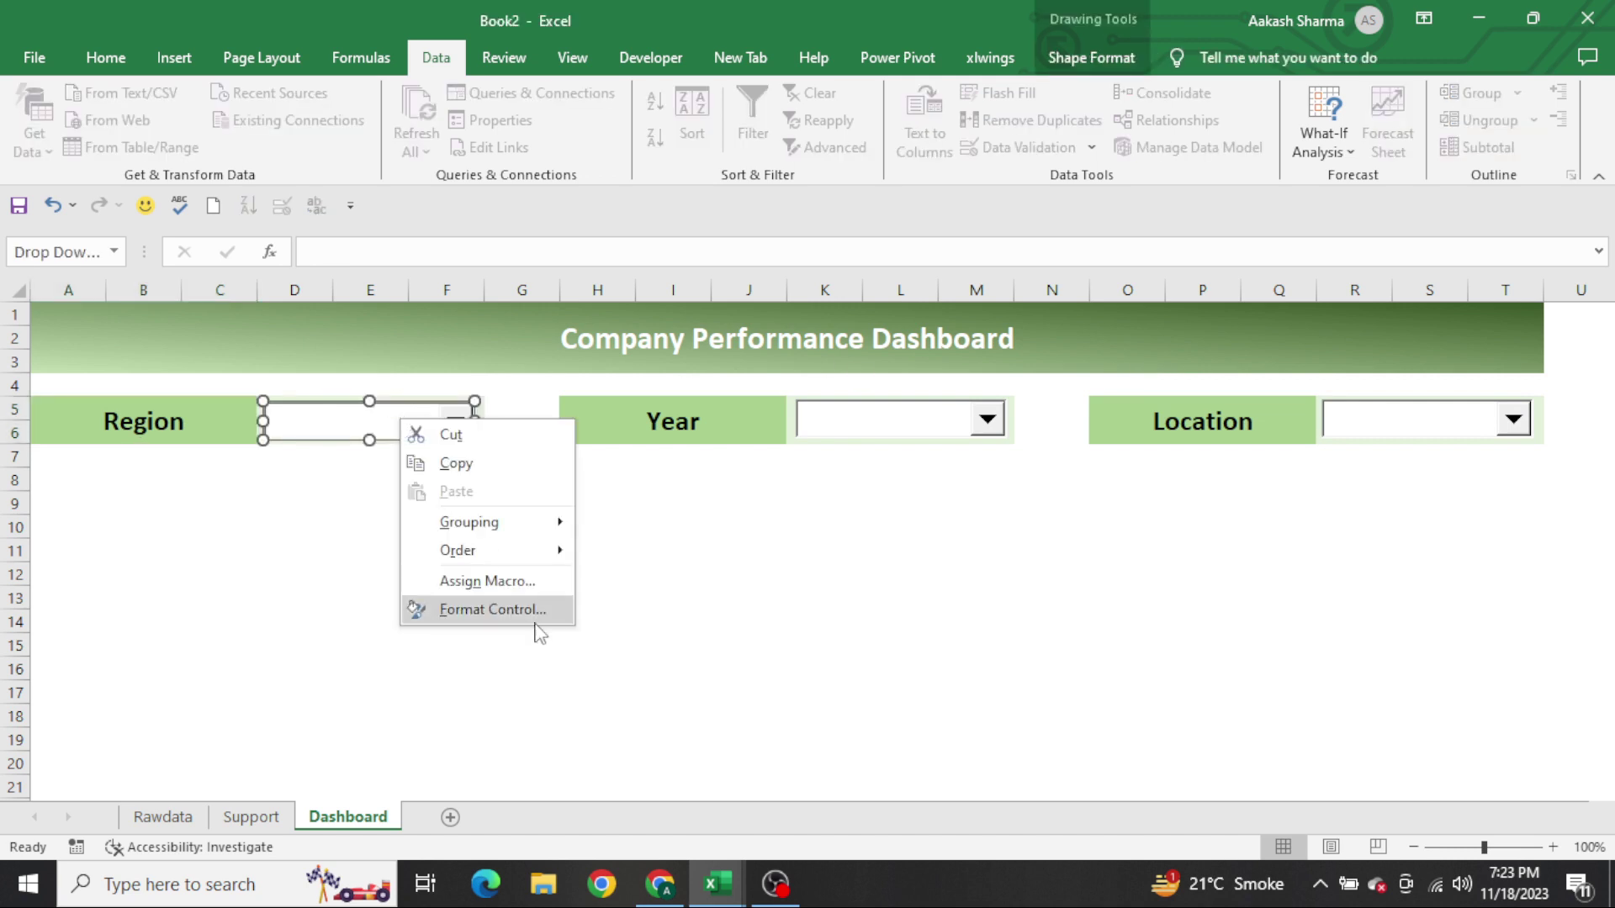
{"action": "left_click", "coordinate": [493, 610]}
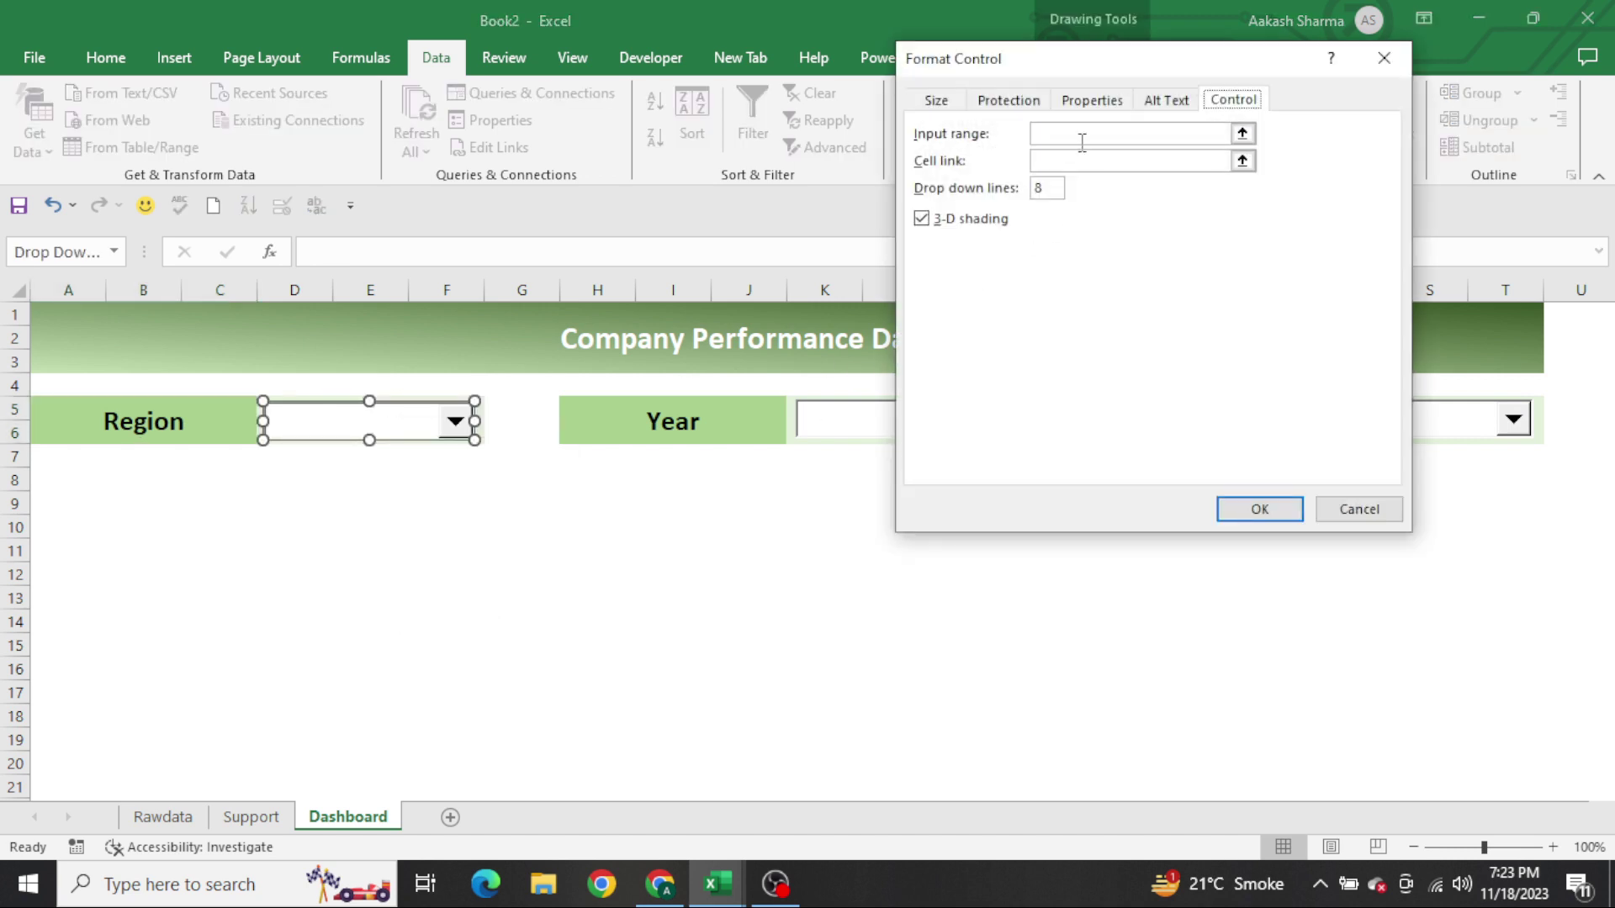
{"action": "left_click", "coordinate": [1083, 138]}
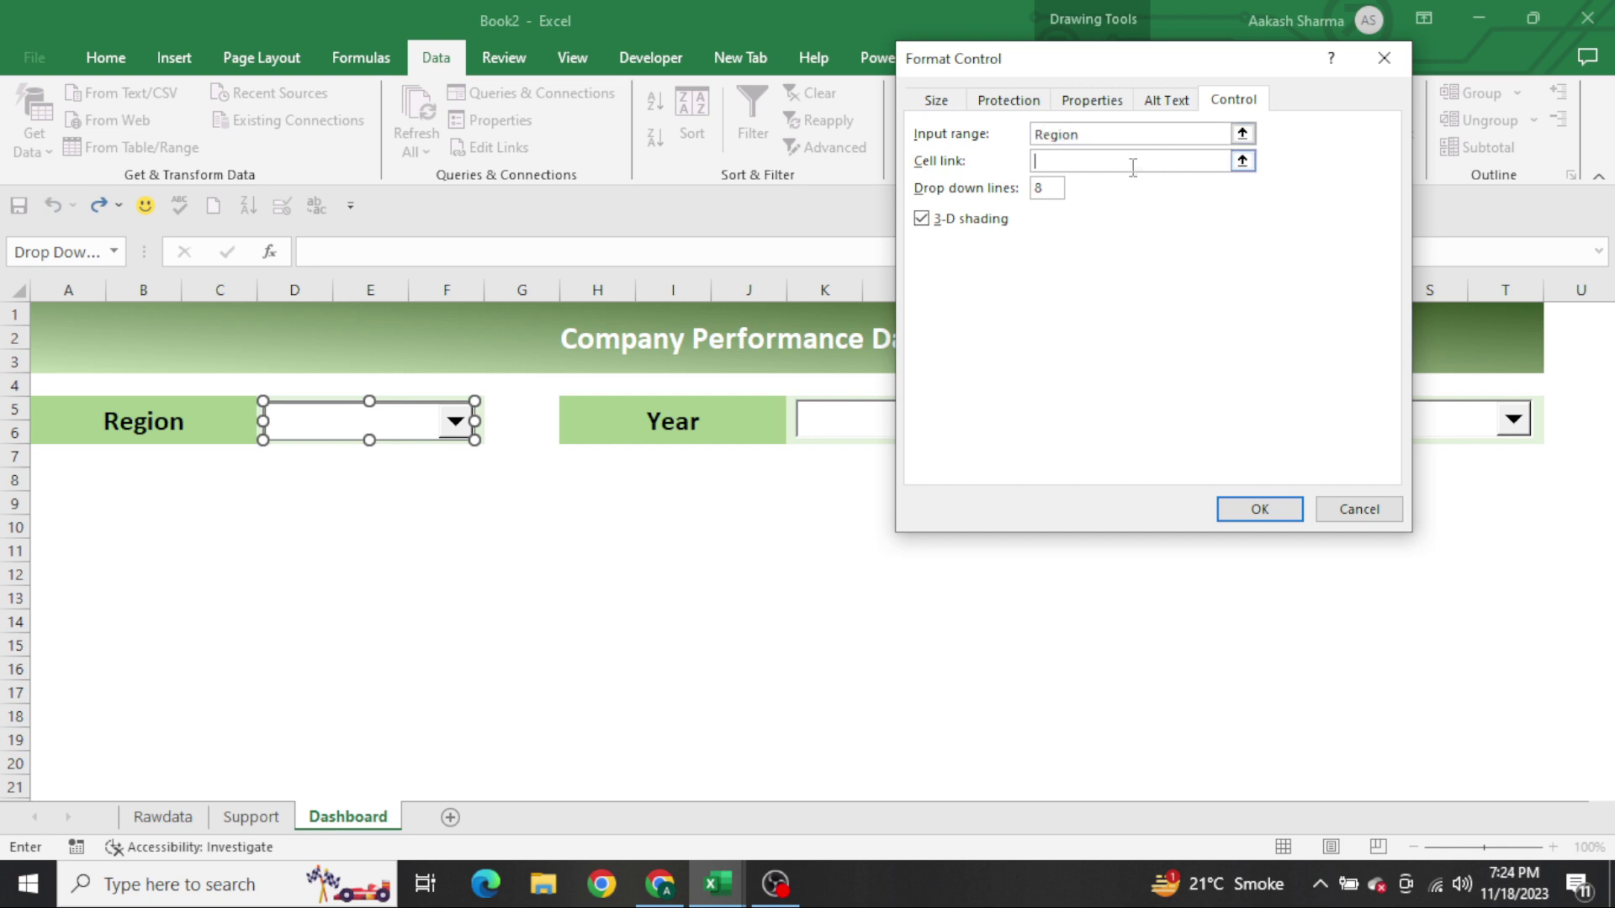
{"action": "left_click", "coordinate": [1582, 314]}
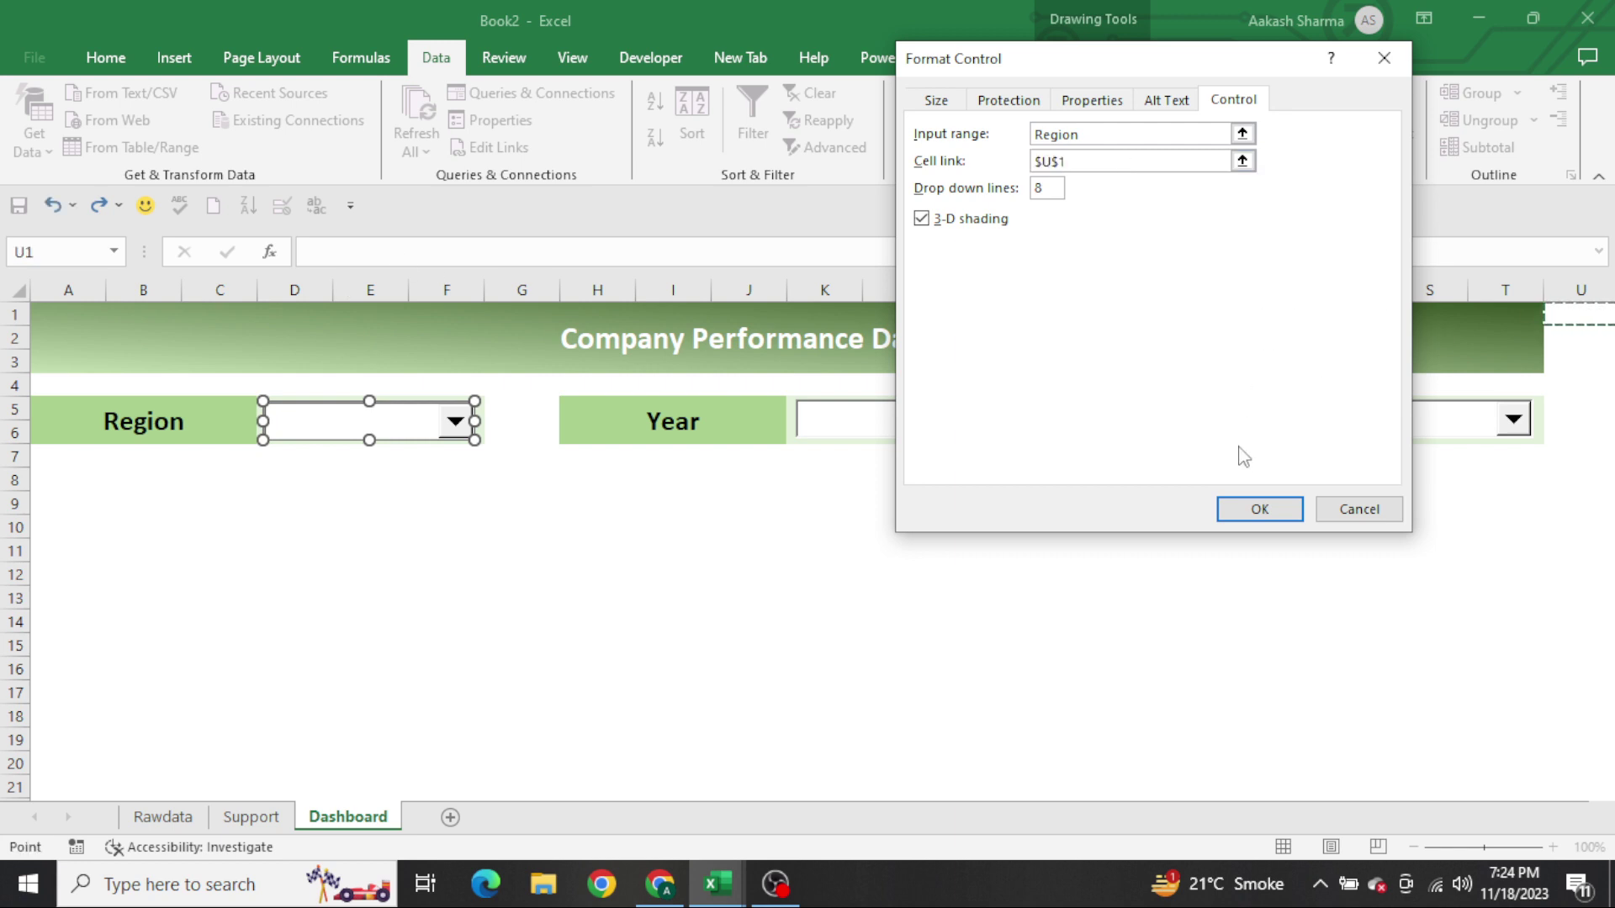
{"action": "left_click", "coordinate": [1262, 510]}
{"action": "left_click", "coordinate": [775, 551]}
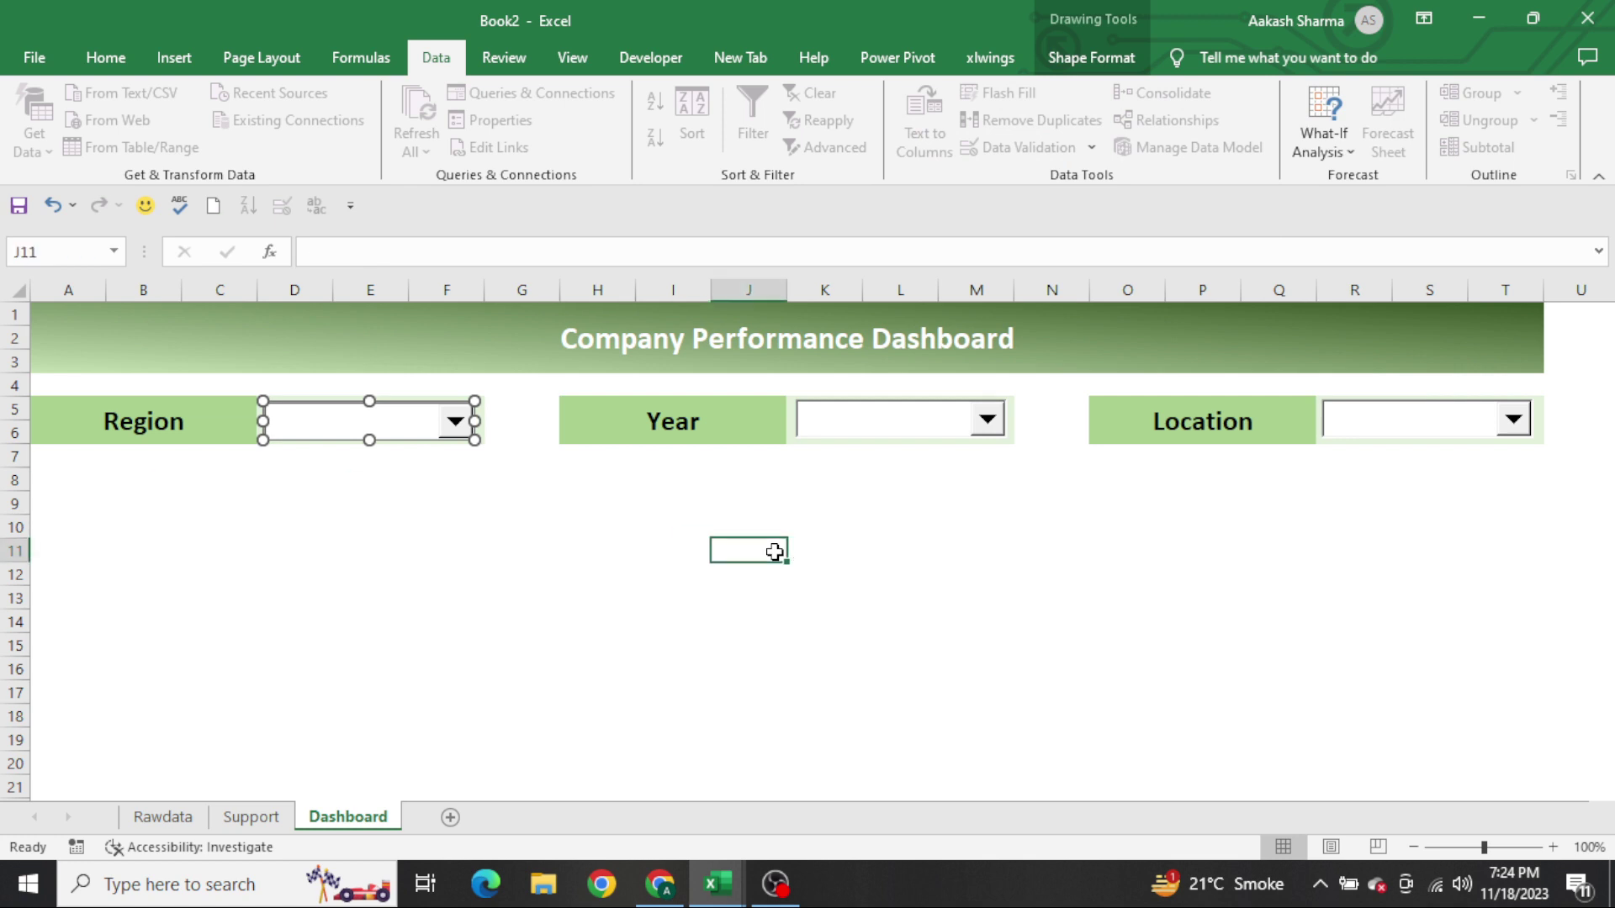
Set the Year combo box on the Dashboard to the input range Year and the cell link $V$1
{"action": "right_click", "coordinate": [875, 423]}
{"action": "left_click", "coordinate": [1287, 523]}
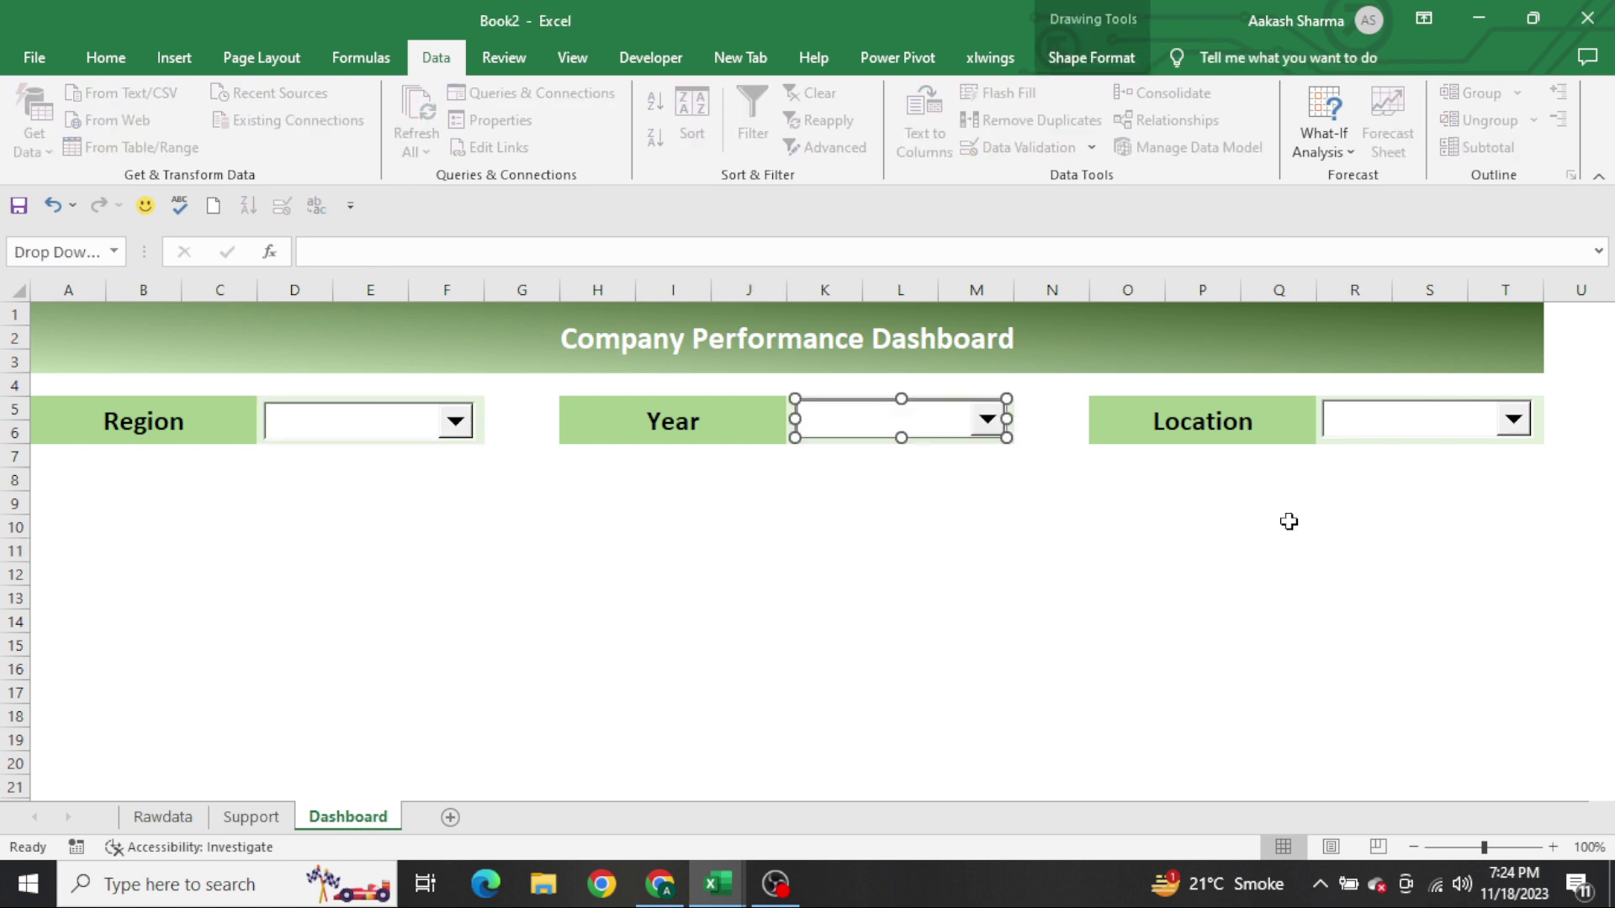
{"action": "key", "text": "Right"}
{"action": "key", "text": "Right"}
{"action": "key", "text": "Right"}
{"action": "key", "text": "Right"}
{"action": "key", "text": "Right"}
{"action": "key", "text": "Right"}
{"action": "key", "text": "Right"}
{"action": "key", "text": "Right"}
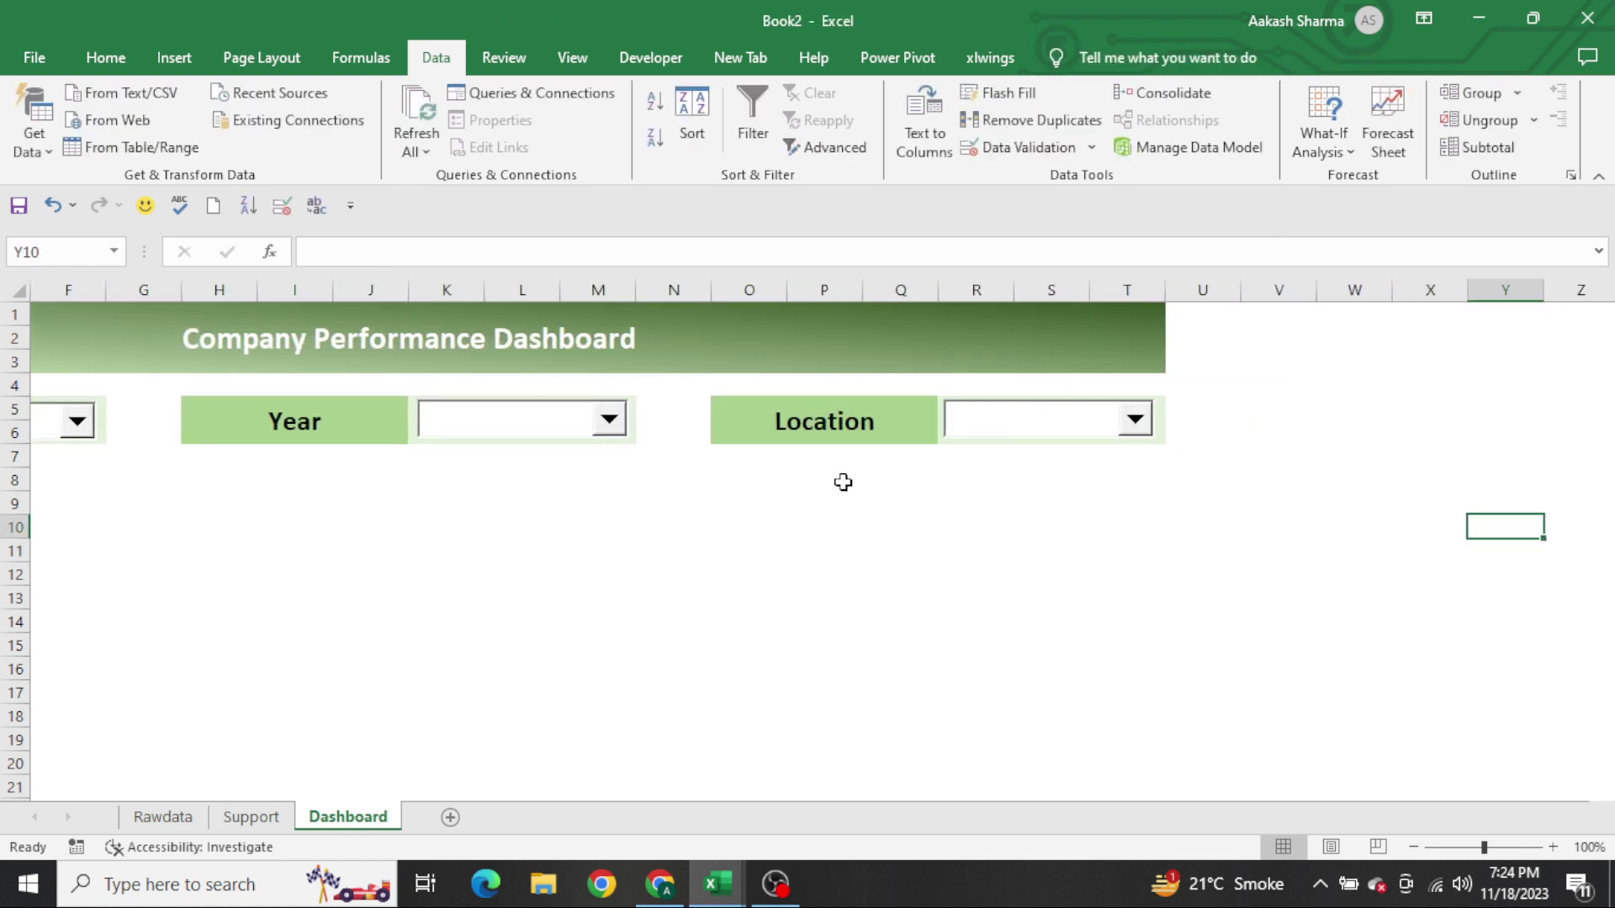
{"action": "right_click", "coordinate": [582, 438]}
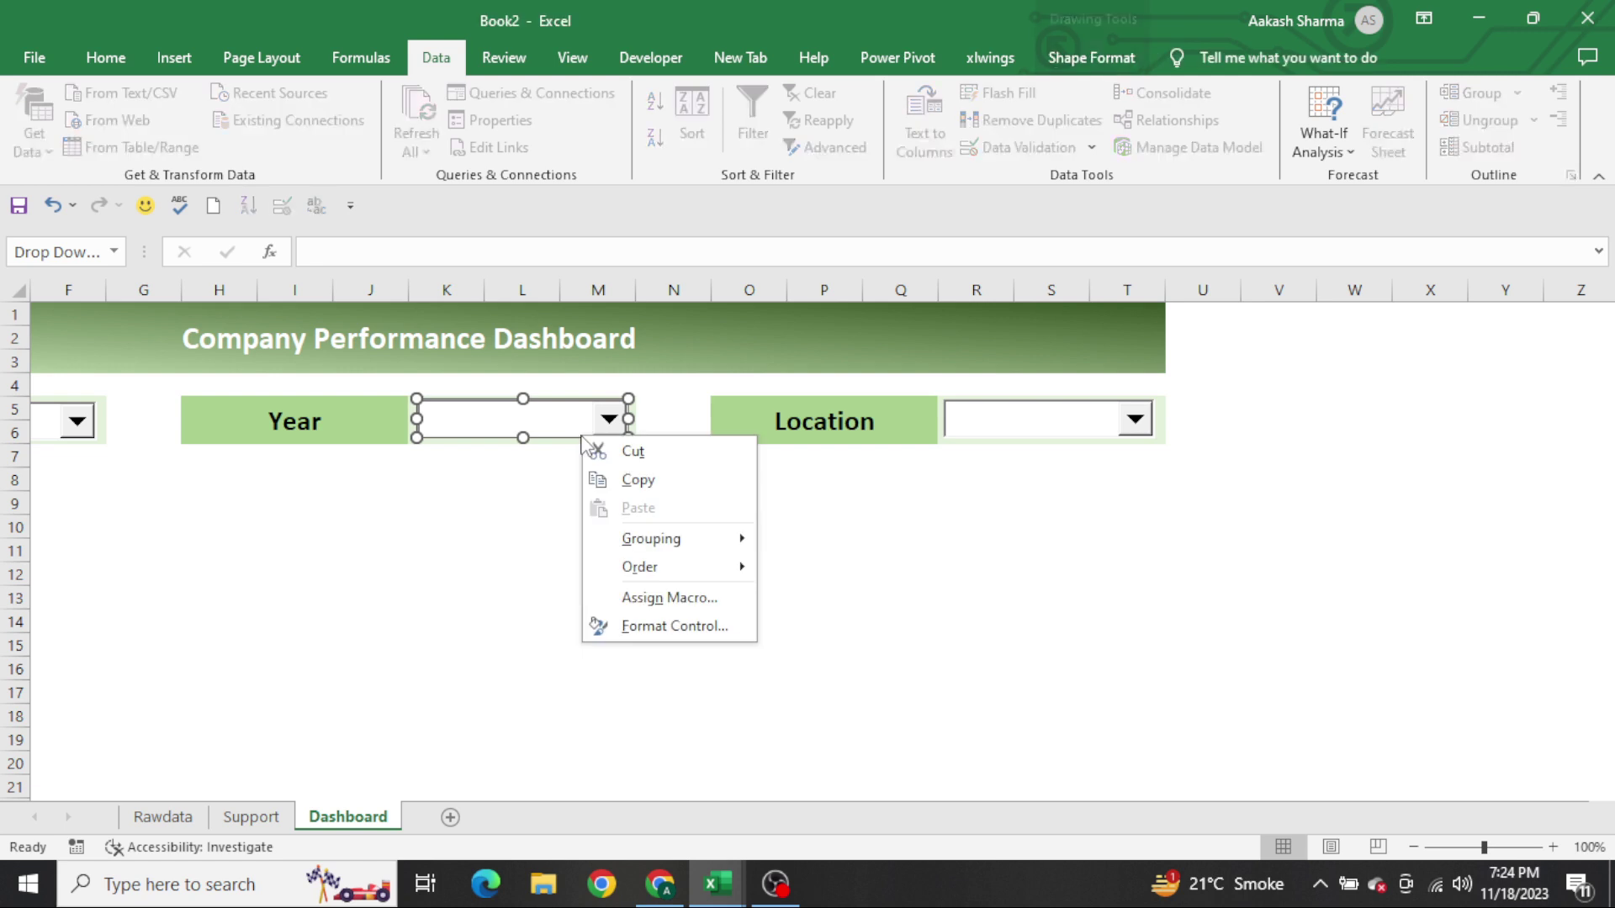
{"action": "left_click", "coordinate": [679, 627]}
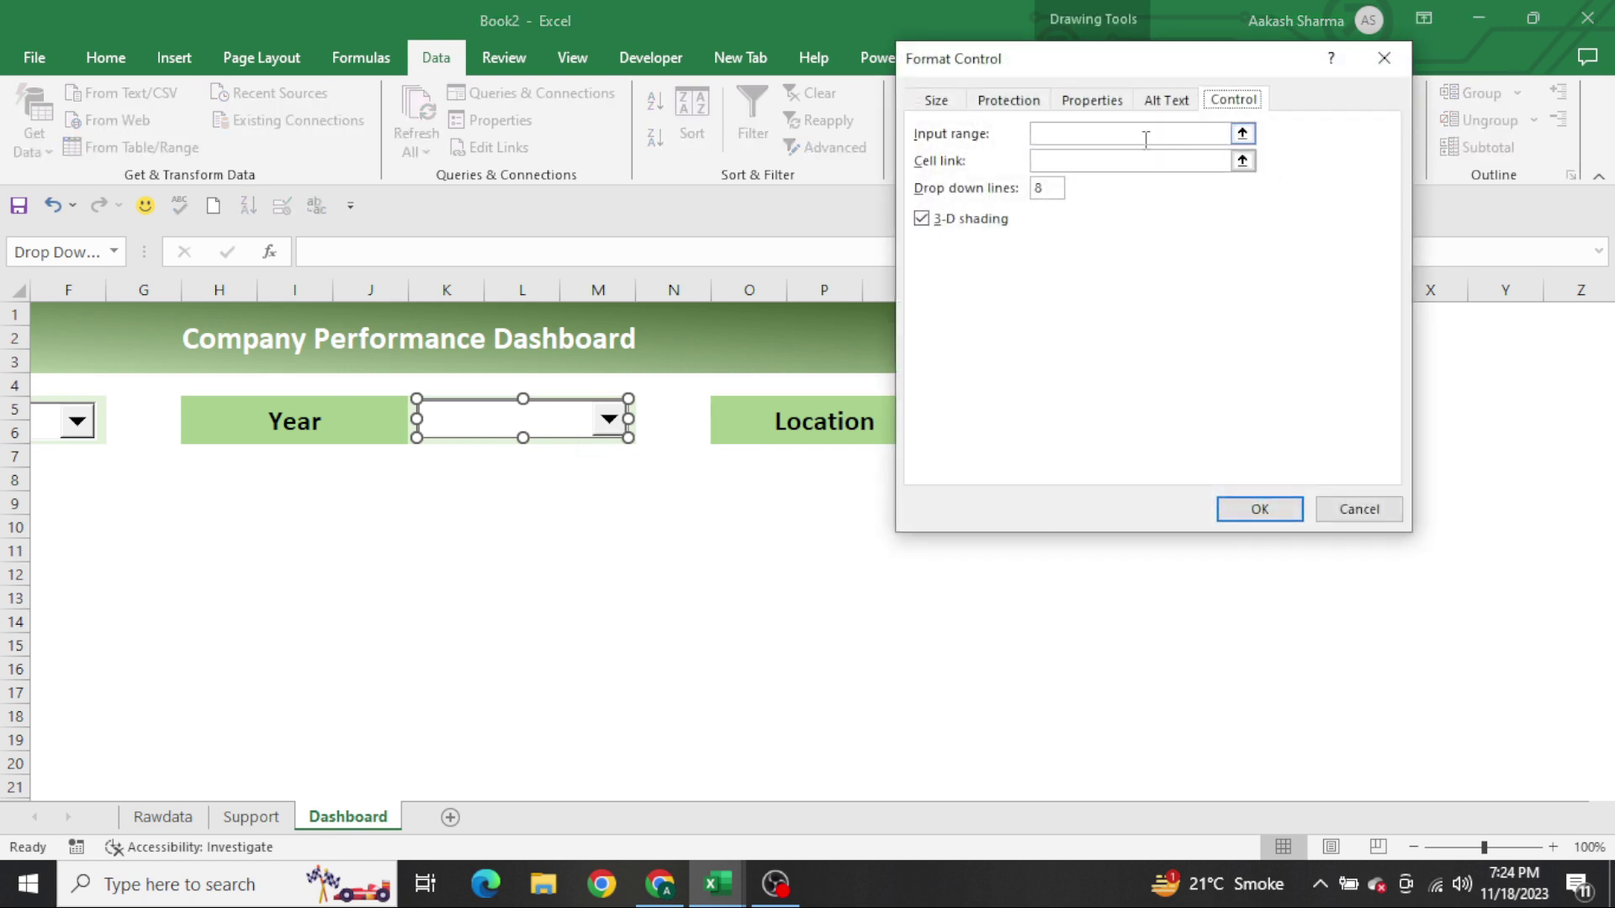
{"action": "left_click", "coordinate": [1104, 135]}
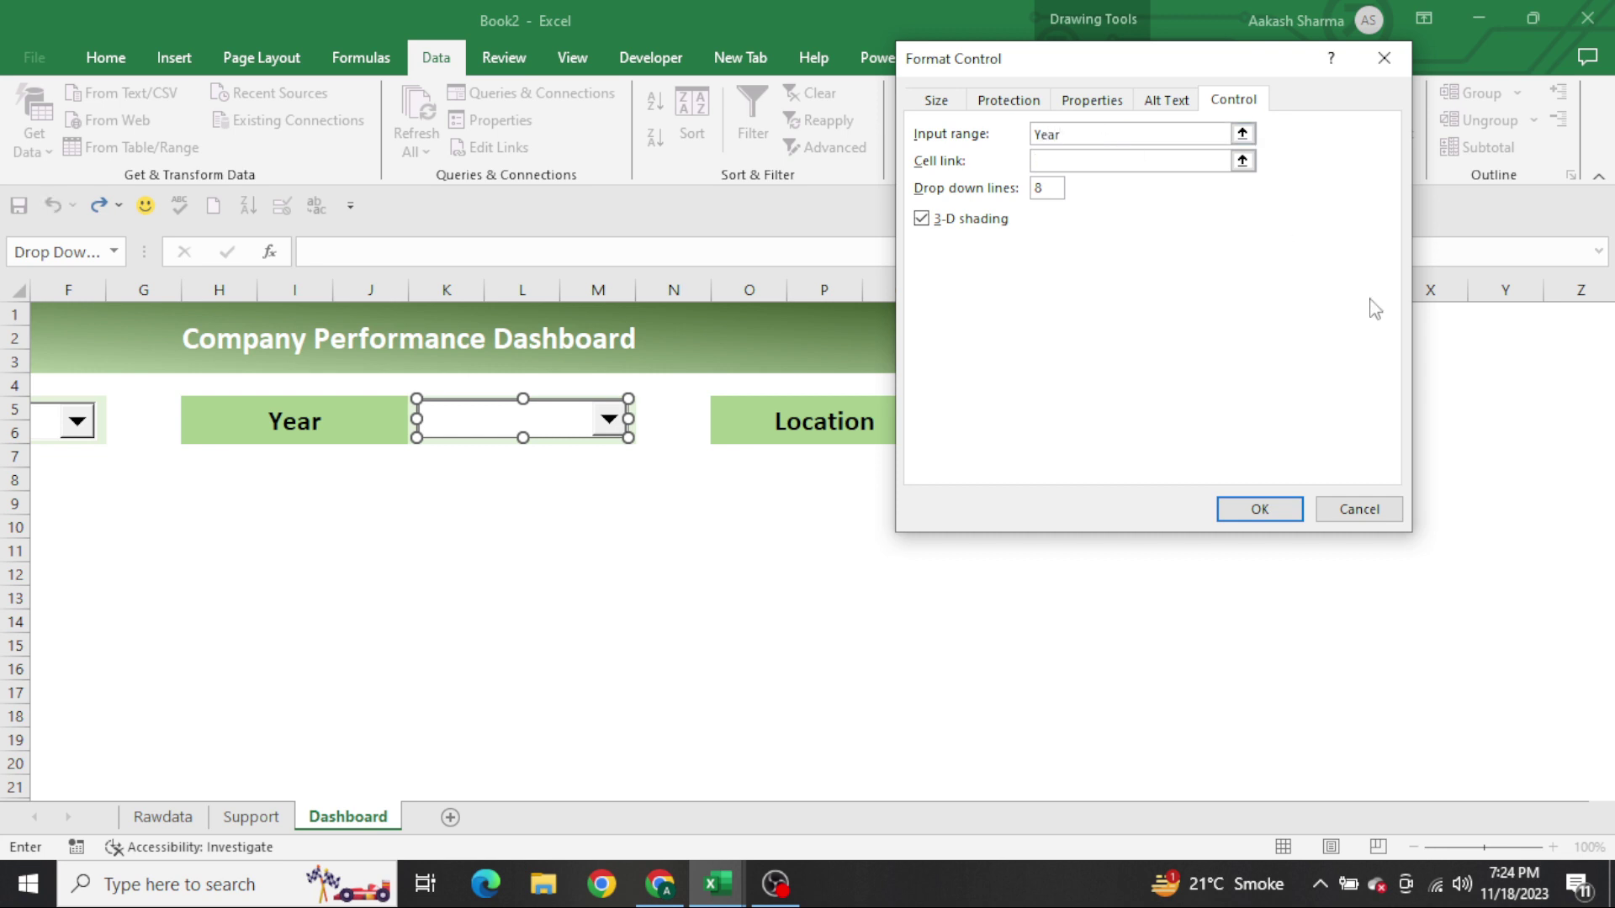
{"action": "left_click_drag", "start_coordinate": [1137, 65], "coordinate": [713, 179]}
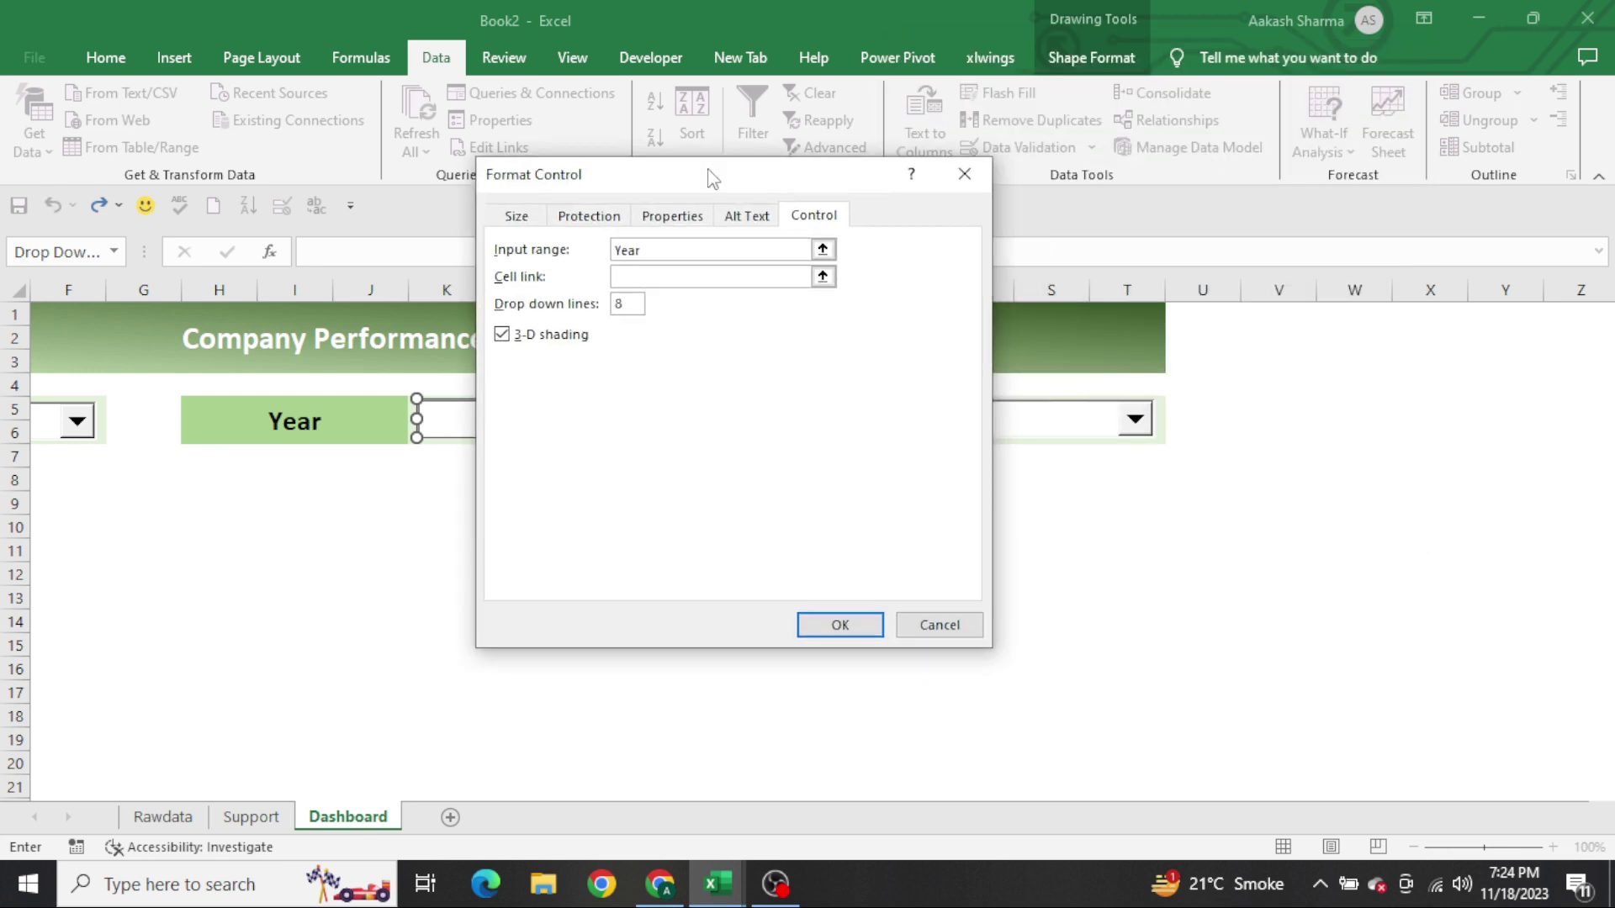
{"action": "left_click", "coordinate": [1286, 315]}
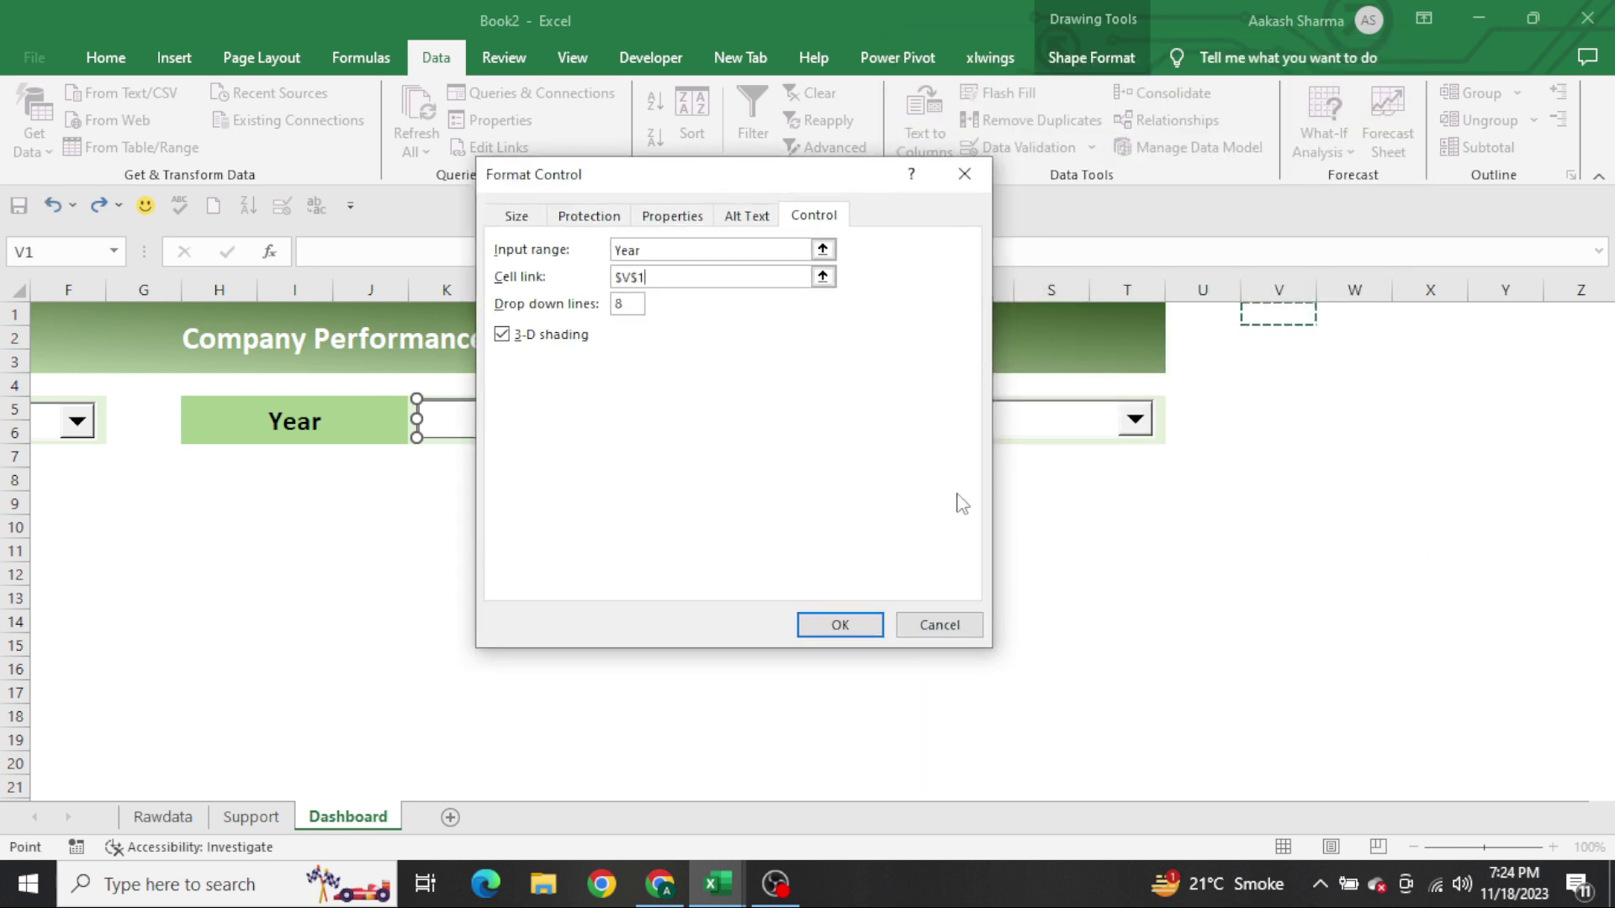
{"action": "left_click", "coordinate": [841, 625]}
{"action": "left_click", "coordinate": [840, 622]}
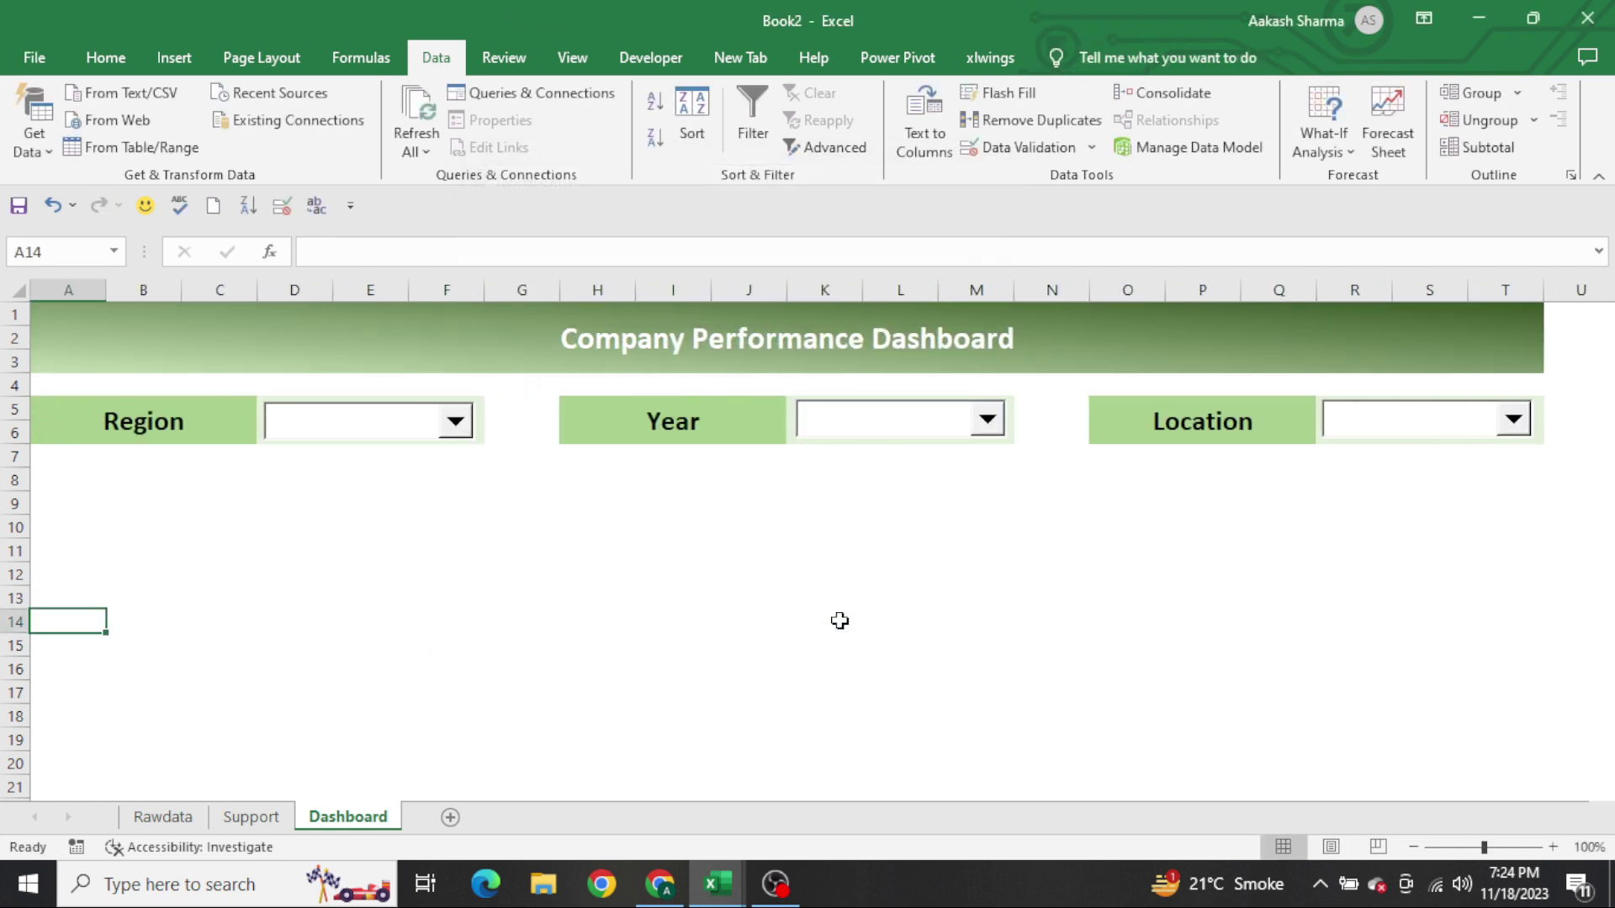
{"action": "left_click", "coordinate": [443, 427]}
{"action": "left_click", "coordinate": [874, 423]}
{"action": "left_click", "coordinate": [886, 423]}
{"action": "left_click", "coordinate": [1076, 558]}
{"action": "left_click", "coordinate": [1076, 558]}
Set the Location combo box to the input range Location, matching the Support header, and the cell link $W$1
{"action": "key", "text": "ctrl+Page_Up"}
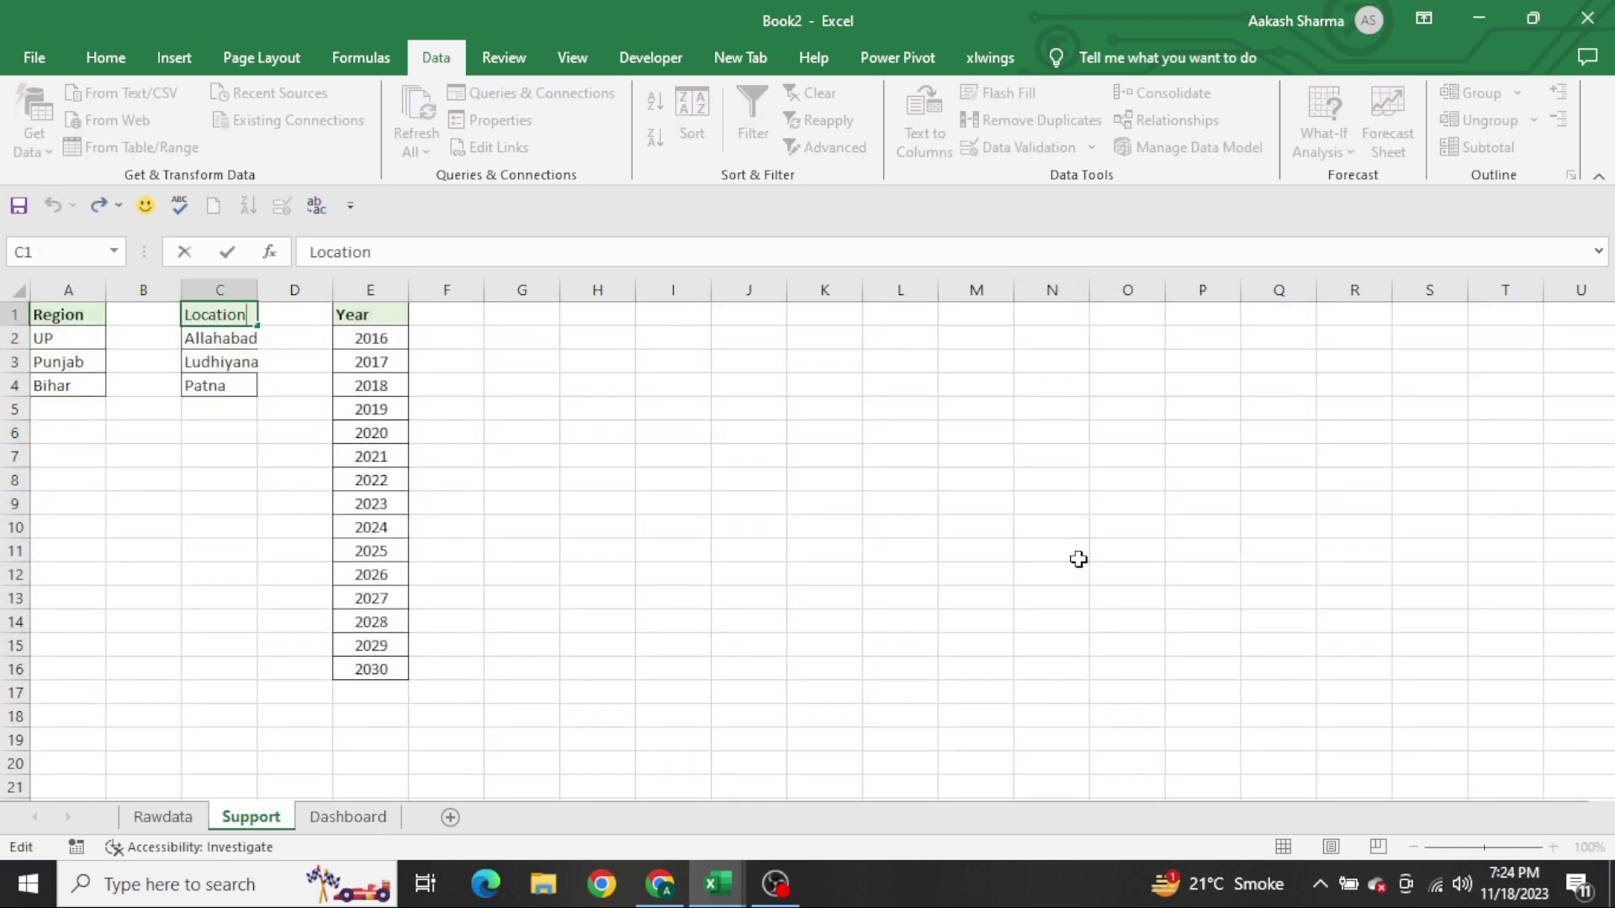
{"action": "key", "text": "ctrl+Page_Down"}
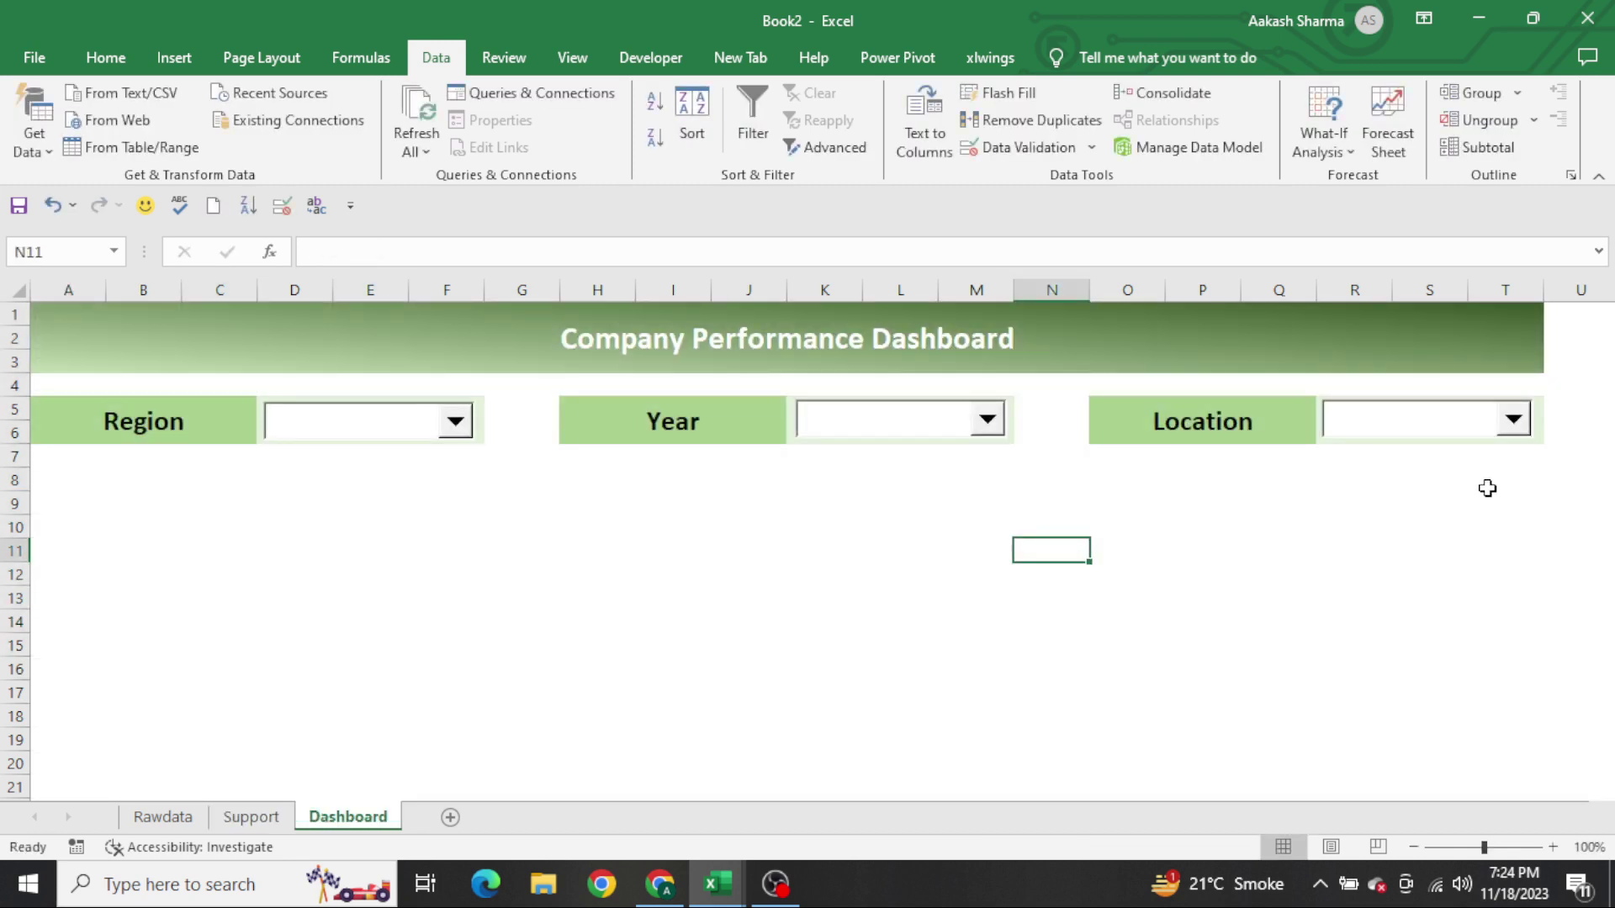
{"action": "right_click", "coordinate": [1384, 432]}
{"action": "key", "text": "Escape"}
{"action": "left_click", "coordinate": [1468, 471]}
{"action": "scroll", "coordinate": [1469, 471], "scroll_direction": "right", "scroll_amount": 3}
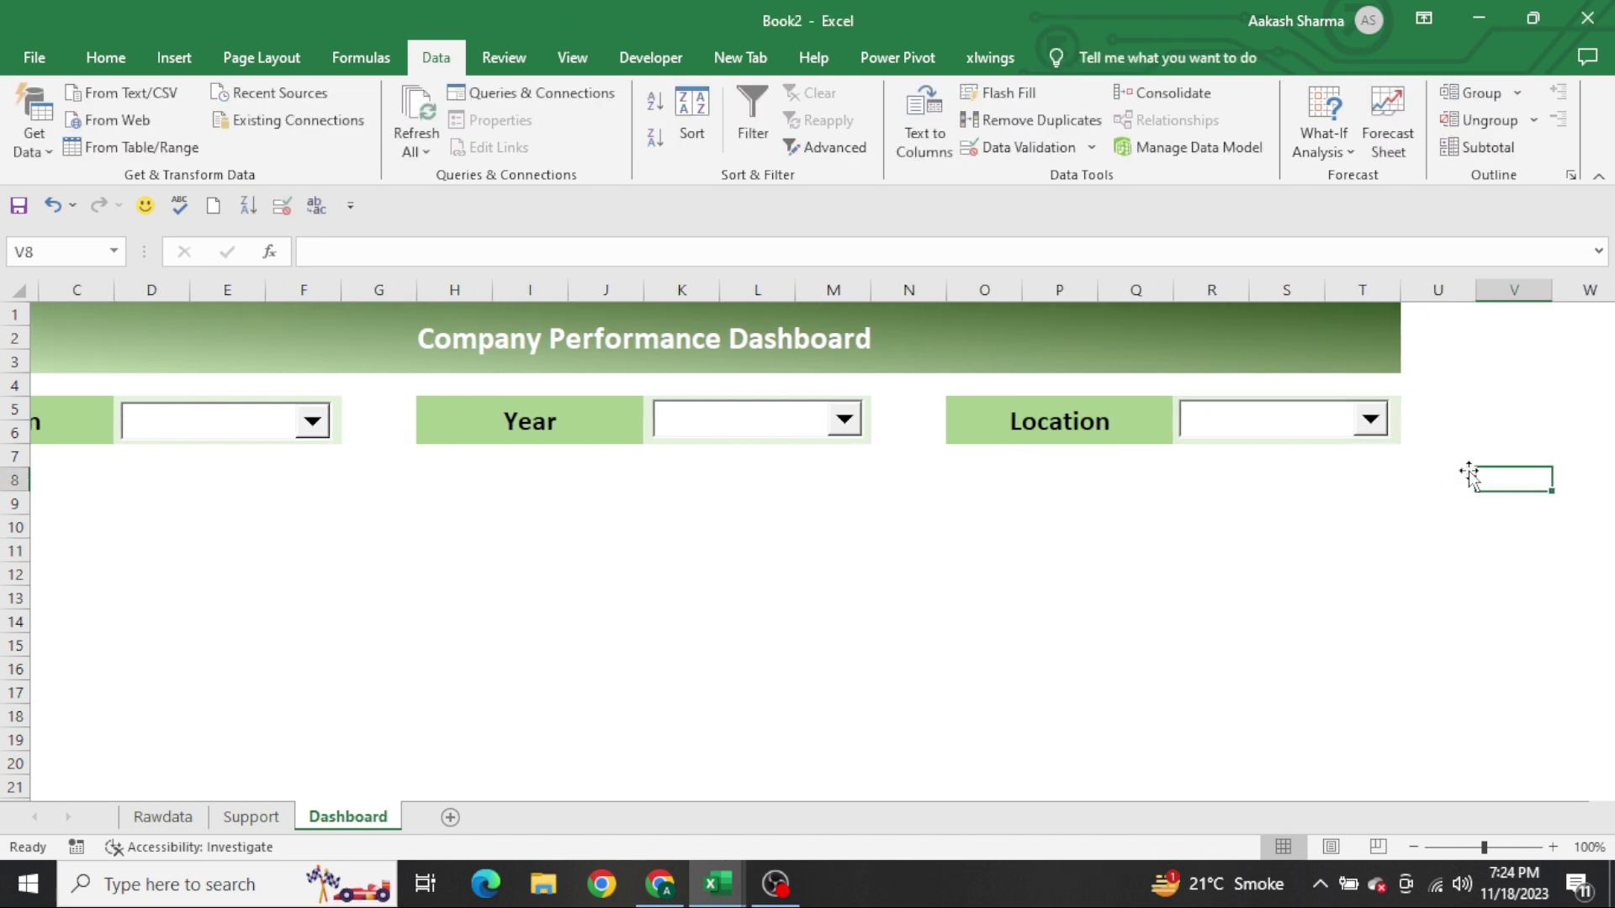
{"action": "right_click", "coordinate": [1135, 434]}
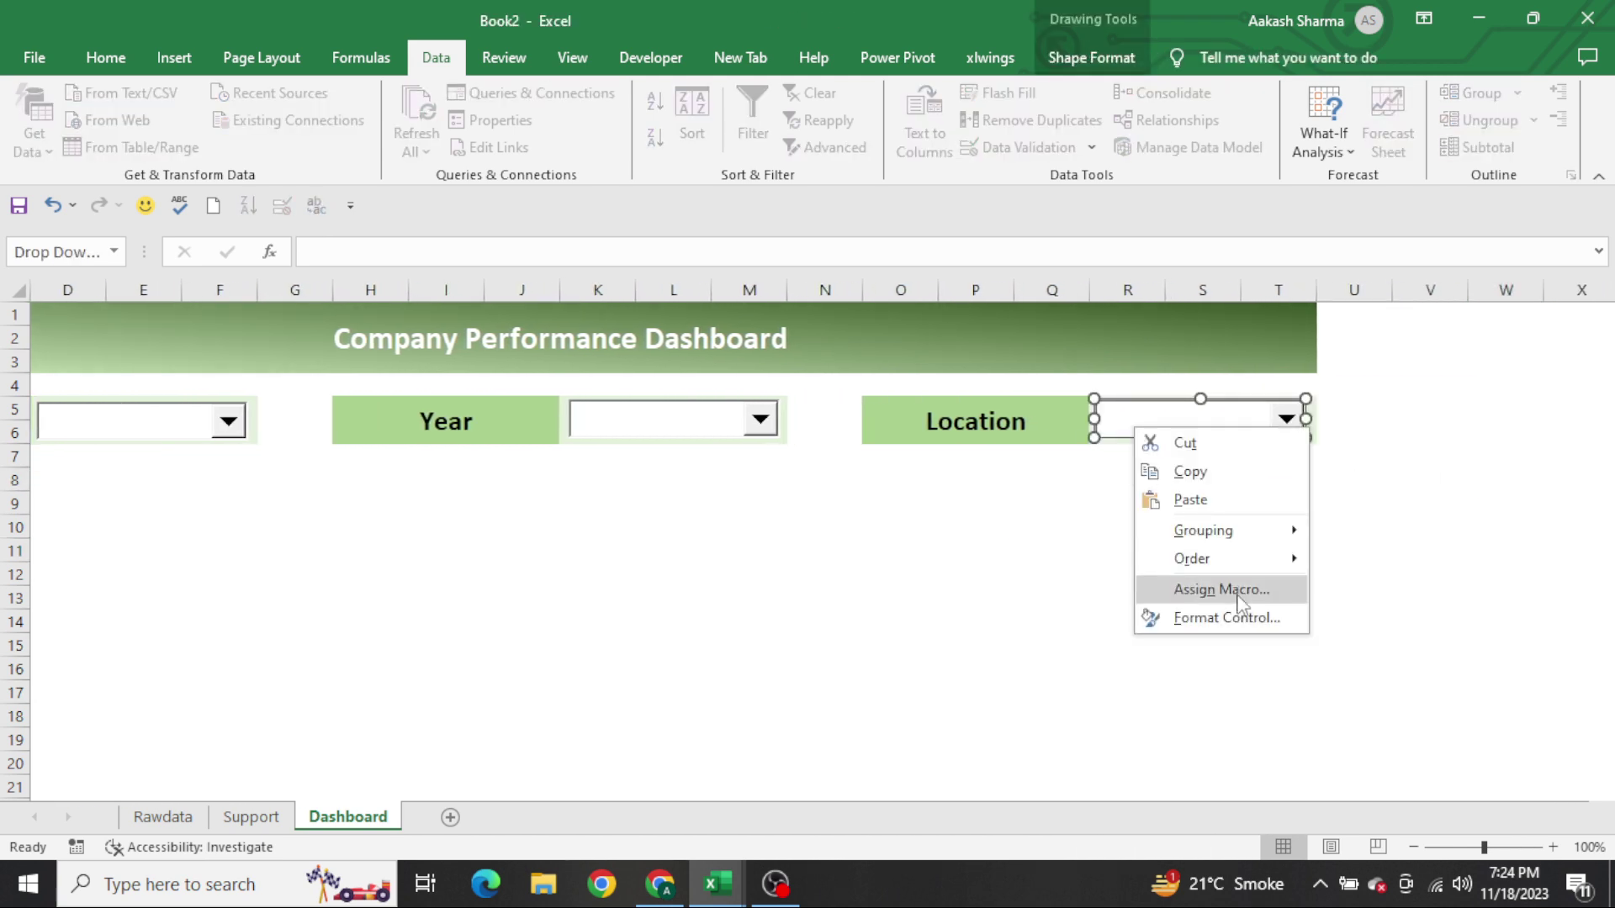
{"action": "left_click", "coordinate": [1235, 619]}
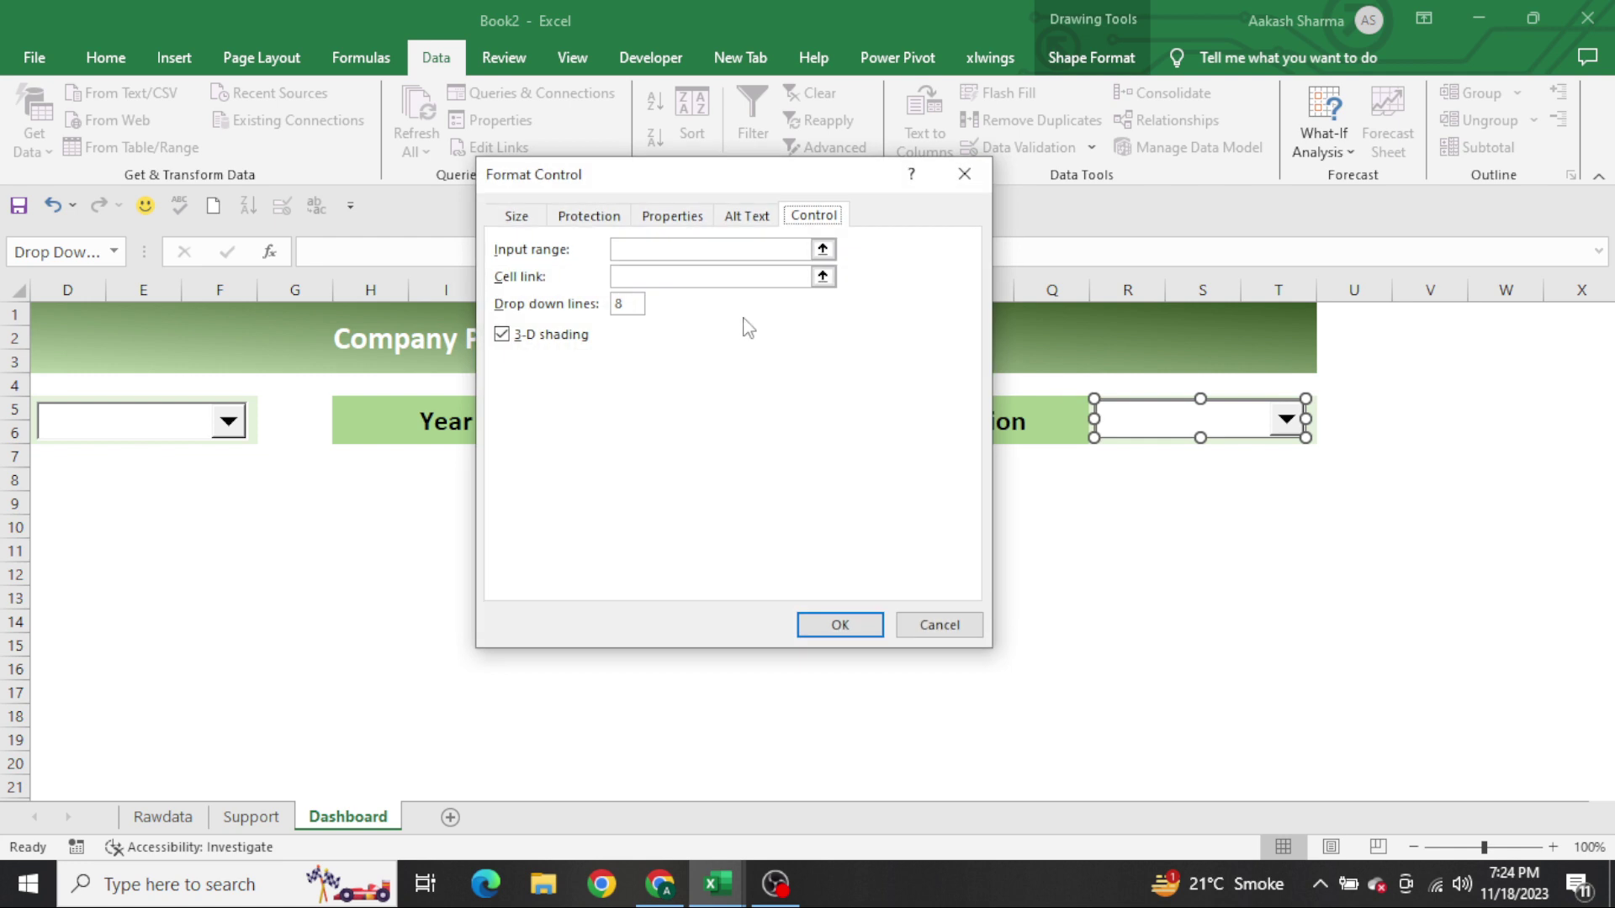
{"action": "left_click", "coordinate": [653, 249]}
{"action": "type", "text": "Location"}
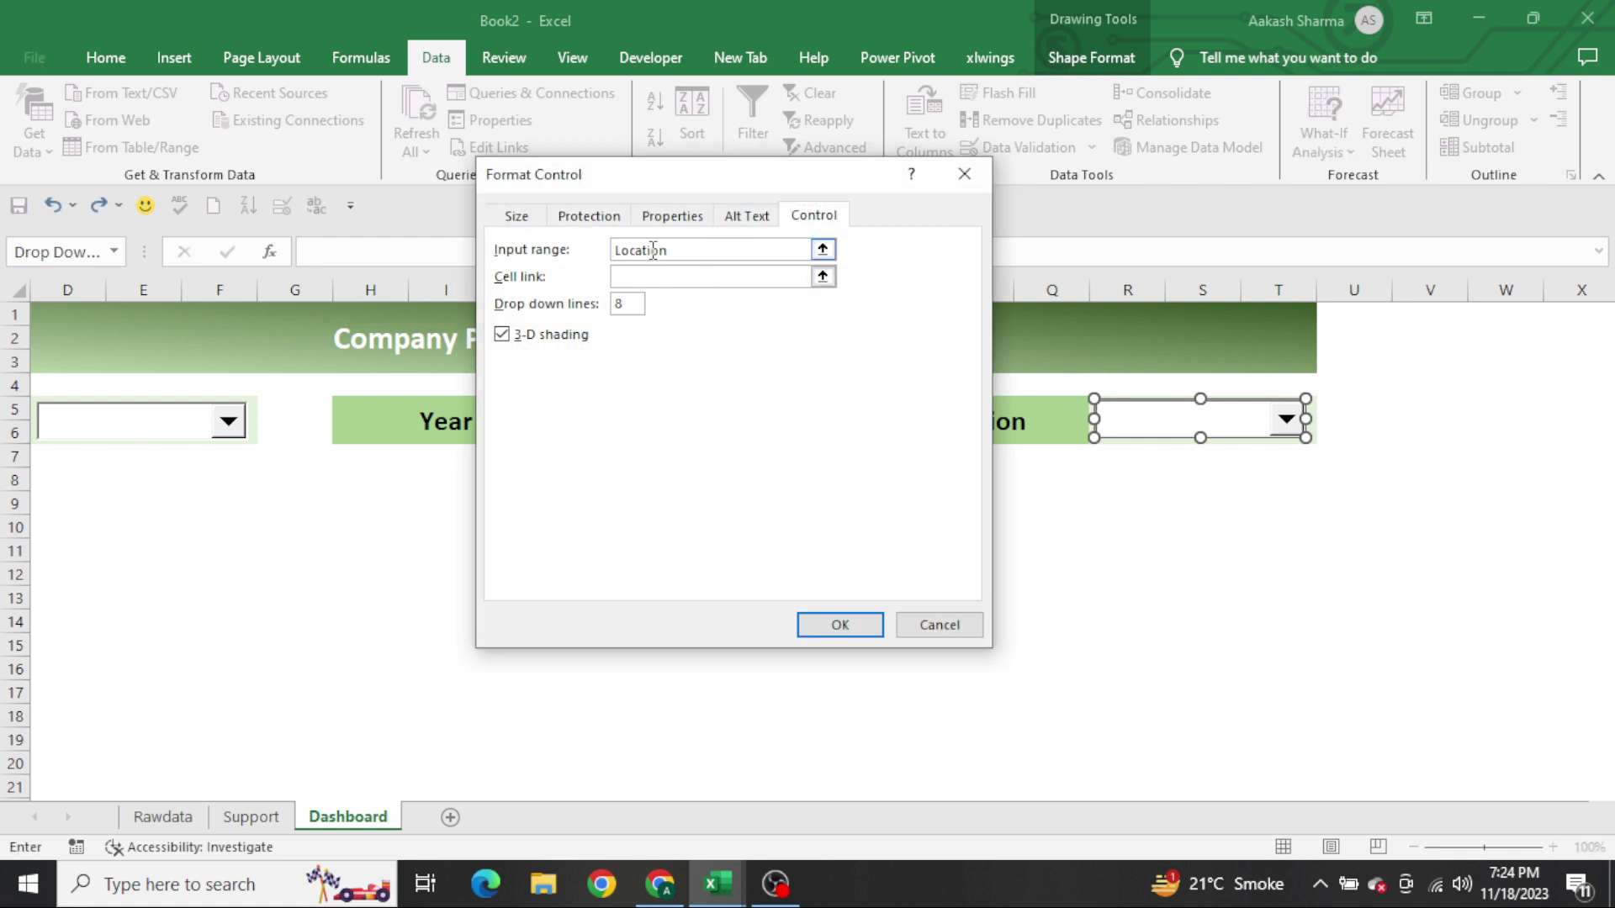
{"action": "left_click", "coordinate": [645, 277]}
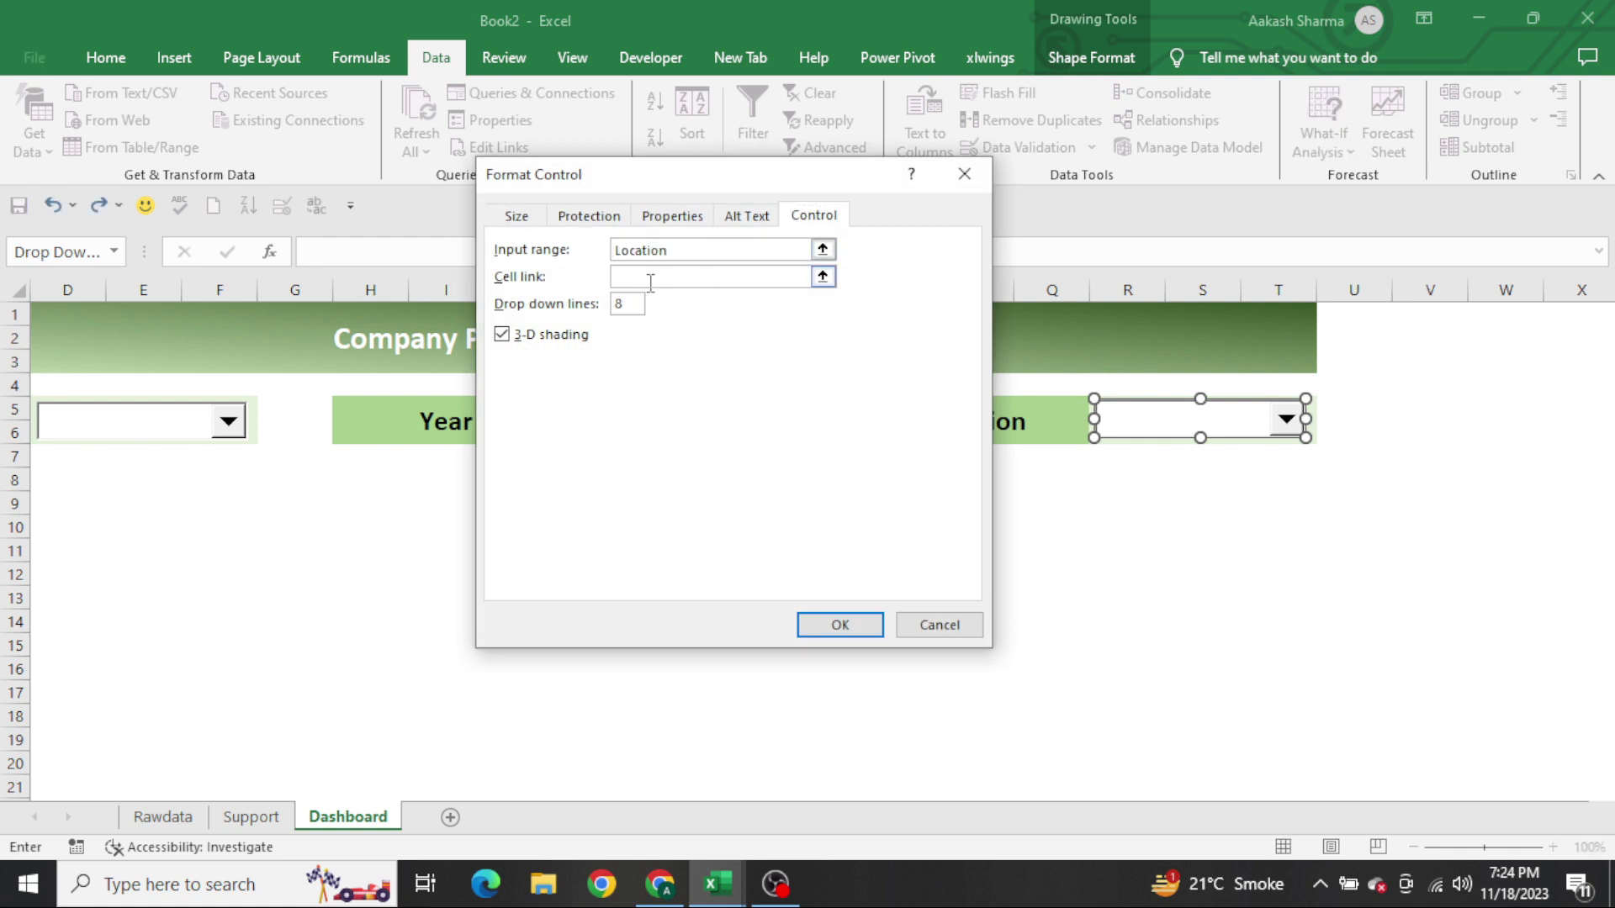
{"action": "left_click", "coordinate": [1504, 317]}
{"action": "left_click", "coordinate": [840, 624]}
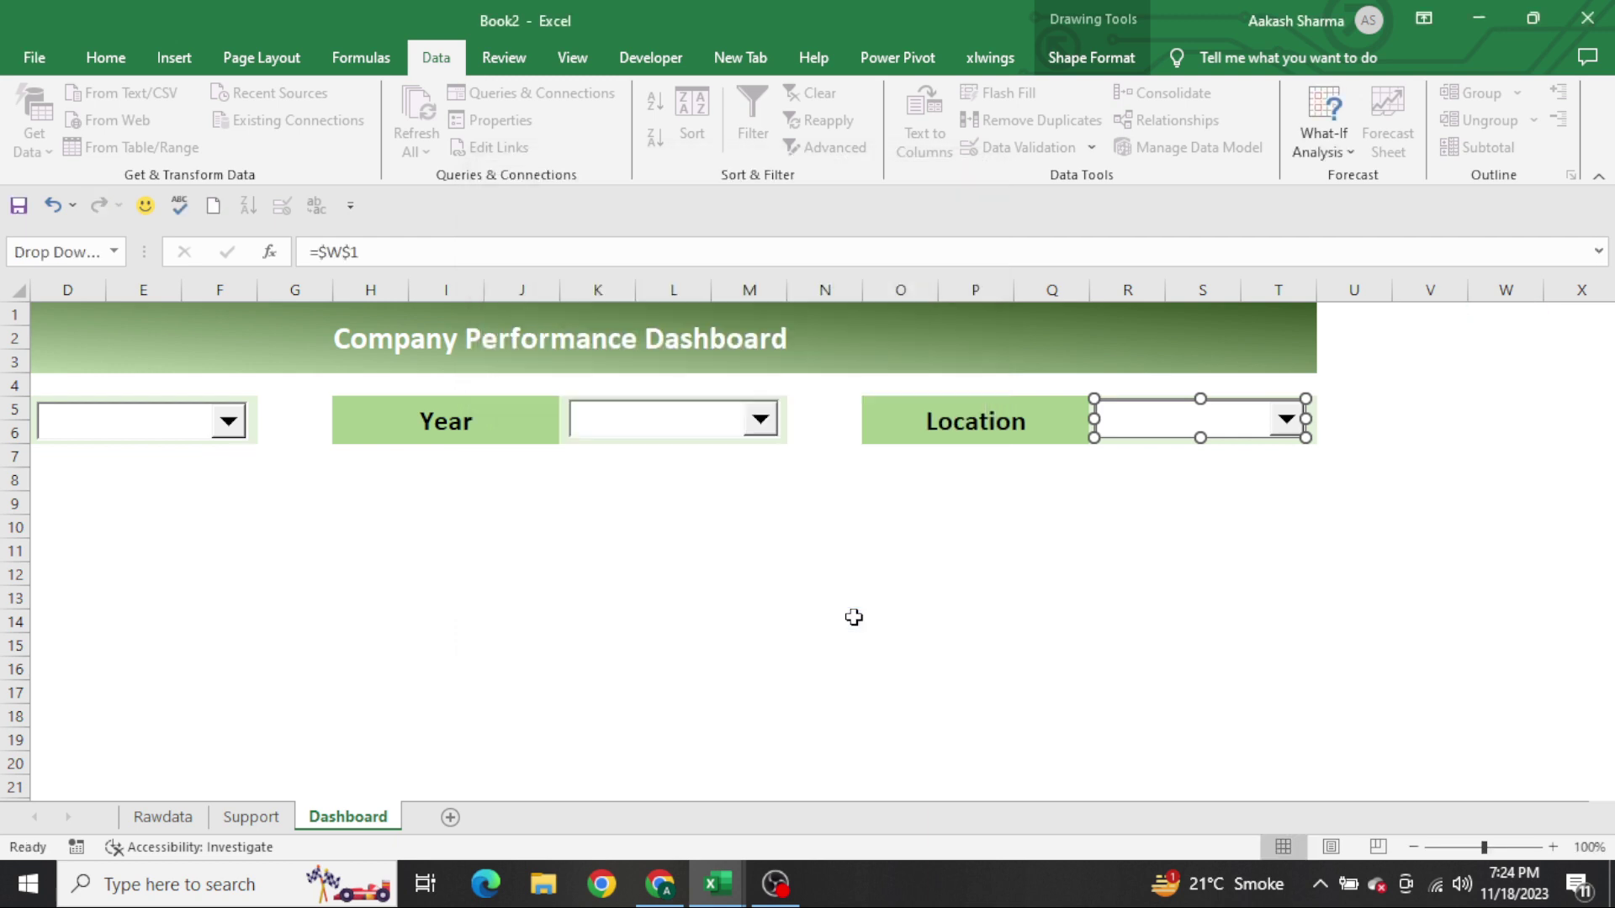
{"action": "left_click", "coordinate": [1505, 575]}
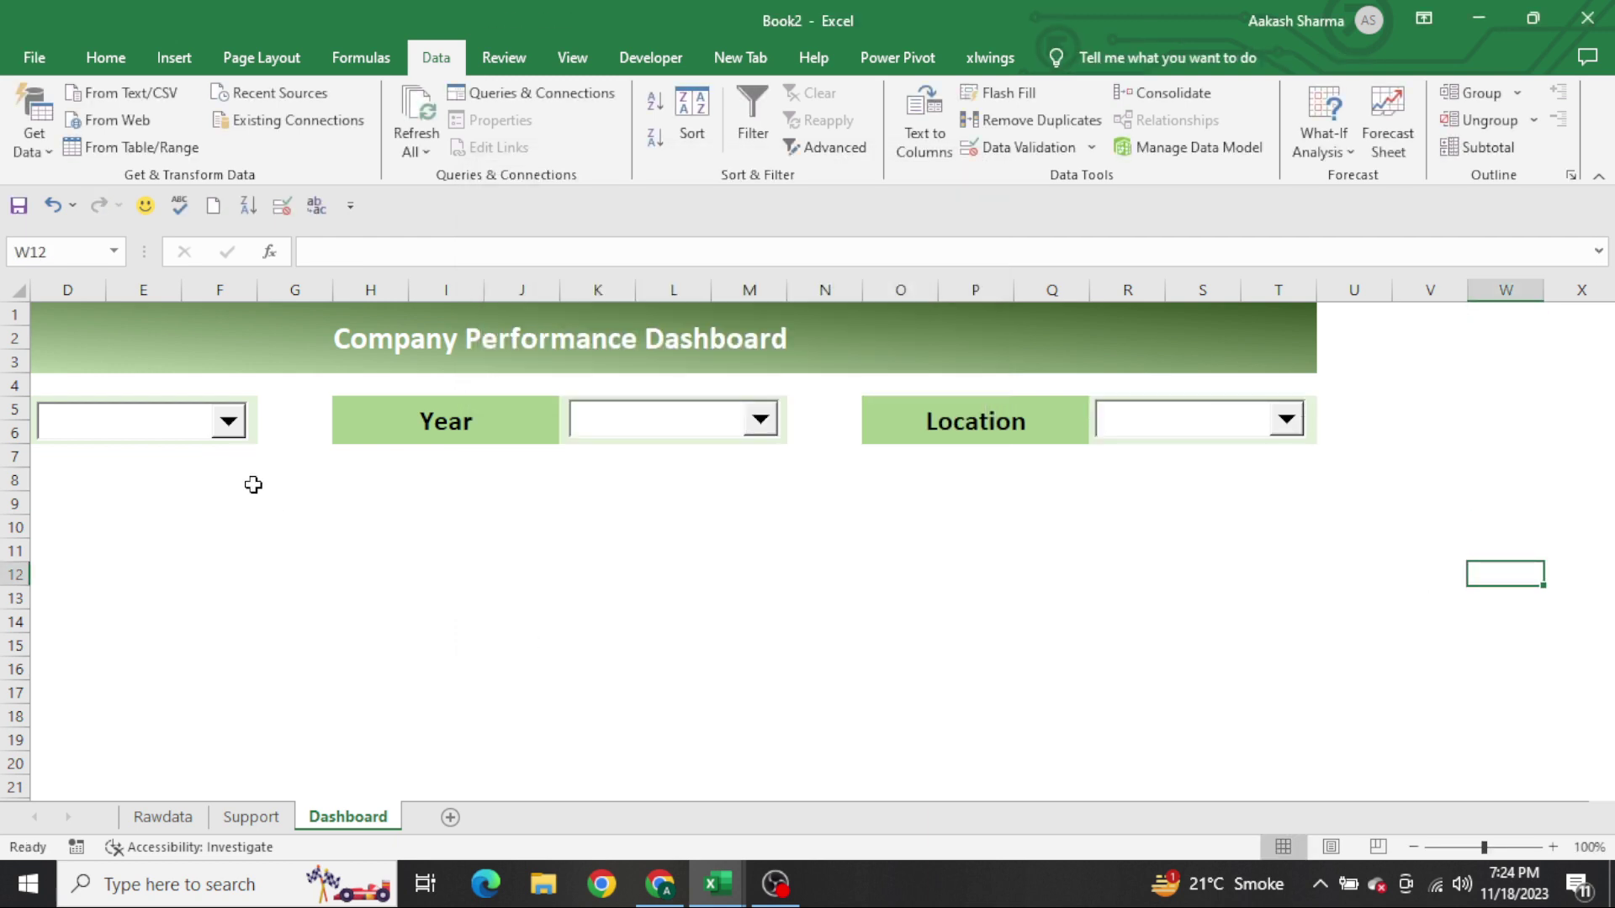
Choose UP in the Region combo box and enter the label Region in U2 below its linked cell
{"action": "left_click", "coordinate": [180, 425]}
{"action": "left_click", "coordinate": [157, 450]}
{"action": "key", "text": "Up"}
{"action": "key", "text": "Up"}
{"action": "key", "text": "Up"}
{"action": "key", "text": "Up"}
{"action": "key", "text": "Up"}
{"action": "key", "text": "Up"}
{"action": "key", "text": "Up"}
{"action": "key", "text": "Up"}
{"action": "key", "text": "Up"}
{"action": "key", "text": "Up"}
{"action": "key", "text": "Left"}
{"action": "key", "text": "Left"}
{"action": "type", "text": "Reg"}
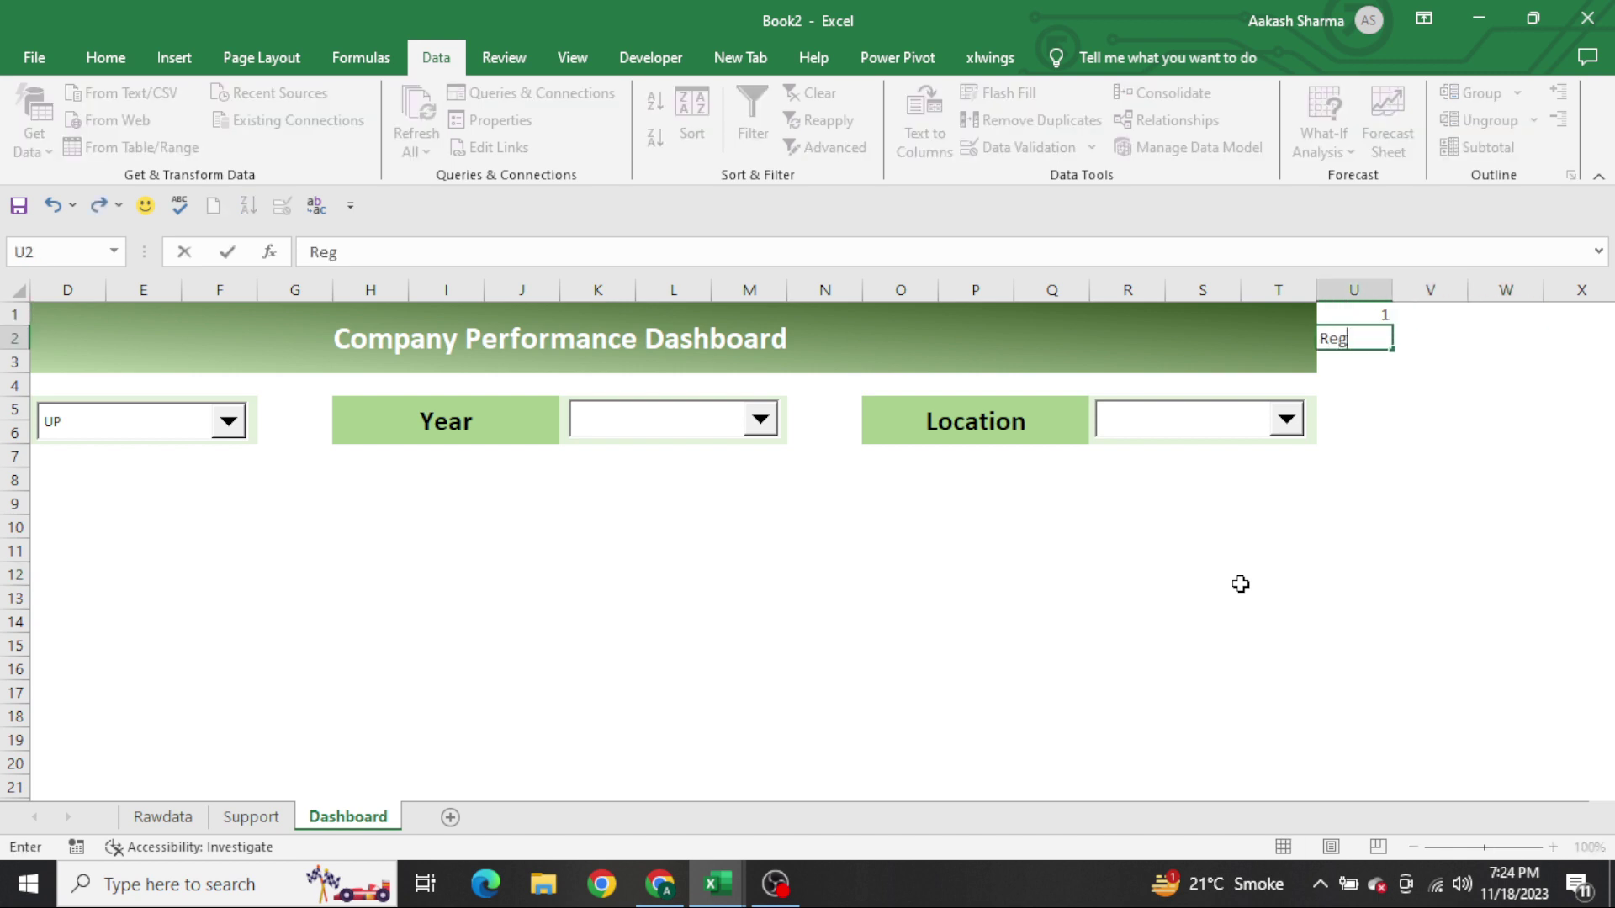
{"action": "type", "text": "ion"}
{"action": "key", "text": "Return"}
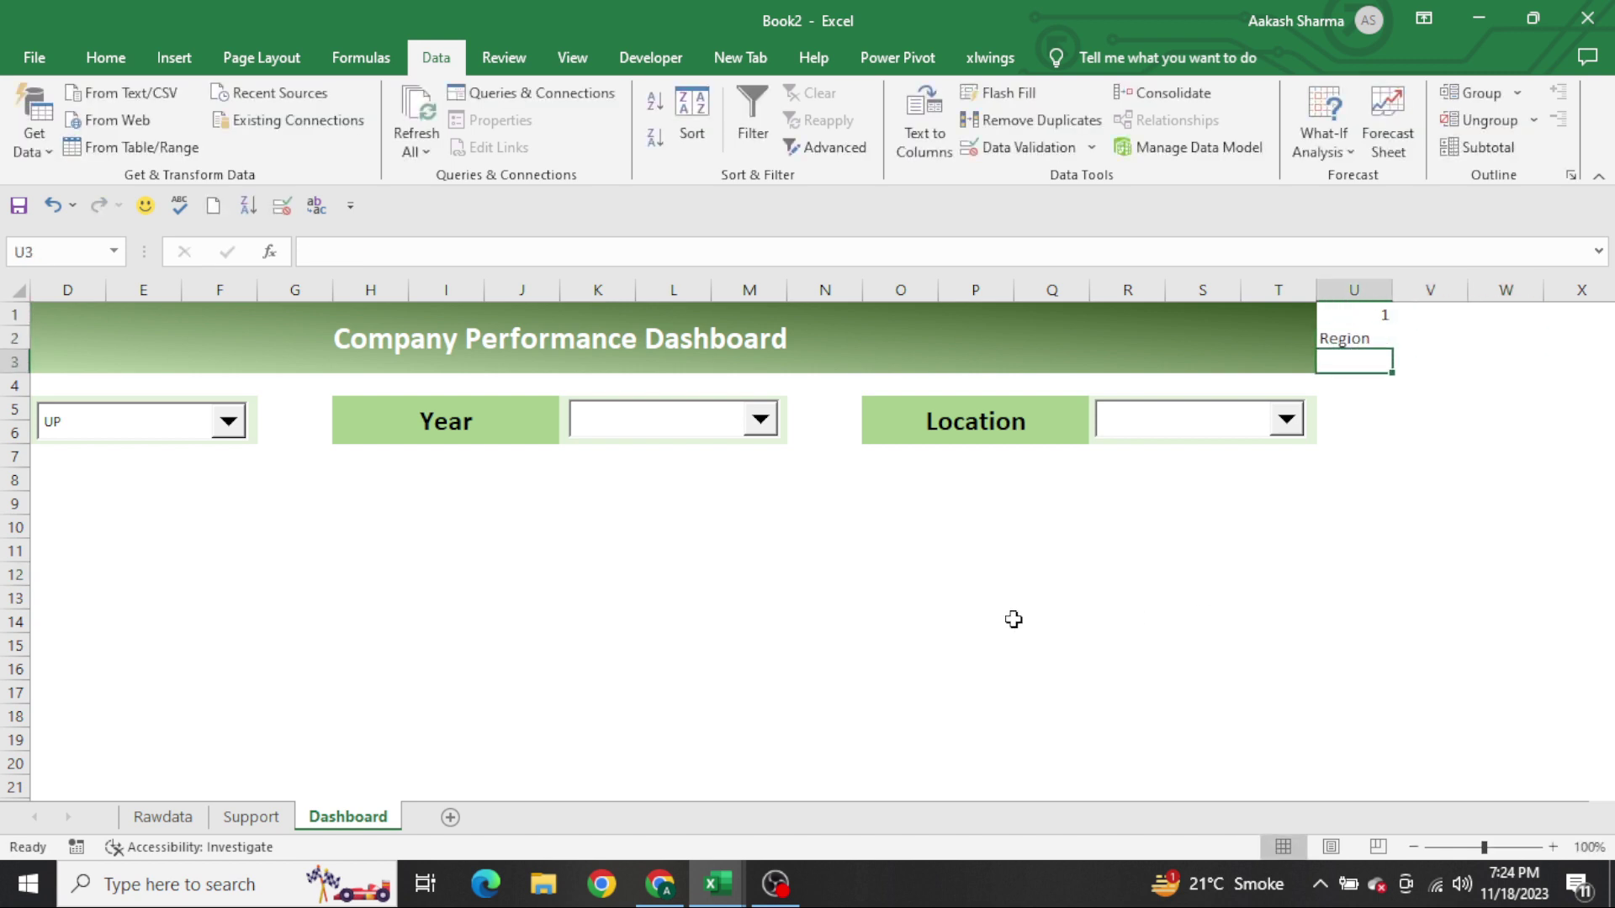
Check the Year combo box's format control settings, leaving them as they are
{"action": "left_click", "coordinate": [667, 399]}
{"action": "right_click", "coordinate": [667, 400]}
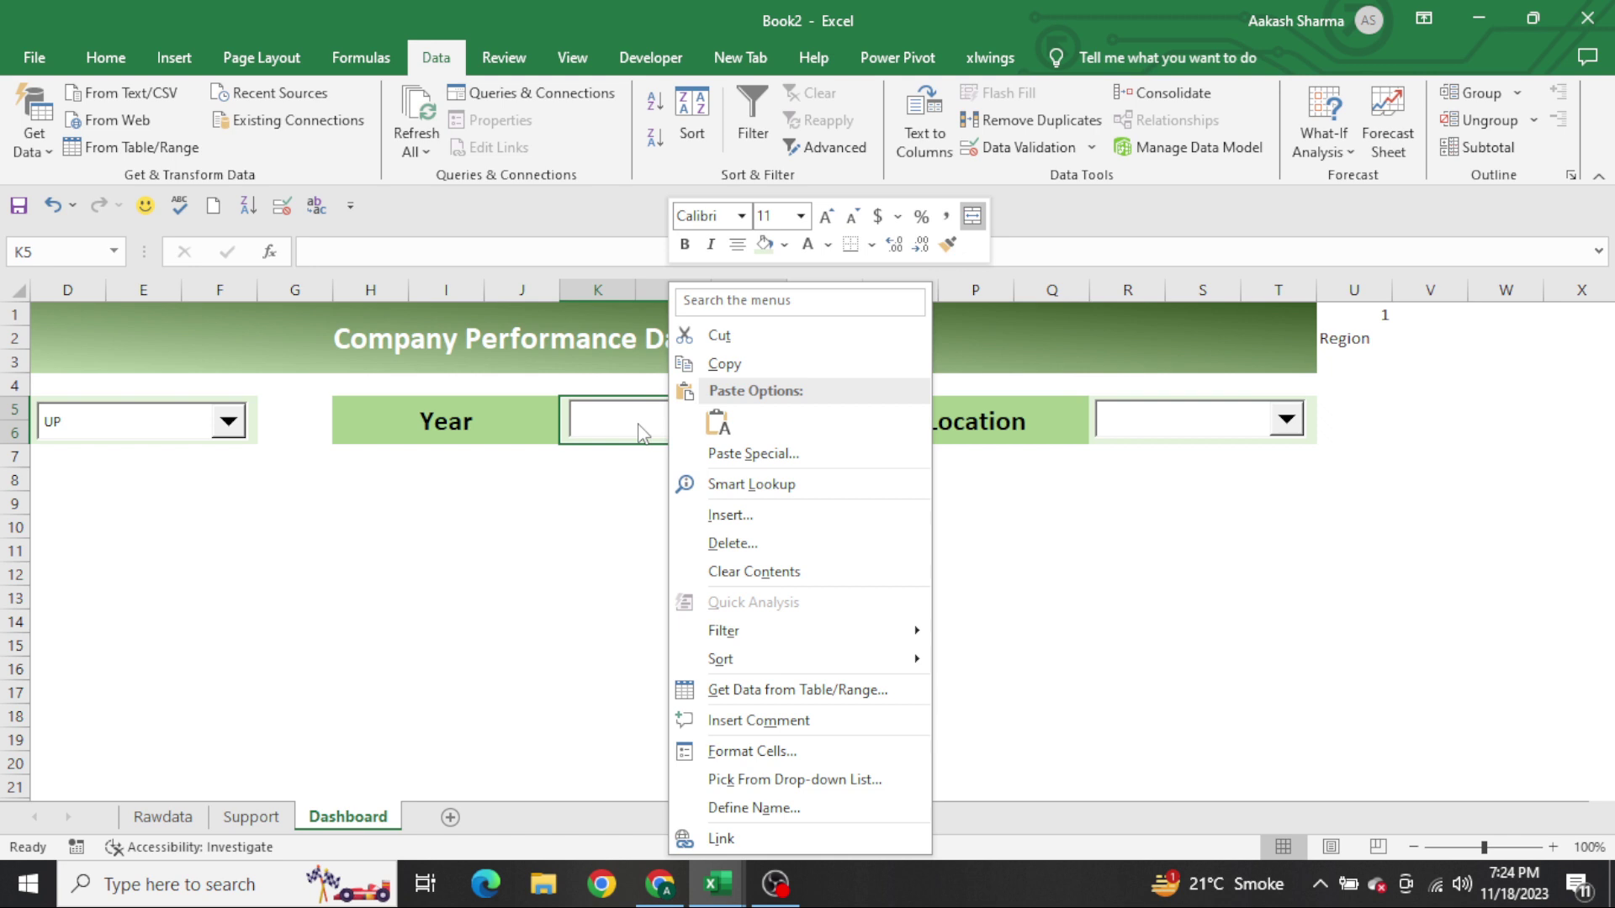
{"action": "left_click", "coordinate": [637, 427]}
{"action": "right_click", "coordinate": [637, 425]}
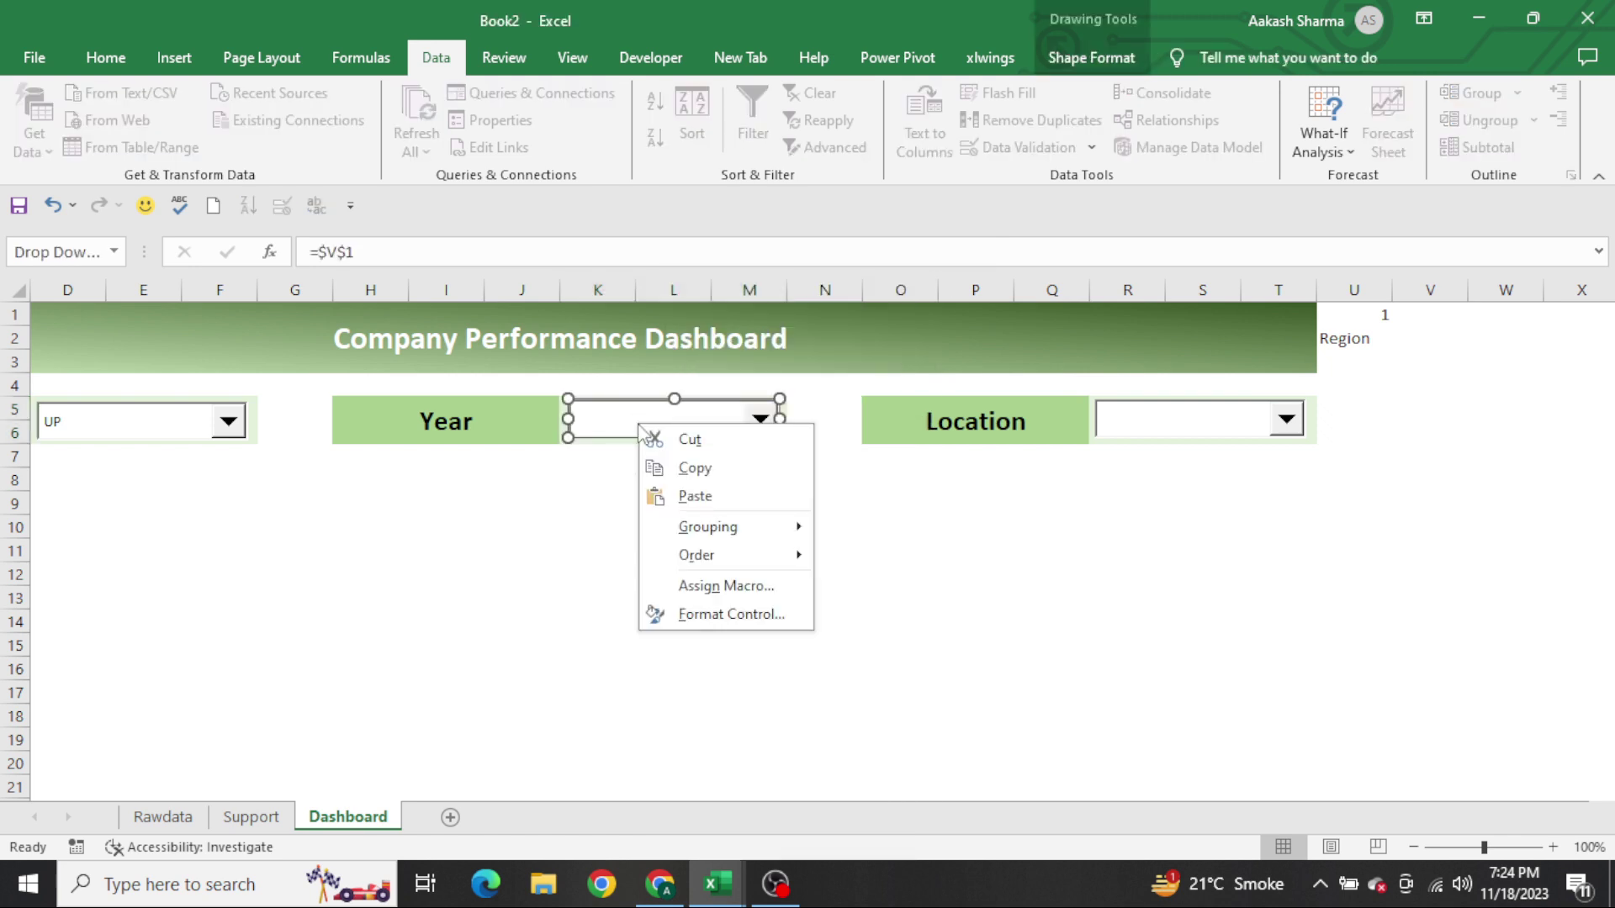
{"action": "left_click", "coordinate": [729, 614]}
{"action": "key", "text": "Return"}
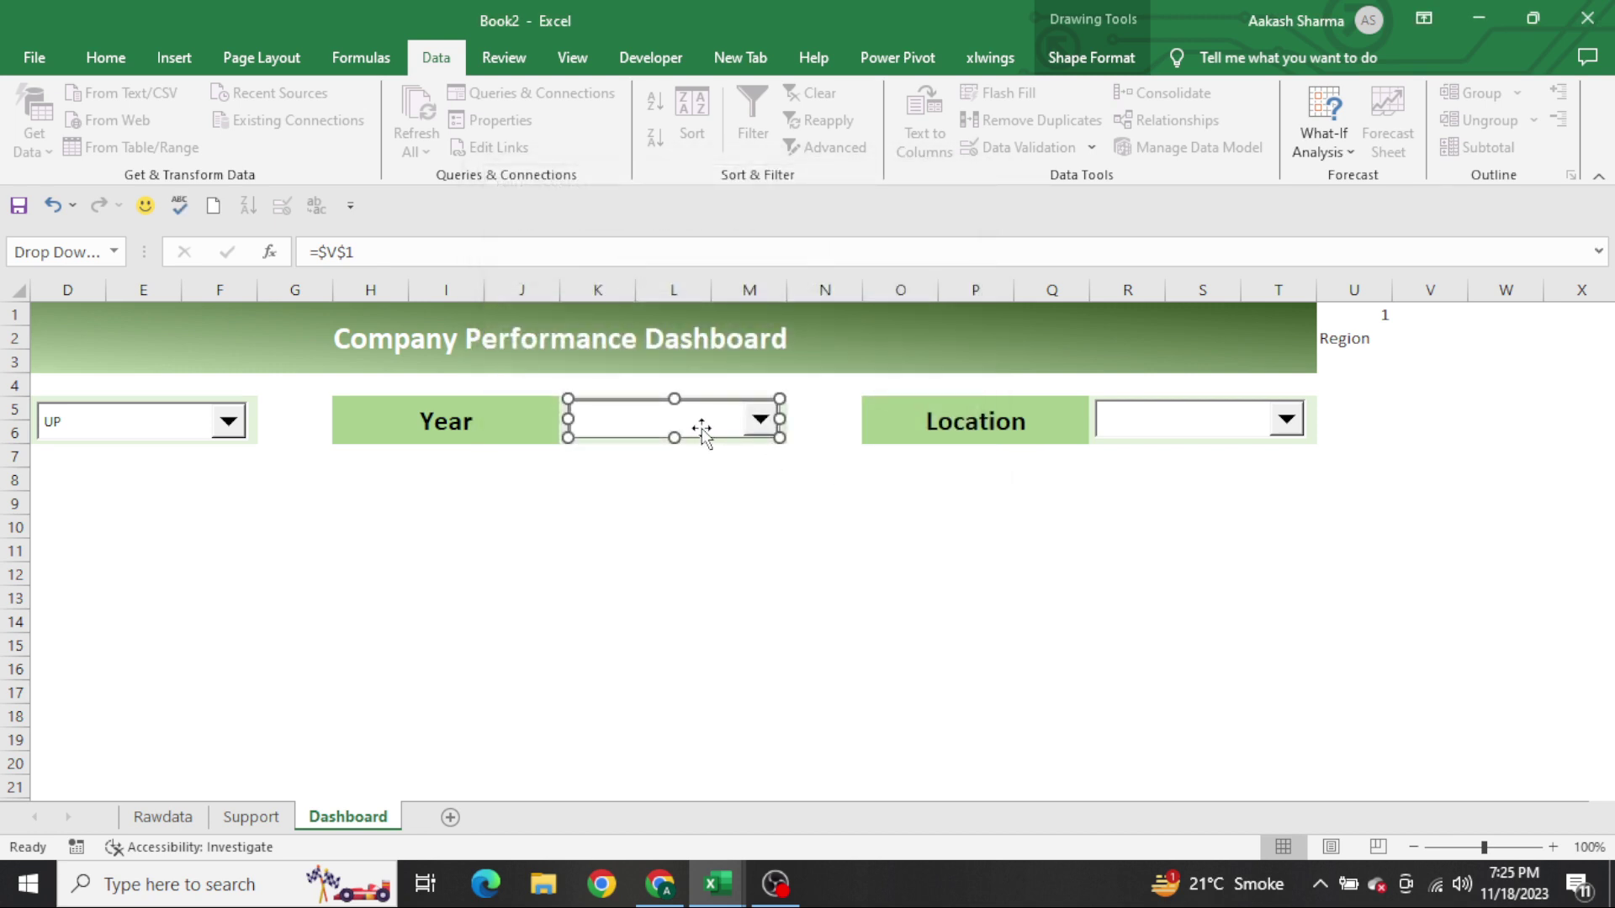
{"action": "left_click", "coordinate": [969, 548]}
Choose 2016 in the Year combo box and enter the label Year in V2 below its linked cell
{"action": "left_click", "coordinate": [744, 431]}
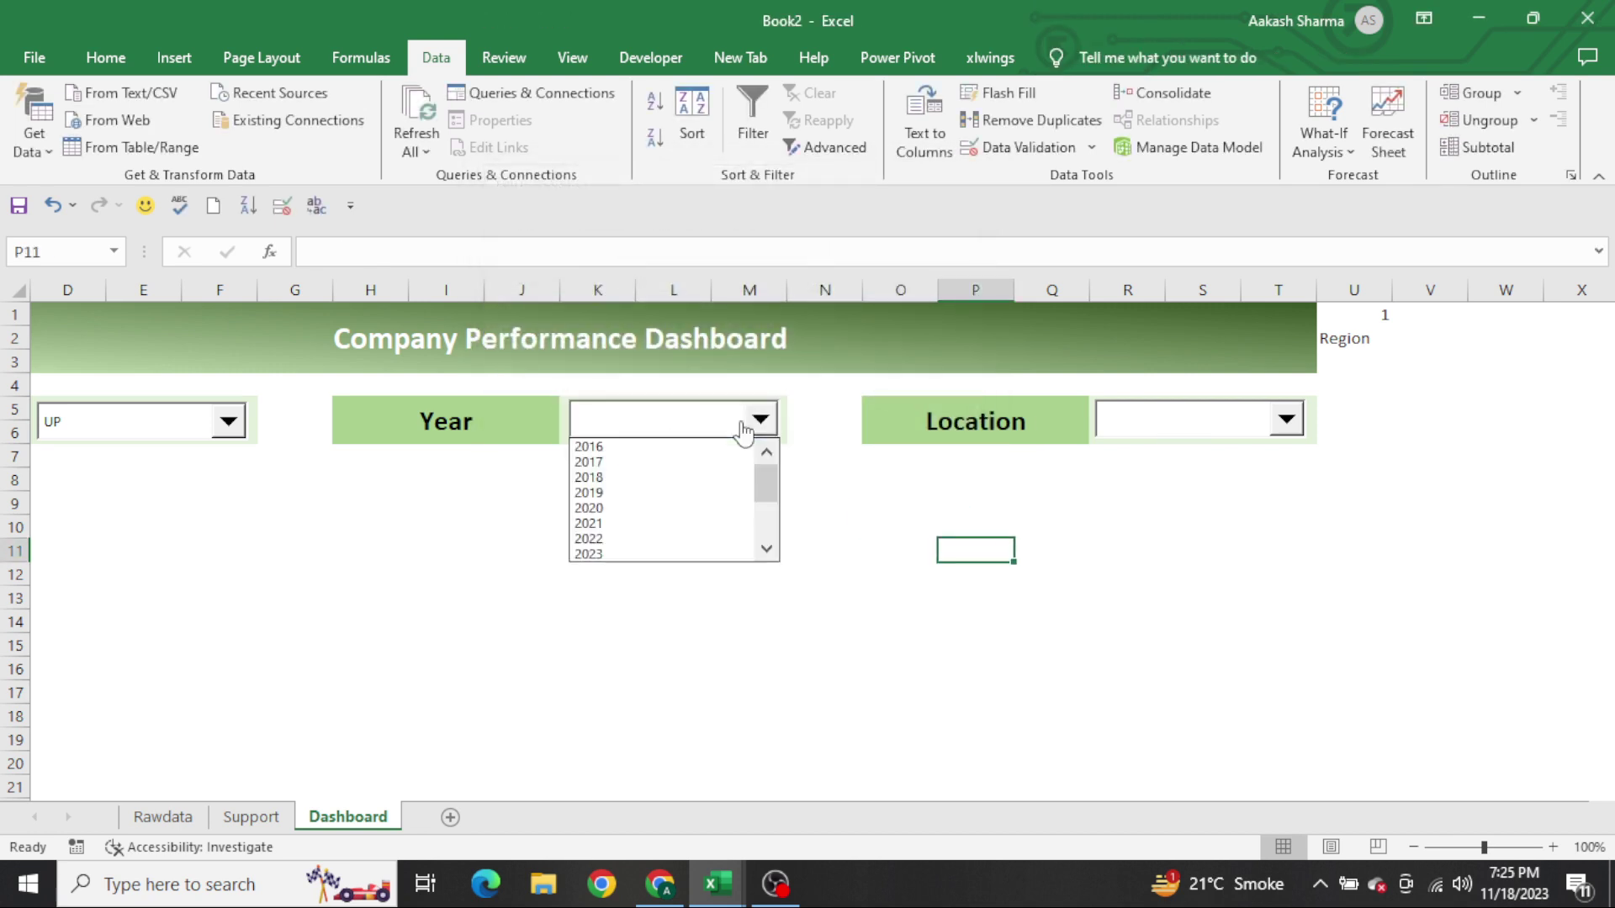
{"action": "left_click", "coordinate": [710, 448]}
{"action": "left_click", "coordinate": [1354, 338]}
{"action": "key", "text": "Right"}
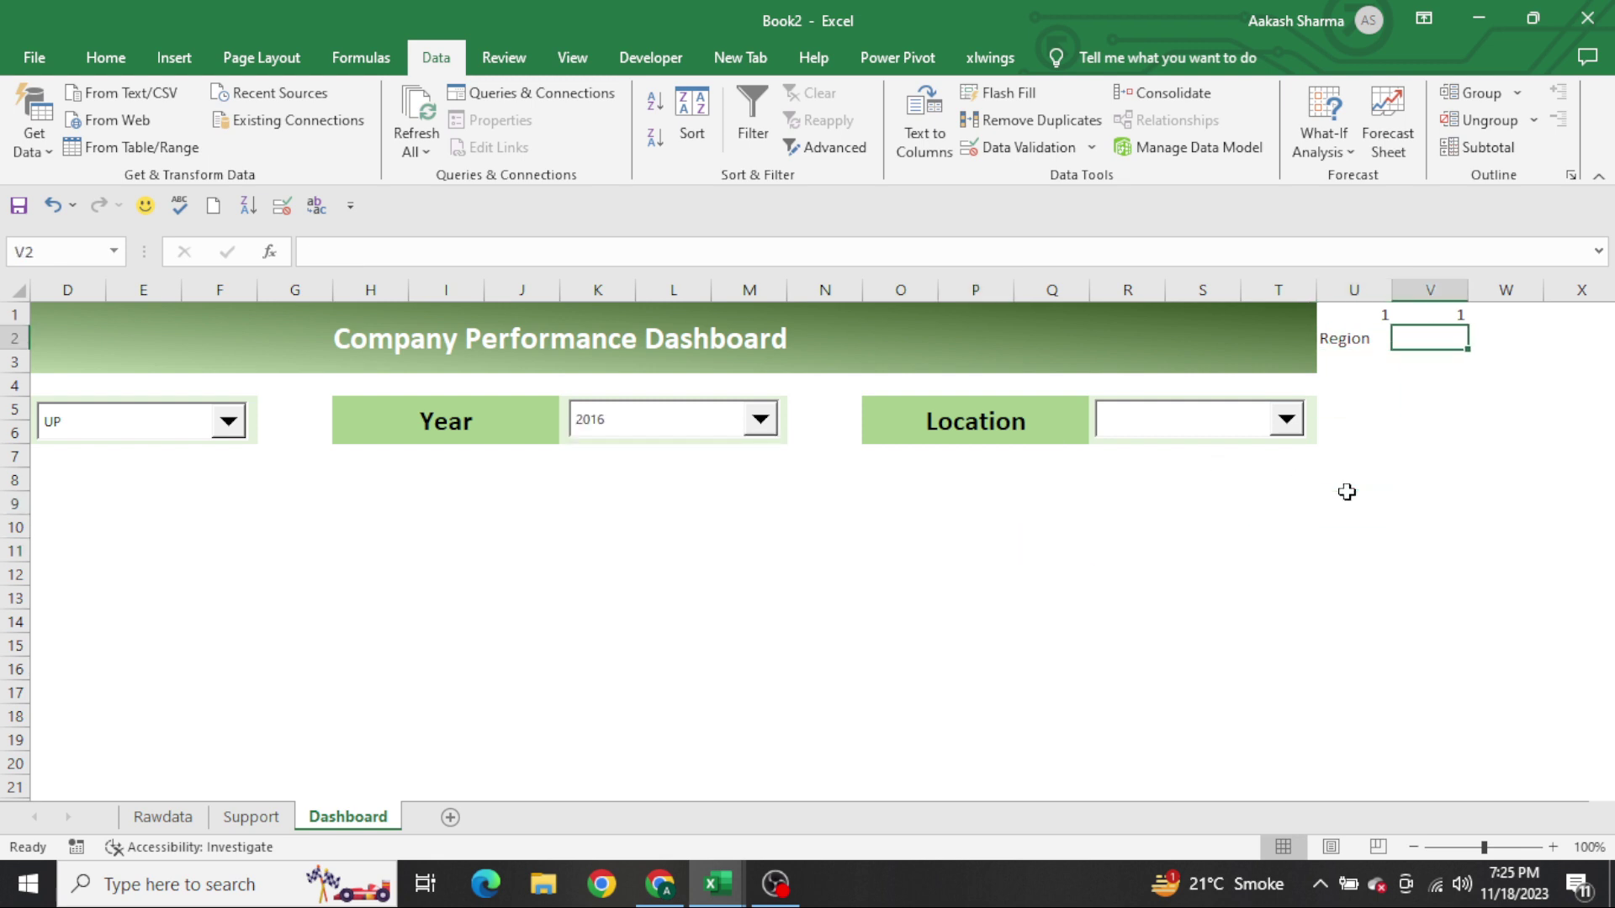
{"action": "type", "text": "Year"}
{"action": "key", "text": "Return"}
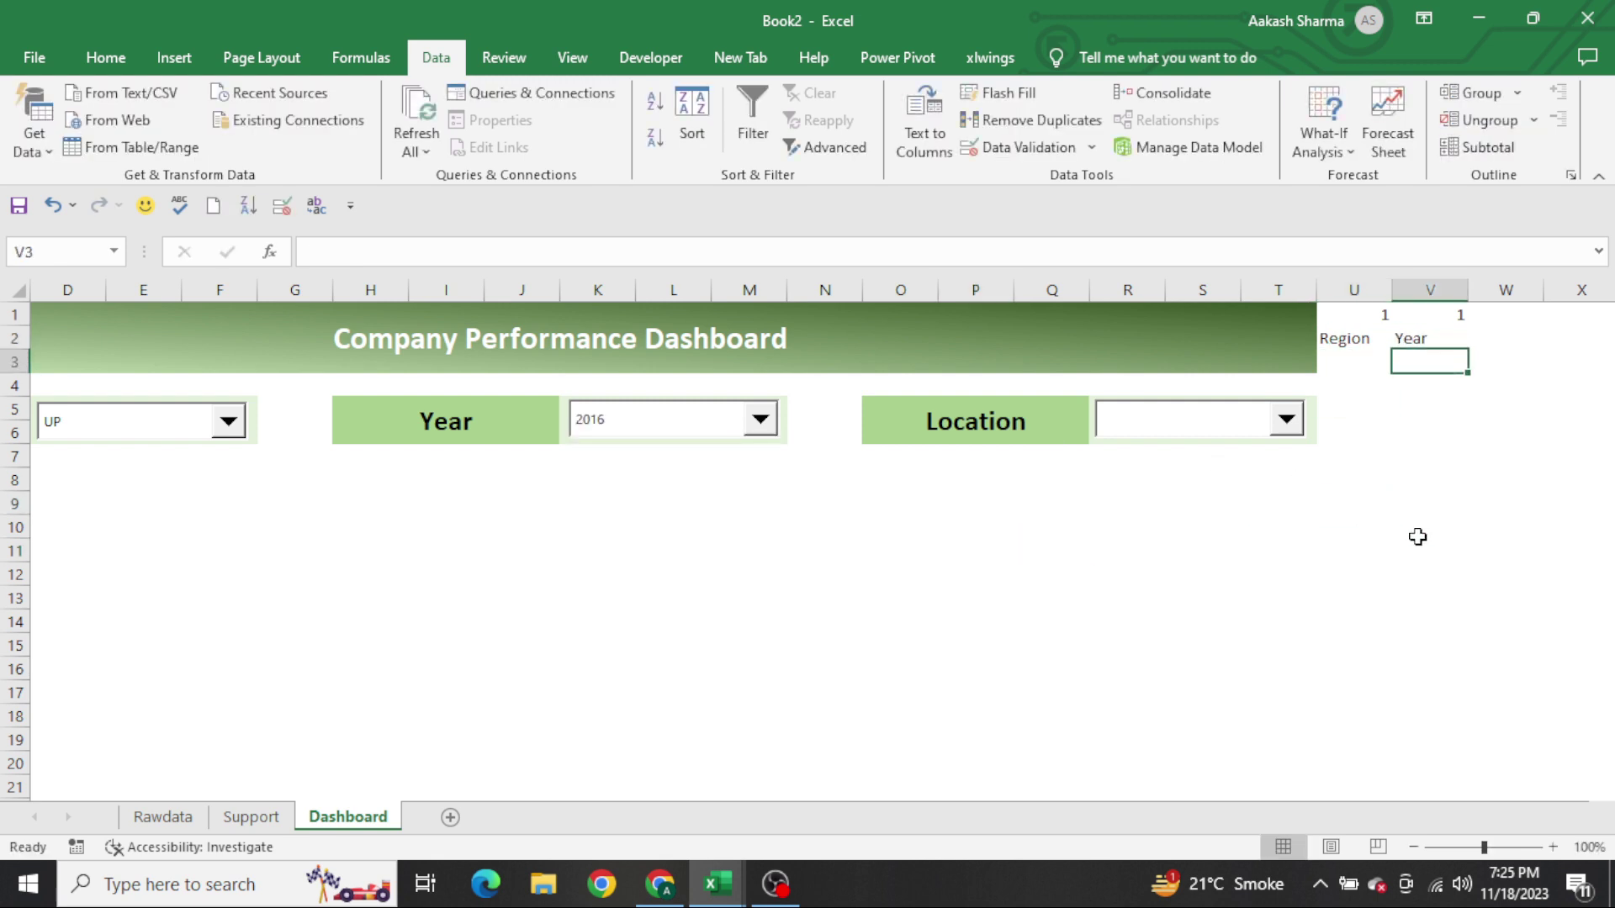
Choose Allahabad in the Location combo box and enter UP in W2 below its linked cell
{"action": "left_click", "coordinate": [1237, 430]}
{"action": "left_click", "coordinate": [1211, 447]}
{"action": "key", "text": "Up"}
{"action": "key", "text": "Right"}
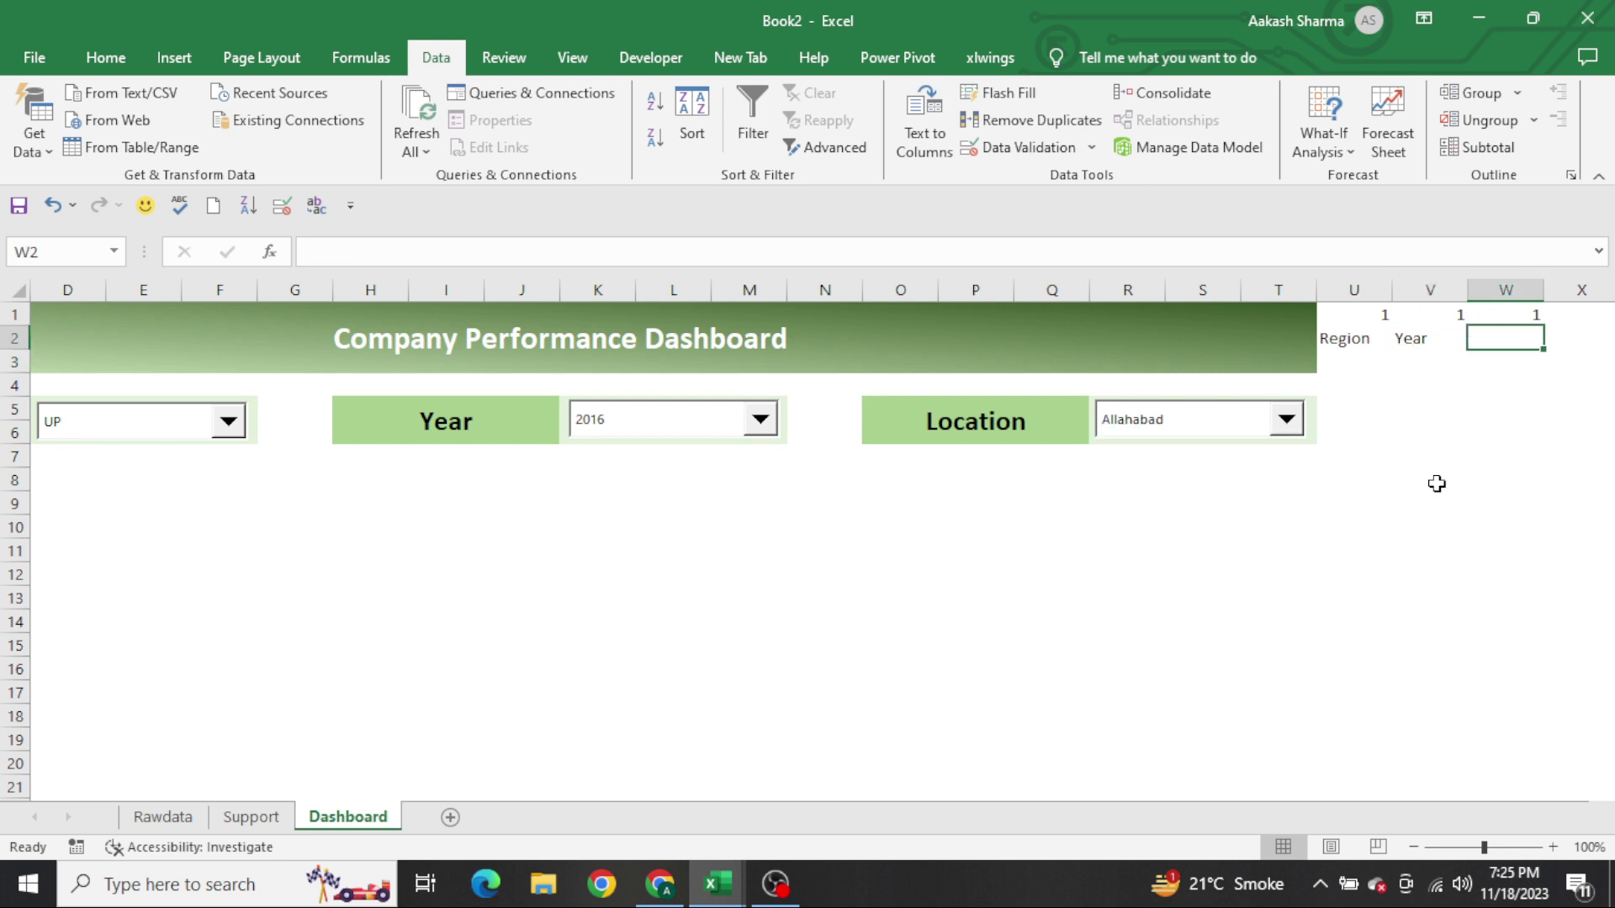
{"action": "type", "text": "UP"}
{"action": "key", "text": "Return"}
Center the labels in U2:W2 and the linked cell values in U1:W1 horizontally
{"action": "key", "text": "Up"}
{"action": "key", "text": "Left"}
{"action": "key", "text": "Left"}
{"action": "key", "text": "shift+Right"}
{"action": "key", "text": "shift+Right"}
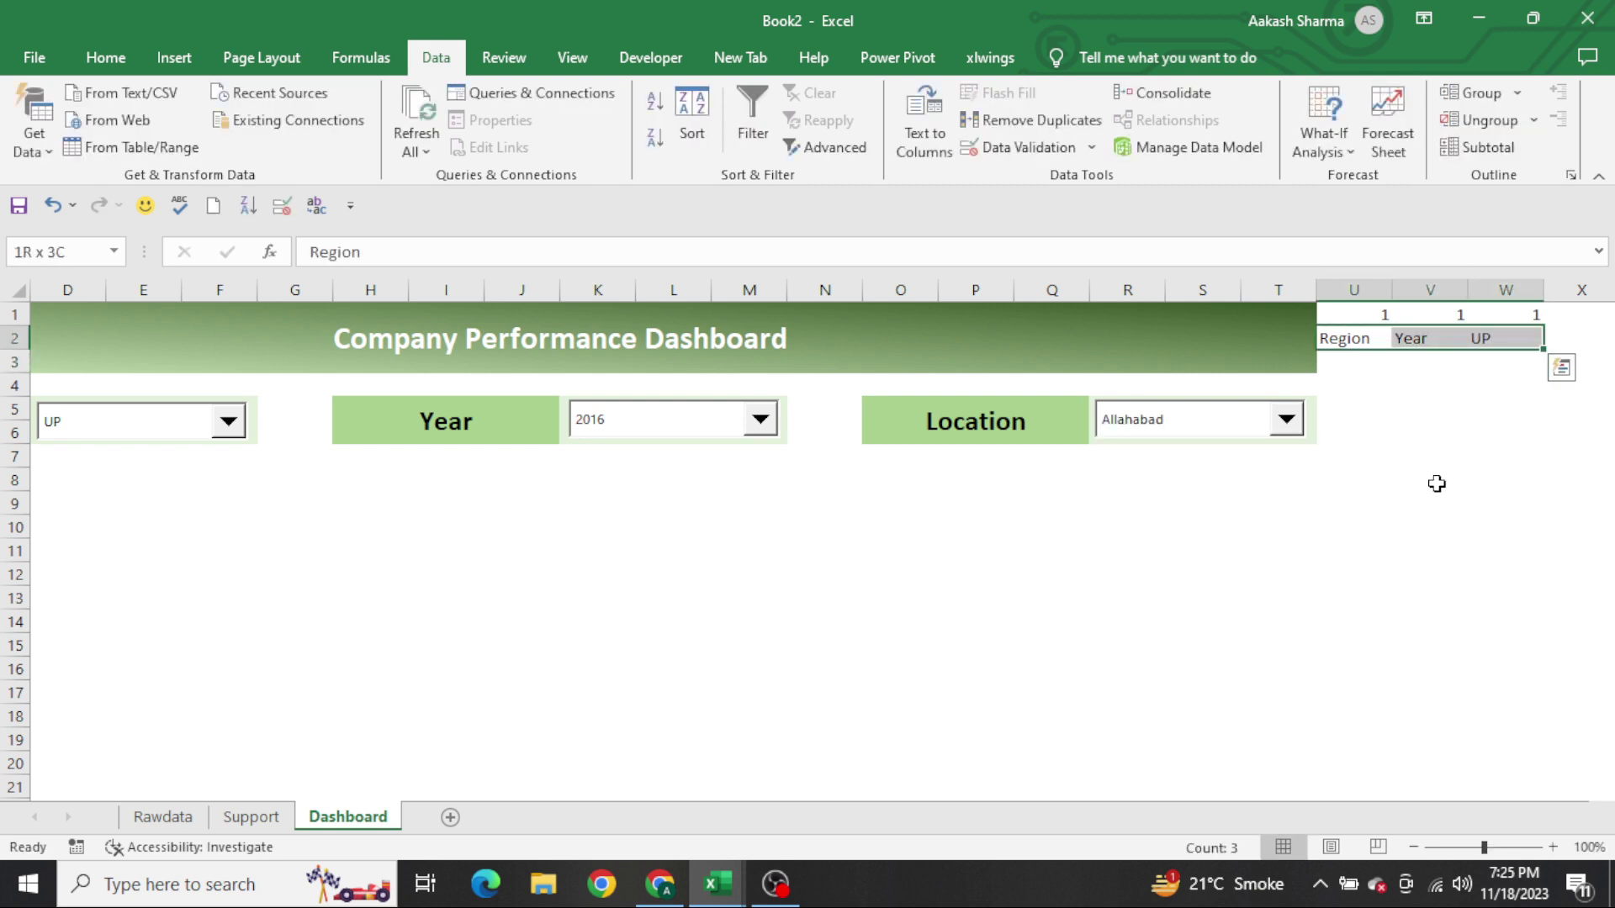
{"action": "key", "text": "alt+h"}
{"action": "key", "text": "a"}
{"action": "key", "text": "c"}
{"action": "key", "text": "Up"}
{"action": "key", "text": "shift+Right"}
{"action": "key", "text": "shift+Right"}
{"action": "key", "text": "alt+h"}
{"action": "key", "text": "a"}
{"action": "key", "text": "c"}
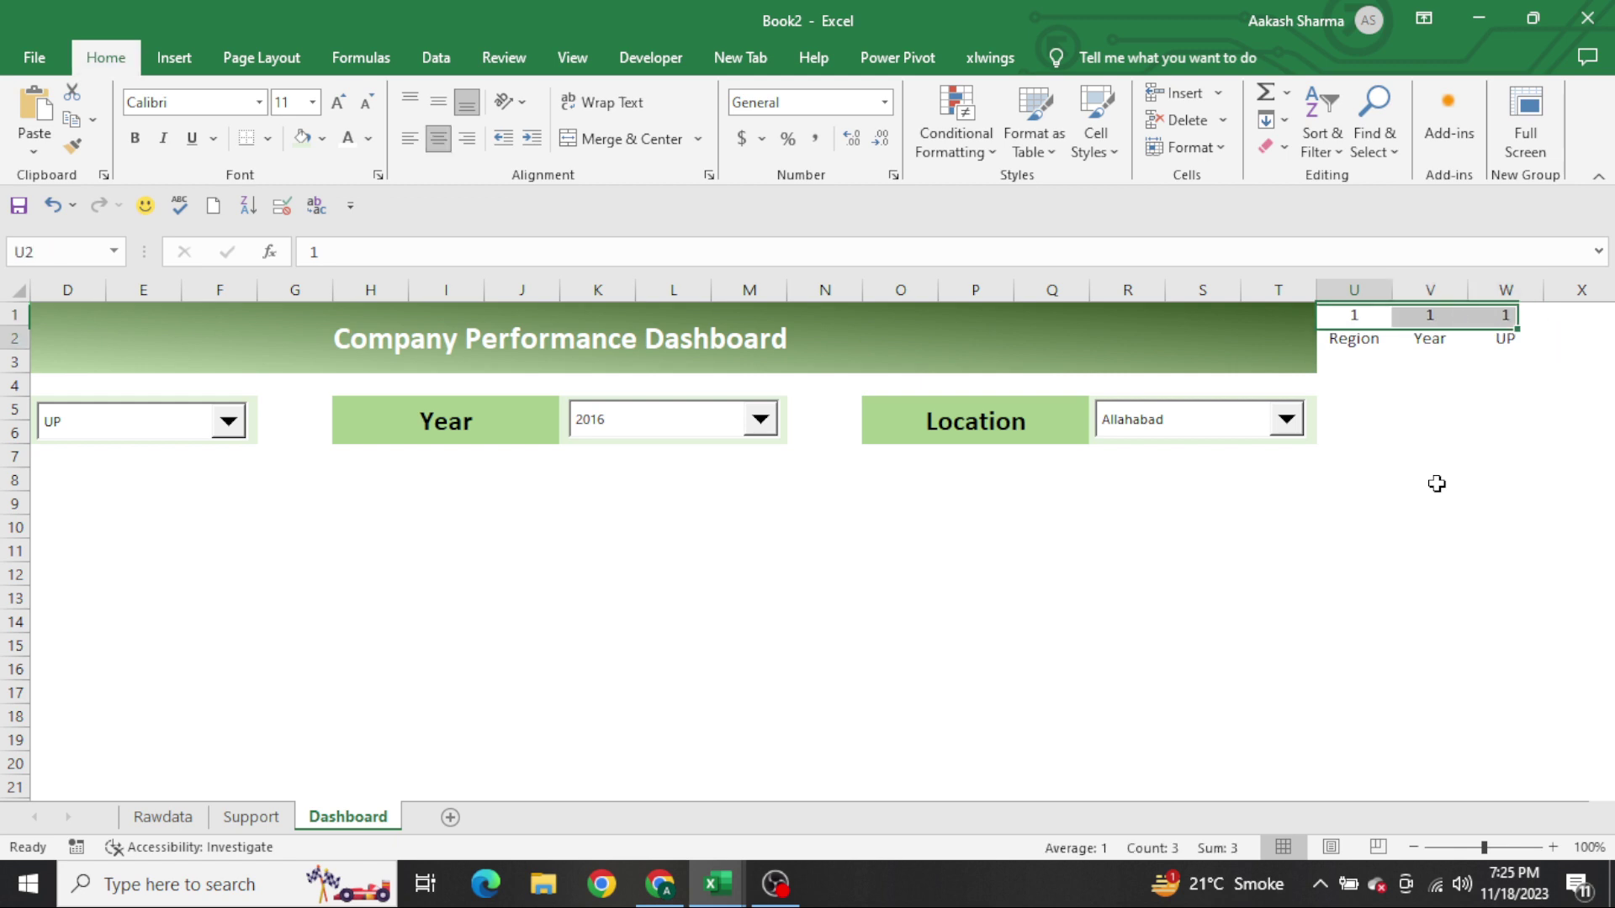
{"action": "key", "text": "Down"}
{"action": "key", "text": "ctrl+Home"}
{"action": "key", "text": "Down"}
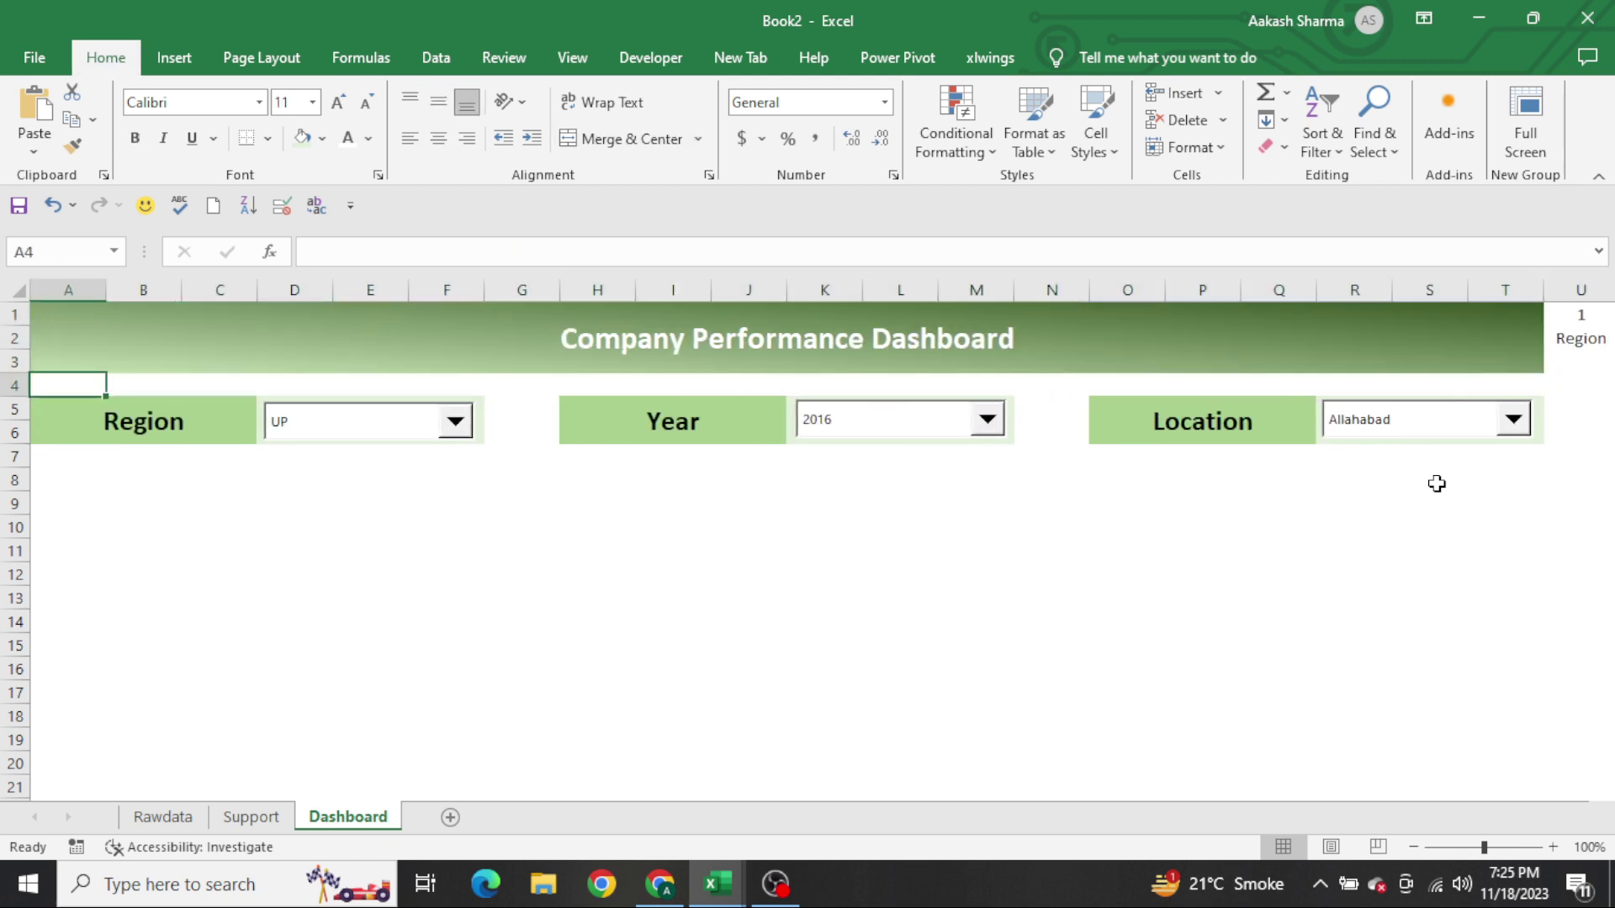
{"action": "key", "text": "Right"}
{"action": "key", "text": "Right"}
{"action": "key", "text": "Right"}
{"action": "key", "text": "Right"}
{"action": "key", "text": "Right"}
{"action": "key", "text": "Right"}
{"action": "key", "text": "Right"}
{"action": "key", "text": "Right"}
{"action": "key", "text": "Right"}
{"action": "key", "text": "Right"}
{"action": "key", "text": "Right"}
{"action": "key", "text": "Right"}
{"action": "key", "text": "Right"}
{"action": "key", "text": "Right"}
{"action": "key", "text": "Right"}
{"action": "key", "text": "Right"}
{"action": "key", "text": "Right"}
{"action": "key", "text": "Right"}
{"action": "key", "text": "Right"}
{"action": "key", "text": "Right"}
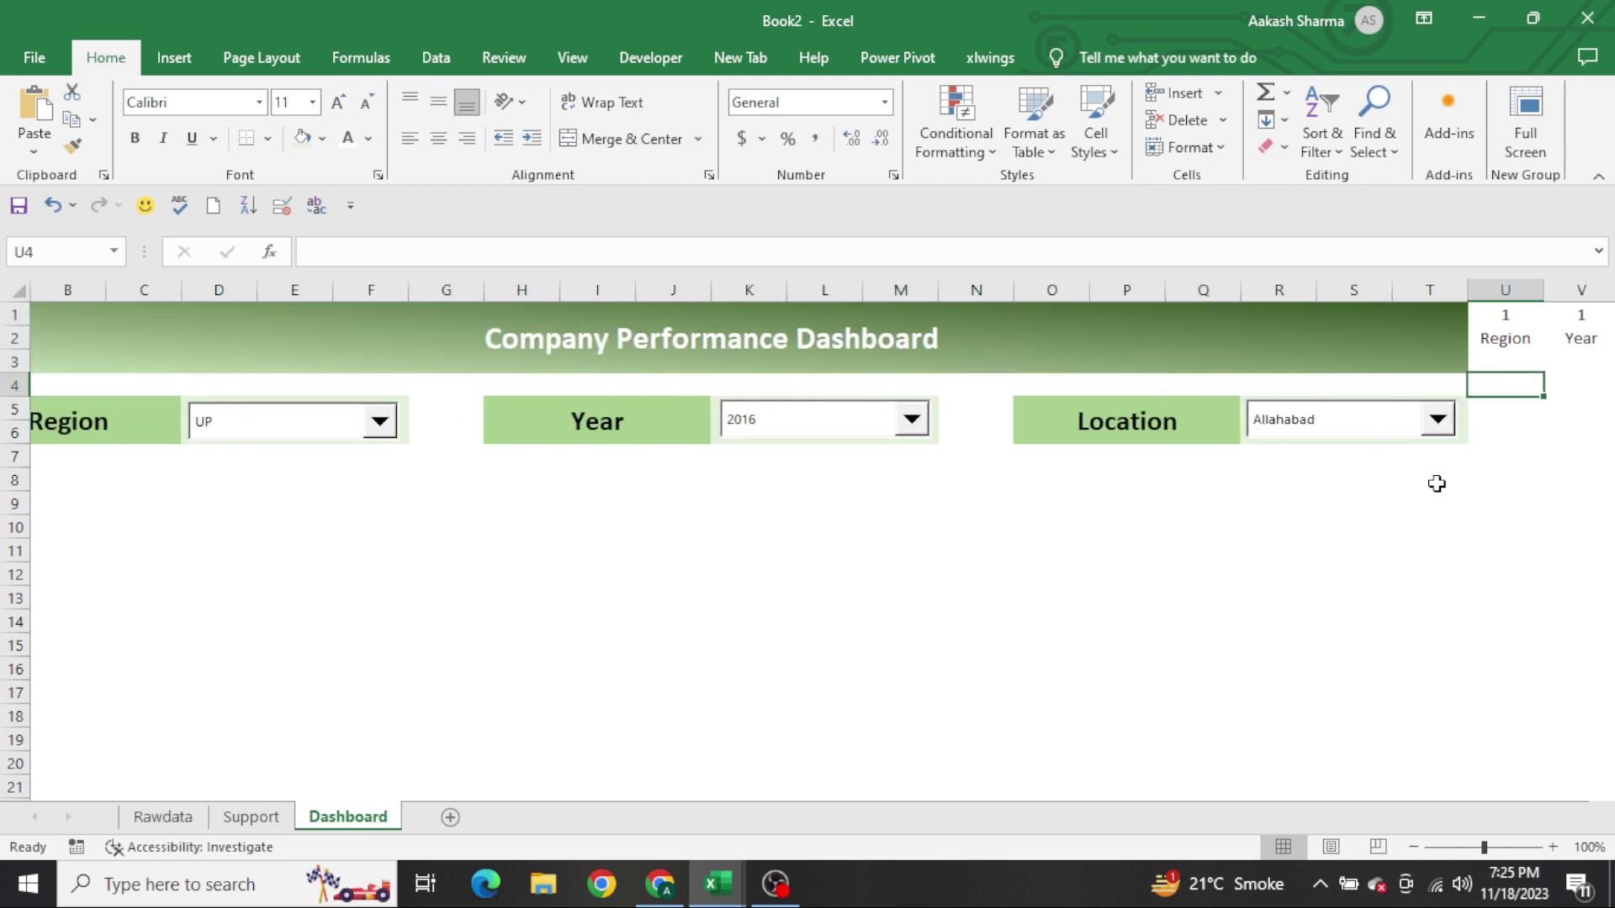
{"action": "key", "text": "Up"}
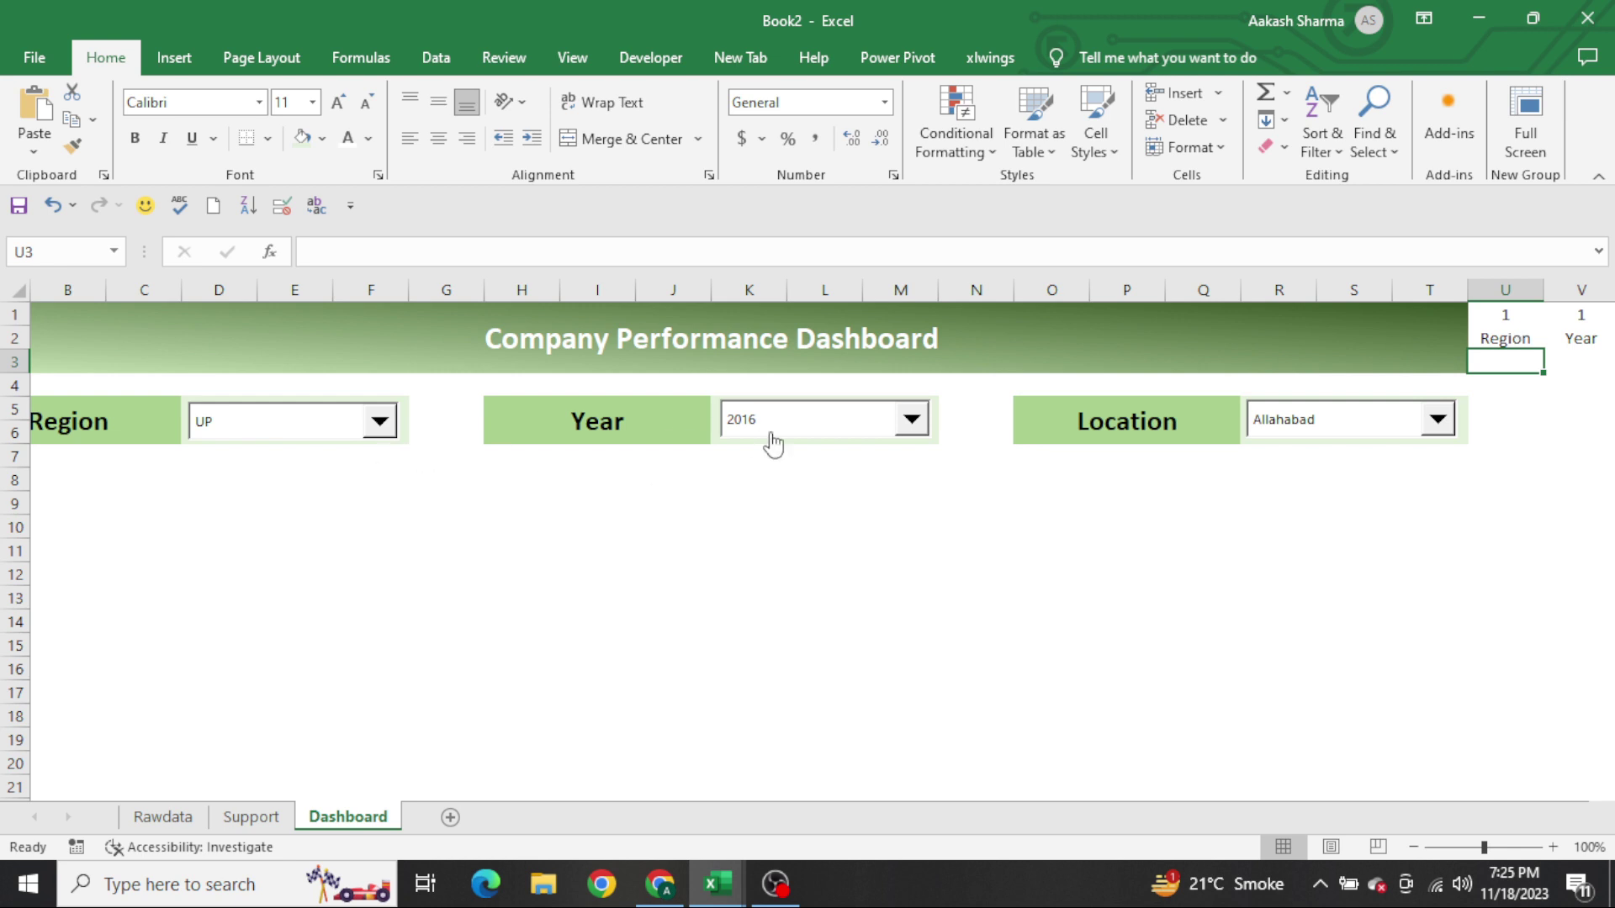
Choose 2018 in the Year combo box to test its linked cell
{"action": "left_click", "coordinate": [844, 429]}
{"action": "left_click", "coordinate": [798, 471]}
{"action": "left_click", "coordinate": [1578, 362]}
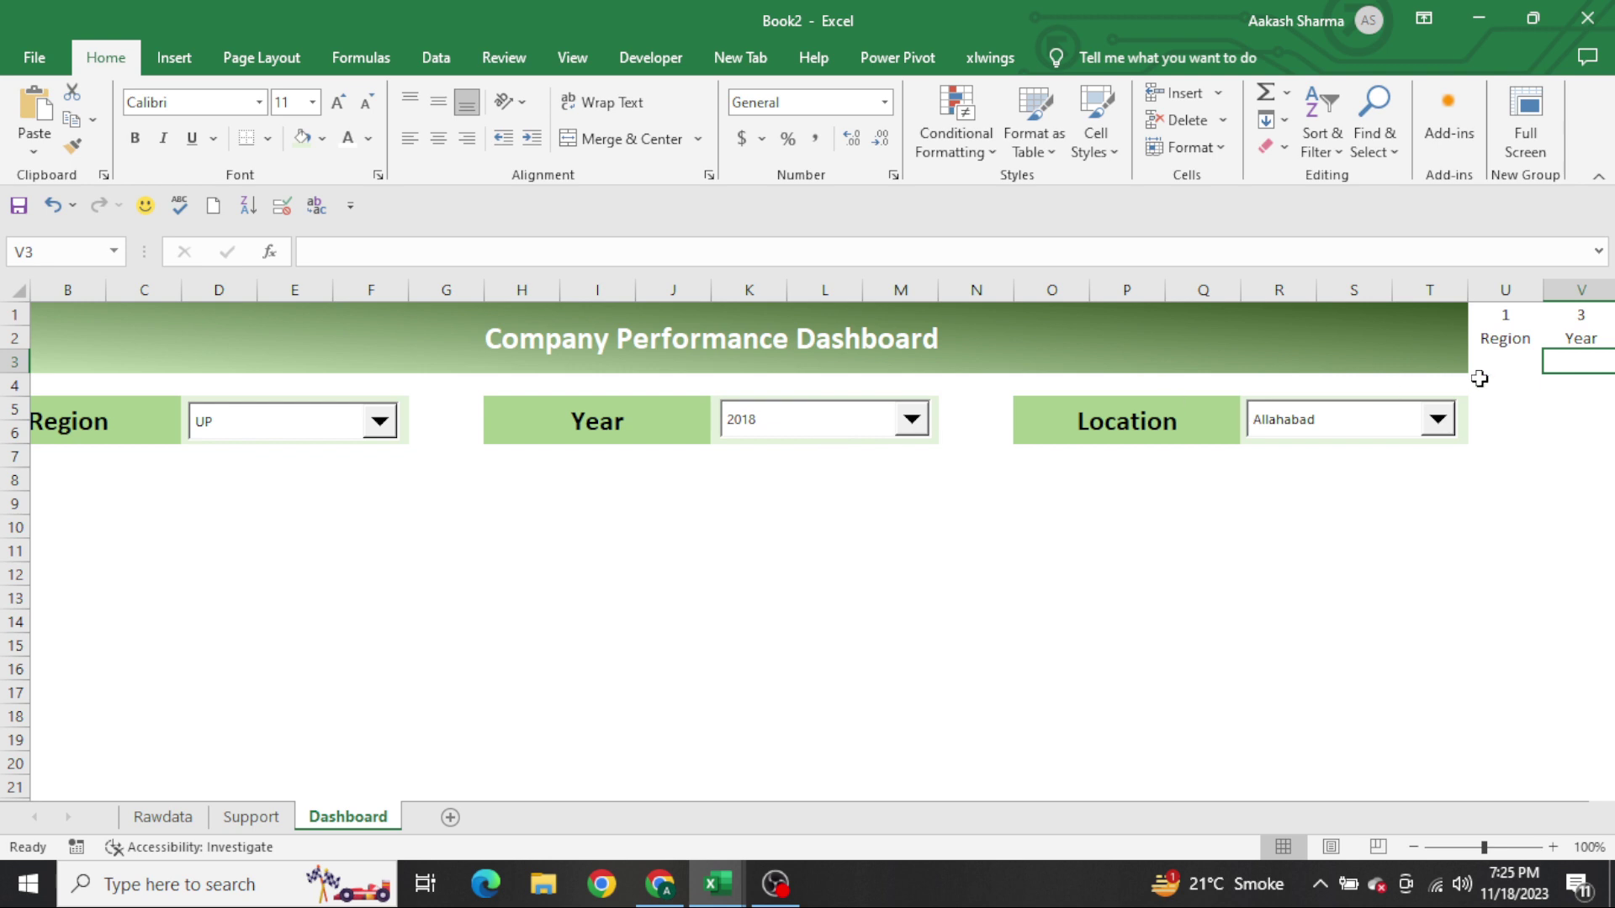
Enter =INDEX(Region,Dashboard!U1,1) in U3, picking the Region list from the Support sheet as the array
{"action": "left_click_drag", "start_coordinate": [1477, 370], "coordinate": [1479, 378]}
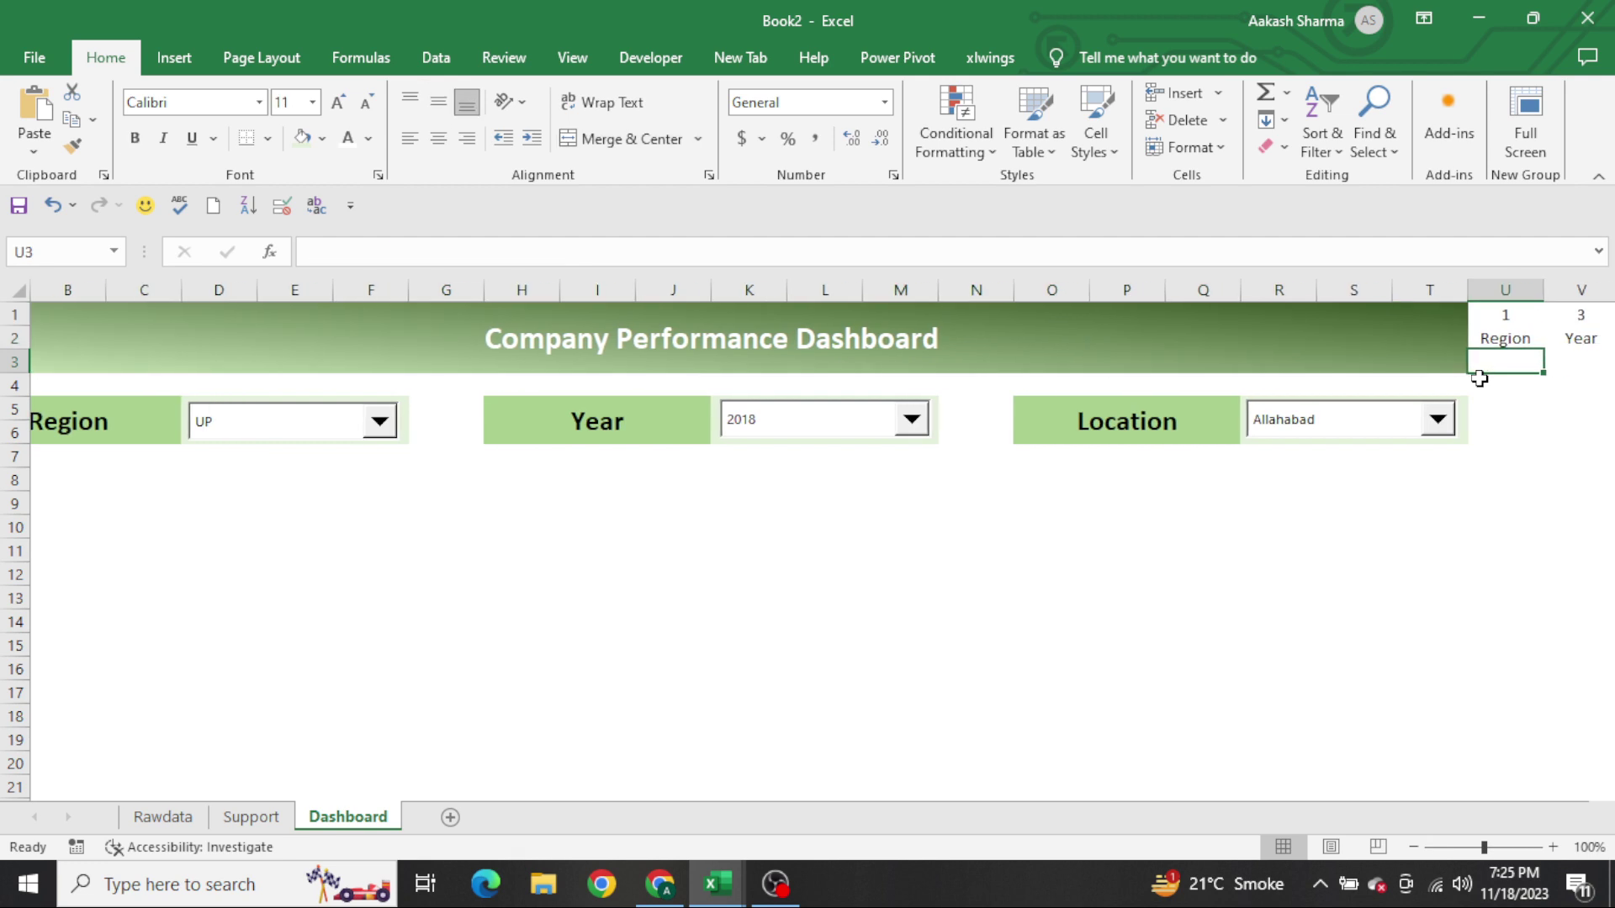
{"action": "key", "text": "ctrl+Page_Up"}
{"action": "key", "text": "Up"}
{"action": "key", "text": "ctrl+Page_Down"}
{"action": "type", "text": "=in"}
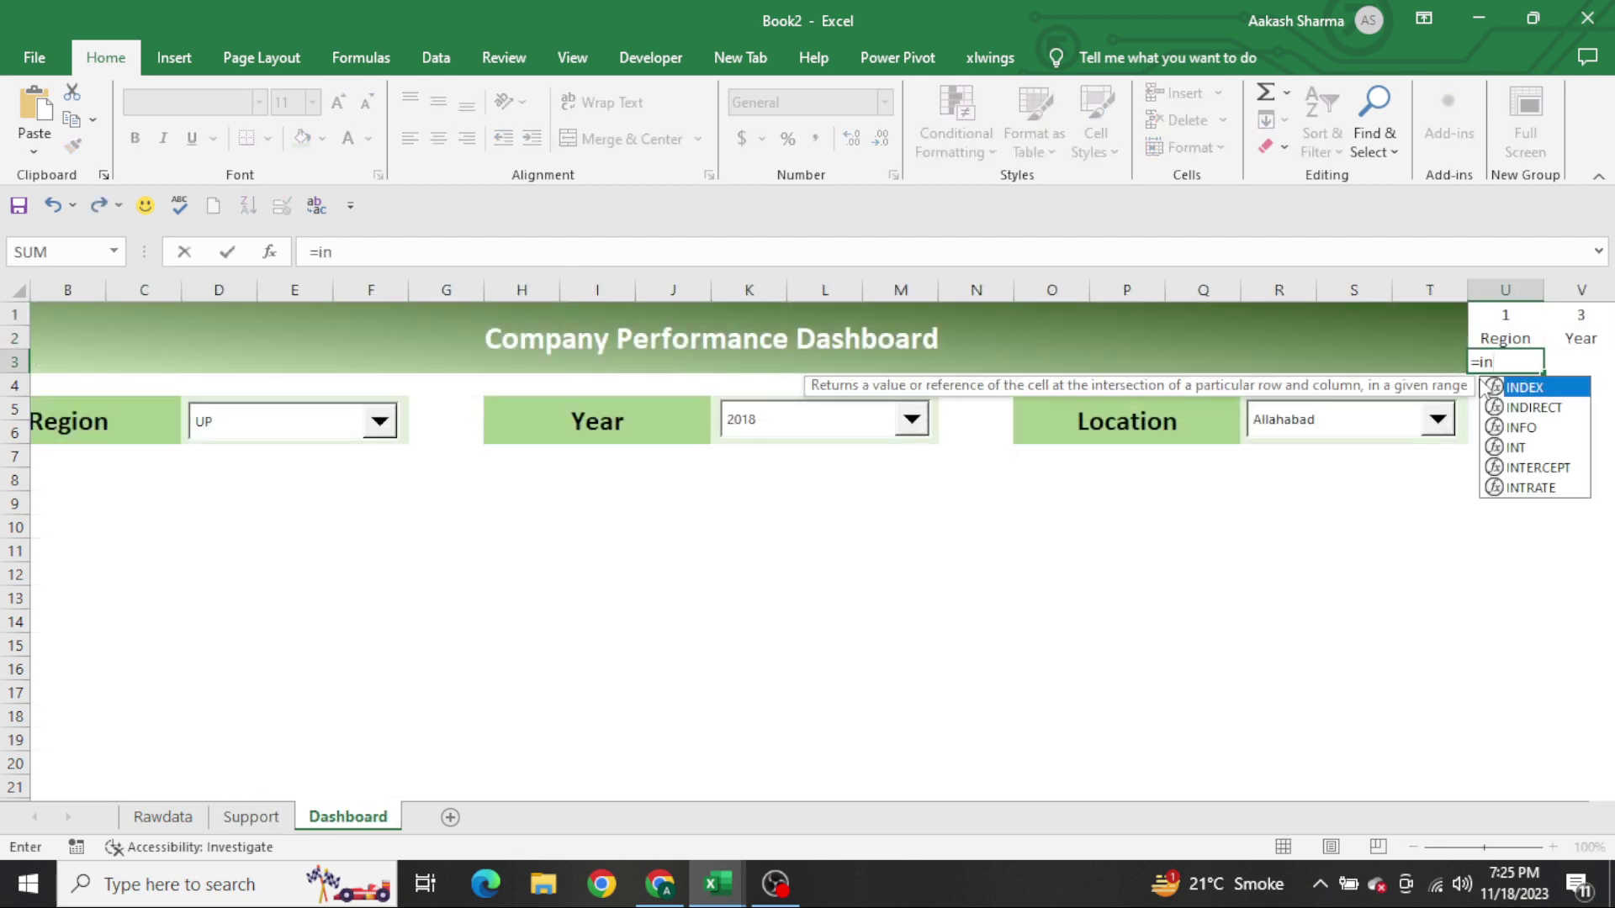
{"action": "key", "text": "Down"}
{"action": "key", "text": "Up"}
{"action": "key", "text": "Tab"}
{"action": "key", "text": "ctrl+Page_Up"}
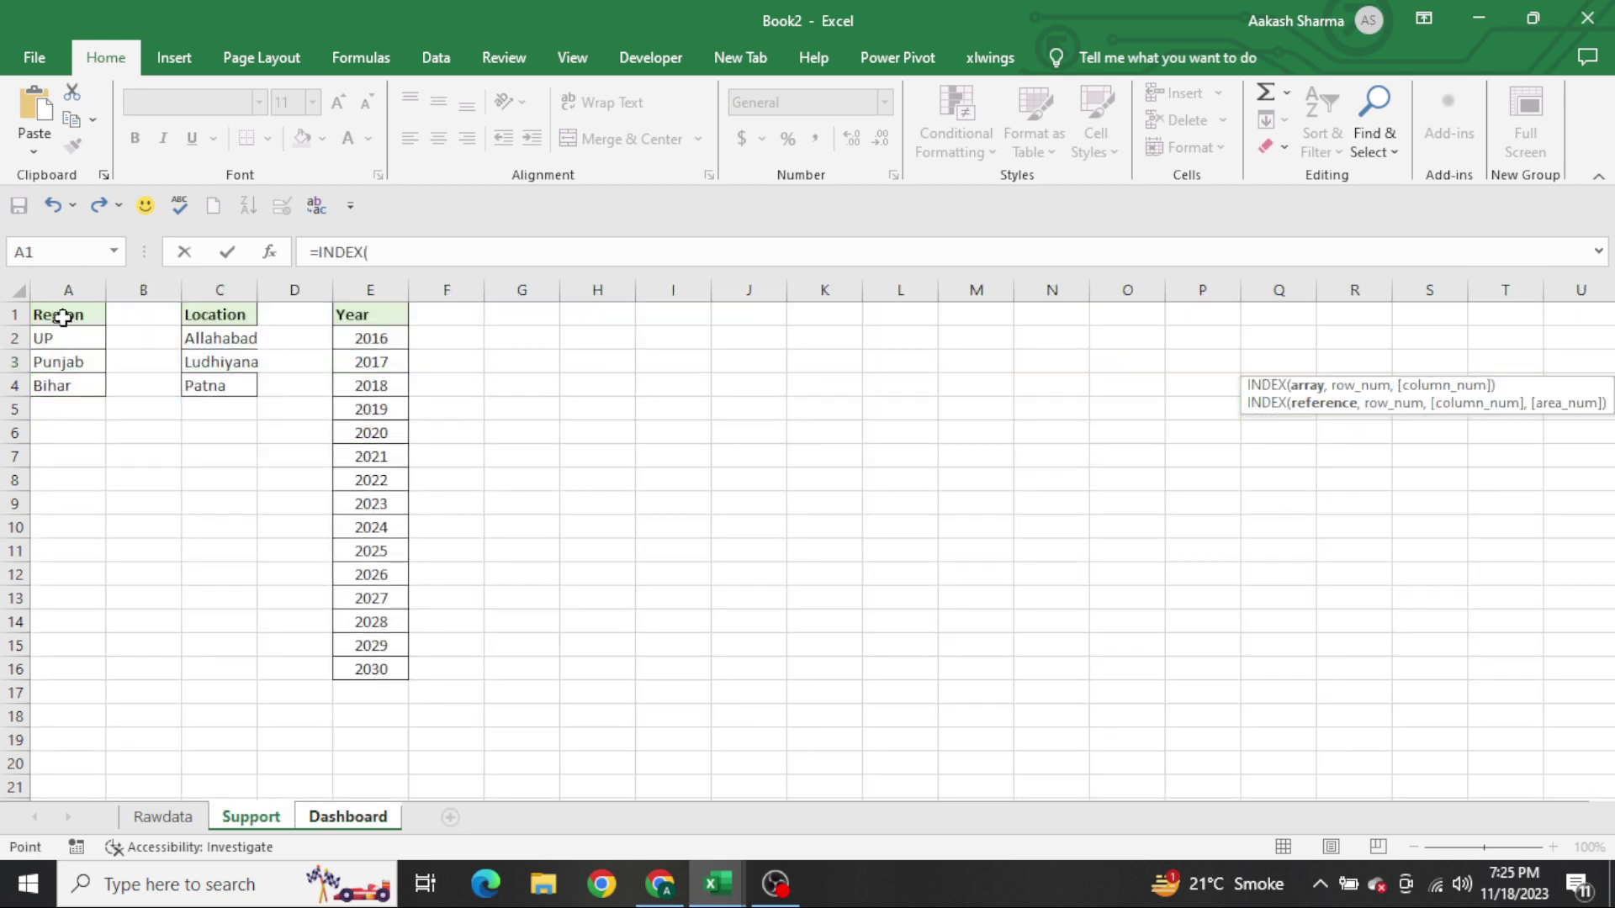
{"action": "left_click_drag", "start_coordinate": [64, 318], "coordinate": [61, 375]}
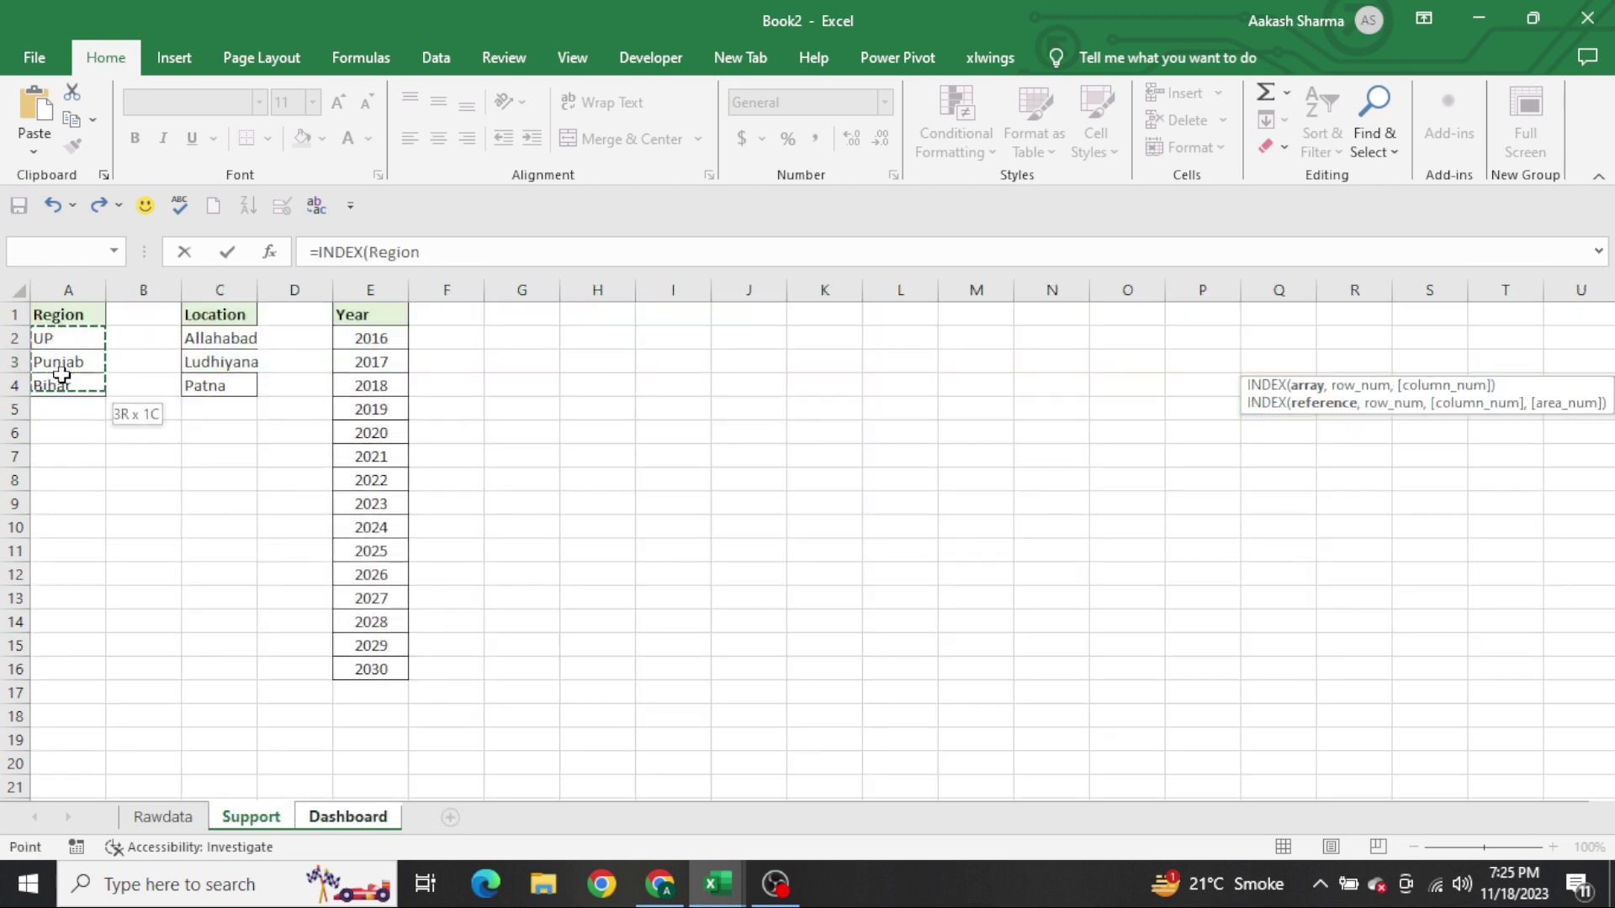
{"action": "type", "text": ","}
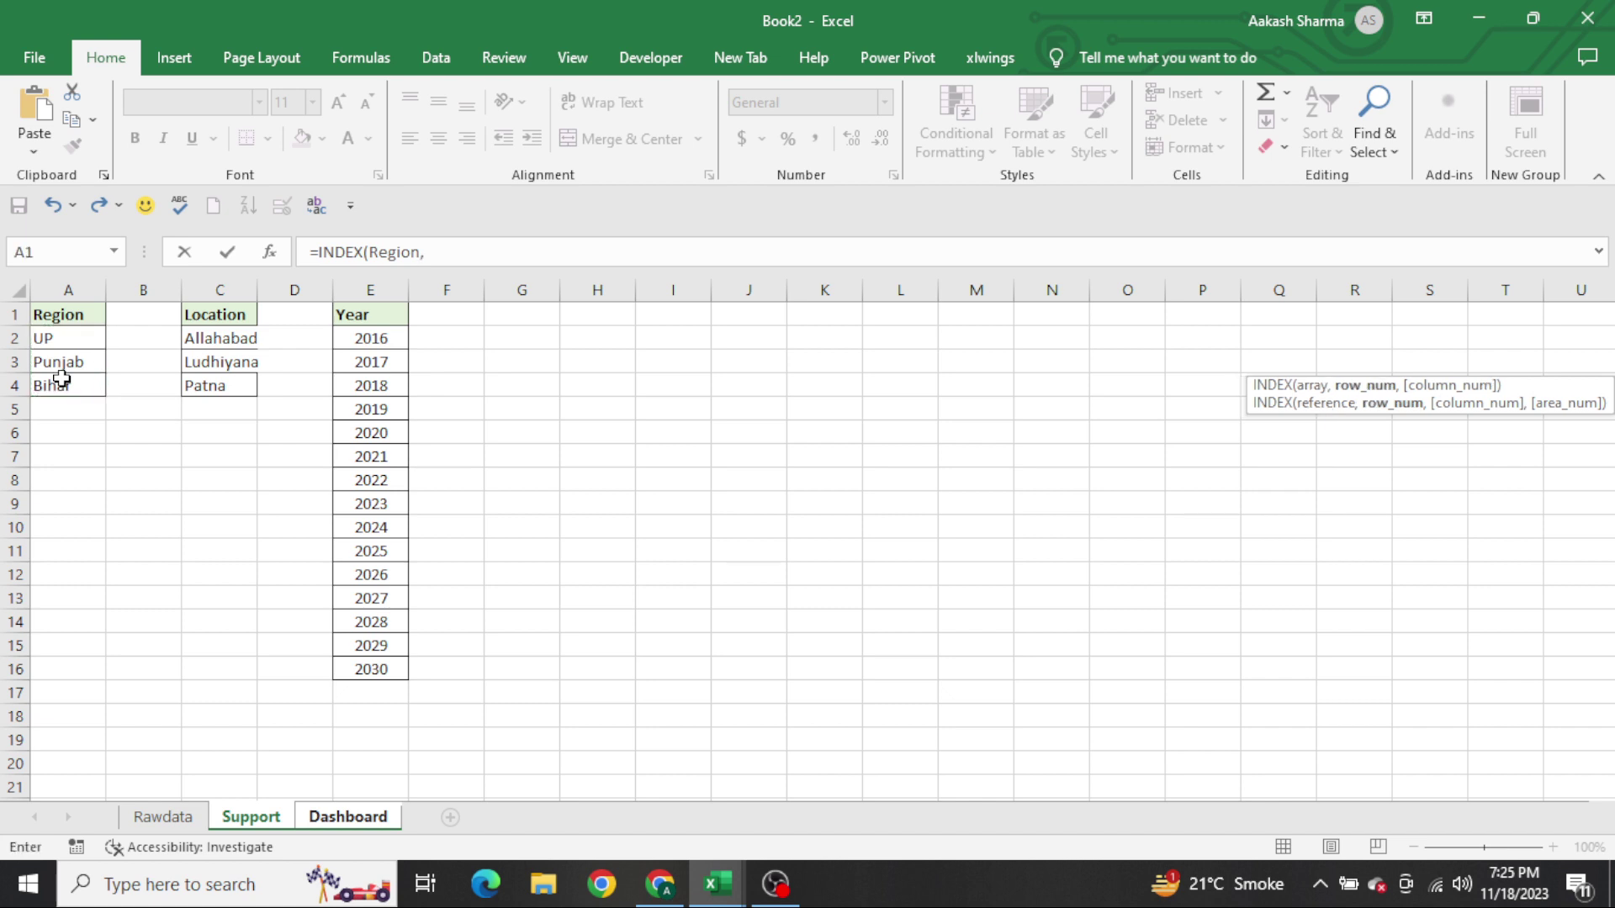
{"action": "key", "text": "ctrl+Page_Down"}
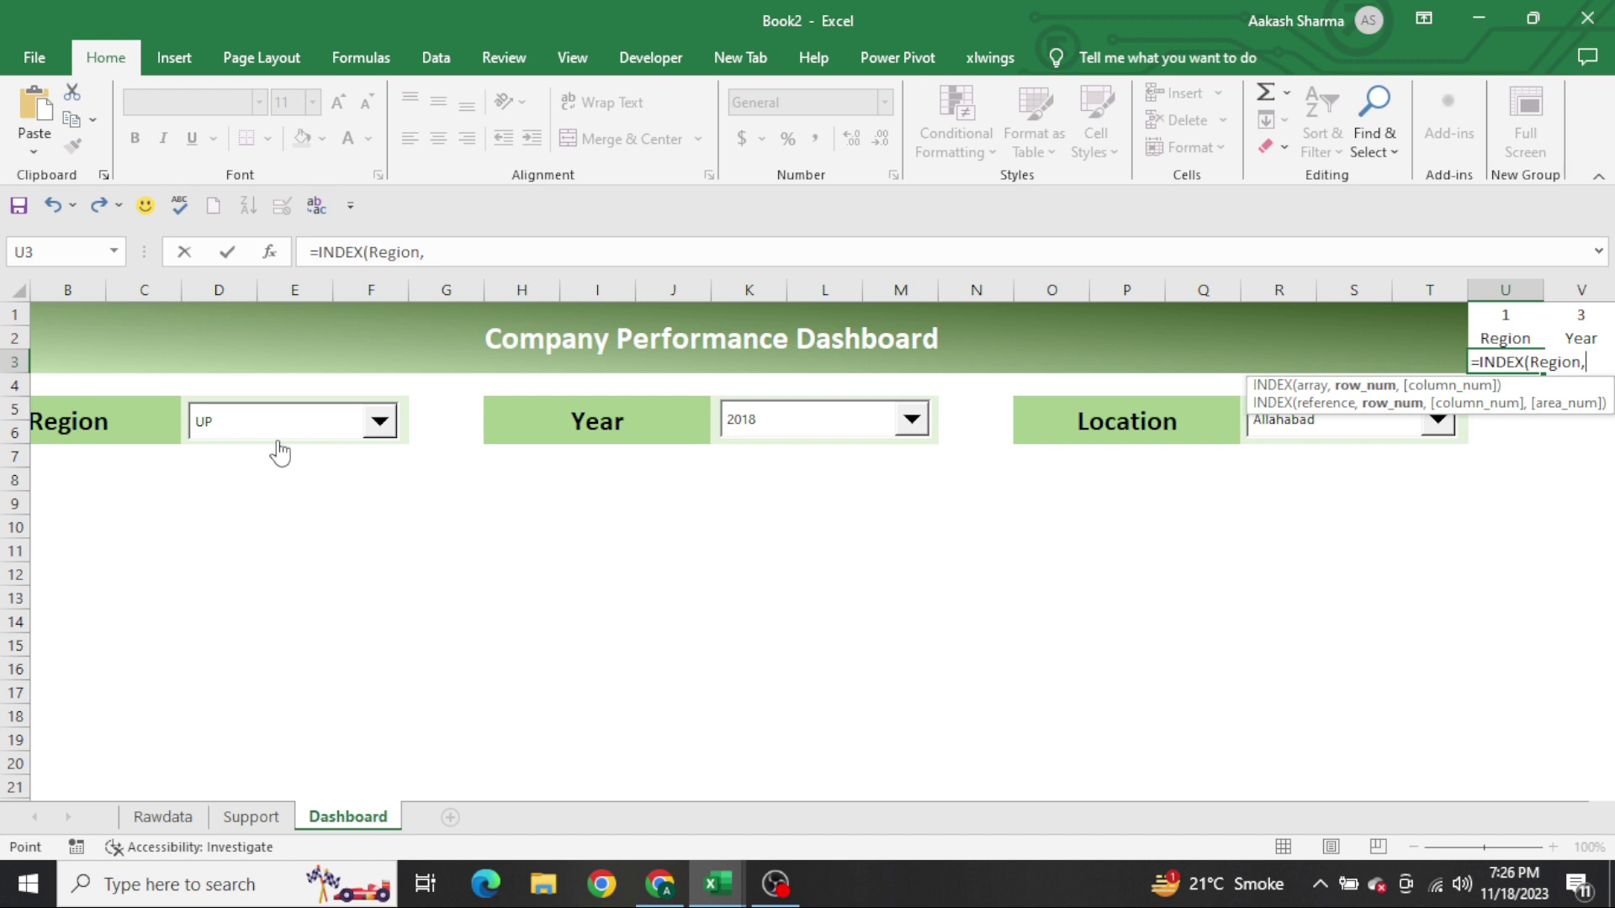
{"action": "left_click", "coordinate": [1512, 312]}
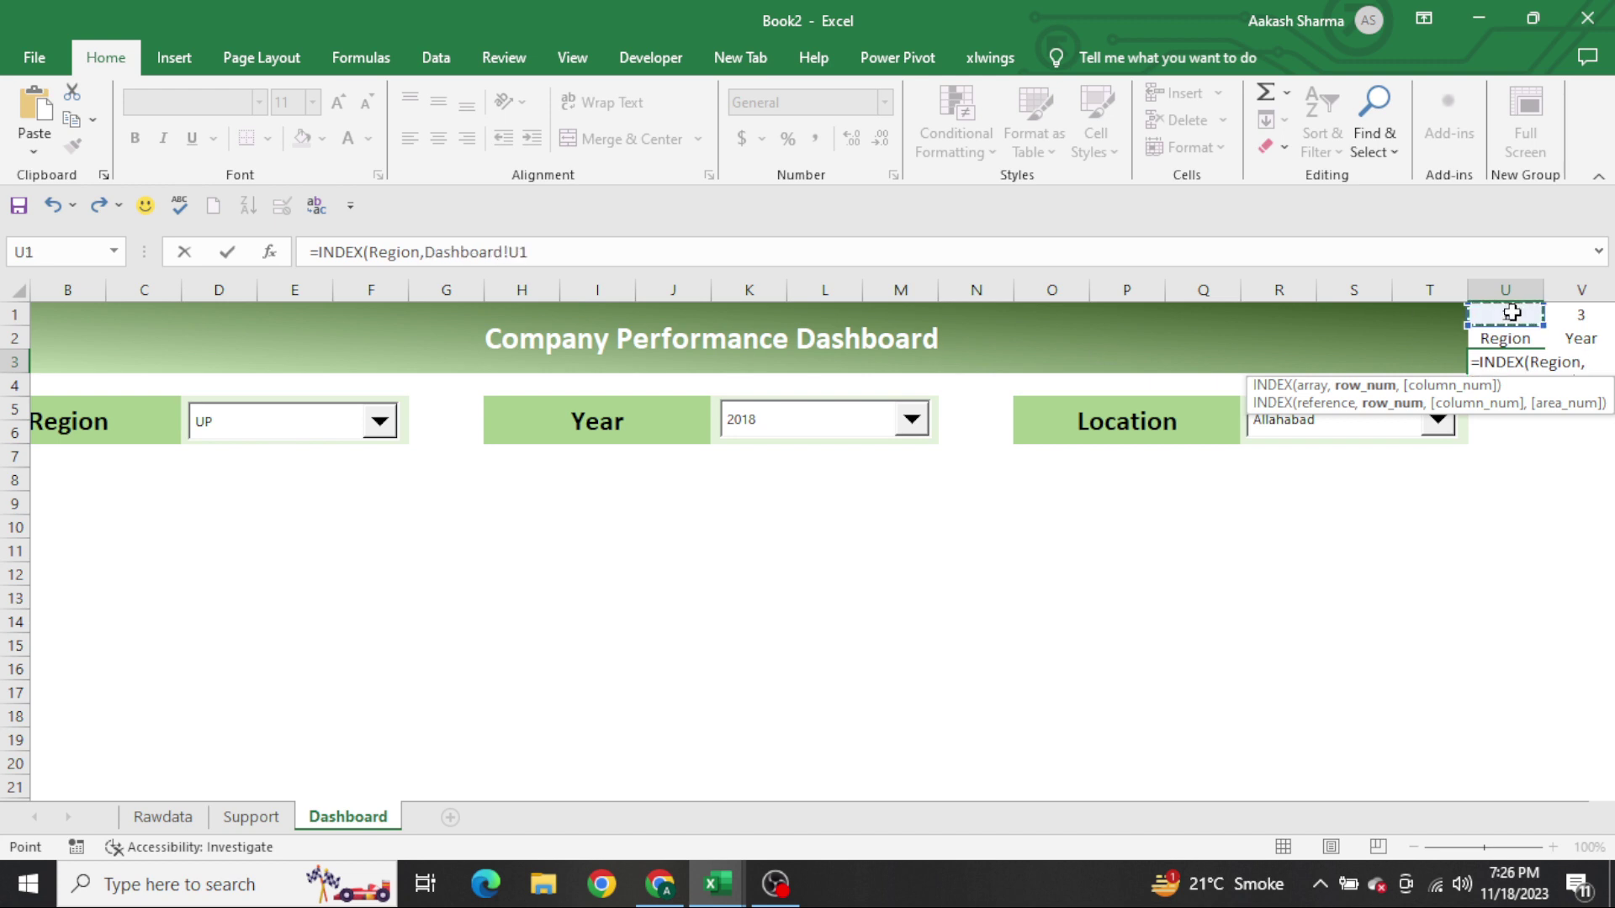
{"action": "type", "text": ","}
{"action": "type", "text": "1)"}
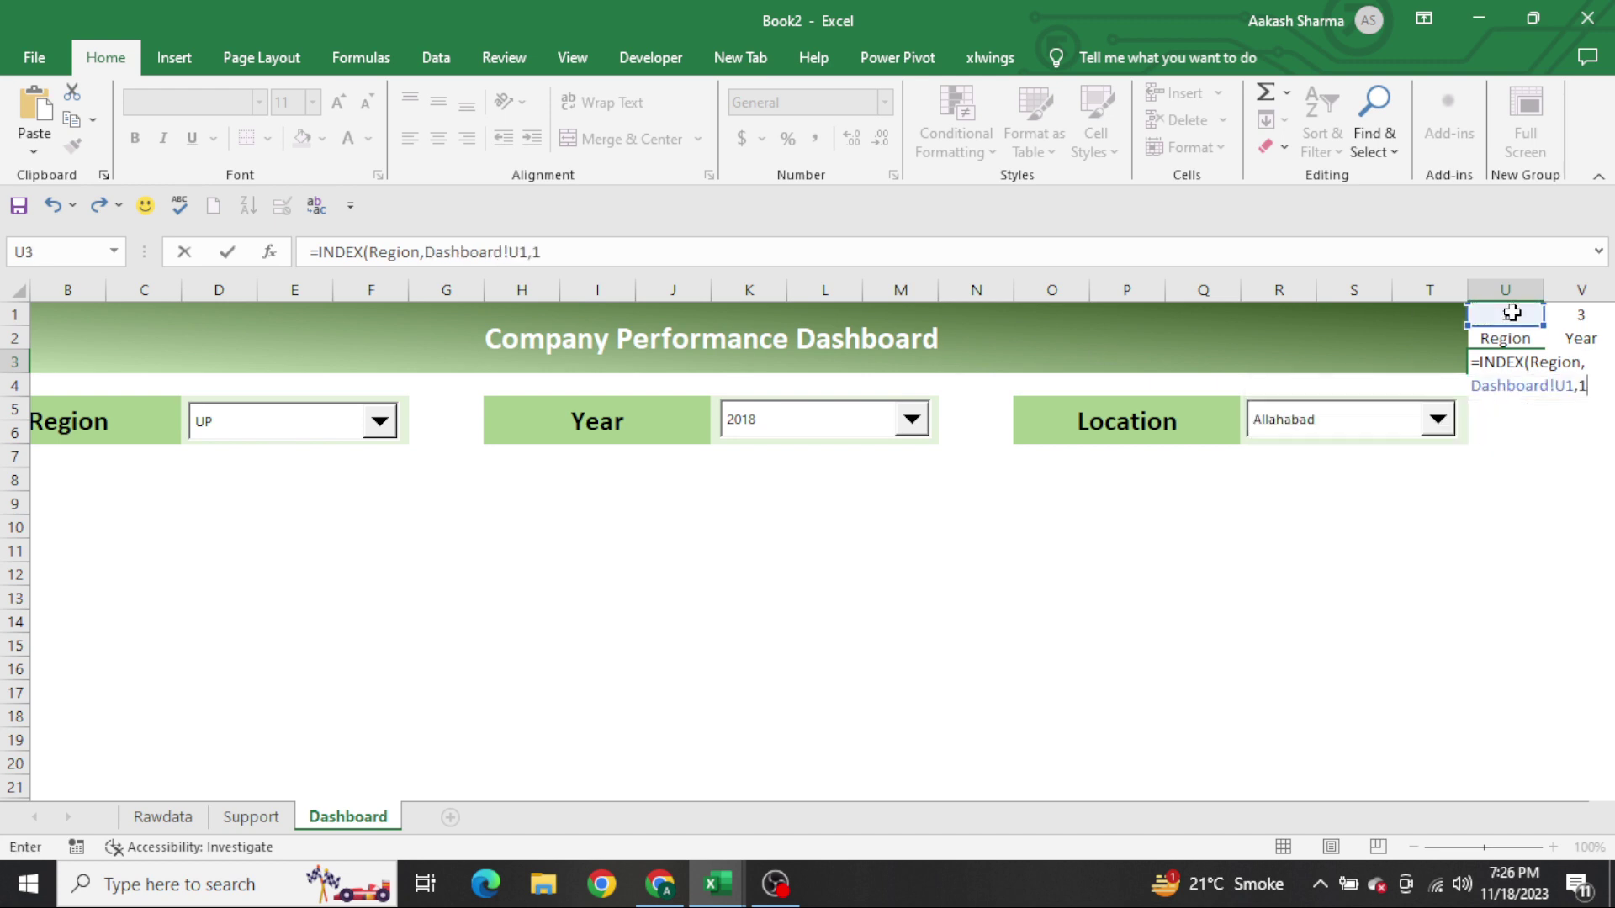
{"action": "key", "text": "Return"}
{"action": "key", "text": "Up"}
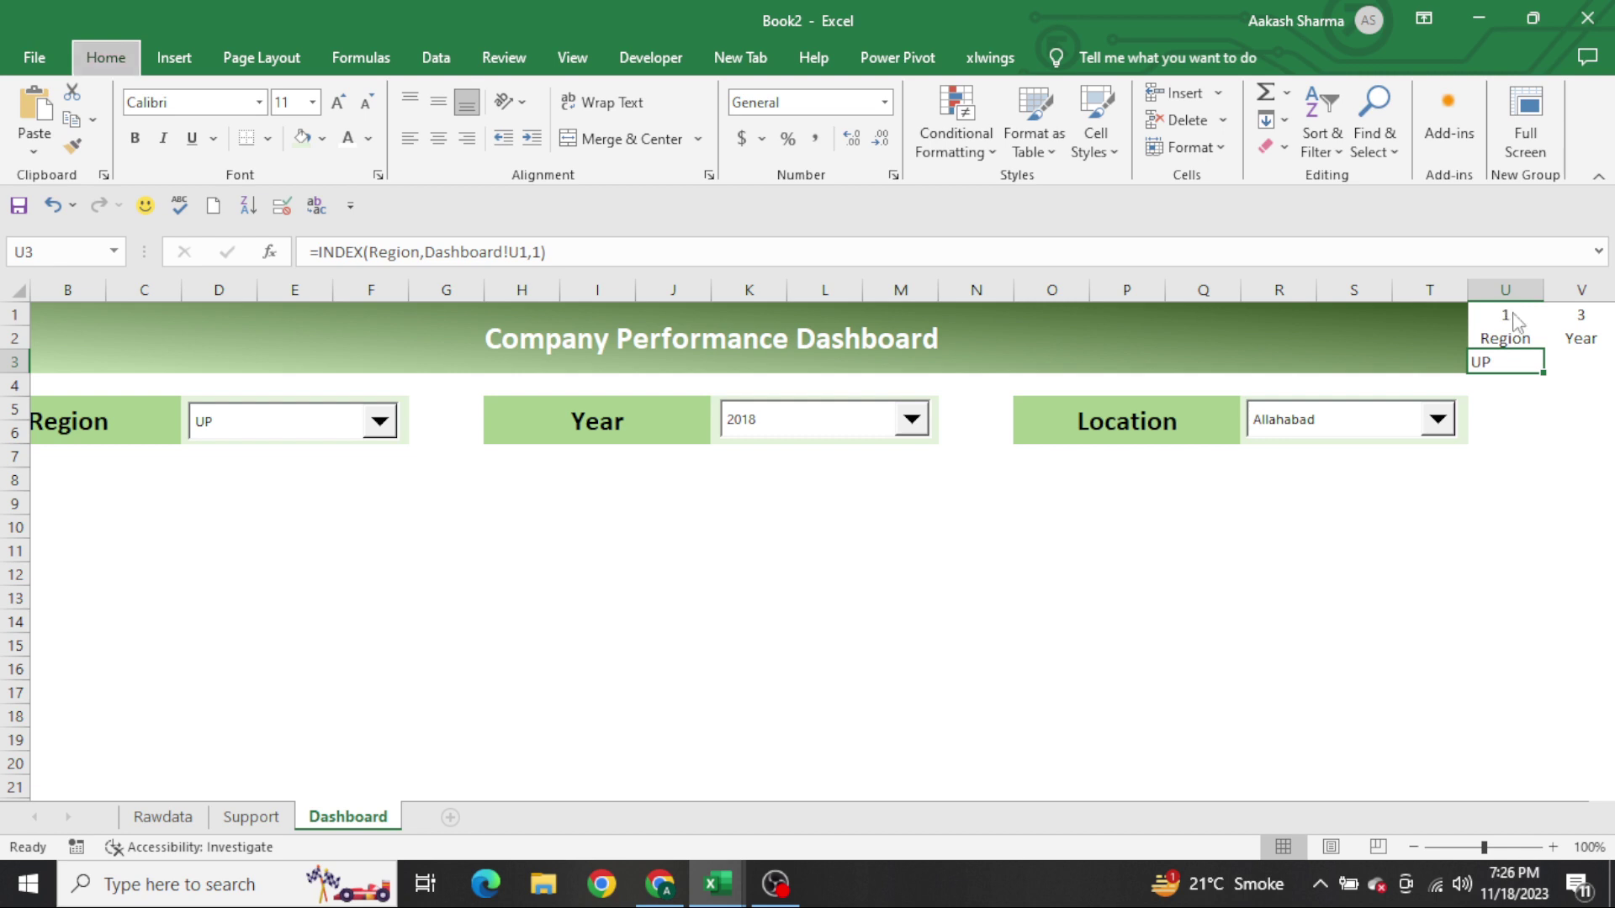
Enter =INDEX(Year,V1,1) in V3 to return the year chosen in the Year combo box
{"action": "key", "text": "Right"}
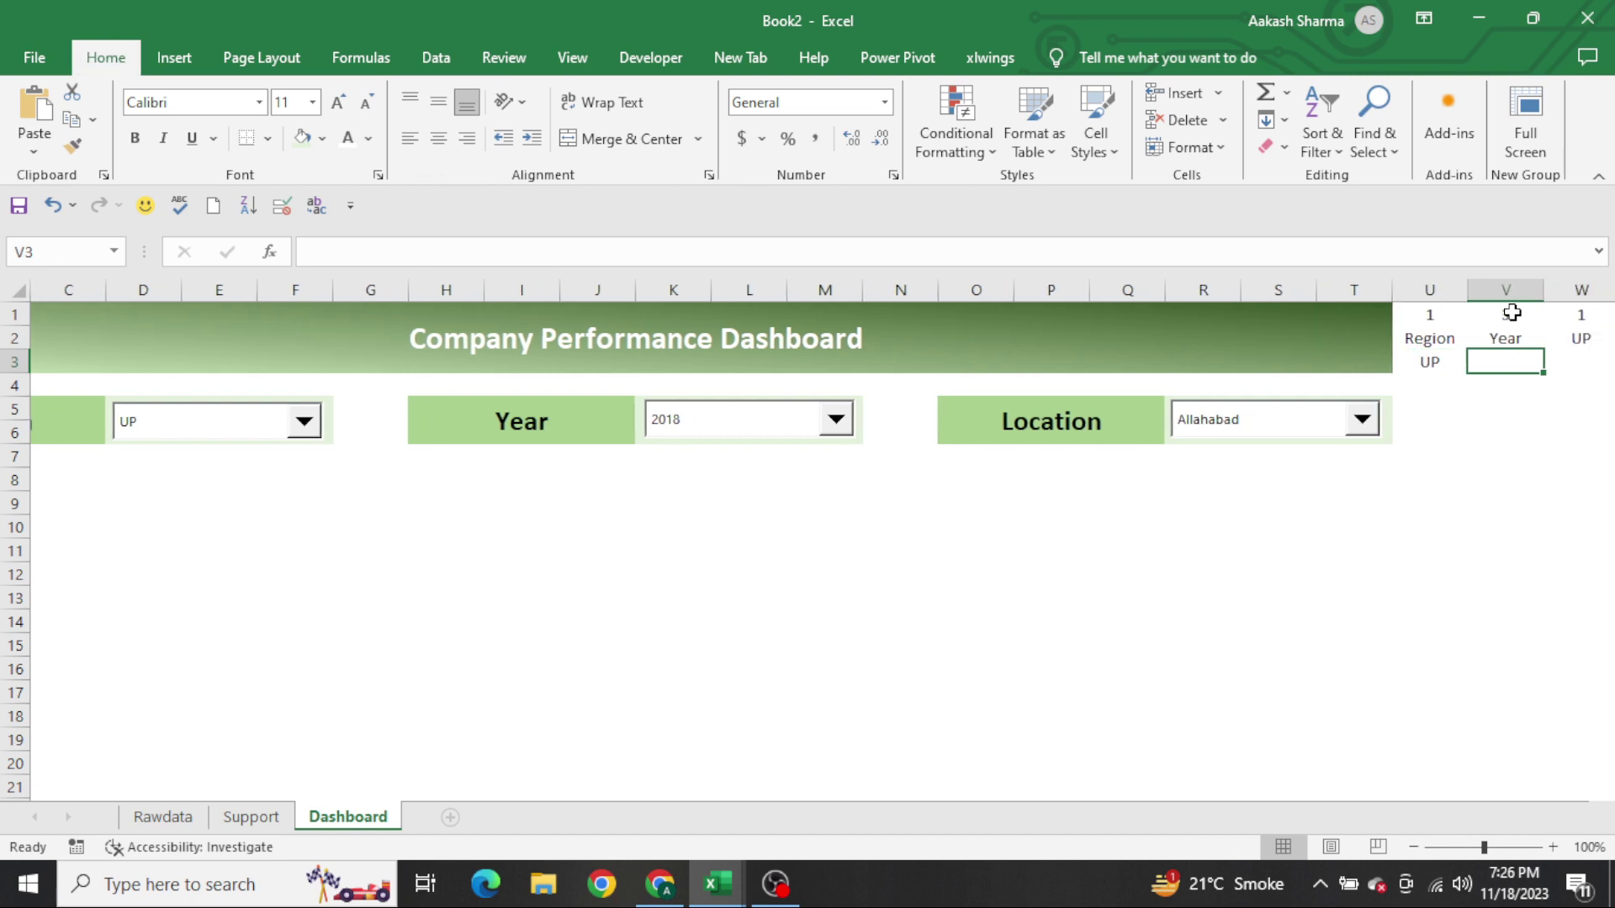
{"action": "type", "text": "="}
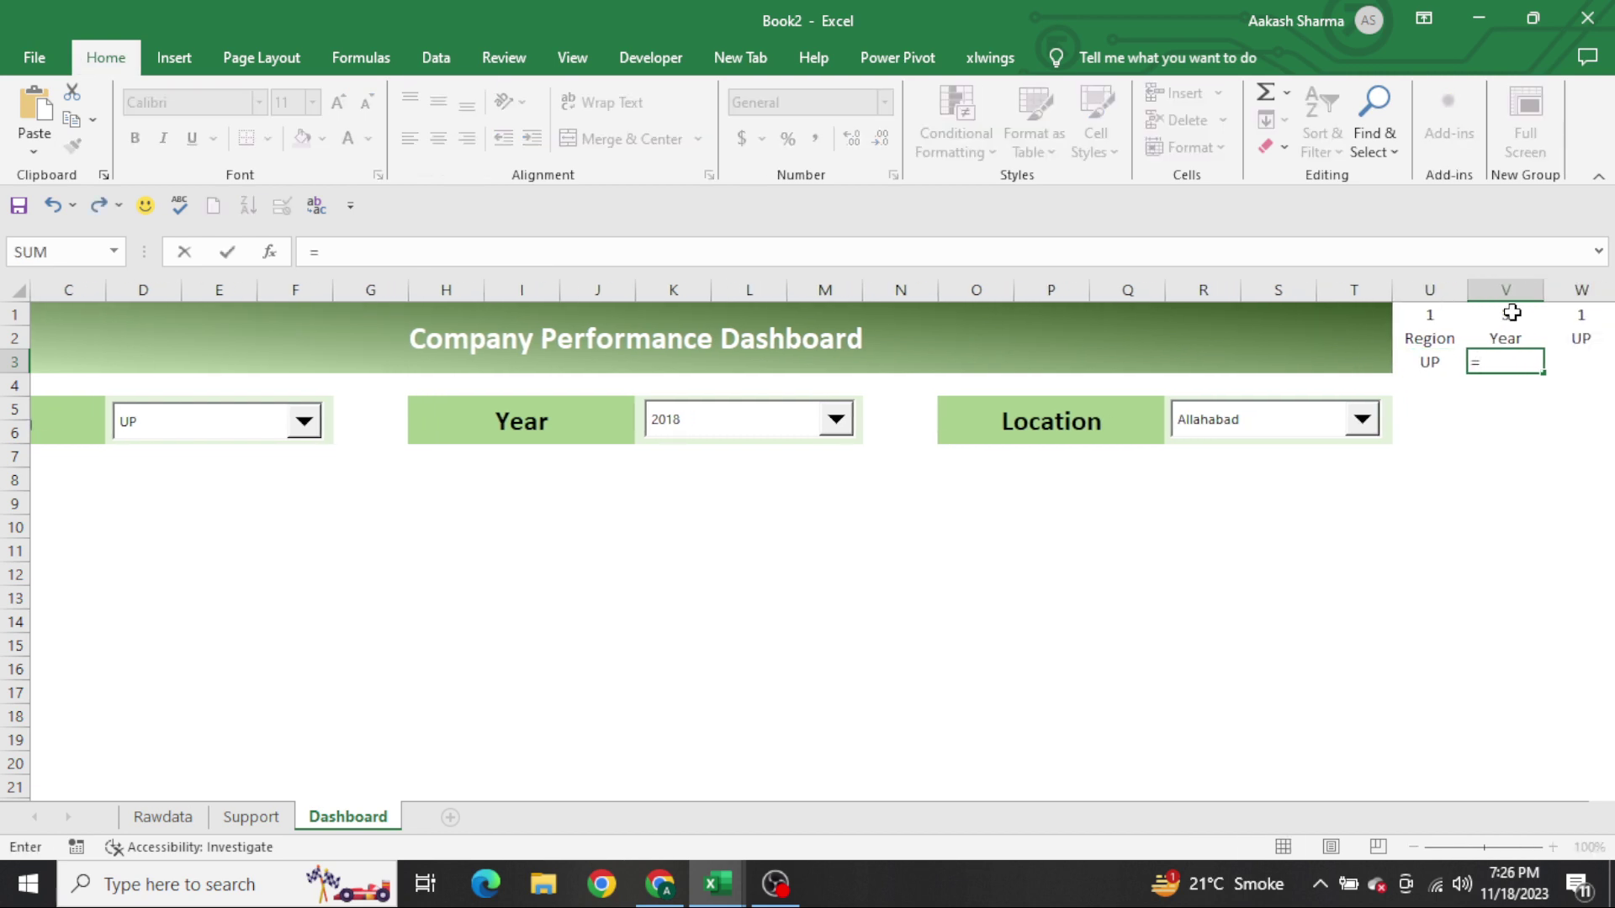
{"action": "type", "text": "INDEX("}
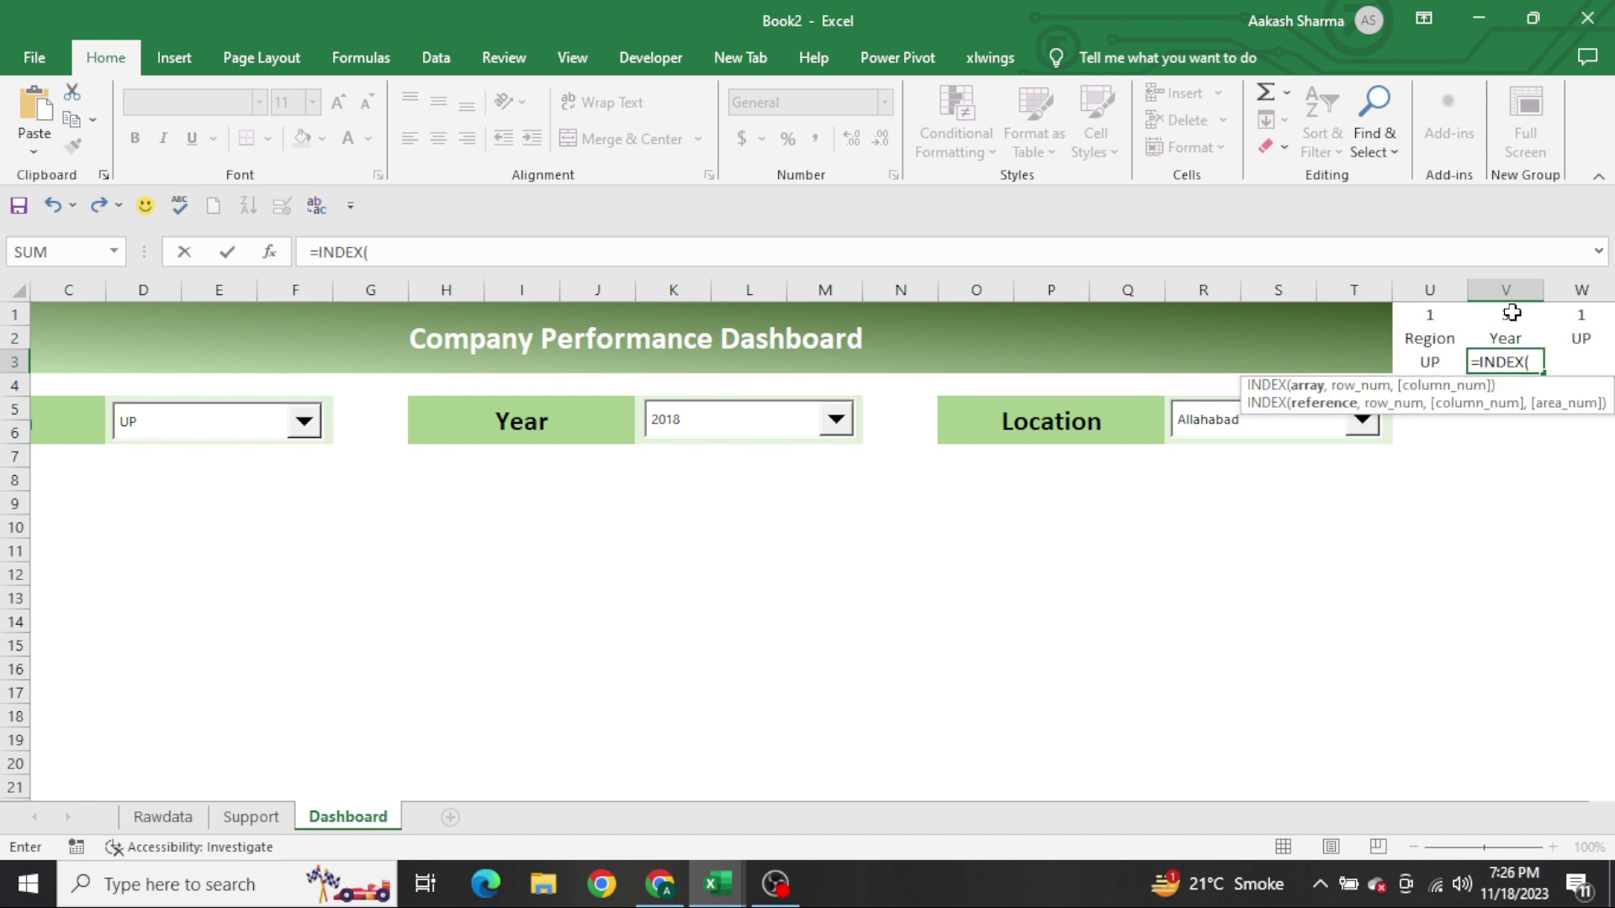
{"action": "type", "text": "Year,"}
{"action": "left_click", "coordinate": [1511, 313]}
{"action": "type", "text": ",1"}
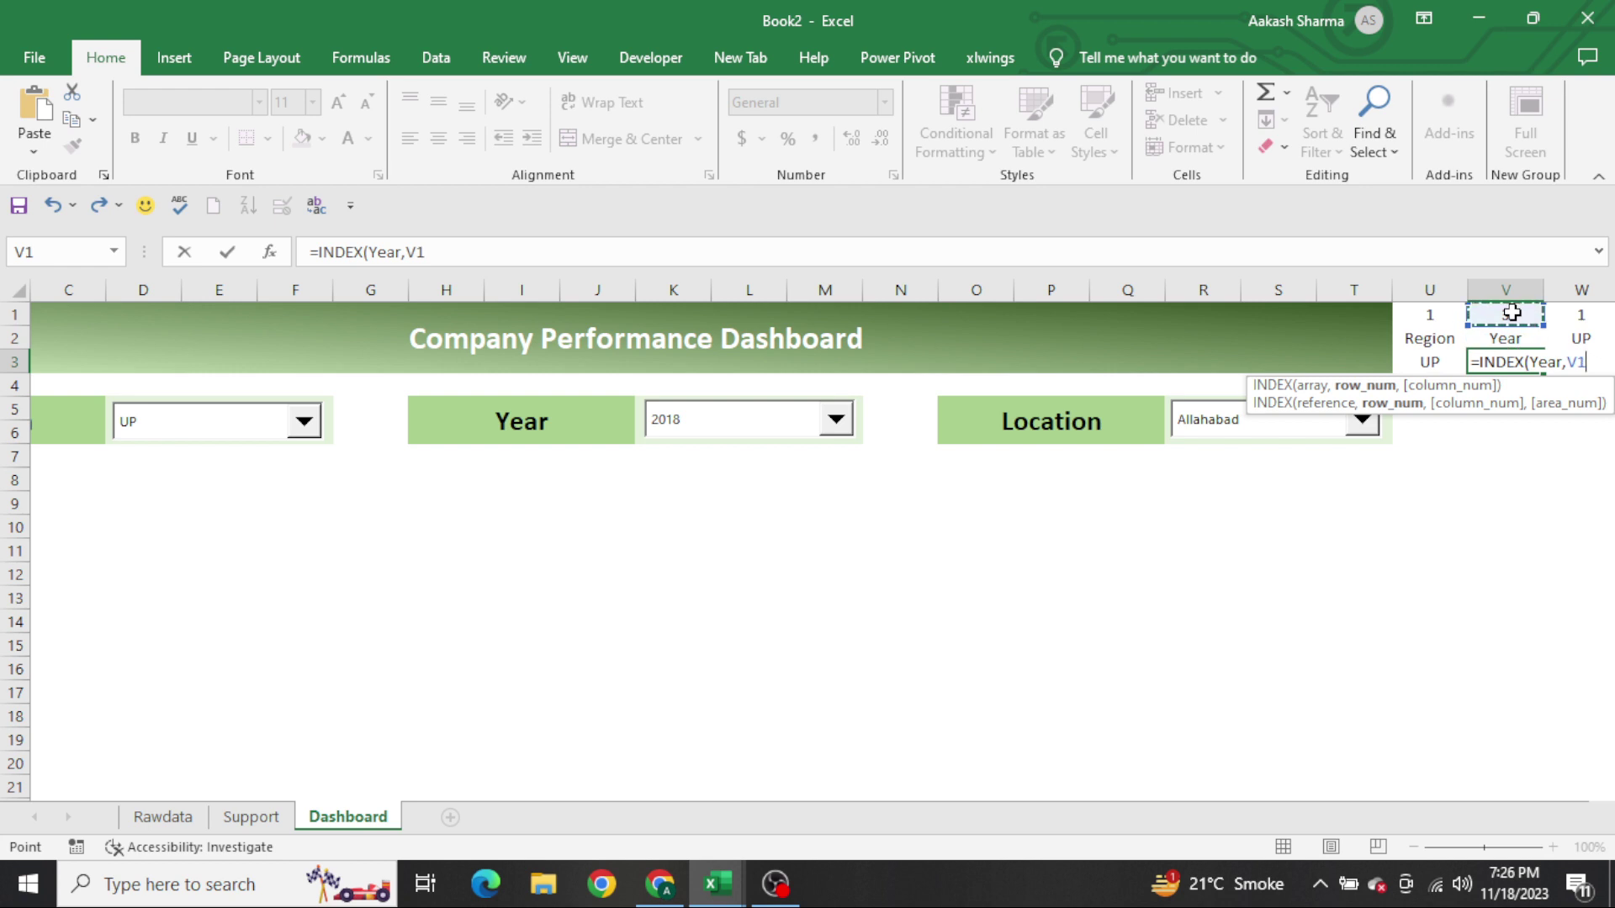
{"action": "key", "text": "Tab"}
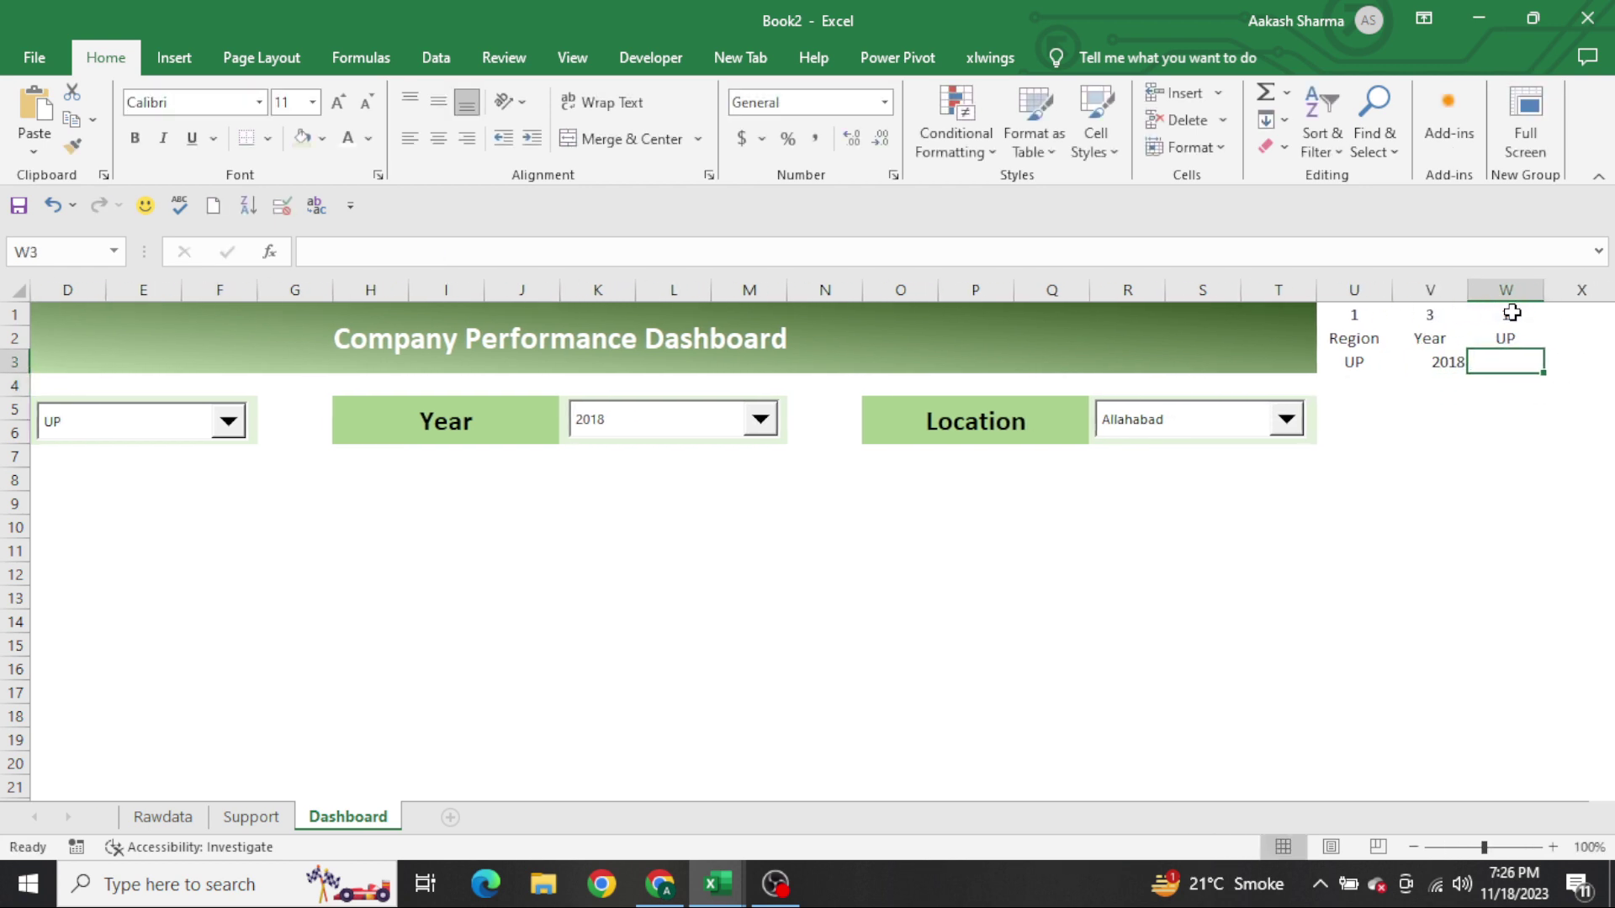
Enter =INDEX(Location,W1,1) in W3 to return the location chosen in the Location combo box
{"action": "type", "text": "=ind"}
{"action": "key", "text": "Tab"}
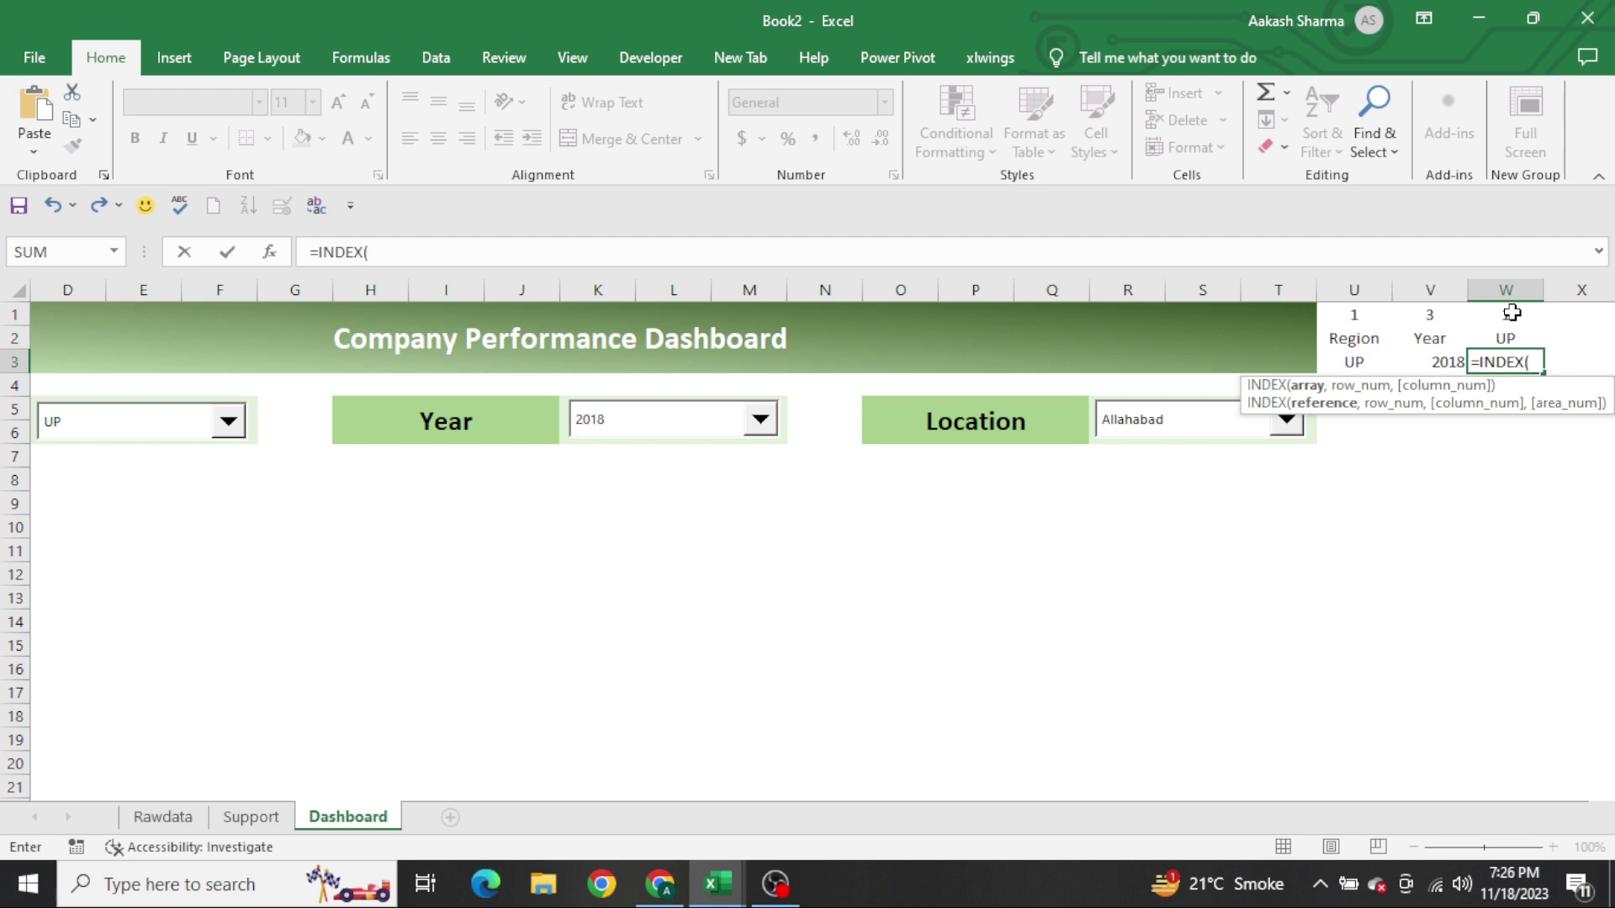
{"action": "type", "text": "Location,"}
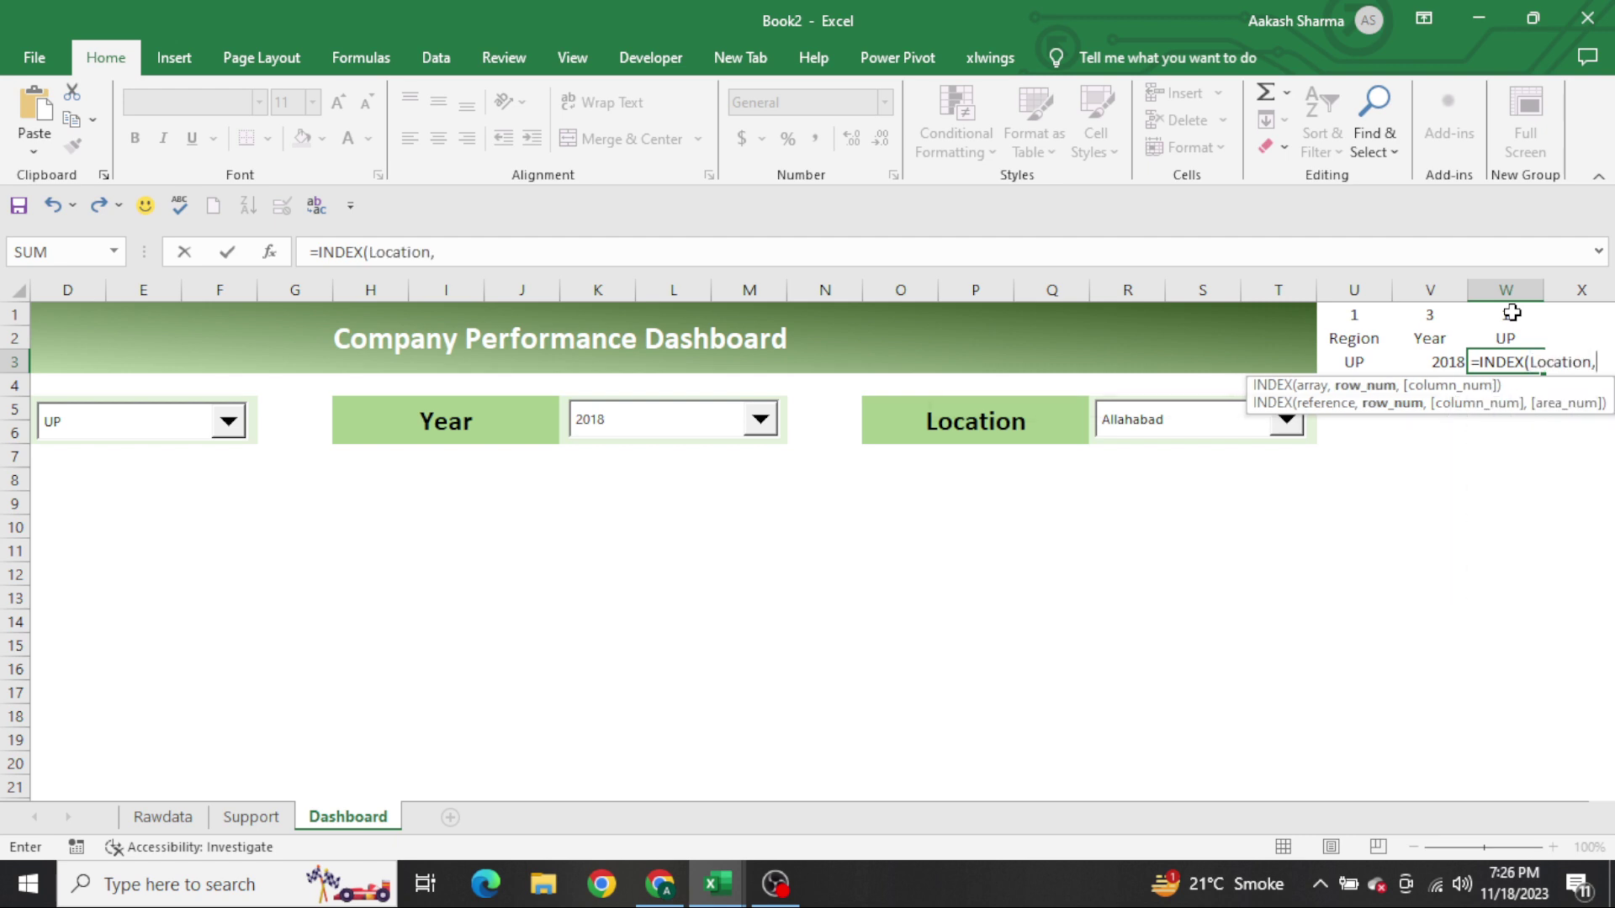
{"action": "left_click", "coordinate": [1511, 312]}
{"action": "type", "text": ",1"}
{"action": "key", "text": "Return"}
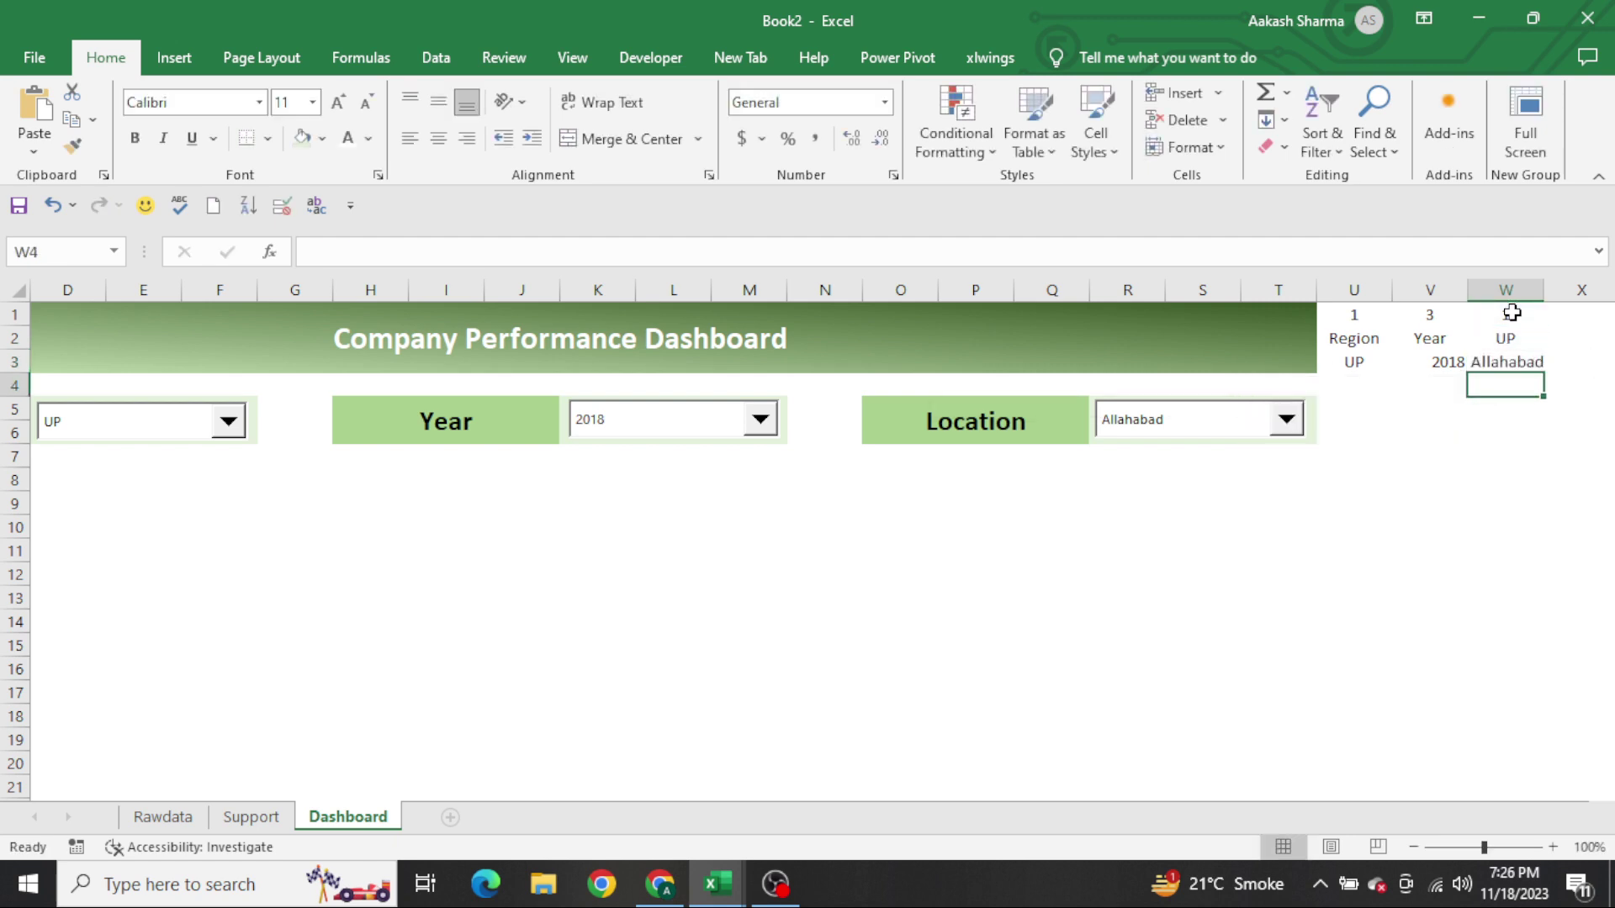
Narrow the spacer columns G and N between the Region, Year and Location selectors
{"action": "key", "text": "Home"}
{"action": "key", "text": "Right"}
{"action": "key", "text": "Right"}
{"action": "key", "text": "Right"}
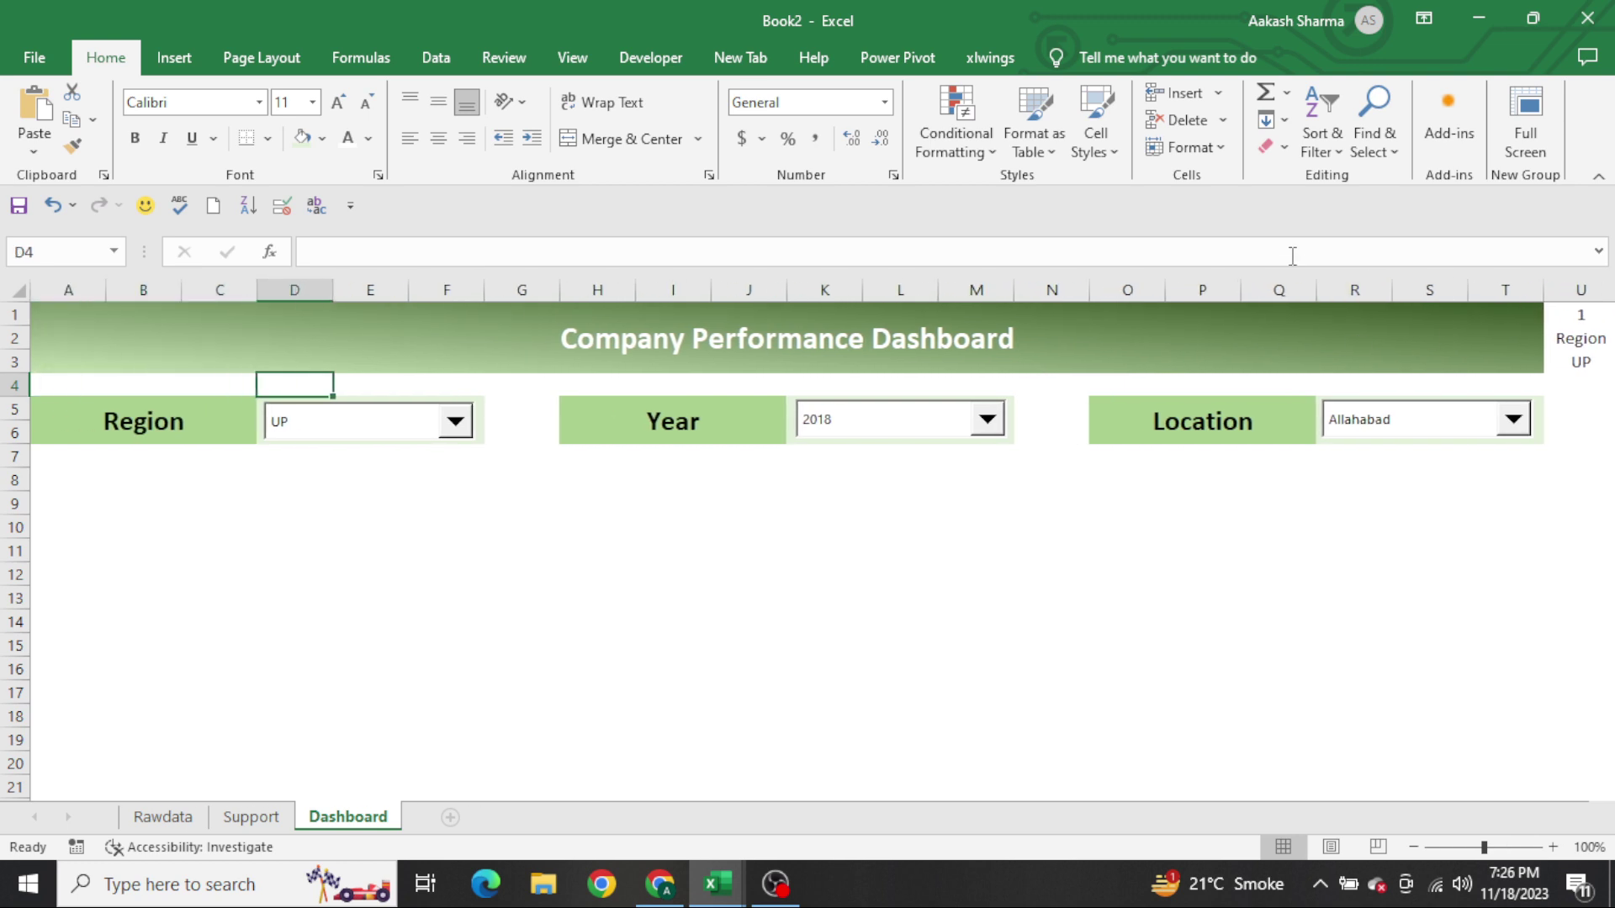
{"action": "left_click_drag", "start_coordinate": [559, 290], "coordinate": [514, 293]}
{"action": "left_click_drag", "start_coordinate": [1045, 290], "coordinate": [1003, 298]}
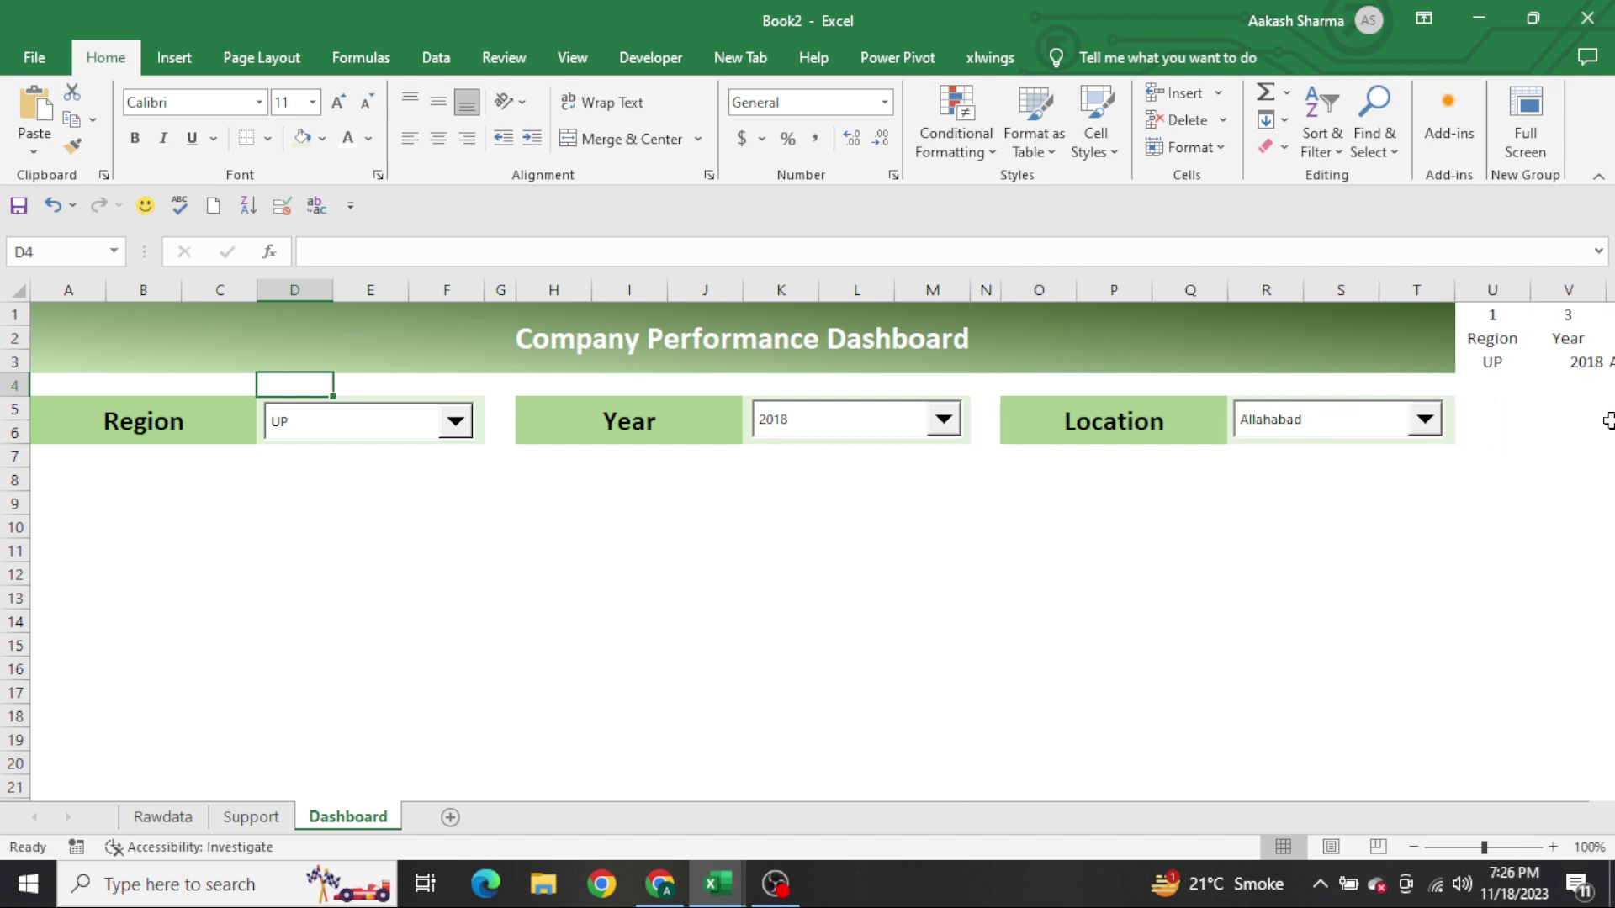
Select Ludhiyana in the Location combo box and 2017 in the Year combo box
{"action": "left_click", "coordinate": [1423, 417]}
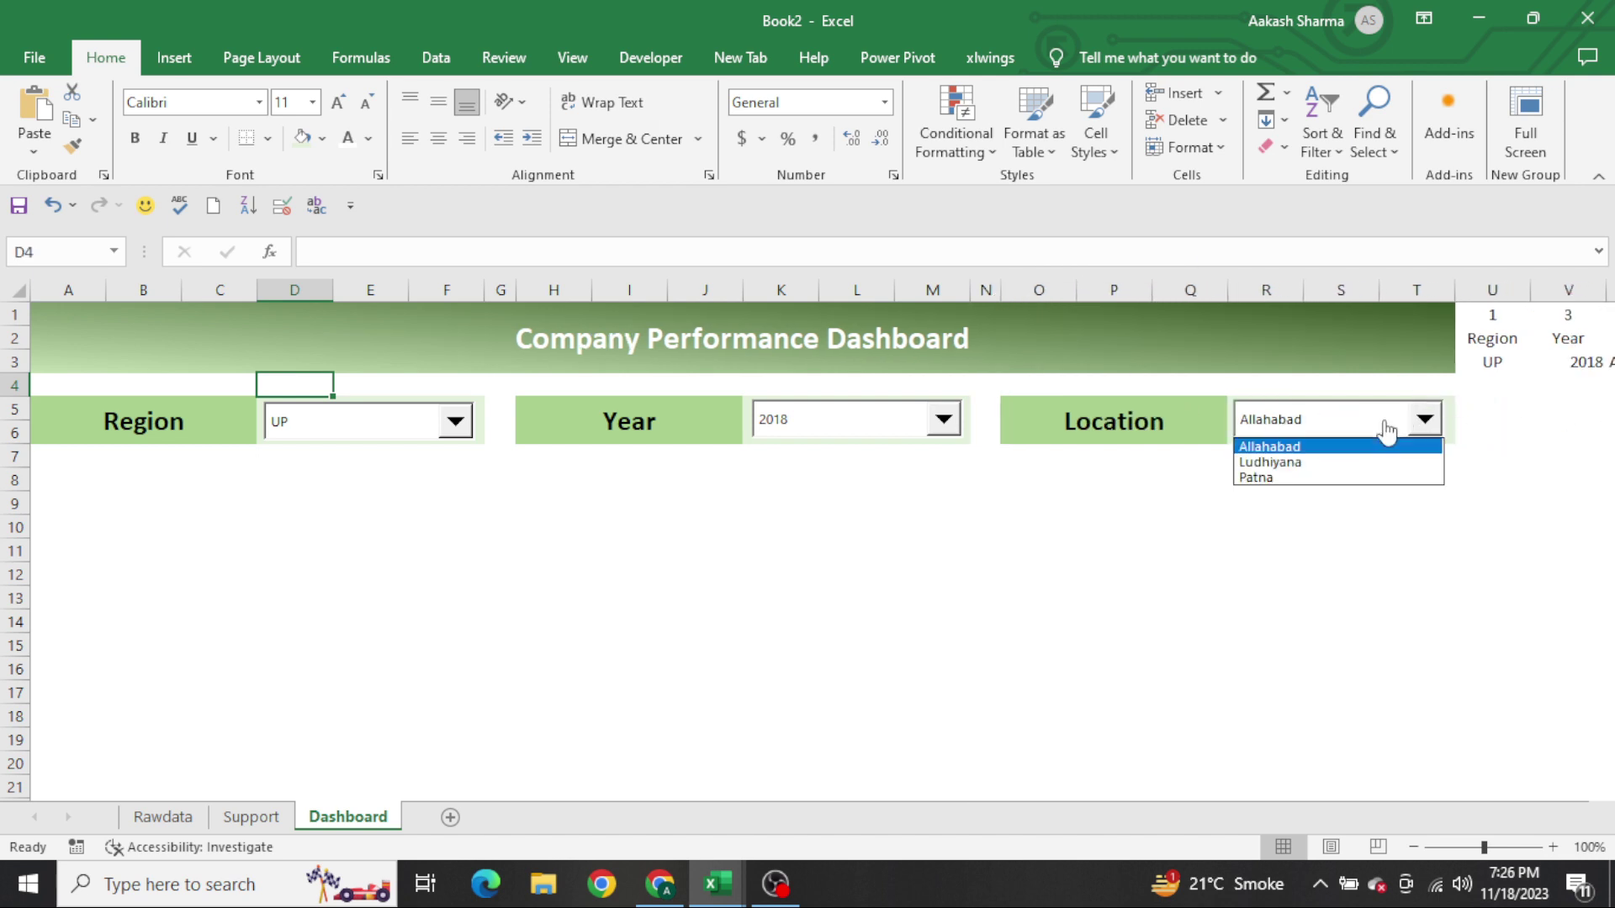
{"action": "left_click", "coordinate": [1312, 464]}
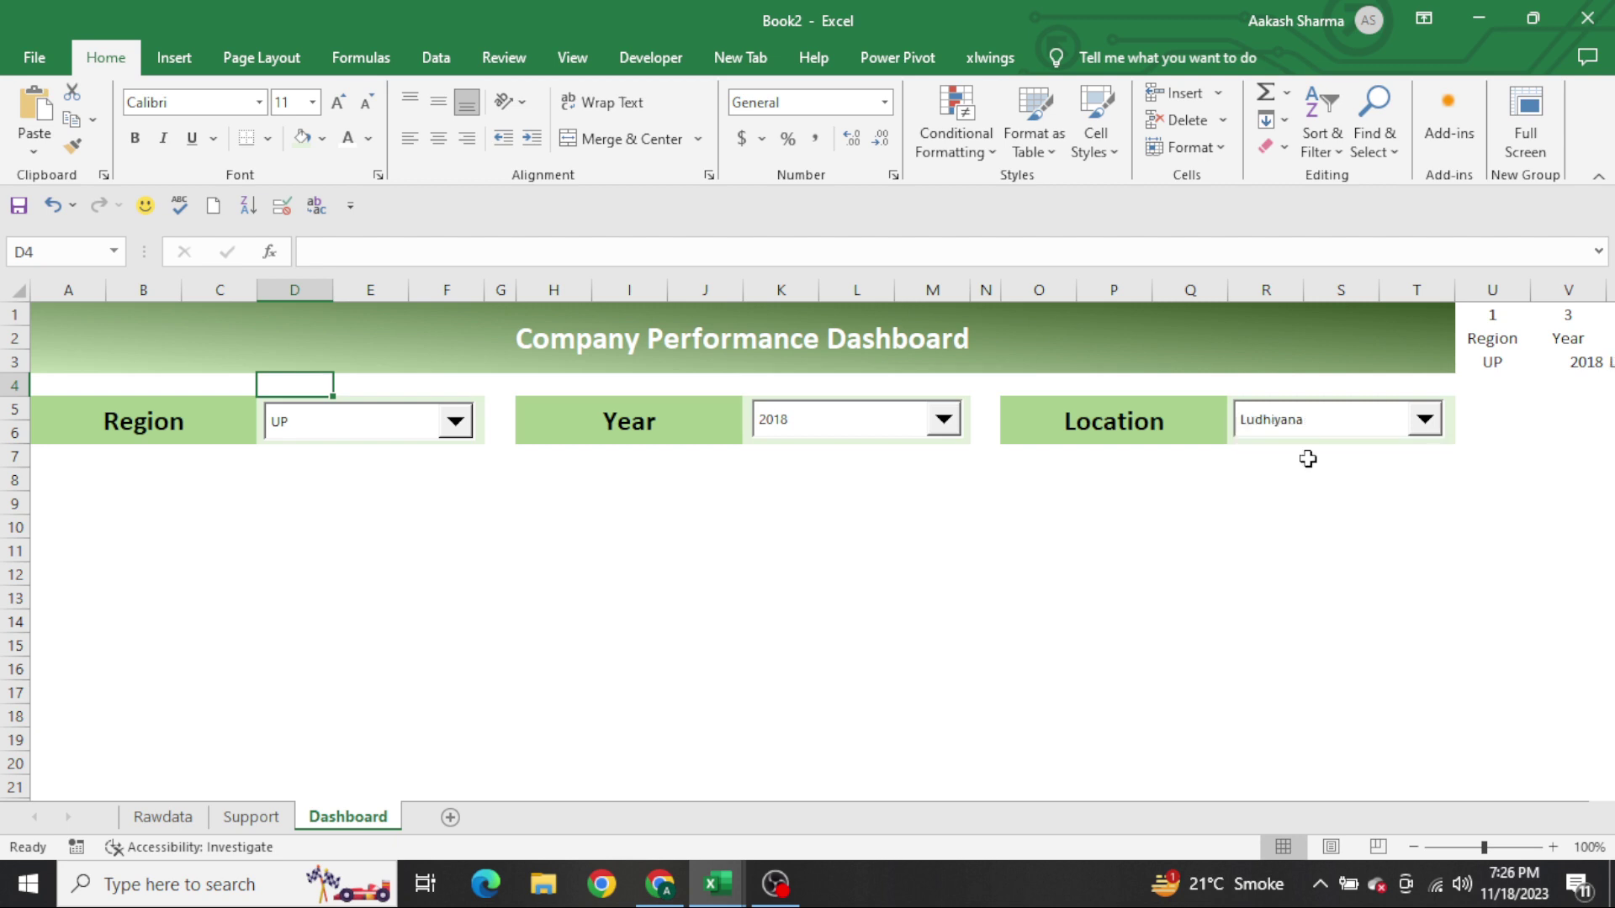
{"action": "left_click", "coordinate": [915, 433]}
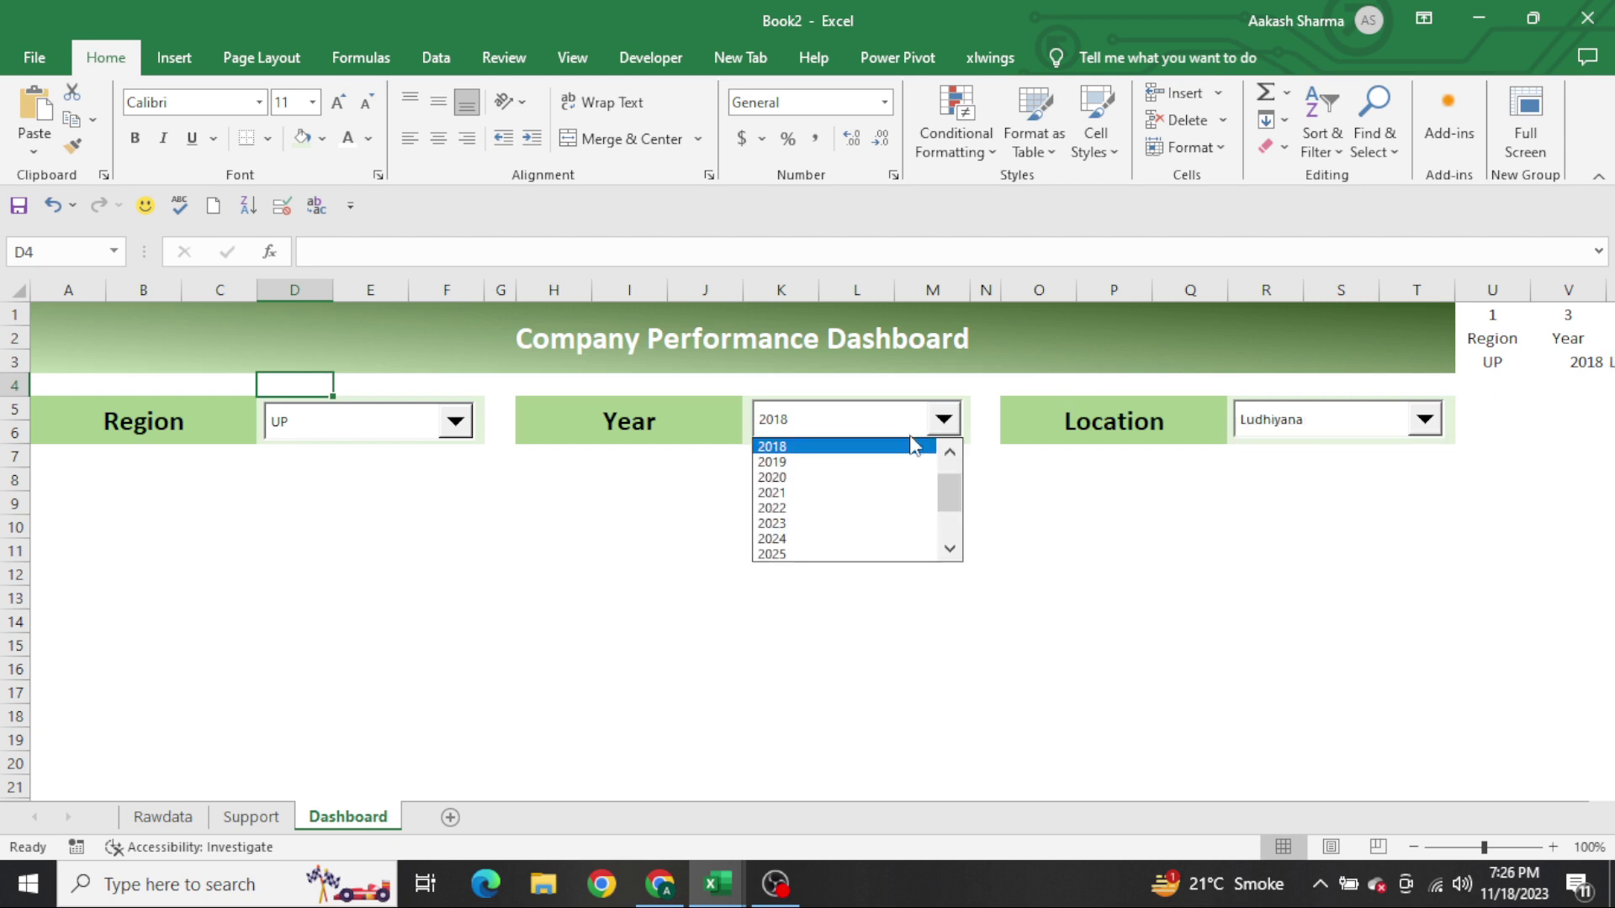
{"action": "left_click", "coordinate": [866, 474]}
{"action": "left_click", "coordinate": [877, 436]}
{"action": "scroll", "coordinate": [955, 464], "scroll_direction": "up", "scroll_amount": 4}
{"action": "left_click", "coordinate": [851, 470]}
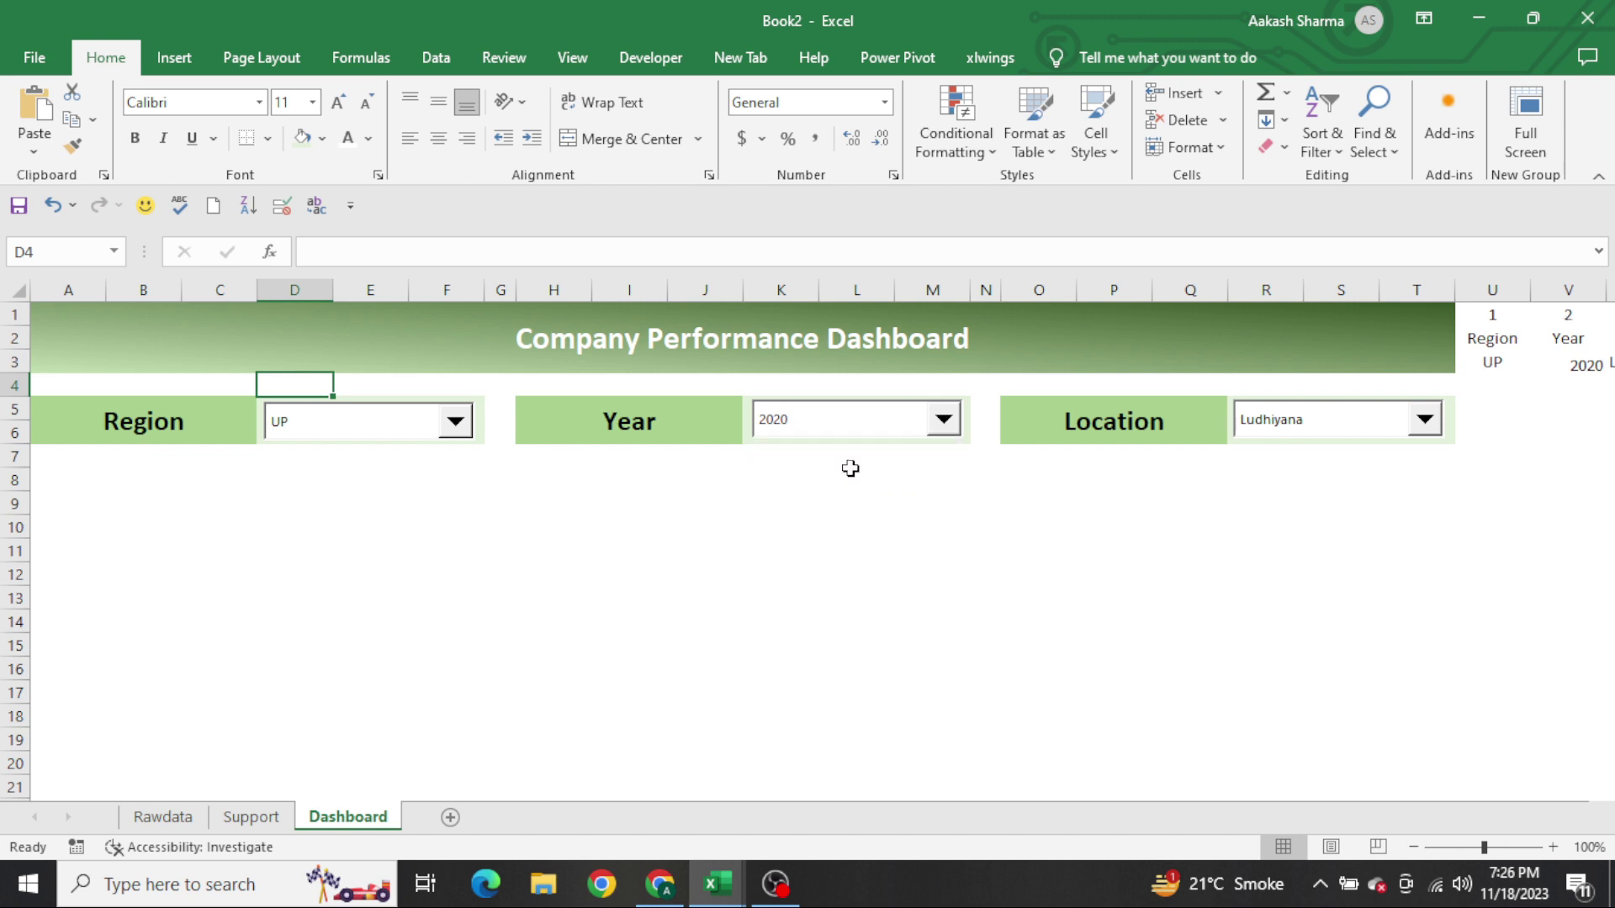
{"action": "left_click", "coordinate": [851, 469]}
Enter the header Month in A10
{"action": "left_click", "coordinate": [808, 548]}
{"action": "key", "text": "Home"}
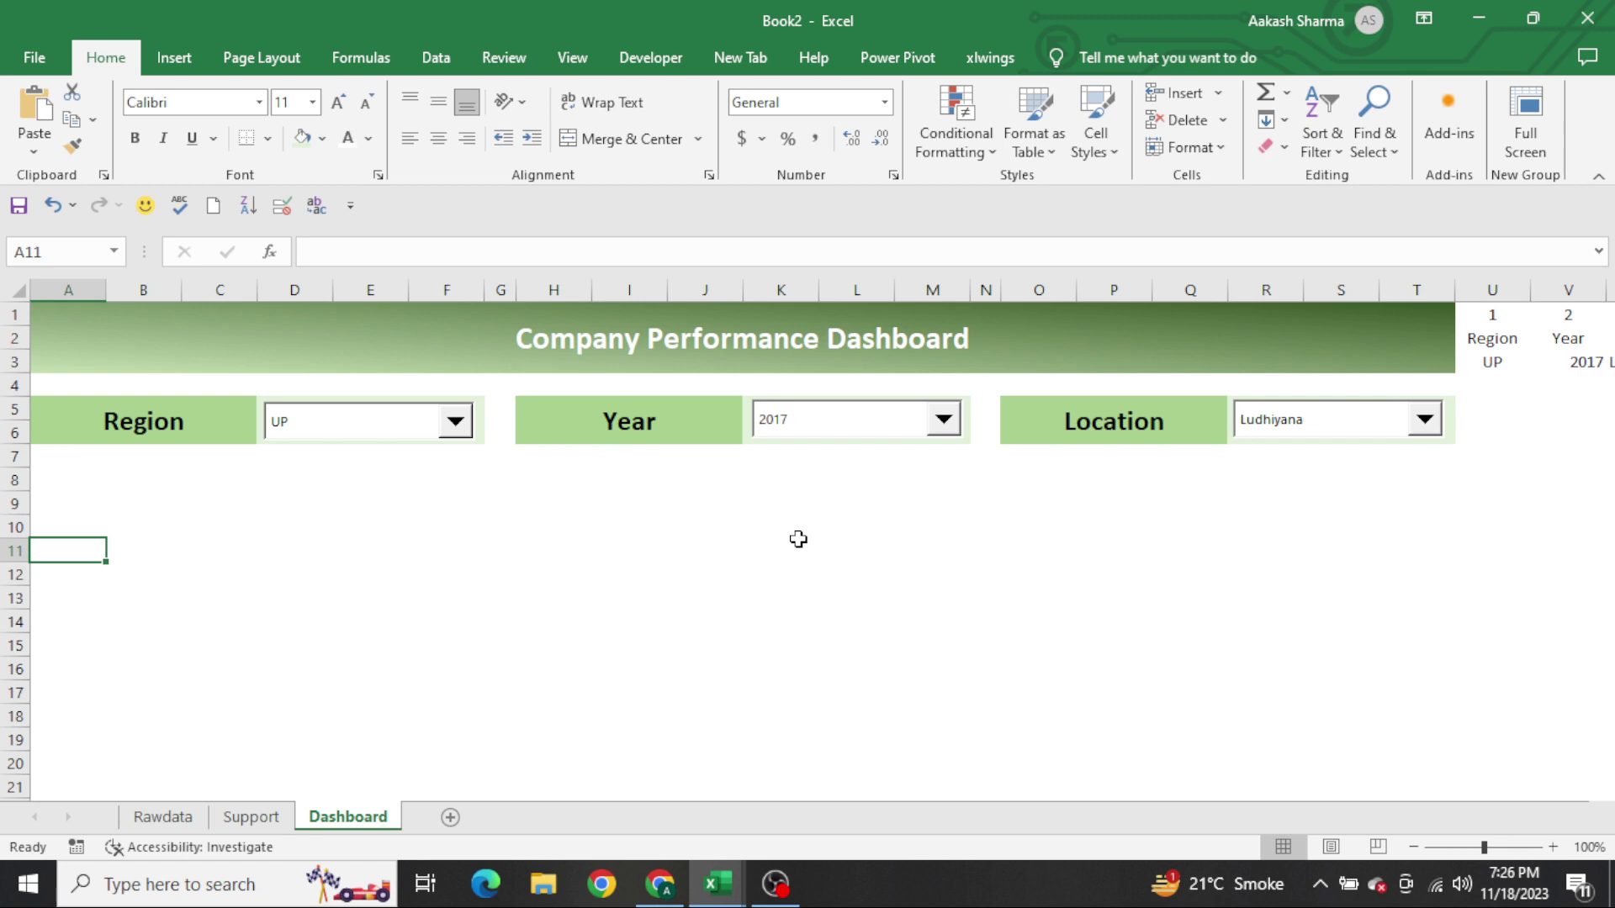
{"action": "key", "text": "Up"}
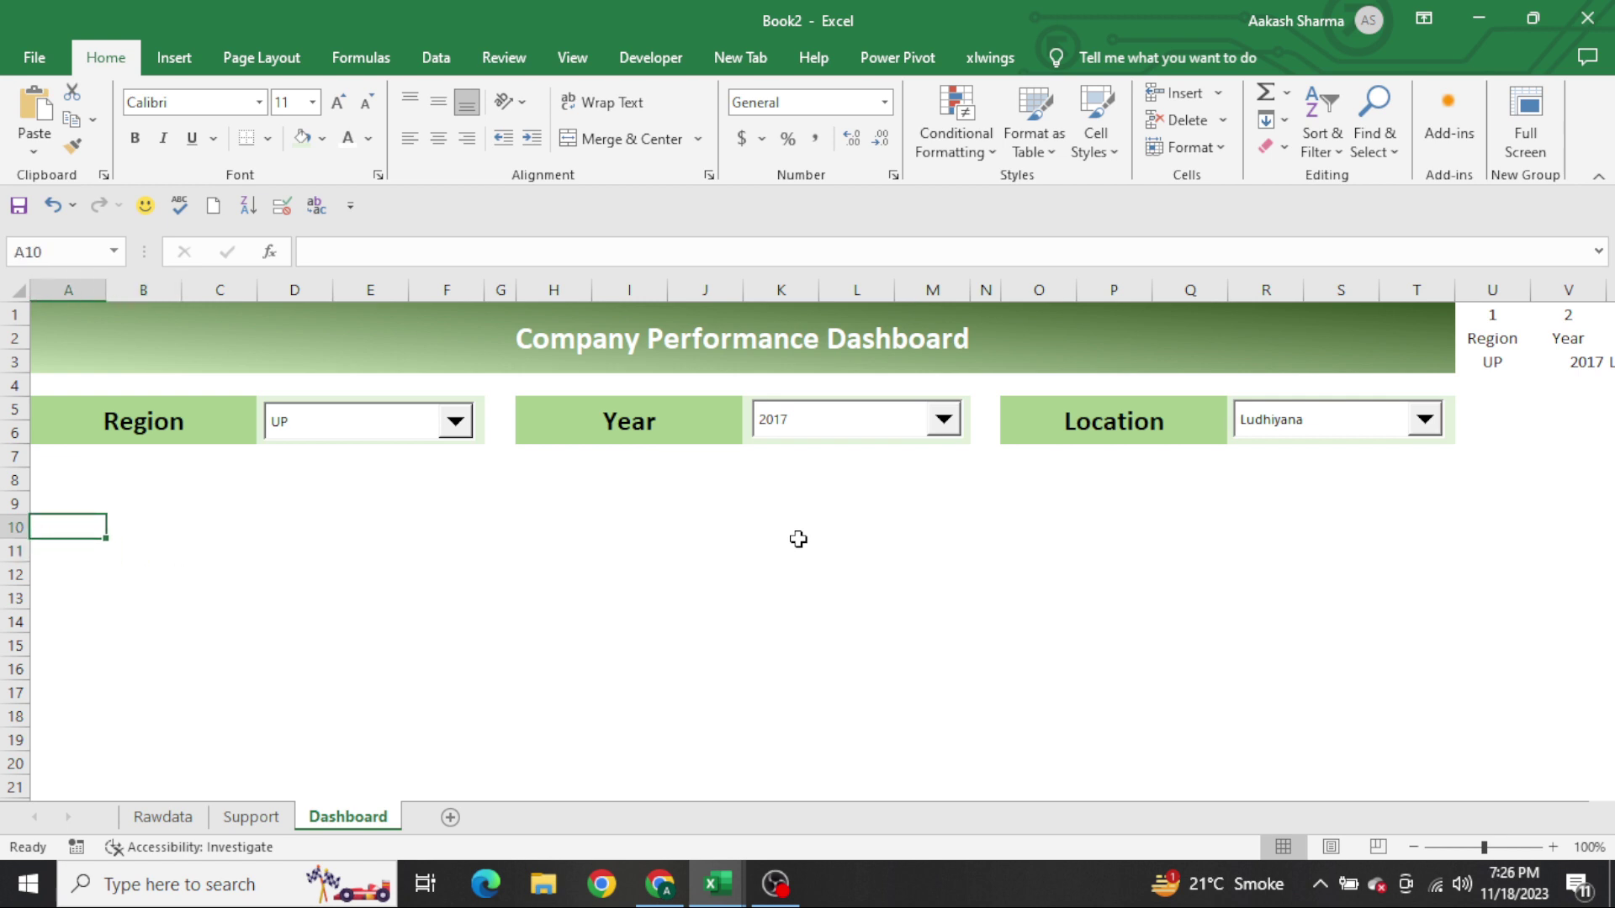
{"action": "type", "text": "Month"}
{"action": "key", "text": "Return"}
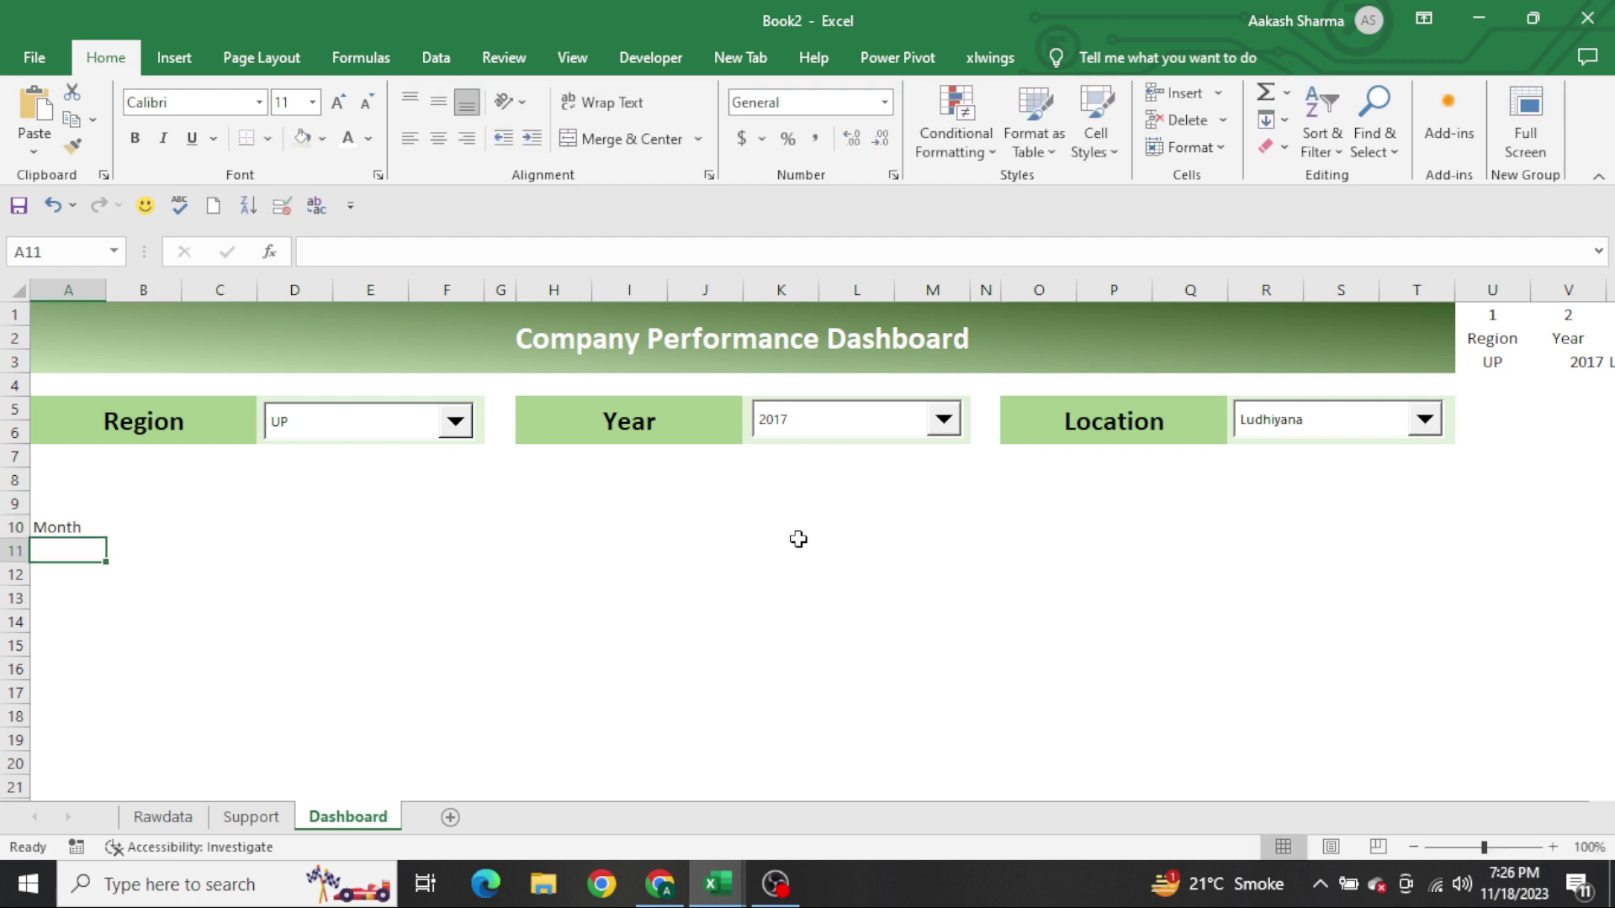
{"action": "key", "text": "Up"}
{"action": "key", "text": "Right"}
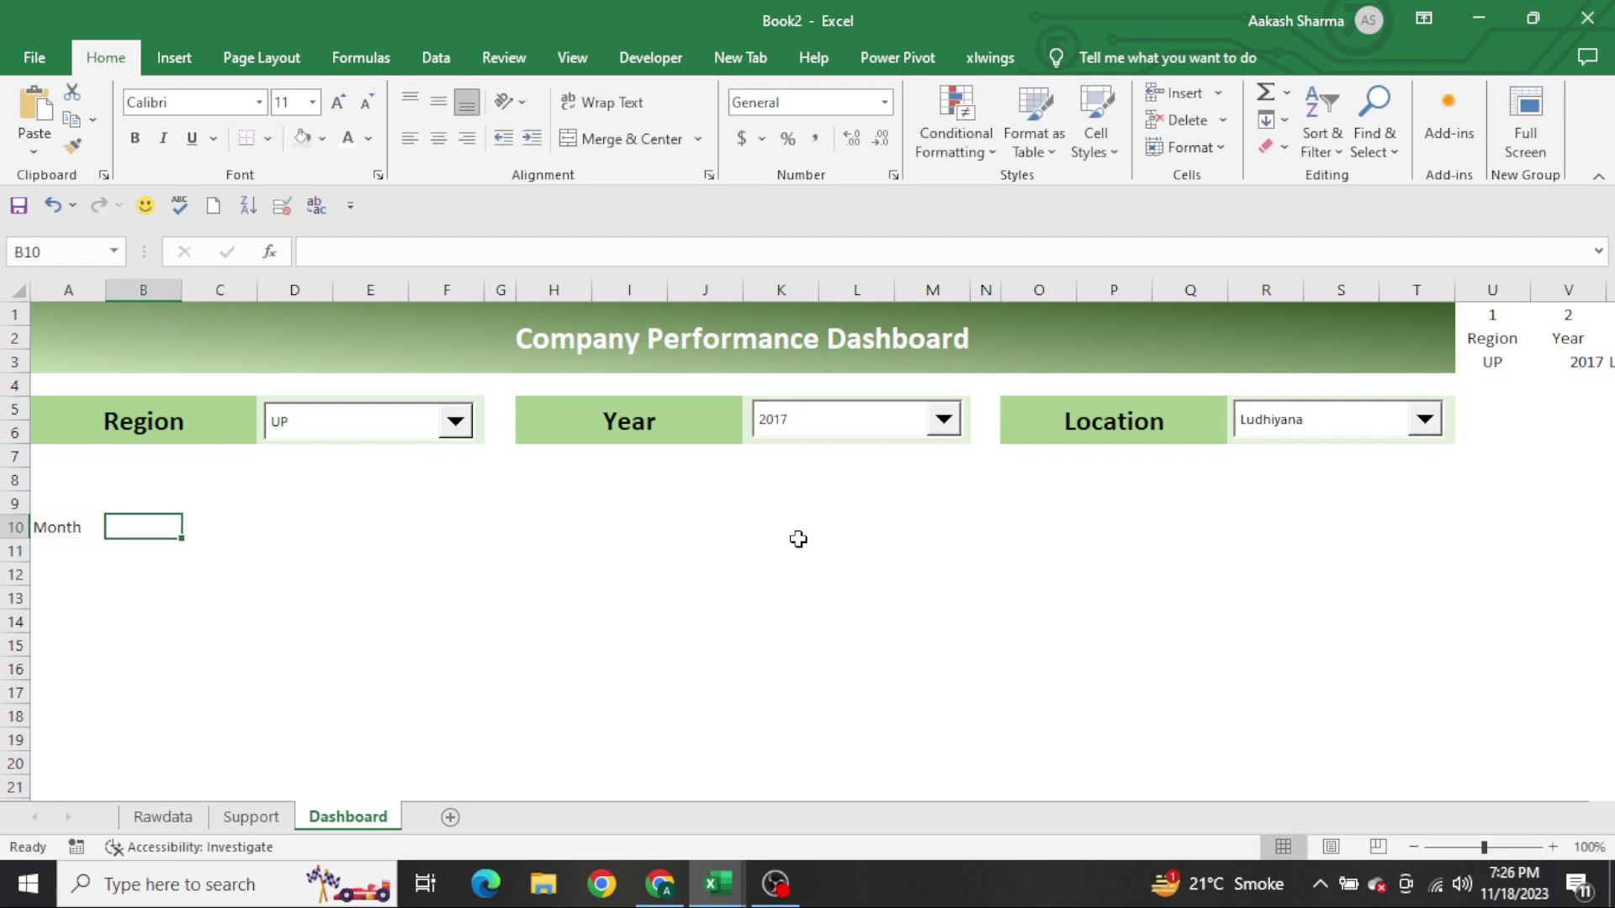
{"action": "key", "text": "Left"}
{"action": "key", "text": "Down"}
{"action": "key", "text": "ctrl+Page_Up"}
{"action": "key", "text": "ctrl+Page_Up"}
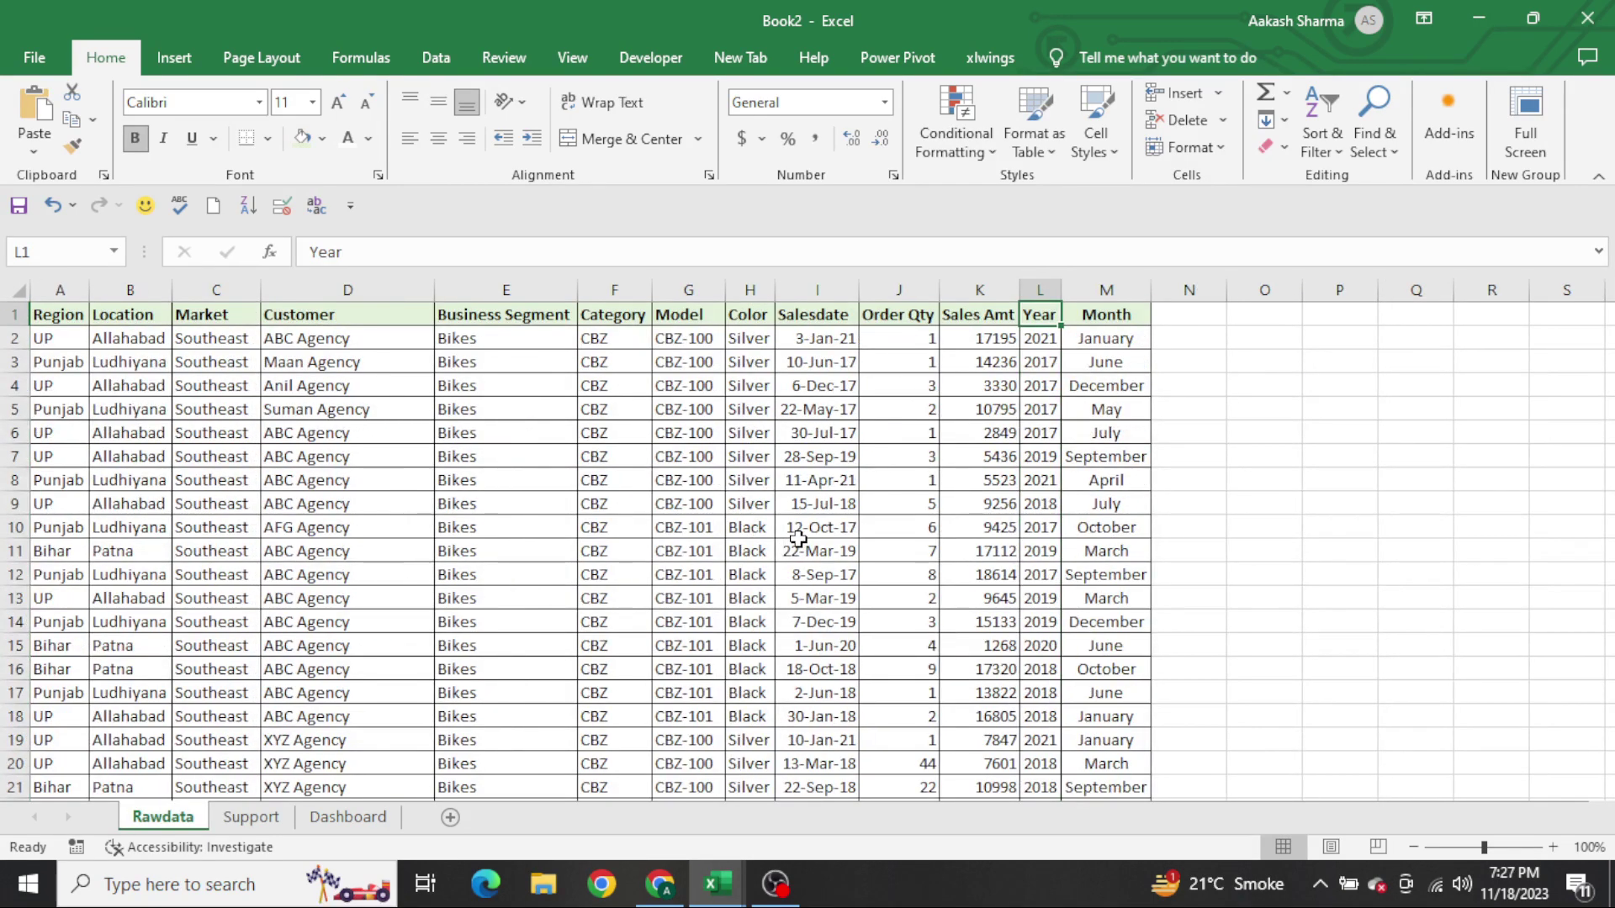
{"action": "key", "text": "Right"}
{"action": "key", "text": "ctrl+shift+Down"}
{"action": "key", "text": "ctrl+c"}
{"action": "key", "text": "ctrl+Page_Down"}
{"action": "key", "text": "ctrl+Page_Down"}
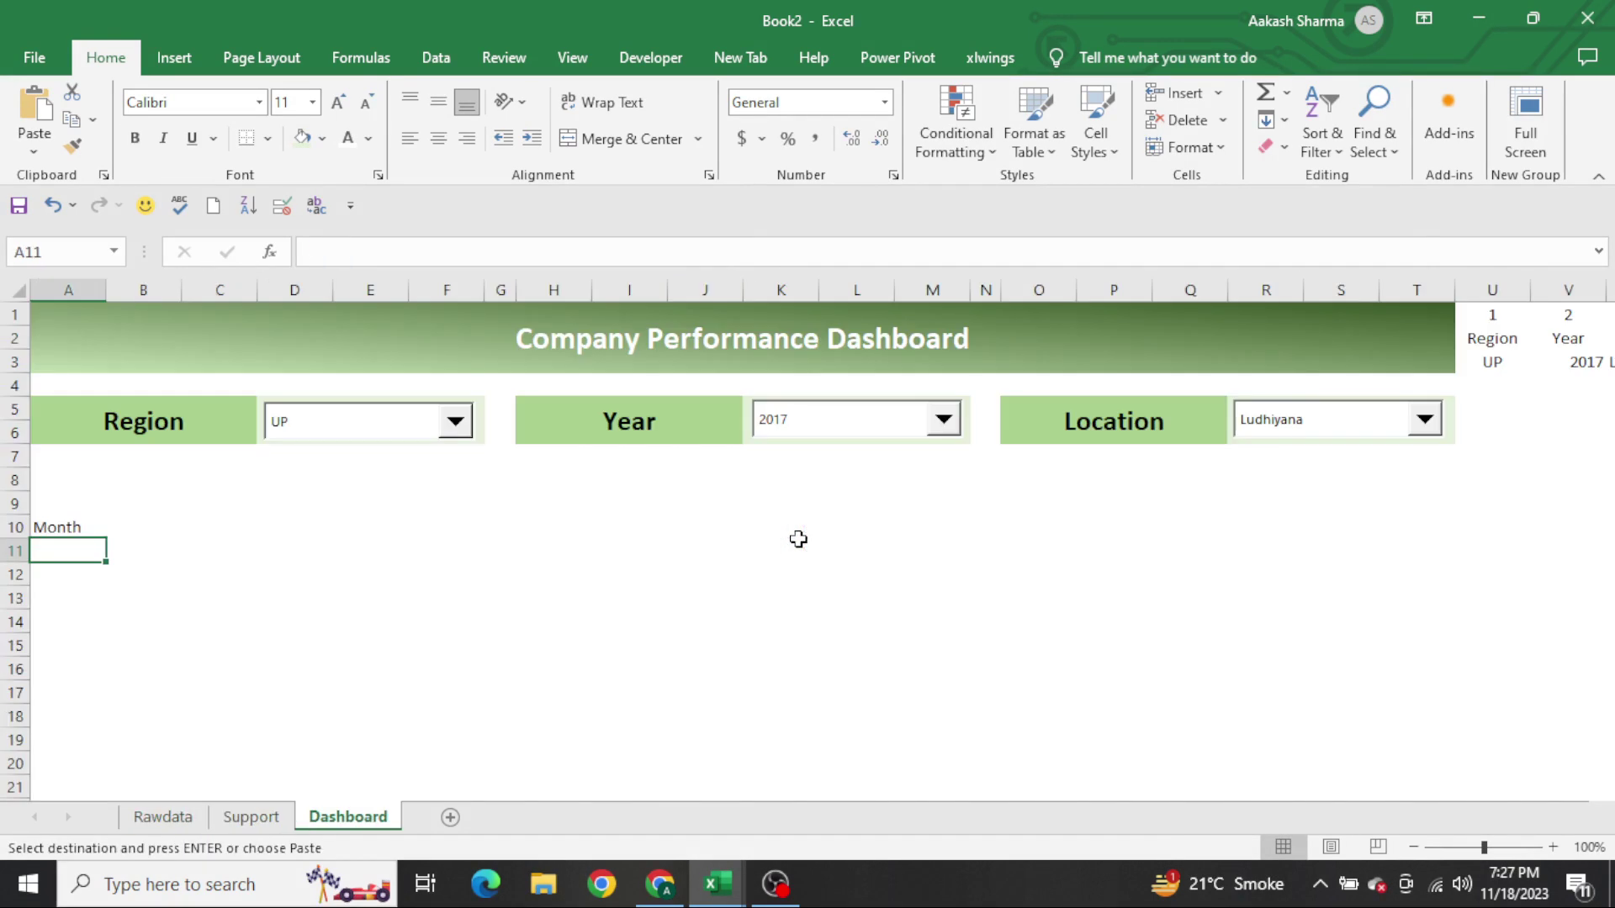
{"action": "type", "text": "="}
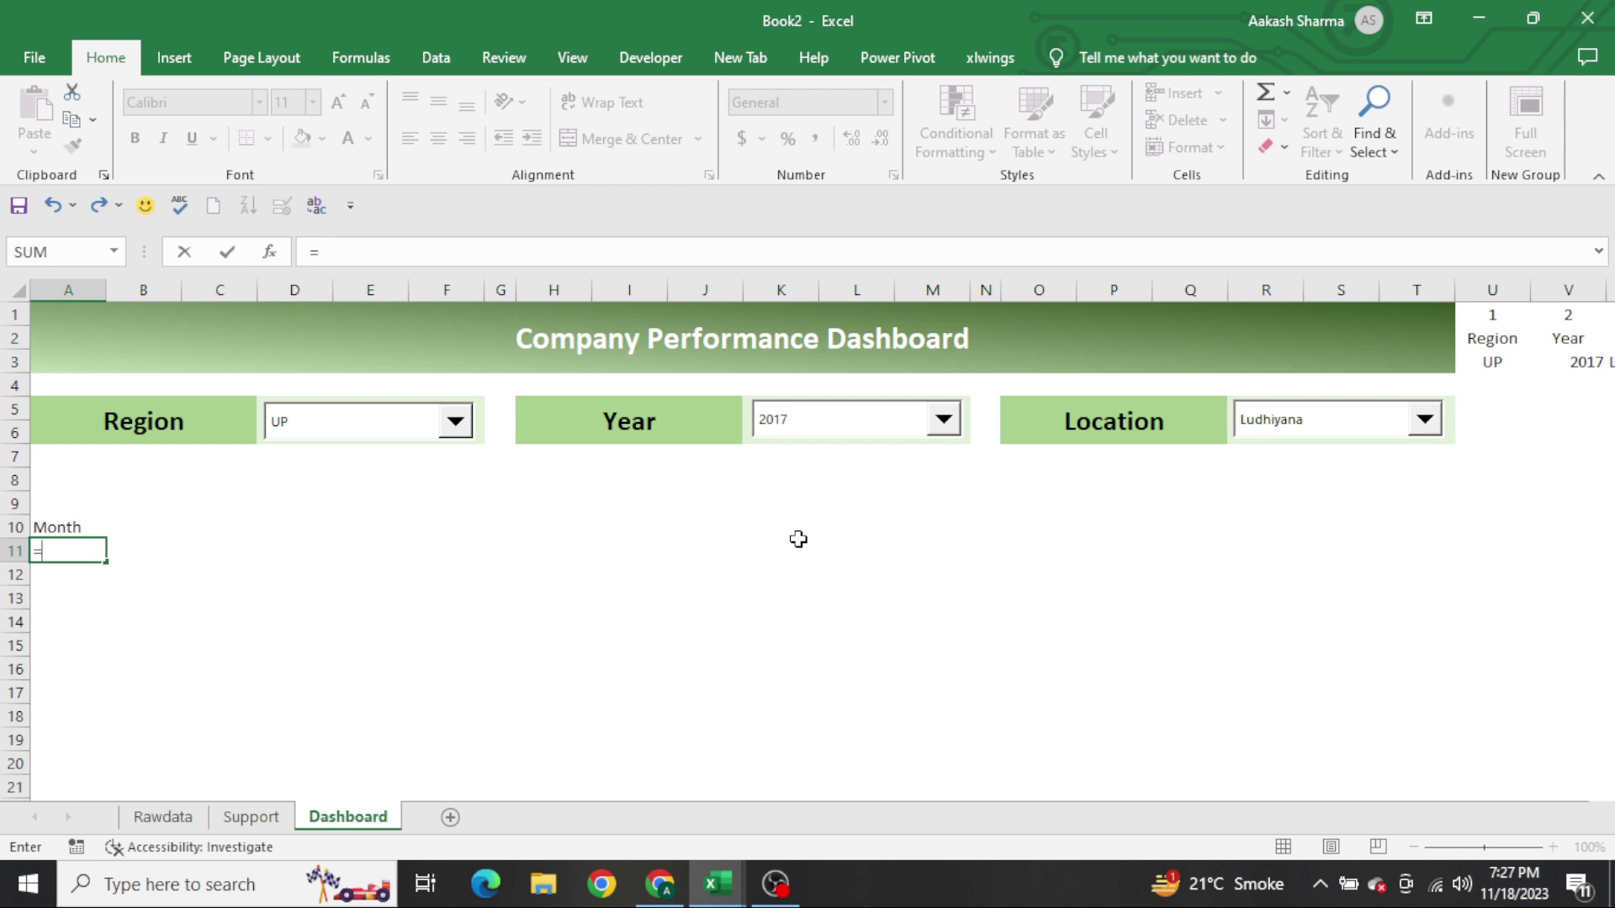
{"action": "key", "text": "Escape"}
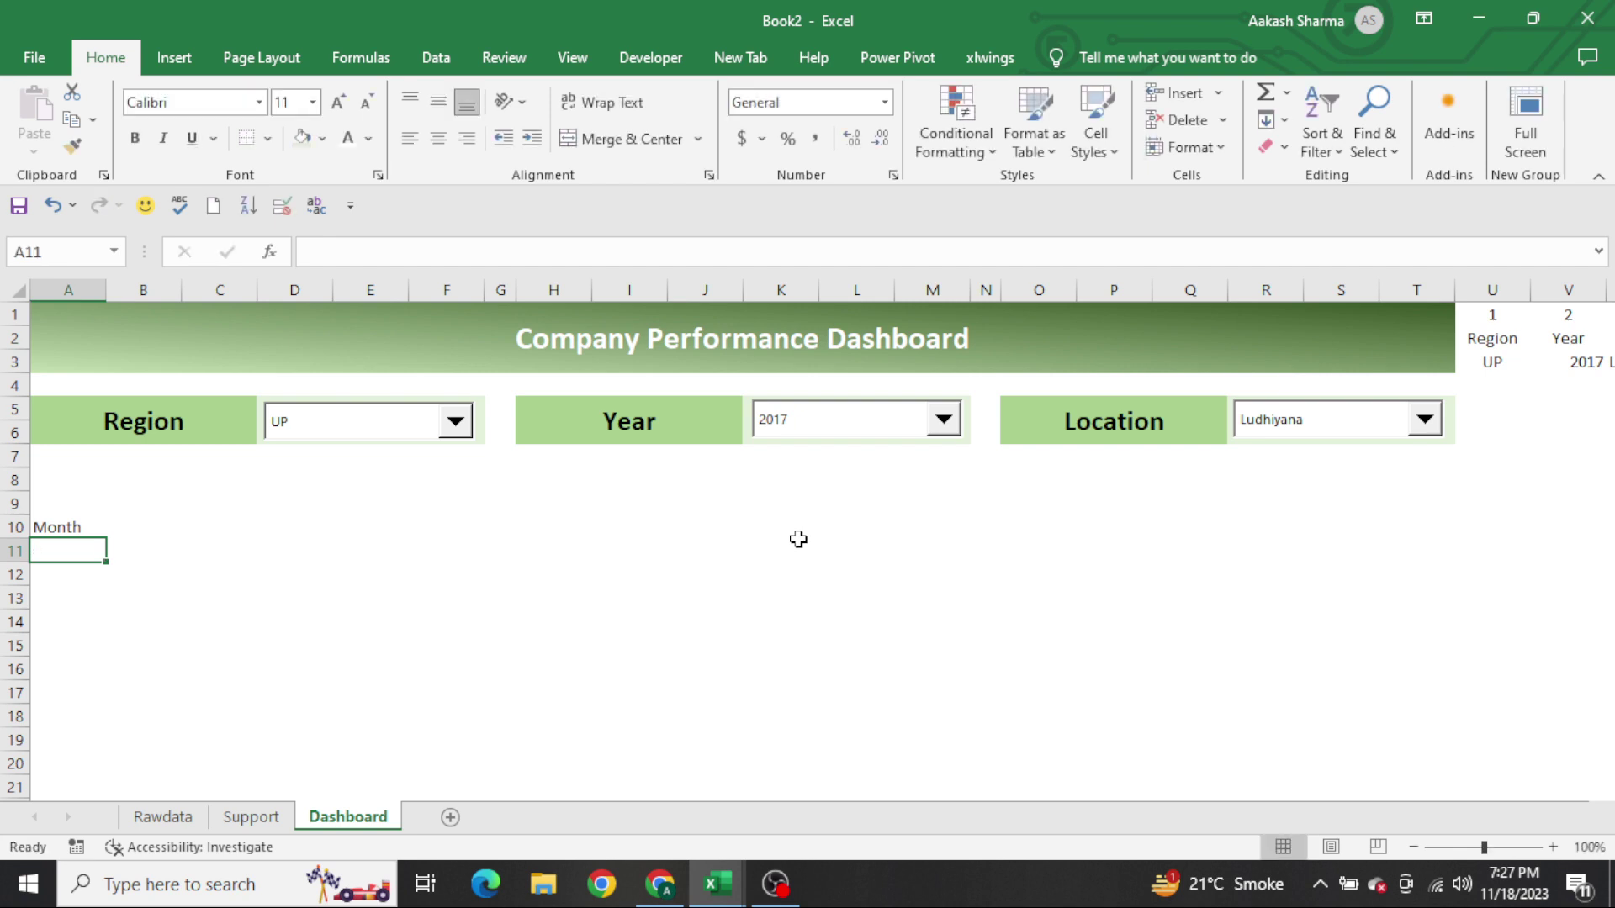
Enter =ROW()-10 in A11 to number the first month row
{"action": "type", "text": "=row()"}
{"action": "key", "text": "Return"}
{"action": "key", "text": "Up"}
{"action": "key", "text": "F2"}
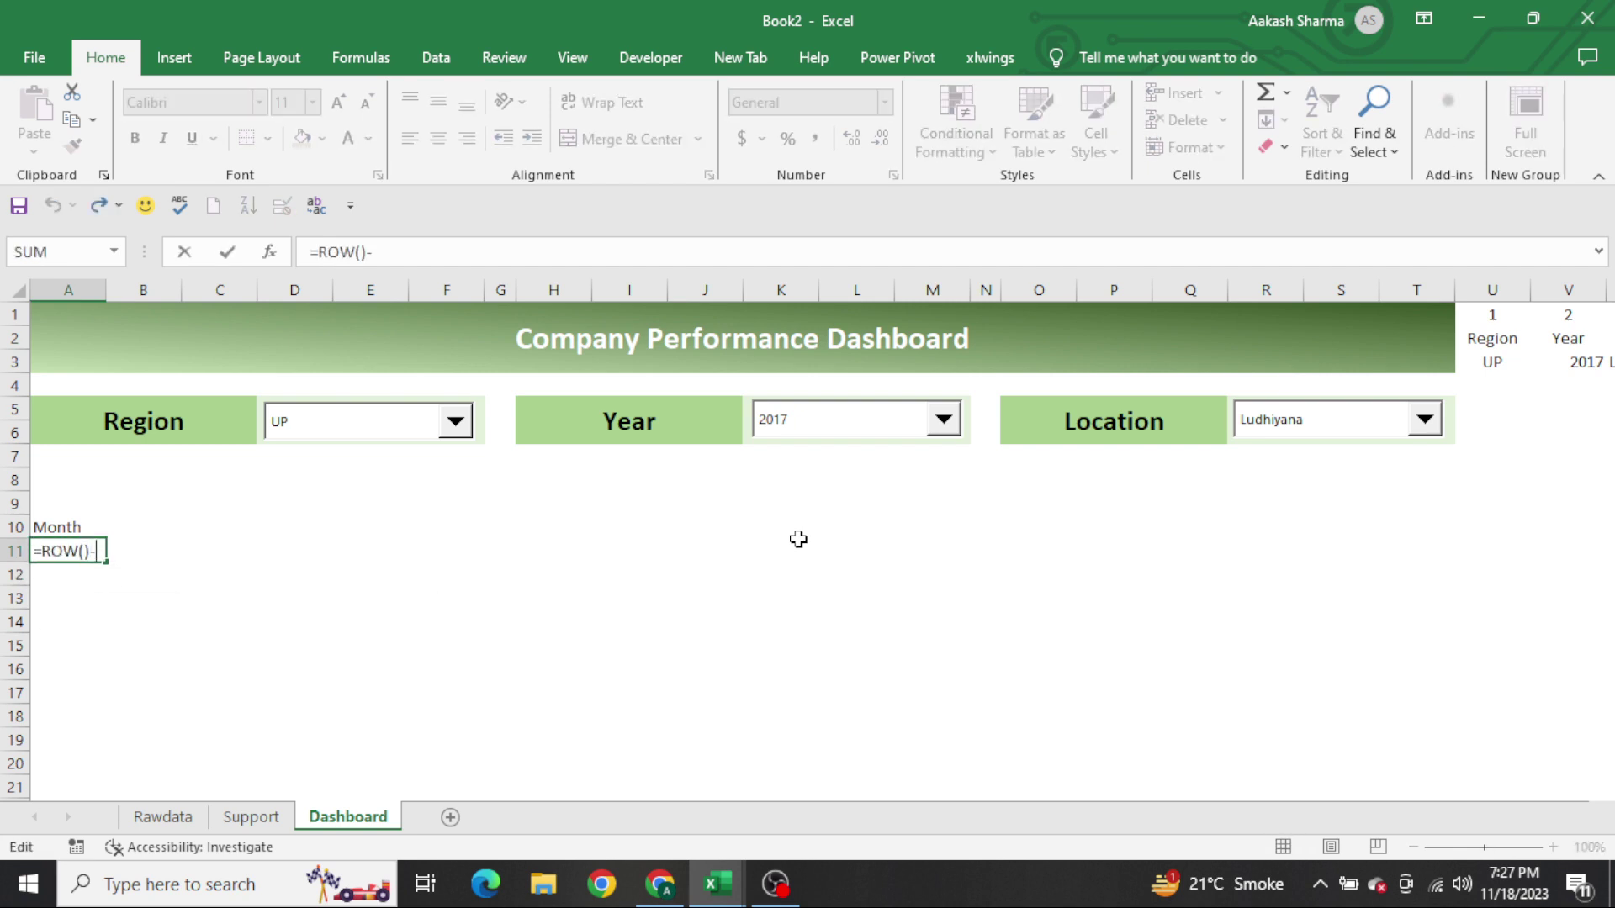
{"action": "type", "text": "-10"}
{"action": "key", "text": "Return"}
Wrap the A11 formula into =TEXT((ROW()-10)*30,"MMMM") so that it returns the month name
{"action": "key", "text": "Up"}
{"action": "key", "text": "F2"}
{"action": "key", "text": "Home"}
{"action": "key", "text": "Right"}
{"action": "type", "text": "mon"}
{"action": "key", "text": "BackSpace"}
{"action": "key", "text": "BackSpace"}
{"action": "key", "text": "BackSpace"}
{"action": "type", "text": "text"}
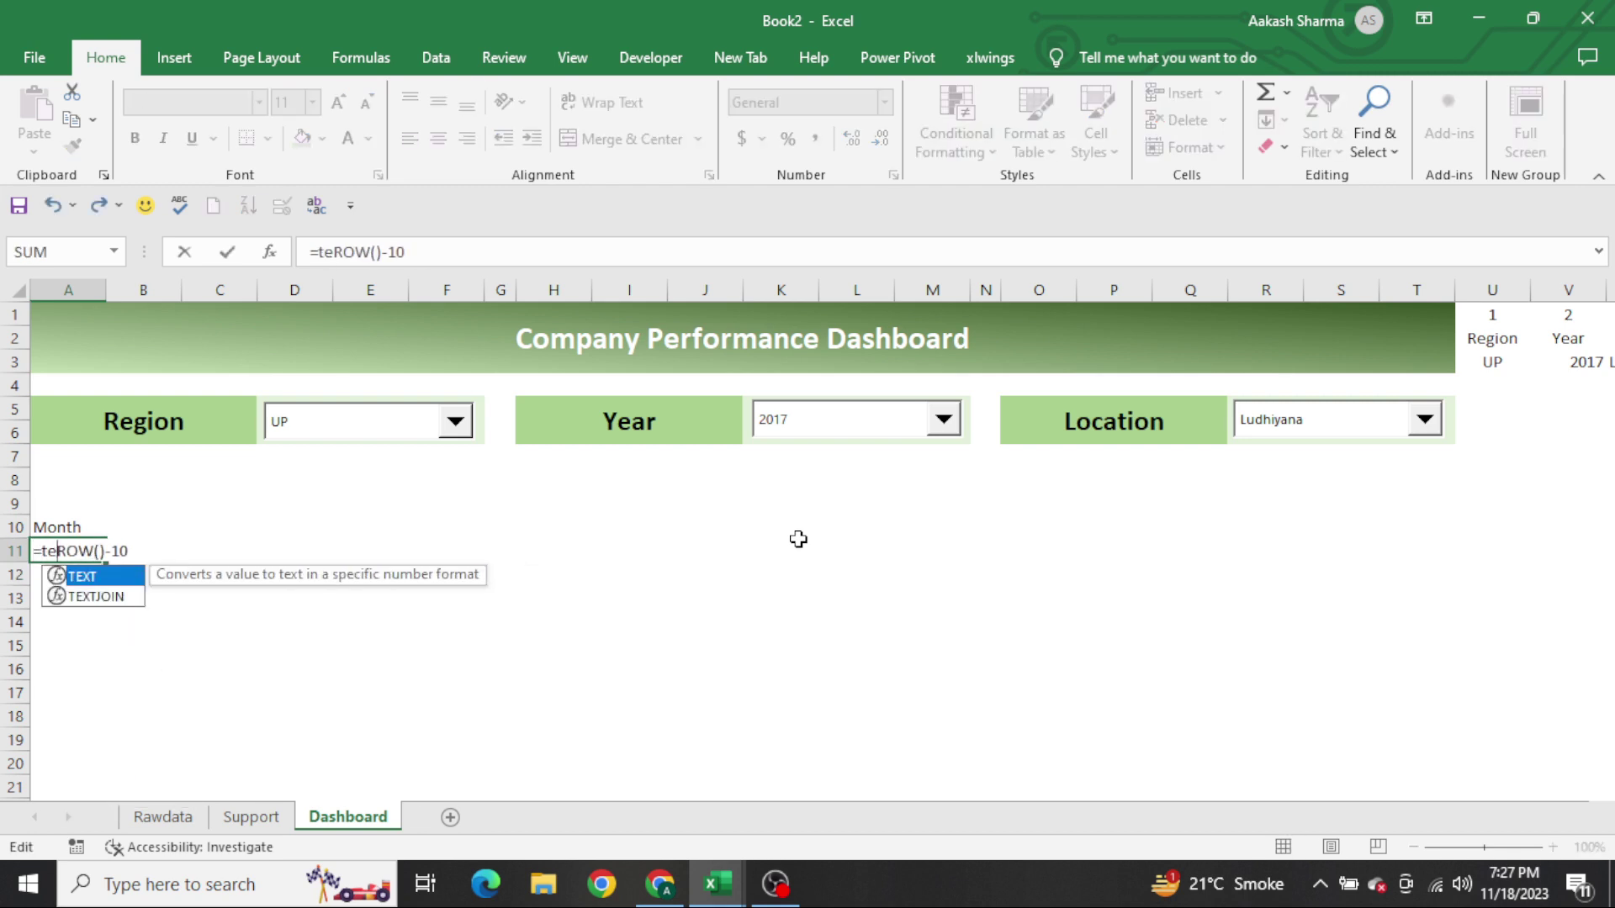
{"action": "key", "text": "Tab"}
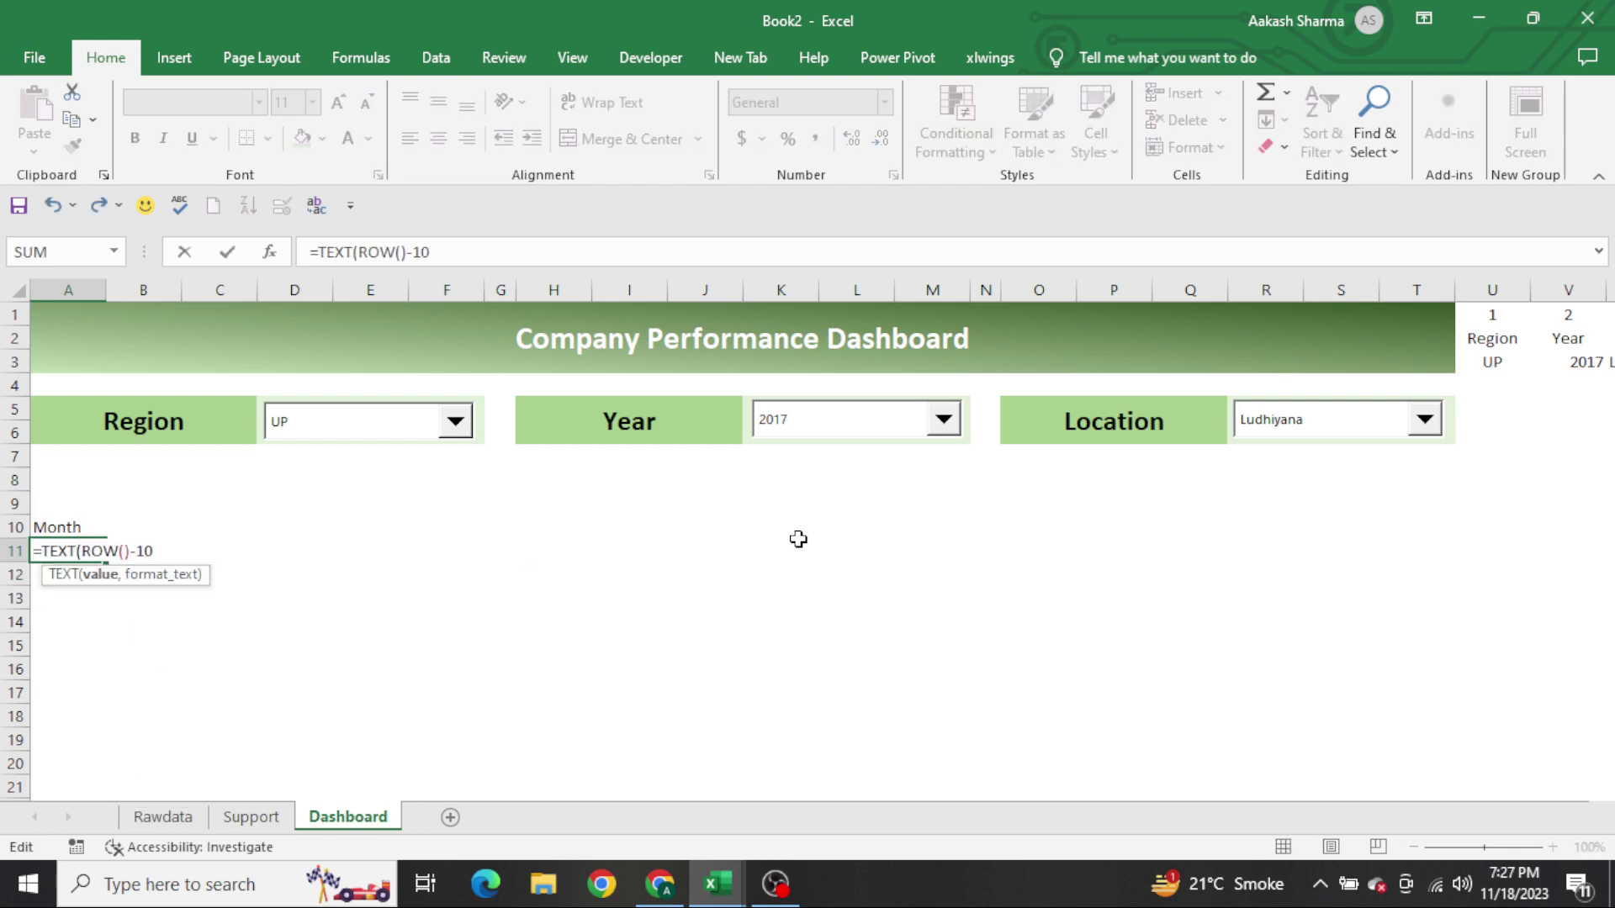
{"action": "key", "text": "Left"}
{"action": "key", "text": "Left"}
{"action": "key", "text": "Left"}
{"action": "key", "text": "Left"}
{"action": "type", "text": "("}
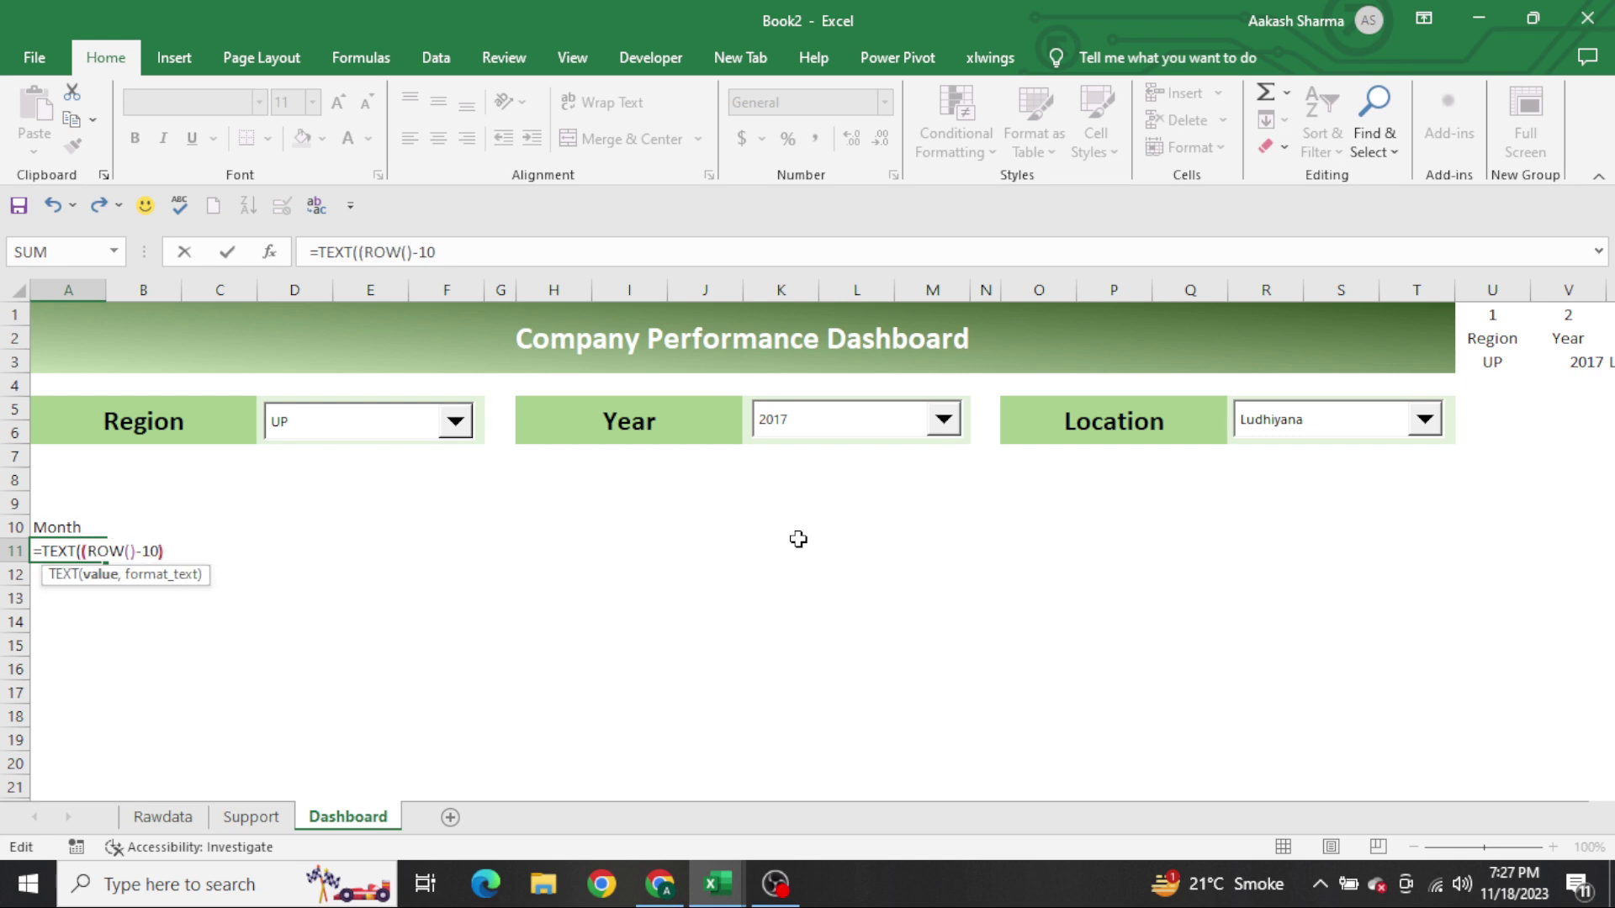
{"action": "type", "text": ")-10)*30,\"M"}
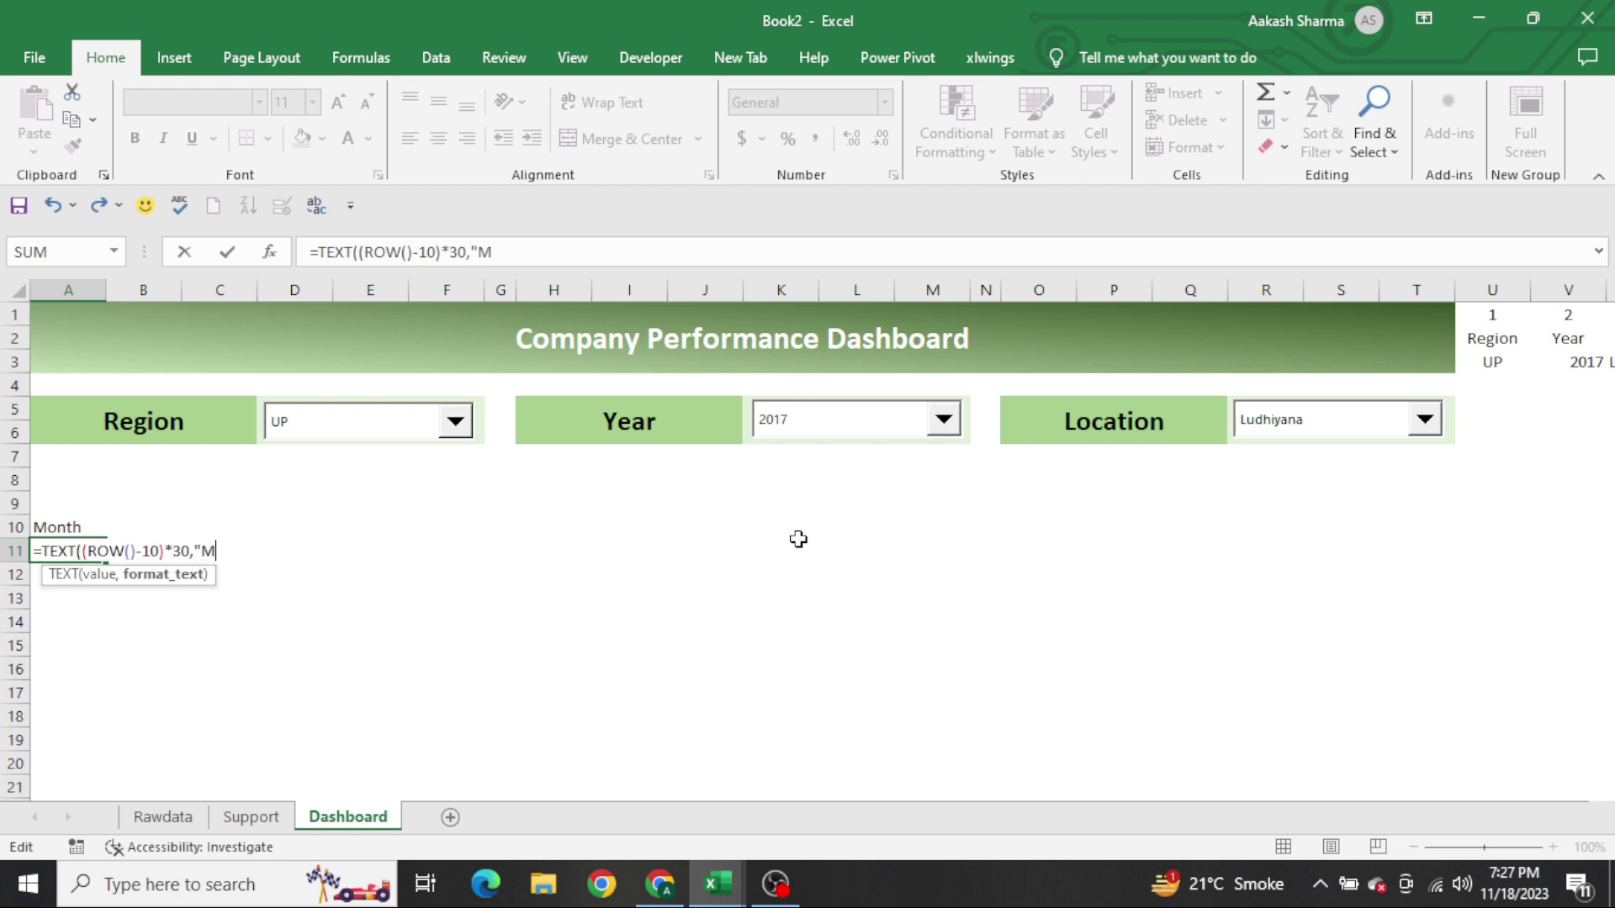
{"action": "type", "text": "MMM\""}
{"action": "key", "text": "Return"}
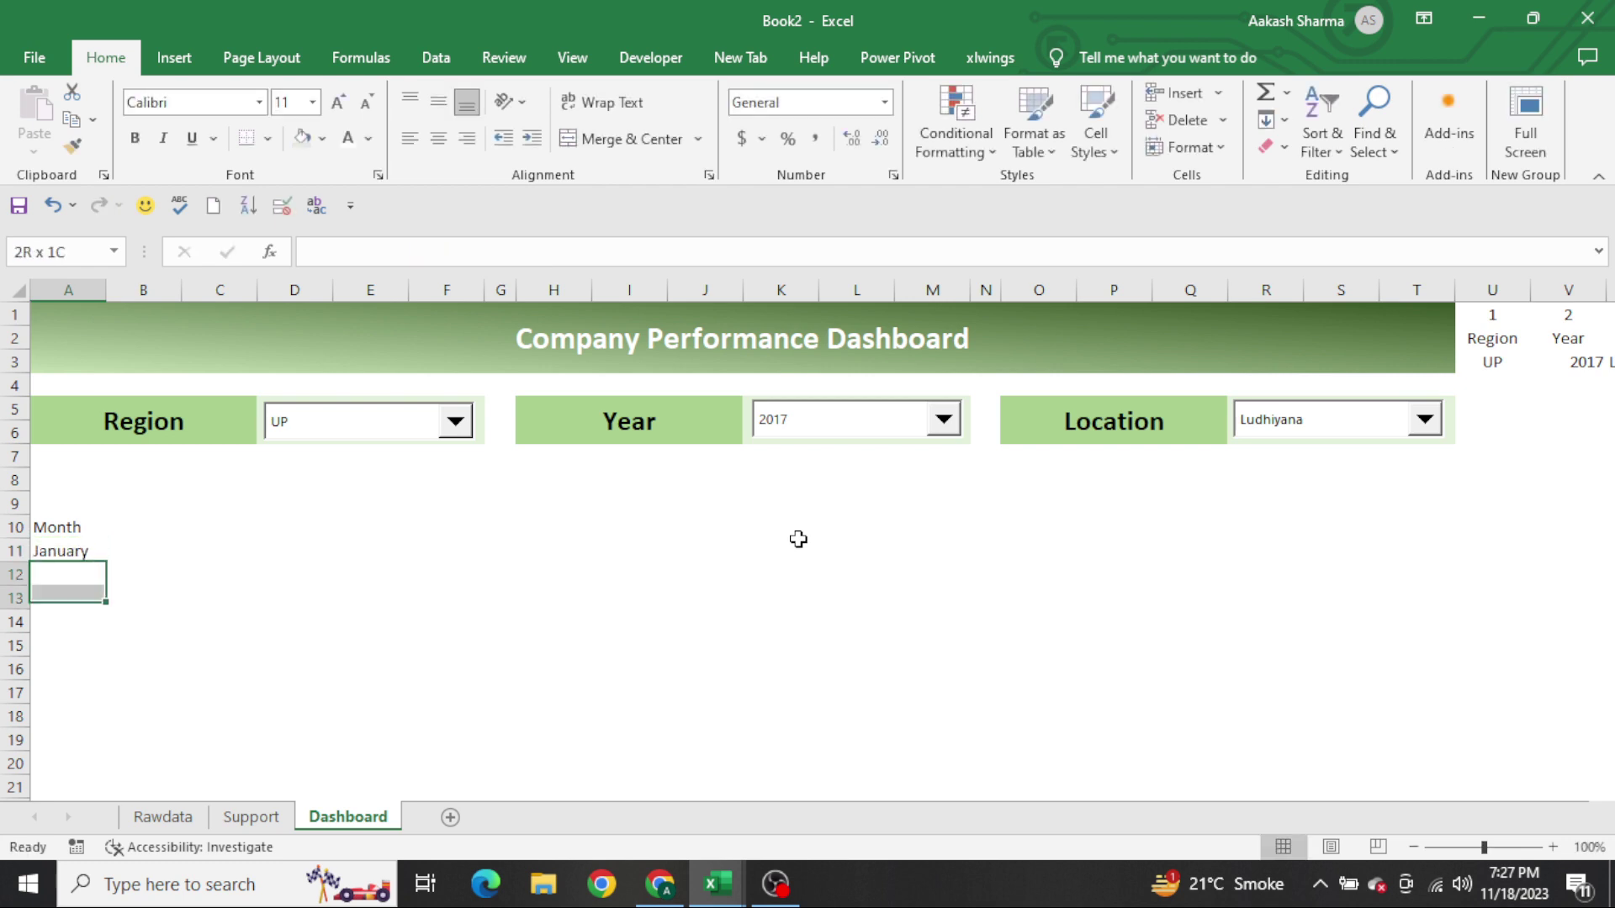
Fill the month-name formula from A11 down to A23
{"action": "key", "text": "Up"}
{"action": "key", "text": "shift+Down"}
{"action": "key", "text": "shift+Down"}
{"action": "key", "text": "shift+Down"}
{"action": "key", "text": "shift+Down"}
{"action": "key", "text": "shift+Down"}
{"action": "key", "text": "shift+Down"}
{"action": "key", "text": "shift+Down"}
{"action": "key", "text": "shift+Down"}
{"action": "key", "text": "shift+Down"}
{"action": "key", "text": "shift+Down"}
{"action": "key", "text": "shift+Down"}
{"action": "key", "text": "shift+Down"}
{"action": "key", "text": "ctrl+d"}
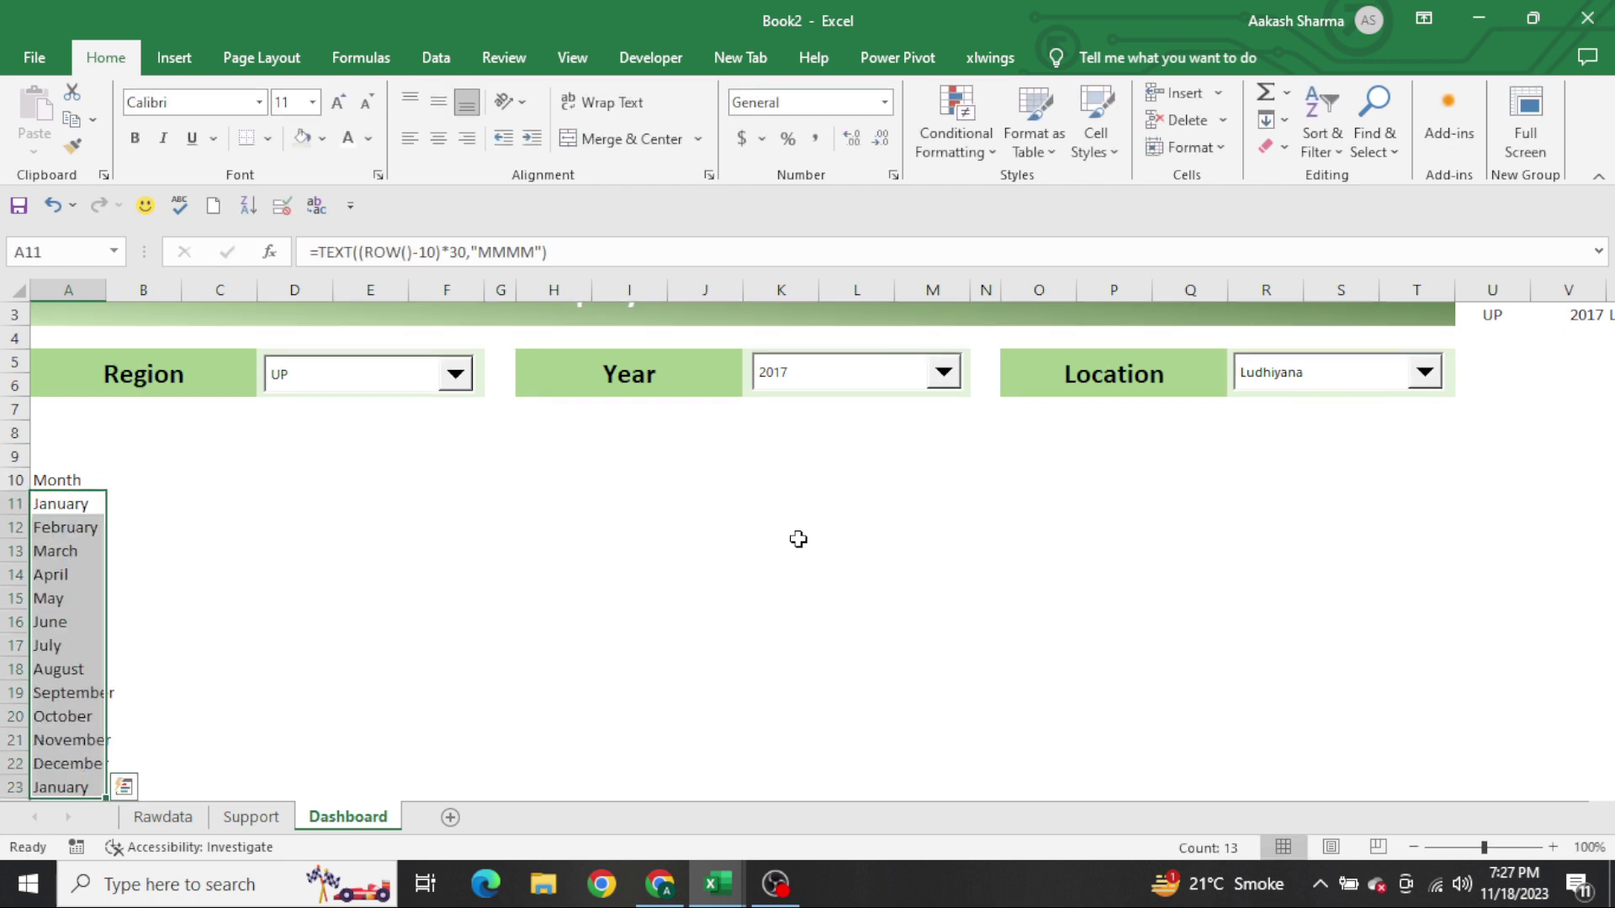
Convert the month names in A11:A22 to plain values and delete the extra January in A23
{"action": "key", "text": "ctrl+c"}
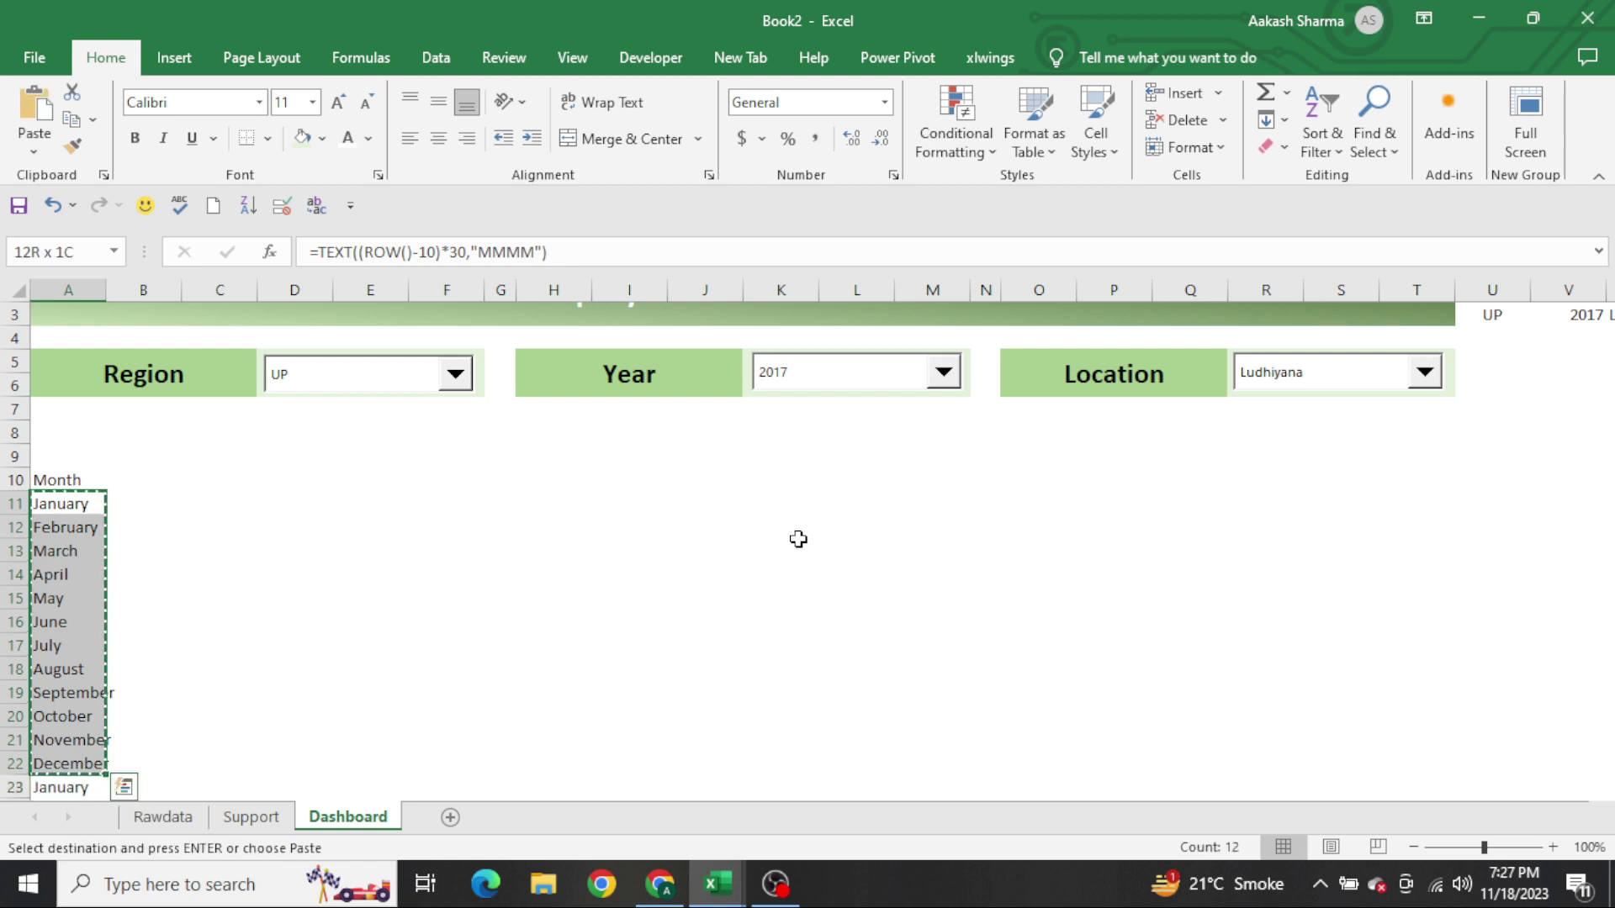
{"action": "key", "text": "ctrl+alt+v"}
{"action": "key", "text": "Return"}
{"action": "key", "text": "Delete"}
{"action": "key", "text": "Up"}
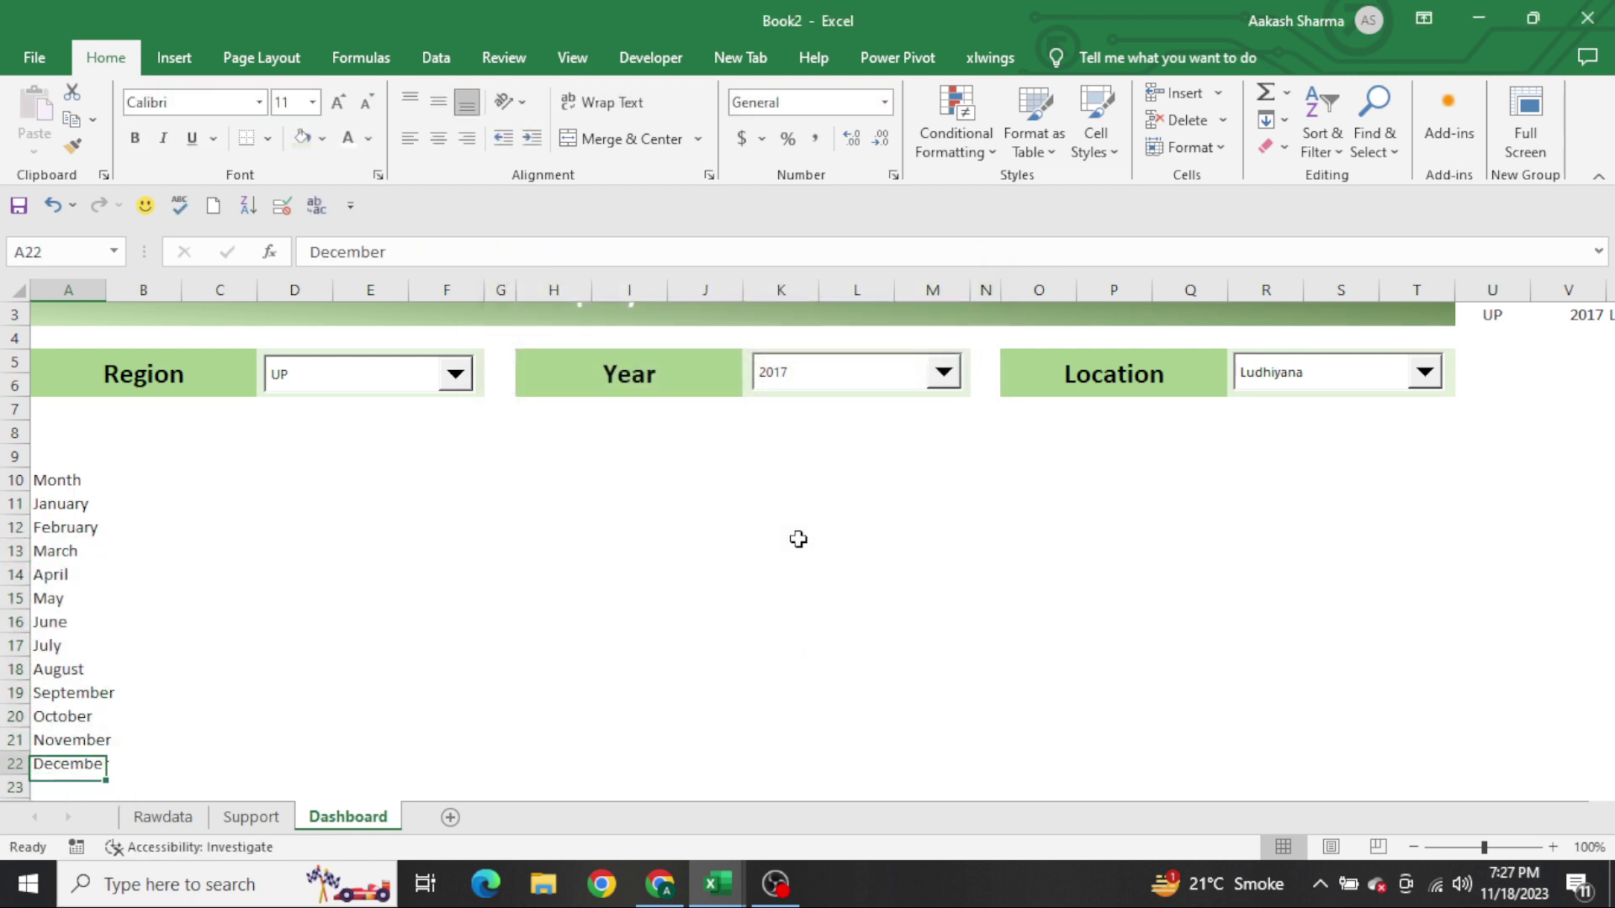
AutoFit column A to the month list in A10:A22
{"action": "key", "text": "ctrl+Up"}
{"action": "key", "text": "ctrl+shift+Down"}
{"action": "key", "text": "alt+h"}
{"action": "key", "text": "o"}
{"action": "key", "text": "i"}
{"action": "key", "text": "Right"}
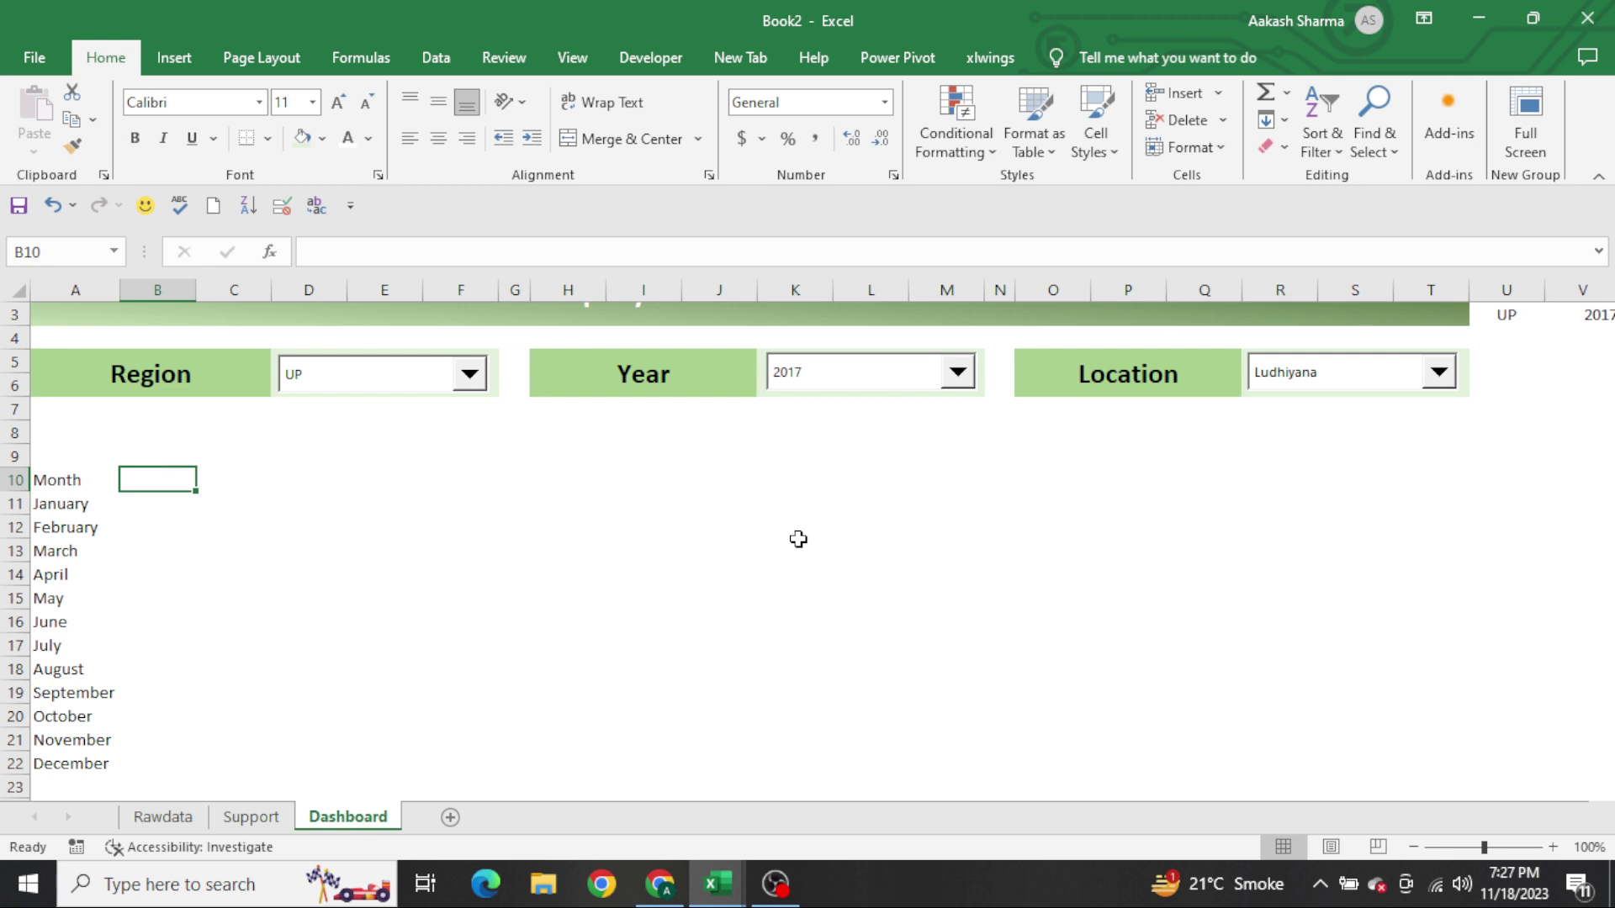
{"action": "key", "text": "ctrl+Home"}
{"action": "key", "text": "Down"}
{"action": "key", "text": "Down"}
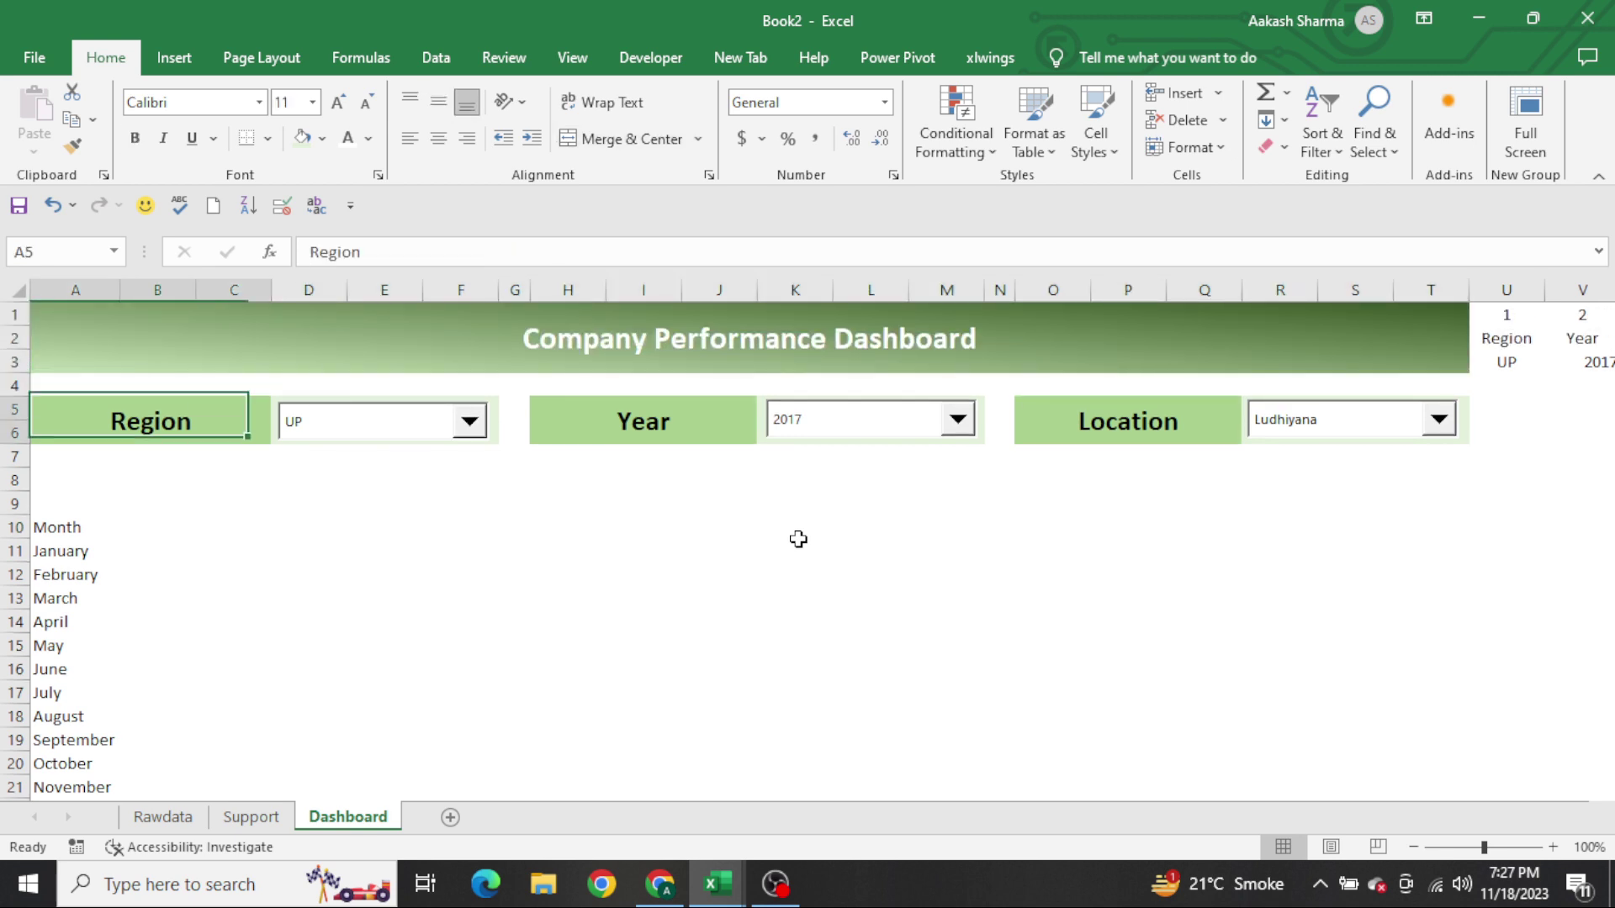
{"action": "key", "text": "Down"}
{"action": "key", "text": "Down"}
{"action": "key", "text": "Down"}
{"action": "key", "text": "Down"}
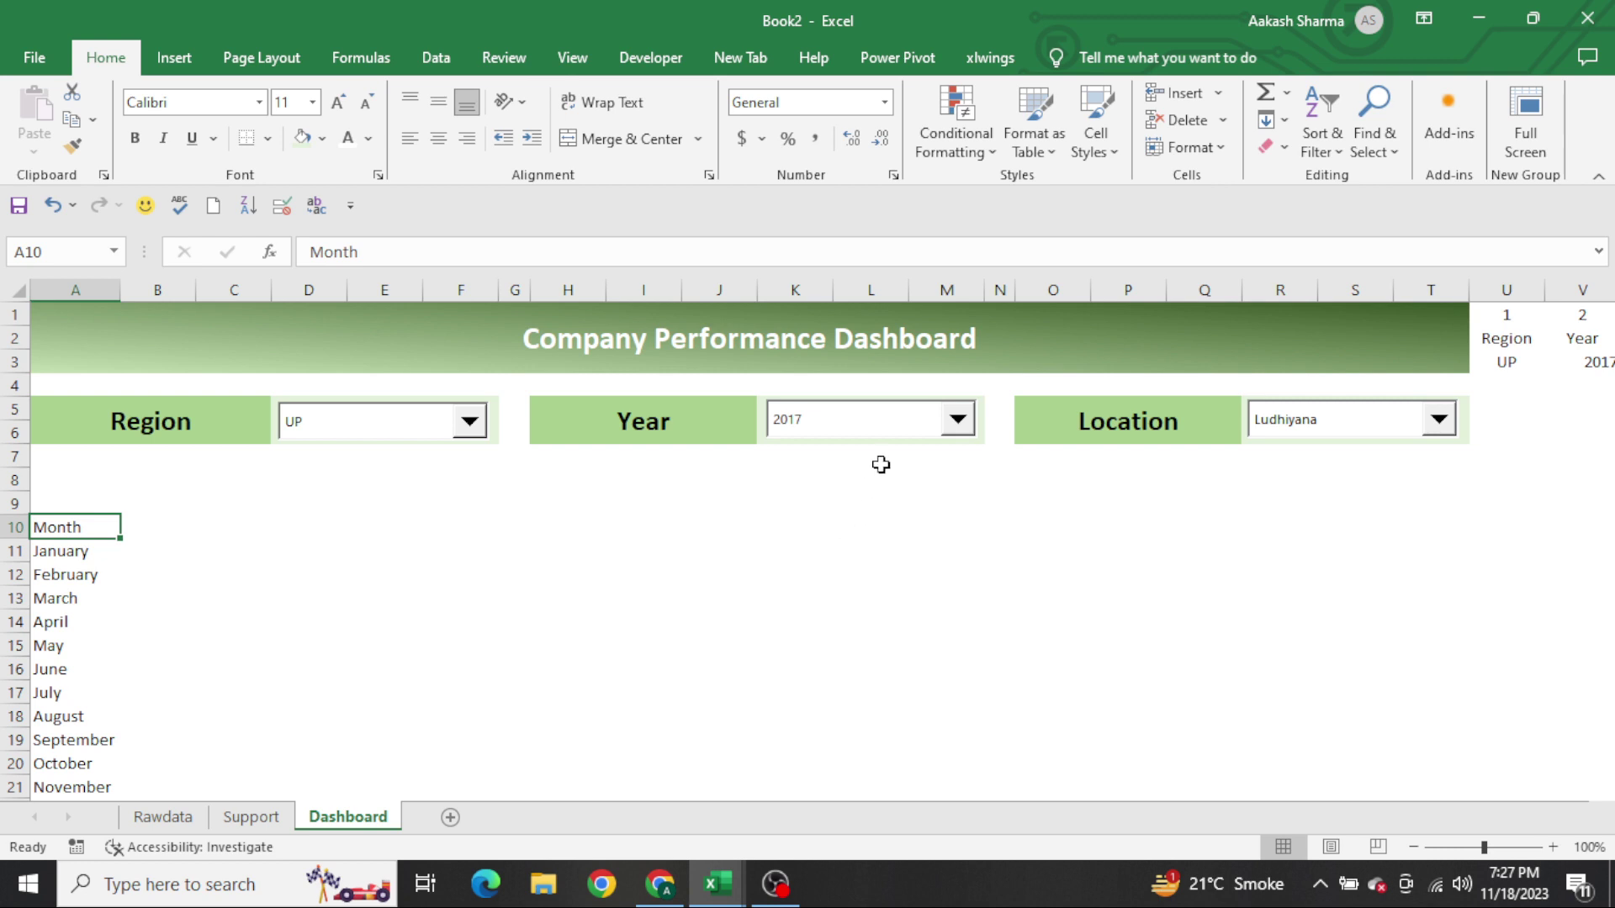
{"action": "left_click", "coordinate": [663, 610]}
{"action": "key", "text": "Home"}
{"action": "key", "text": "Up"}
{"action": "key", "text": "Up"}
{"action": "key", "text": "Up"}
{"action": "key", "text": "Up"}
{"action": "key", "text": "Right"}
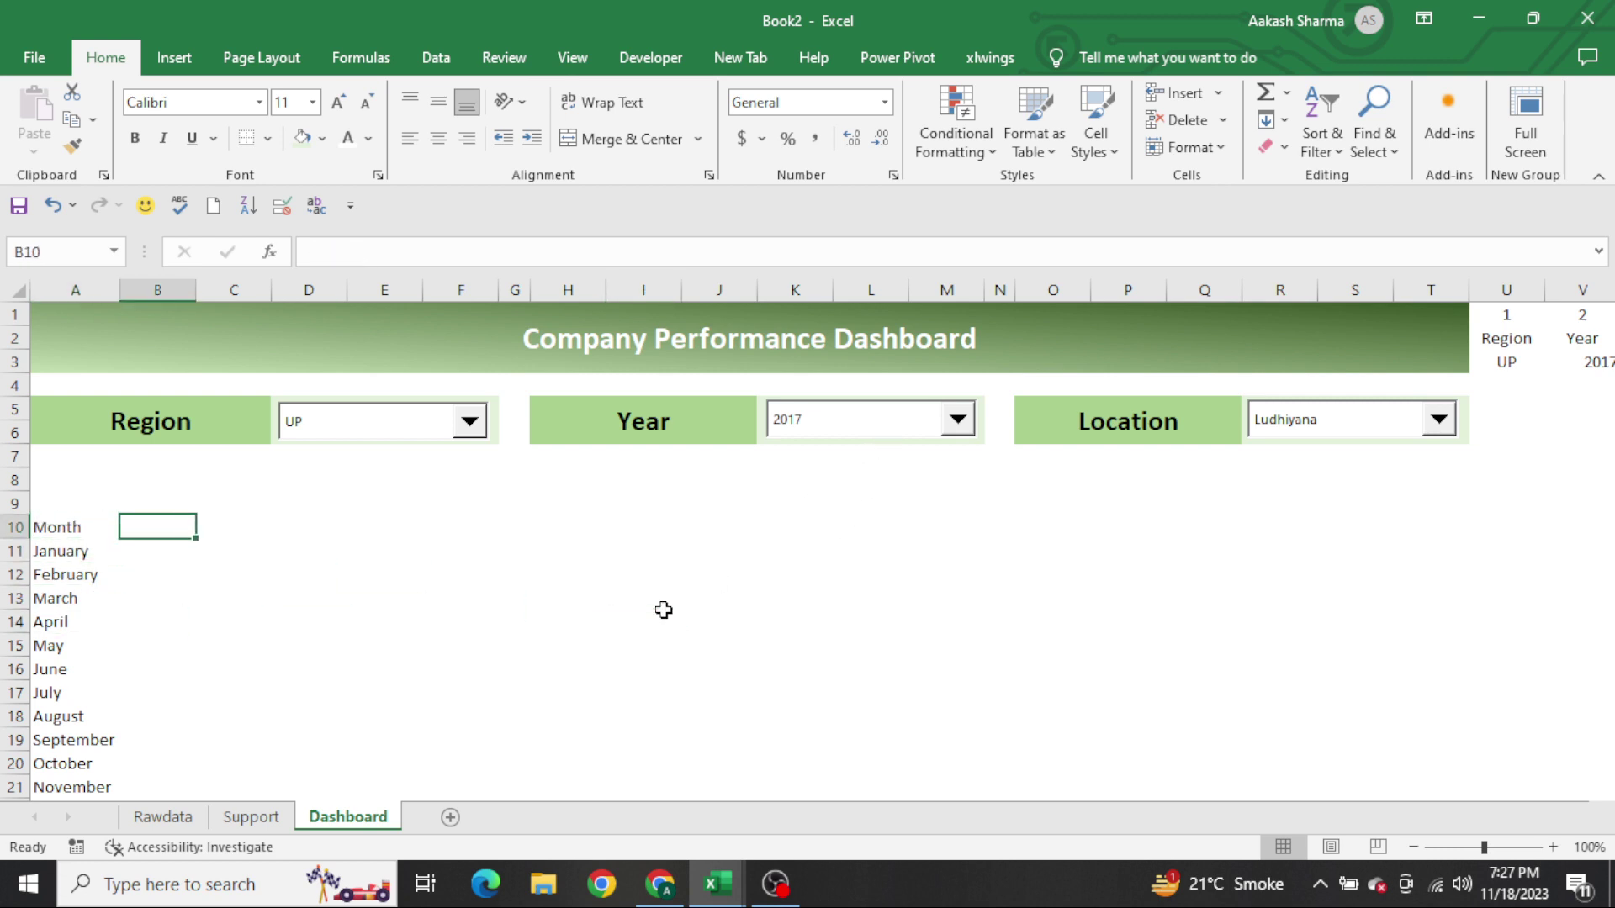
Enter the header formula ="Quantity " & V3 in B10, referencing the chosen year
{"action": "type", "text": "=\""}
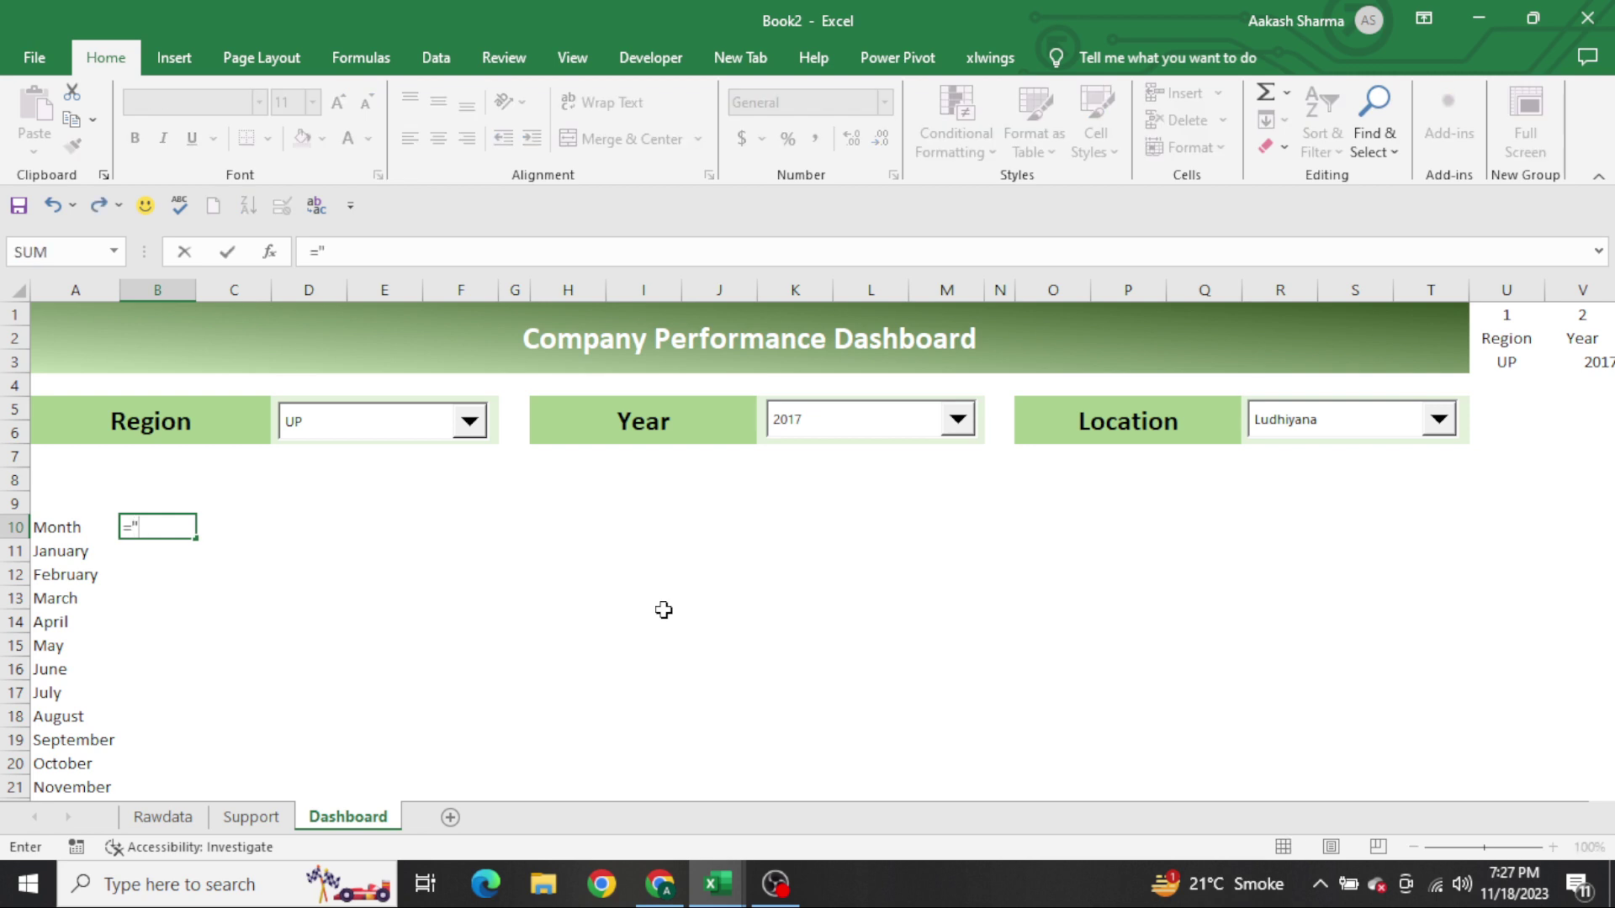
{"action": "type", "text": "Quantity \" &"}
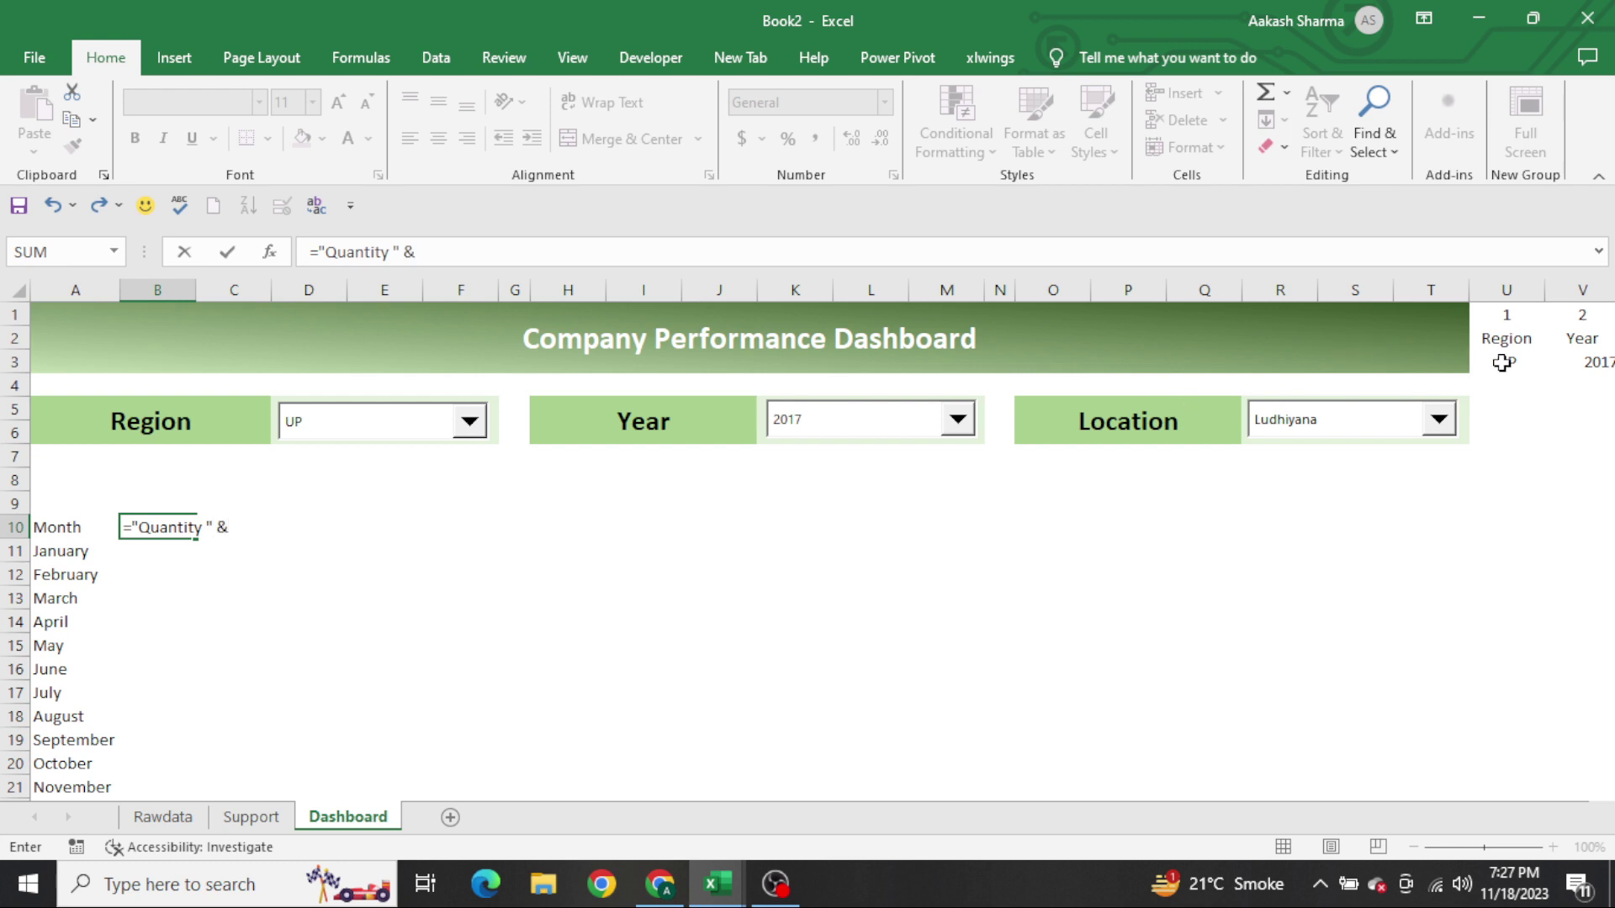
{"action": "left_click", "coordinate": [1594, 363]}
{"action": "key", "text": "Return"}
{"action": "key", "text": "Up"}
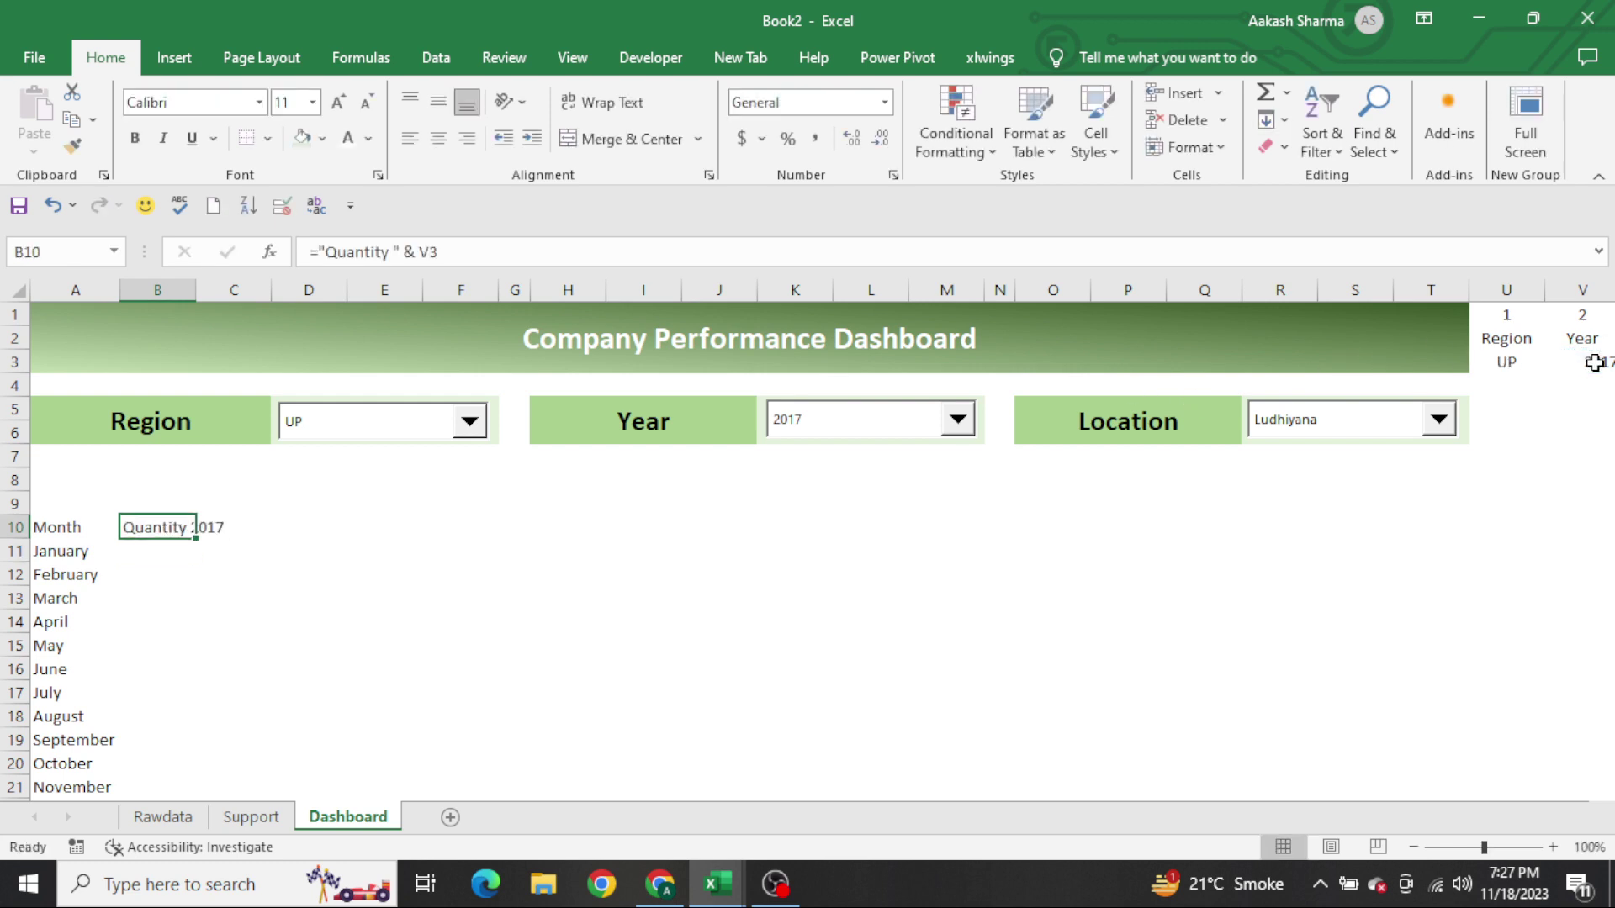
Copy the B10 header formula into C10 and change its text to give ="Sales " & V3
{"action": "key", "text": "F2"}
{"action": "key", "text": "shift+Home"}
{"action": "key", "text": "ctrl+c"}
{"action": "key", "text": "Tab"}
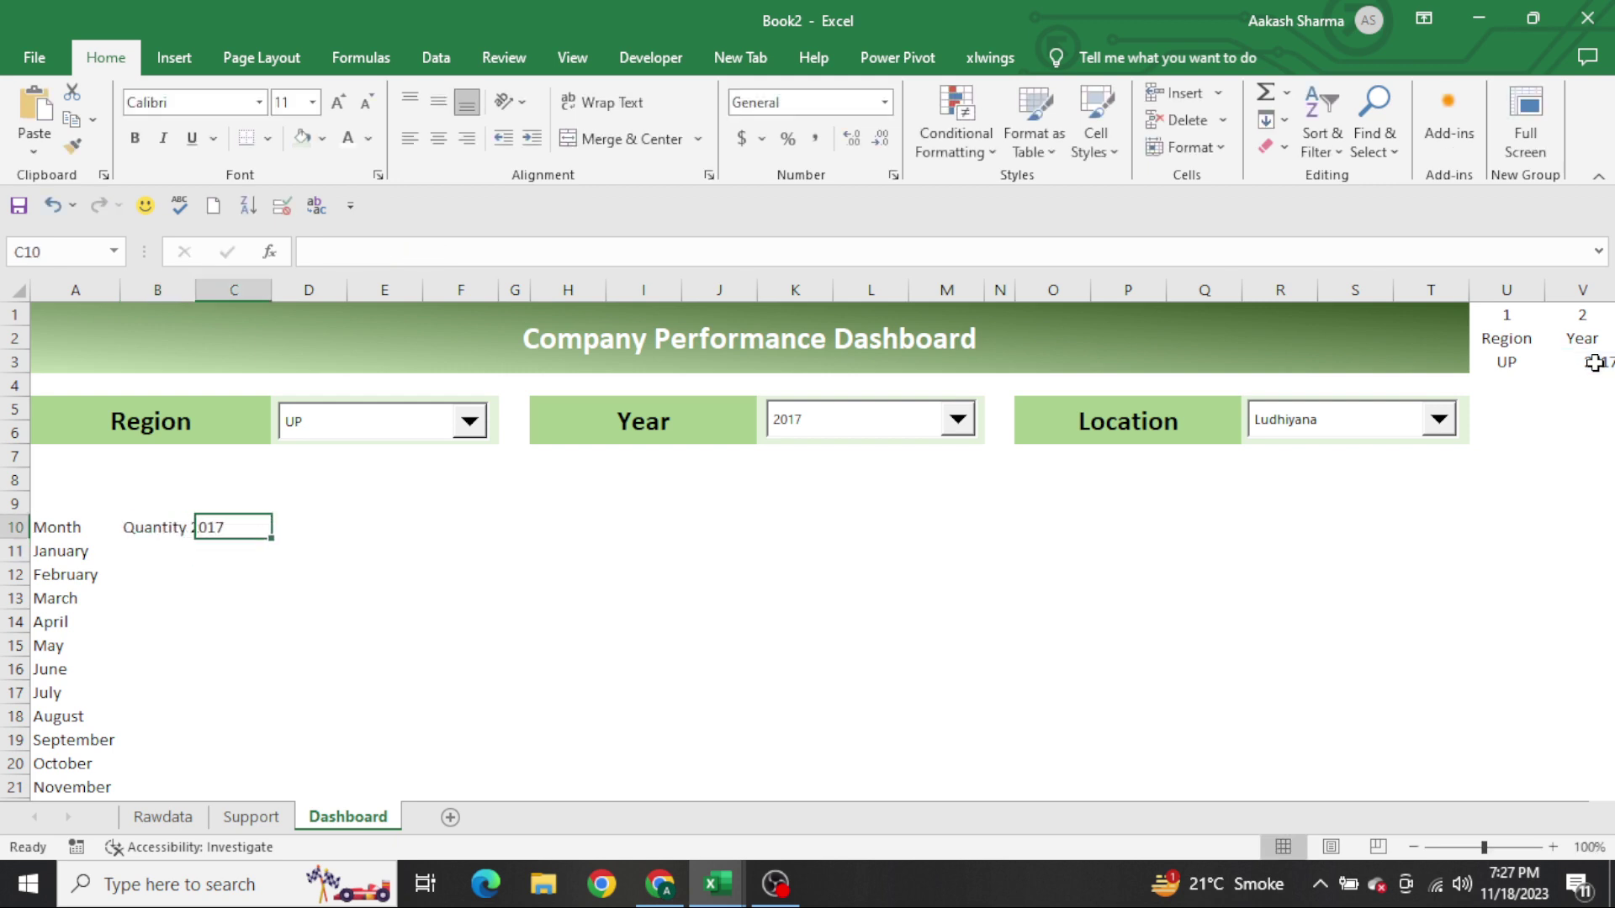
{"action": "key", "text": "ctrl+v"}
{"action": "key", "text": "F2"}
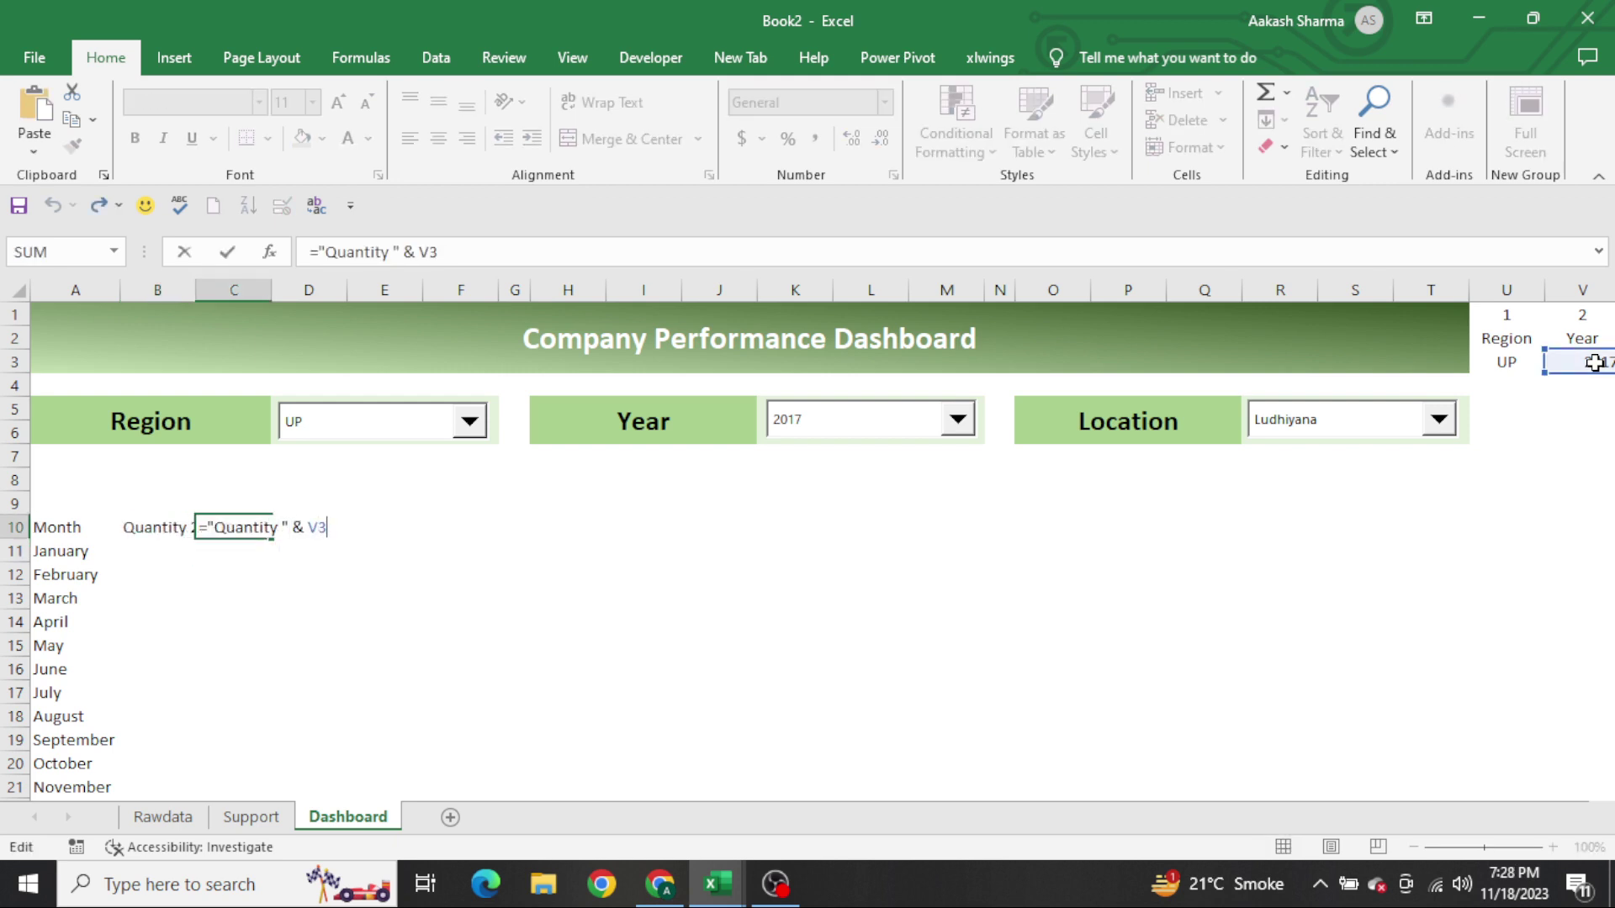
{"action": "key", "text": "ctrl+shift+Left"}
{"action": "type", "text": "Sales"}
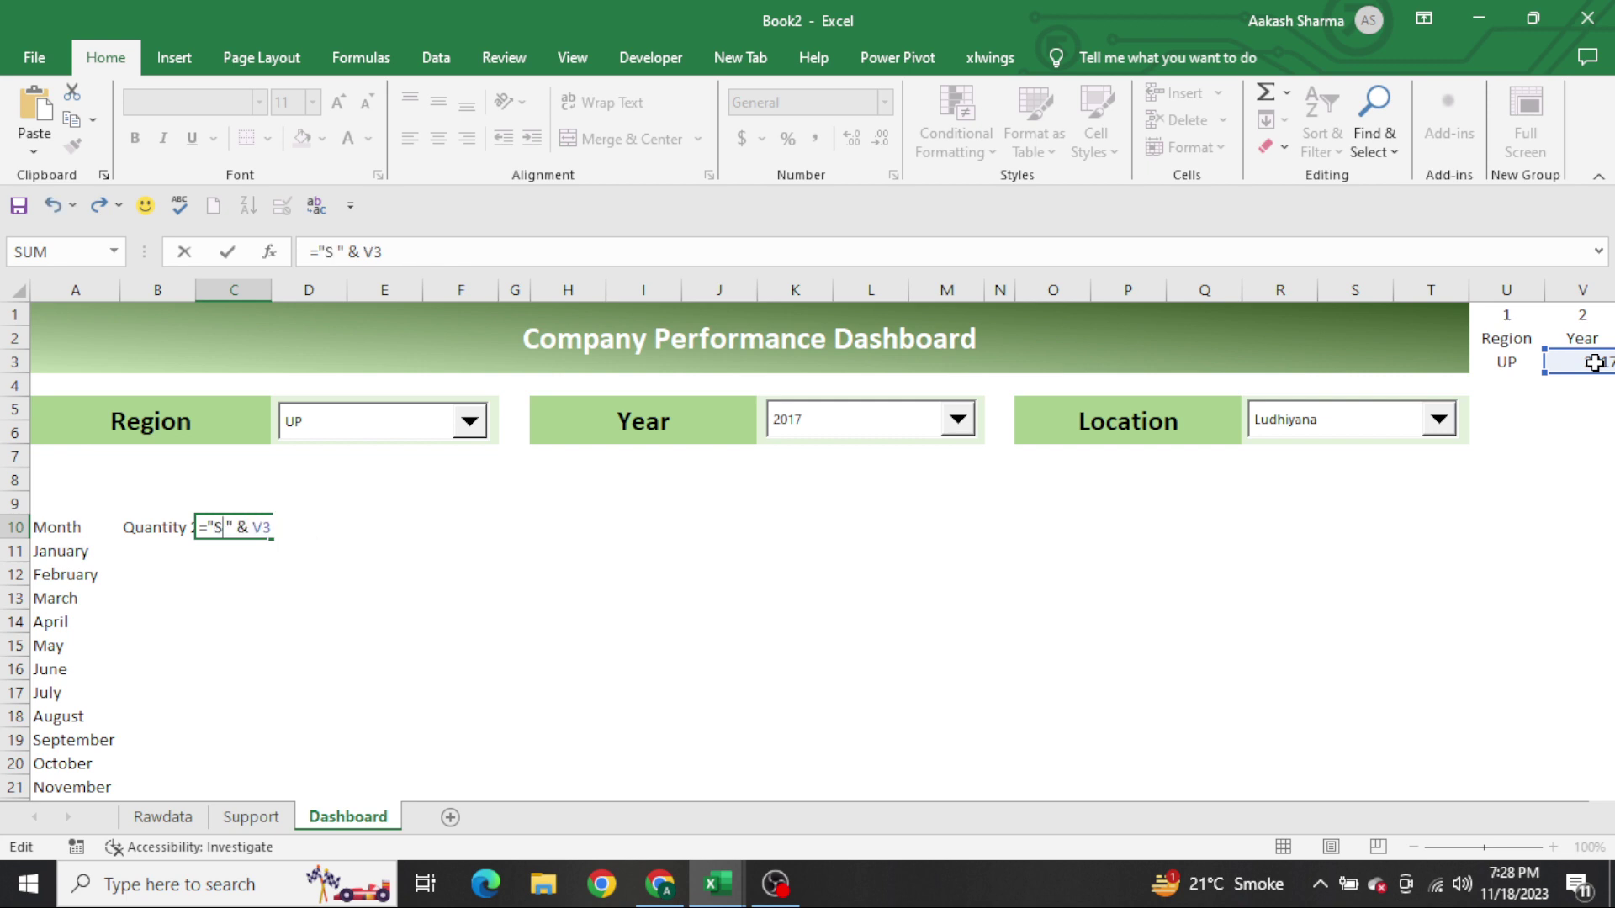
{"action": "key", "text": "ctrl+Return"}
AutoFit columns C and B to the Sales and Quantity headers
{"action": "key", "text": "alt+h"}
{"action": "key", "text": "o"}
{"action": "key", "text": "i"}
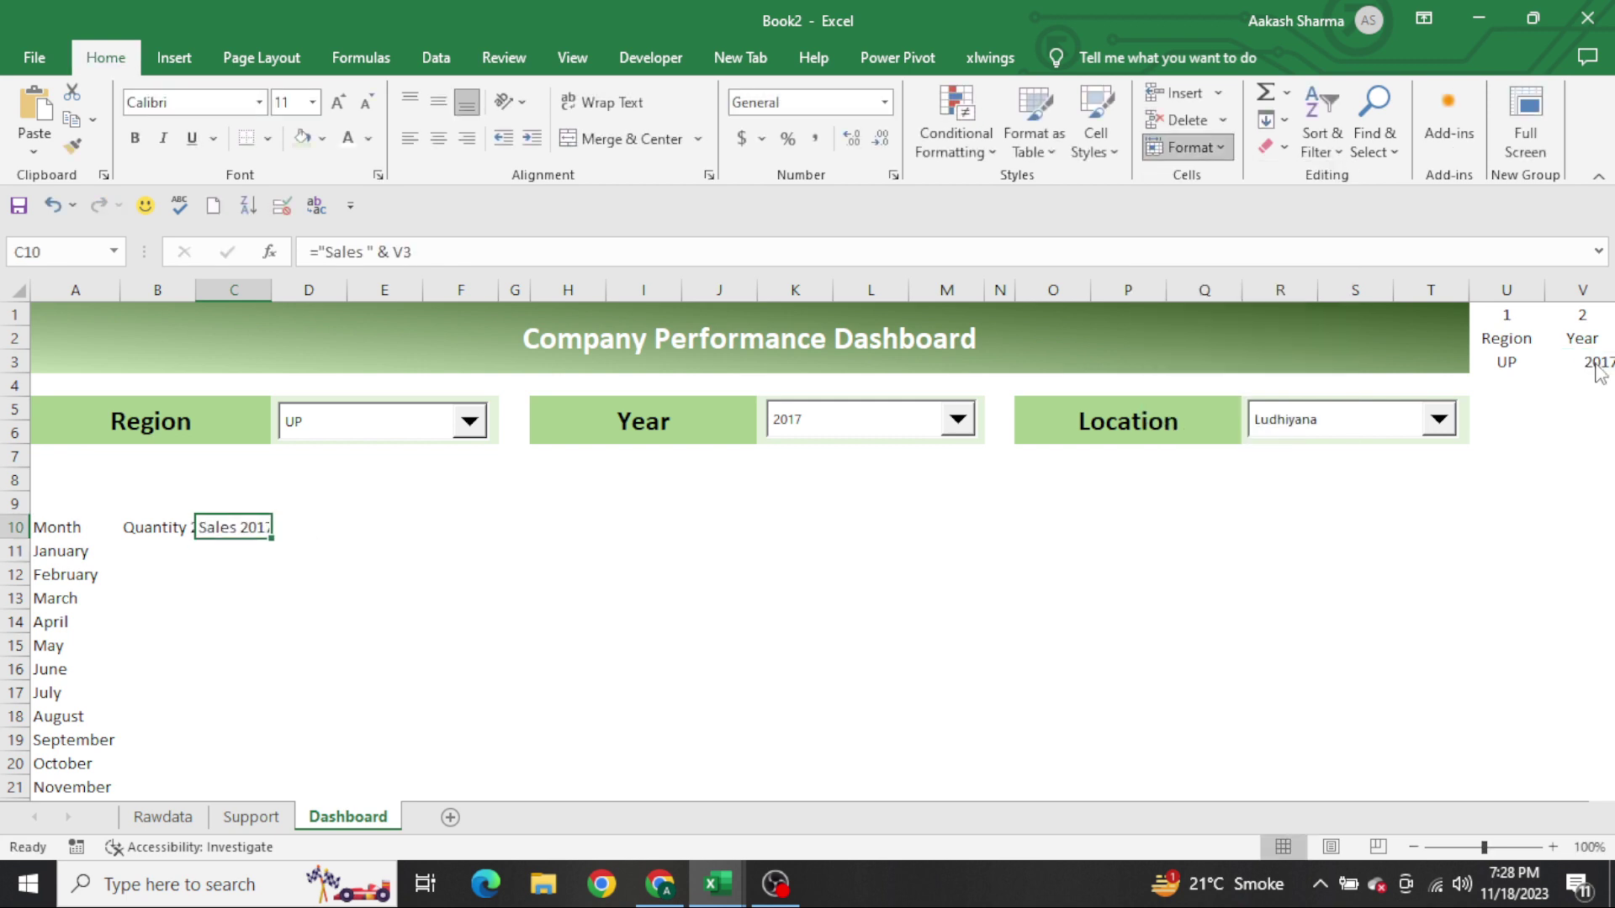
{"action": "key", "text": "Left"}
{"action": "key", "text": "alt+h"}
{"action": "key", "text": "o"}
{"action": "key", "text": "i"}
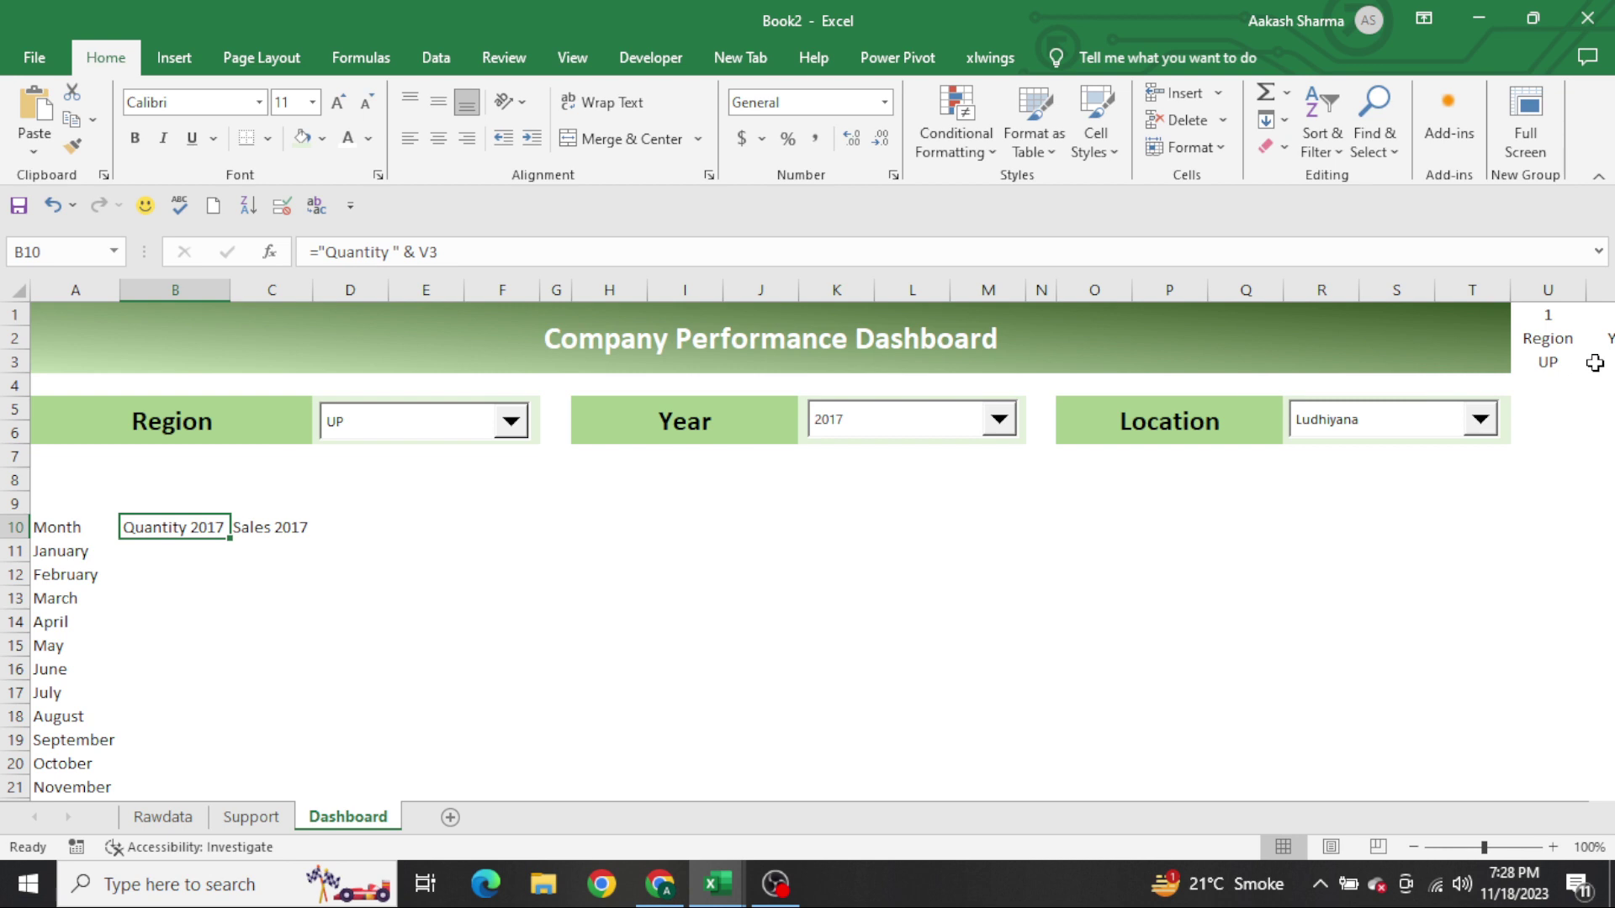
Copy the B10 header formula into D10 and change it to ="Quantity " & V3-1 for the previous year
{"action": "key", "text": "shift+Right"}
{"action": "key", "text": "ctrl+c"}
{"action": "key", "text": "Right"}
{"action": "key", "text": "Left"}
{"action": "key", "text": "F2"}
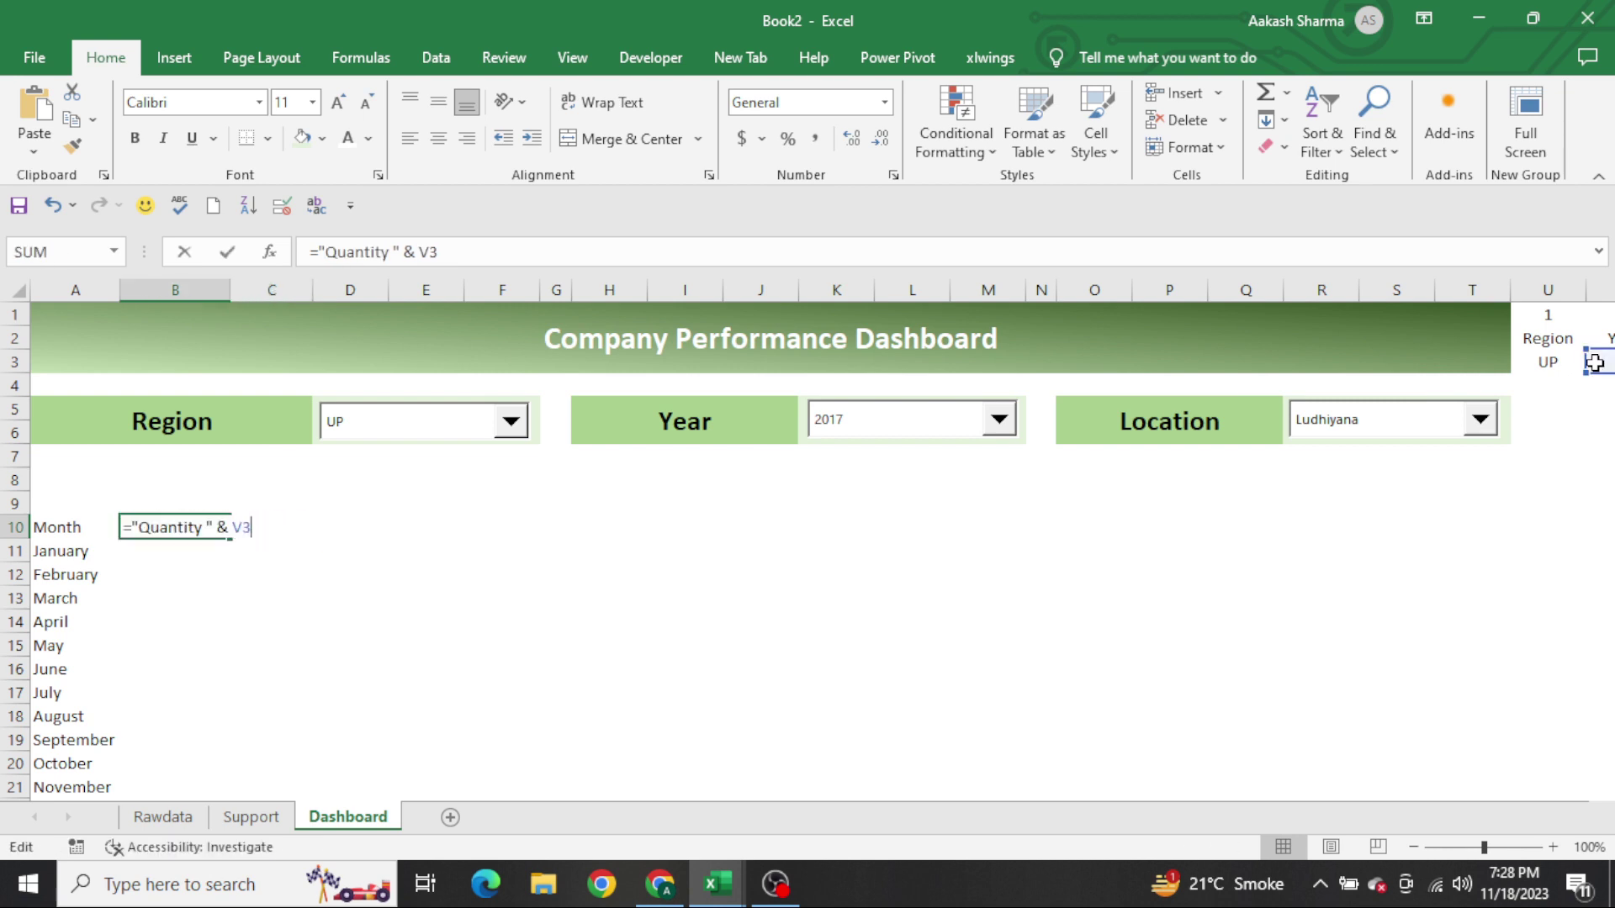
{"action": "key", "text": "Escape"}
{"action": "key", "text": "alt+h"}
{"action": "key", "text": "v"}
{"action": "key", "text": "v"}
{"action": "key", "text": "Right"}
{"action": "key", "text": "Right"}
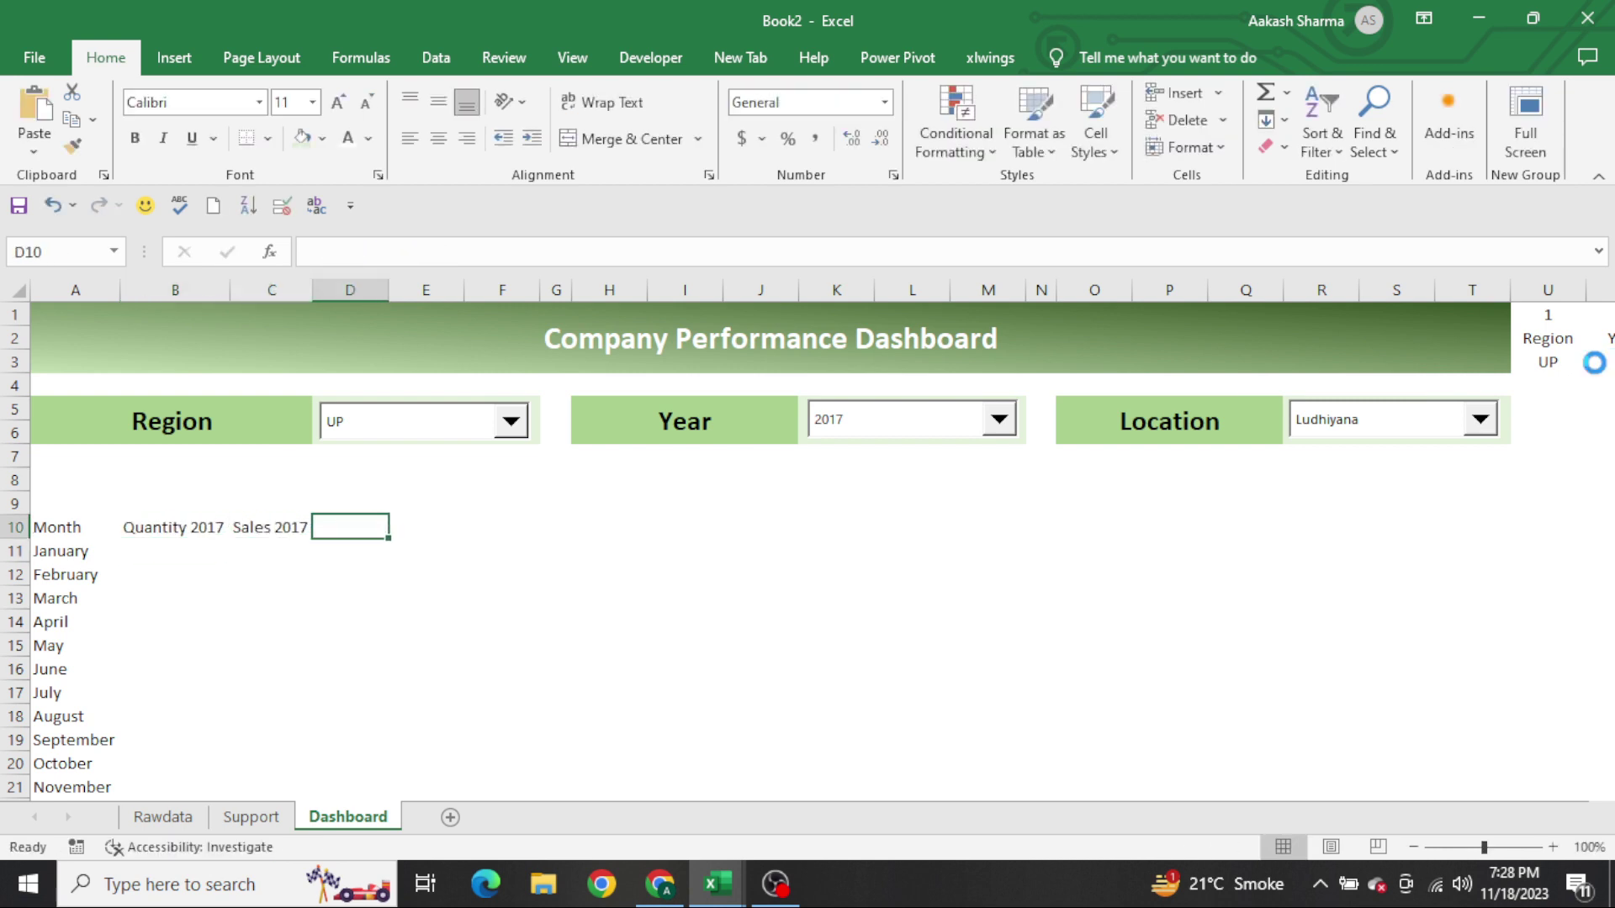
{"action": "type", "text": "=\"Quantity \" &"}
{"action": "left_click", "coordinate": [1594, 363]}
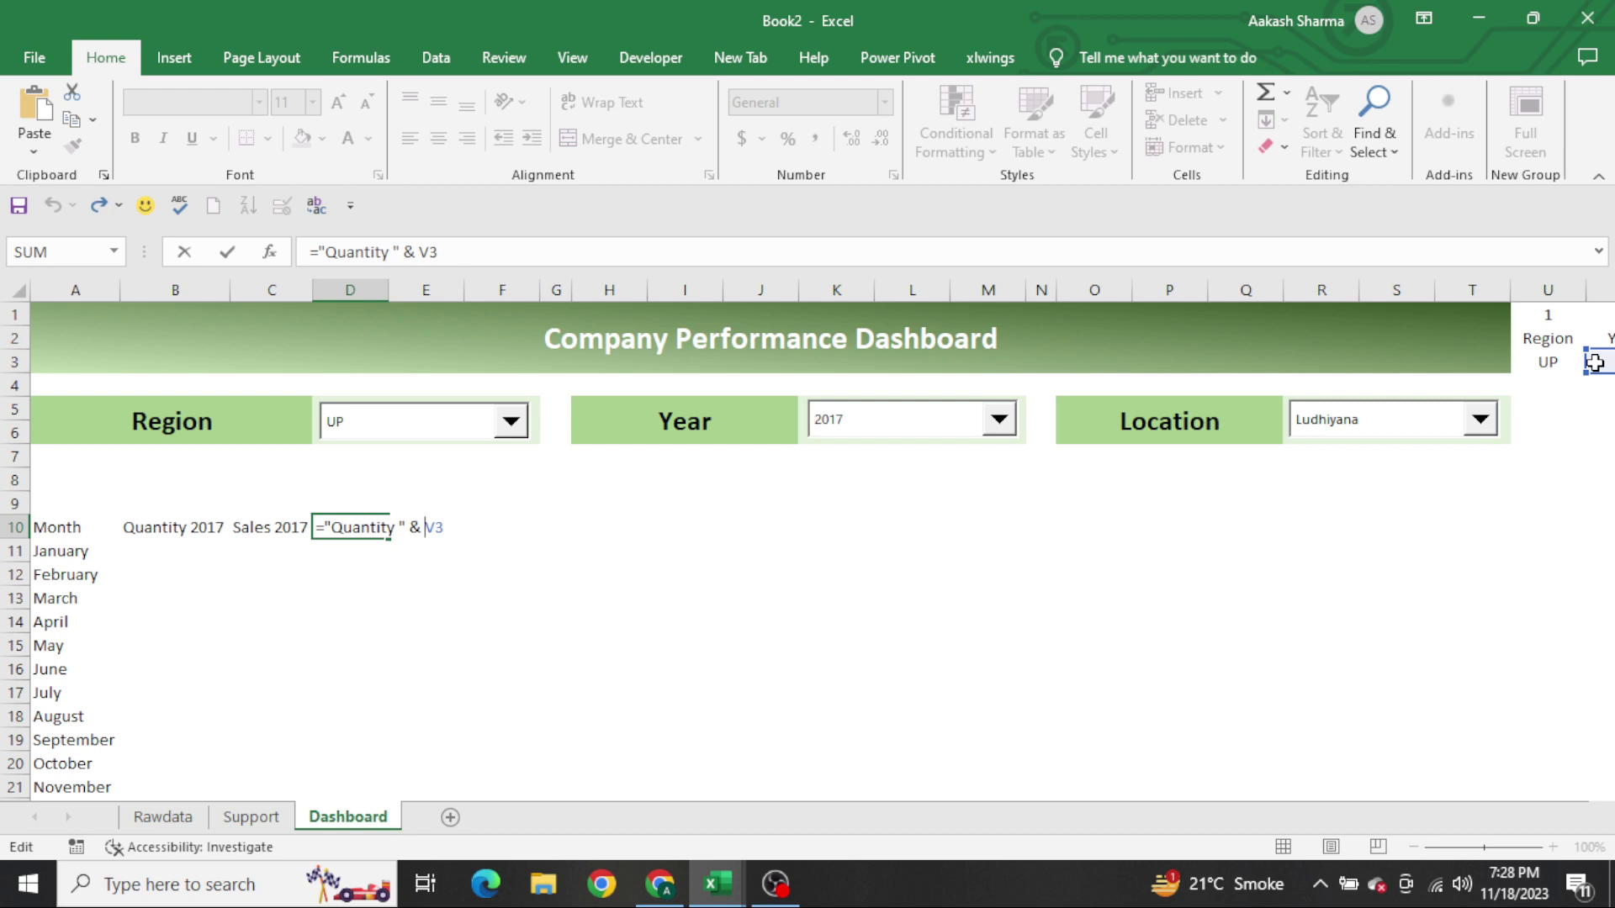
{"action": "key", "text": "Return"}
{"action": "key", "text": "Up"}
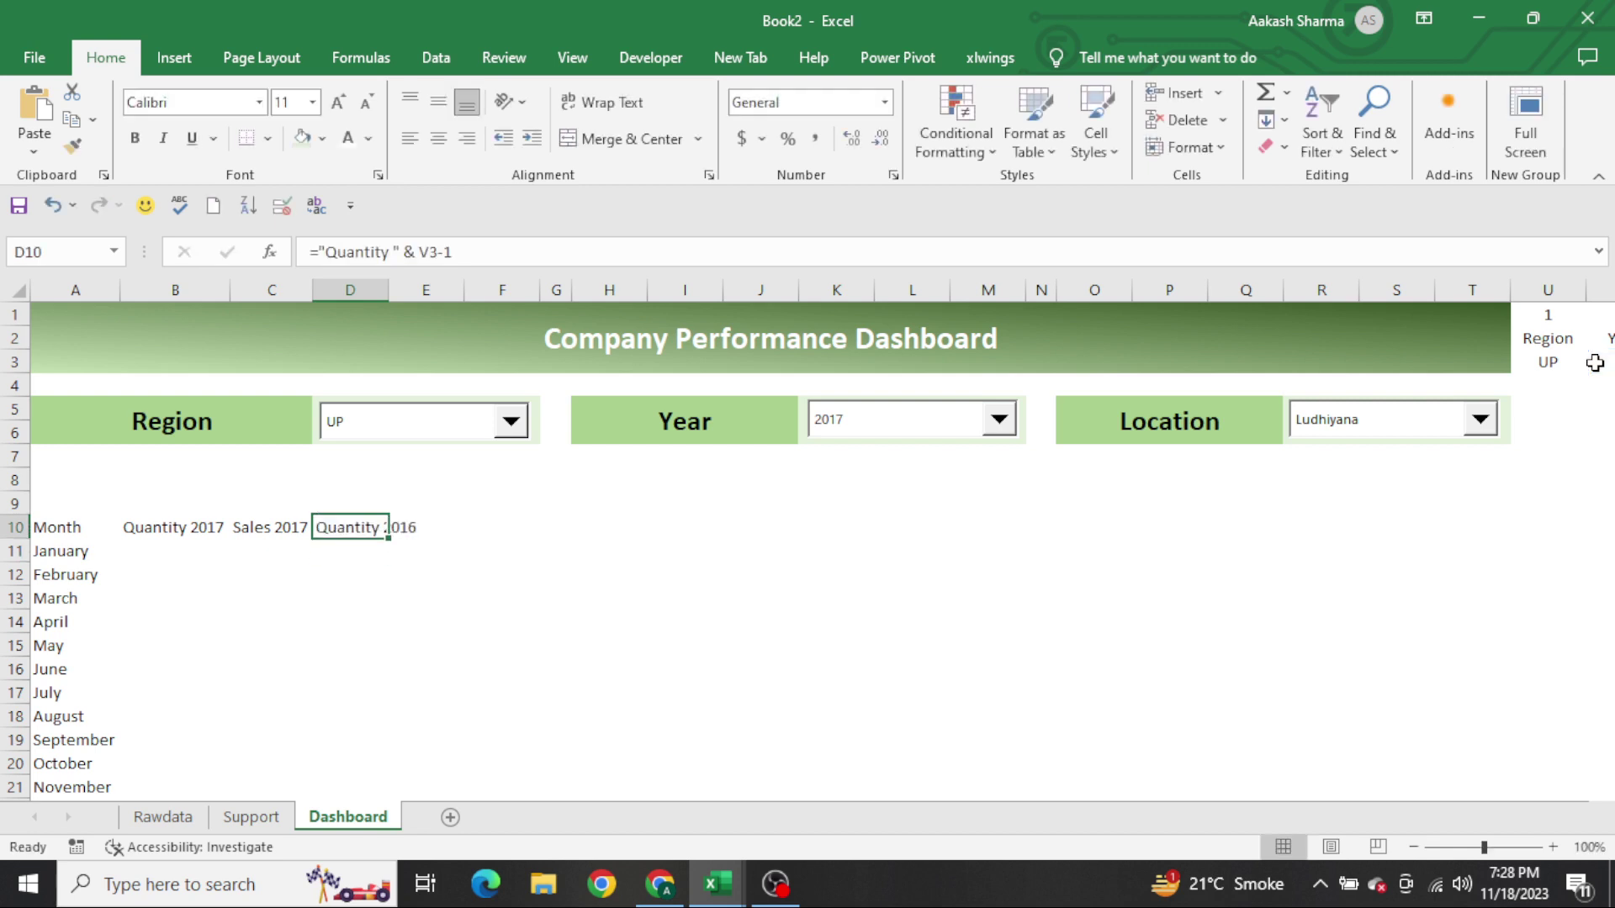
AutoFit column D to the previous-year Quantity header
{"action": "key", "text": "alt+h"}
{"action": "key", "text": "o"}
{"action": "key", "text": "i"}
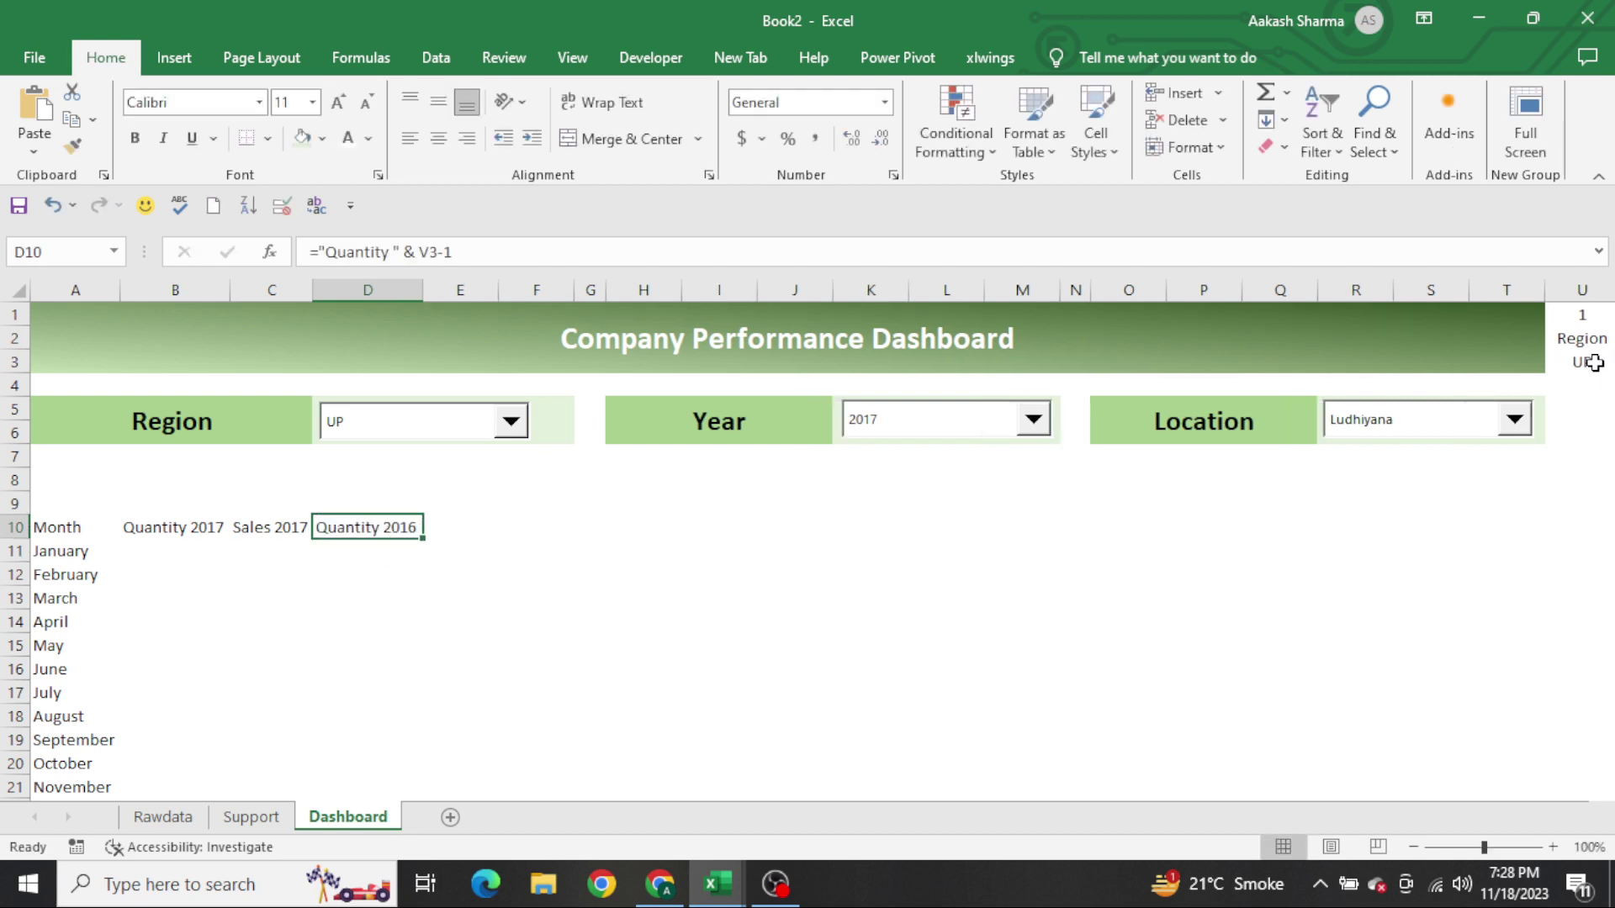
Copy the Sales header formula text from C10 into E10
{"action": "key", "text": "Left"}
{"action": "key", "text": "Left"}
{"action": "key", "text": "Down"}
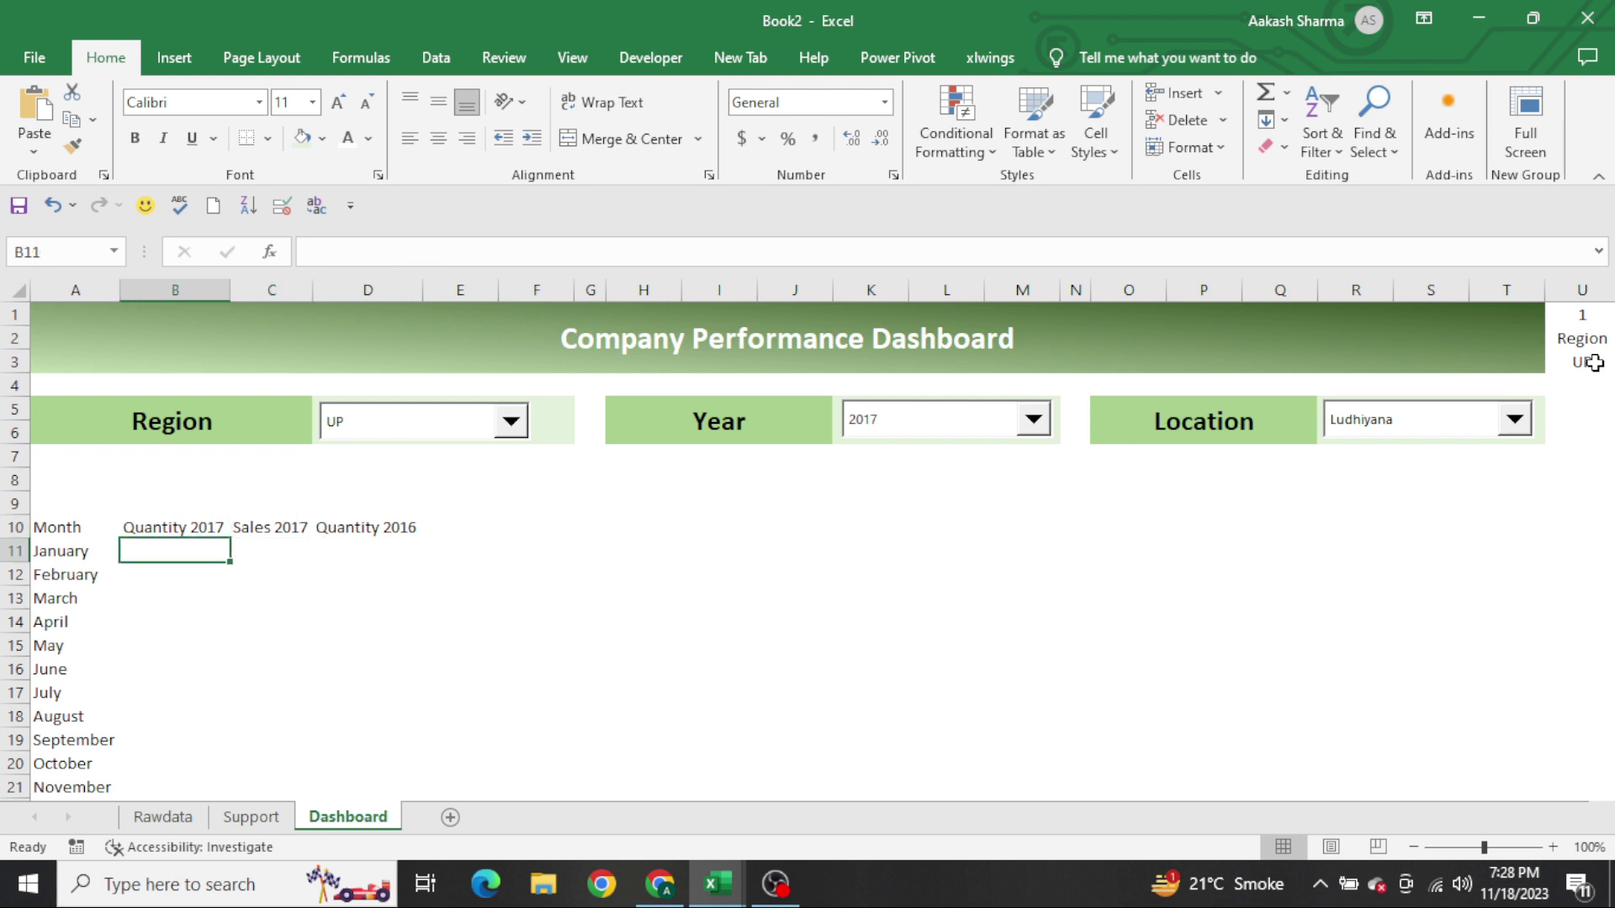
{"action": "key", "text": "Up"}
{"action": "key", "text": "Right"}
{"action": "key", "text": "F2"}
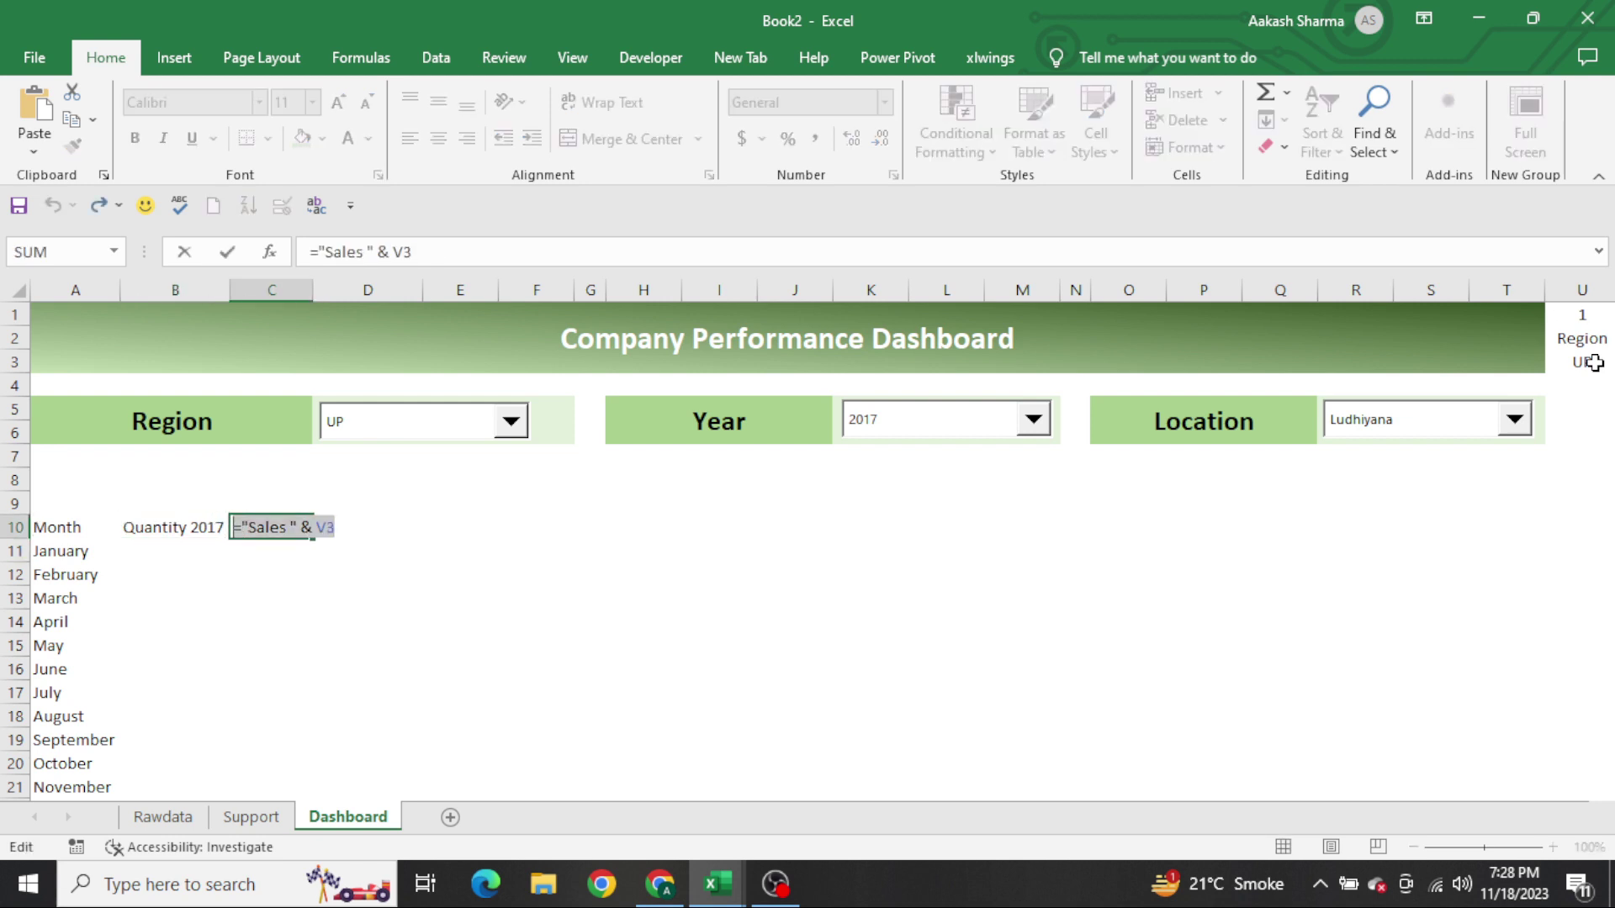
{"action": "key", "text": "Tab"}
{"action": "key", "text": "Right"}
{"action": "key", "text": "F2"}
{"action": "key", "text": "ctrl+v"}
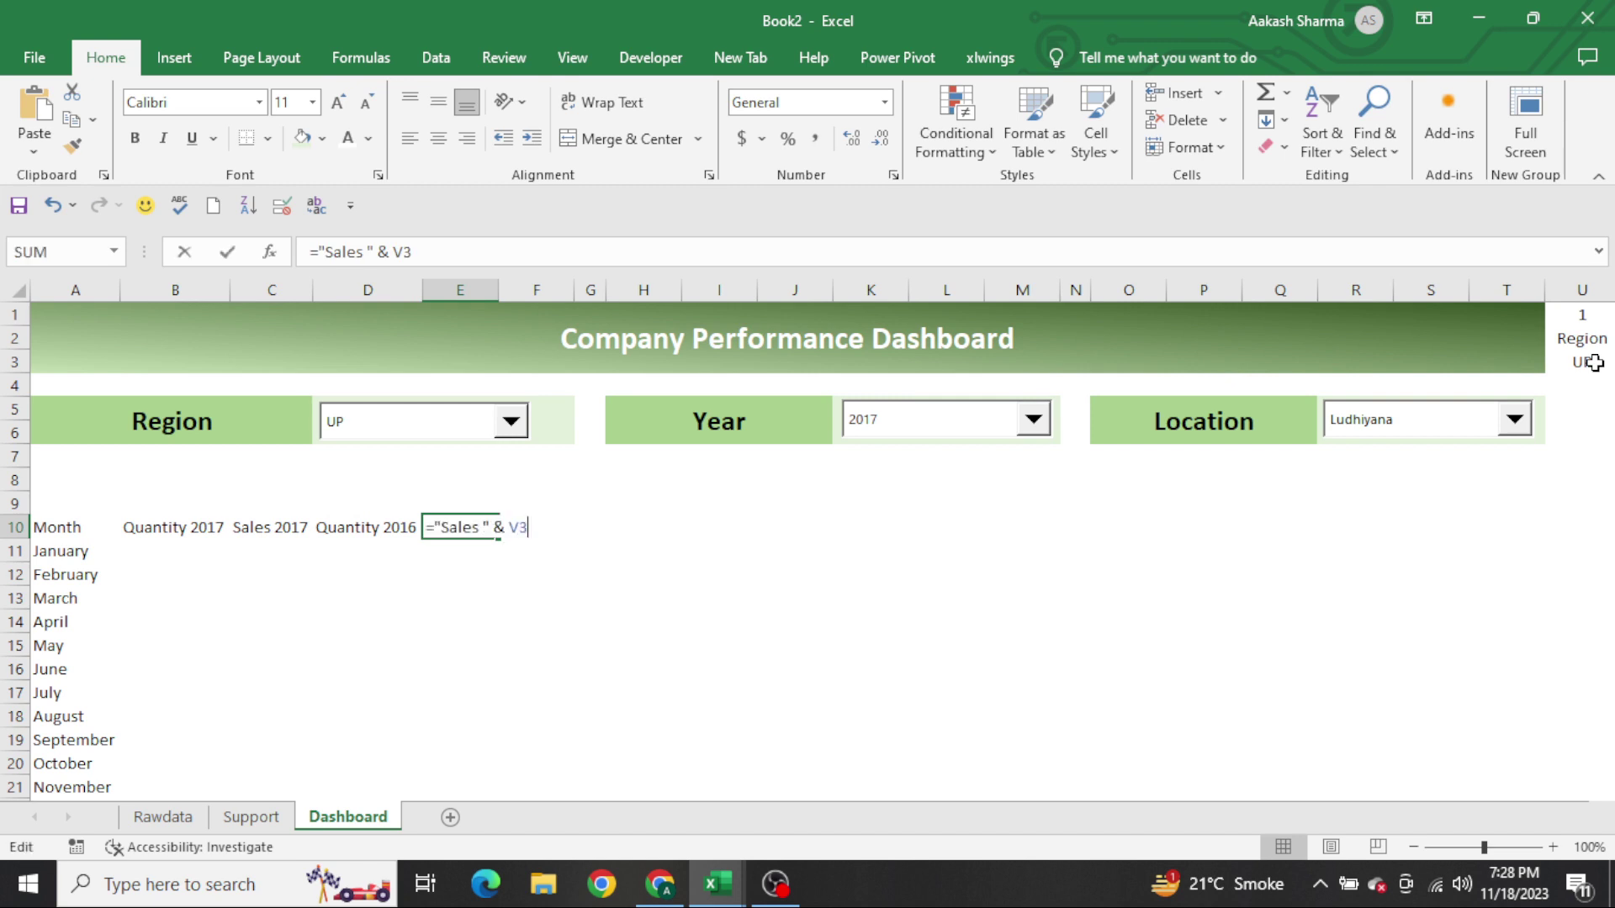
{"action": "key", "text": "ctrl+Return"}
{"action": "key", "text": "Down"}
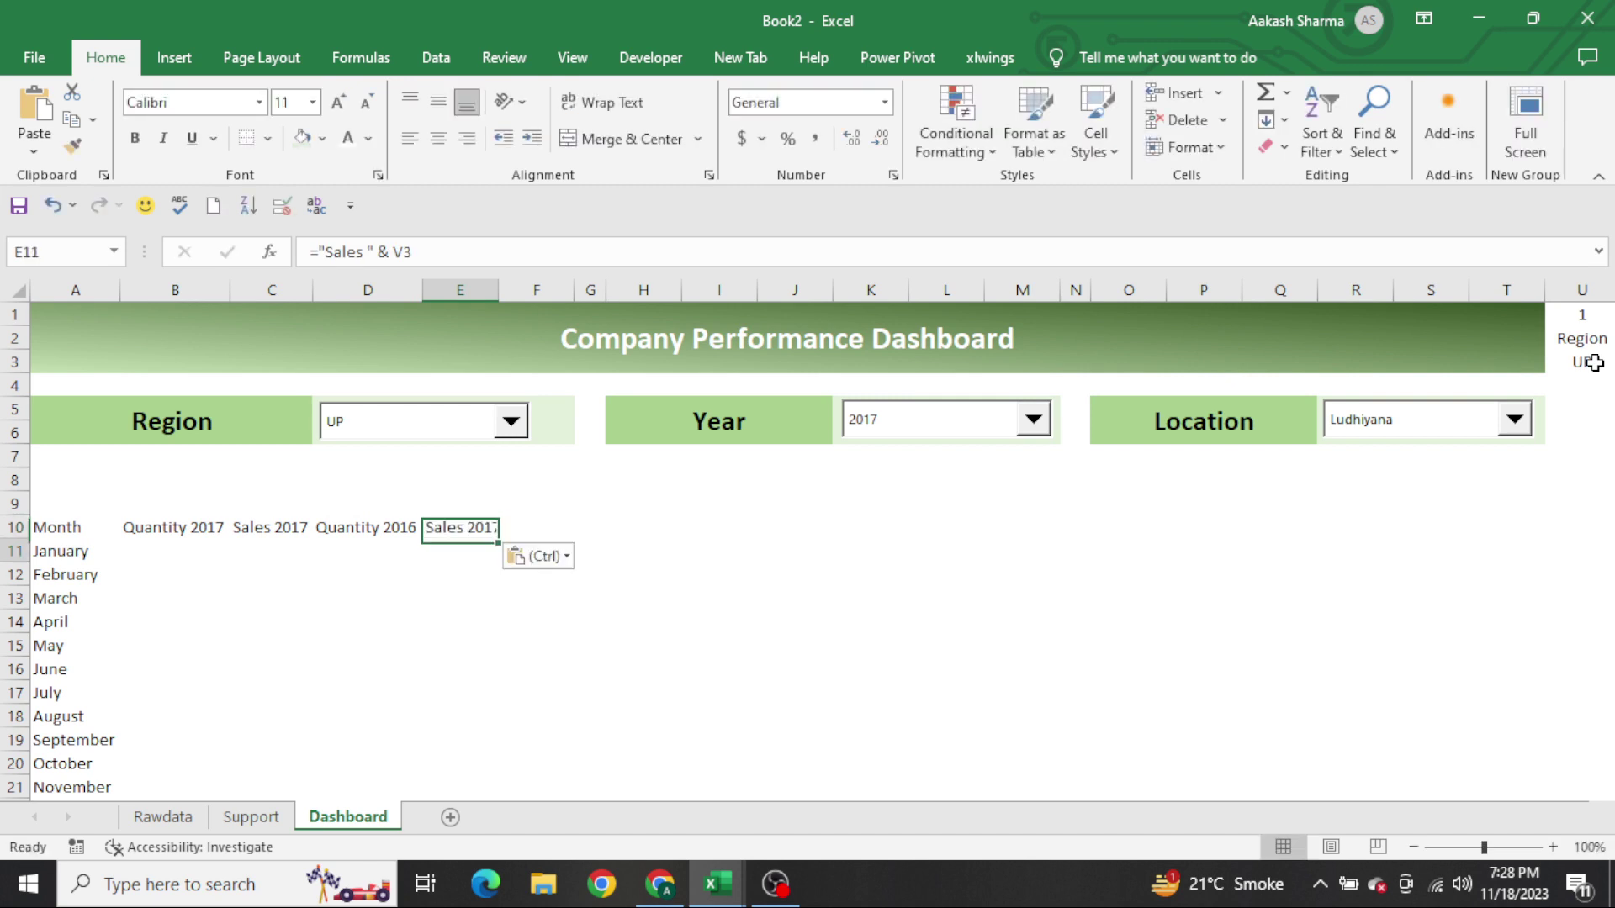
Change the E10 header formula to ="Sales " & V3-1 so it refers to the previous year
{"action": "key", "text": "Up"}
{"action": "key", "text": "F2"}
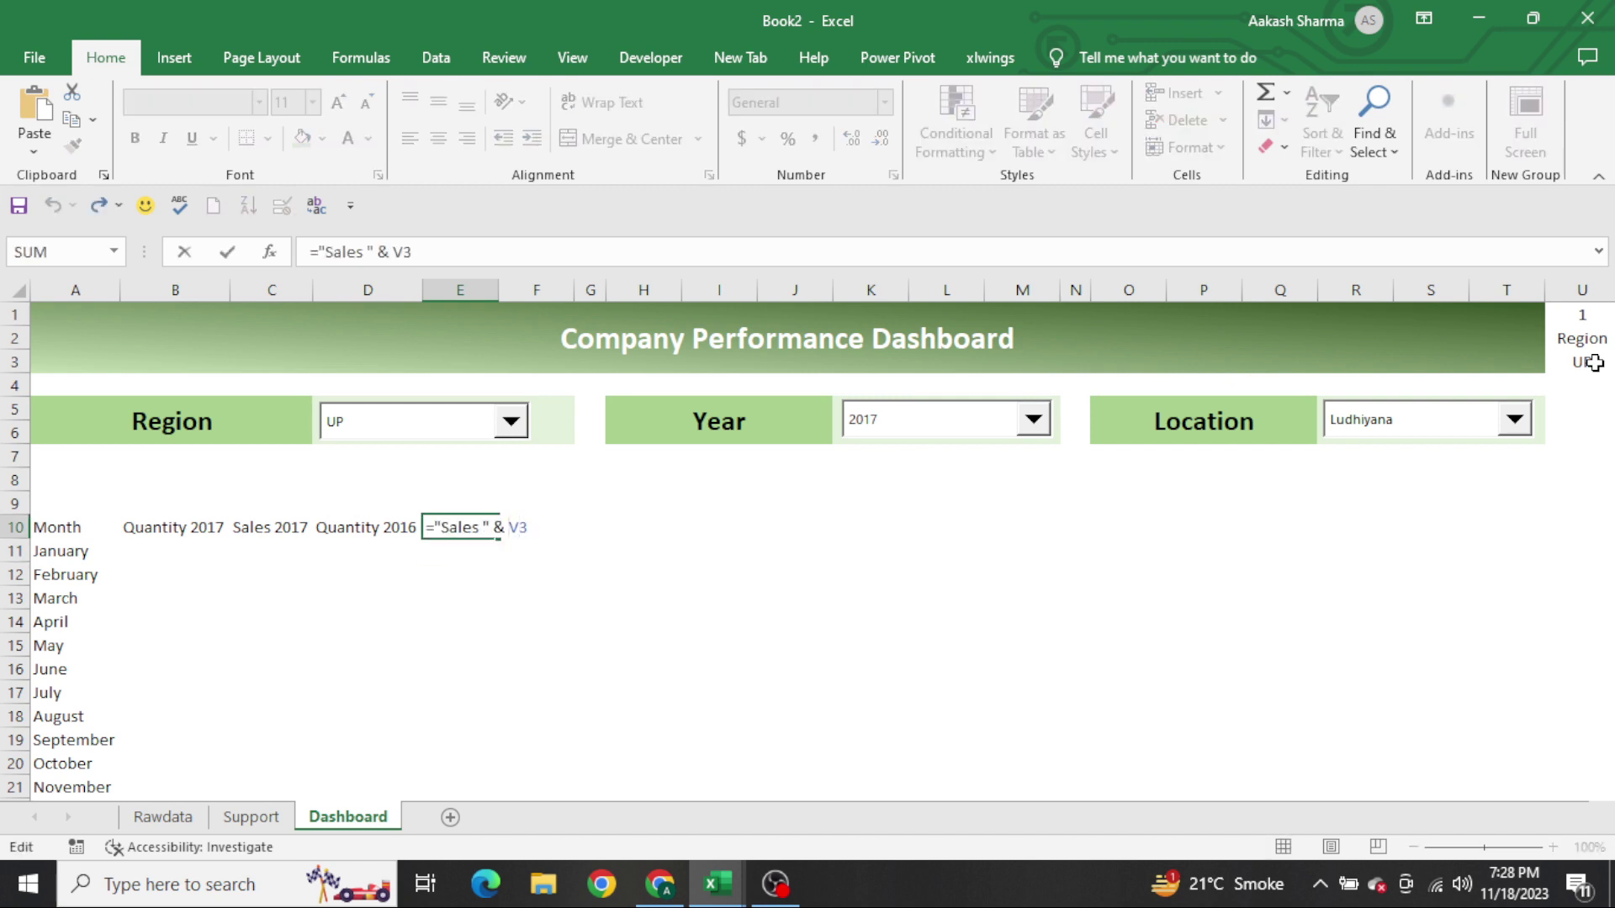
{"action": "type", "text": "-1"}
{"action": "key", "text": "Return"}
{"action": "key", "text": "Up"}
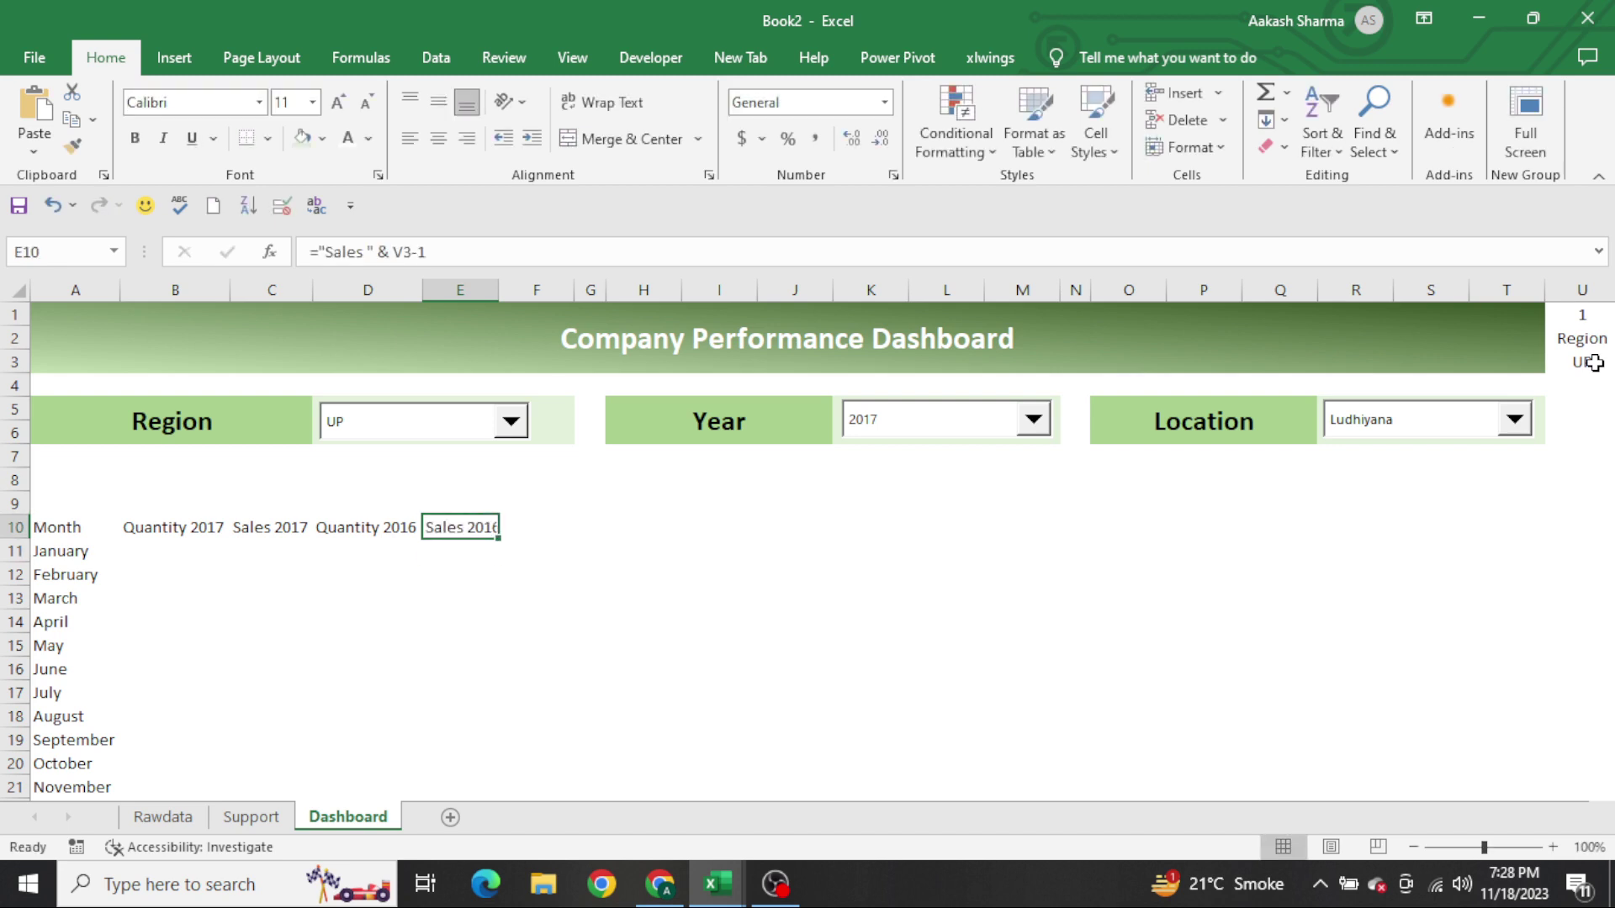
Set the width of the four Quantity and Sales header columns B to E to 15
{"action": "key", "text": "Left"}
{"action": "key", "text": "Left"}
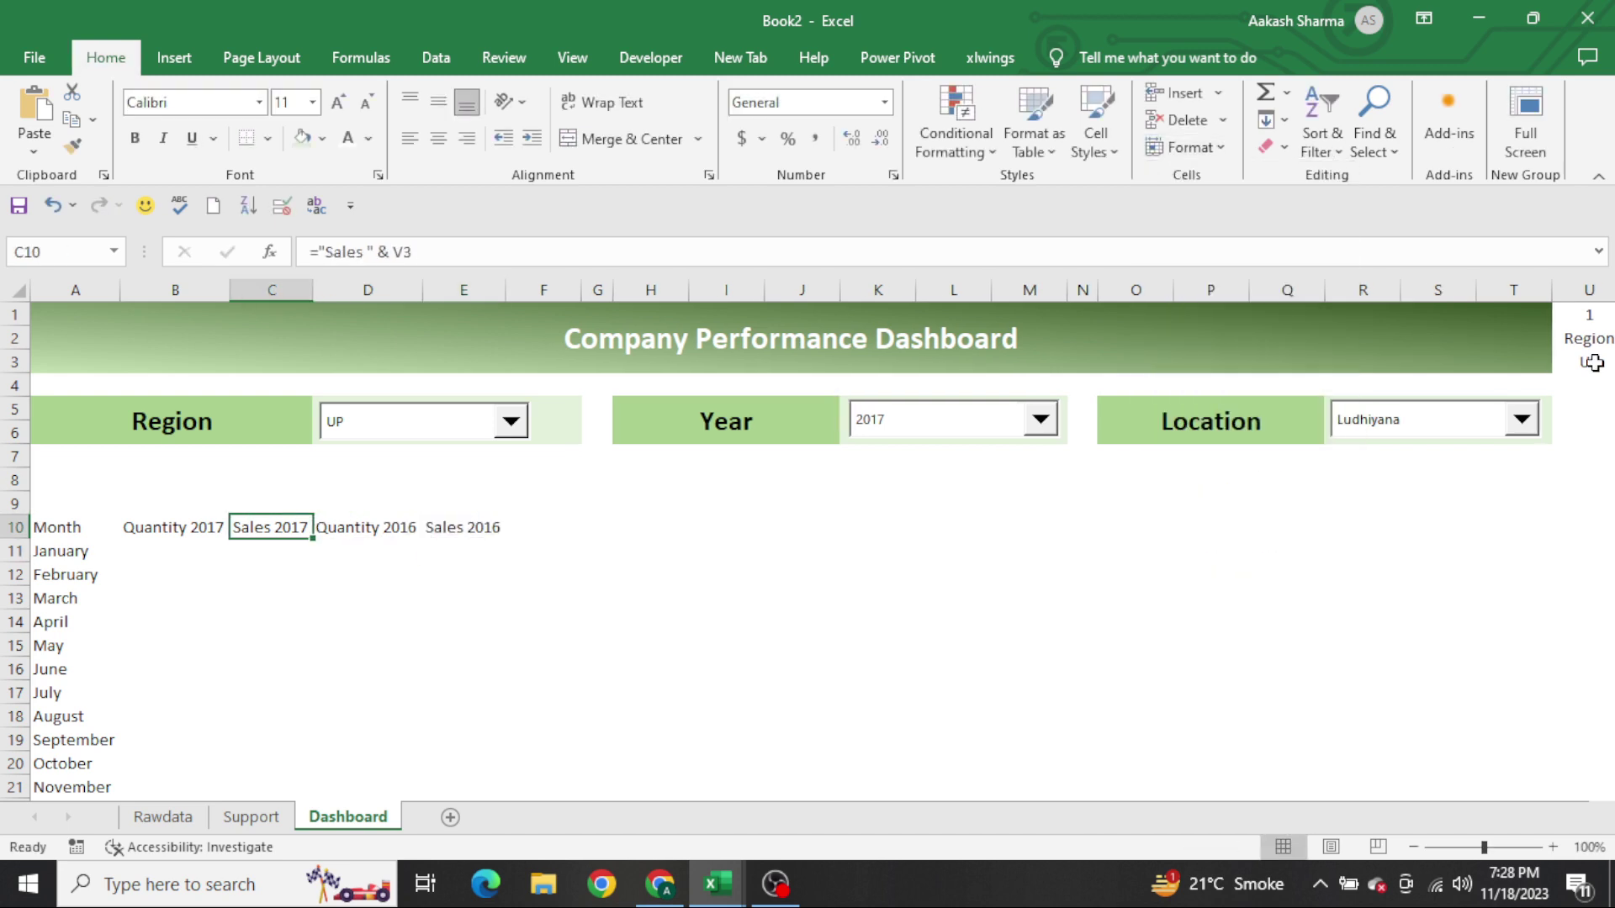
{"action": "key", "text": "Left"}
{"action": "key", "text": "shift+Right"}
{"action": "key", "text": "shift+Right"}
{"action": "key", "text": "shift+Right"}
{"action": "key", "text": "alt+h"}
{"action": "type", "text": "ow15"}
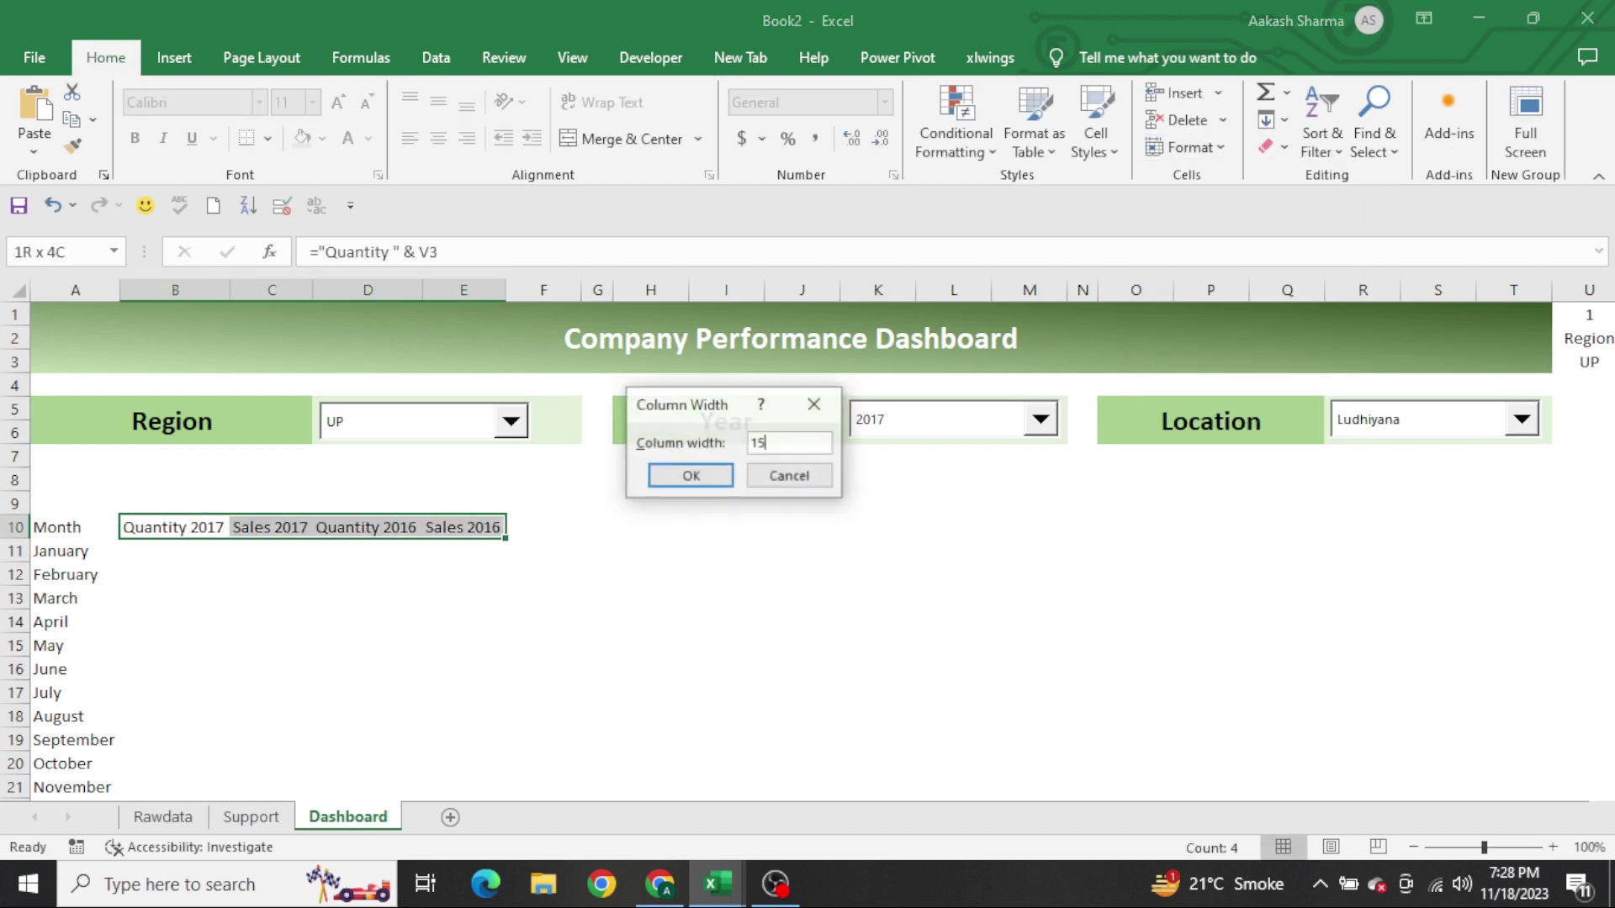
{"action": "key", "text": "Return"}
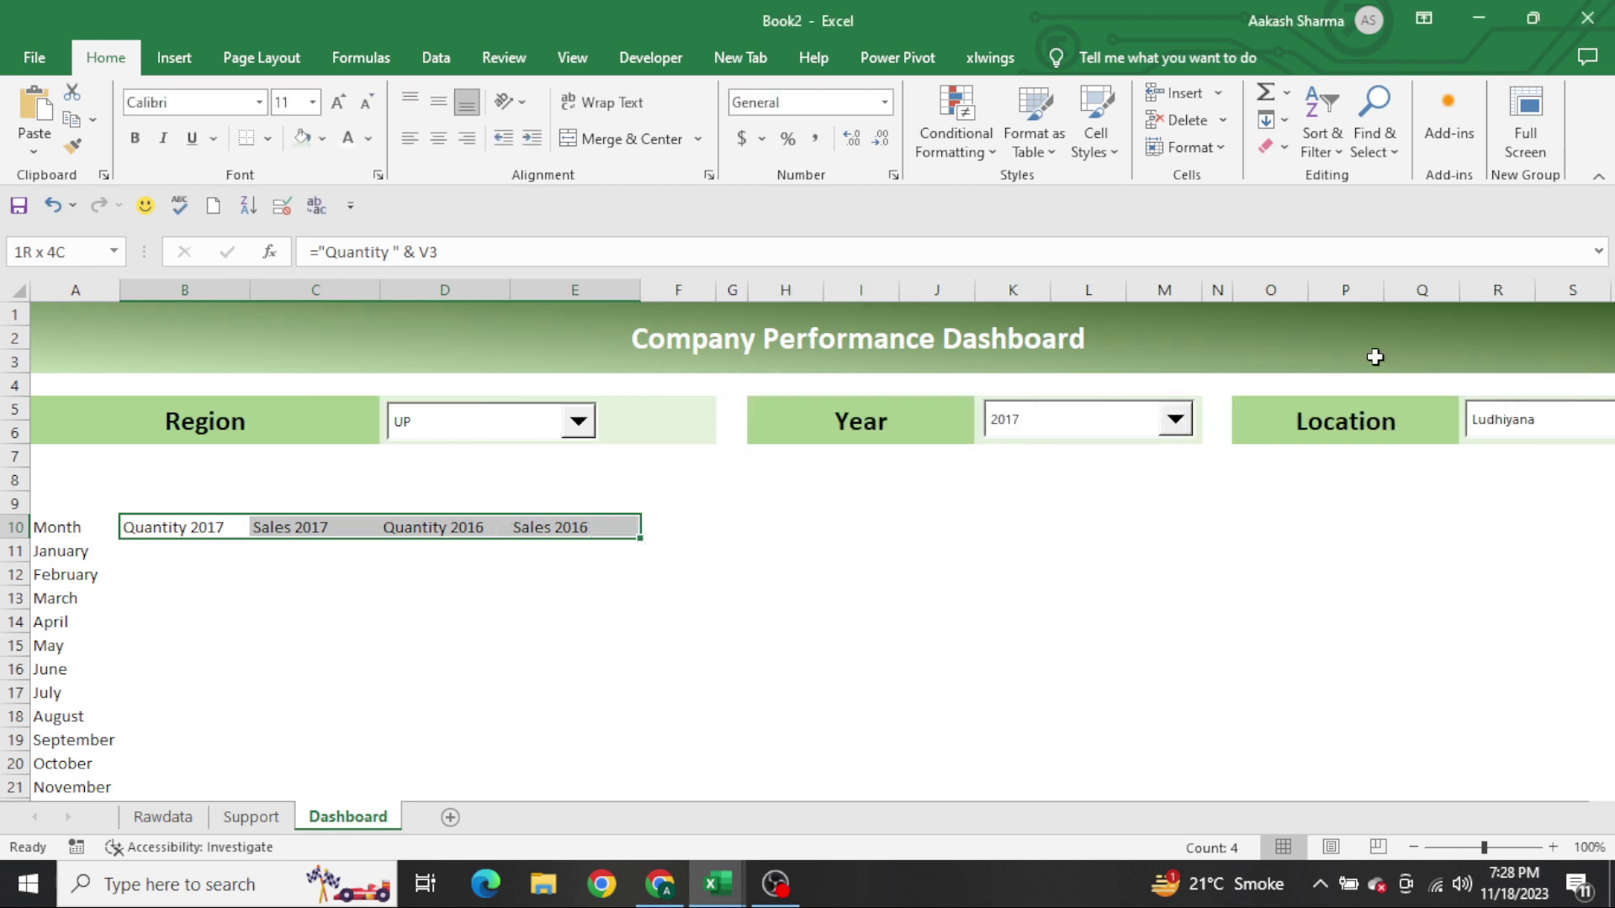
Replace the merged cell D5:F6 behind the Region combo box with a merge of only D5:E6
{"action": "key", "text": "Up"}
{"action": "key", "text": "Up"}
{"action": "key", "text": "Up"}
{"action": "key", "text": "Up"}
{"action": "key", "text": "Up"}
{"action": "key", "text": "Right"}
{"action": "key", "text": "Right"}
{"action": "key", "text": "shift+Right"}
{"action": "key", "text": "shift+Down"}
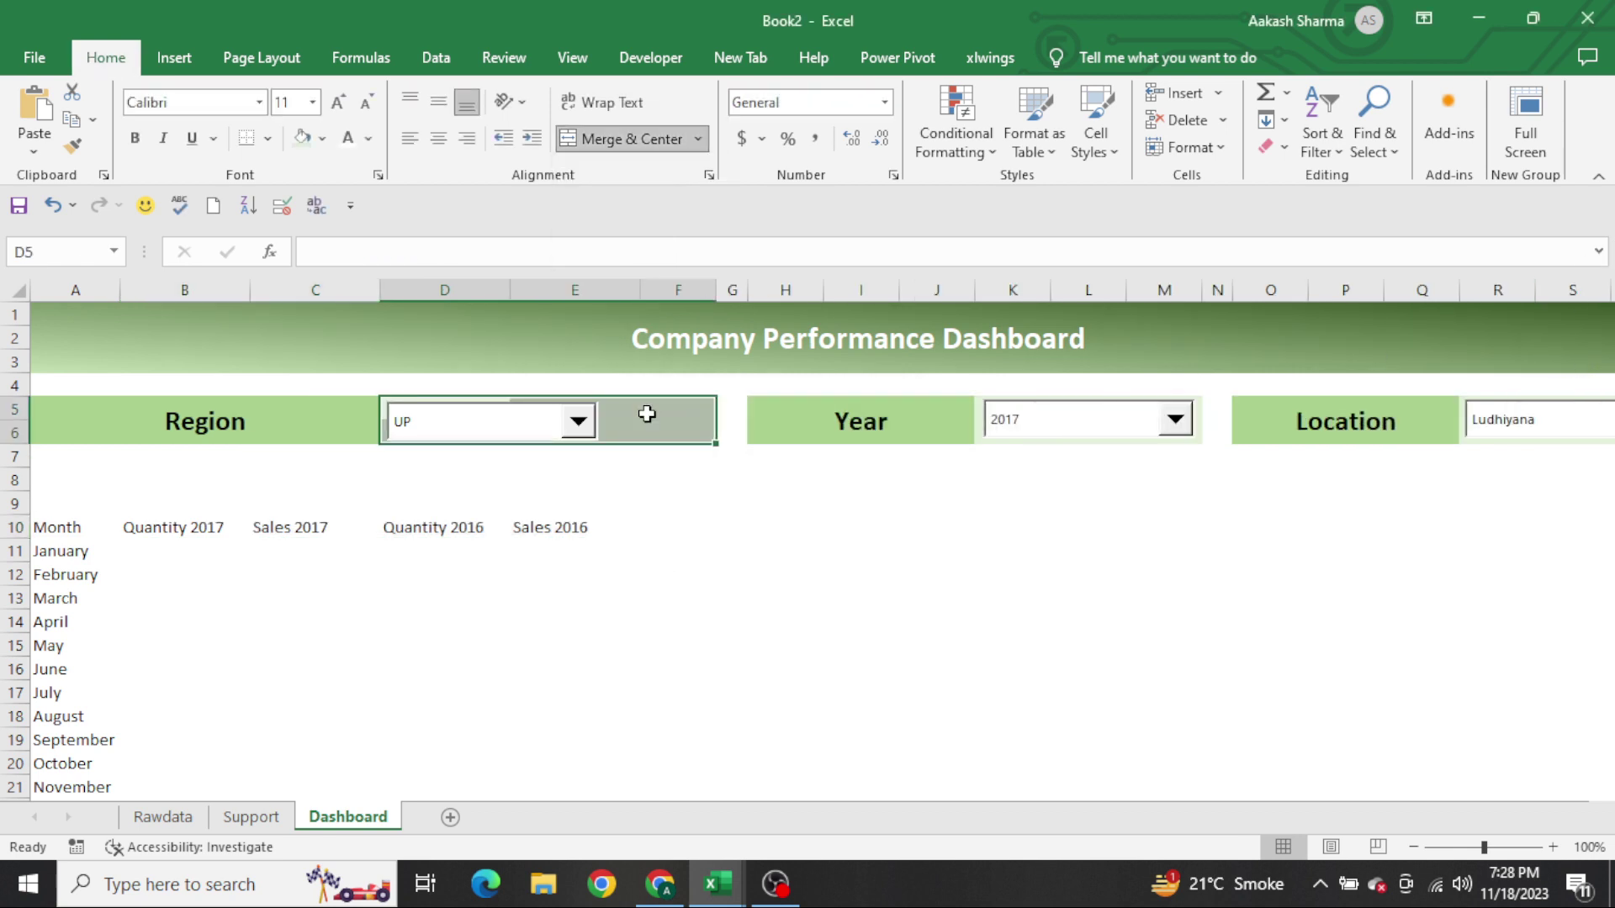
{"action": "key", "text": "alt+h"}
{"action": "key", "text": "m"}
{"action": "key", "text": "c"}
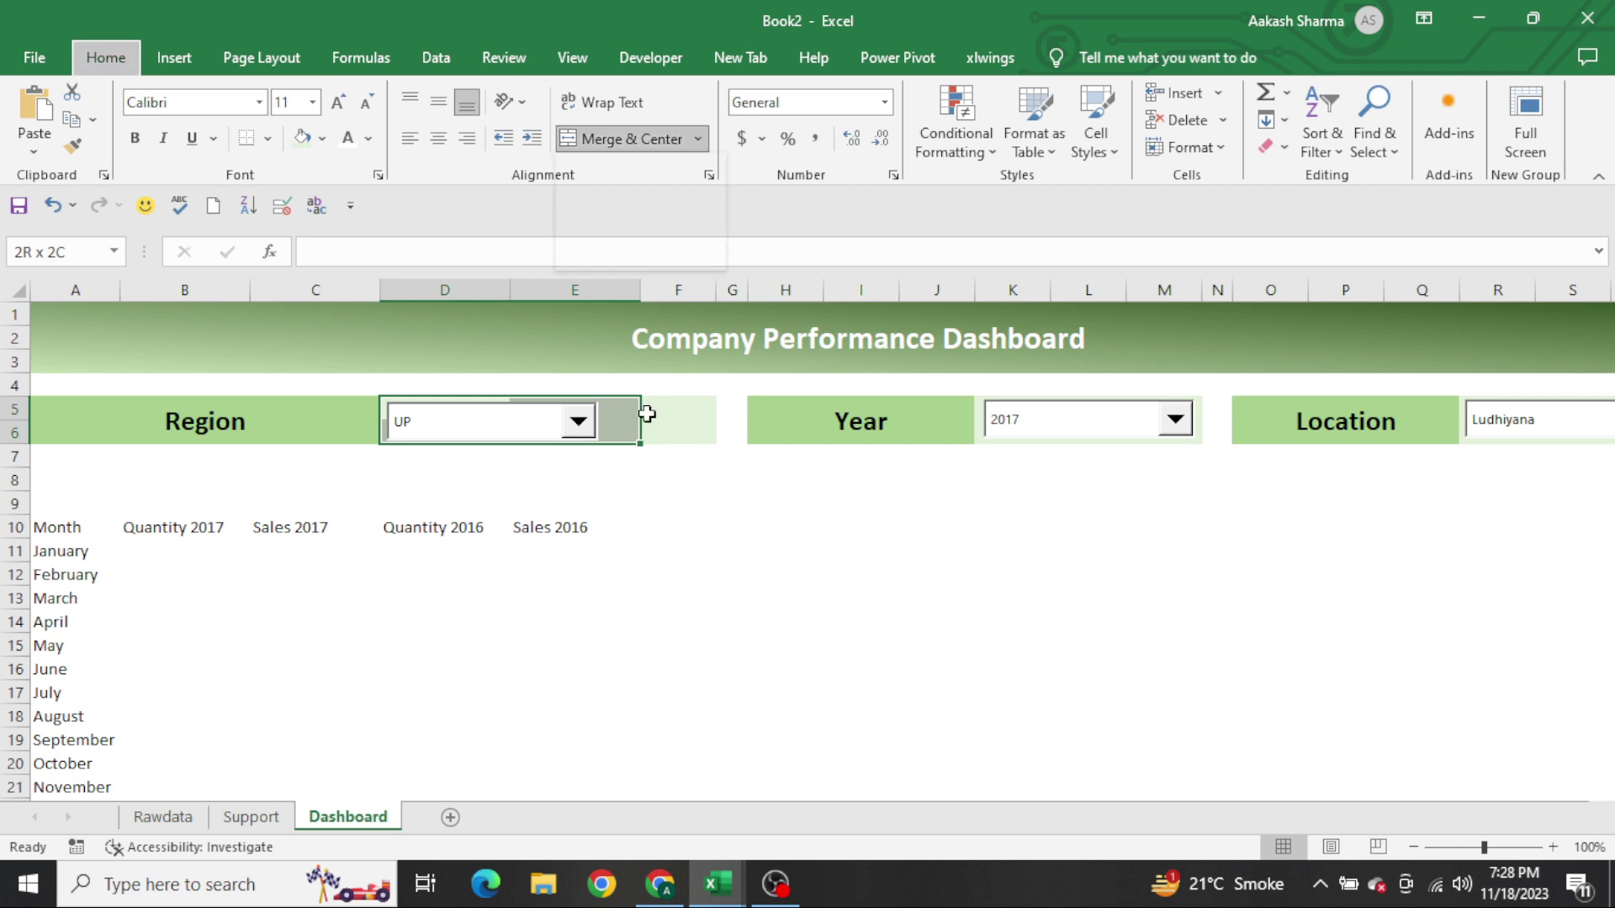
Clear the light green fill from F5:F6 beside the Region combo box cell
{"action": "key", "text": "Right"}
{"action": "key", "text": "shift+Down"}
{"action": "key", "text": "shift+Down"}
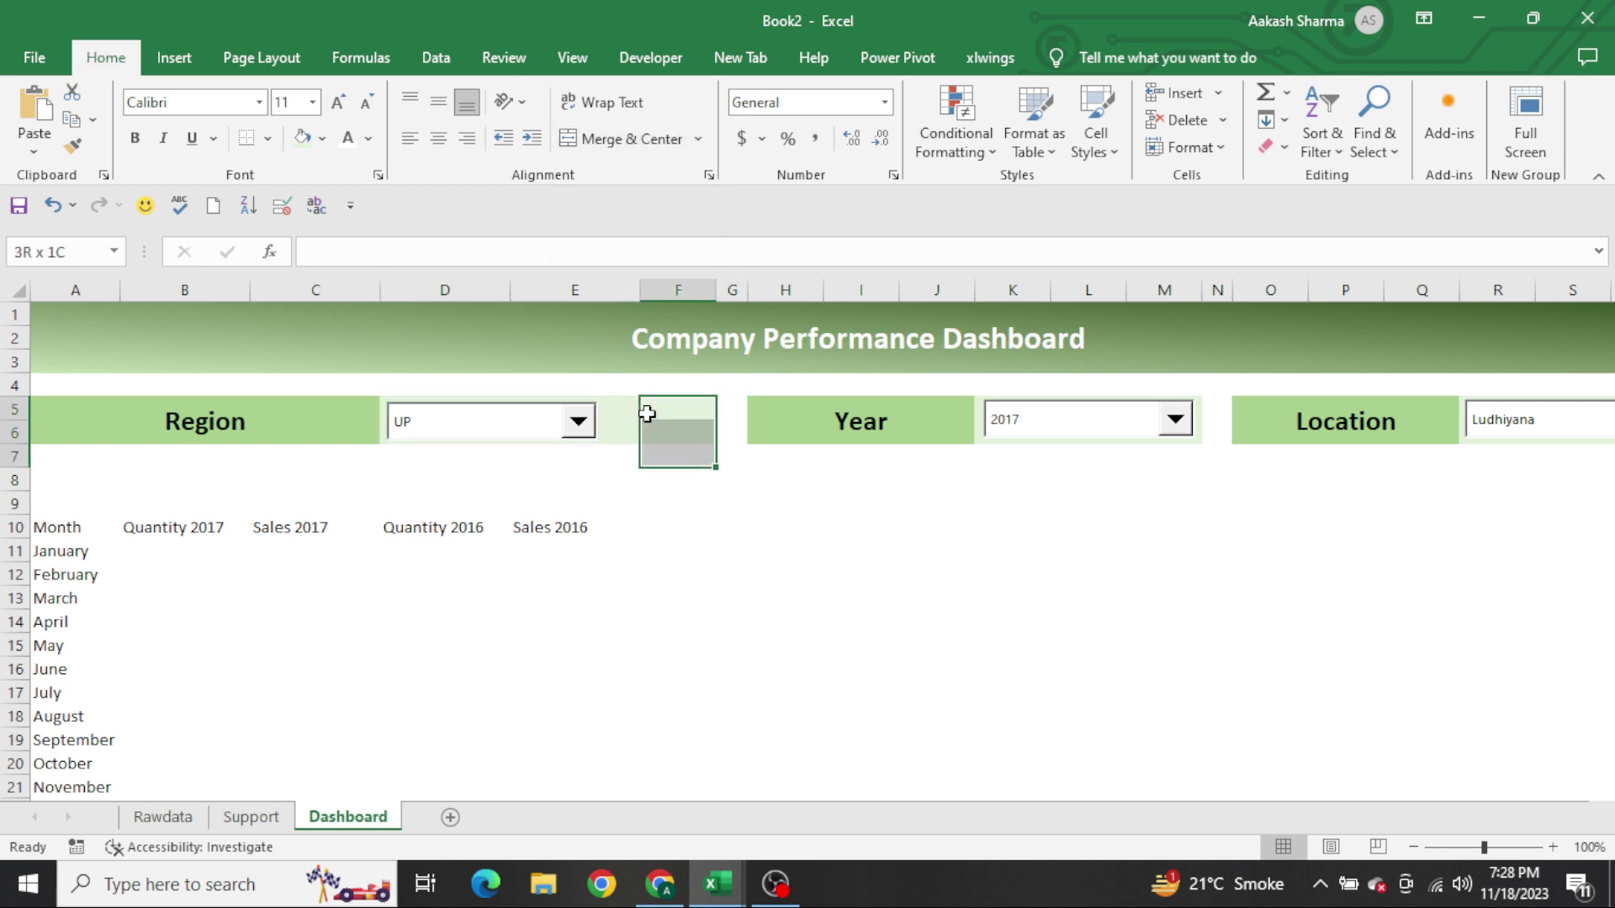
{"action": "key", "text": "Right"}
{"action": "key", "text": "Right"}
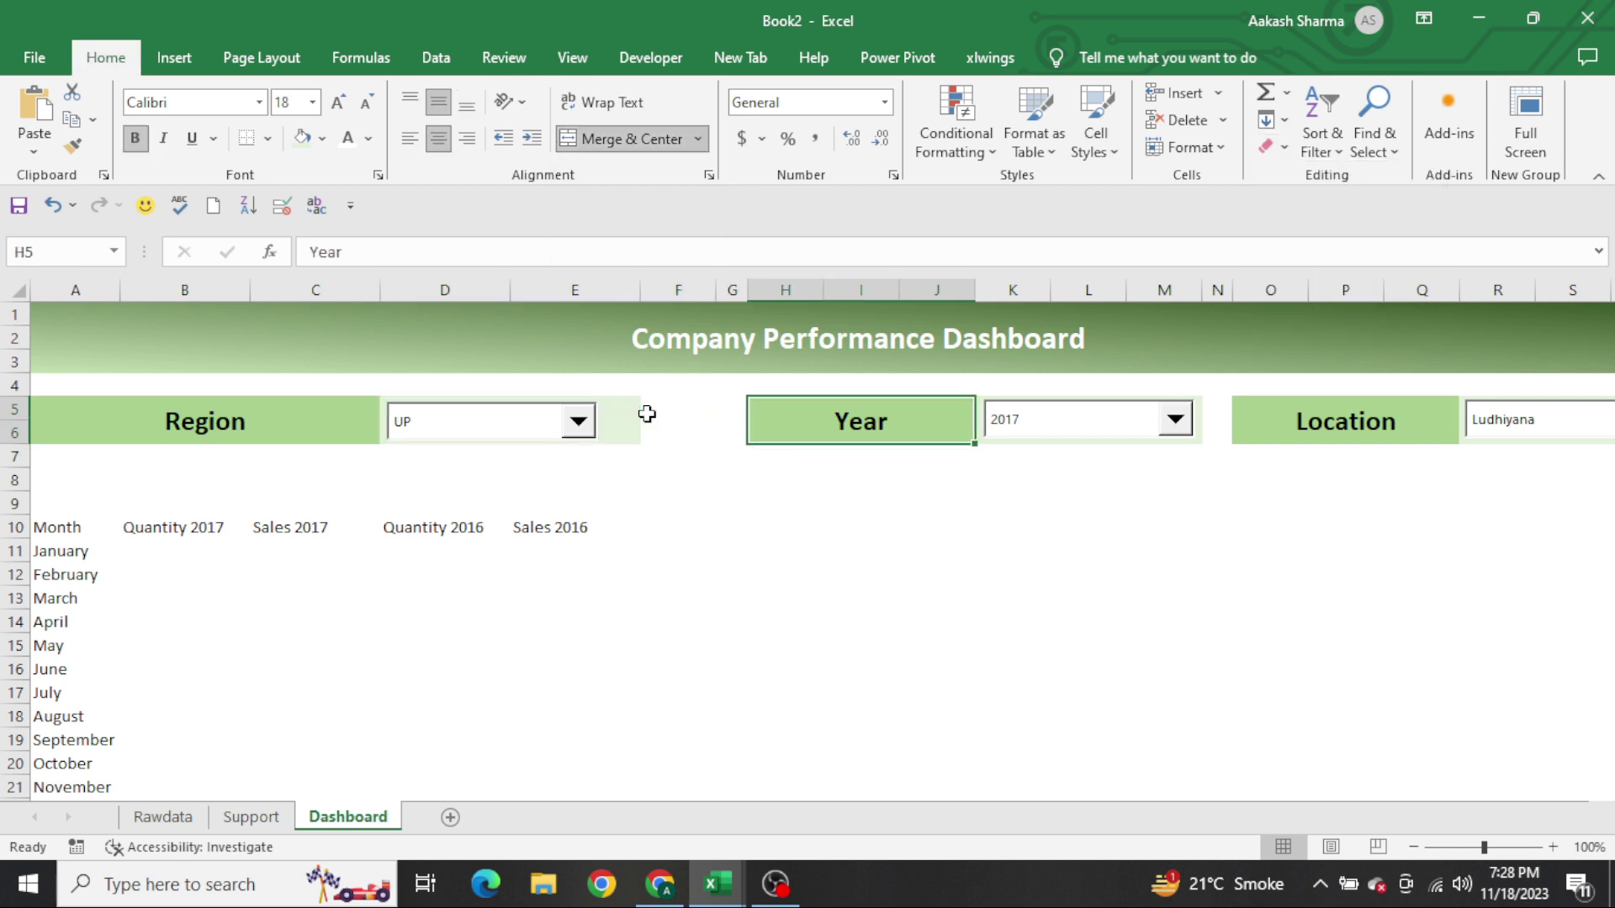
Narrow the columns spanned by the Year and Location labels so both label cells become shorter
{"action": "left_click_drag", "start_coordinate": [972, 295], "coordinate": [866, 301]}
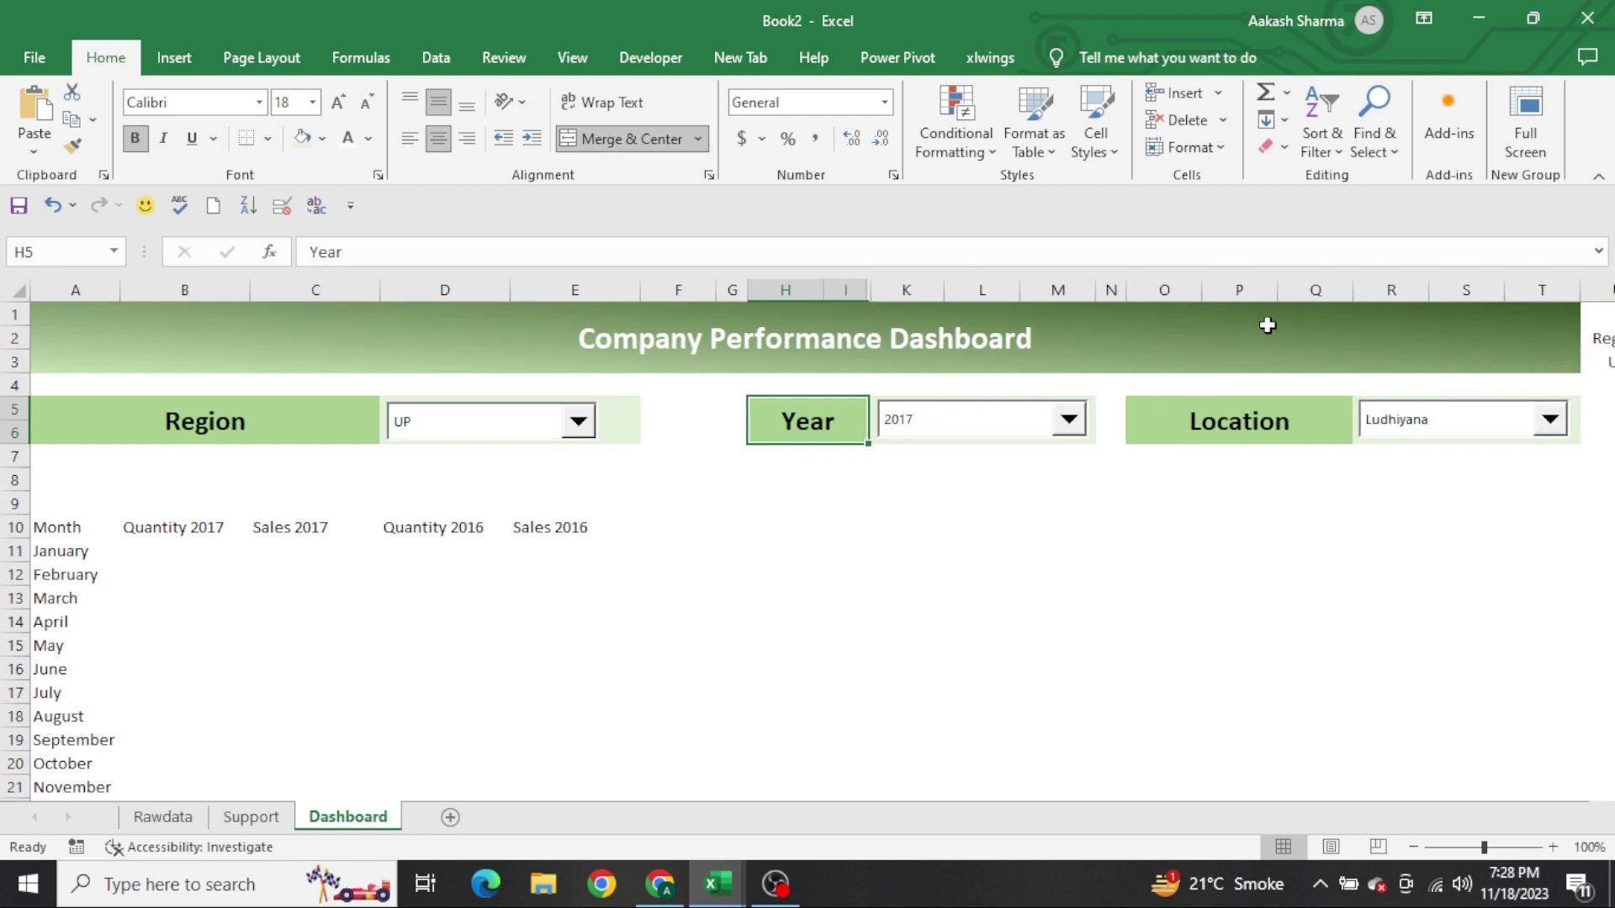
{"action": "left_click_drag", "start_coordinate": [1350, 298], "coordinate": [1270, 299]}
{"action": "left_click", "coordinate": [1294, 528]}
Merge B9:C9 above the chosen year's Quantity and Sales headers and enter the centered heading Current
{"action": "key", "text": "ctrl+Left"}
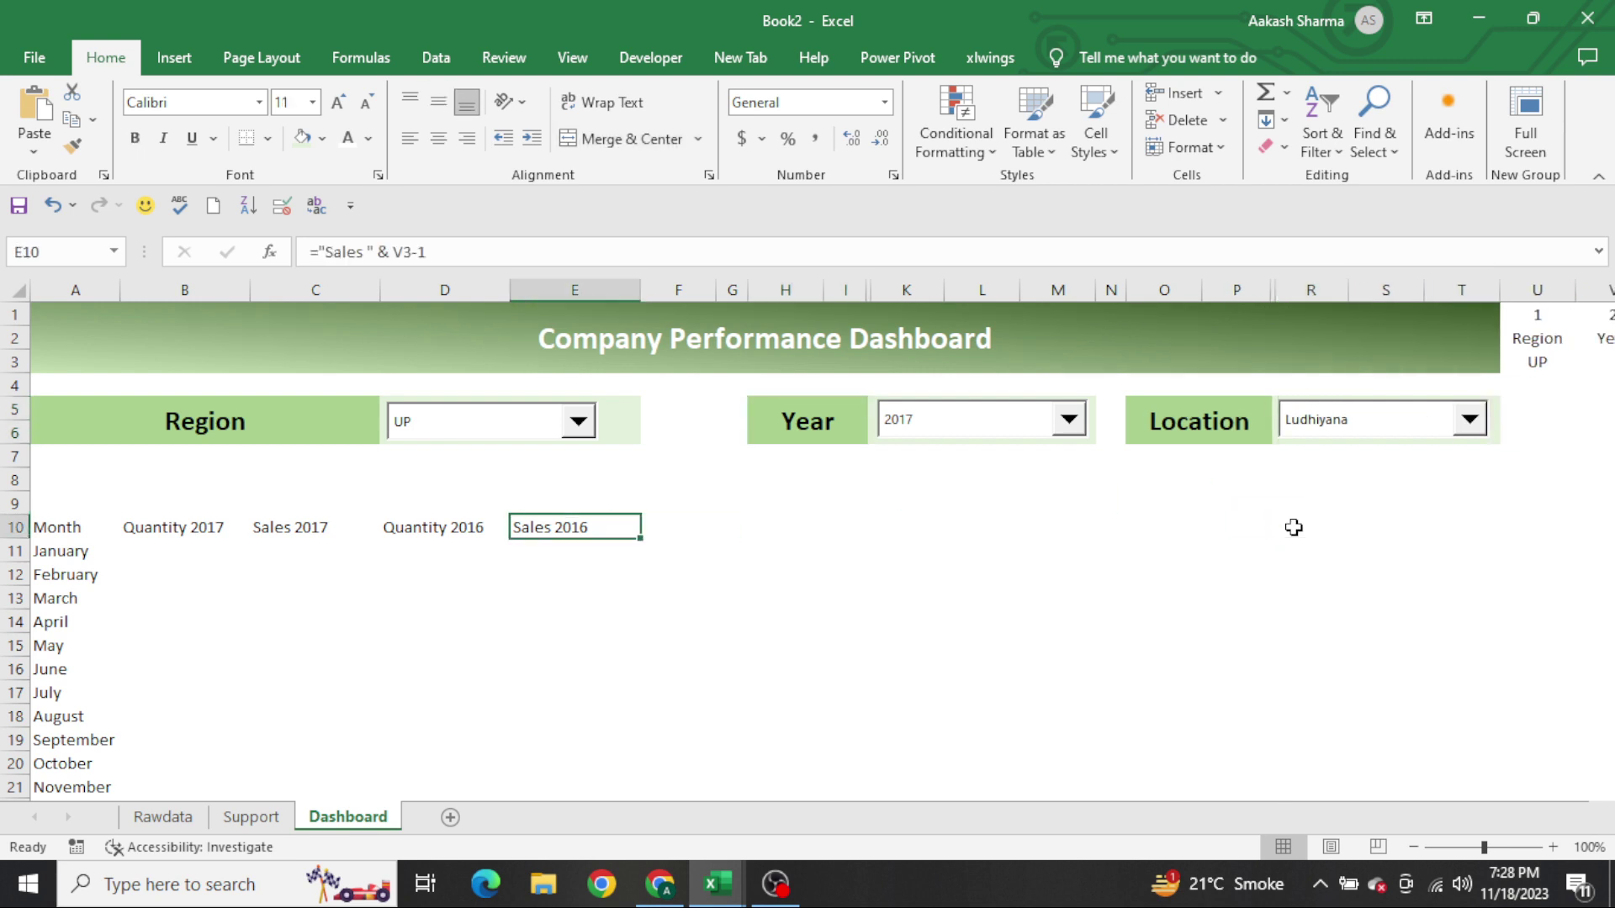
{"action": "key", "text": "ctrl+Left"}
{"action": "key", "text": "Right"}
{"action": "key", "text": "Up"}
{"action": "key", "text": "shift+Right"}
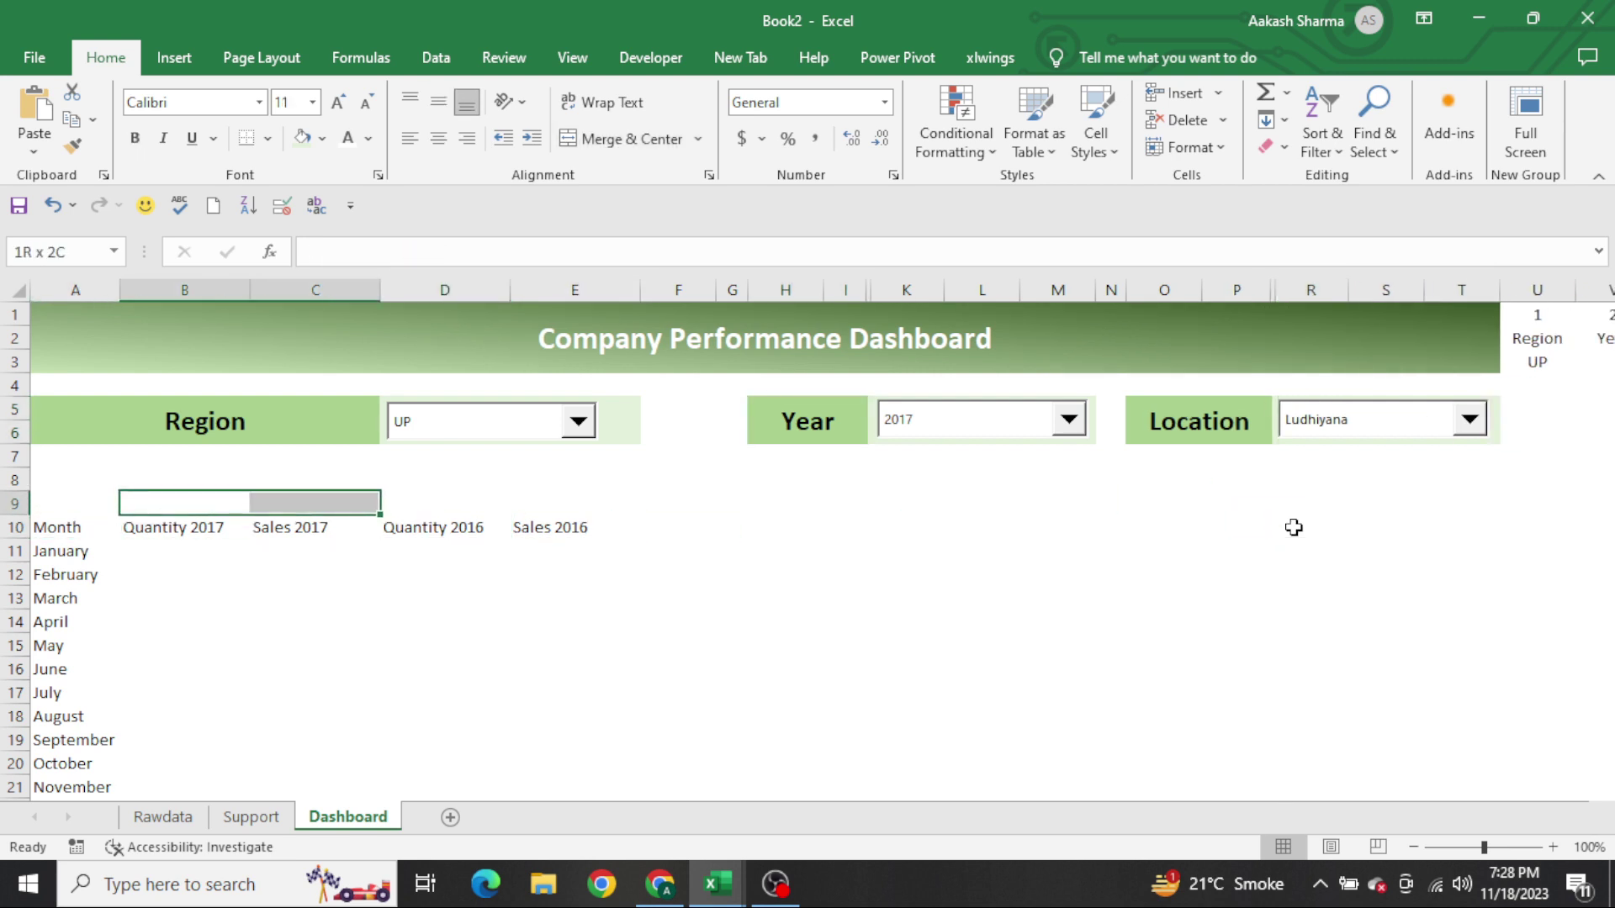
{"action": "key", "text": "alt+h"}
{"action": "key", "text": "m"}
{"action": "key", "text": "m"}
{"action": "type", "text": "Cu"}
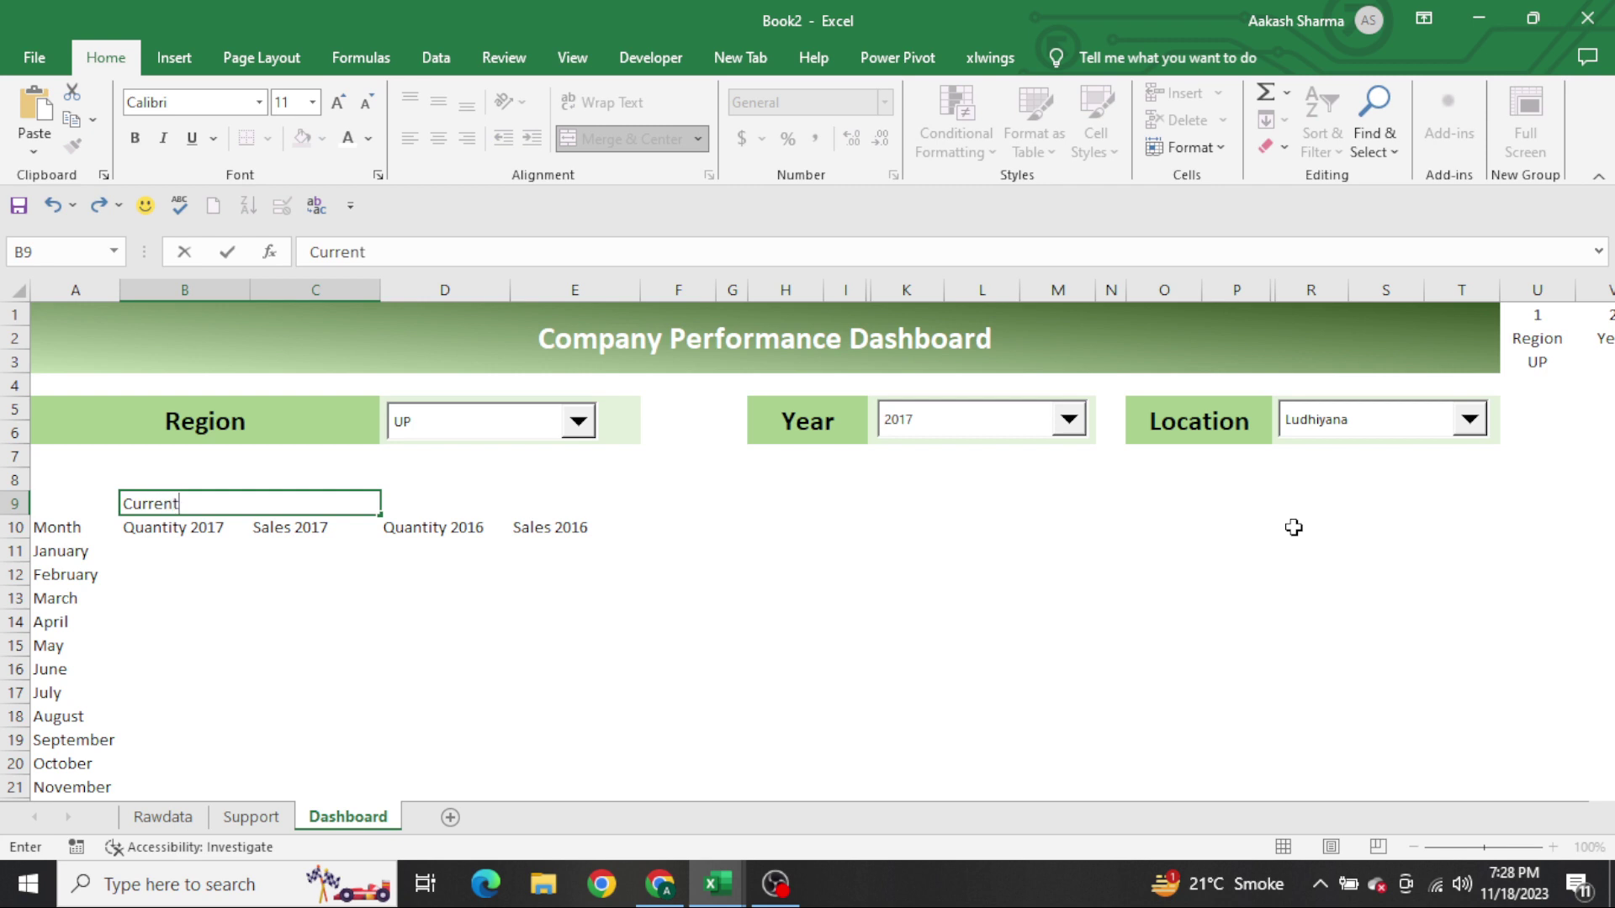
{"action": "type", "text": "rrent"}
{"action": "key", "text": "Tab"}
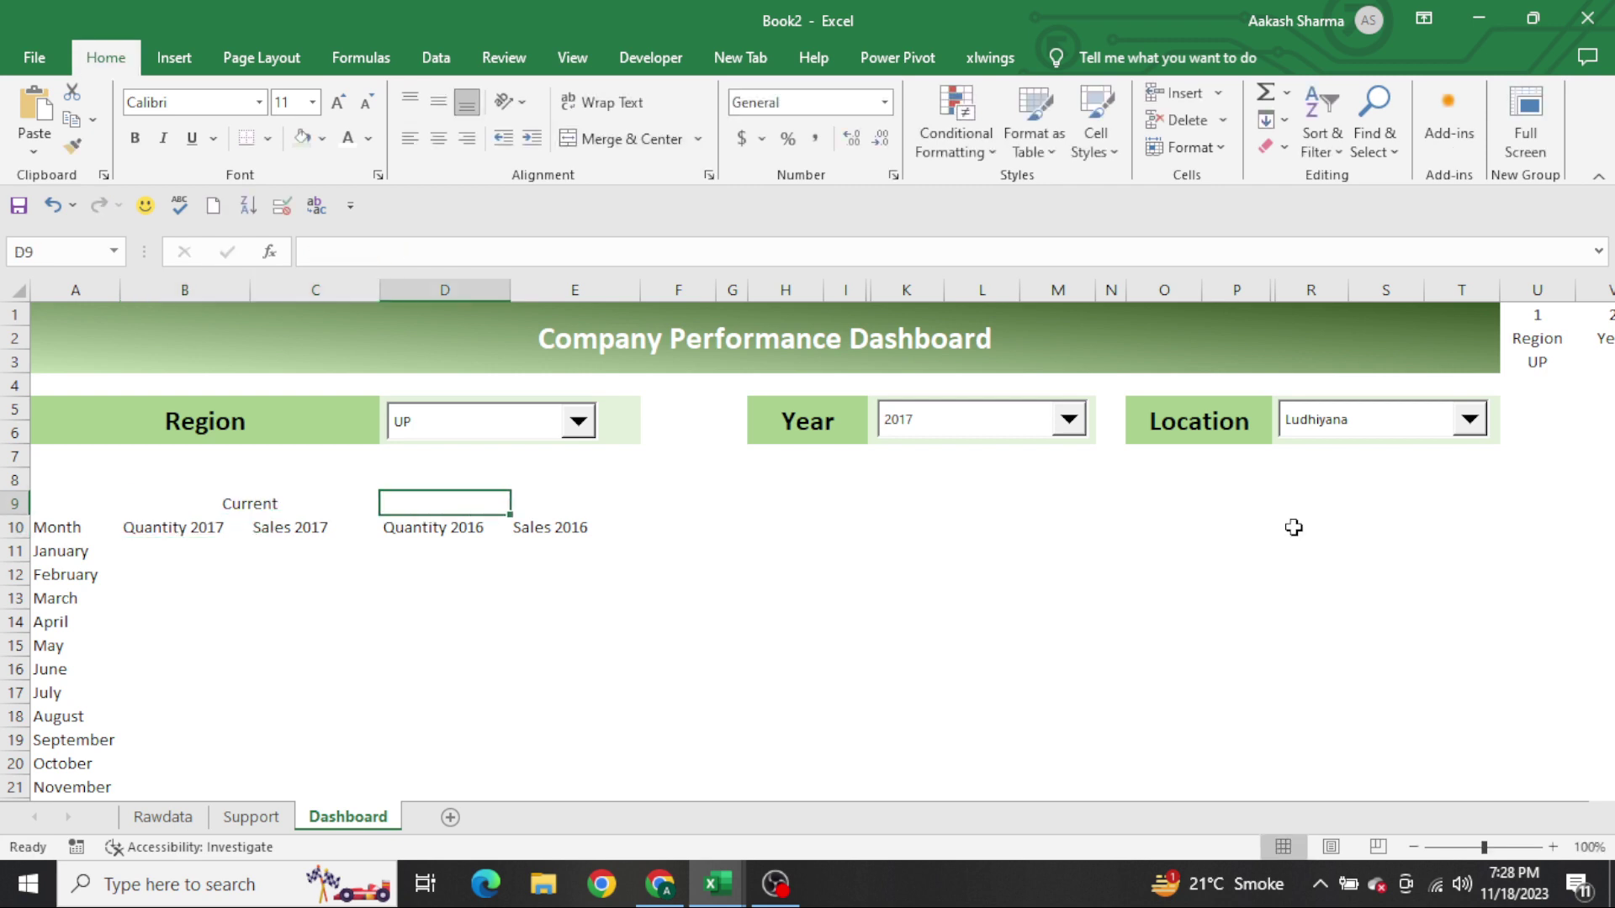
Enter the heading Previous in D9 above the previous year's headers and center it
{"action": "type", "text": "Previous"}
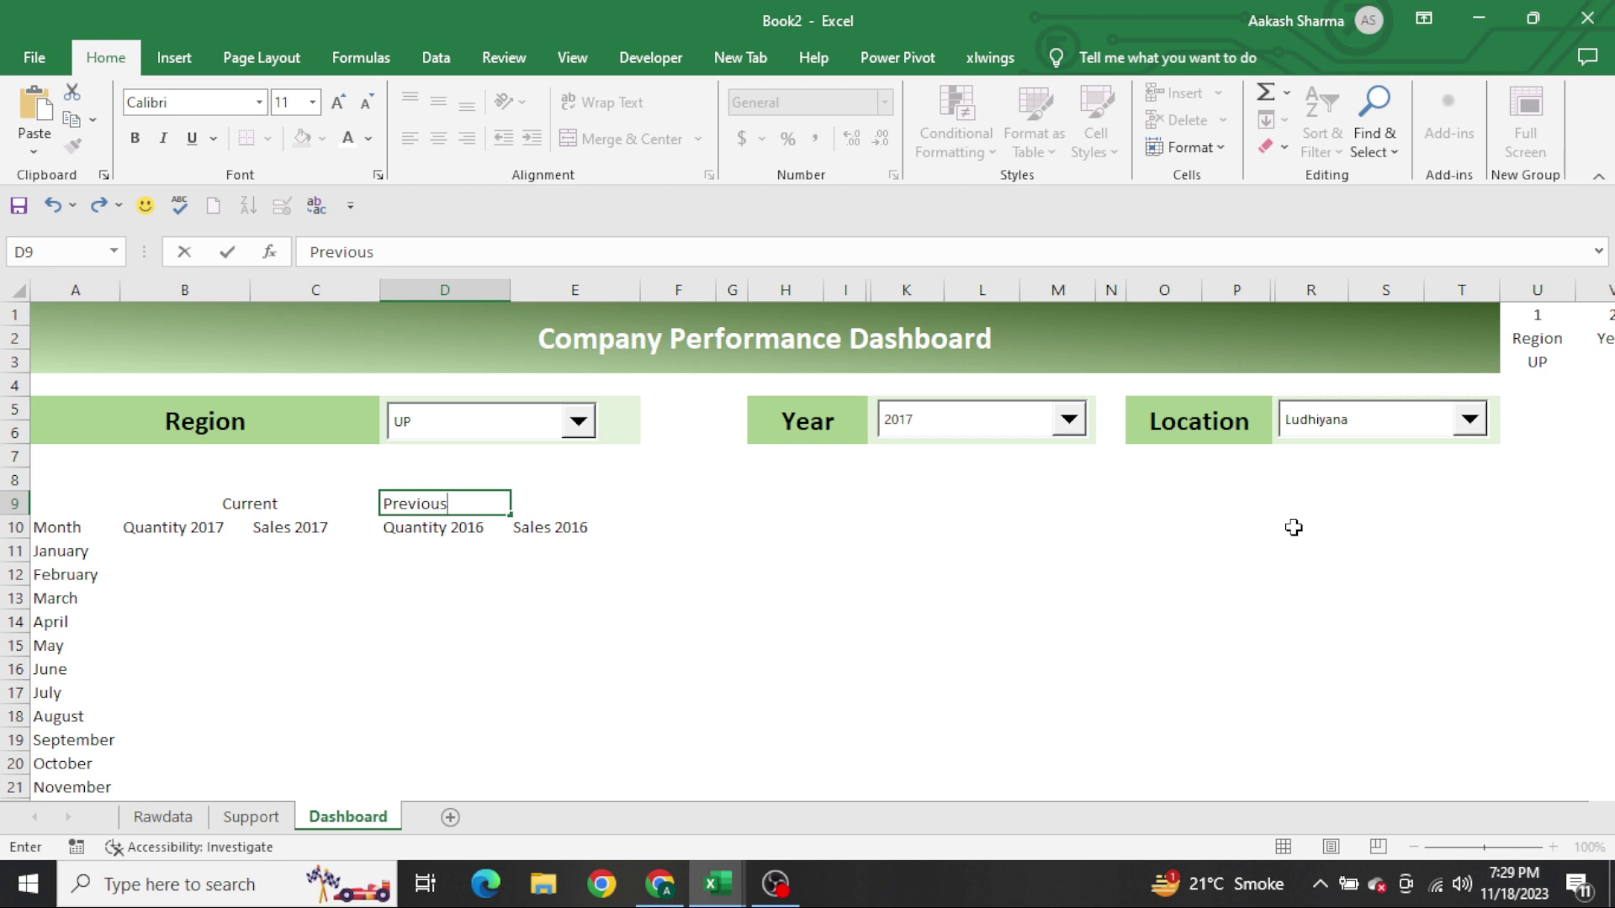
{"action": "key", "text": "Return"}
{"action": "key", "text": "Up"}
{"action": "key", "text": "Left"}
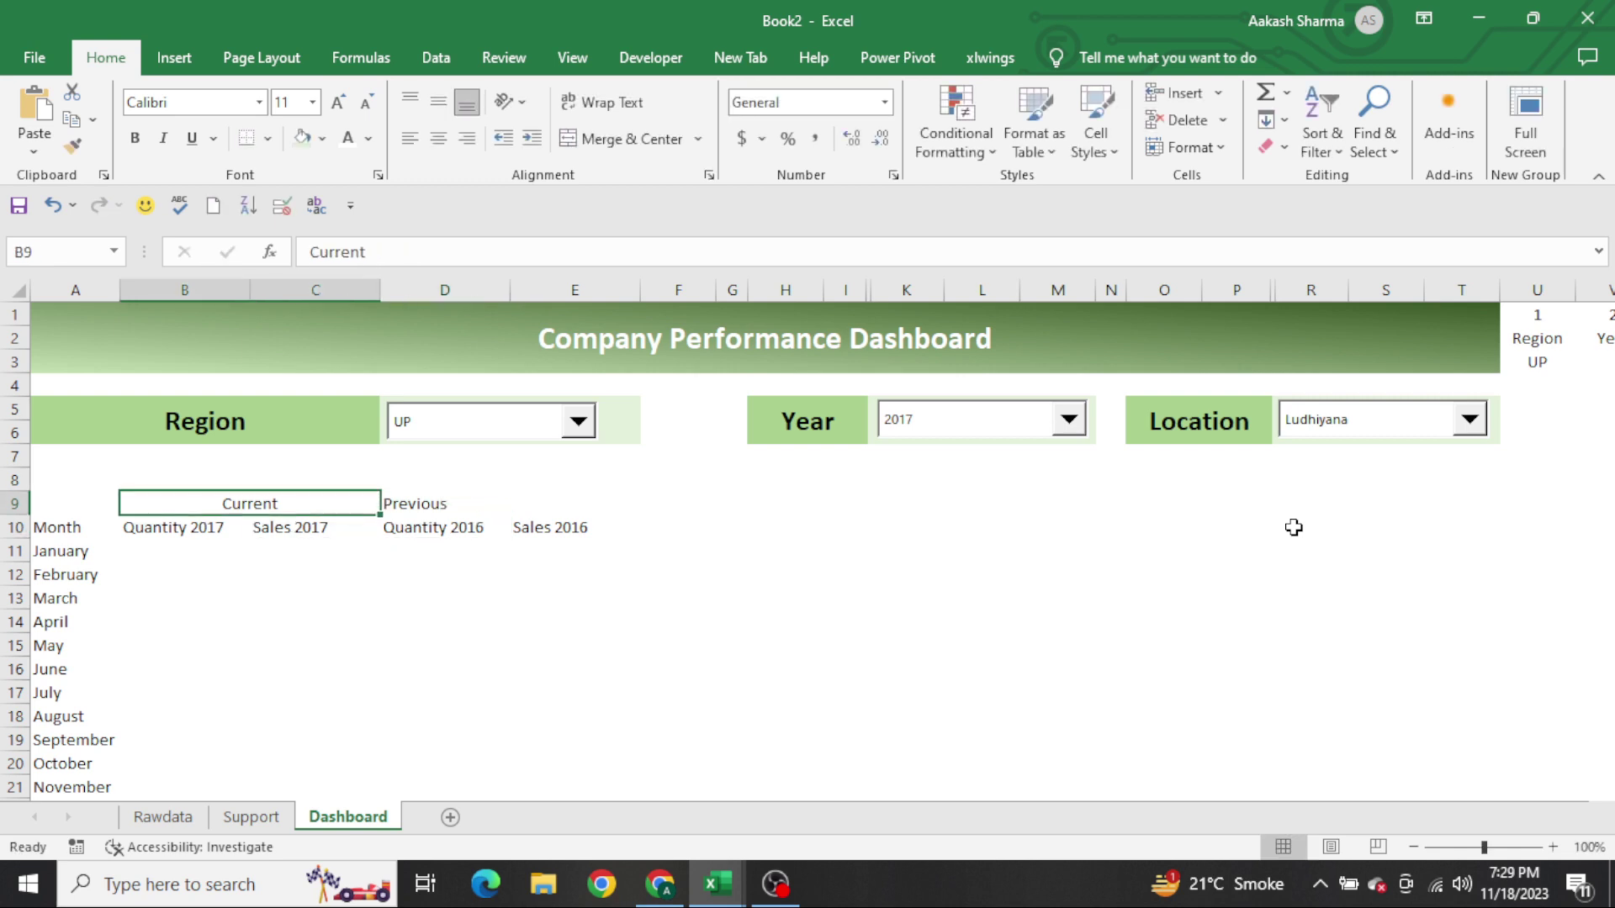
{"action": "key", "text": "shift+Right"}
{"action": "key", "text": "Right"}
{"action": "key", "text": "alt+h"}
{"action": "key", "text": "a"}
{"action": "key", "text": "c"}
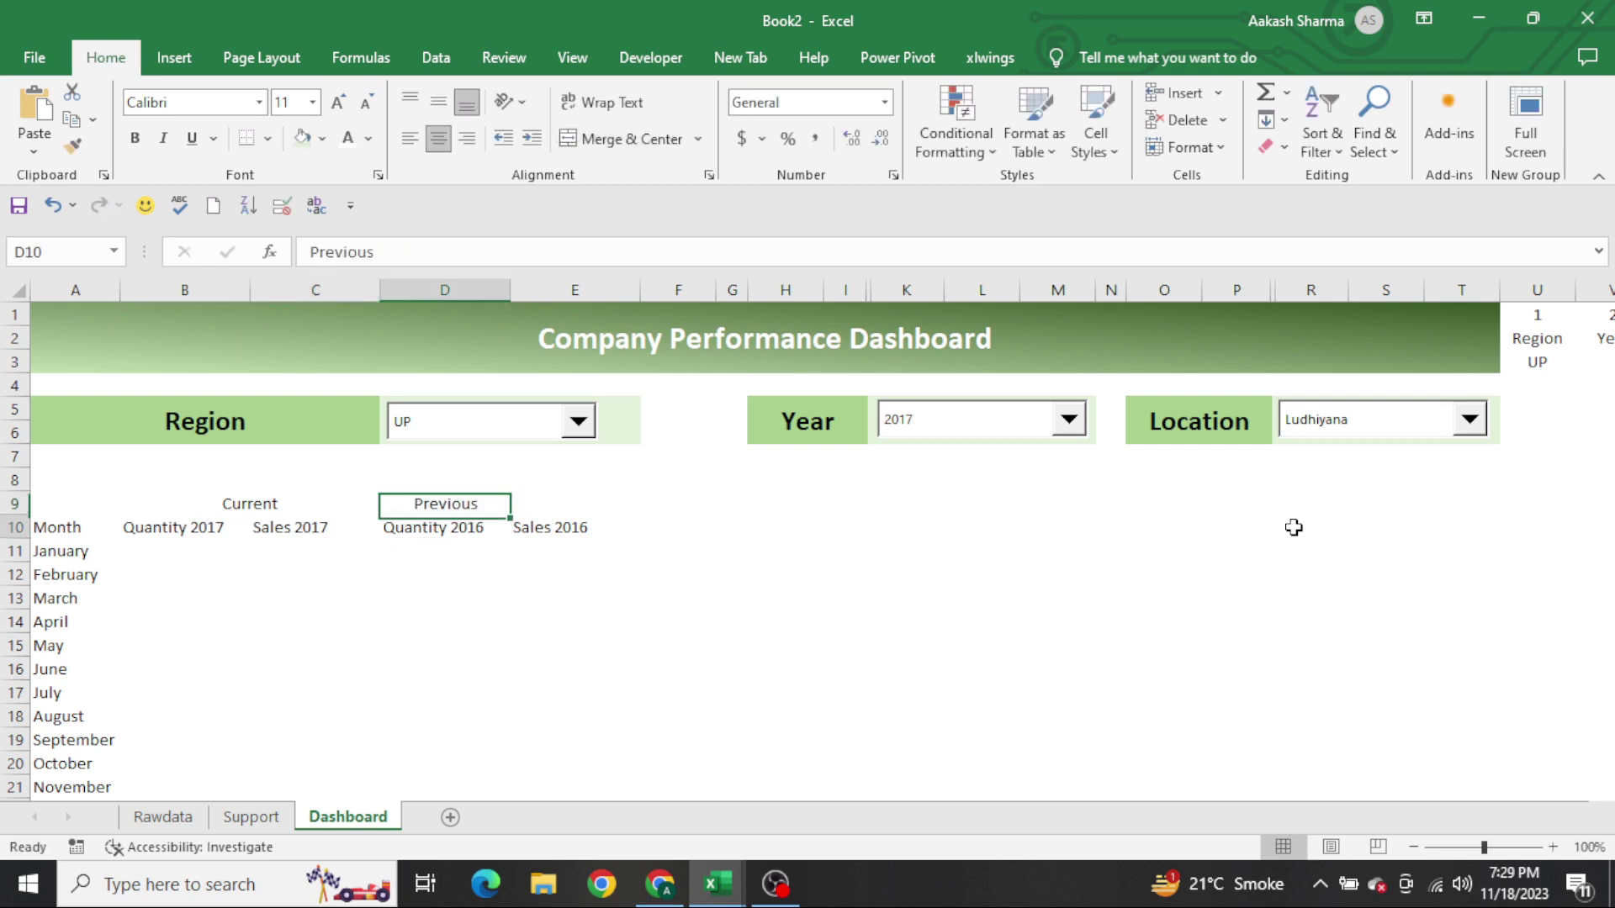
Apply all borders to the monthly table, from the Month header row down to December across columns A to E
{"action": "key", "text": "Down"}
{"action": "key", "text": "Home"}
{"action": "key", "text": "ctrl+shift+Down"}
{"action": "key", "text": "ctrl+shift+Right"}
{"action": "key", "text": "alt+h"}
{"action": "key", "text": "b"}
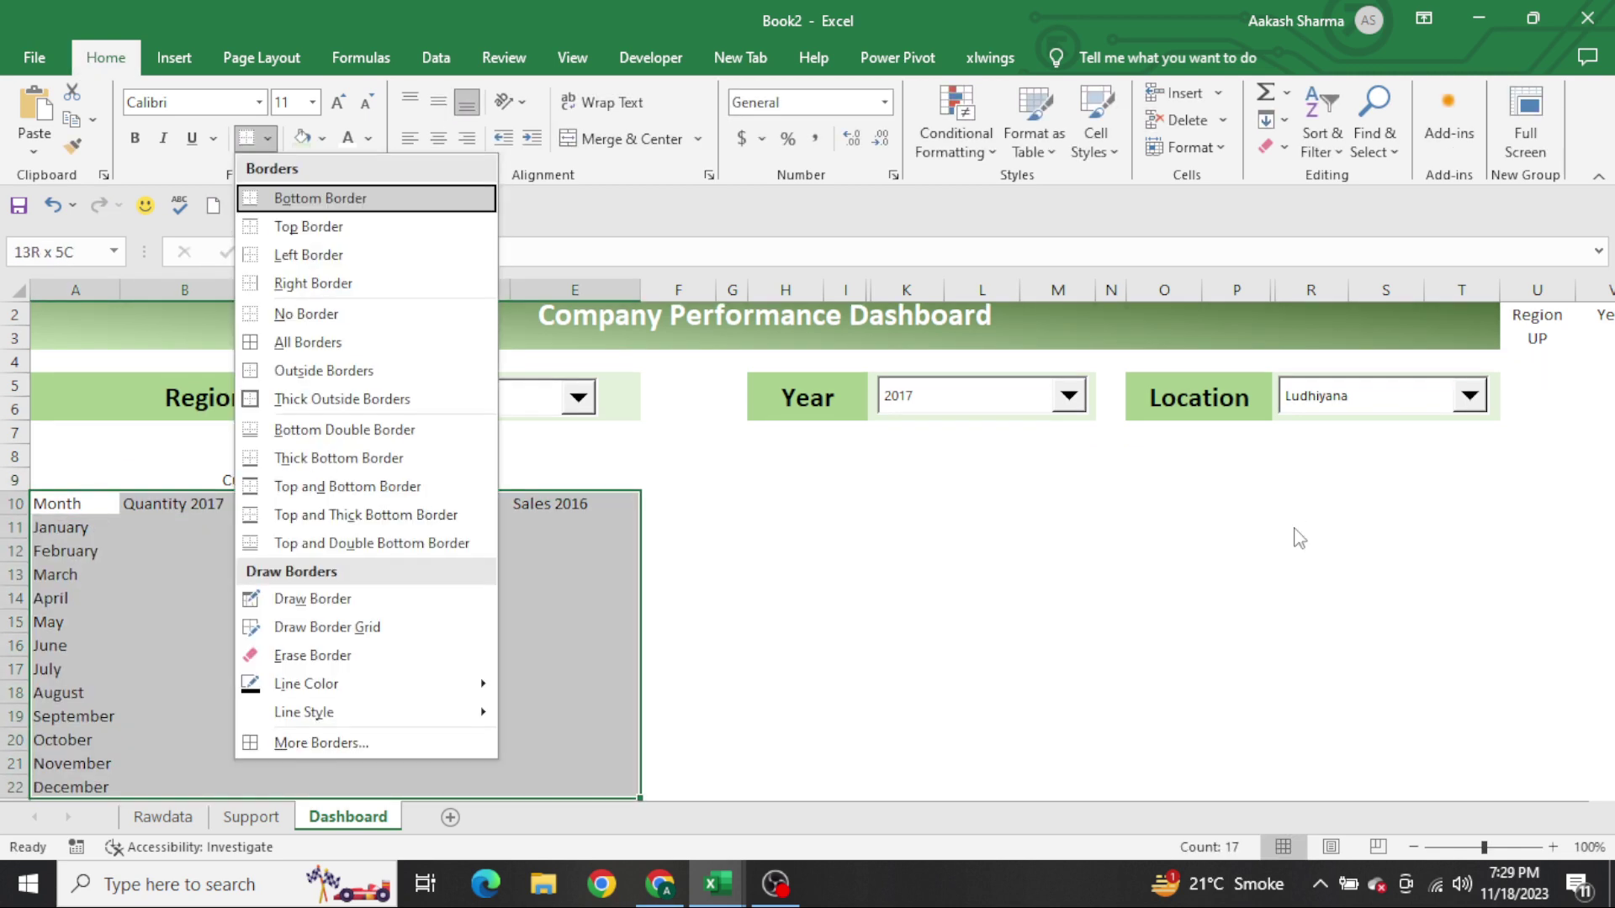
{"action": "key", "text": "a"}
Delete empty row 8 above the Current and Previous headings and reduce the height of empty row 7
{"action": "key", "text": "Up"}
{"action": "key", "text": "Up"}
{"action": "key", "text": "shift+space"}
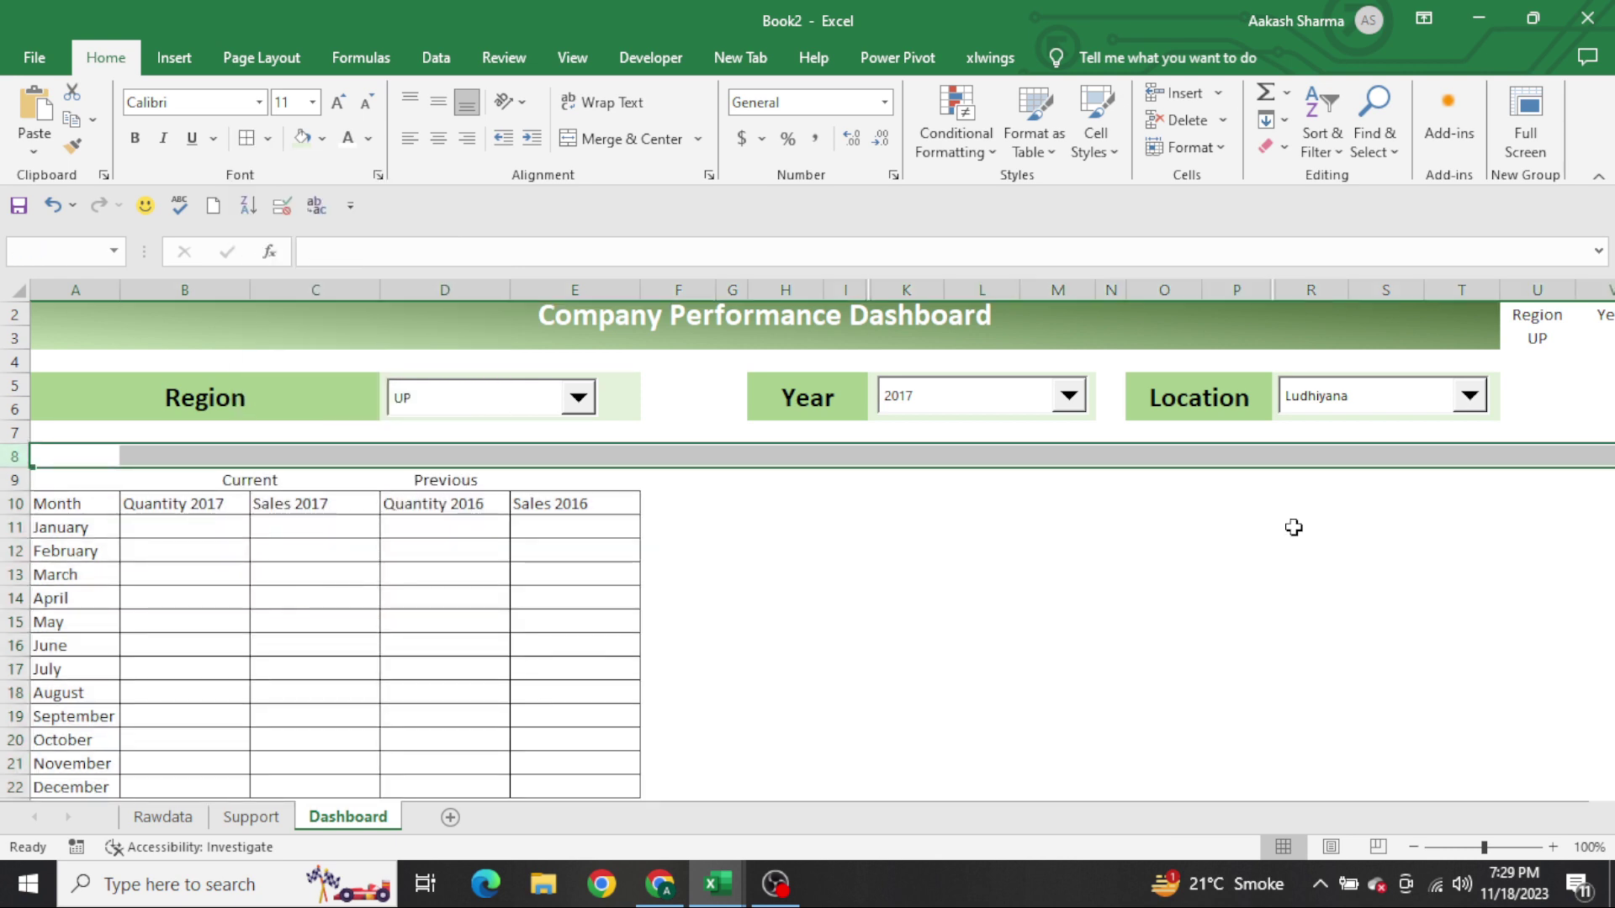
{"action": "key", "text": "ctrl+minus"}
{"action": "key", "text": "Up"}
{"action": "key", "text": "shift+space"}
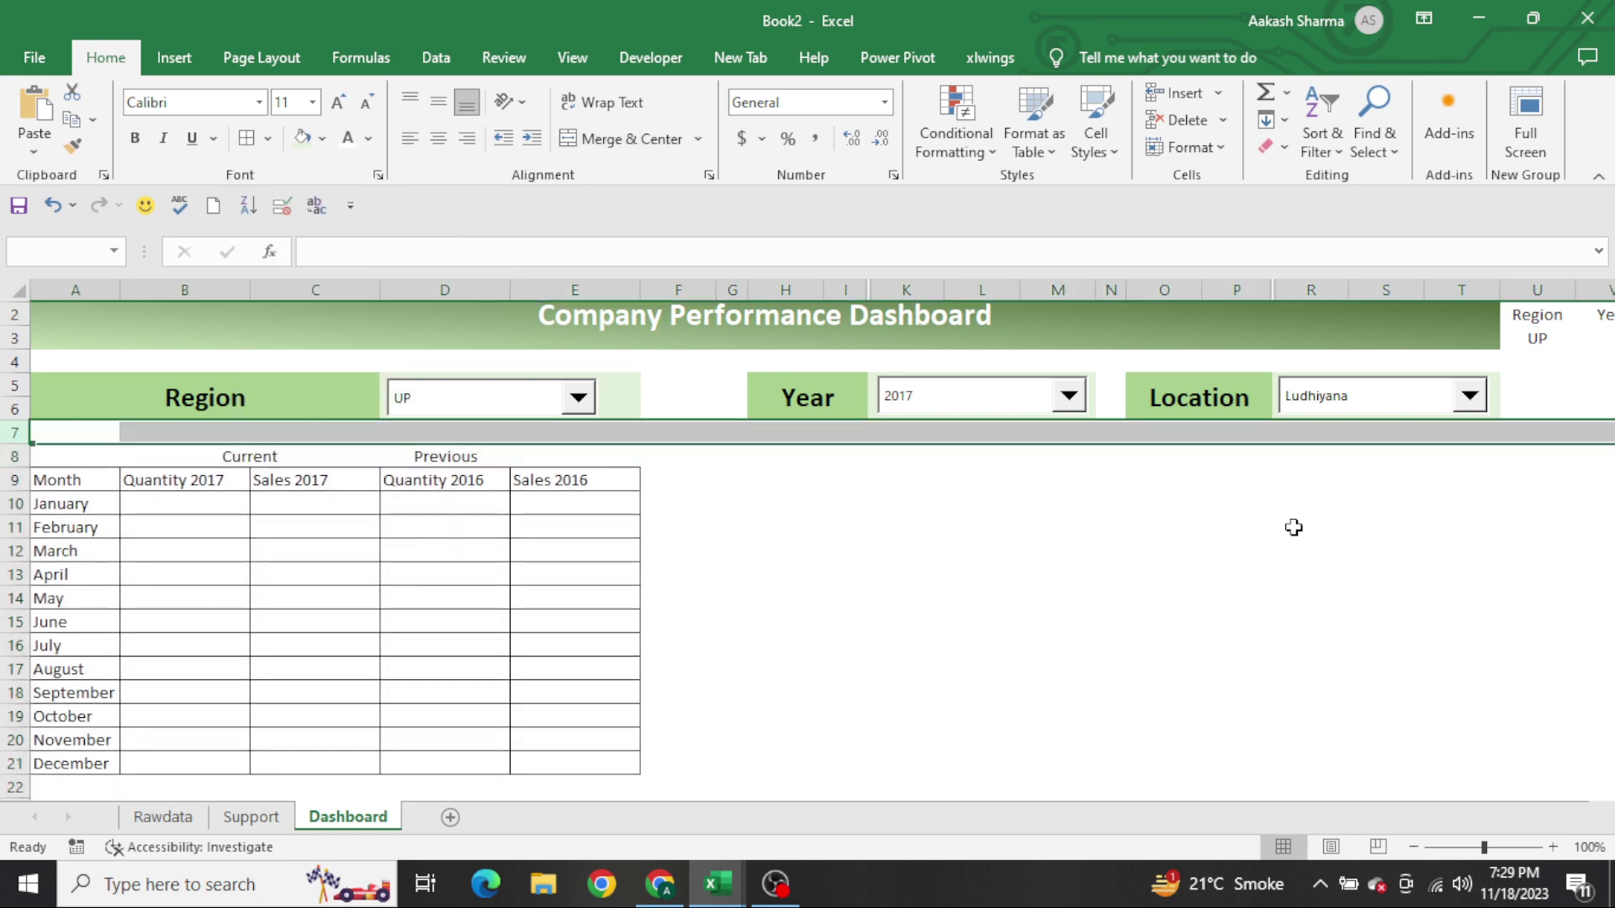
{"action": "left_click_drag", "start_coordinate": [20, 444], "coordinate": [14, 419]}
{"action": "left_click", "coordinate": [227, 577]}
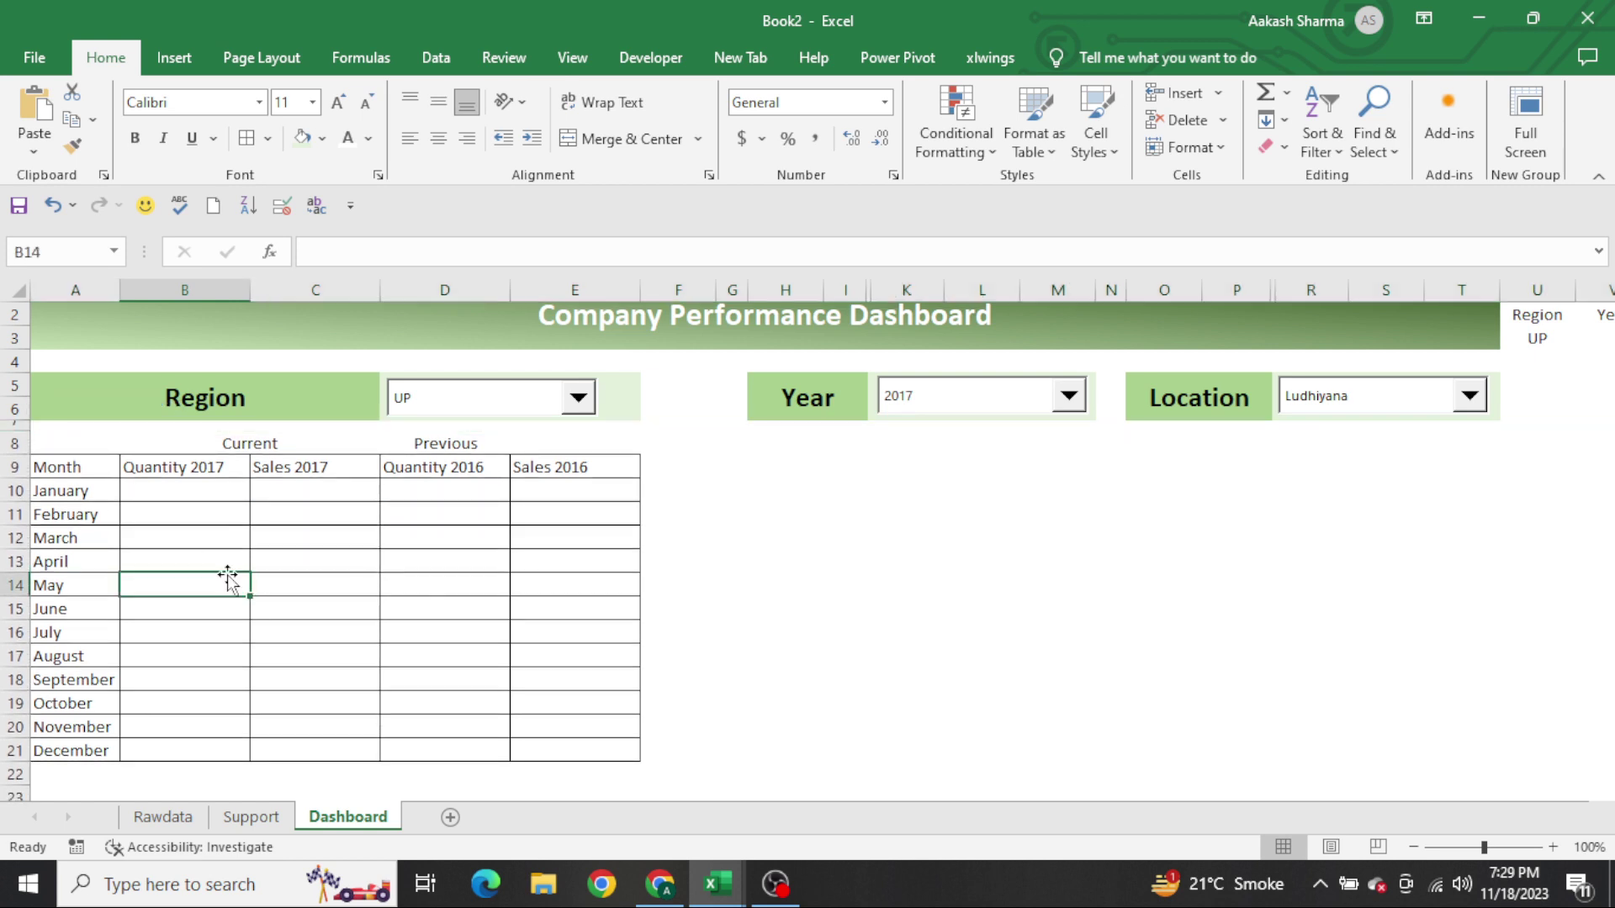
Centre the quantity and sales headings in row 9, keeping the Month heading left-aligned
{"action": "key", "text": "Up"}
{"action": "key", "text": "Up"}
{"action": "key", "text": "Up"}
{"action": "key", "text": "Up"}
{"action": "key", "text": "Up"}
{"action": "key", "text": "Left"}
{"action": "key", "text": "ctrl+shift+Right"}
{"action": "key", "text": "alt+h"}
{"action": "key", "text": "a"}
{"action": "key", "text": "c"}
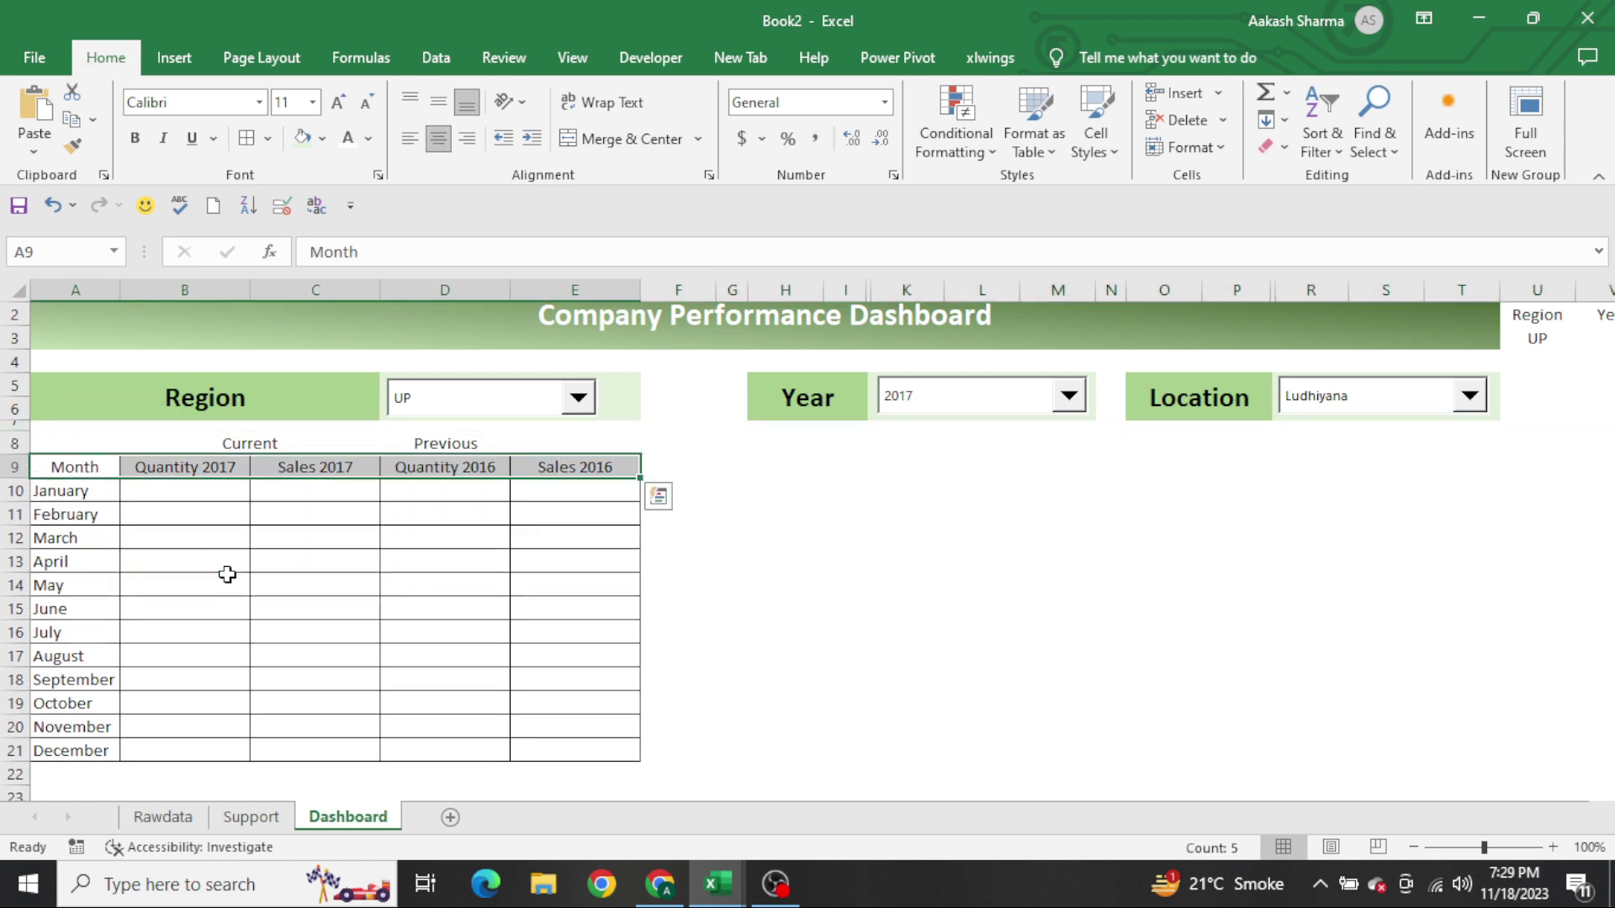
{"action": "key", "text": "ctrl+z"}
{"action": "key", "text": "Right"}
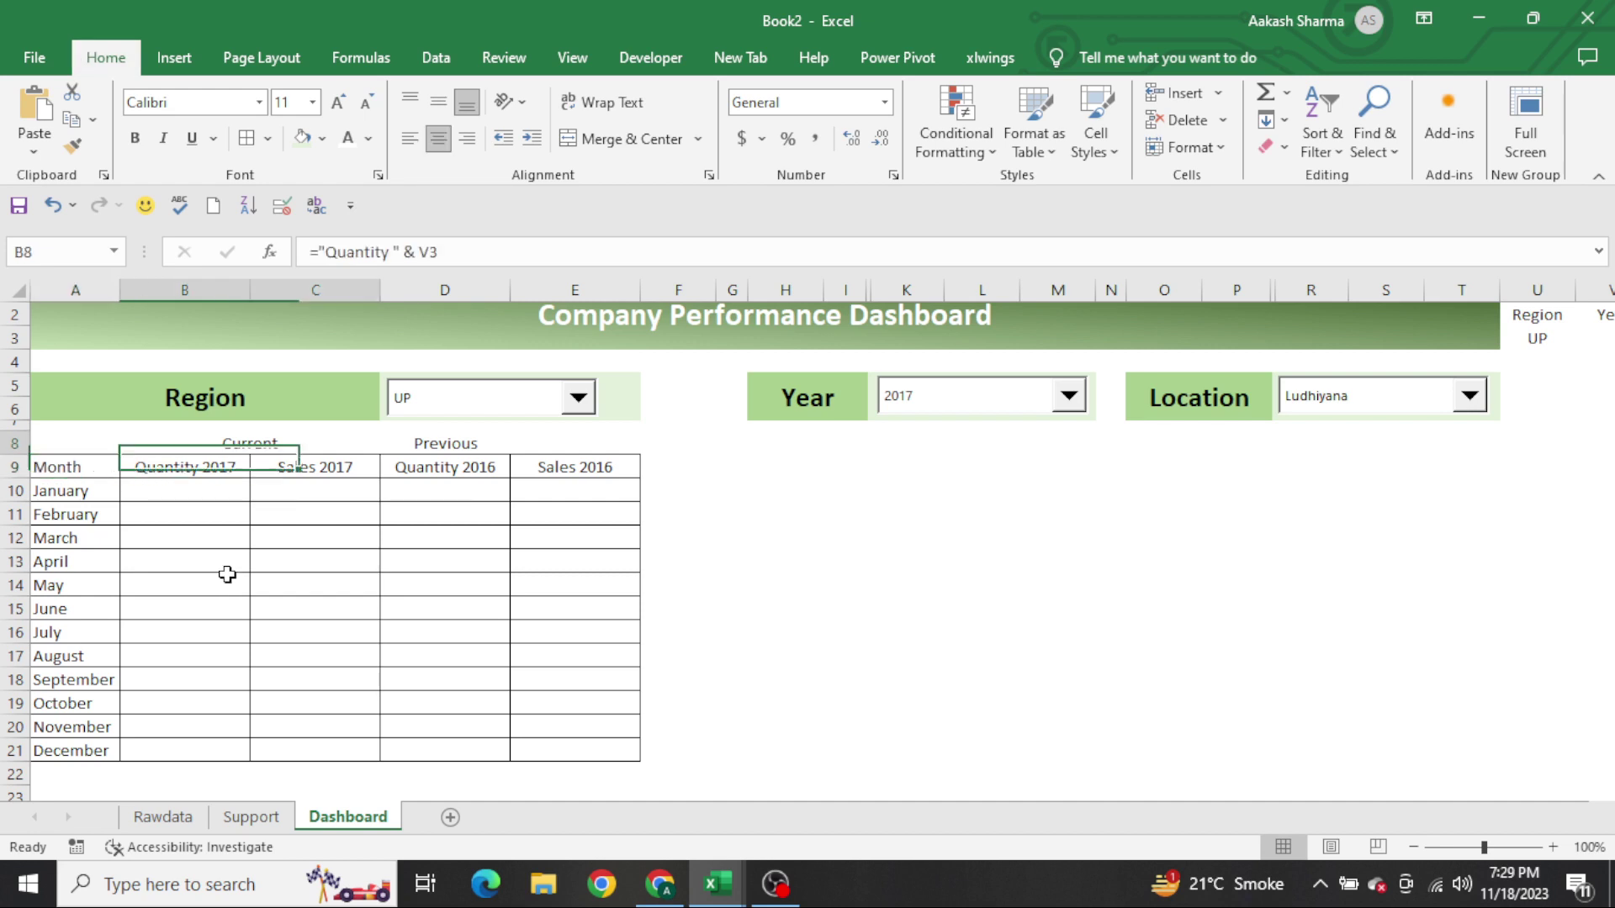
Put a thick outside border around the merged Current heading in row 8
{"action": "key", "text": "Up"}
{"action": "key", "text": "shift+Right"}
{"action": "key", "text": "shift+Right"}
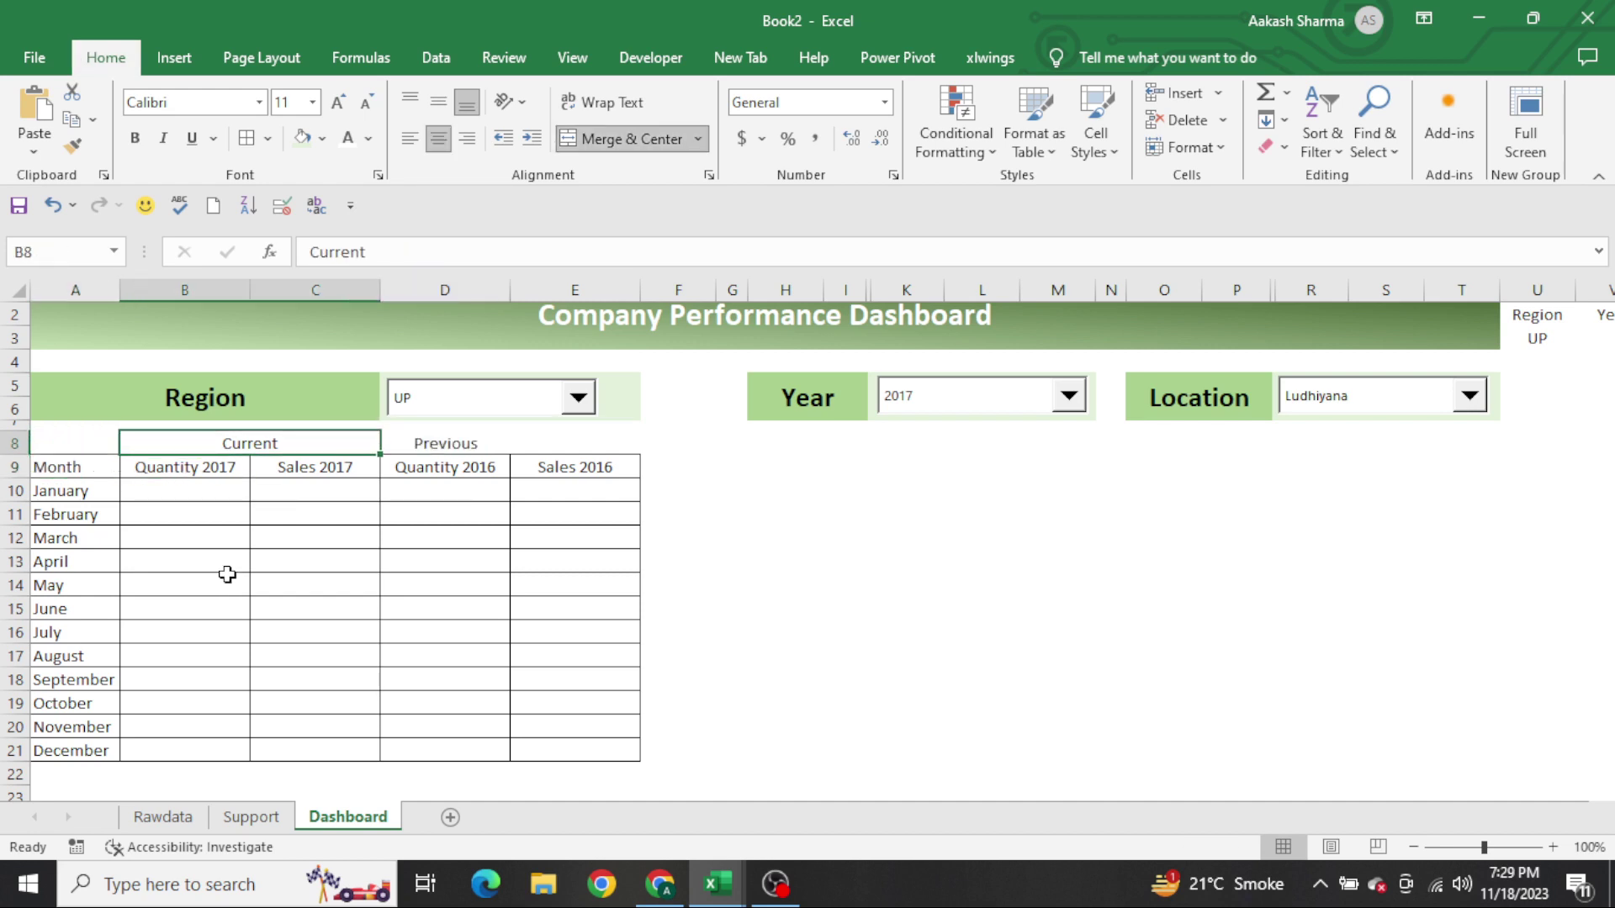
{"action": "key", "text": "alt+h"}
{"action": "key", "text": "b"}
{"action": "key", "text": "t"}
{"action": "key", "text": "Right"}
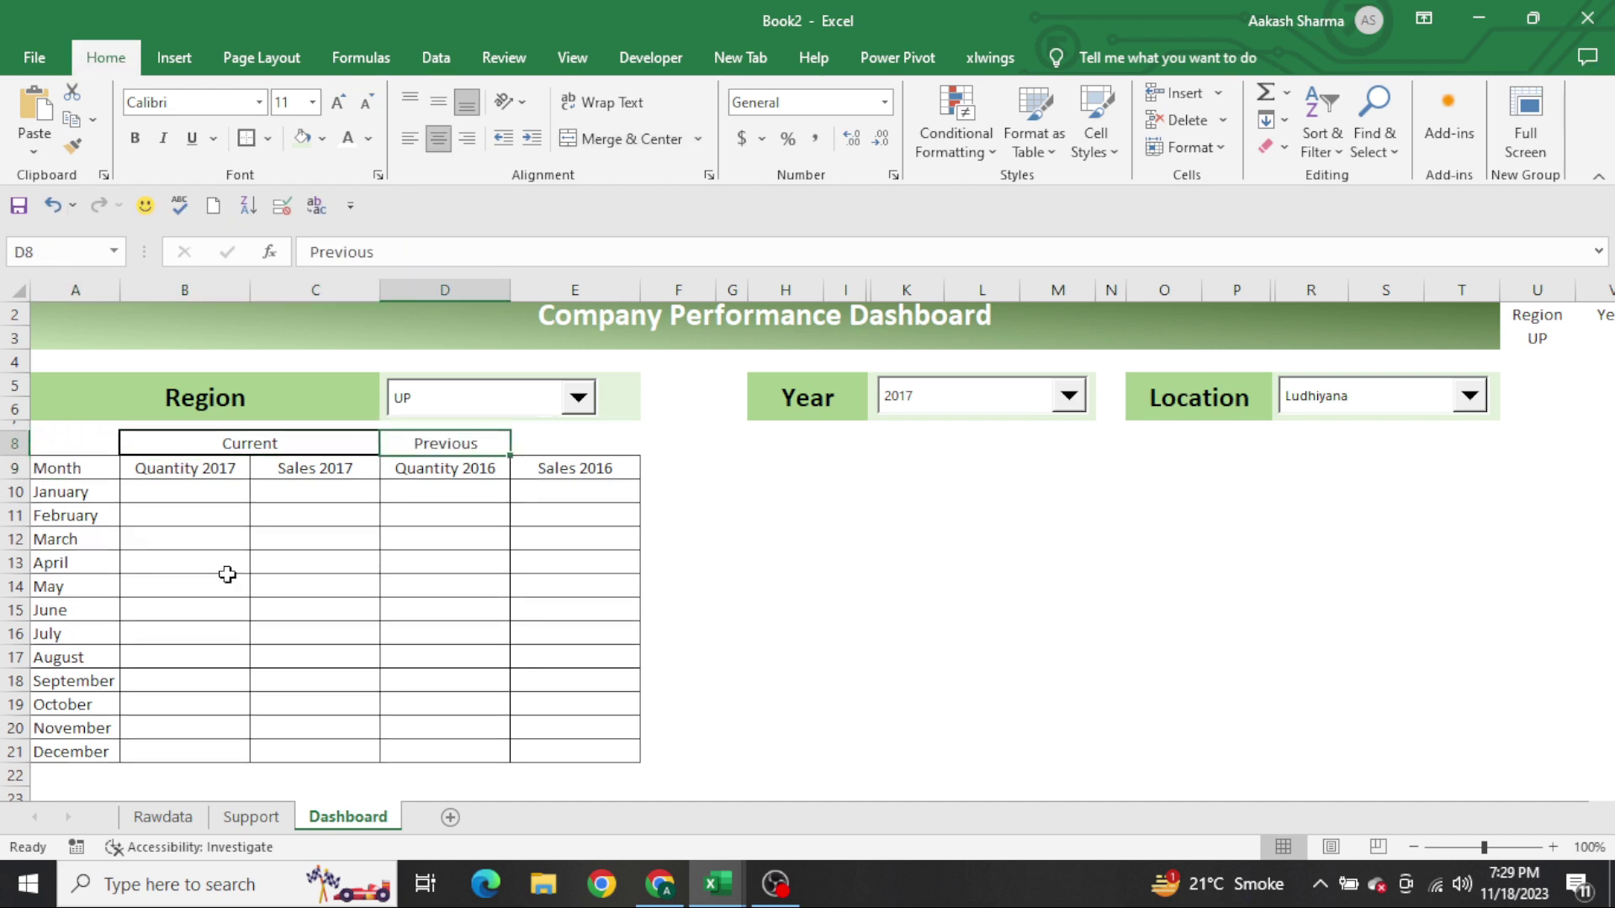
Merge and centre the Previous heading across D8:E8 and give it a thick outside border
{"action": "key", "text": "shift+Right"}
{"action": "key", "text": "alt+h"}
{"action": "key", "text": "m"}
{"action": "key", "text": "c"}
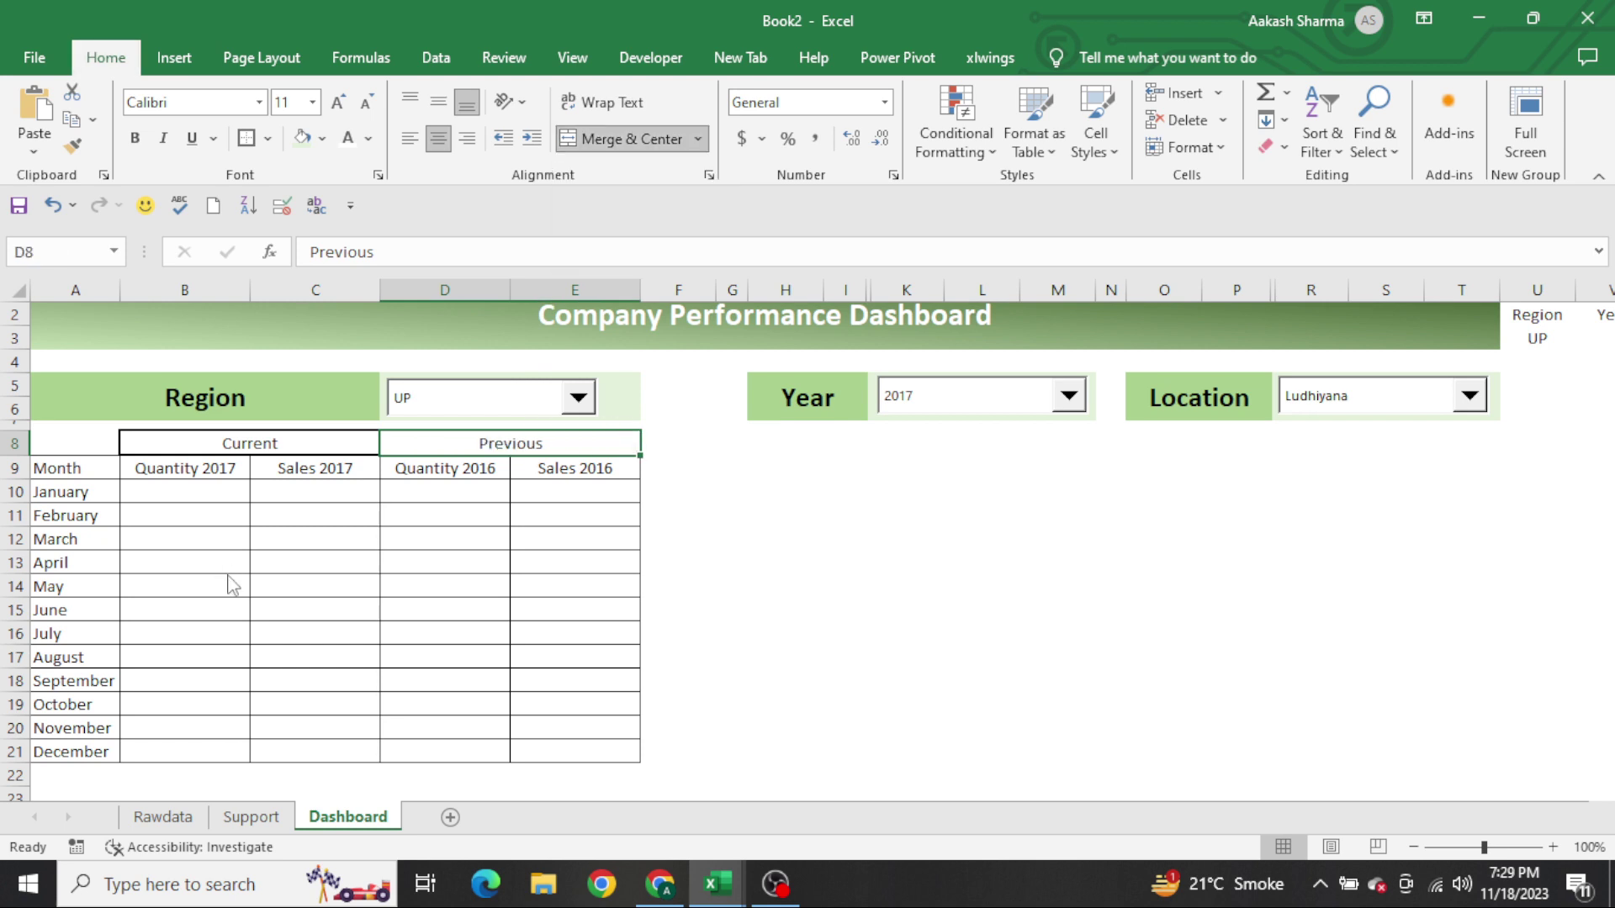
Give the header row A9:E9 a thick outside border and make its text bold
{"action": "key", "text": "Down"}
{"action": "key", "text": "Right"}
{"action": "key", "text": "shift+Home"}
{"action": "key", "text": "alt+h"}
{"action": "key", "text": "b"}
{"action": "key", "text": "t"}
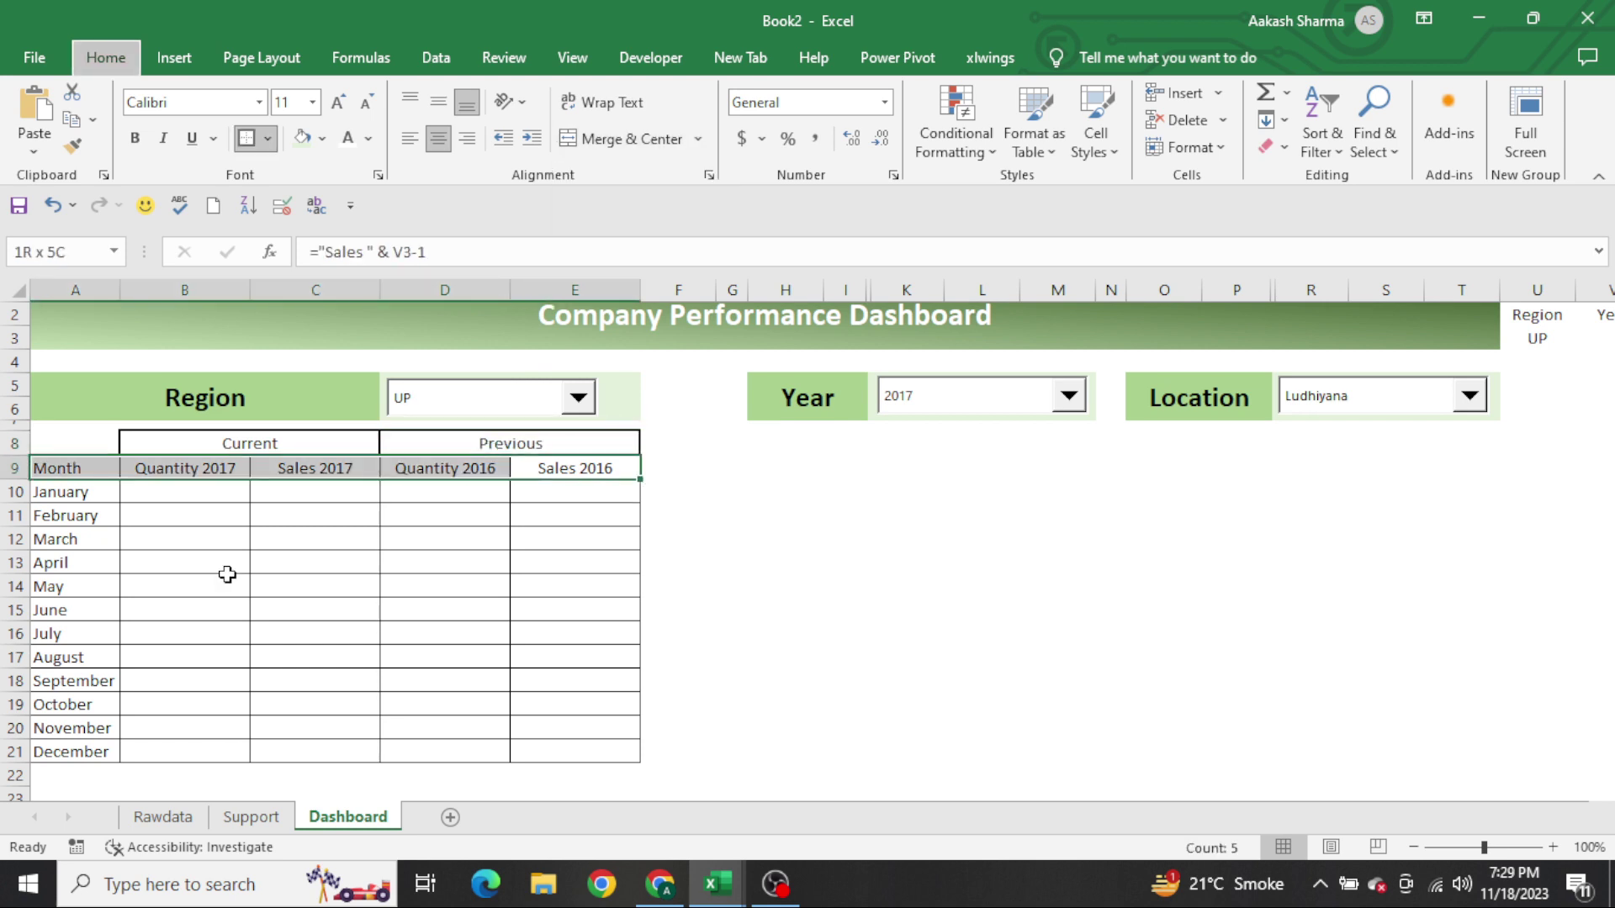
{"action": "key", "text": "ctrl+b"}
Apply a thick outside border around the whole monthly table A9:E21
{"action": "key", "text": "Left"}
{"action": "key", "text": "Home"}
{"action": "key", "text": "ctrl+shift+Down"}
{"action": "key", "text": "ctrl+shift+Right"}
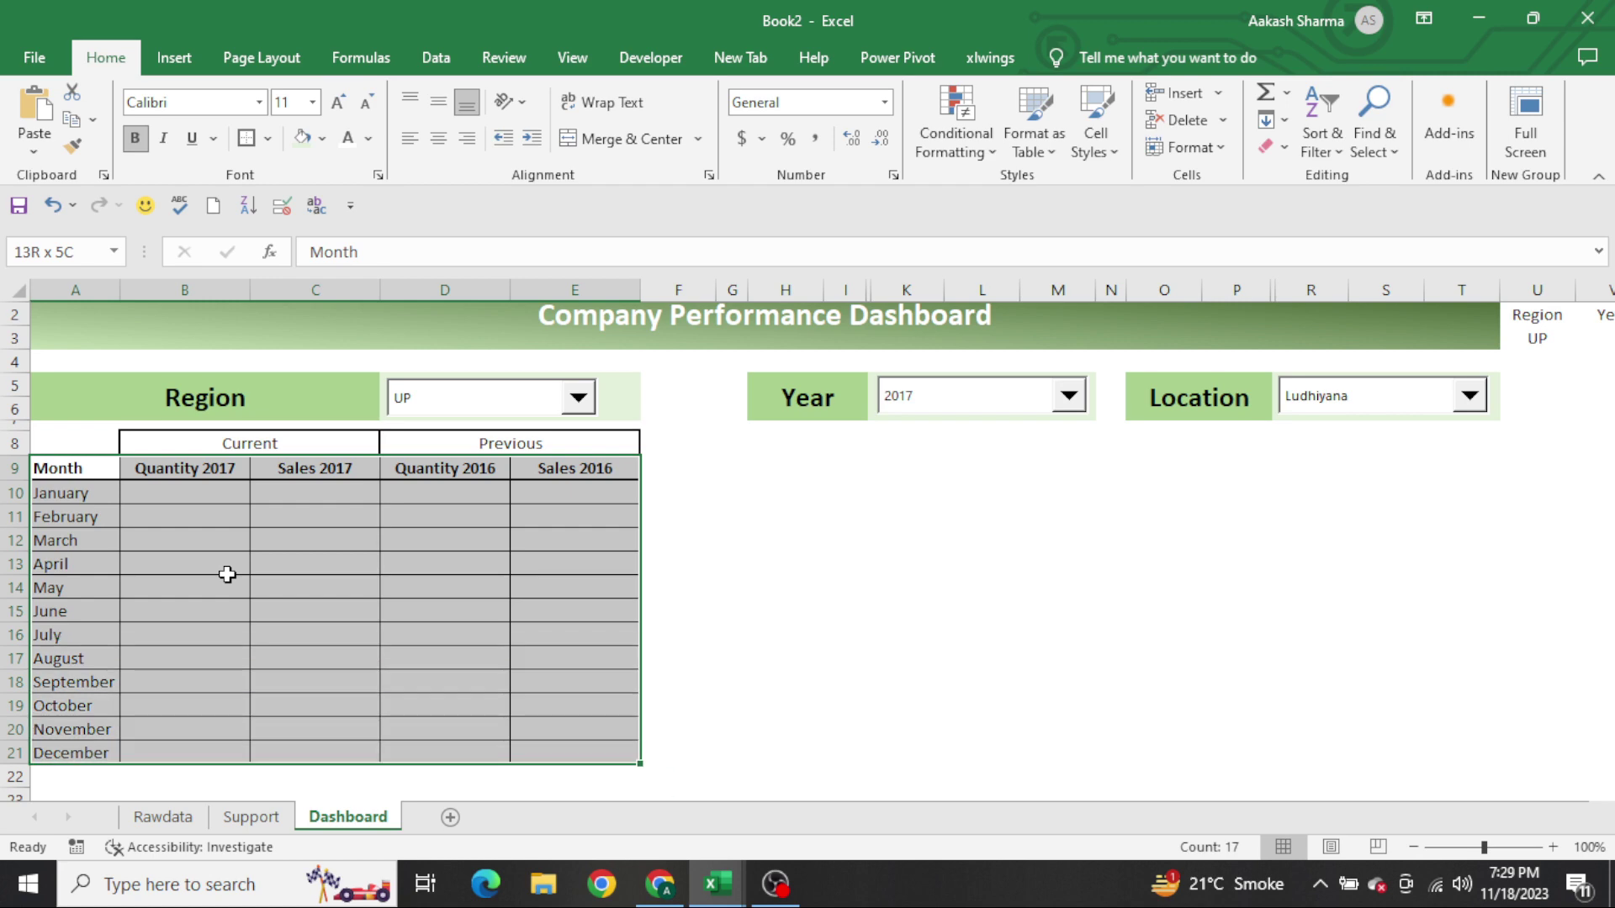
{"action": "key", "text": "alt+h"}
{"action": "key", "text": "b"}
{"action": "key", "text": "a"}
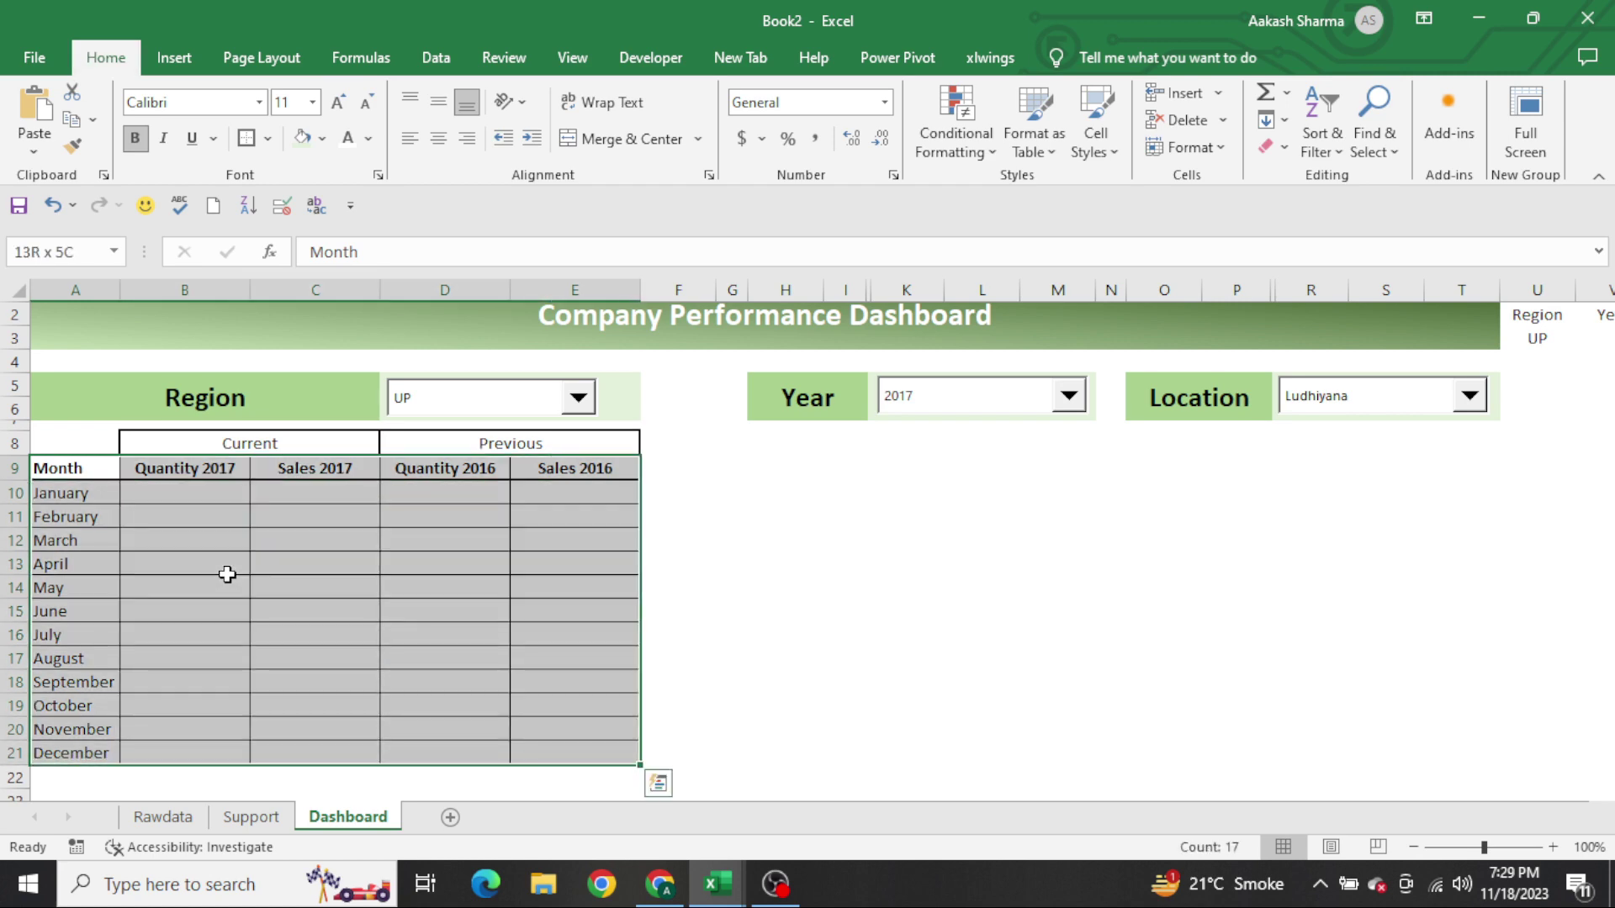
Change the inner horizontal and vertical borders of A9:E21 to a fine dotted light grey line
{"action": "key", "text": "ctrl+1"}
{"action": "left_click", "coordinate": [593, 178]}
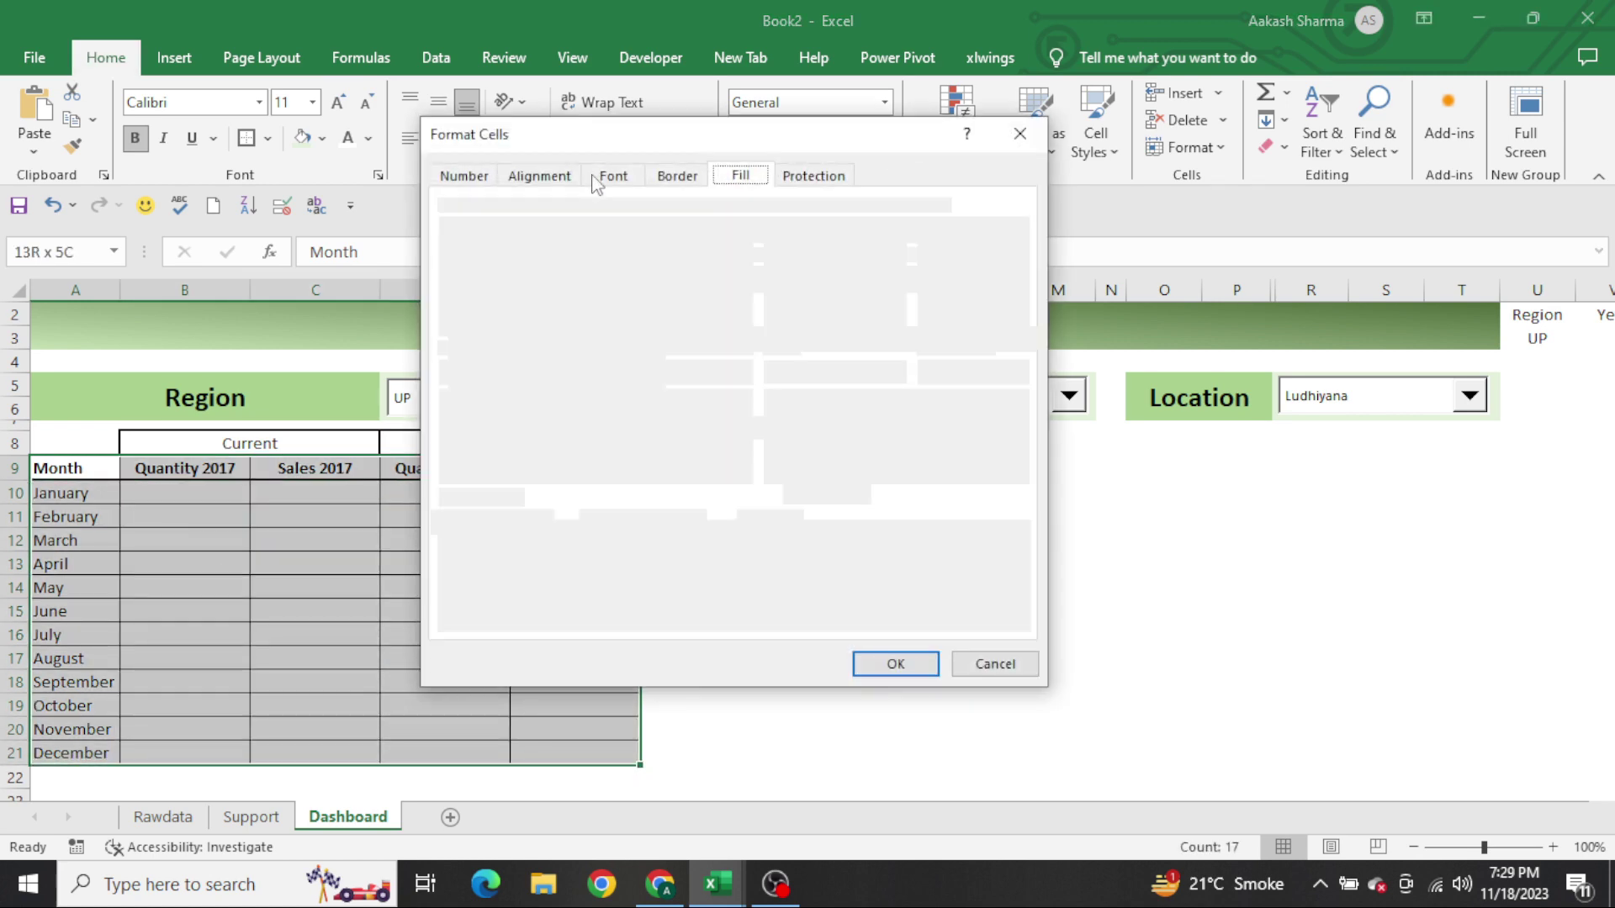
{"action": "left_click", "coordinate": [687, 181]}
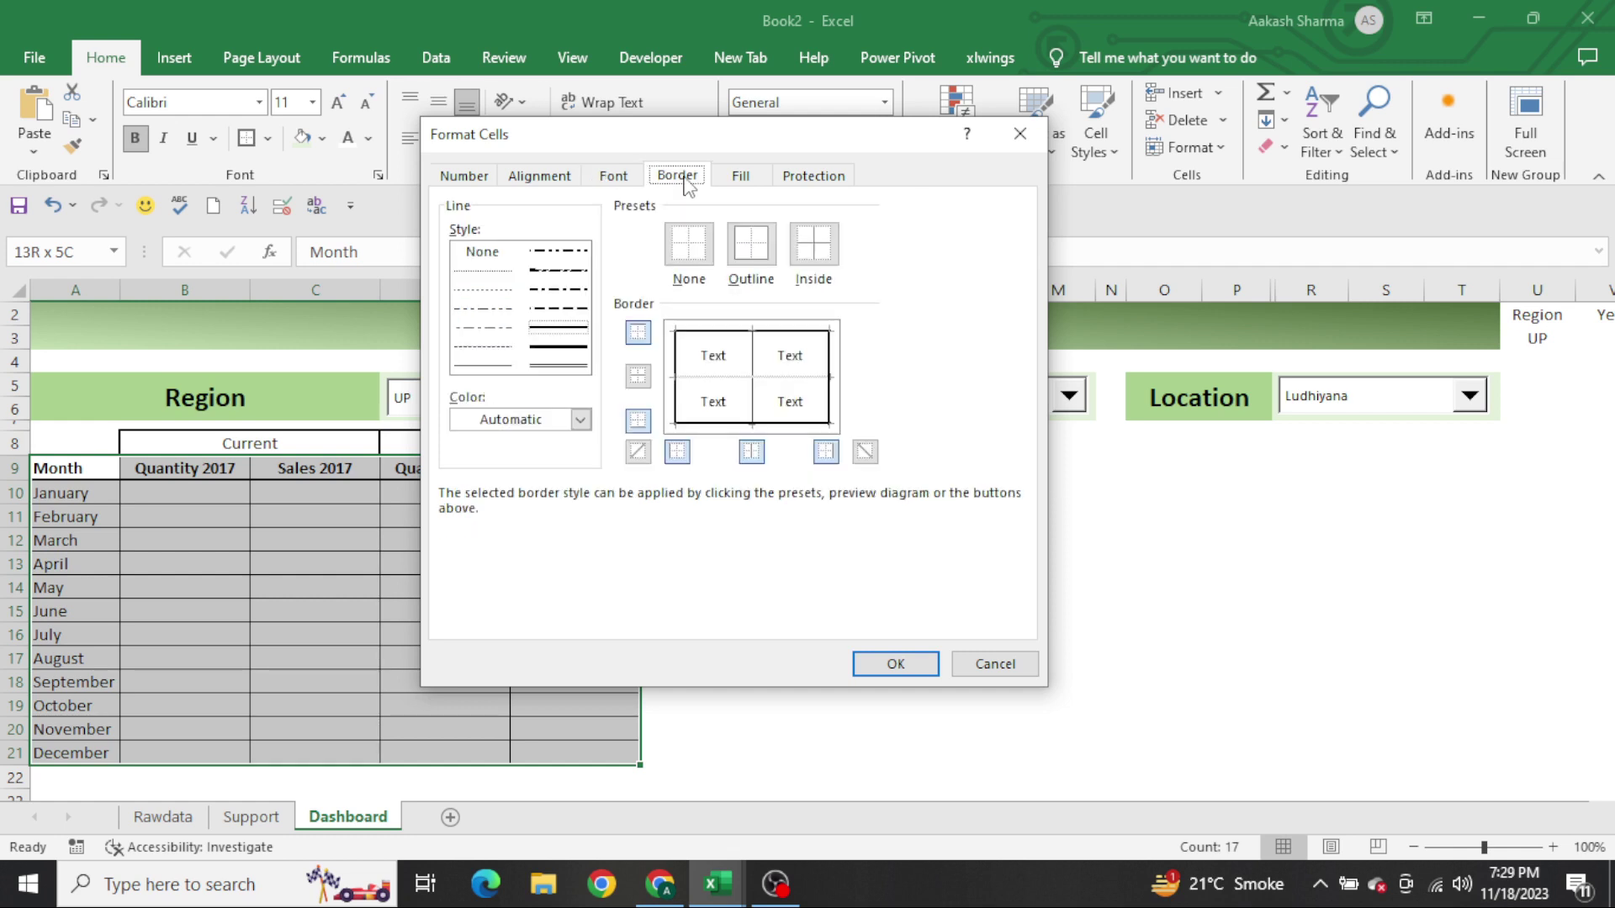
{"action": "left_click", "coordinate": [493, 290]}
{"action": "left_click", "coordinate": [478, 272]}
{"action": "left_click", "coordinate": [580, 419]}
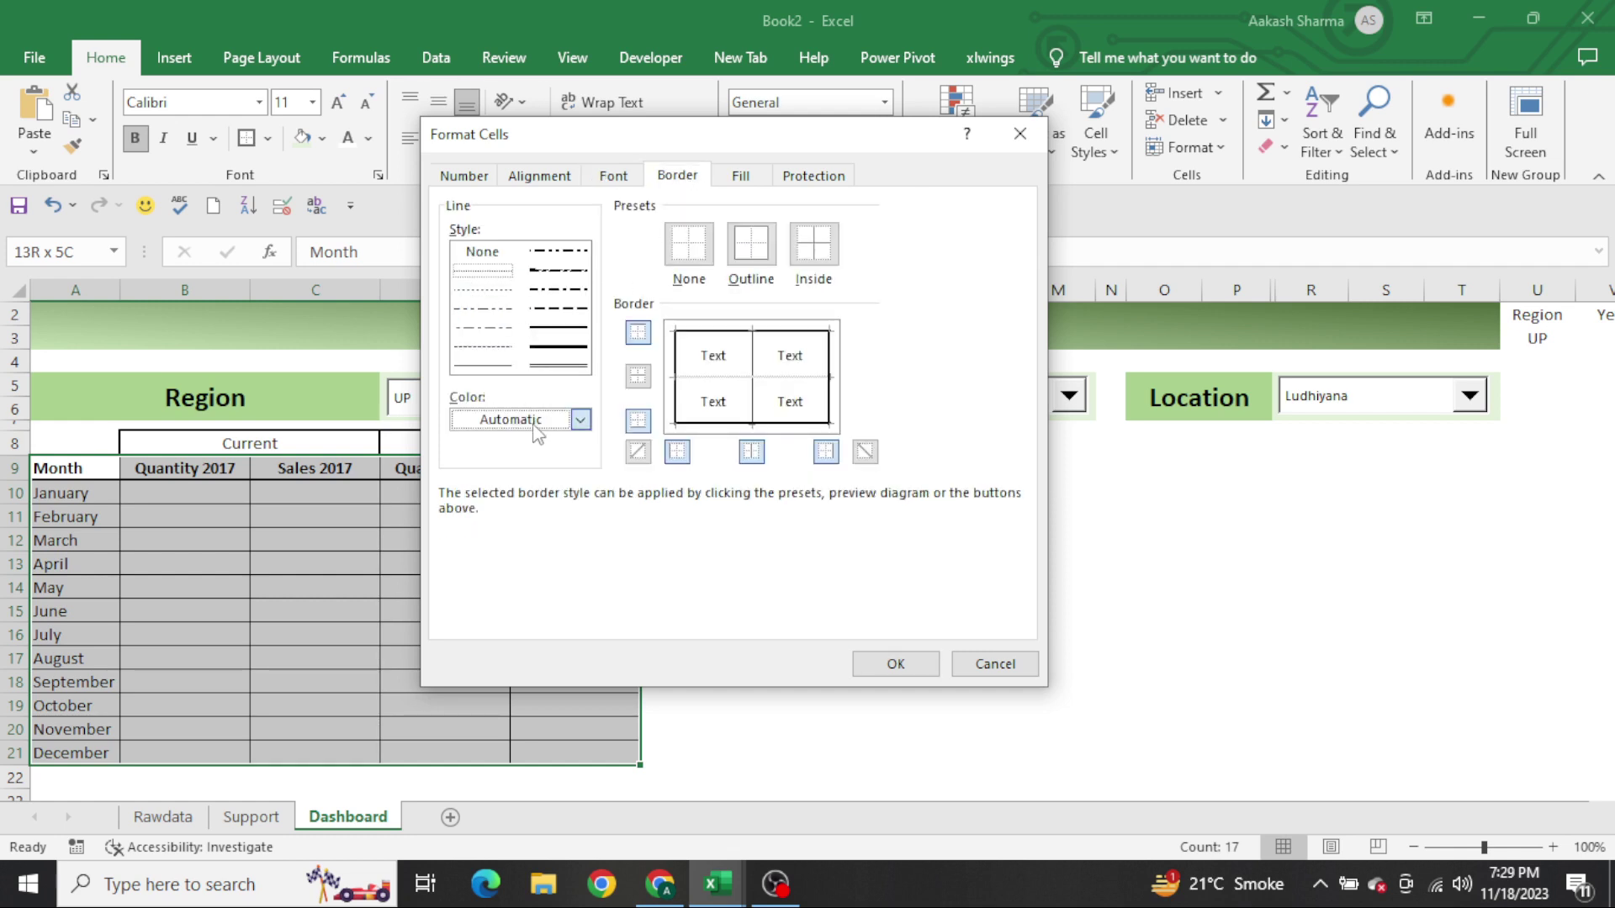
{"action": "left_click", "coordinate": [461, 554]}
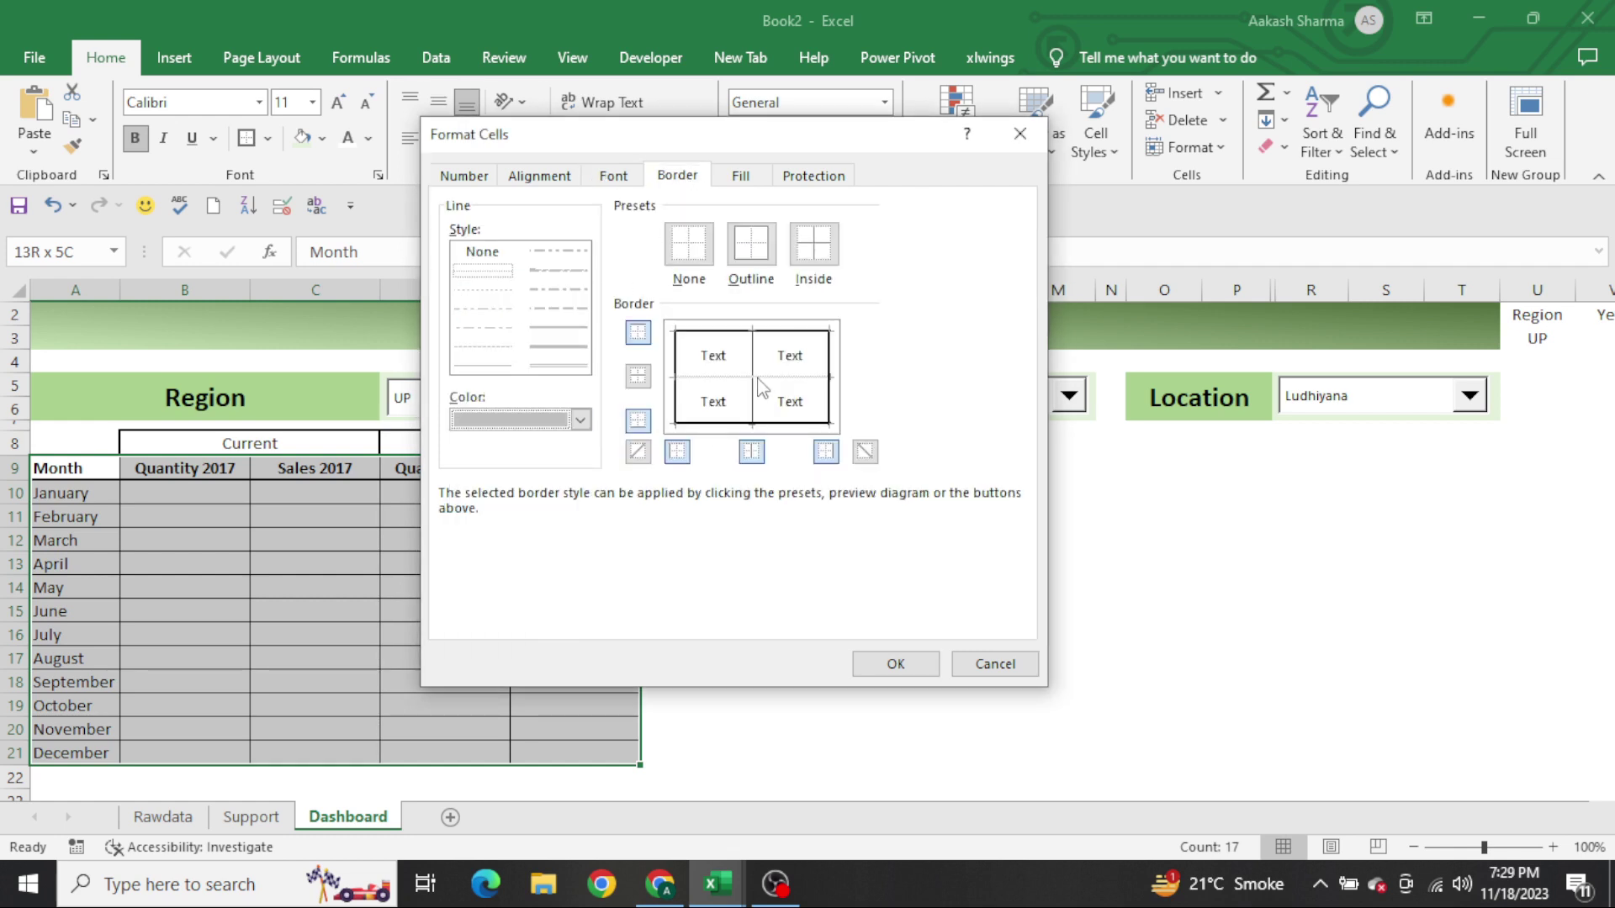
{"action": "left_click", "coordinate": [738, 378]}
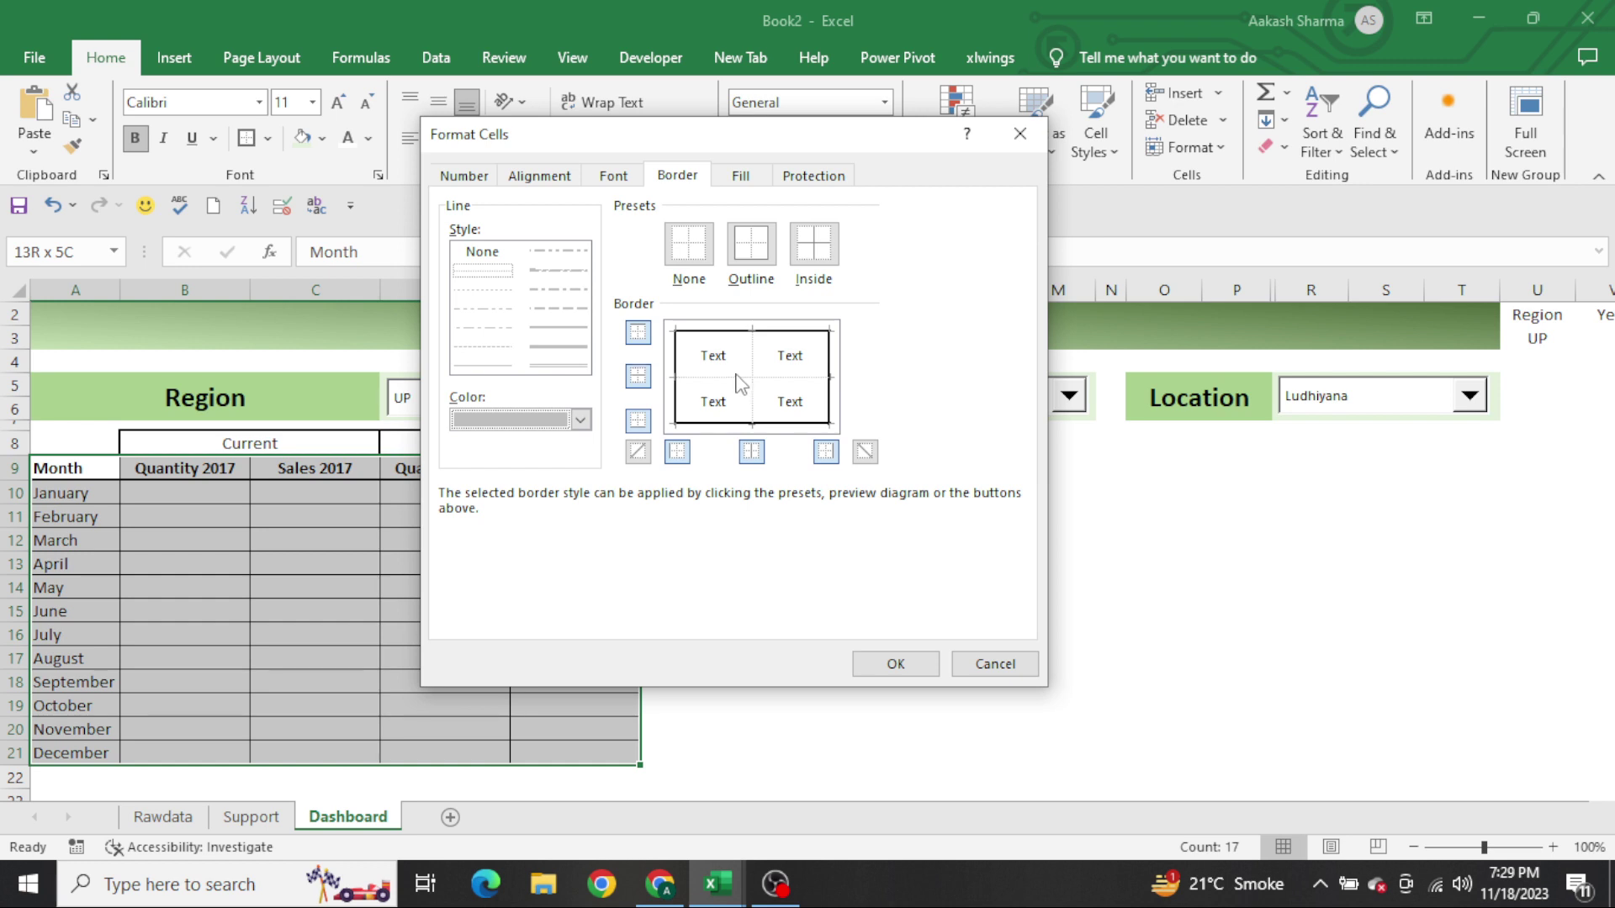
{"action": "left_click", "coordinate": [896, 663]}
{"action": "left_click", "coordinate": [900, 663]}
Fill the table's header row A9:E9 with light green
{"action": "key", "text": "ctrl+Left"}
{"action": "key", "text": "ctrl+Up"}
{"action": "key", "text": "Down"}
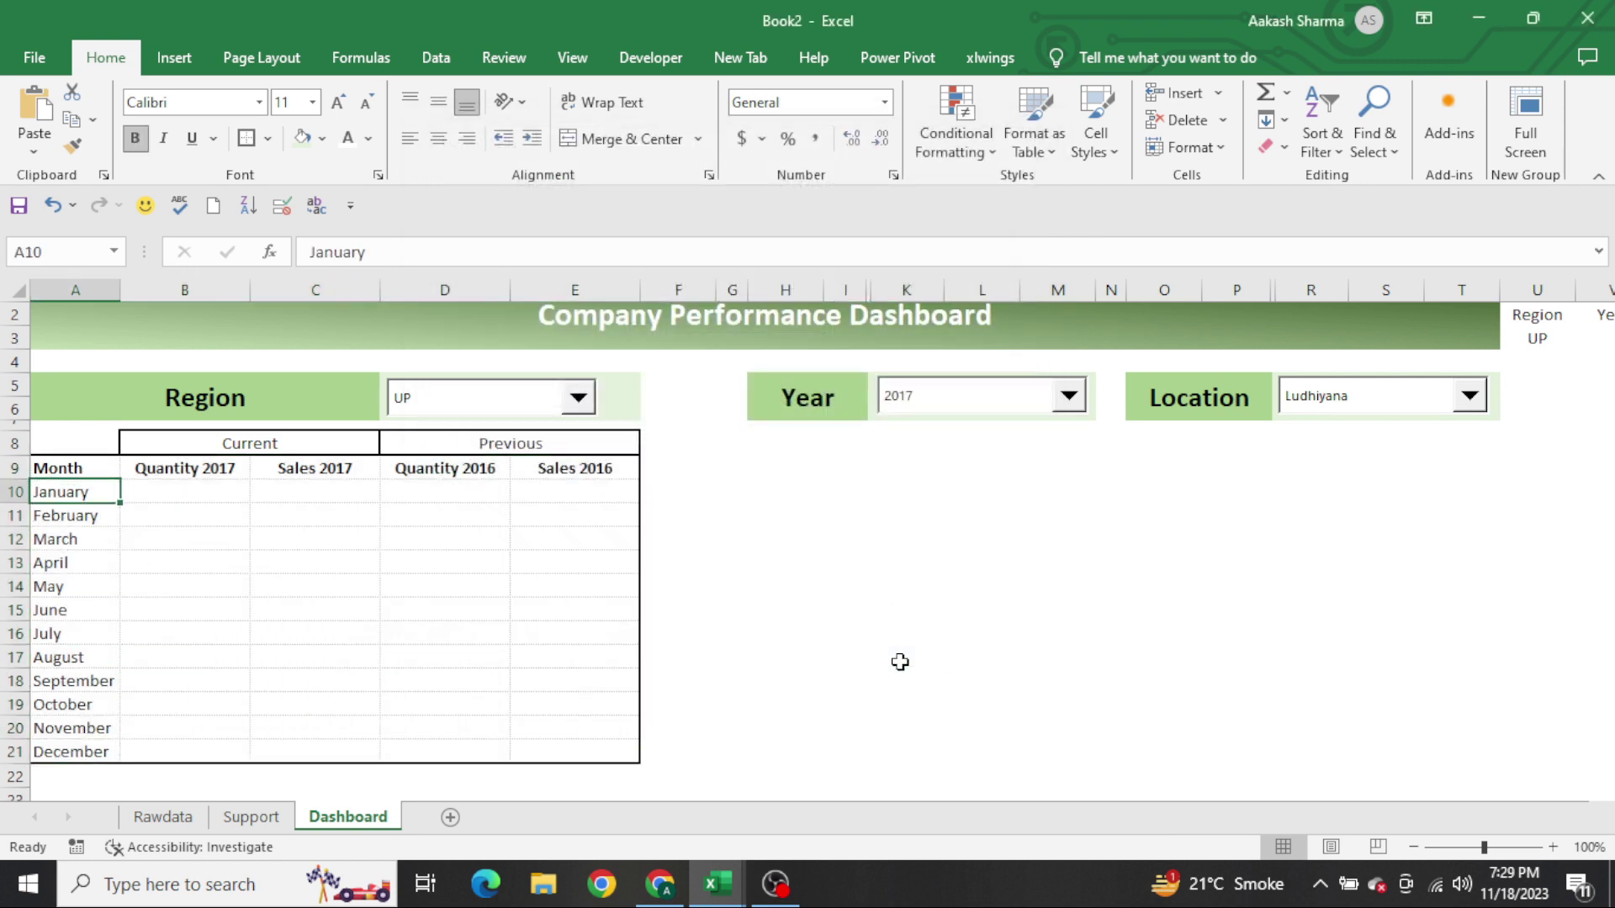
{"action": "key", "text": "Up"}
{"action": "key", "text": "Right"}
{"action": "key", "text": "Right"}
{"action": "key", "text": "Right"}
{"action": "key", "text": "Right"}
{"action": "key", "text": "Left"}
{"action": "key", "text": "ctrl+Left"}
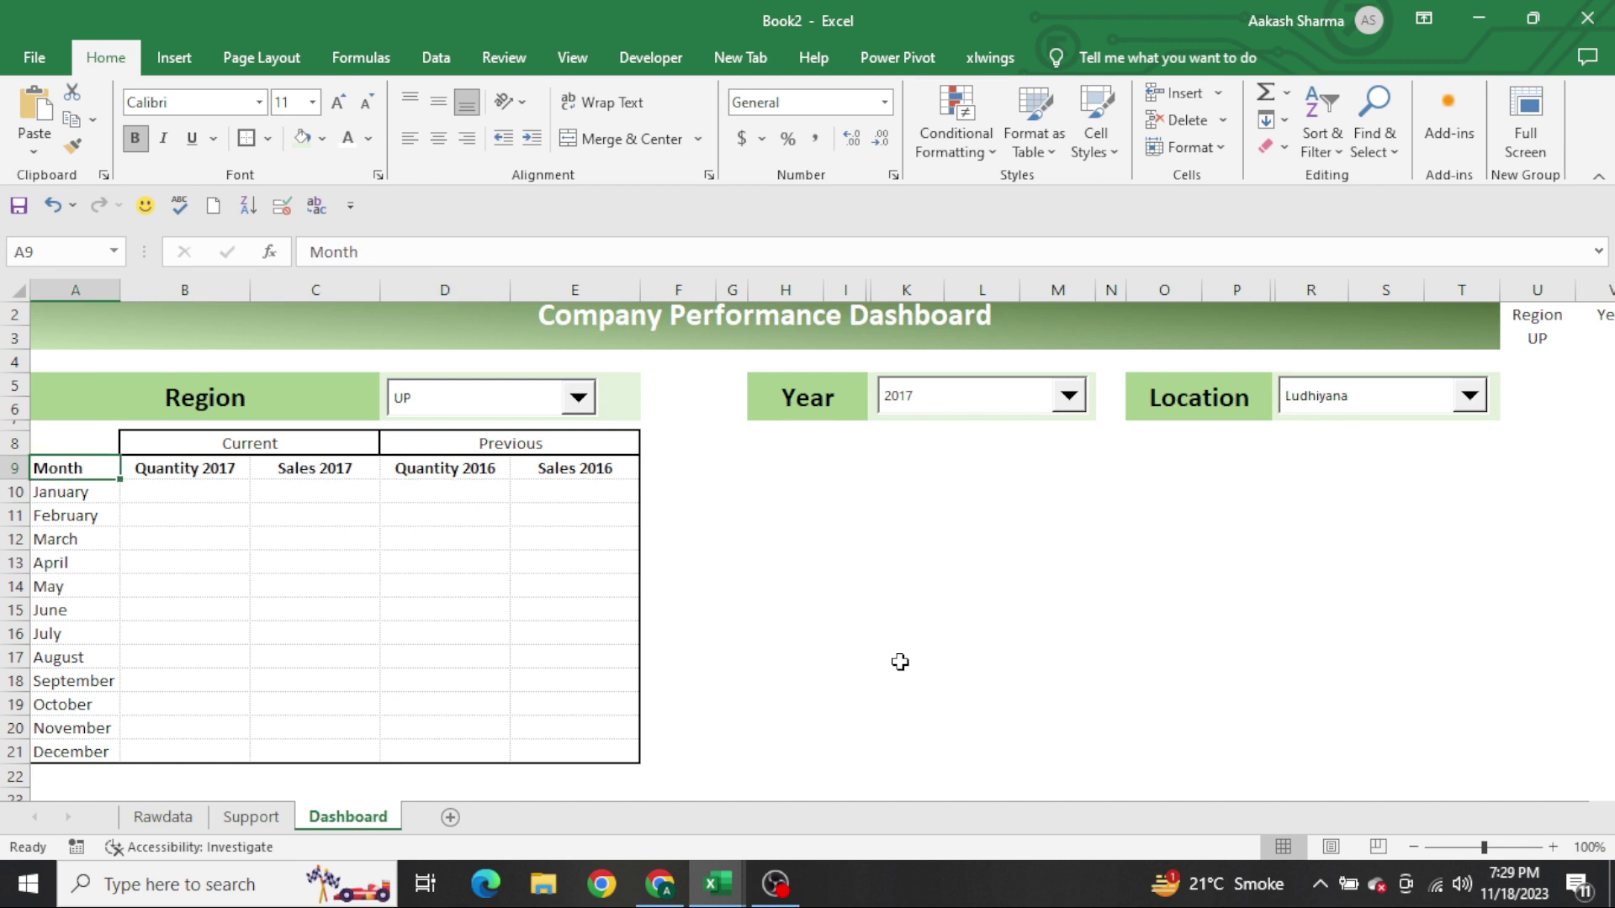
{"action": "key", "text": "ctrl+shift+Right"}
{"action": "key", "text": "alt"}
{"action": "key", "text": "h"}
{"action": "key", "text": "h"}
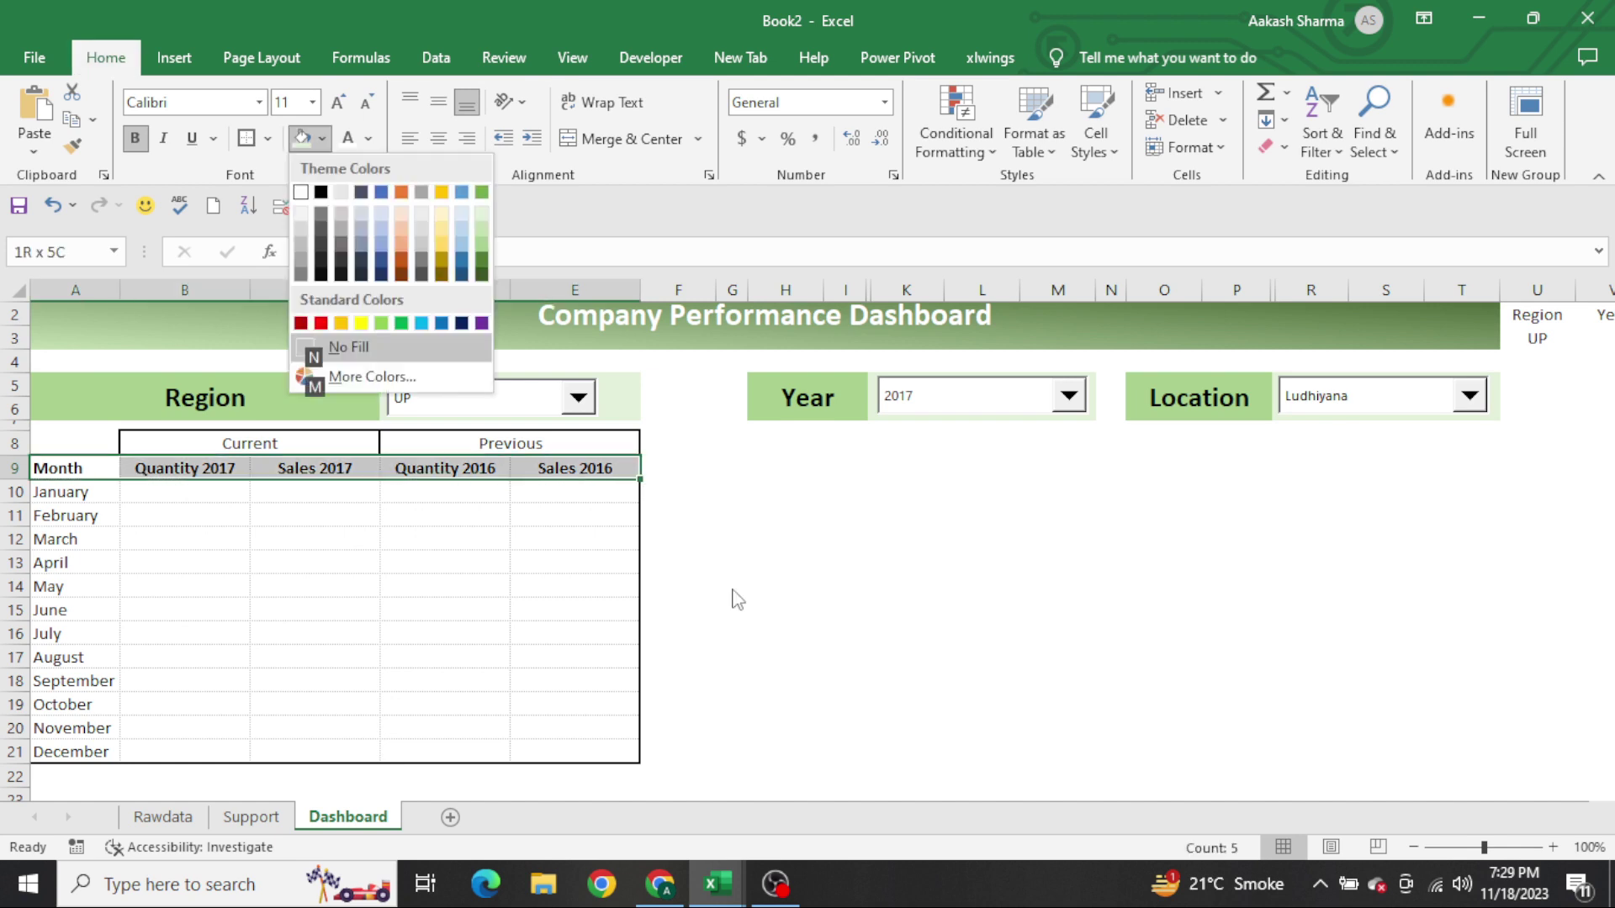
{"action": "left_click", "coordinate": [481, 229]}
Fill the Current heading with light gold
{"action": "key", "text": "Up"}
{"action": "key", "text": "Right"}
{"action": "key", "text": "alt"}
{"action": "key", "text": "h"}
{"action": "key", "text": "h"}
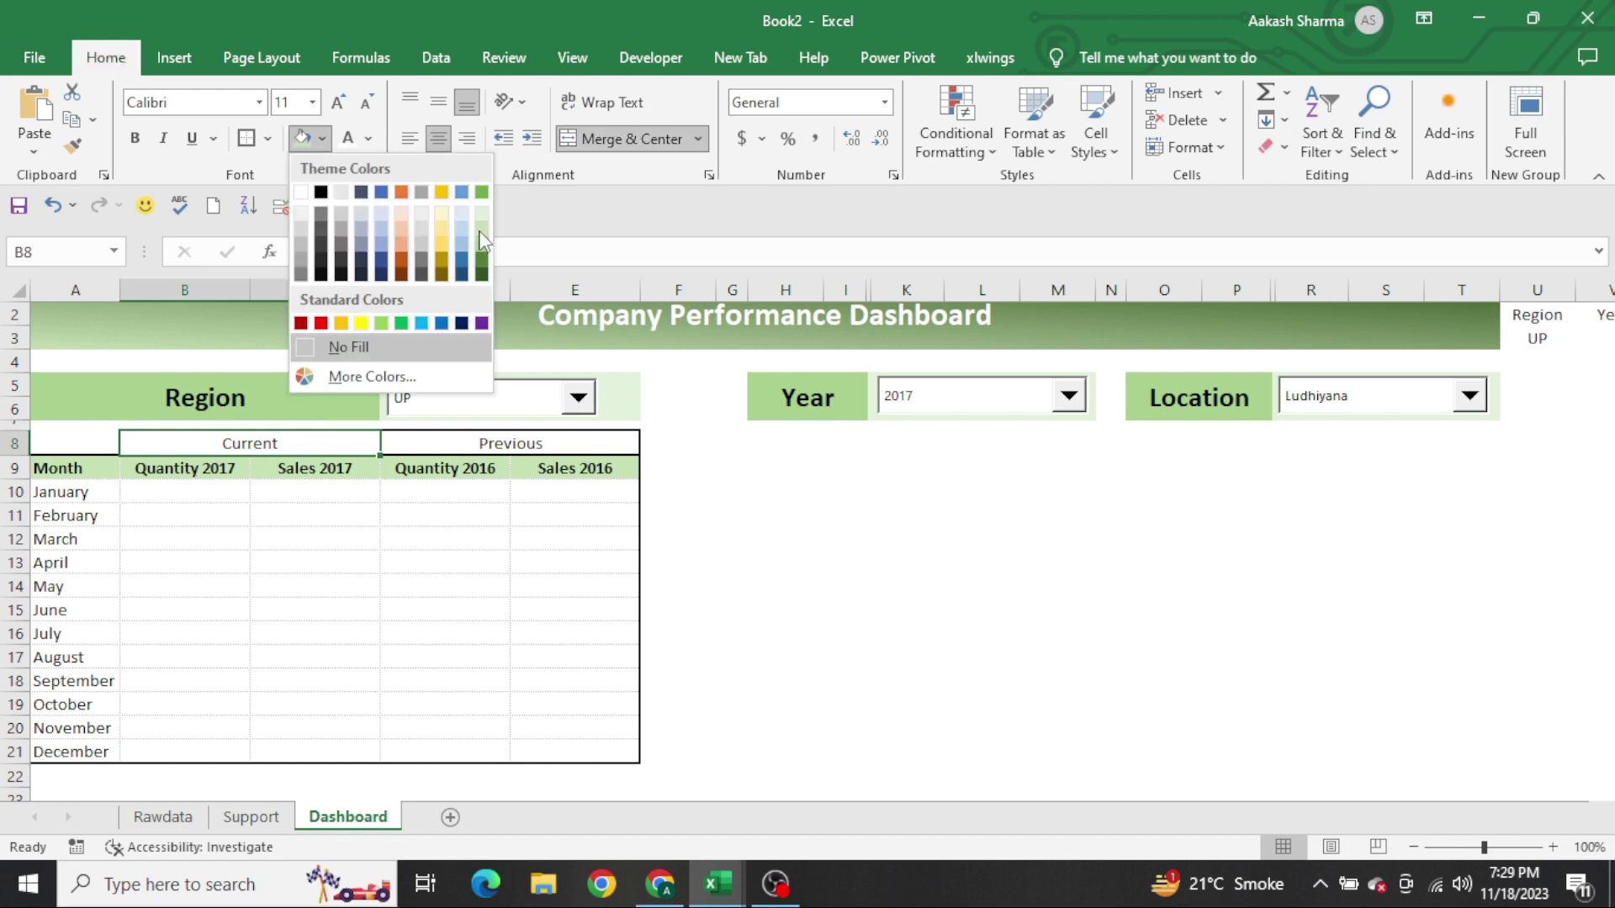
{"action": "left_click", "coordinate": [446, 229]}
Fill the Previous heading with light orange and make both the Current and Previous headings bold
{"action": "key", "text": "Right"}
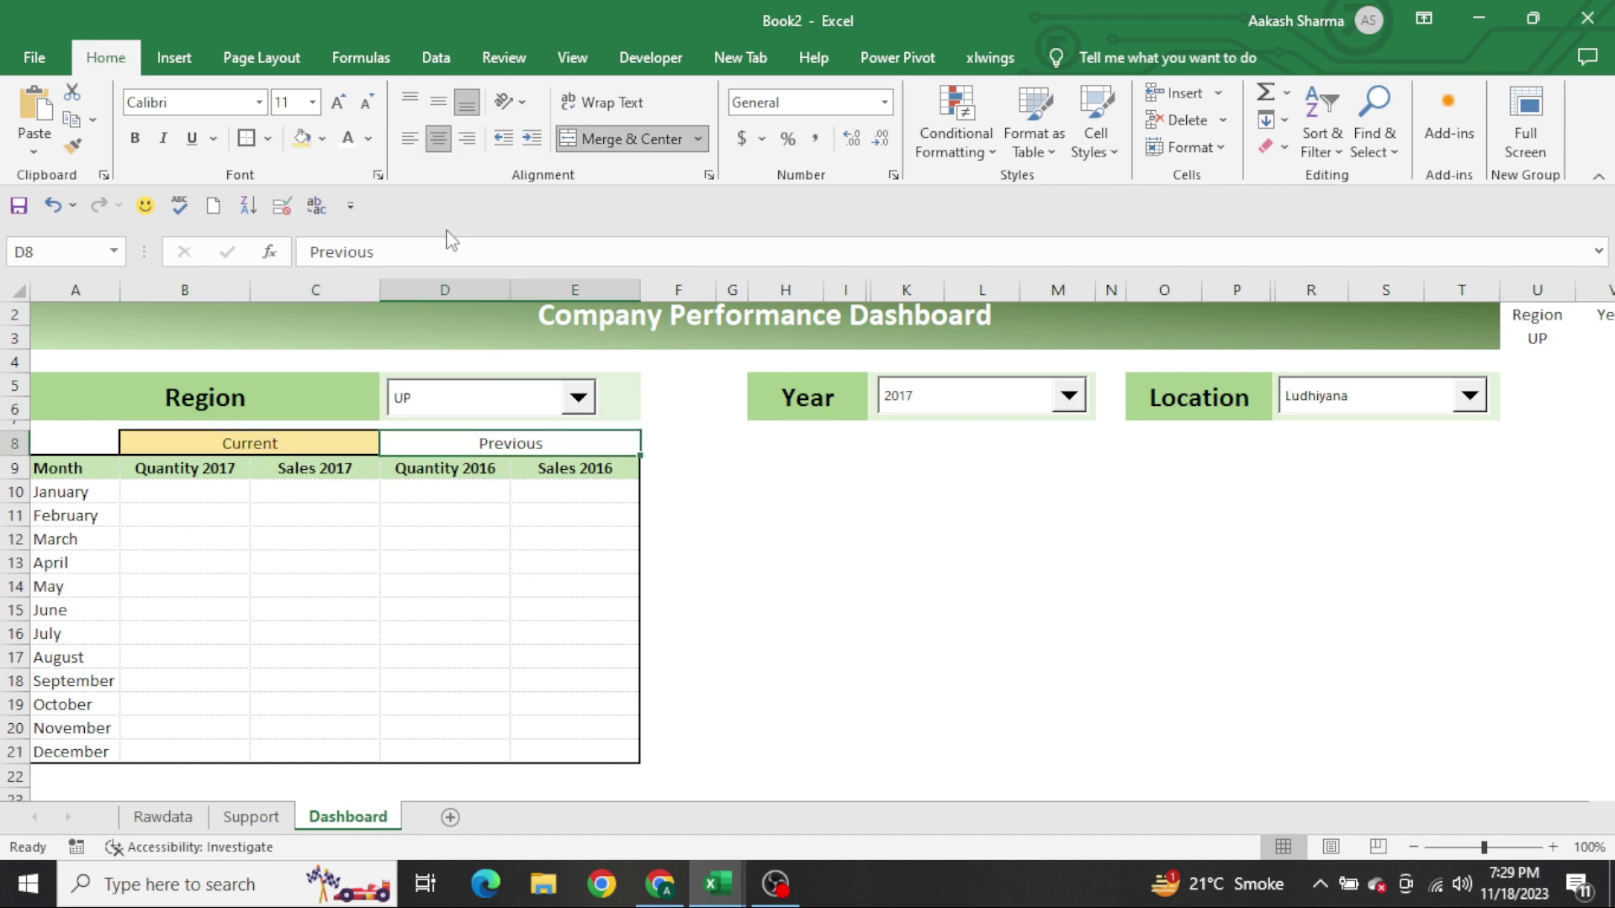
{"action": "key", "text": "alt"}
{"action": "key", "text": "h"}
{"action": "key", "text": "h"}
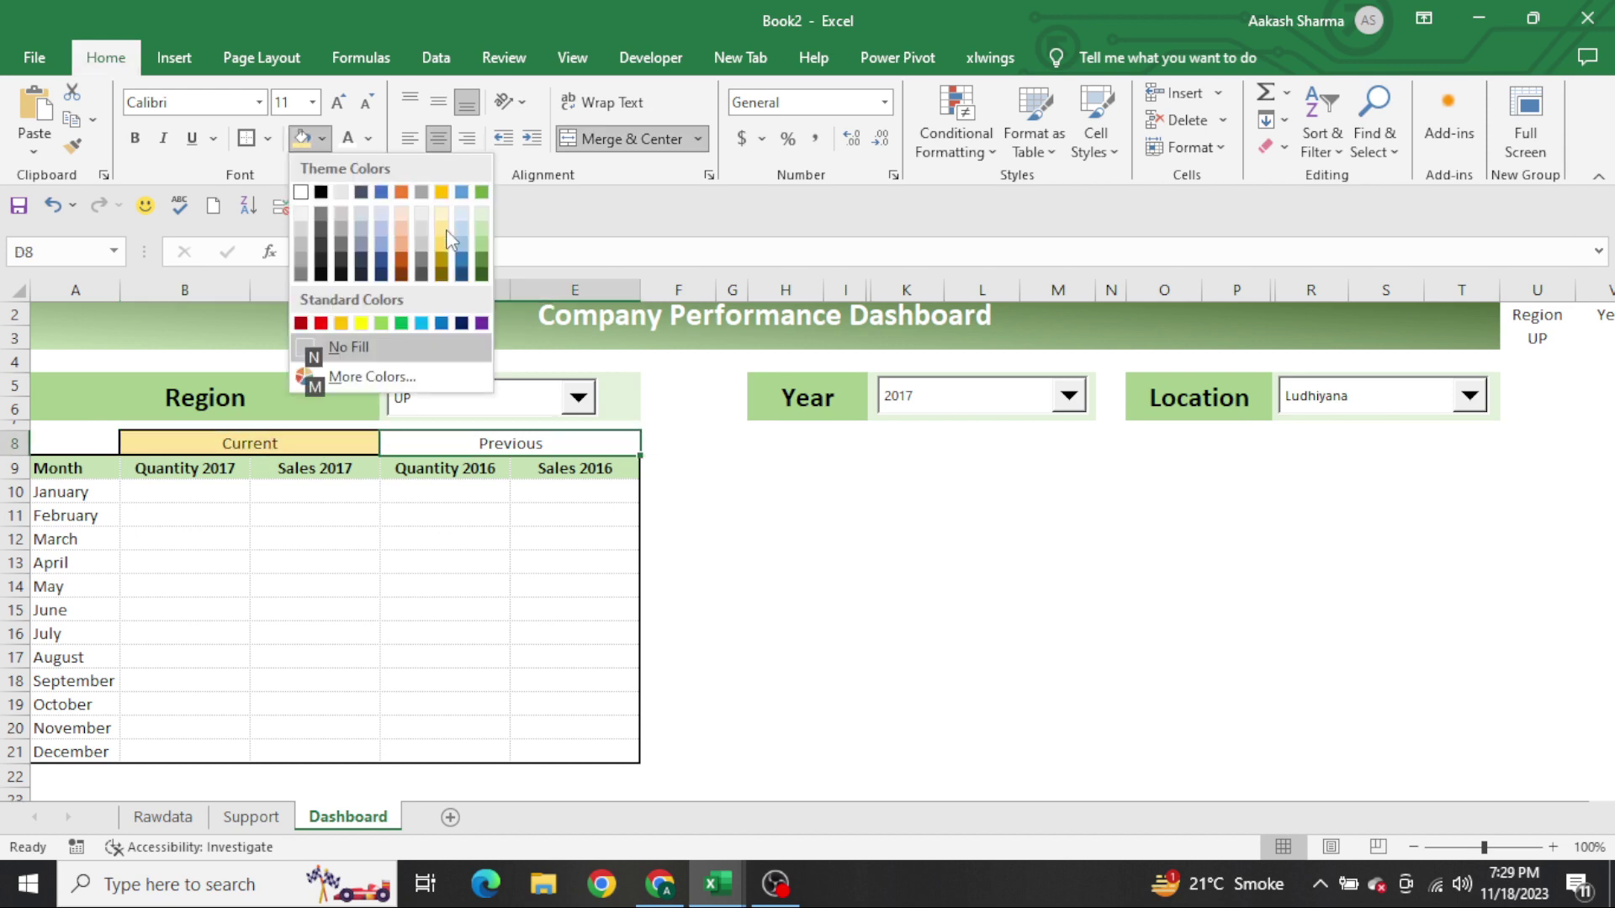
{"action": "left_click", "coordinate": [402, 229]}
{"action": "key", "text": "Left"}
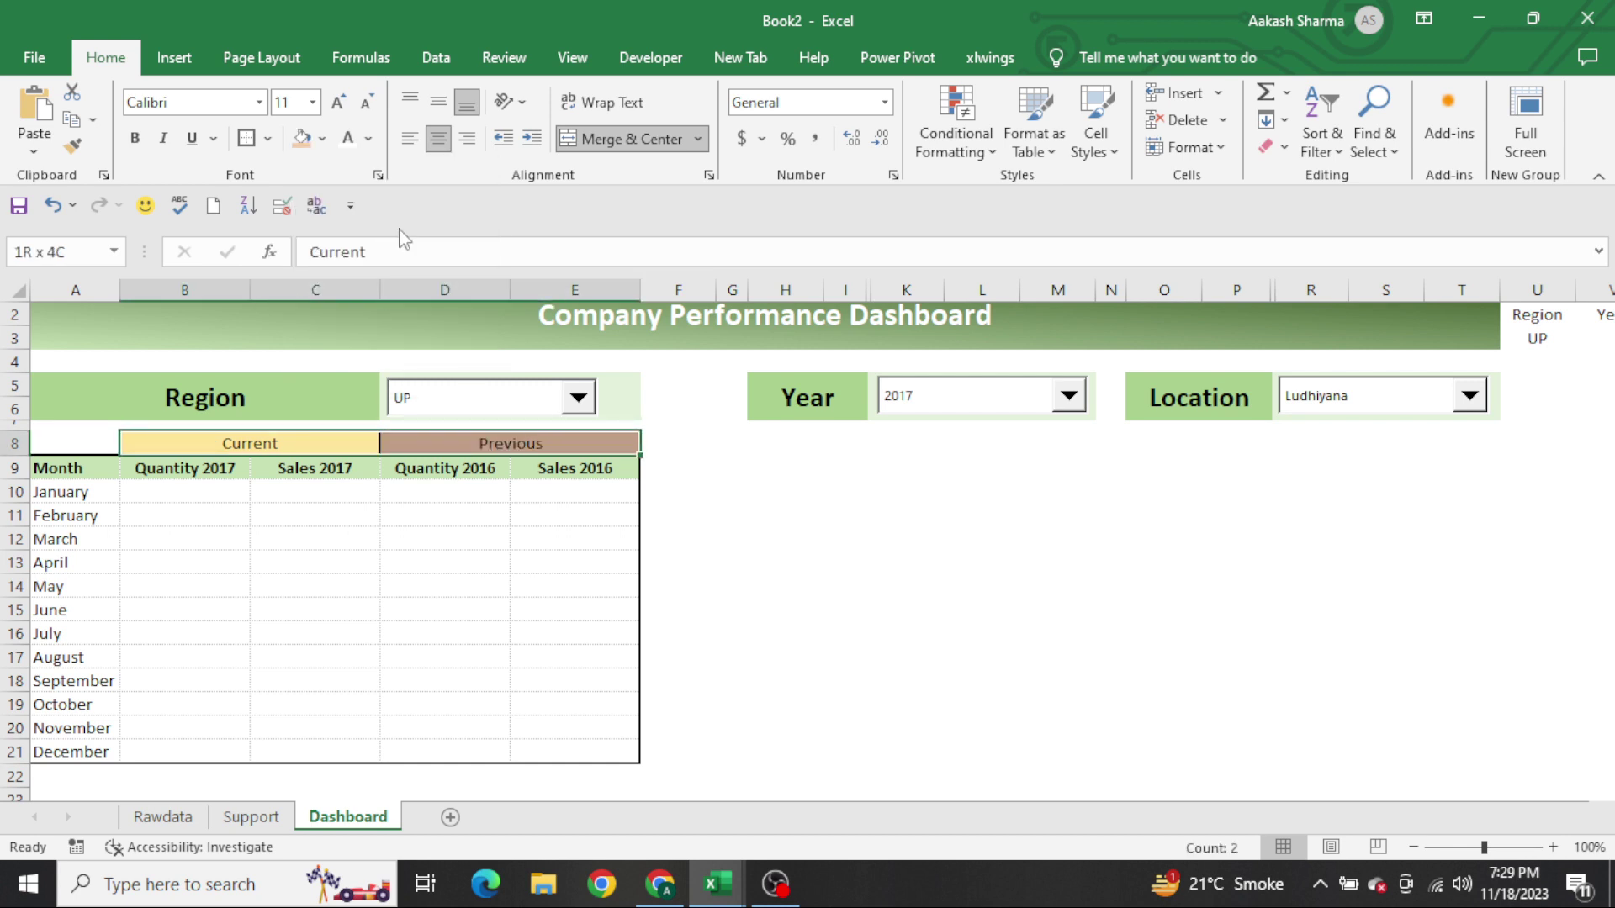
{"action": "key", "text": "Left"}
Narrow column F to a thin spacer between the monthly table and the Year section
{"action": "key", "text": "Up"}
{"action": "key", "text": "Up"}
{"action": "key", "text": "Up"}
{"action": "key", "text": "Down"}
{"action": "key", "text": "Down"}
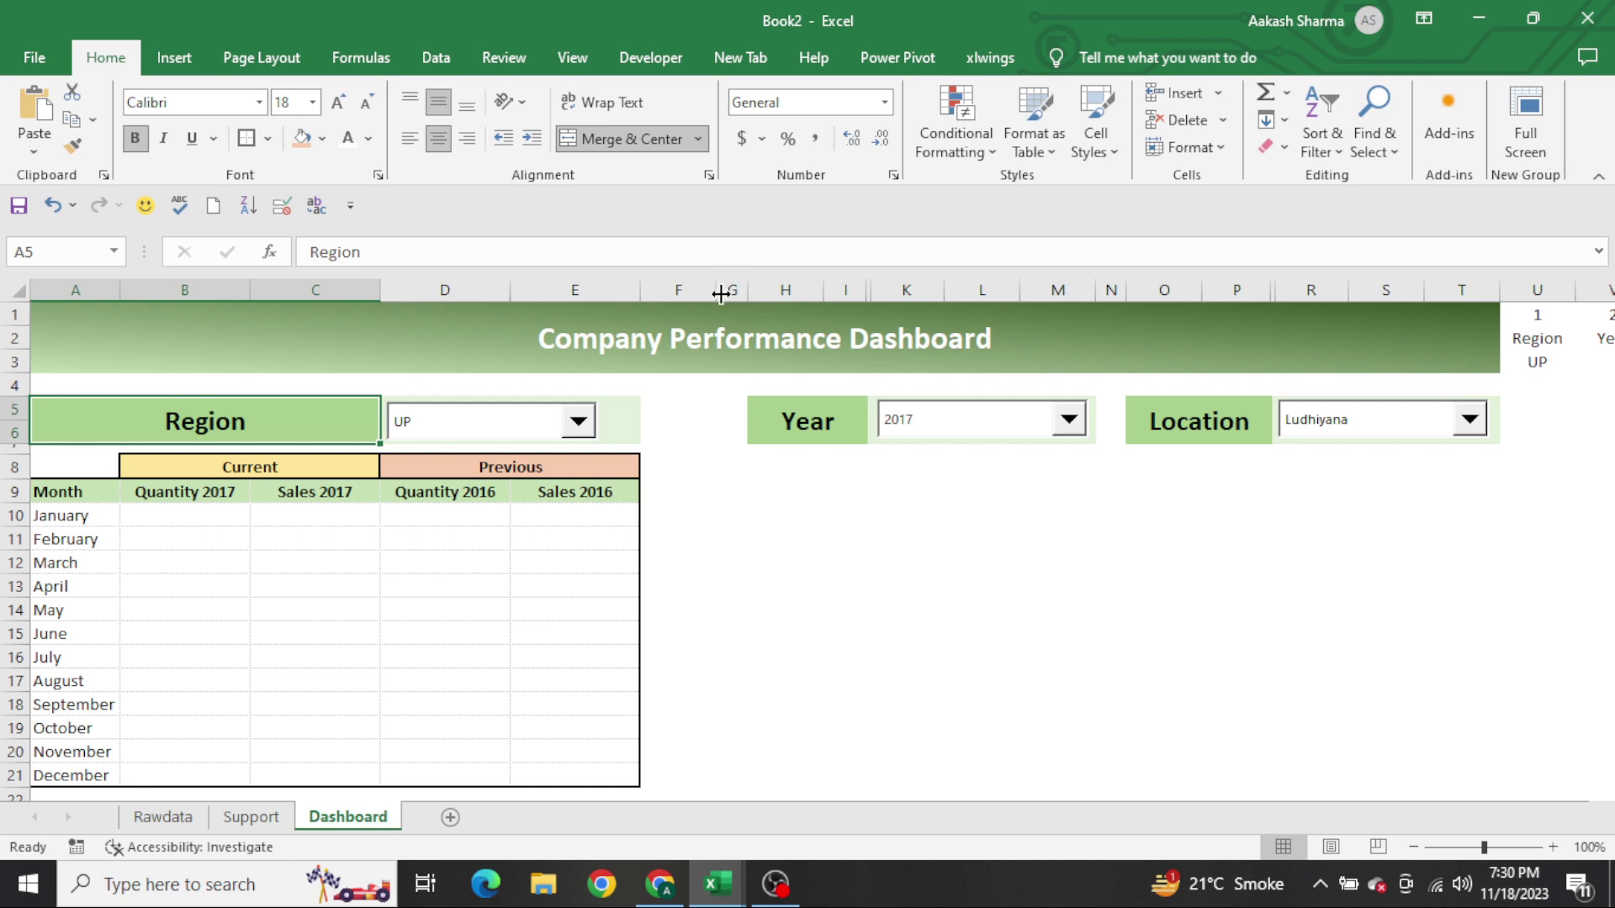
{"action": "left_click_drag", "start_coordinate": [721, 294], "coordinate": [663, 293]}
{"action": "left_click", "coordinate": [775, 505]}
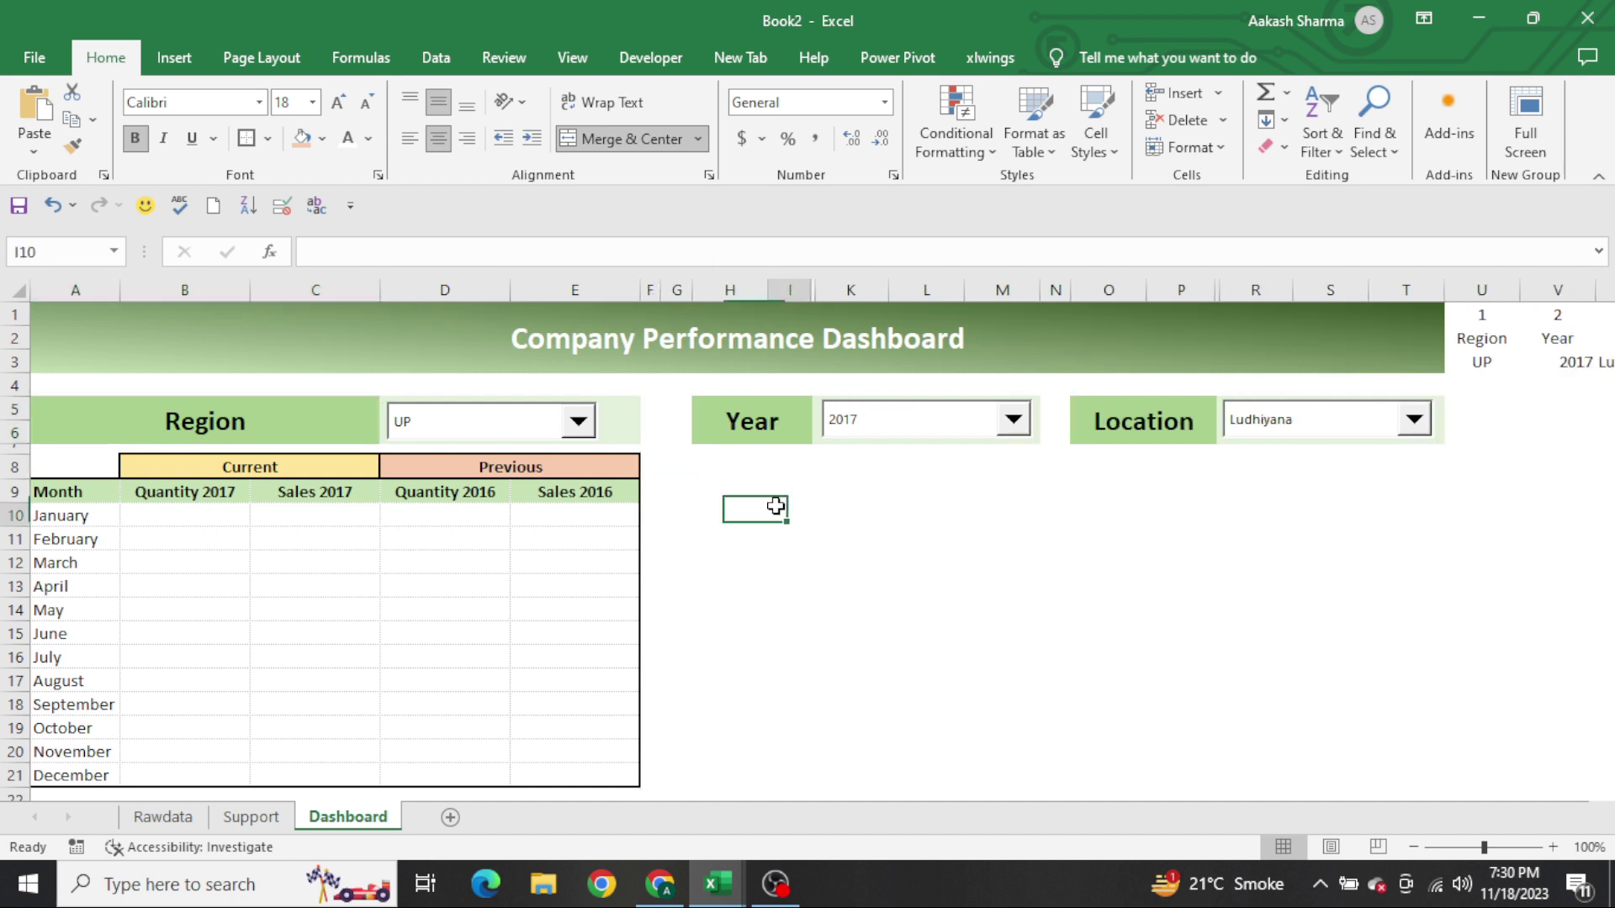
Set the dashboard's Year selector to 2018
{"action": "key", "text": "ctrl+Left"}
{"action": "key", "text": "Right"}
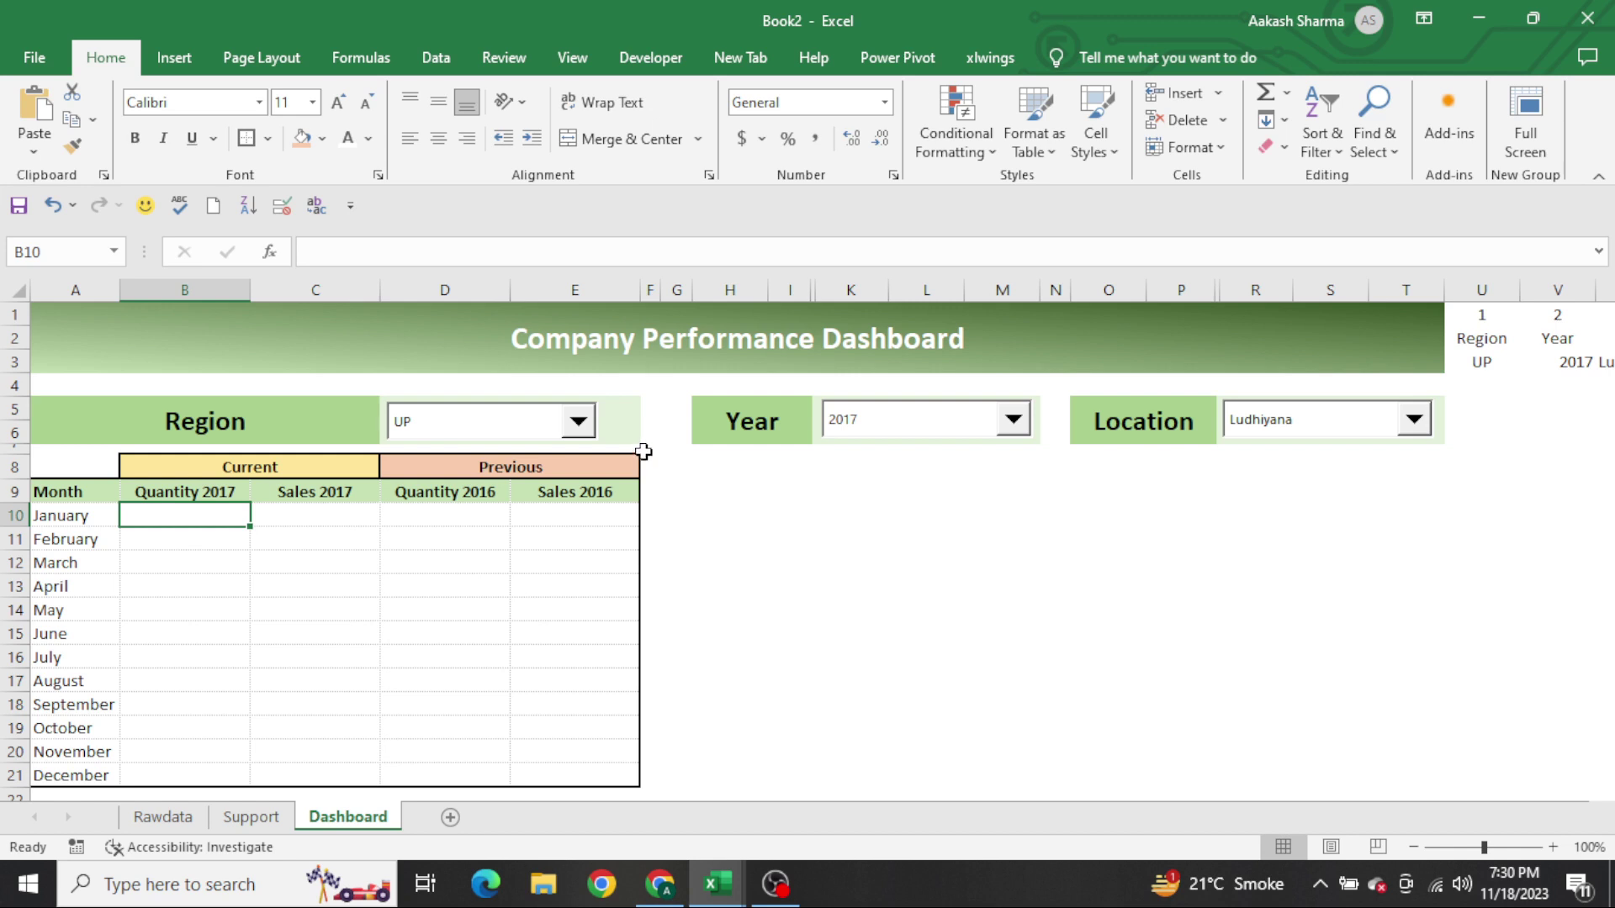
{"action": "left_click", "coordinate": [899, 431]}
{"action": "left_click", "coordinate": [888, 462]}
{"action": "left_click", "coordinate": [678, 491]}
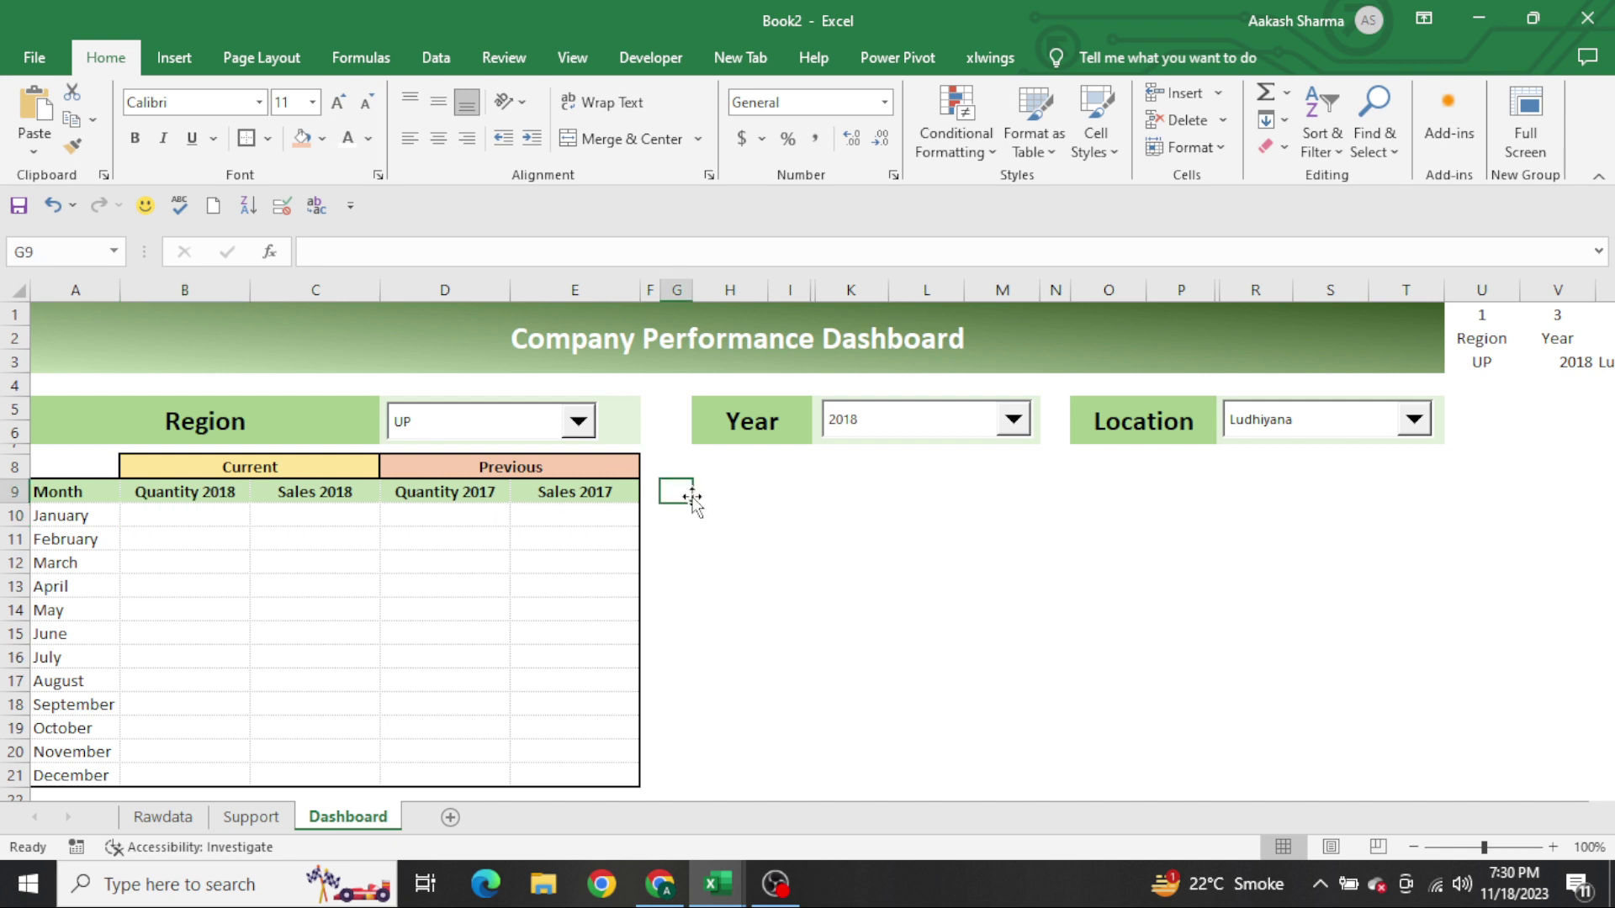
Set the width of columns I and H to 10
{"action": "key", "text": "Right"}
{"action": "key", "text": "shift+Right"}
{"action": "key", "text": "Right"}
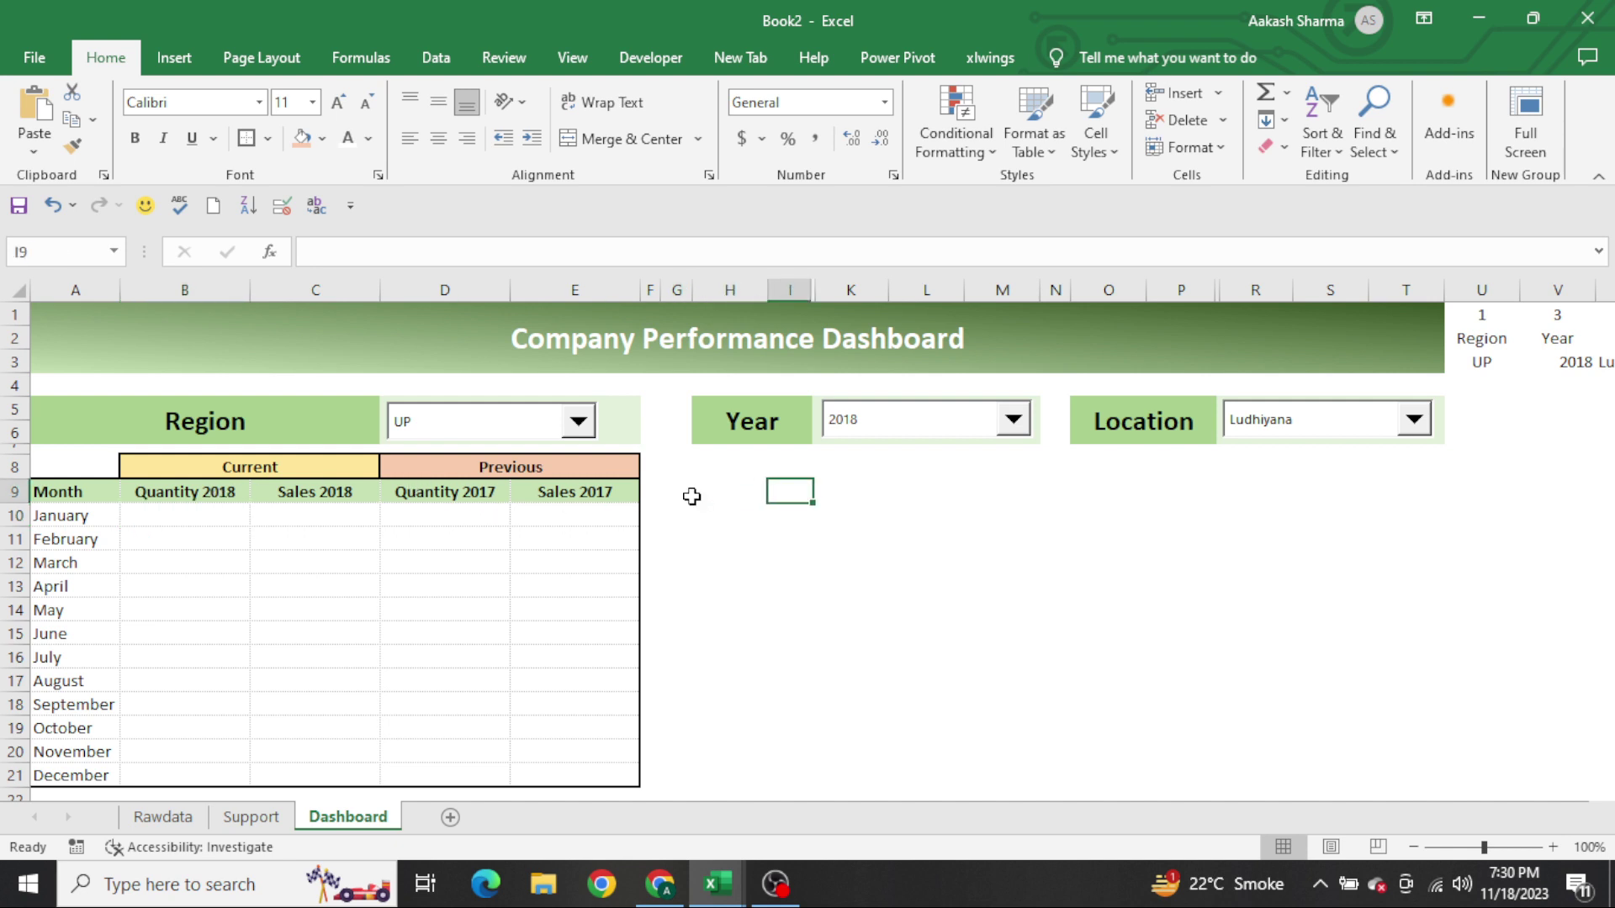
{"action": "key", "text": "shift+Right"}
{"action": "key", "text": "shift+Left"}
{"action": "key", "text": "alt+h"}
{"action": "key", "text": "o"}
{"action": "key", "text": "i"}
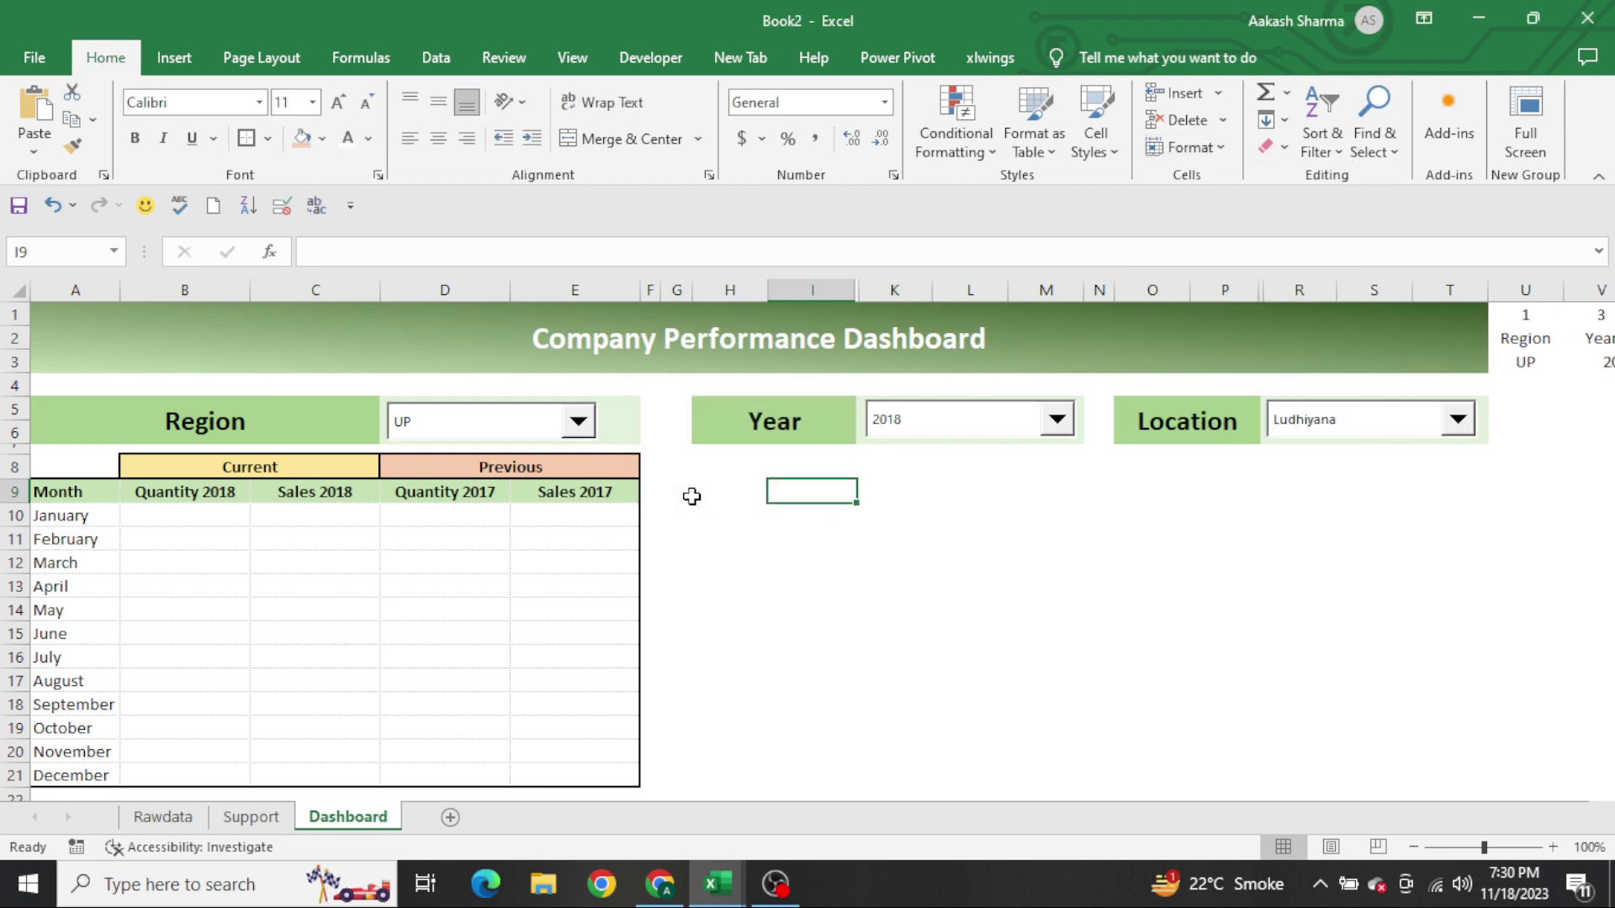
{"action": "key", "text": "Left"}
{"action": "key", "text": "alt+h"}
{"action": "type", "text": "ow10"}
{"action": "key", "text": "Return"}
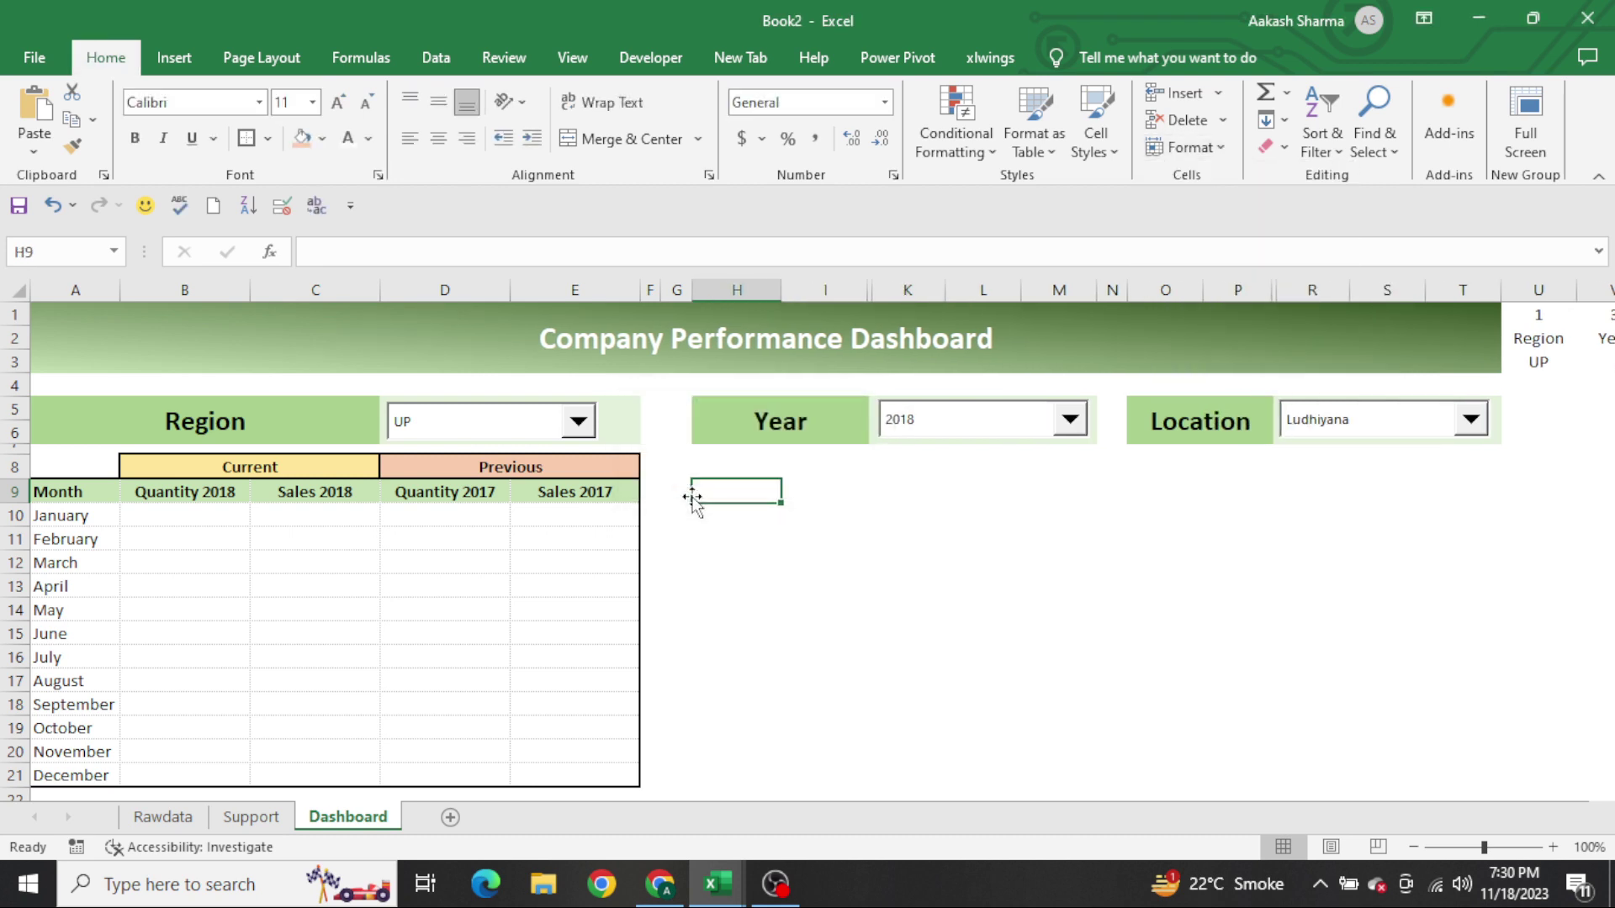
Enter the headings "% Quantity" in H9 and "%Salaes" in I9
{"action": "type", "text": "%"}
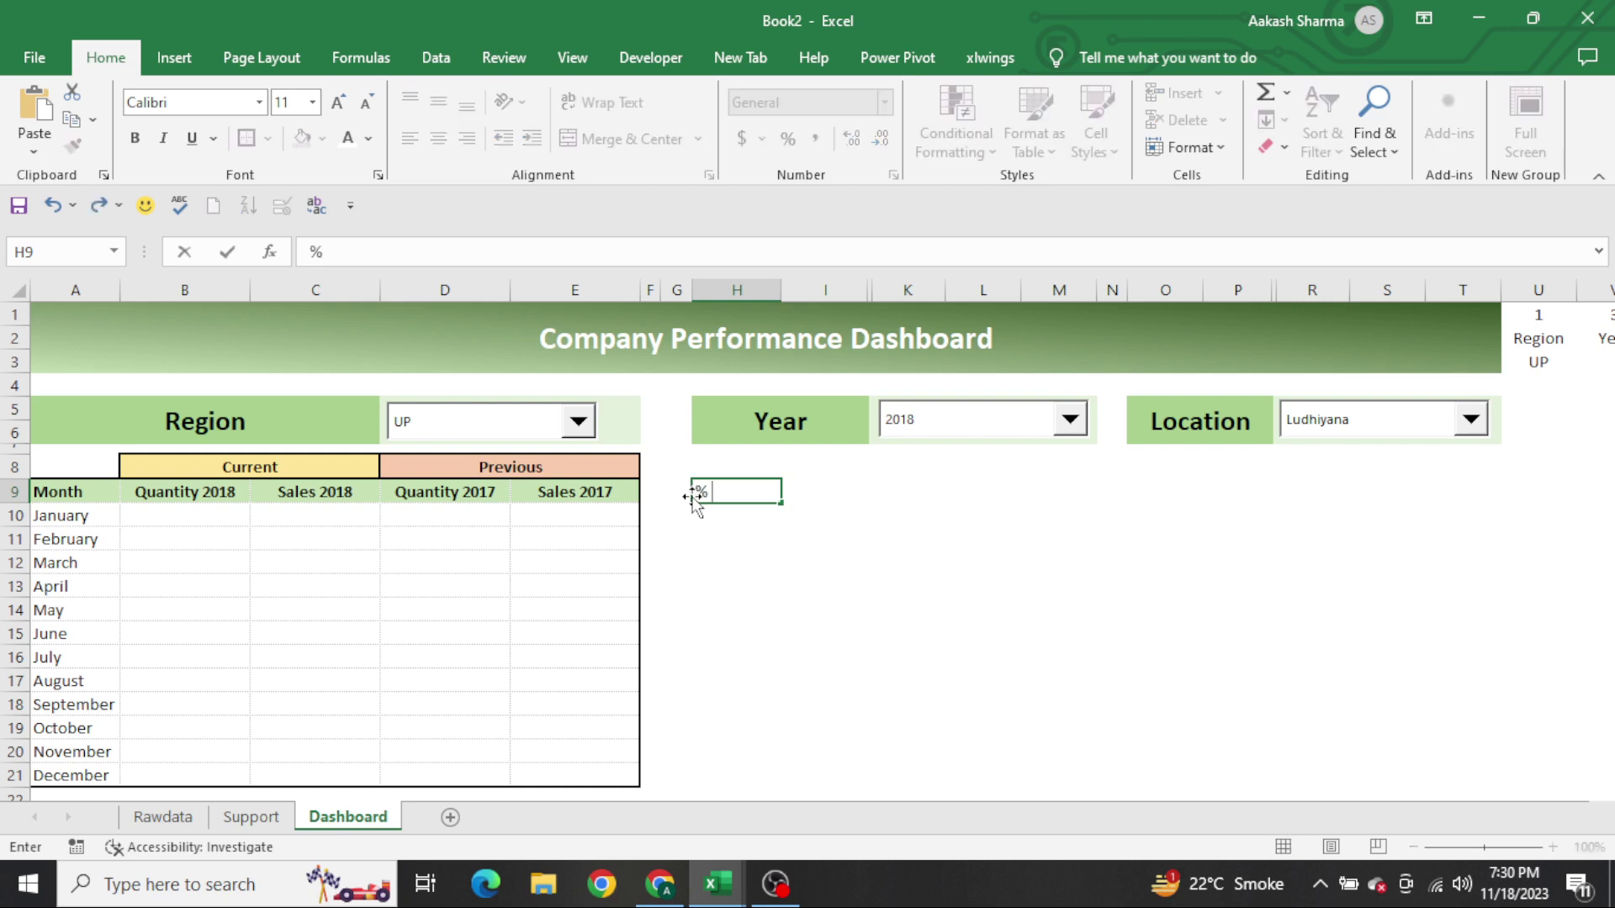
{"action": "type", "text": " Quantut"}
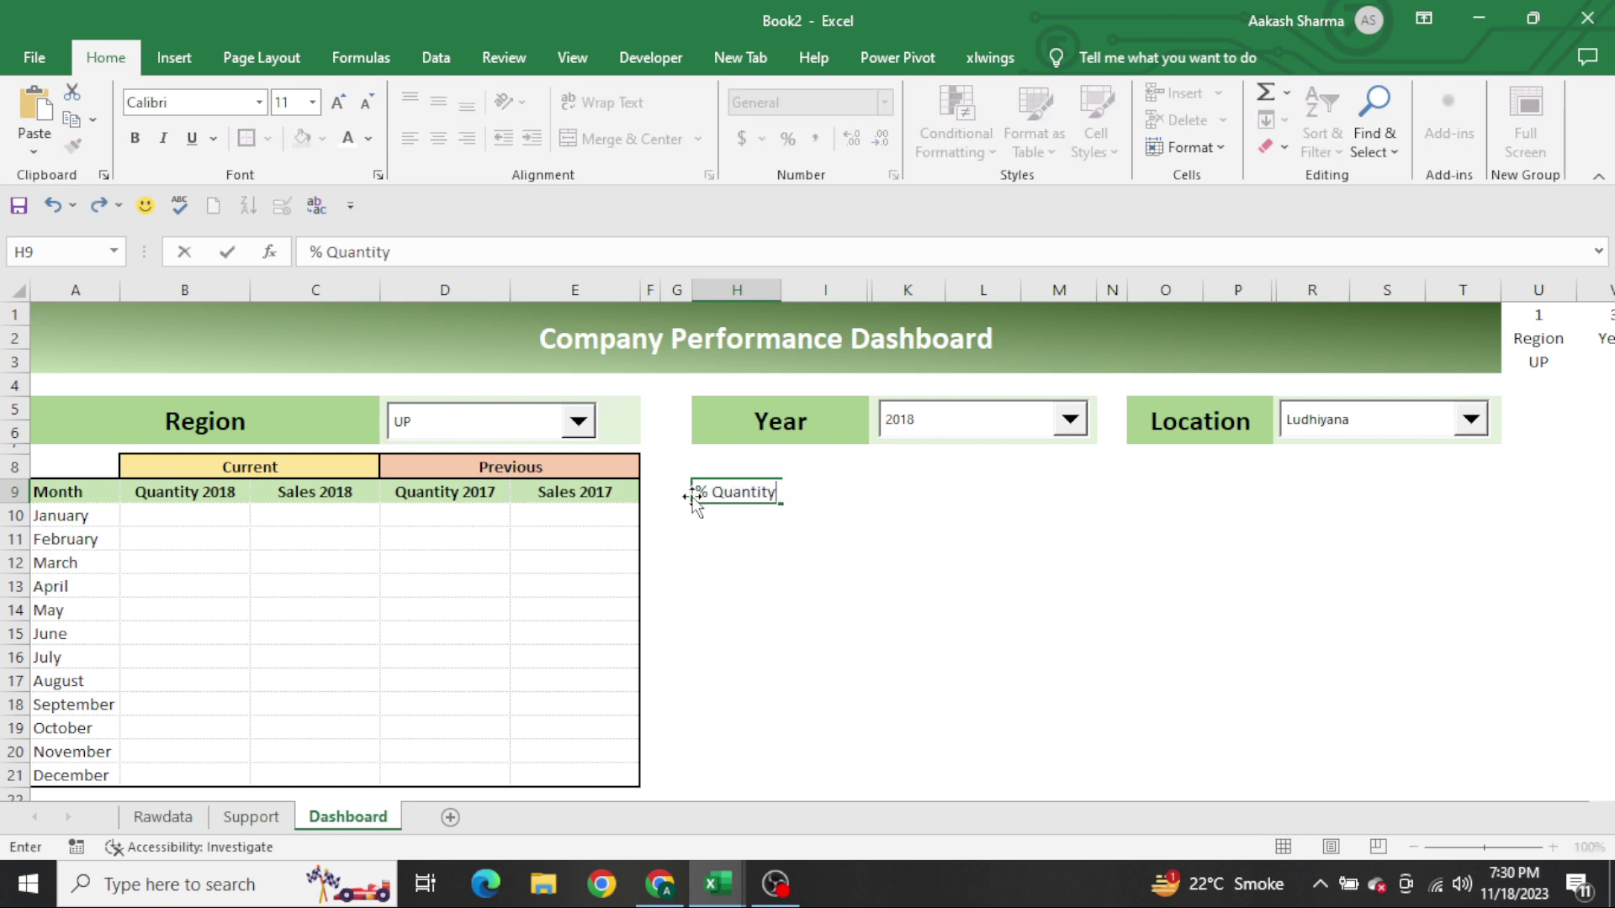
{"action": "key", "text": "Tab"}
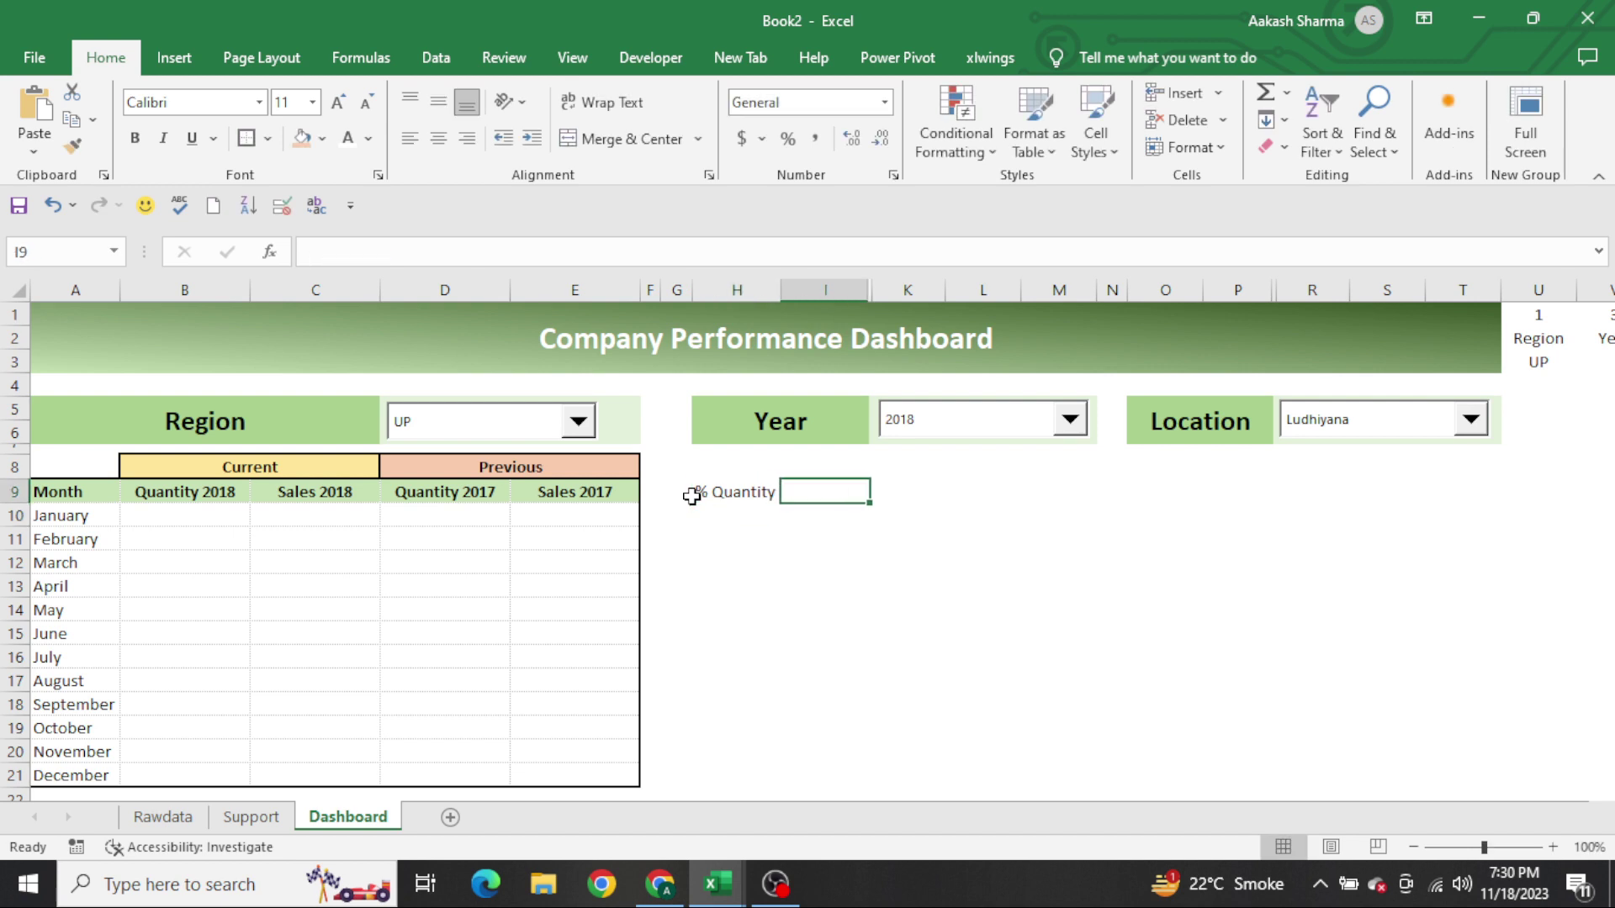
{"action": "type", "text": "$"}
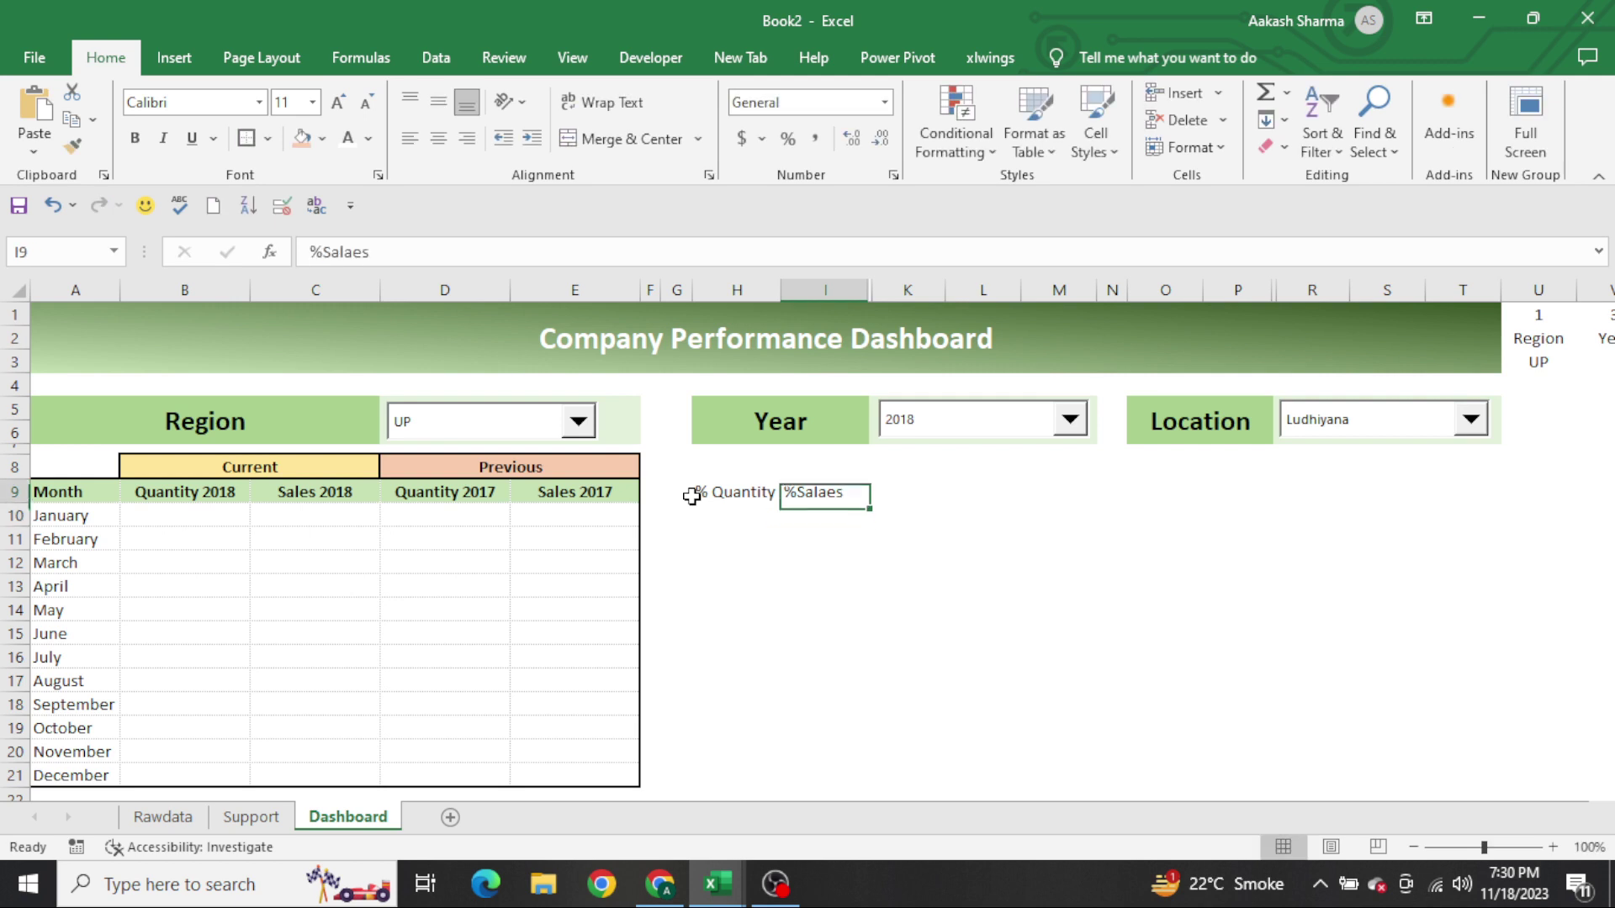
Extend the headings in H9 and I9 to read "% Quantity Trend" and "%Salaes Trend"
{"action": "double_click", "coordinate": [694, 495]}
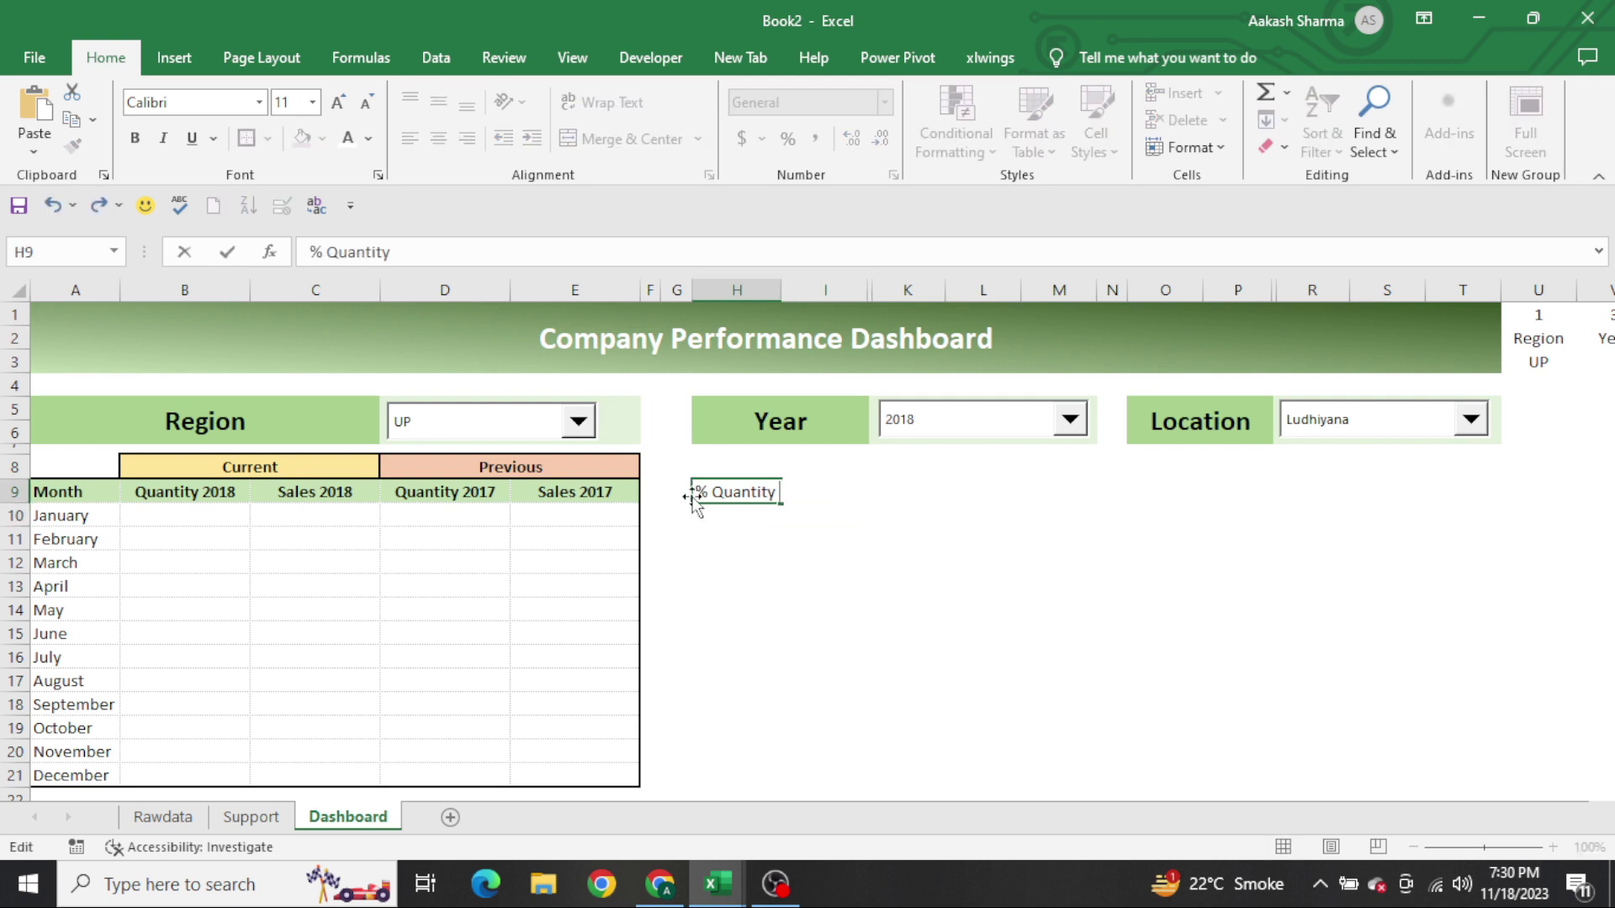
{"action": "type", "text": "Trend"}
{"action": "key", "text": "ctrl+Return"}
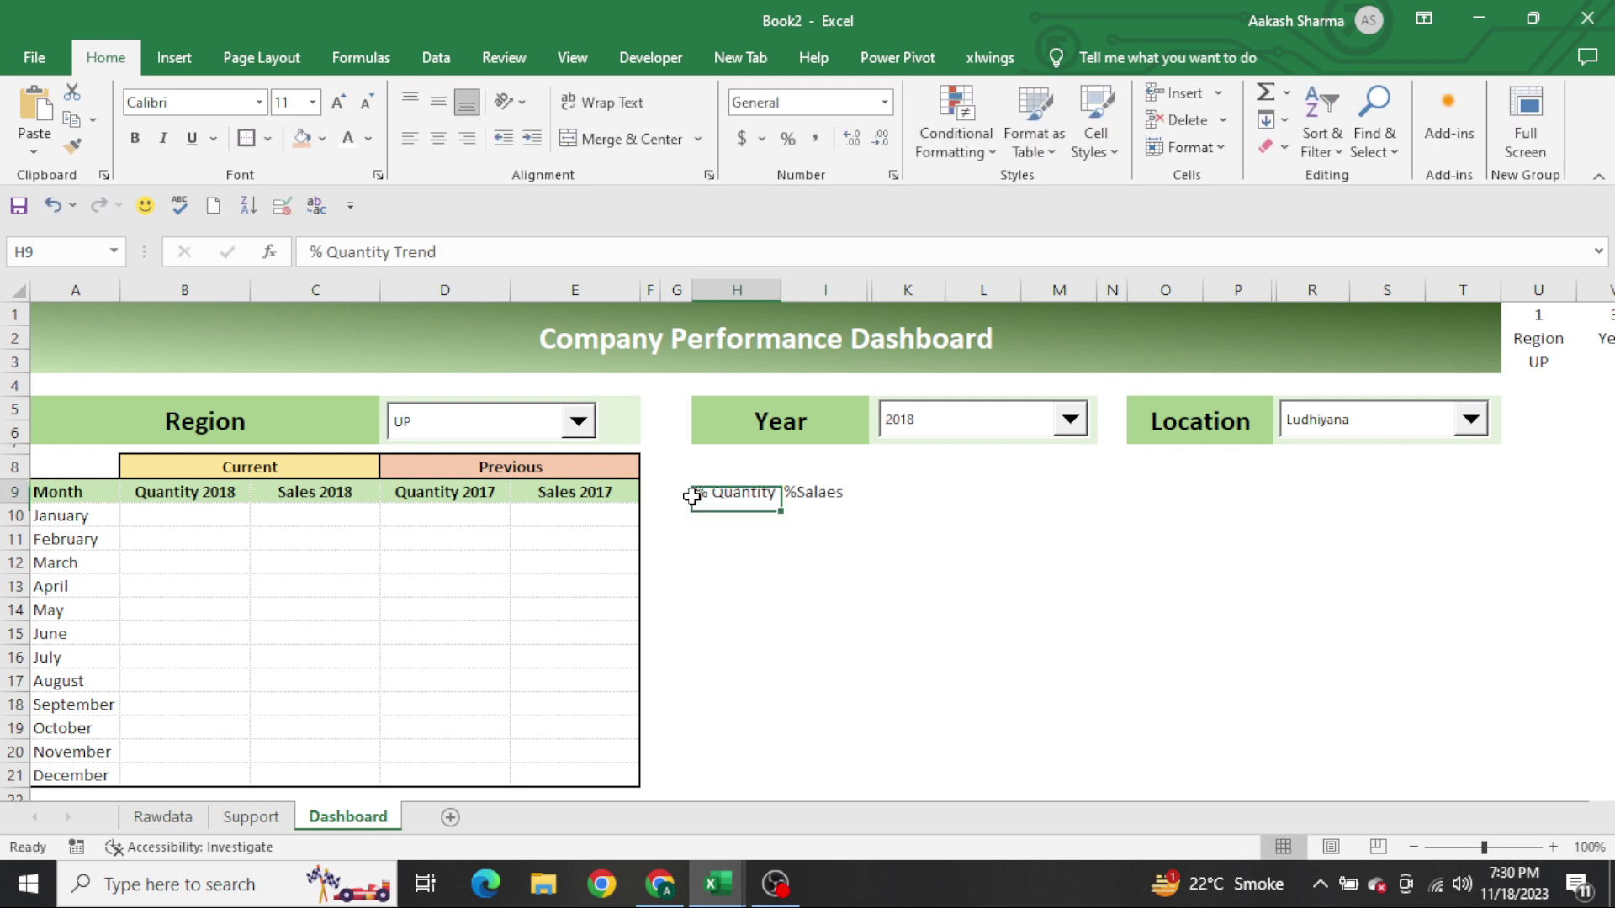
{"action": "key", "text": "Right"}
{"action": "key", "text": "F2"}
{"action": "type", "text": "Tr"}
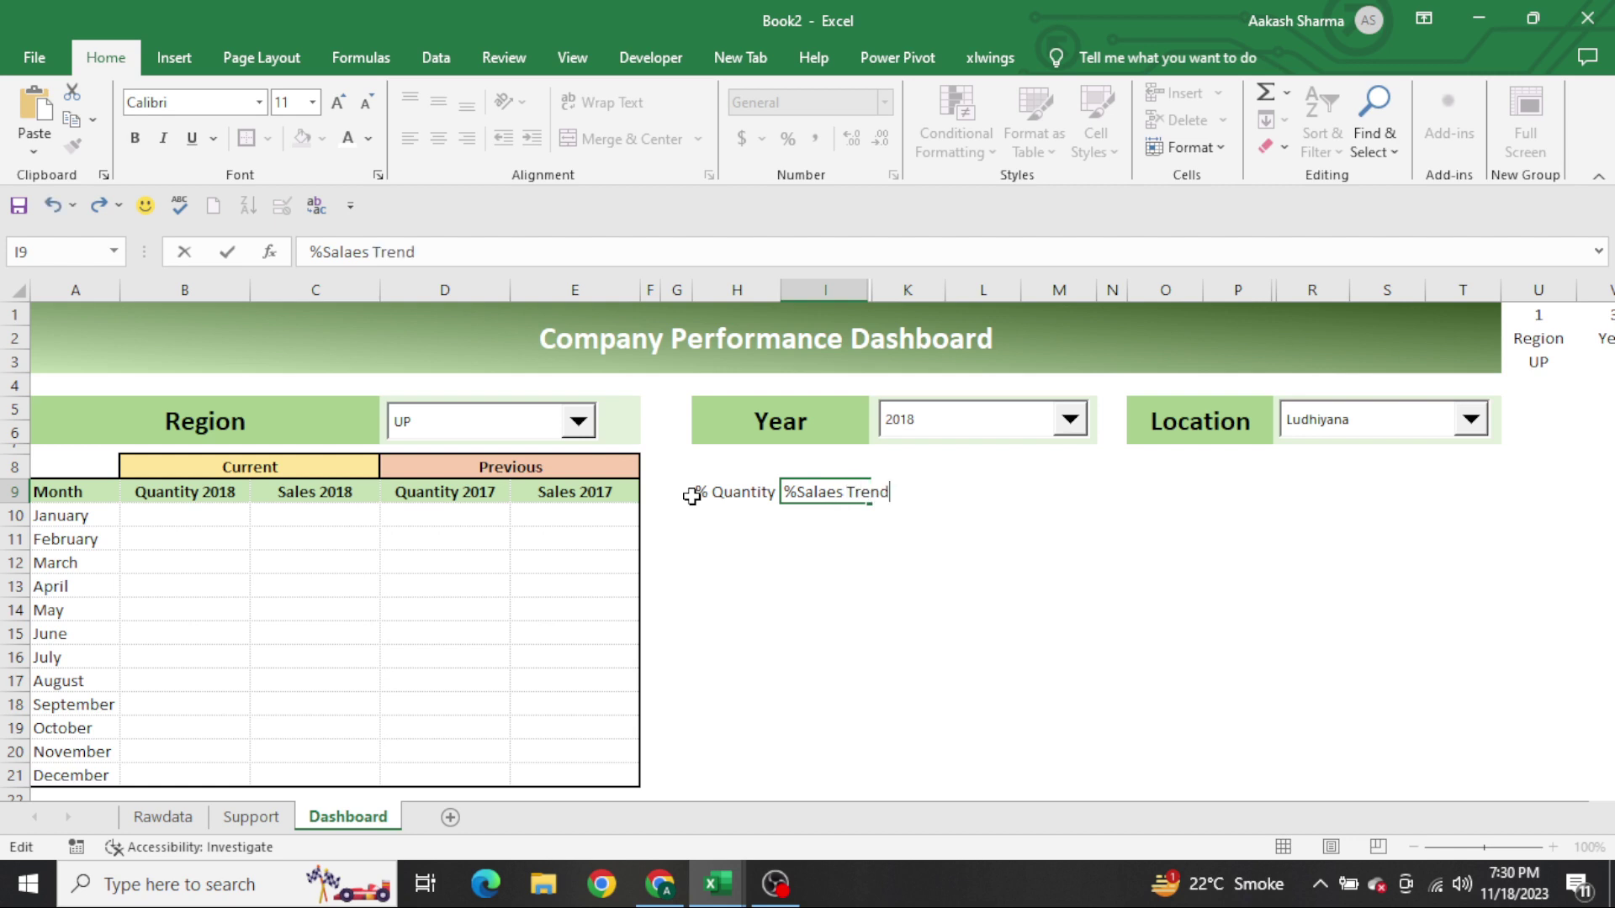
{"action": "type", "text": "end"}
{"action": "key", "text": "Return"}
AutoFit the widths of columns H and I to the trend headings in row 9
{"action": "left_click", "coordinate": [691, 494]}
{"action": "key", "text": "shift+Right"}
{"action": "key", "text": "alt+h"}
{"action": "key", "text": "o"}
{"action": "key", "text": "i"}
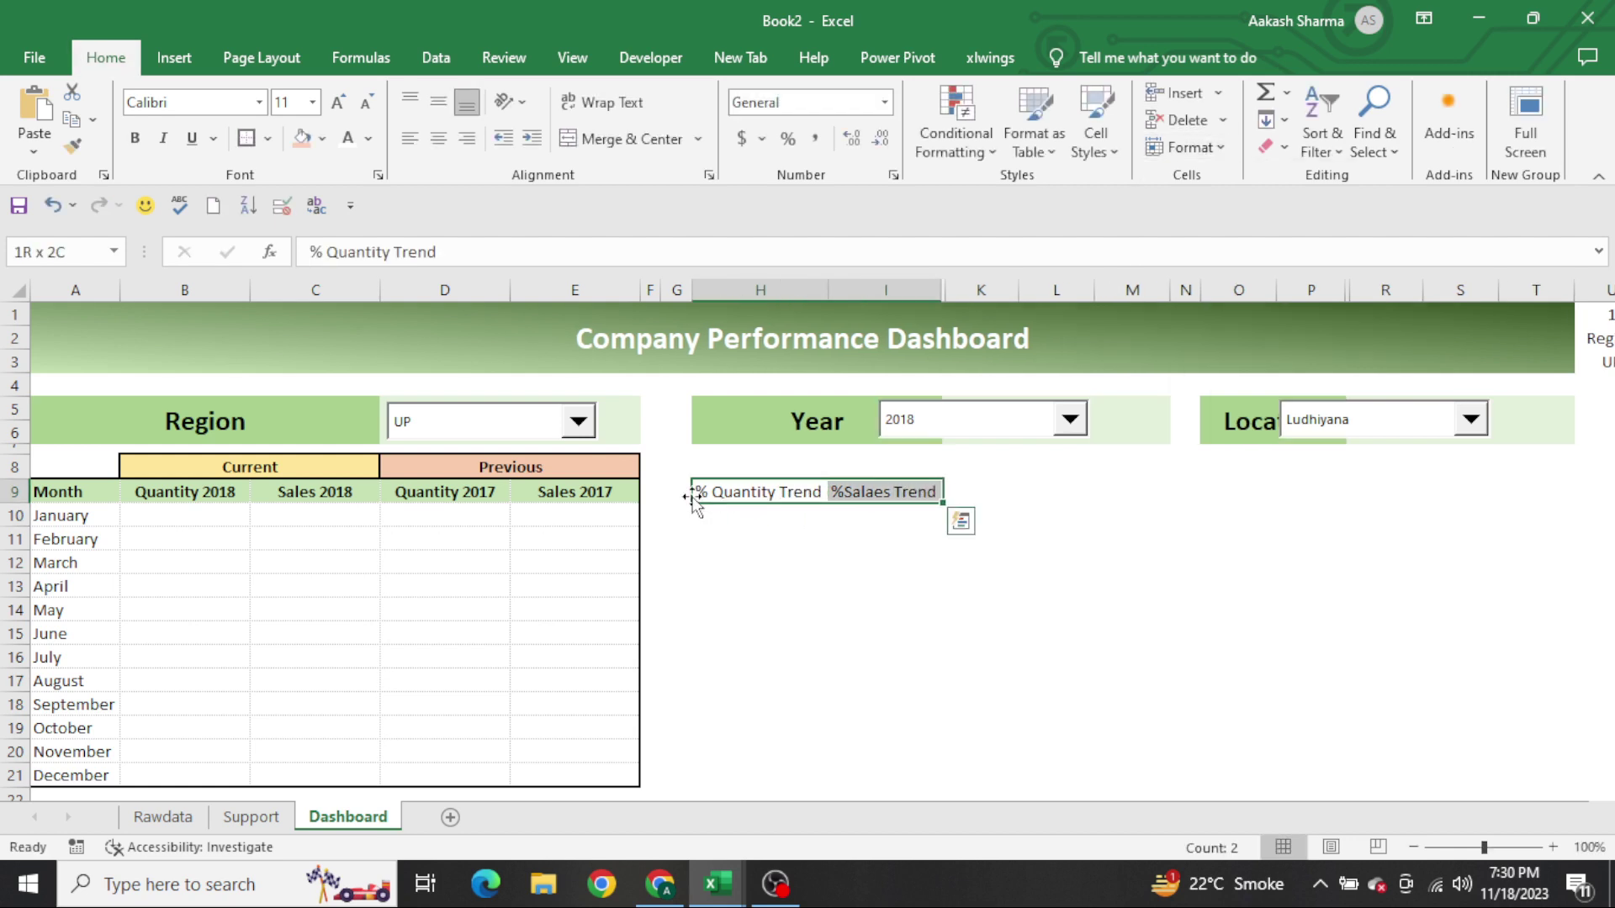
{"action": "key", "text": "Right"}
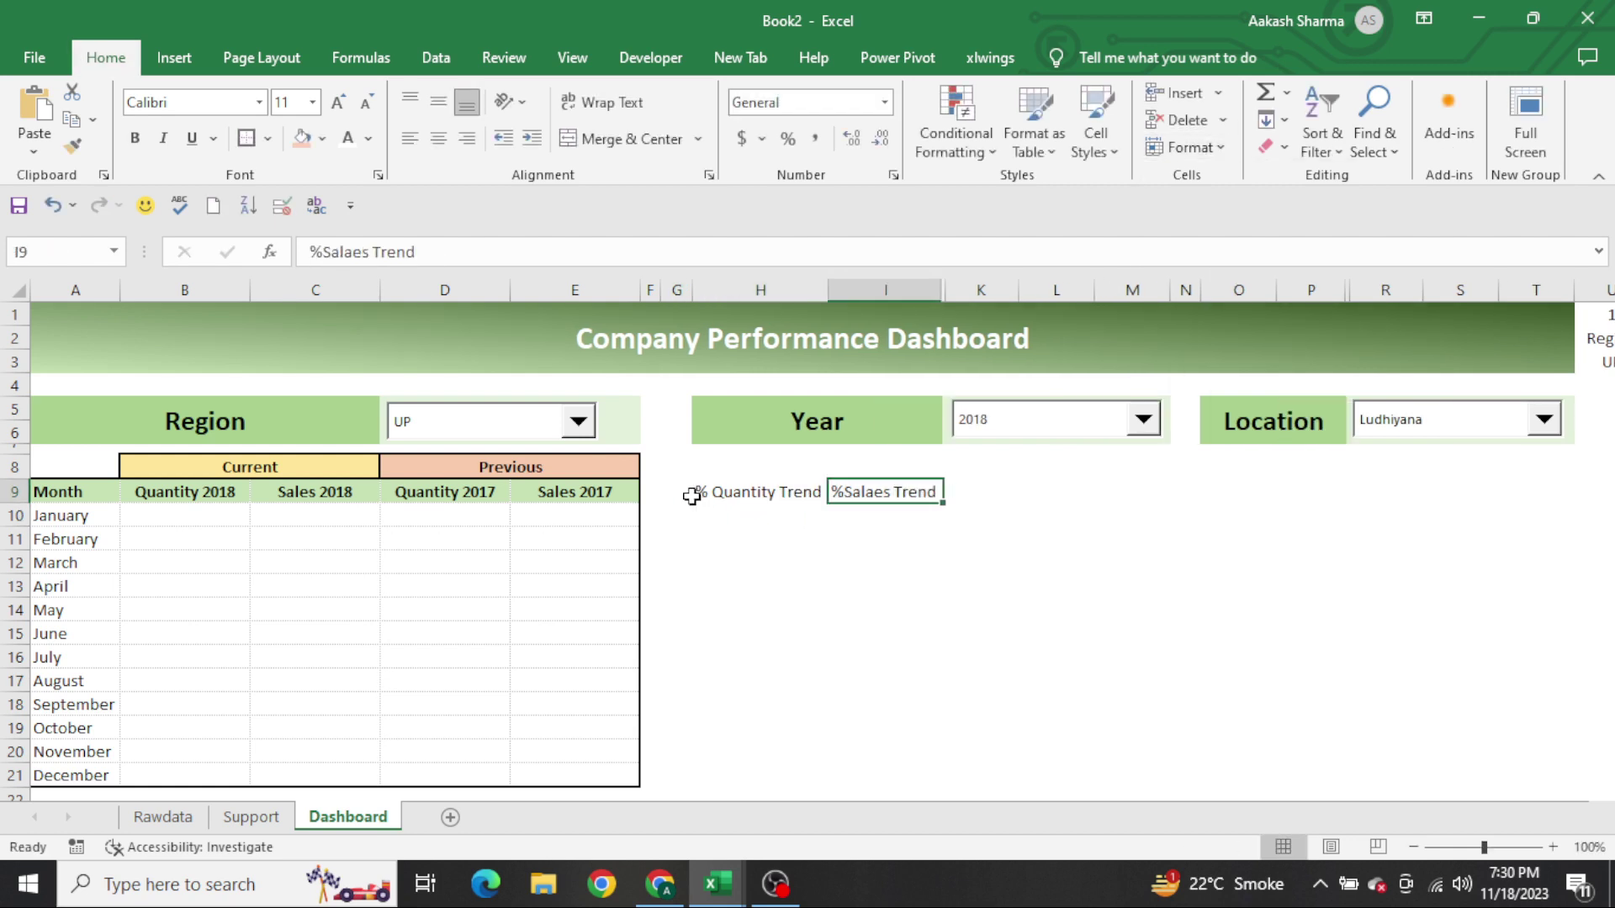
Copy only the formatting of the previous-year Sales heading in E9 onto the trend headings in H9:I9
{"action": "key", "text": "Left"}
{"action": "key", "text": "Down"}
{"action": "key", "text": "Home"}
{"action": "key", "text": "Up"}
{"action": "key", "text": "Right"}
{"action": "key", "text": "Right"}
{"action": "key", "text": "Right"}
{"action": "key", "text": "Right"}
{"action": "key", "text": "ctrl+c"}
{"action": "key", "text": "Right"}
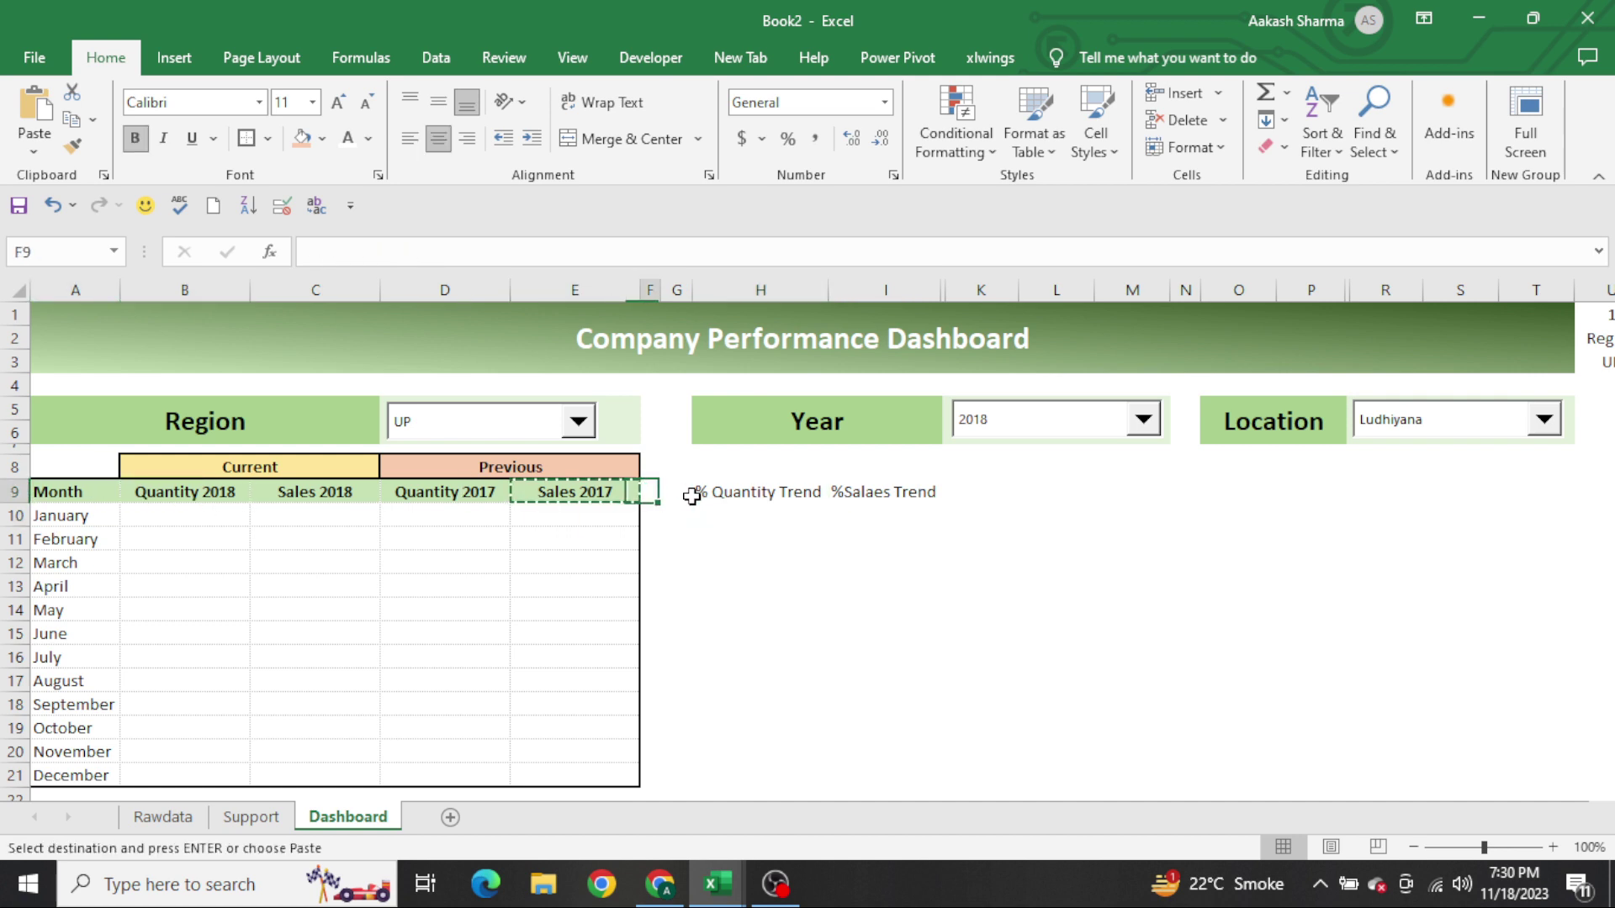
{"action": "left_click", "coordinate": [692, 495]}
{"action": "key", "text": "shift+Right"}
{"action": "key", "text": "ctrl+alt+v"}
{"action": "key", "text": "t"}
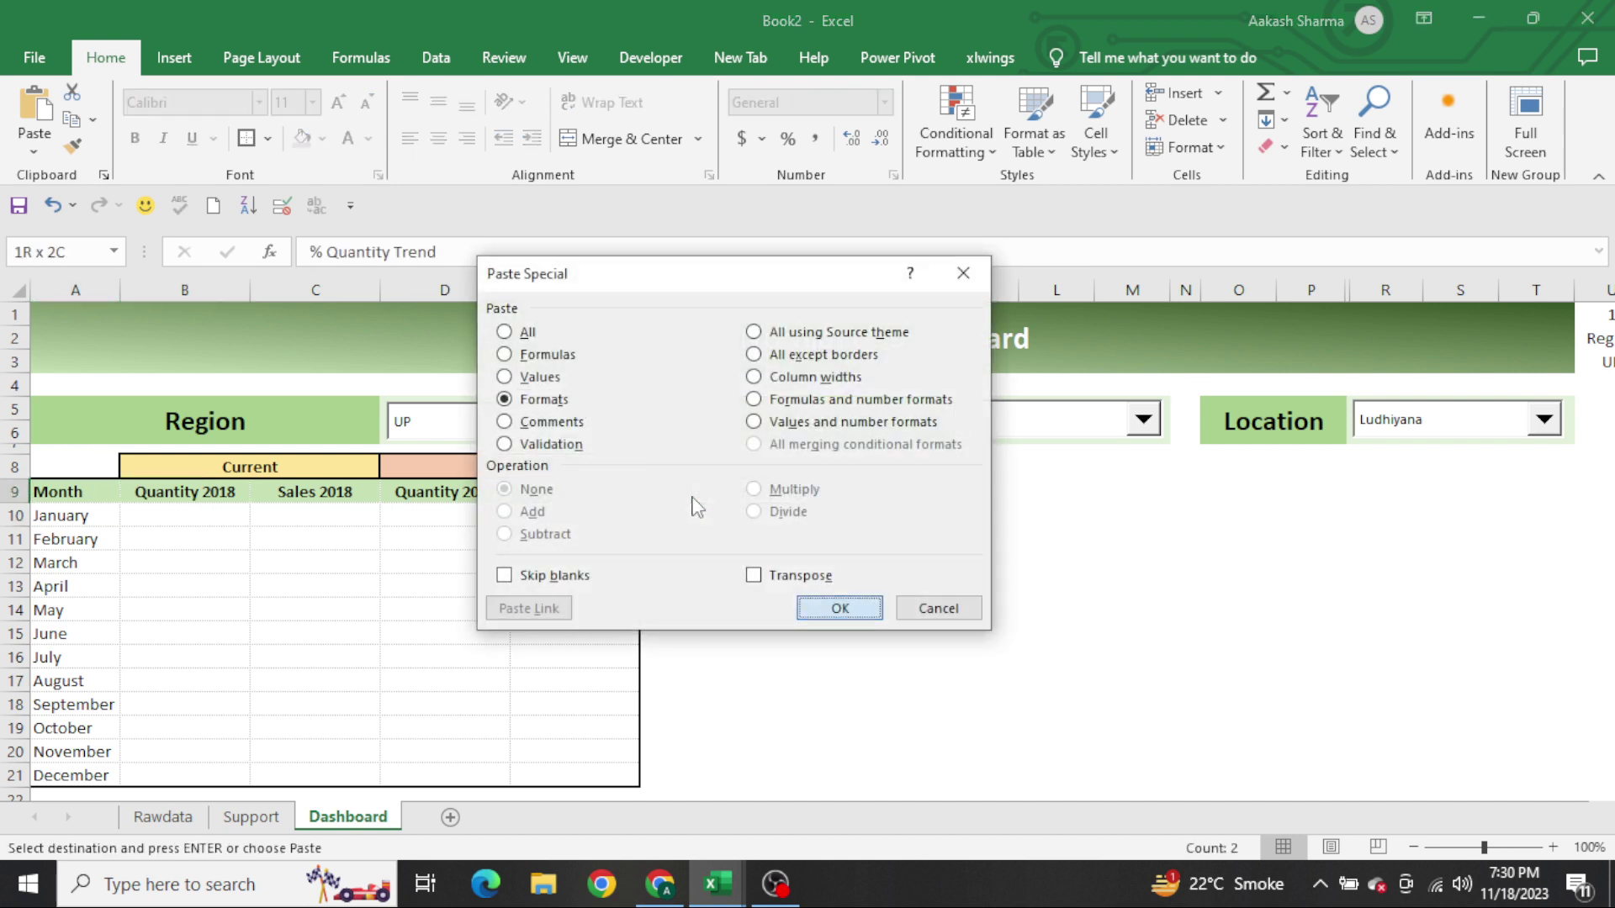
{"action": "key", "text": "Return"}
{"action": "key", "text": "Down"}
{"action": "key", "text": "Home"}
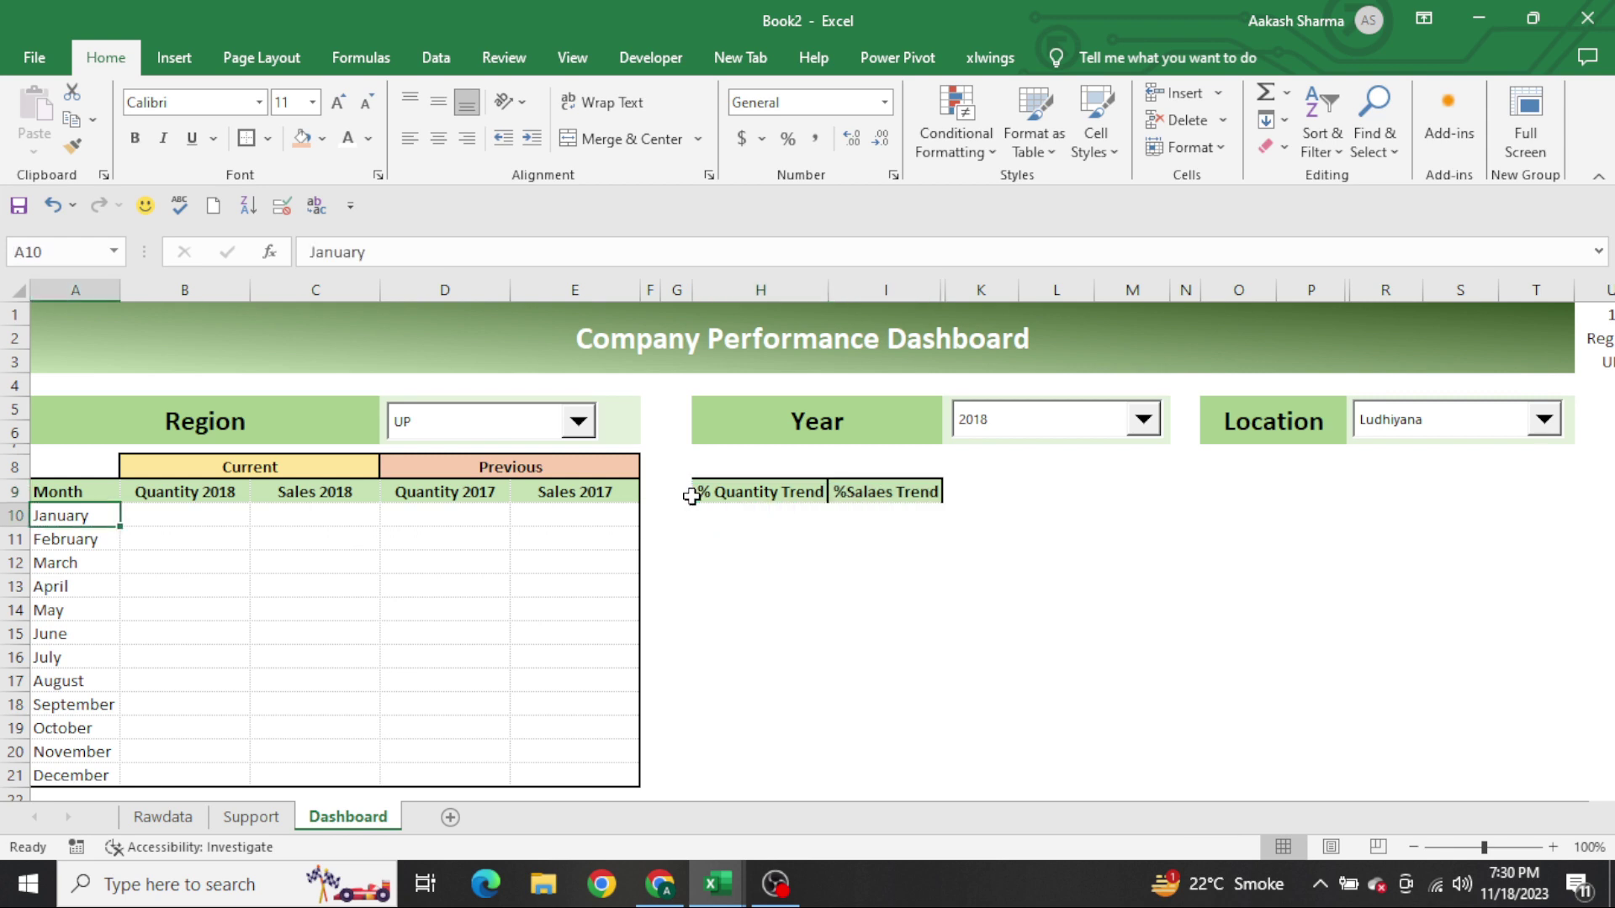
Widen the Month column A slightly
{"action": "key", "text": "Up"}
{"action": "key", "text": "ctrl+Right"}
{"action": "key", "text": "ctrl+Right"}
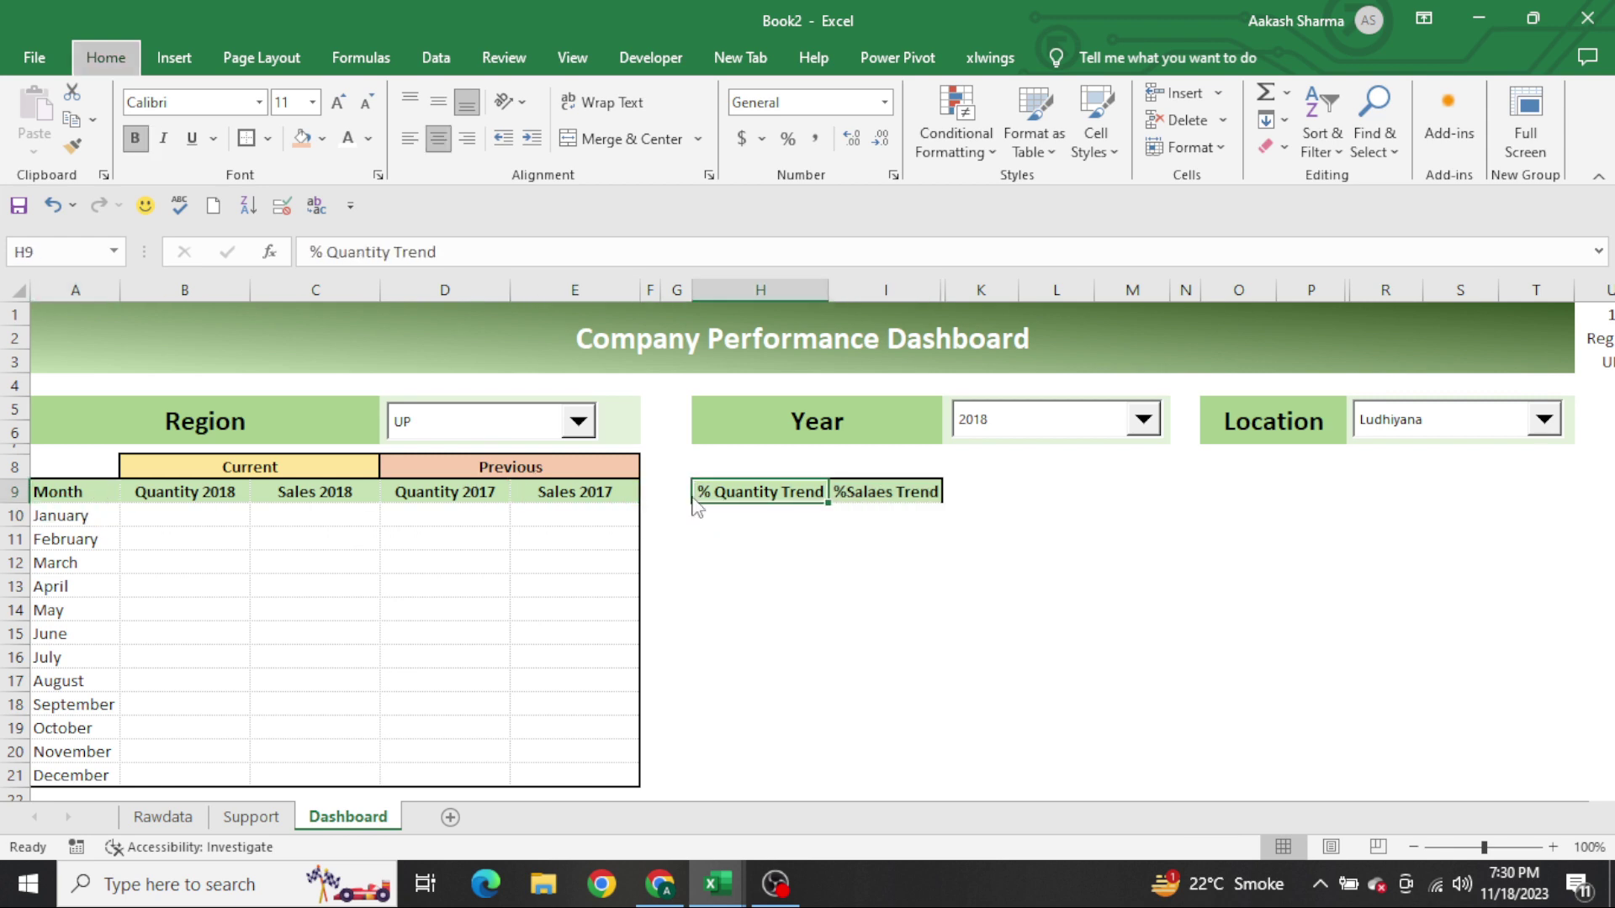
{"action": "key", "text": "Home"}
{"action": "key", "text": "Down"}
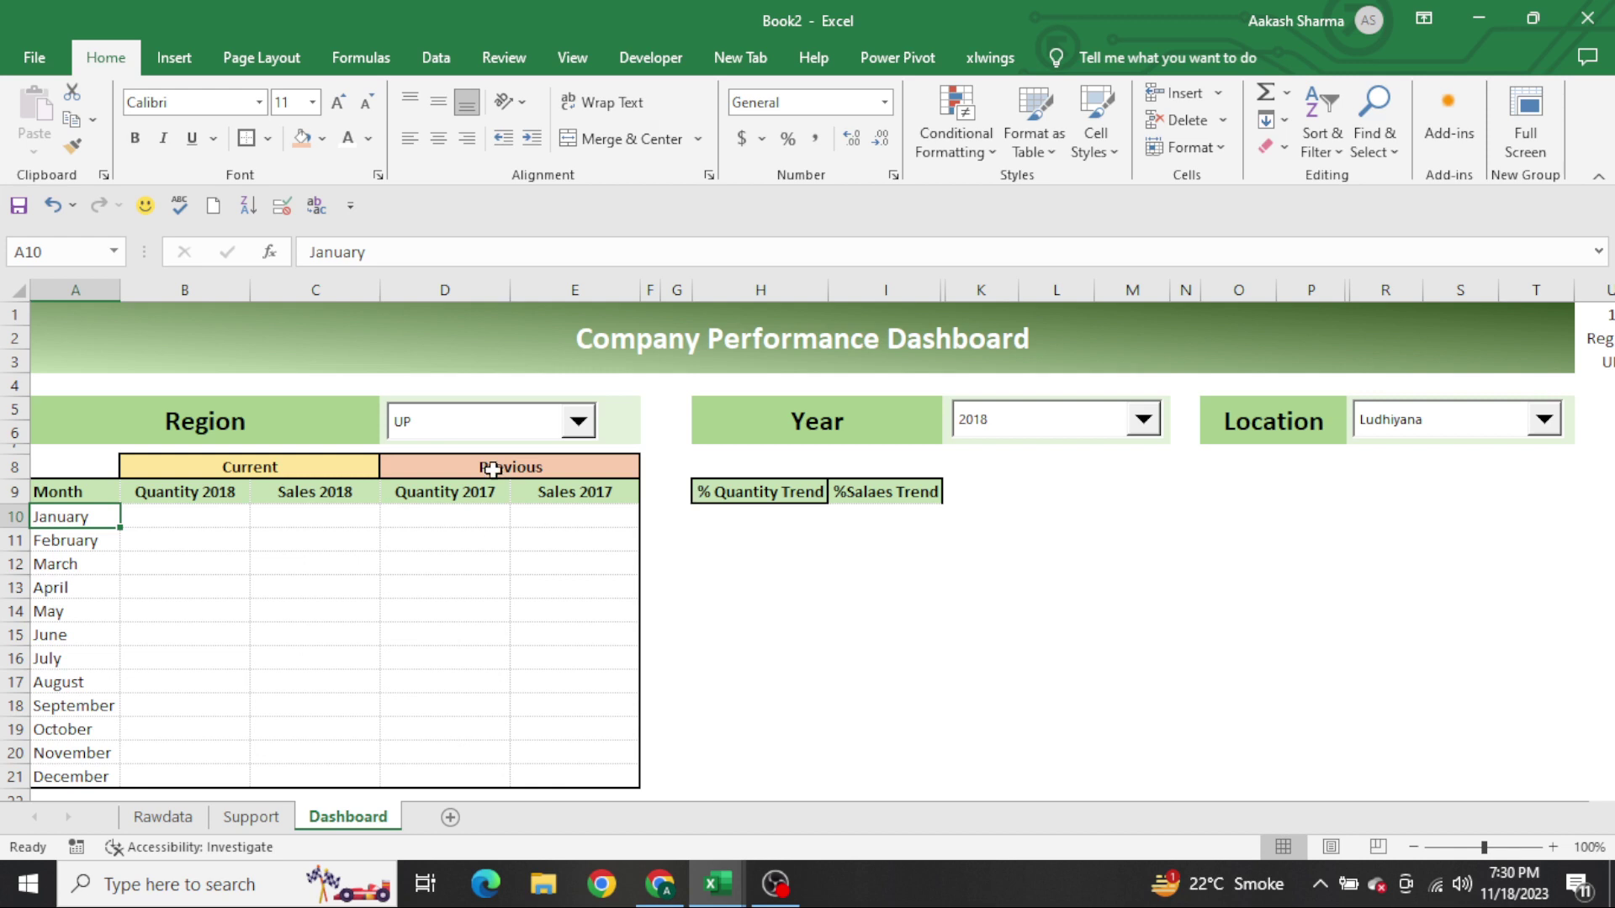
{"action": "left_click_drag", "start_coordinate": [121, 300], "coordinate": [125, 300]}
{"action": "left_click", "coordinate": [290, 418]}
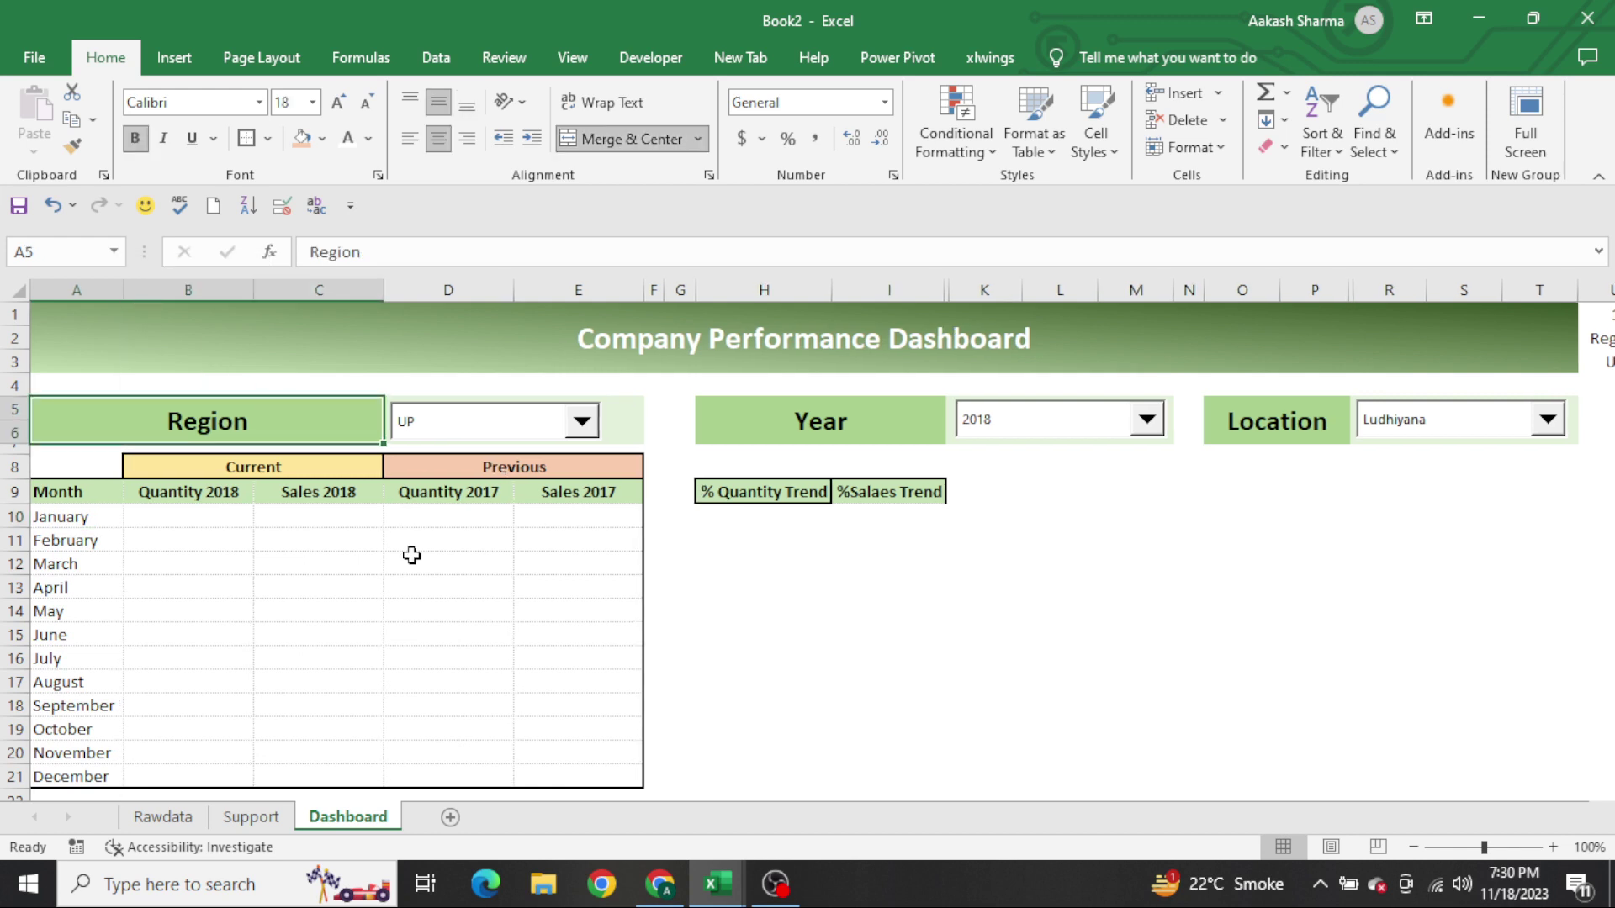
{"action": "left_click", "coordinate": [583, 734]}
{"action": "key", "text": "Left"}
{"action": "key", "text": "Left"}
{"action": "key", "text": "Left"}
{"action": "key", "text": "Left"}
{"action": "key", "text": "Up"}
{"action": "key", "text": "Right"}
{"action": "key", "text": "ctrl+Up"}
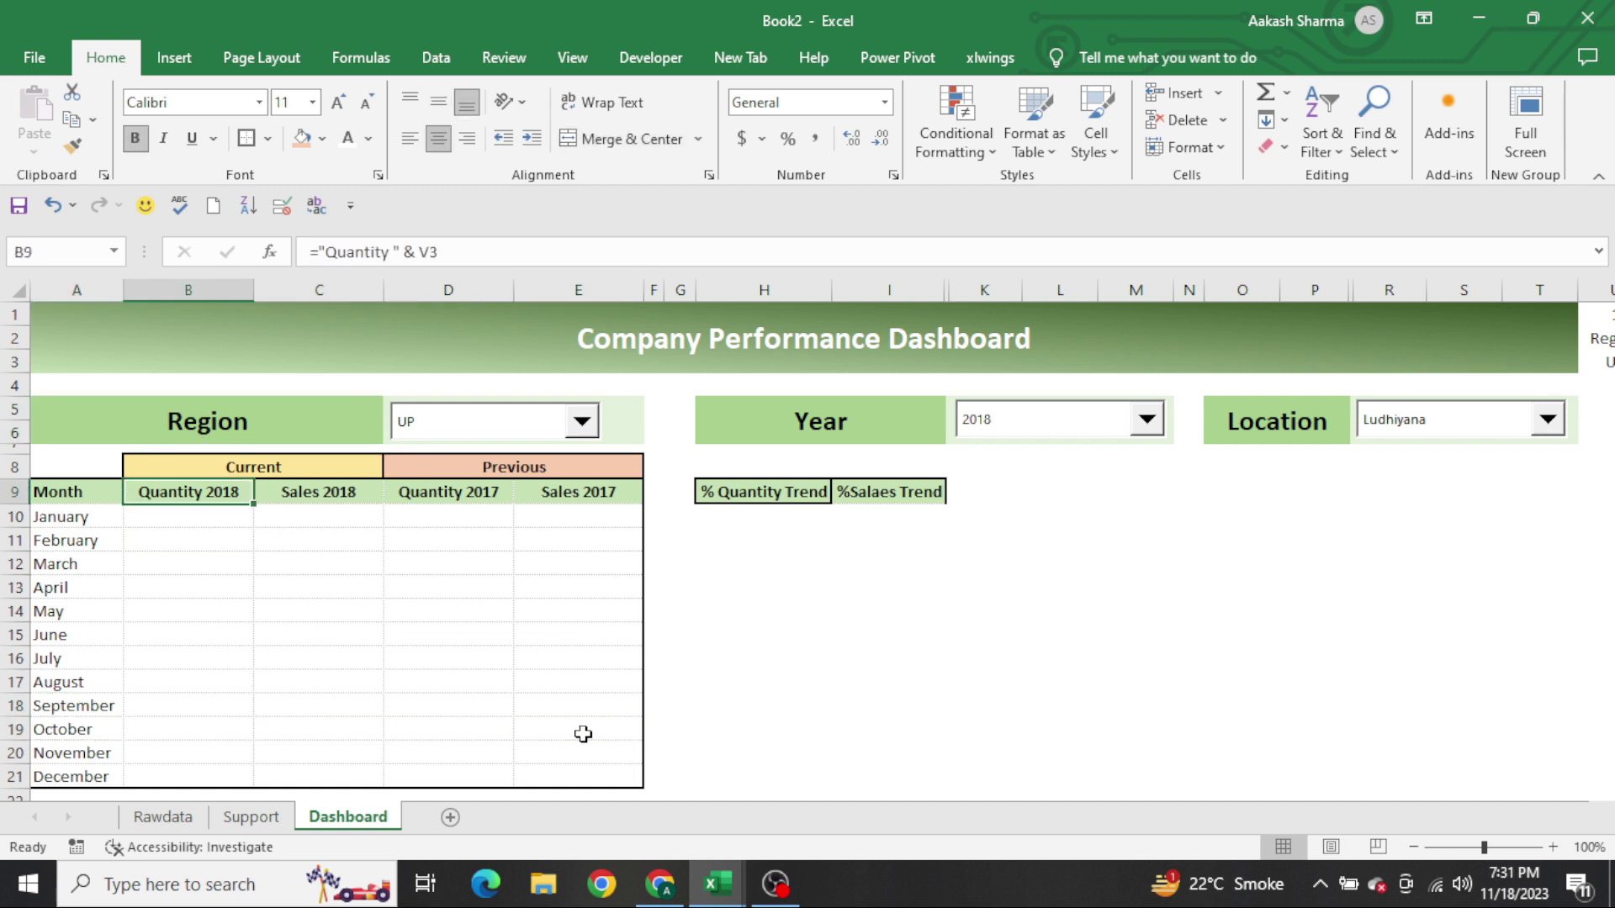
{"action": "key", "text": "Down"}
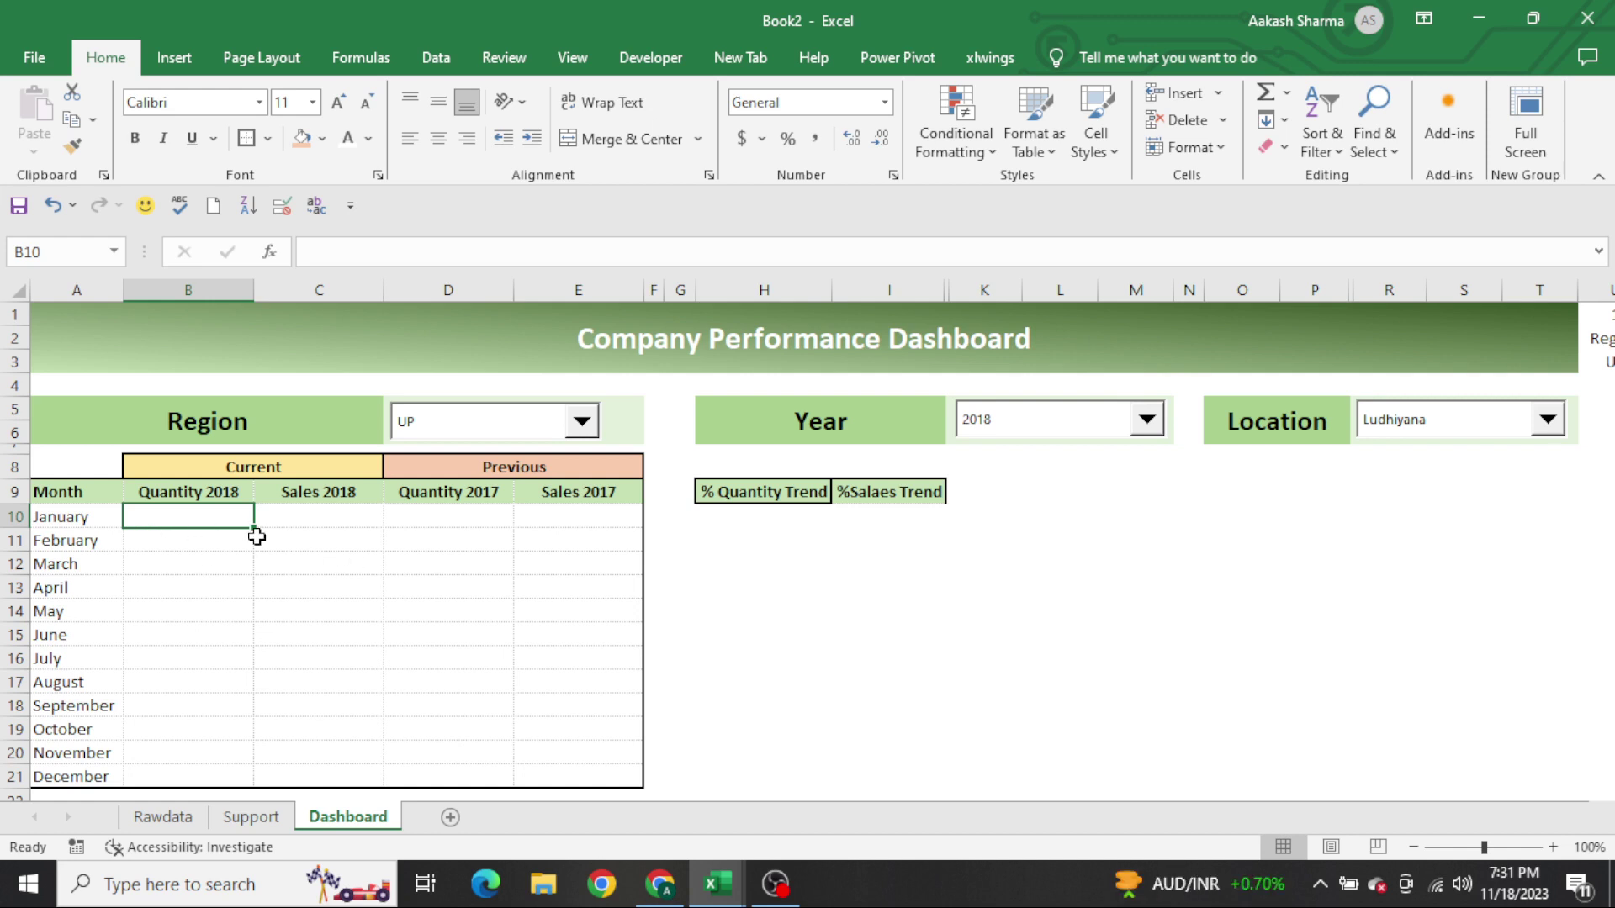
{"action": "key", "text": "Right"}
{"action": "key", "text": "Right"}
{"action": "key", "text": "Right"}
{"action": "key", "text": "Right"}
{"action": "key", "text": "Right"}
{"action": "key", "text": "Right"}
{"action": "key", "text": "Right"}
{"action": "key", "text": "Right"}
{"action": "key", "text": "Right"}
{"action": "key", "text": "Left"}
{"action": "key", "text": "Left"}
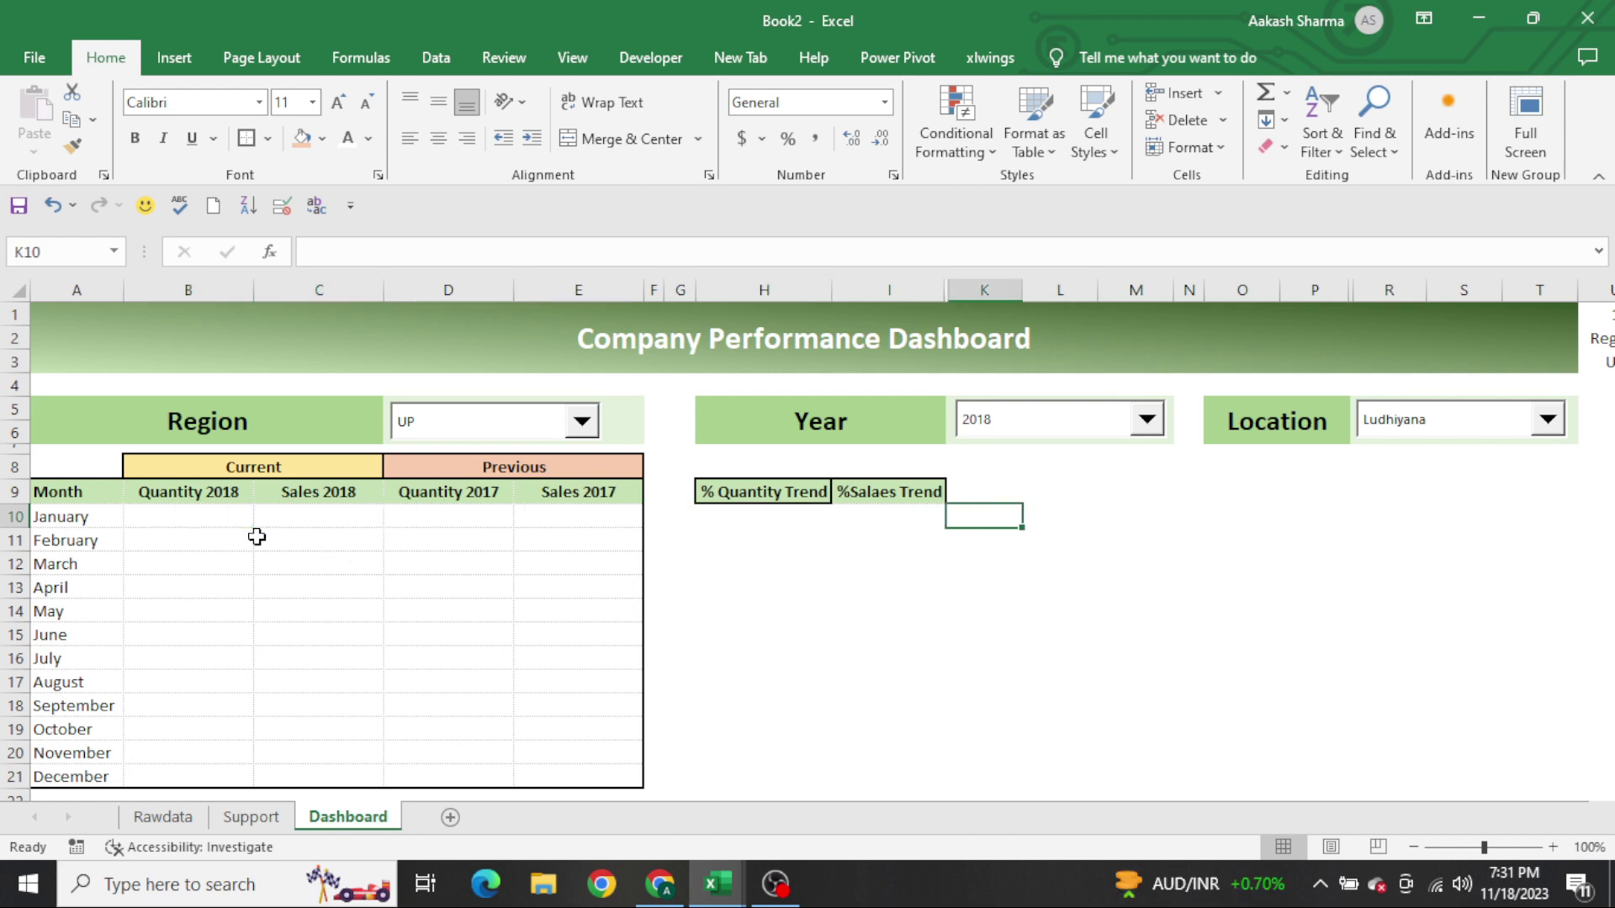
{"action": "key", "text": "Up"}
{"action": "key", "text": "Down"}
{"action": "key", "text": "Home"}
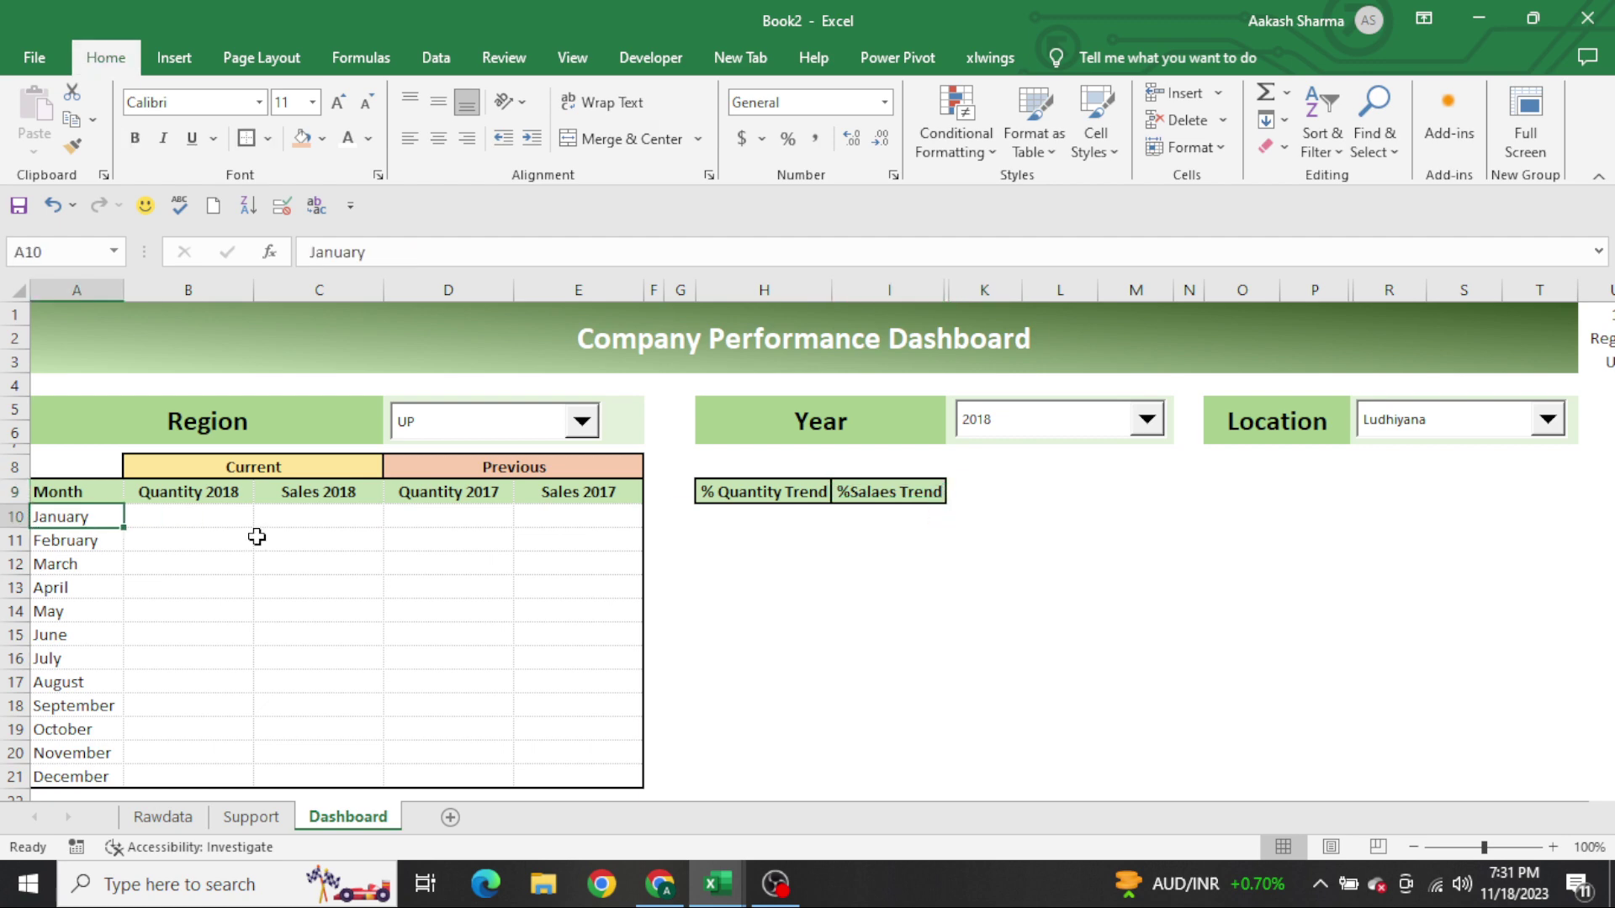
Start a SUMIFS formula in B10 with the Rawdata Order Qty column J:J as the sum range
{"action": "key", "text": "Right"}
{"action": "type", "text": "=sumif"}
{"action": "key", "text": "Down"}
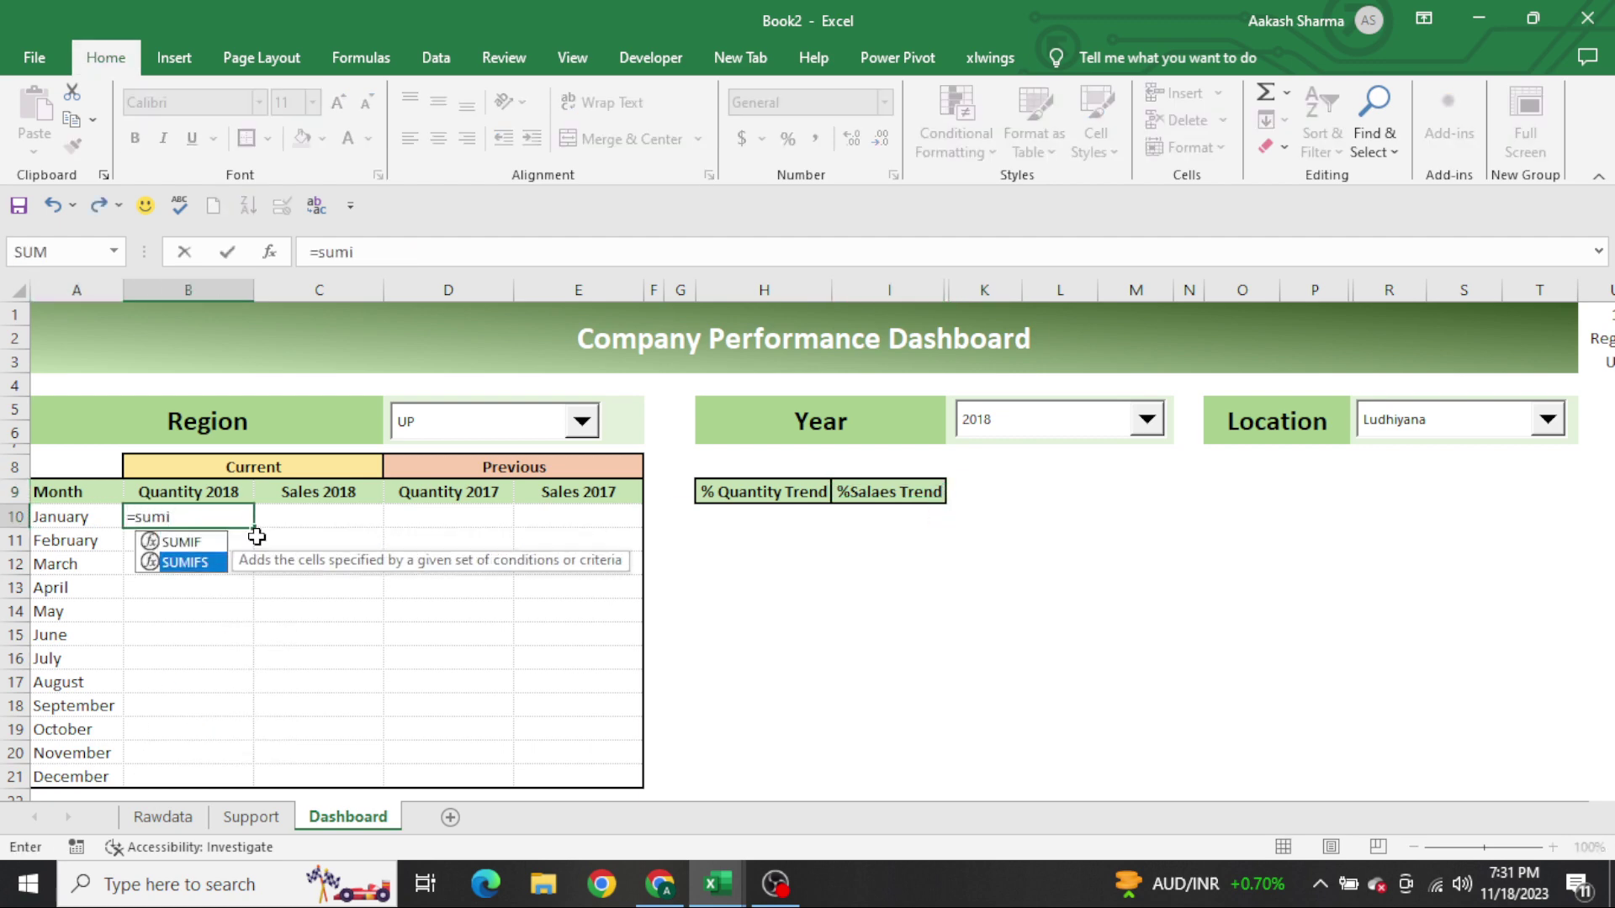
{"action": "key", "text": "Tab"}
{"action": "key", "text": "ctrl+Page_Up"}
{"action": "key", "text": "ctrl+Page_Up"}
{"action": "left_click", "coordinate": [534, 533]}
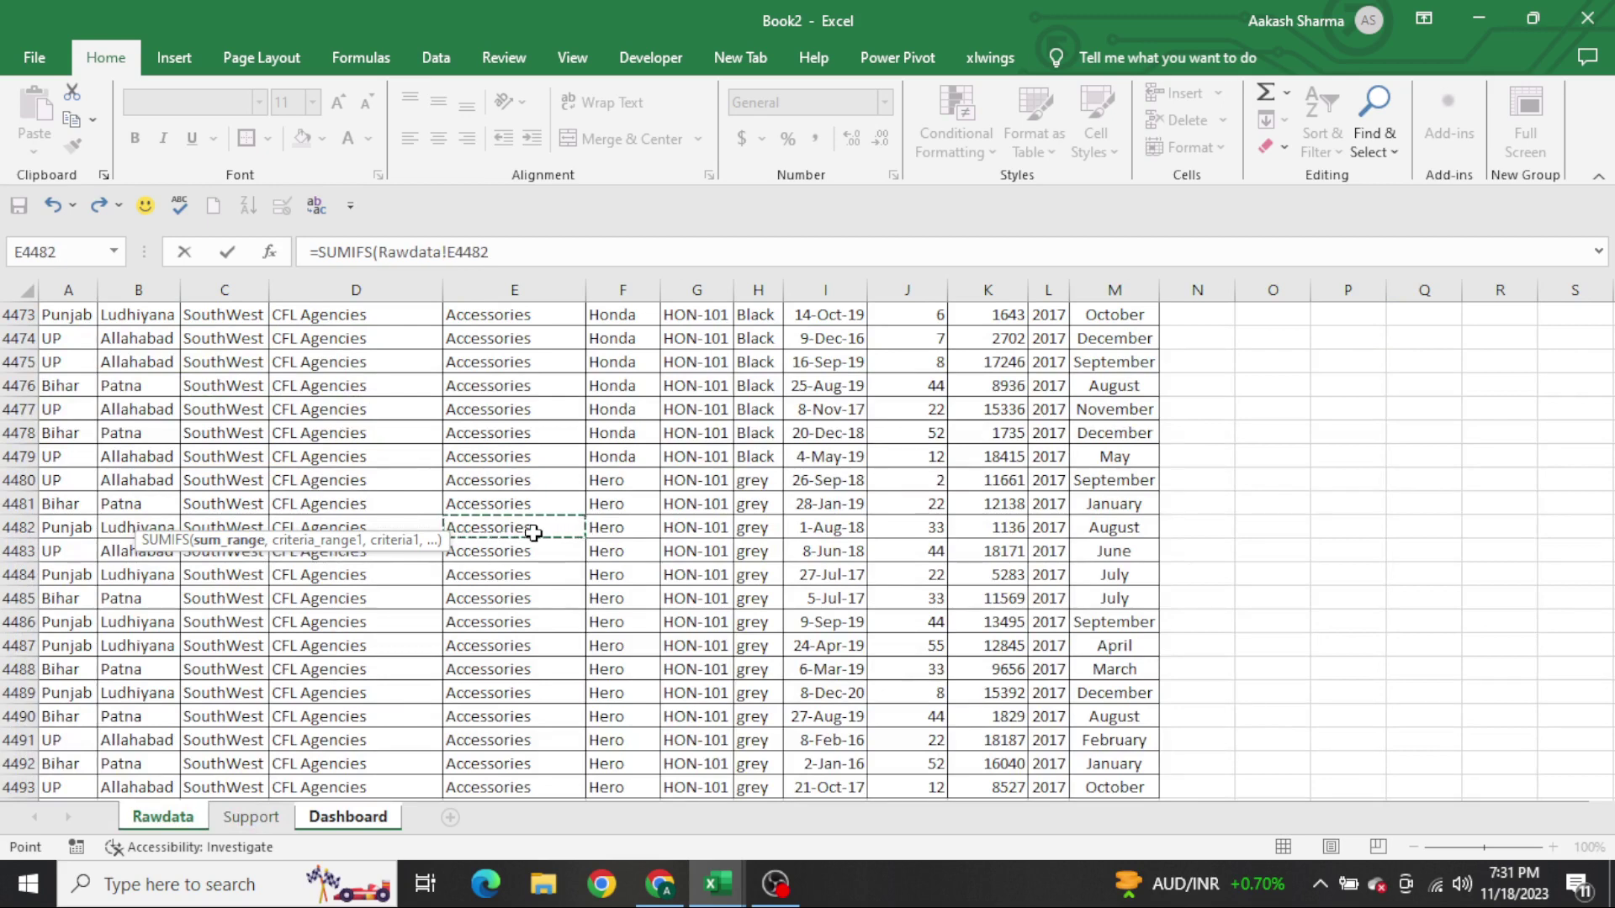
{"action": "key", "text": "ctrl+Up"}
{"action": "key", "text": "Right"}
{"action": "key", "text": "Right"}
{"action": "key", "text": "Right"}
{"action": "key", "text": "Right"}
{"action": "key", "text": "Right"}
{"action": "key", "text": "ctrl+space"}
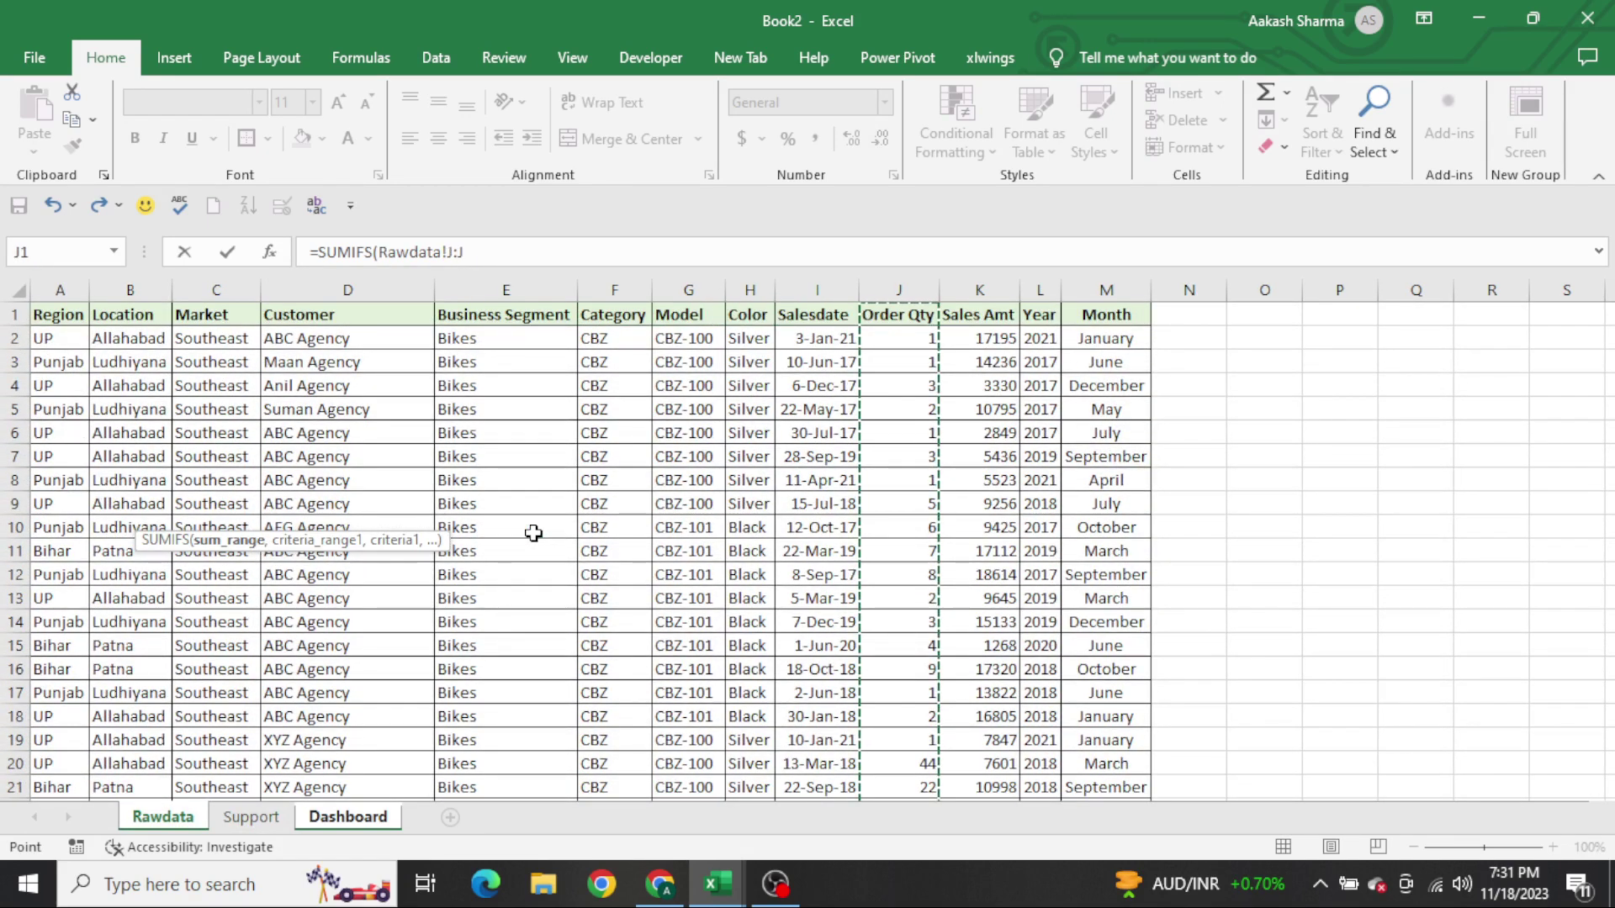
Add the Rawdata Year column L:L as the first criteria range of the SUMIFS formula
{"action": "type", "text": ","}
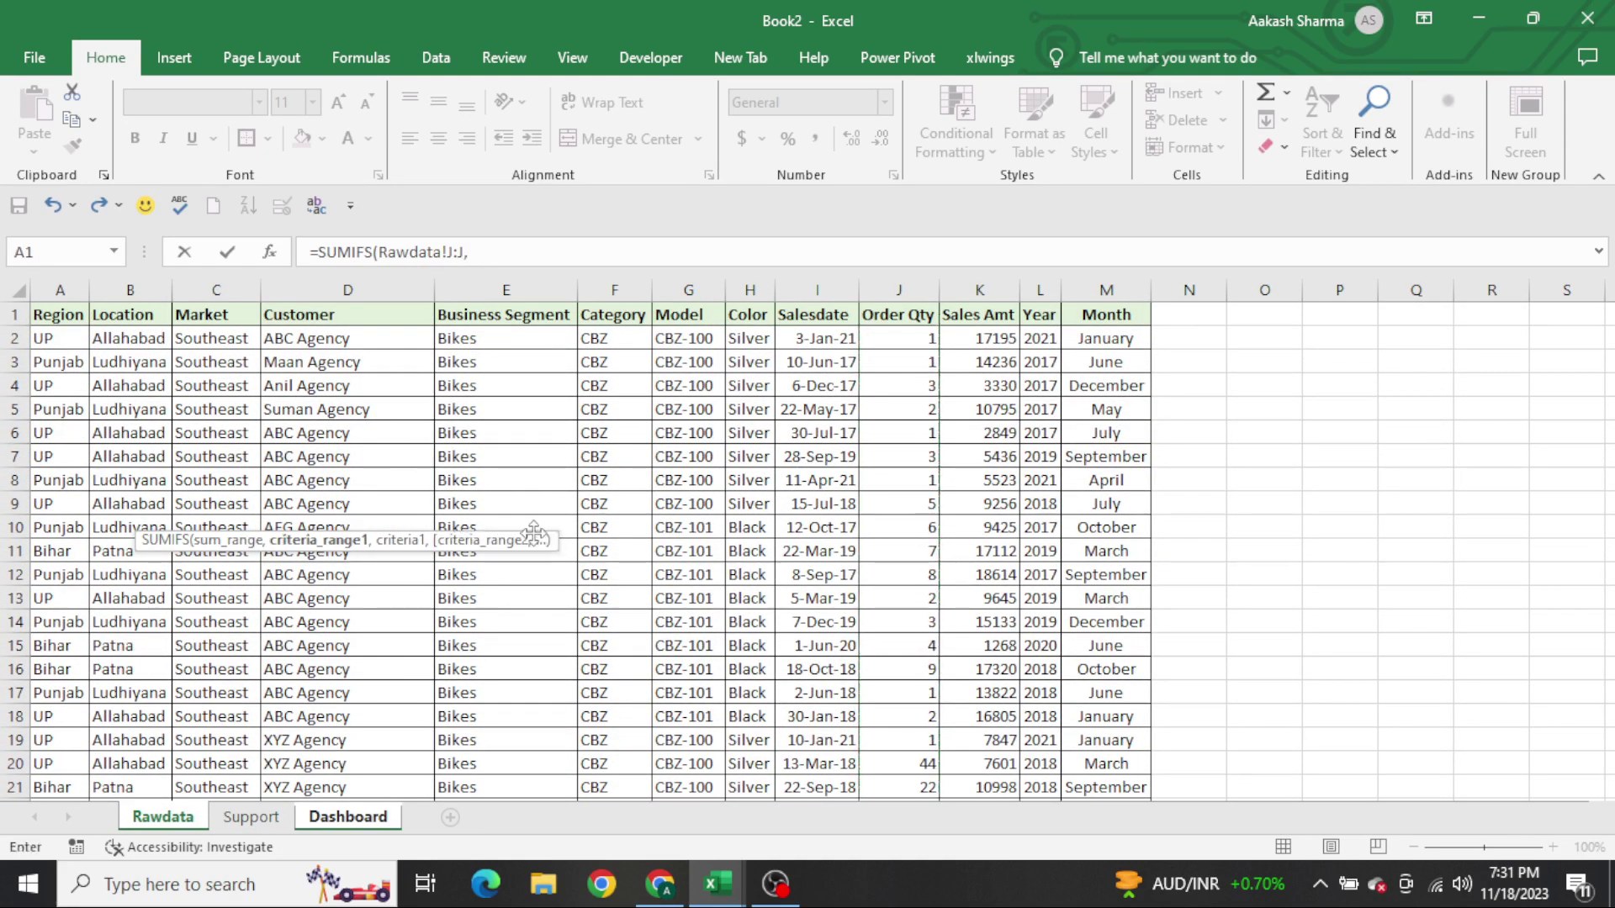
{"action": "left_click", "coordinate": [922, 453]}
{"action": "key", "text": "ctrl+Up"}
{"action": "key", "text": "Right"}
{"action": "key", "text": "Right"}
{"action": "key", "text": "ctrl+space"}
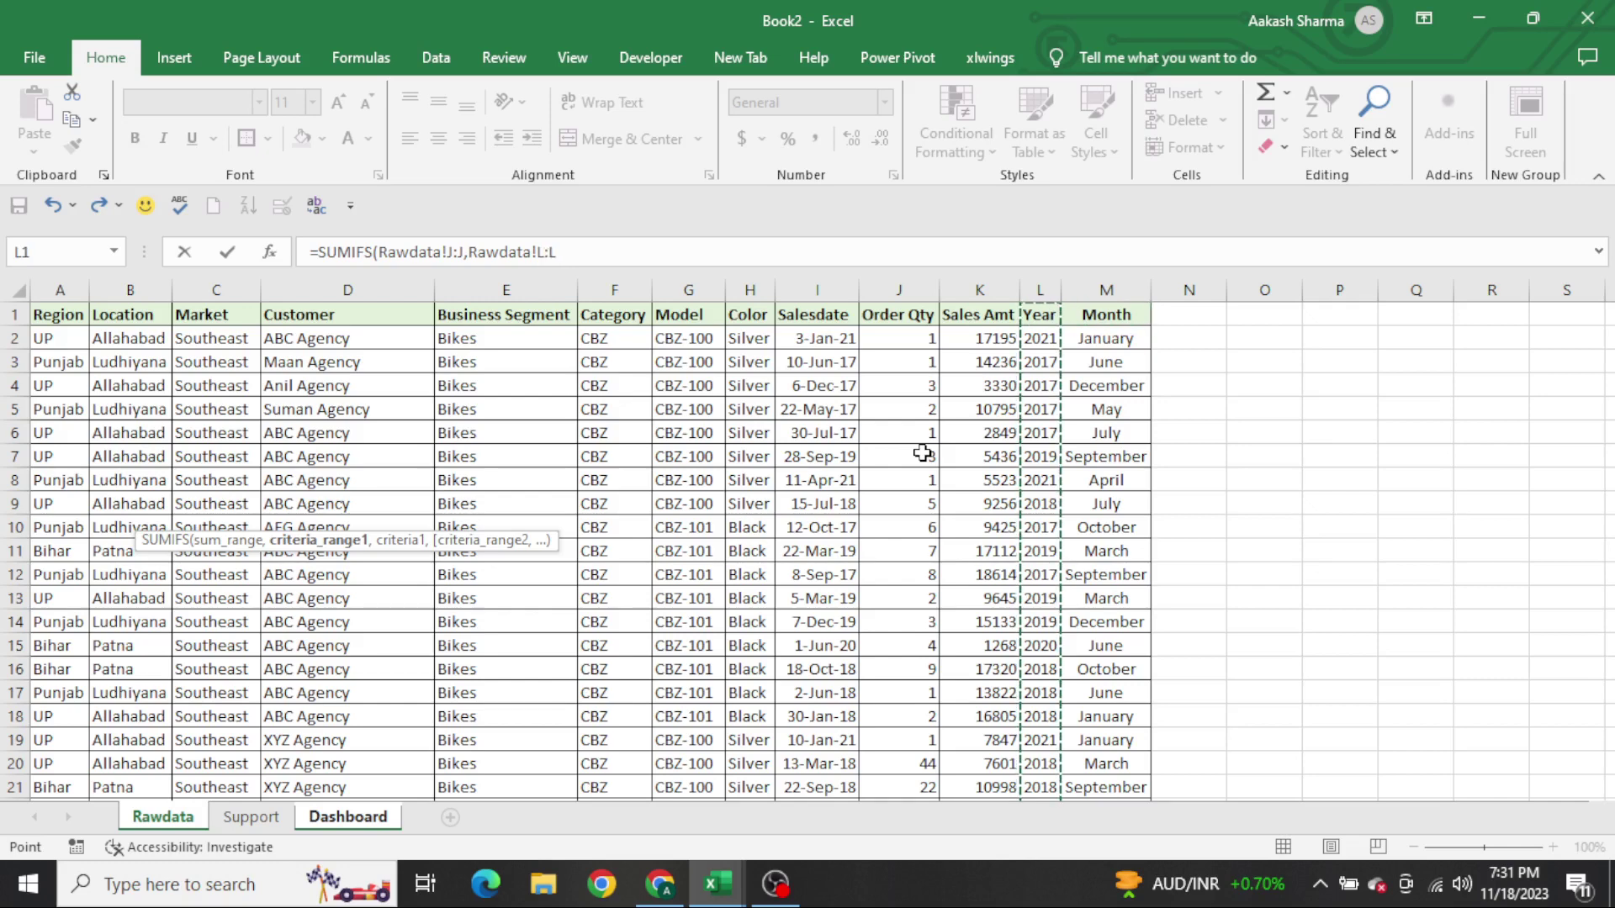
Set the first criterion to the selected year in Dashboard cell V3, as the absolute reference $V$3
{"action": "type", "text": ","}
{"action": "key", "text": "Up"}
{"action": "key", "text": "Up"}
{"action": "key", "text": "Up"}
{"action": "key", "text": "Up"}
{"action": "key", "text": "Up"}
{"action": "key", "text": "Up"}
{"action": "key", "text": "Up"}
{"action": "key", "text": "Left"}
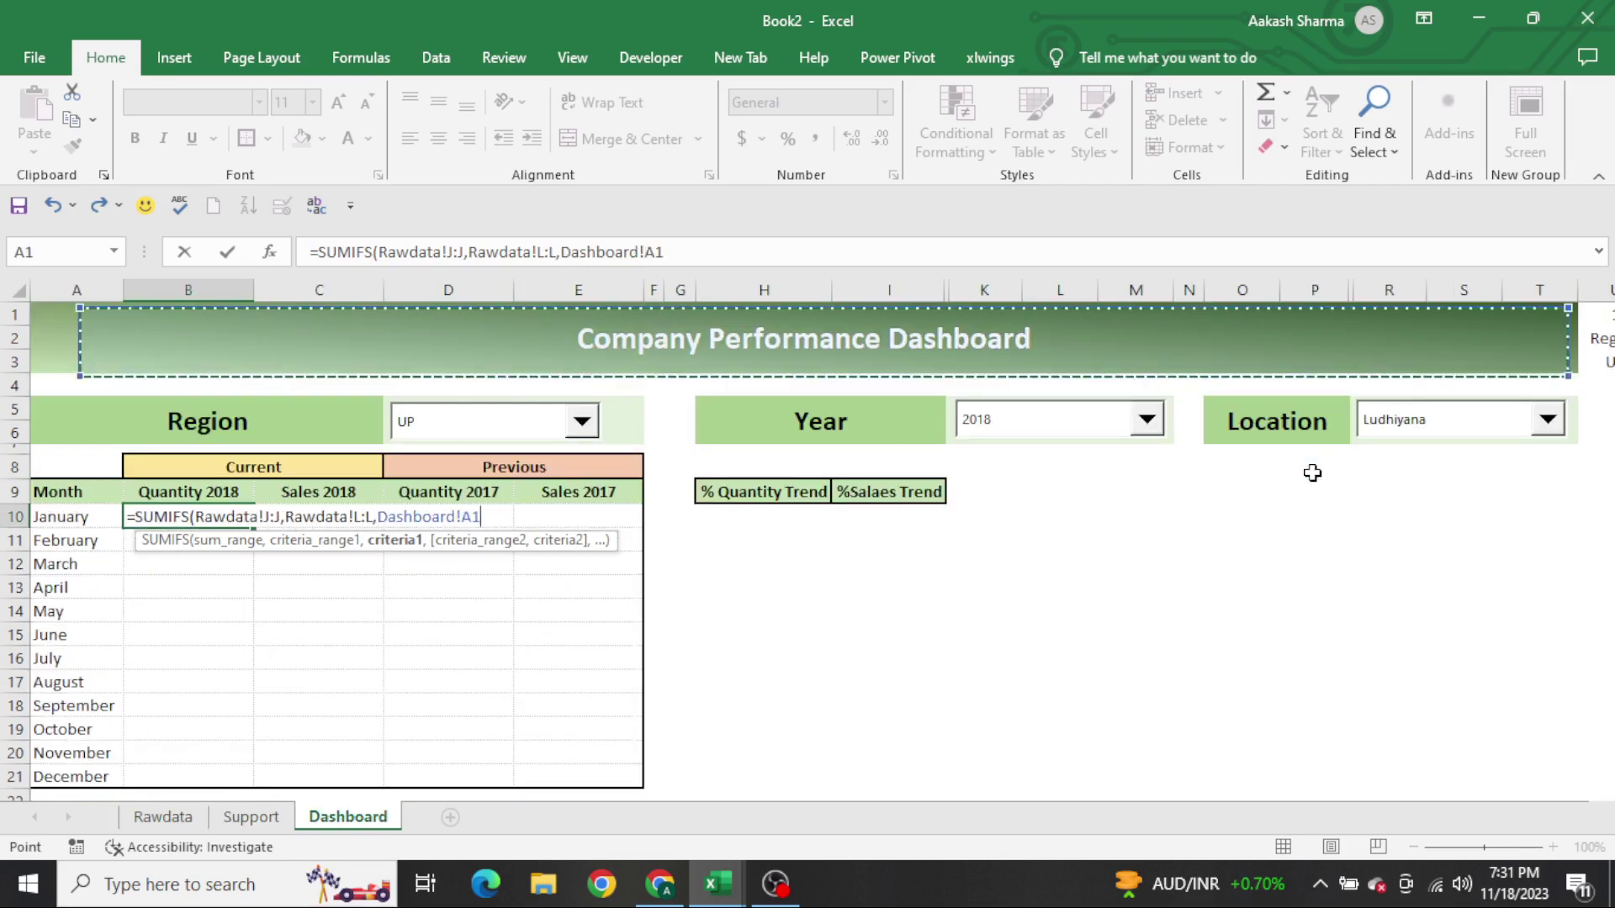
{"action": "key", "text": "ctrl+Right"}
{"action": "key", "text": "Right"}
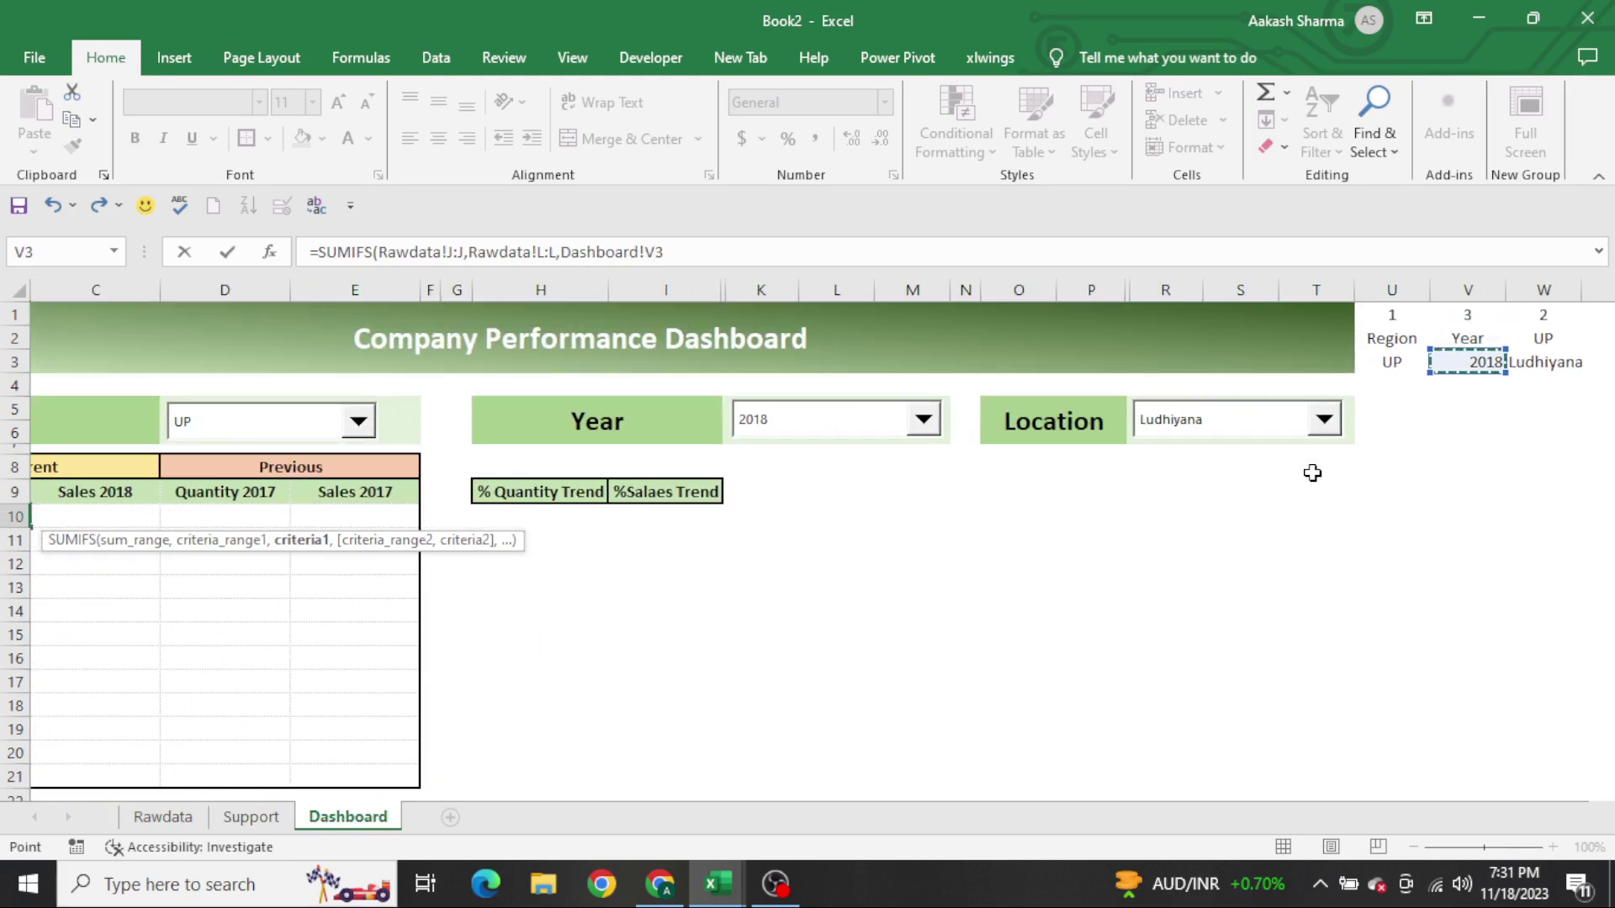
{"action": "key", "text": "F4"}
Add the Rawdata Region column as the second criteria range, as the absolute reference $A:$A
{"action": "type", "text": ","}
{"action": "key", "text": "ctrl+Page_Up"}
{"action": "key", "text": "ctrl+Page_Up"}
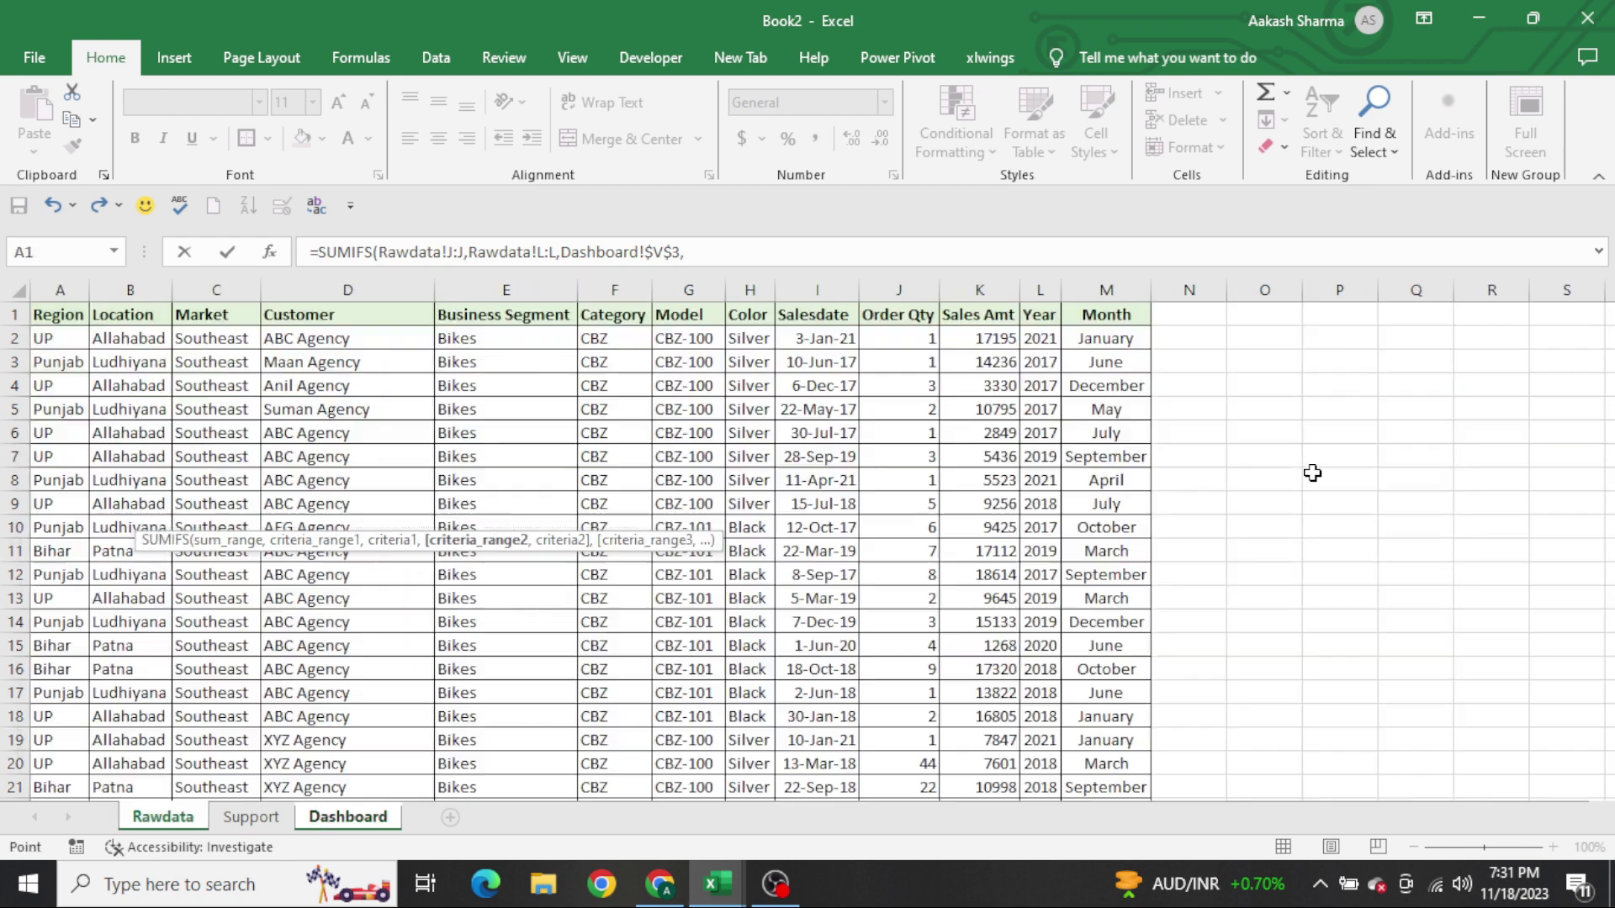
{"action": "key", "text": "ctrl+space"}
{"action": "key", "text": "F4"}
{"action": "type", "text": ","}
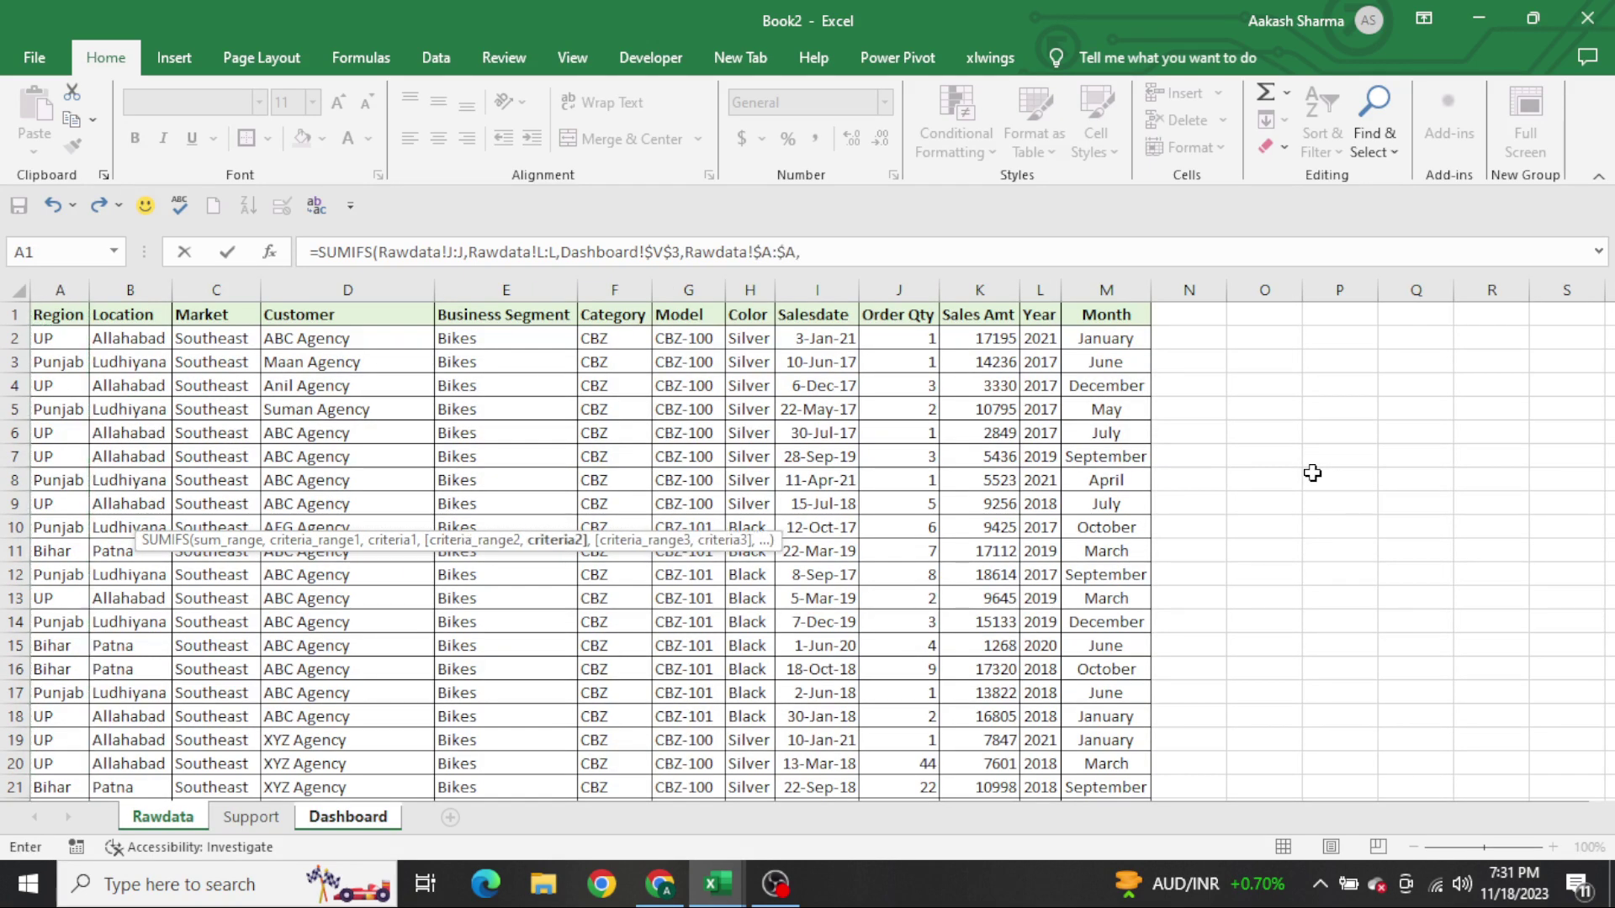
Set the second criterion to the selected region in Dashboard cell U3, as the absolute reference $U$3
{"action": "key", "text": "ctrl+Page_Down"}
{"action": "key", "text": "ctrl+Page_Down"}
{"action": "left_click", "coordinate": [1506, 578]}
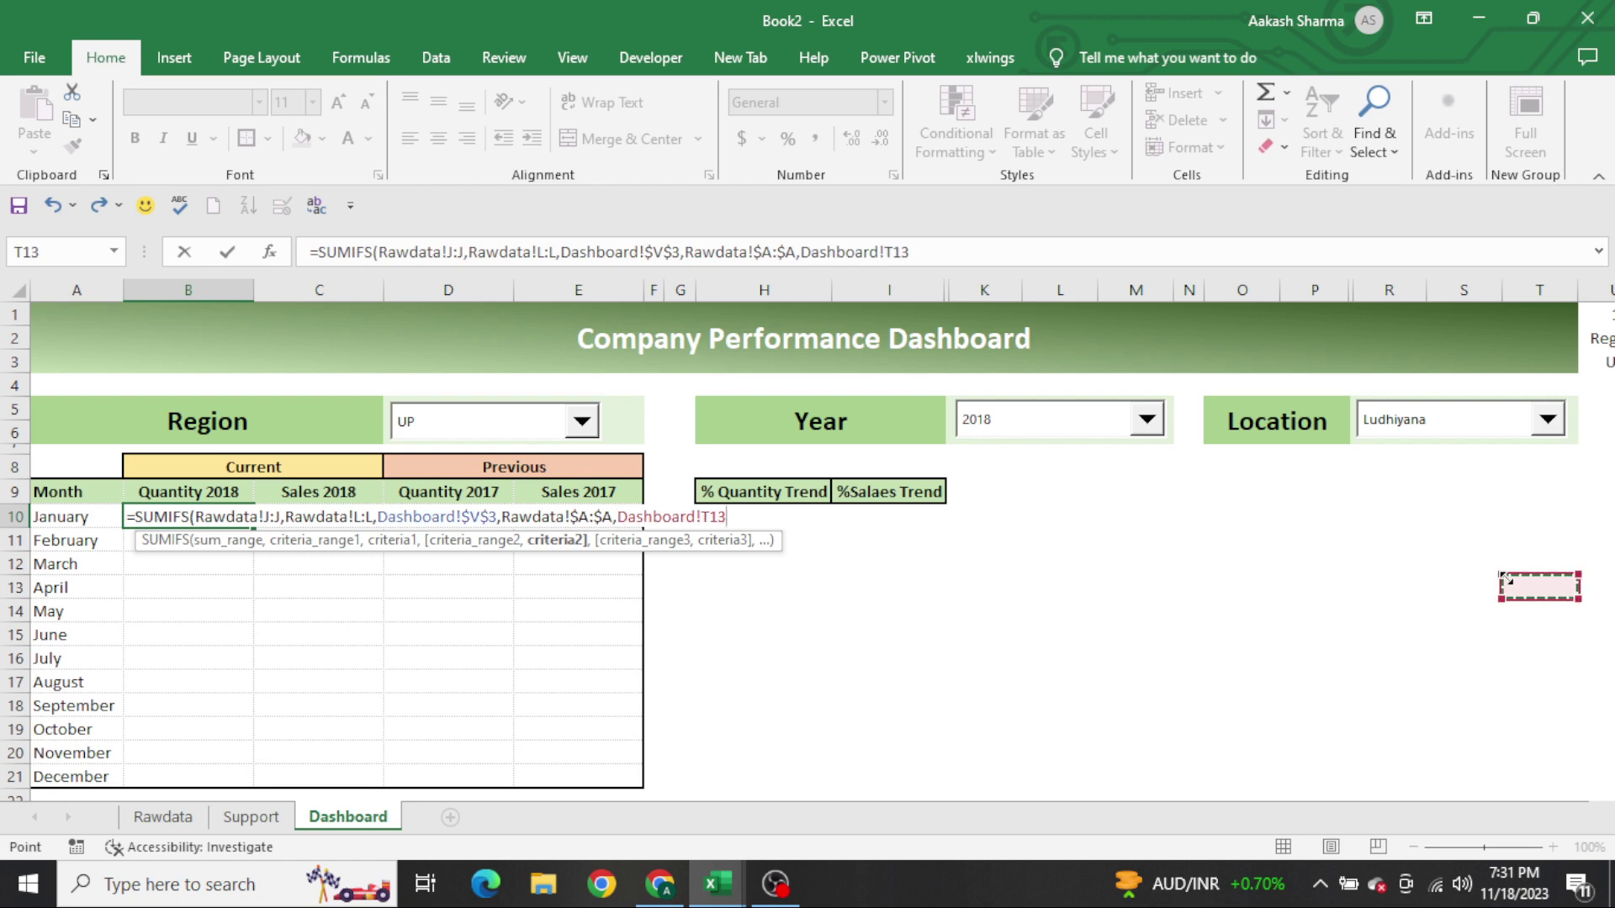
{"action": "key", "text": "Right"}
{"action": "key", "text": "Up"}
{"action": "key", "text": "Up"}
{"action": "key", "text": "Up"}
{"action": "key", "text": "Up"}
{"action": "key", "text": "Up"}
{"action": "key", "text": "Up"}
{"action": "key", "text": "Up"}
{"action": "key", "text": "Up"}
{"action": "key", "text": "Up"}
{"action": "key", "text": "Up"}
{"action": "key", "text": "Down"}
{"action": "key", "text": "F4"}
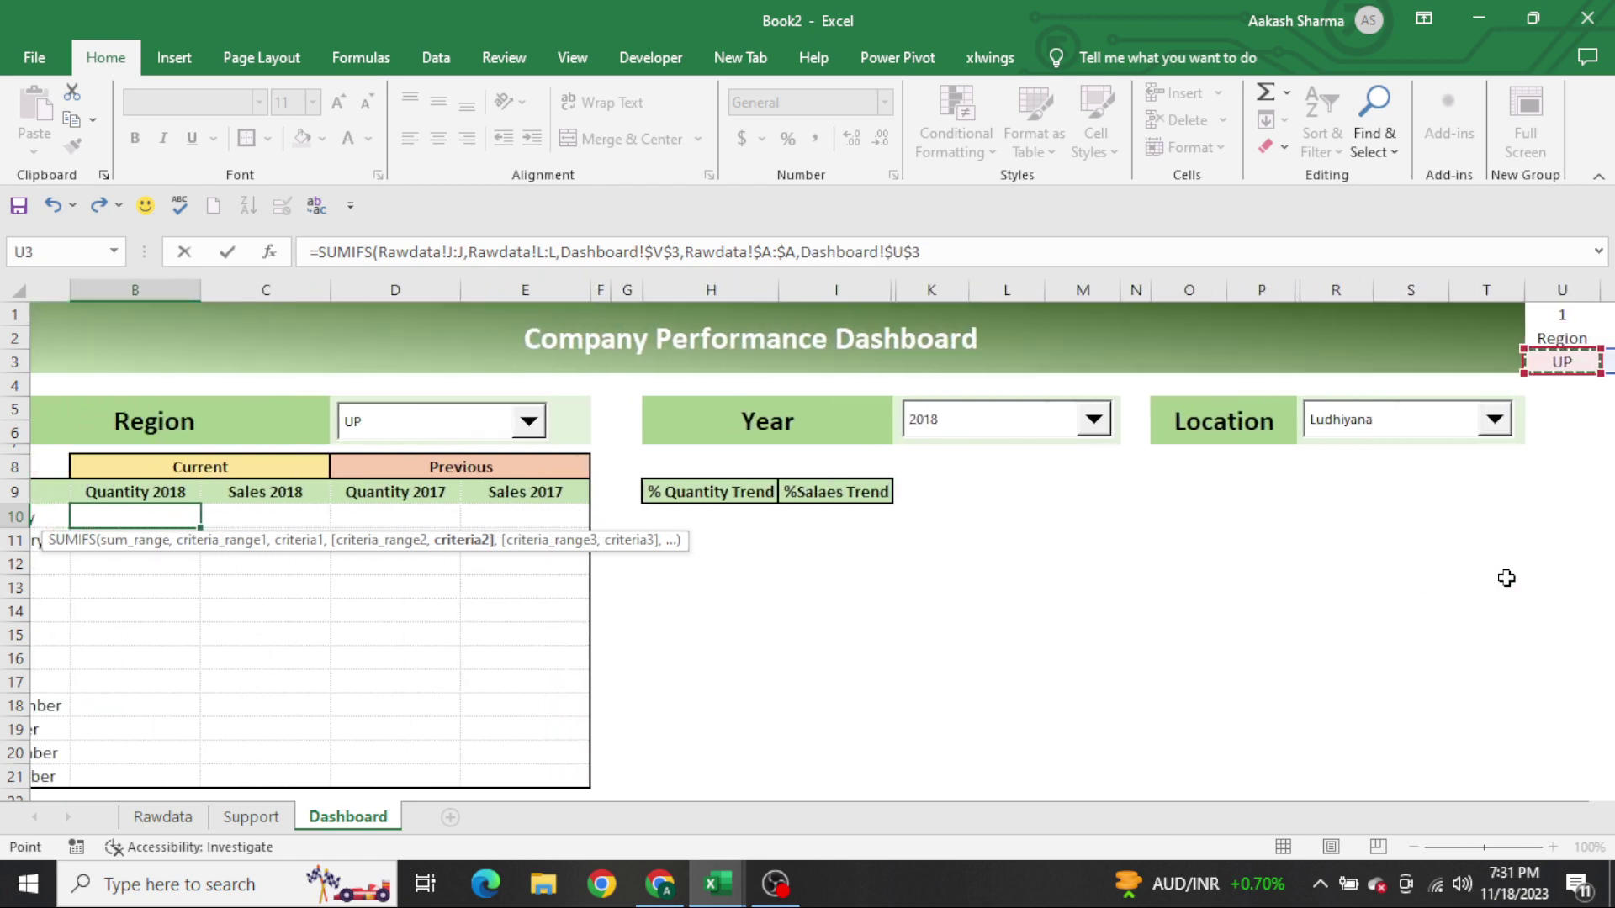
Add the Rawdata Location column as the third criteria range, as the absolute reference $B:$B
{"action": "type", "text": ","}
{"action": "key", "text": "ctrl+Page_Up"}
{"action": "key", "text": "ctrl+Page_Up"}
{"action": "key", "text": "Right"}
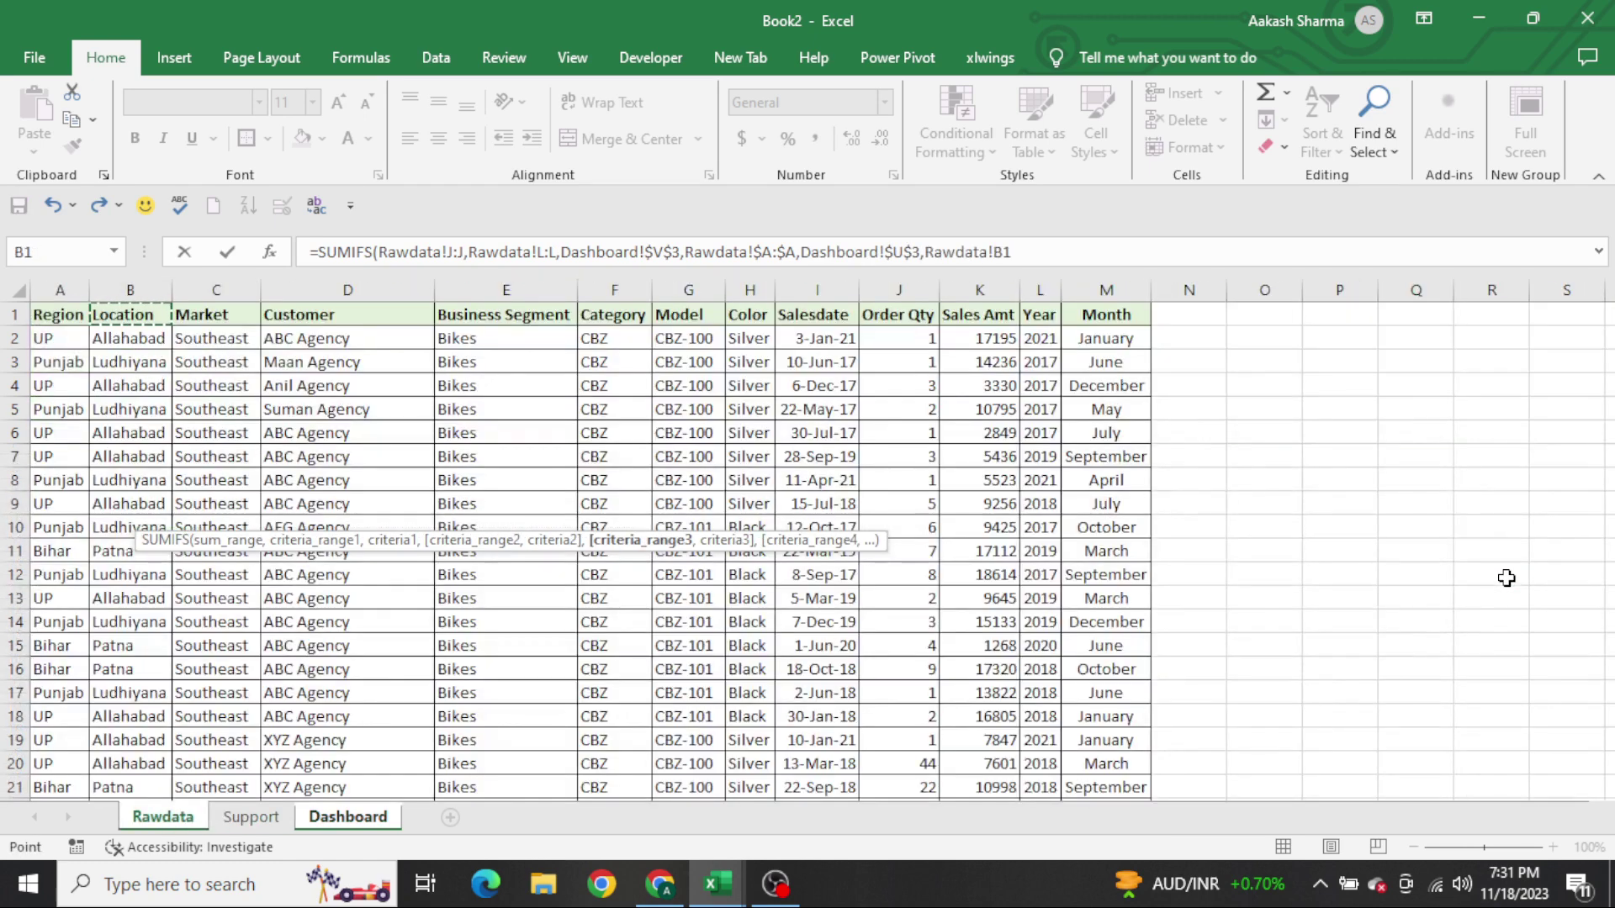
{"action": "key", "text": "ctrl+space"}
{"action": "key", "text": "F4"}
{"action": "type", "text": ","}
Set the third criterion to the selected location in Dashboard cell W3, as the absolute reference $W$3, and complete the B10 formula
{"action": "key", "text": "ctrl+Page_Down"}
{"action": "key", "text": "ctrl+Page_Down"}
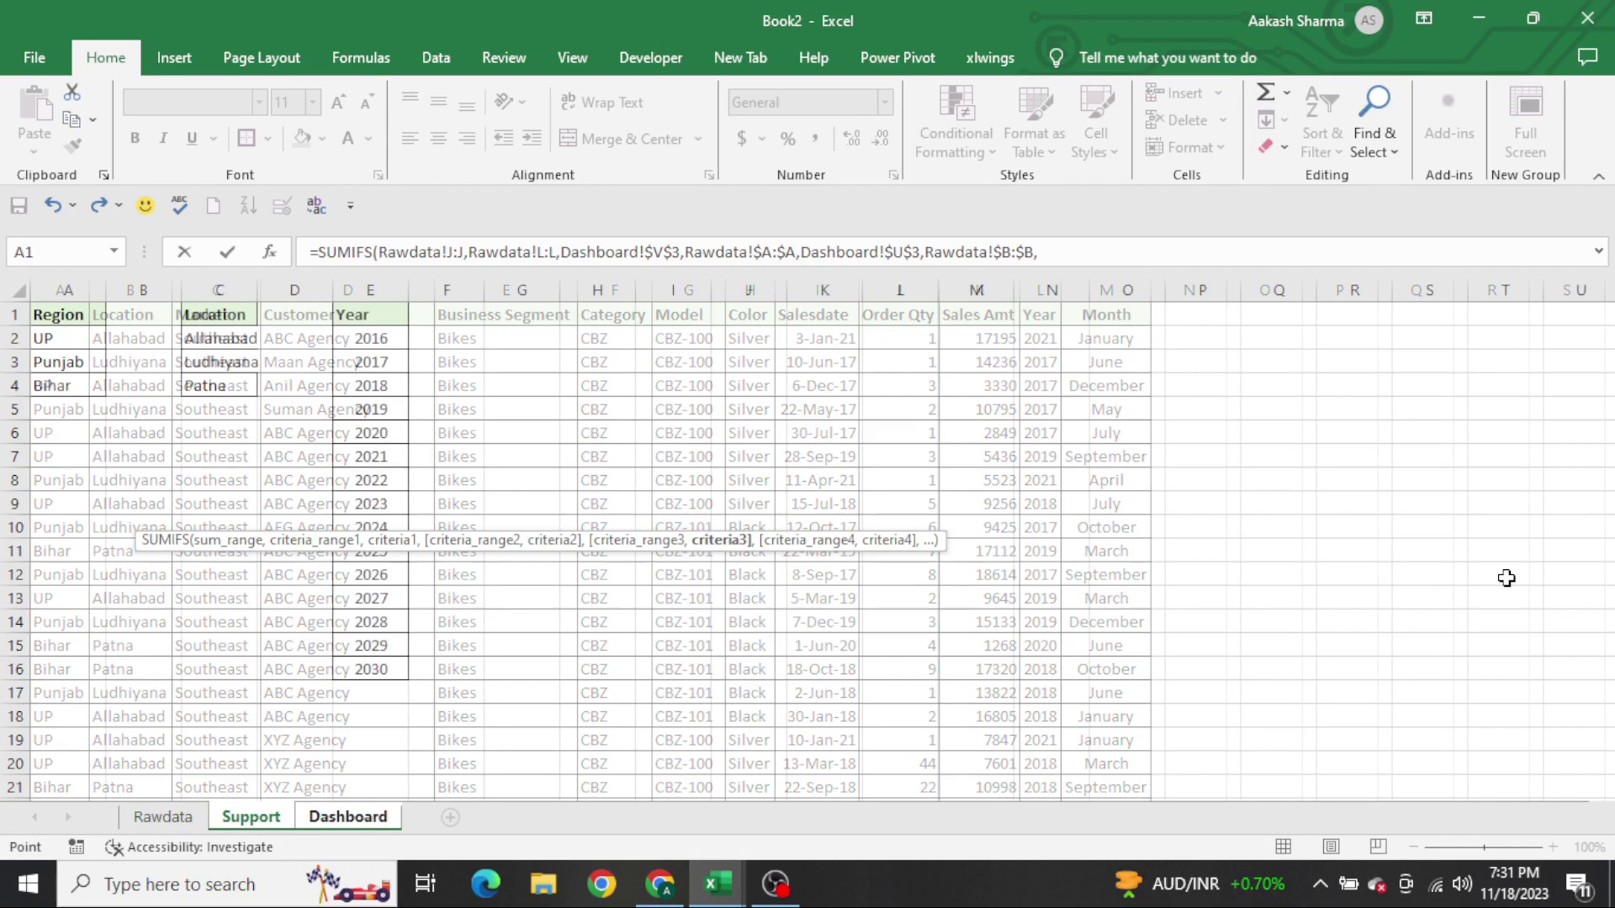
{"action": "key", "text": "Right"}
{"action": "key", "text": "Up"}
{"action": "key", "text": "Up"}
{"action": "key", "text": "Up"}
{"action": "key", "text": "Up"}
{"action": "key", "text": "Up"}
{"action": "key", "text": "Up"}
{"action": "key", "text": "Up"}
{"action": "key", "text": "Up"}
{"action": "key", "text": "Up"}
{"action": "key", "text": "Up"}
{"action": "key", "text": "Up"}
{"action": "key", "text": "Right"}
{"action": "key", "text": "Down"}
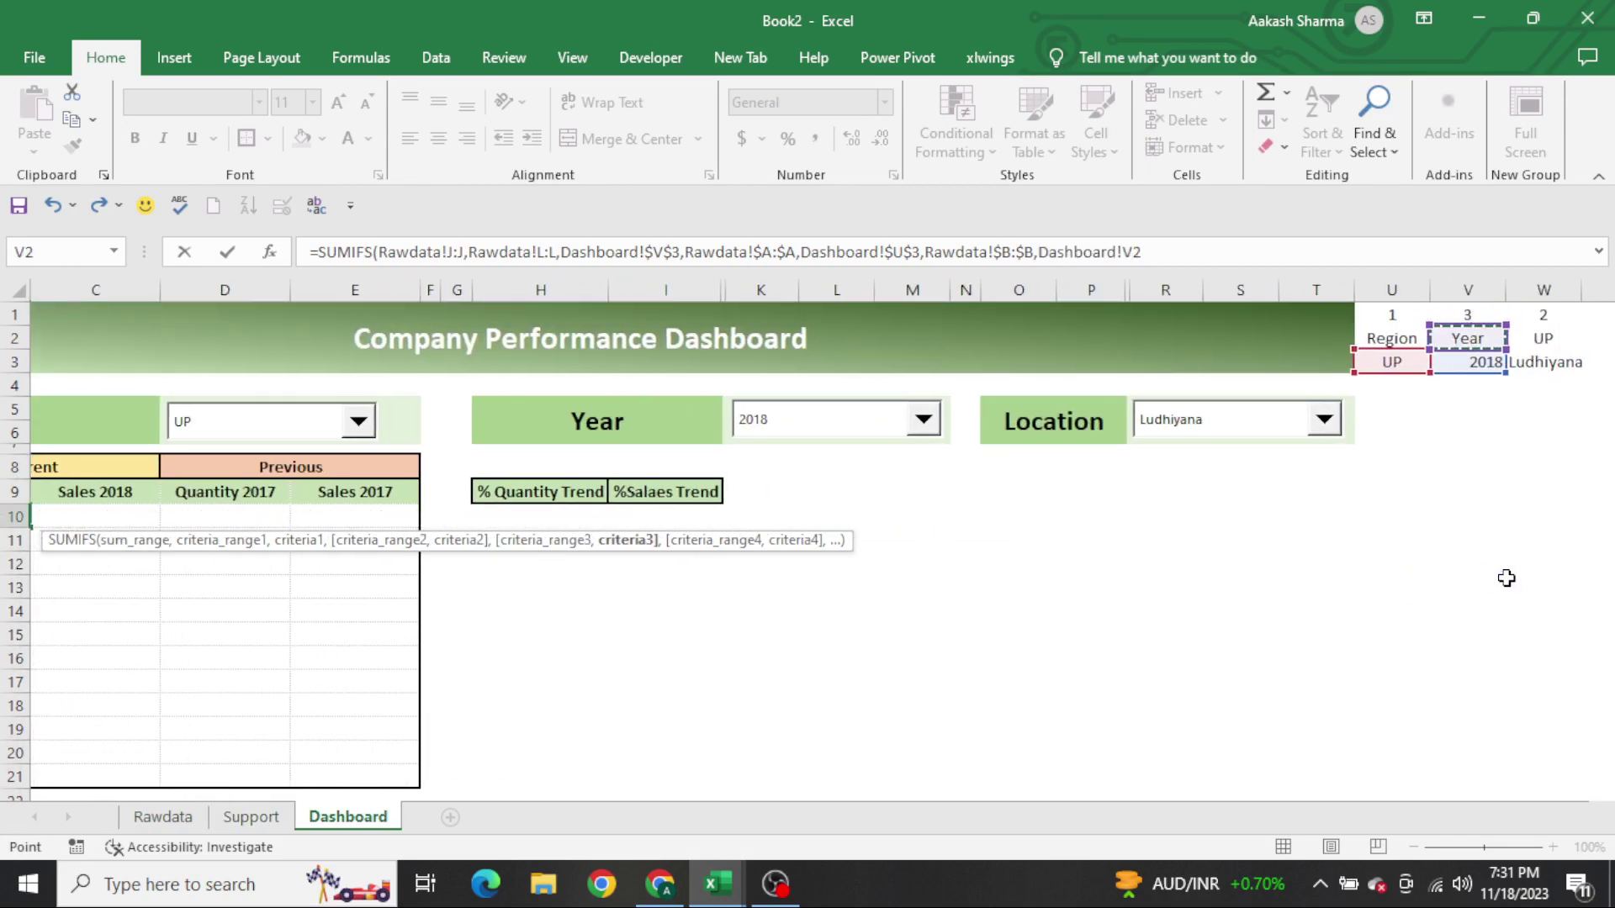
{"action": "key", "text": "Right"}
{"action": "key", "text": "Down"}
{"action": "key", "text": "F4"}
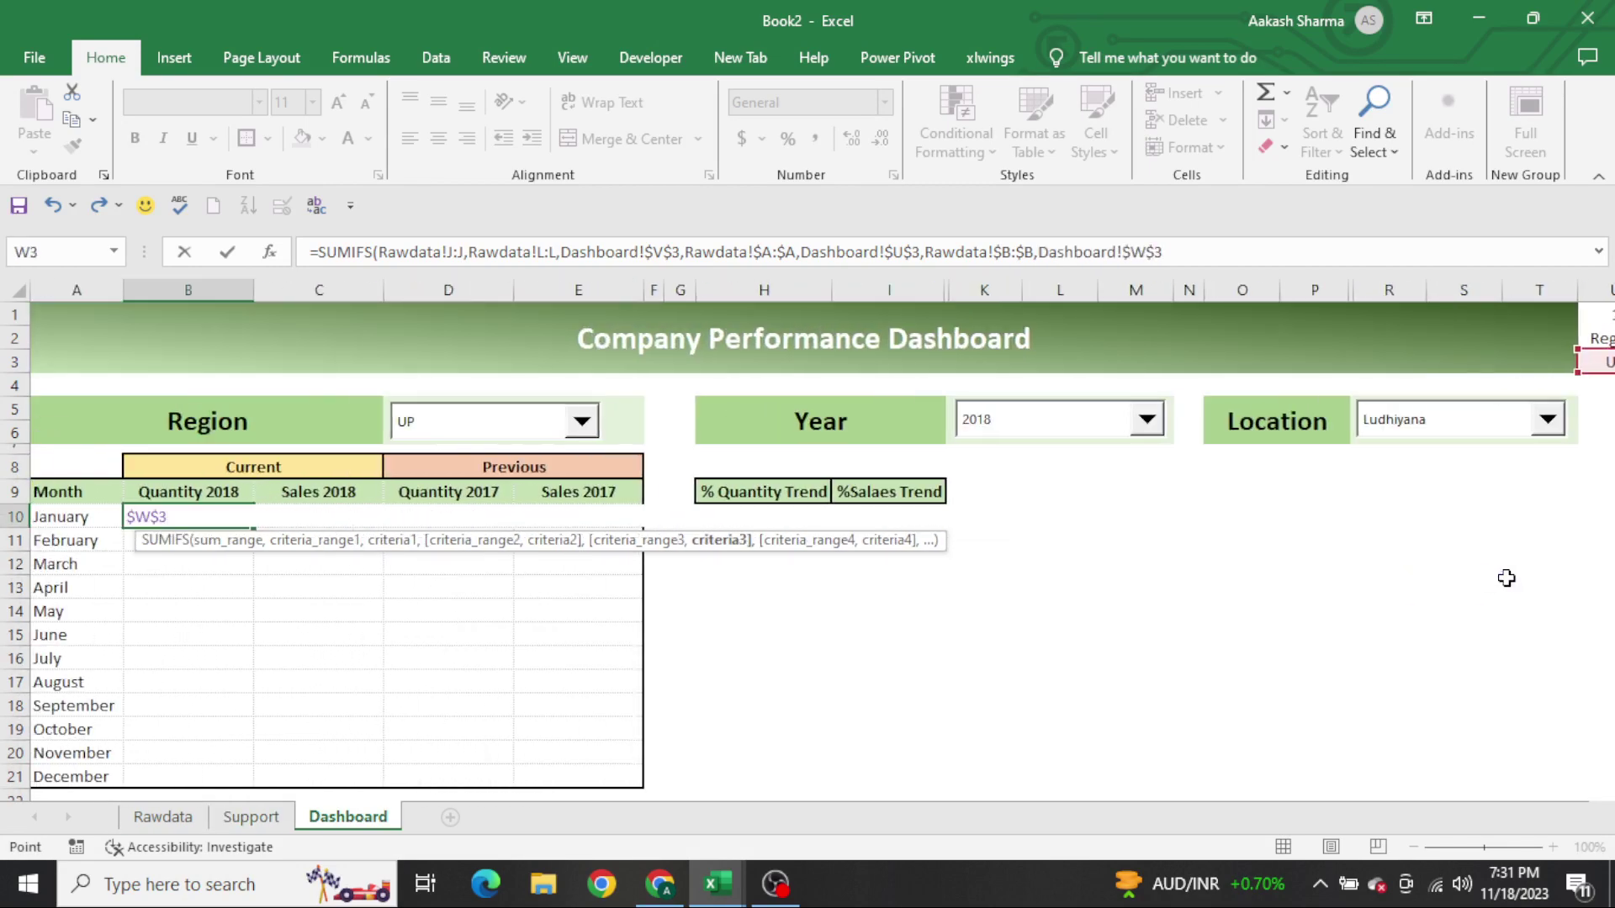
{"action": "key", "text": "Return"}
Fill the January current-year quantity formula from B10 down to December in B21
{"action": "key", "text": "Left"}
{"action": "key", "text": "ctrl+Down"}
{"action": "key", "text": "Right"}
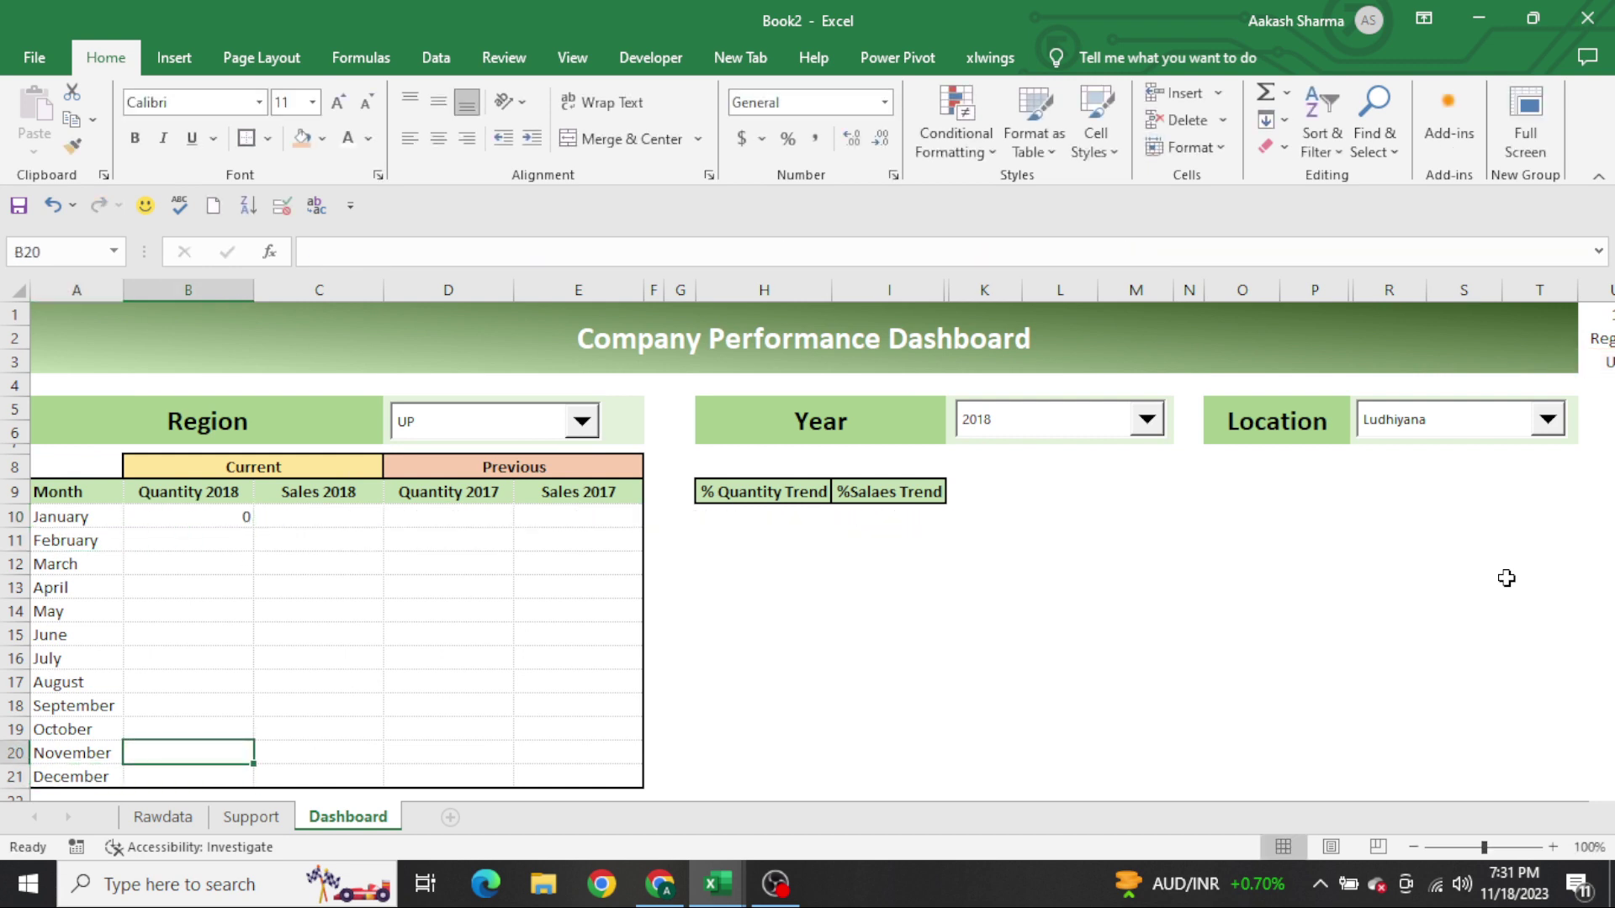
{"action": "key", "text": "ctrl+shift+Up"}
{"action": "key", "text": "ctrl+d"}
{"action": "key", "text": "ctrl+Up"}
{"action": "key", "text": "Down"}
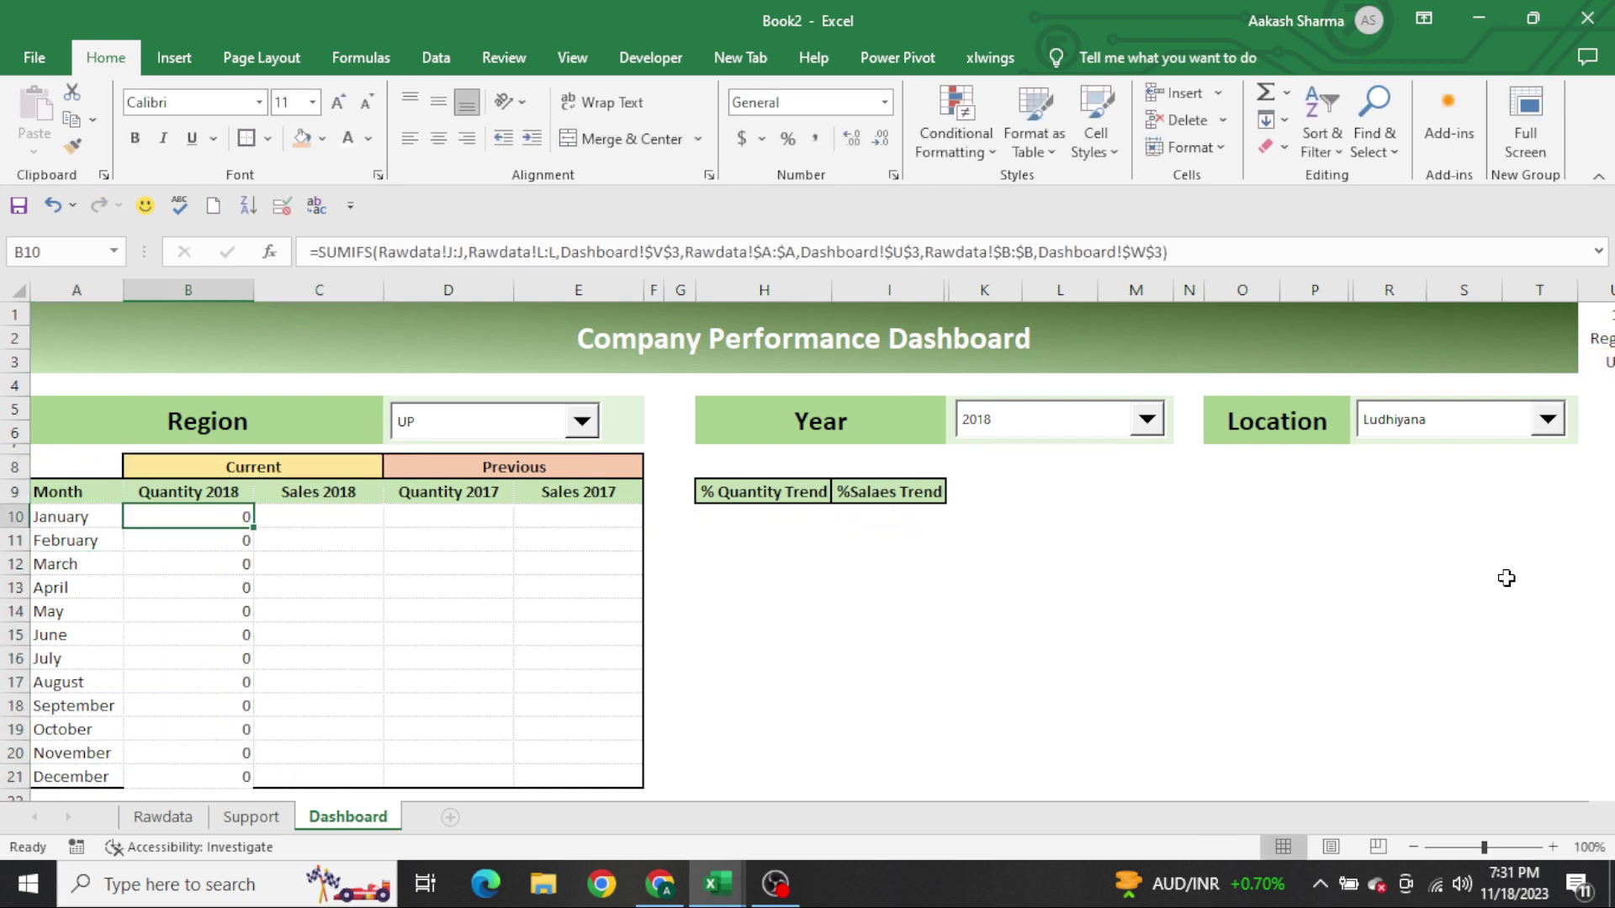
Center-align the current-year quantities for January through December in B10:B21
{"action": "key", "text": "shift+Down"}
{"action": "key", "text": "shift+Down"}
{"action": "key", "text": "shift+Down"}
{"action": "key", "text": "shift+Down"}
{"action": "key", "text": "shift+Down"}
{"action": "key", "text": "shift+Down"}
{"action": "key", "text": "shift+Down"}
{"action": "key", "text": "shift+Down"}
{"action": "key", "text": "shift+Down"}
{"action": "key", "text": "shift+Down"}
{"action": "key", "text": "shift+Down"}
{"action": "key", "text": "alt+h"}
{"action": "key", "text": "a"}
{"action": "key", "text": "c"}
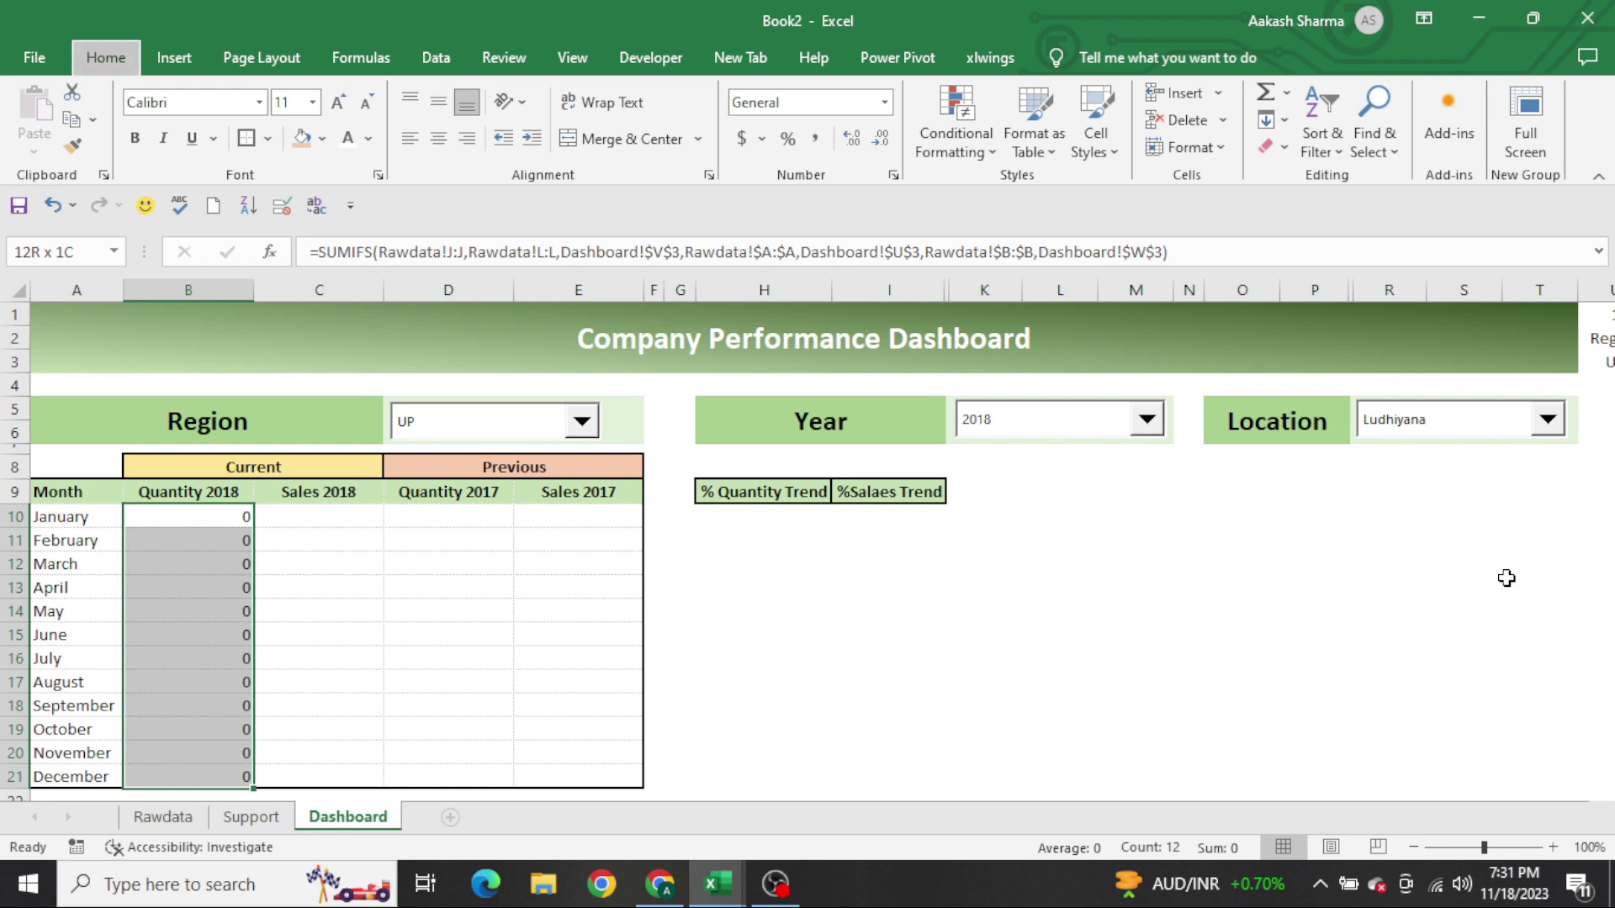
Choose Allahabad as the location in the dashboard's Location selector
{"action": "left_click", "coordinate": [1393, 428]}
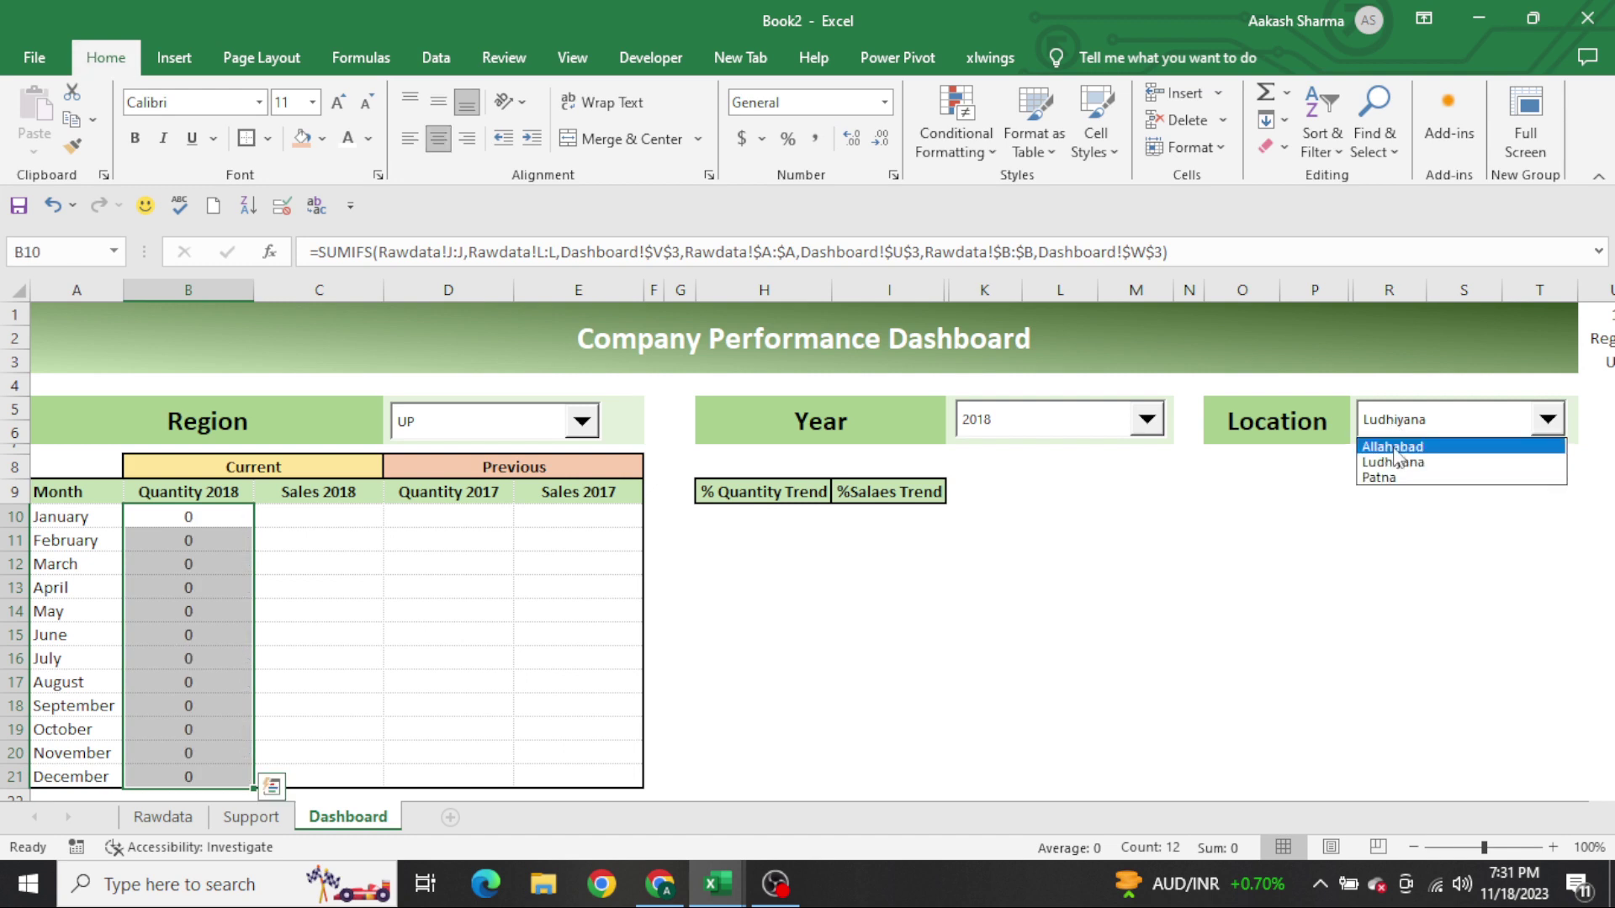
{"action": "left_click", "coordinate": [1388, 450]}
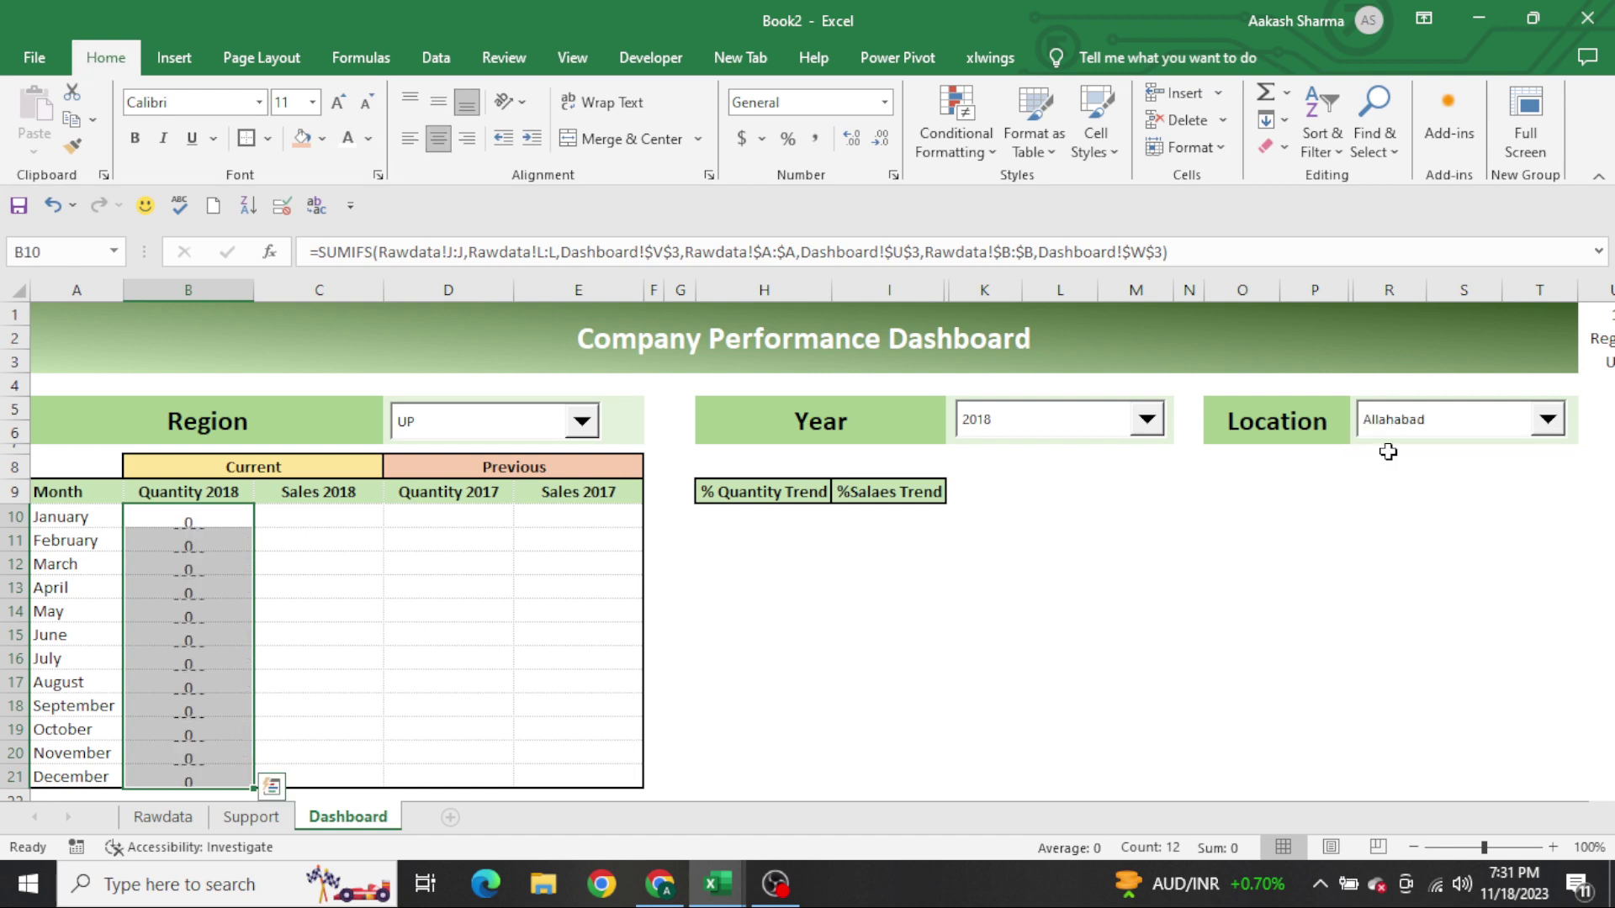
{"action": "left_click", "coordinate": [701, 641]}
Examine the SUMIFS formulas filled into the current-year quantity column to see which criteria they use
{"action": "key", "text": "ctrl+Left"}
{"action": "key", "text": "Up"}
{"action": "key", "text": "F2"}
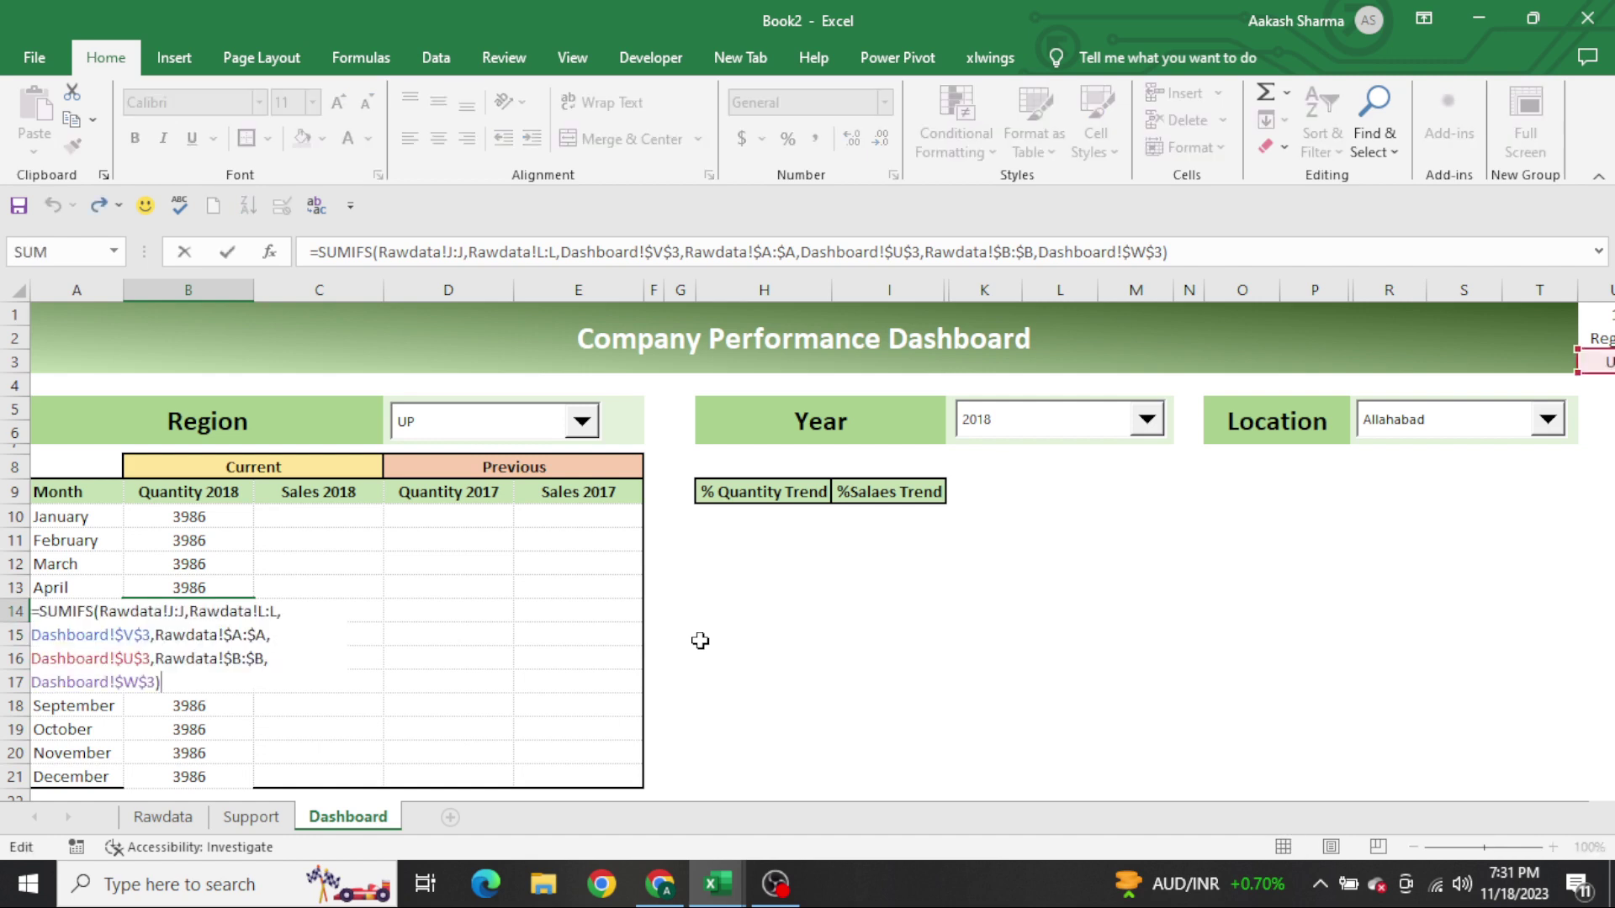
{"action": "key", "text": "Escape"}
{"action": "key", "text": "Up"}
{"action": "key", "text": "F2"}
{"action": "key", "text": "Escape"}
{"action": "key", "text": "Up"}
{"action": "key", "text": "F2"}
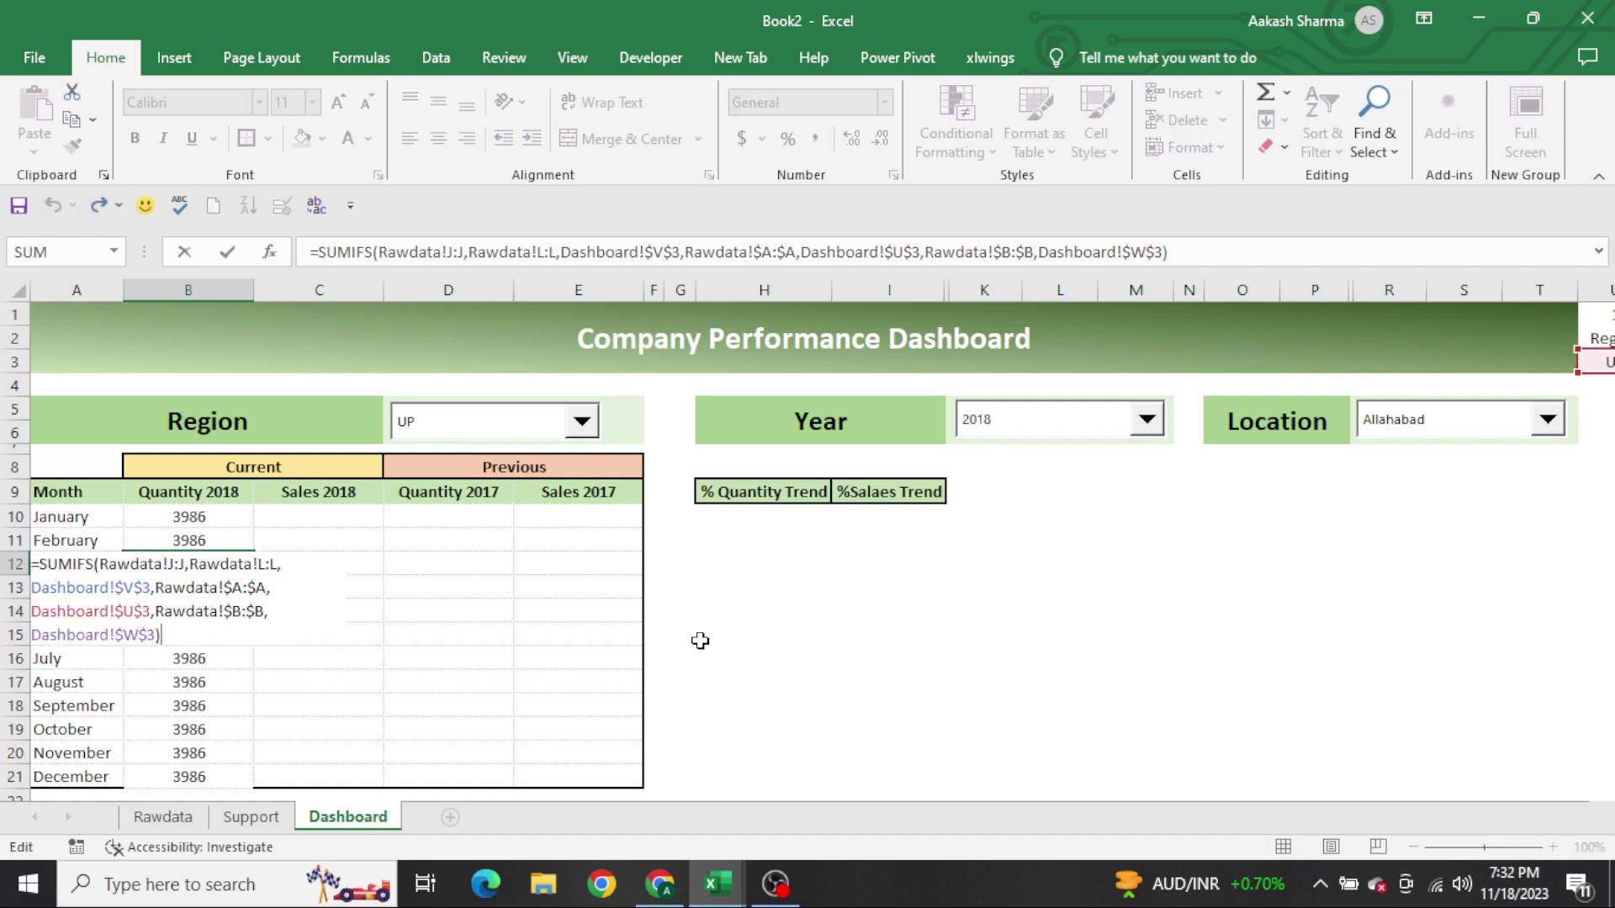
{"action": "key", "text": "Escape"}
Reopen the SUMIFS formula in B10 and add the Rawdata Month column, M:M, as the fourth criteria range
{"action": "key", "text": "Up"}
{"action": "key", "text": "Up"}
{"action": "key", "text": "Up"}
{"action": "key", "text": "Down"}
{"action": "key", "text": "F2"}
{"action": "key", "text": "BackSpace"}
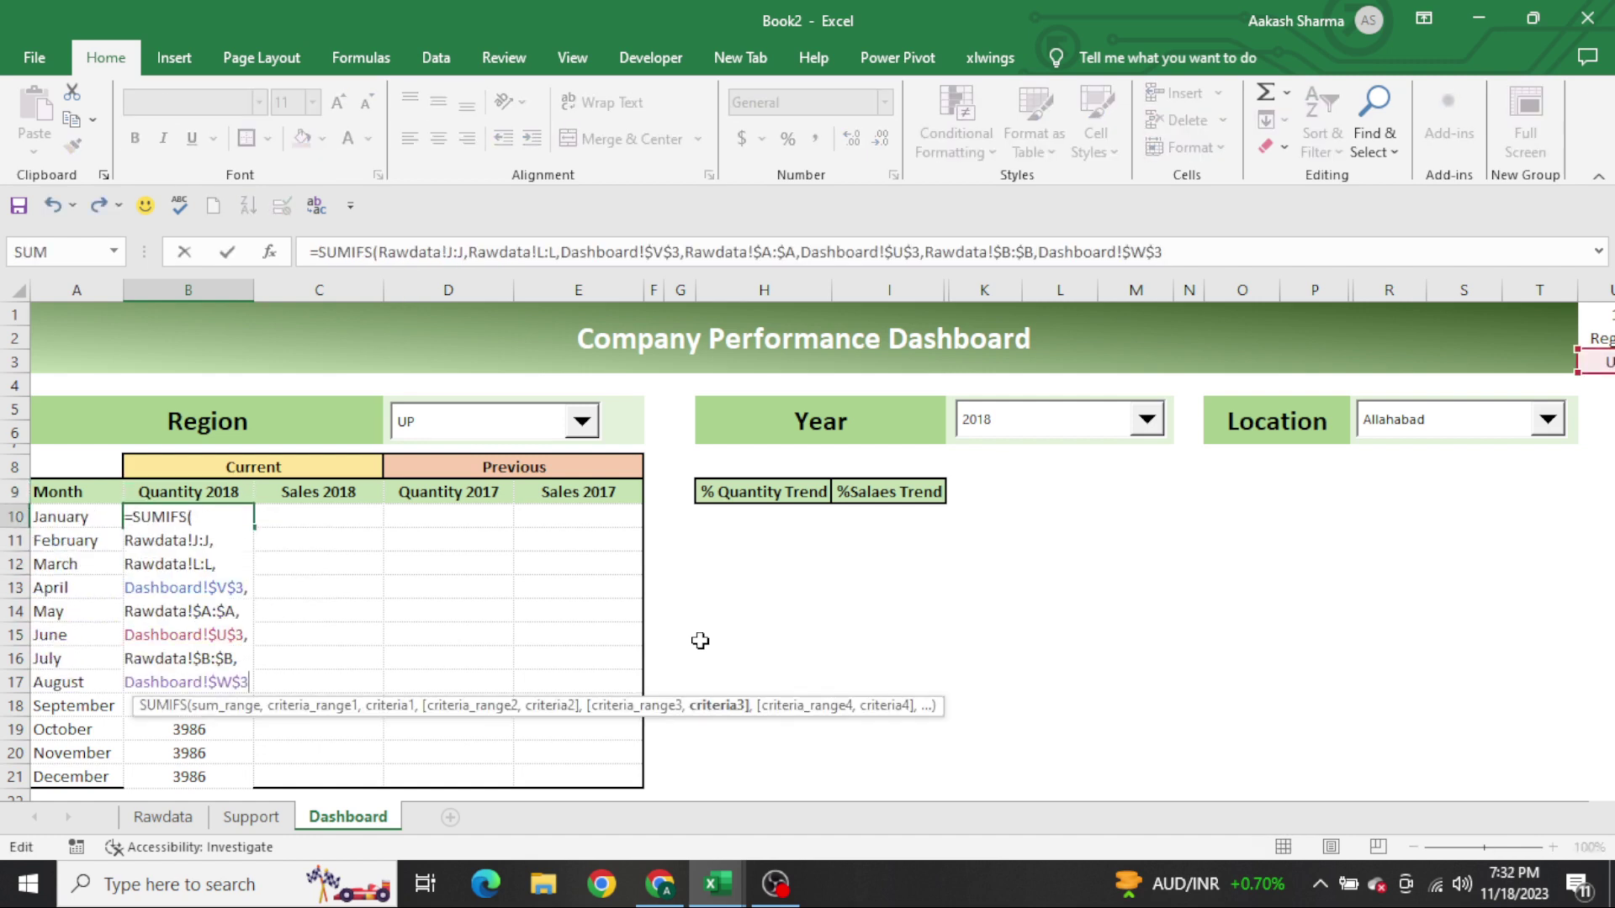
{"action": "type", "text": ","}
{"action": "key", "text": "ctrl+Page_Up"}
{"action": "key", "text": "ctrl+Page_Up"}
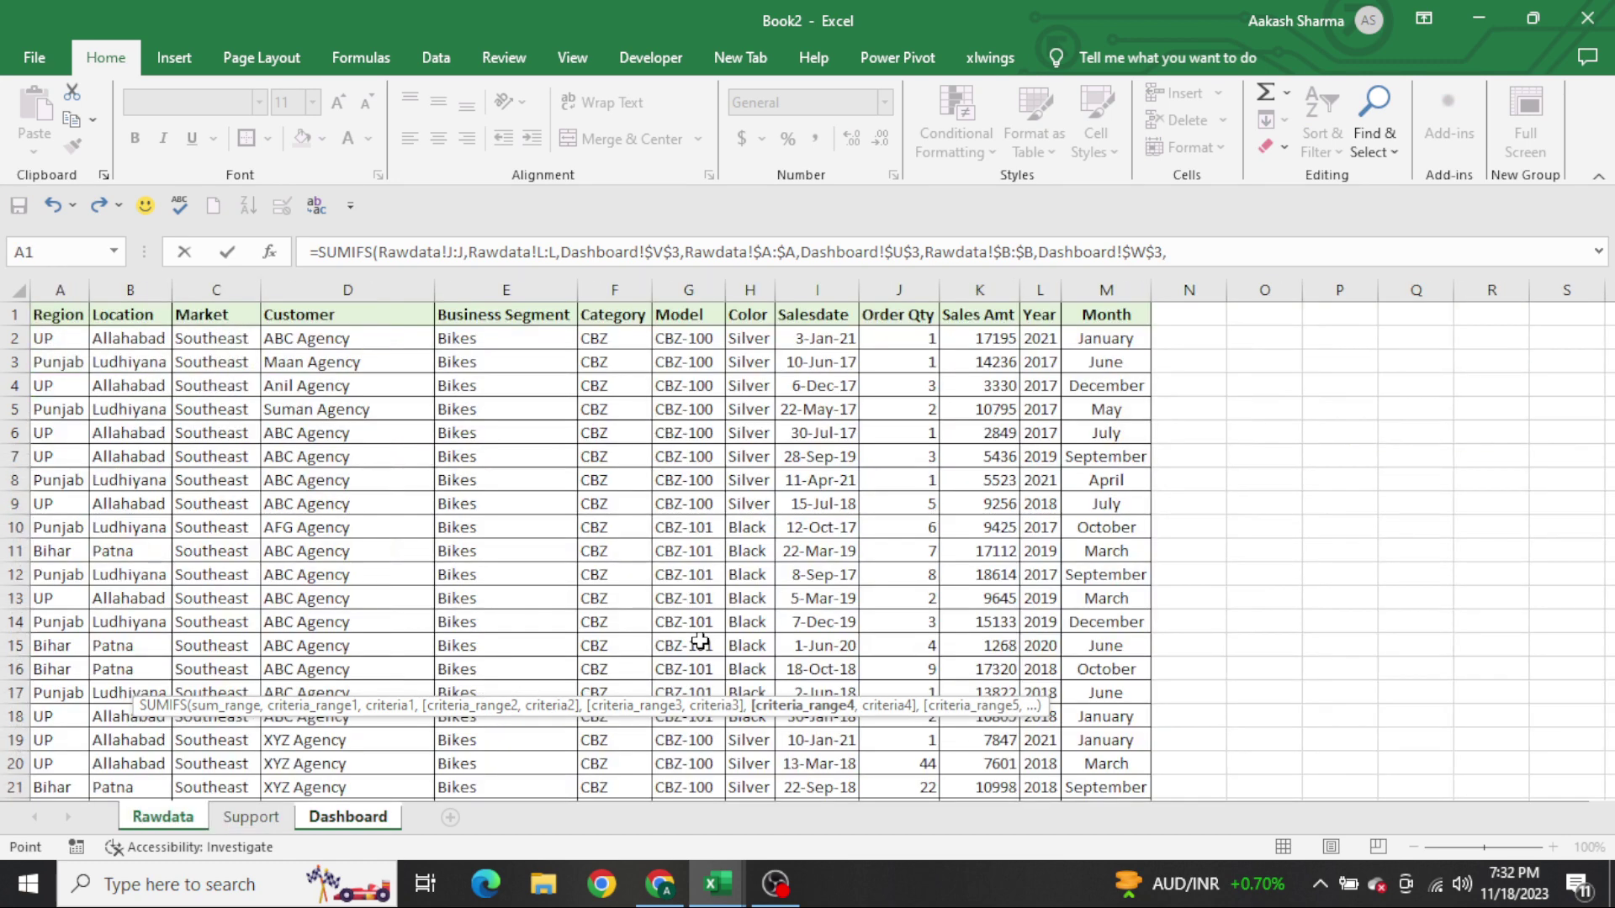
{"action": "left_click", "coordinate": [847, 643]}
{"action": "key", "text": "ctrl+Up"}
{"action": "key", "text": "Right"}
{"action": "key", "text": "Right"}
{"action": "key", "text": "Right"}
{"action": "key", "text": "Right"}
{"action": "key", "text": "ctrl+space"}
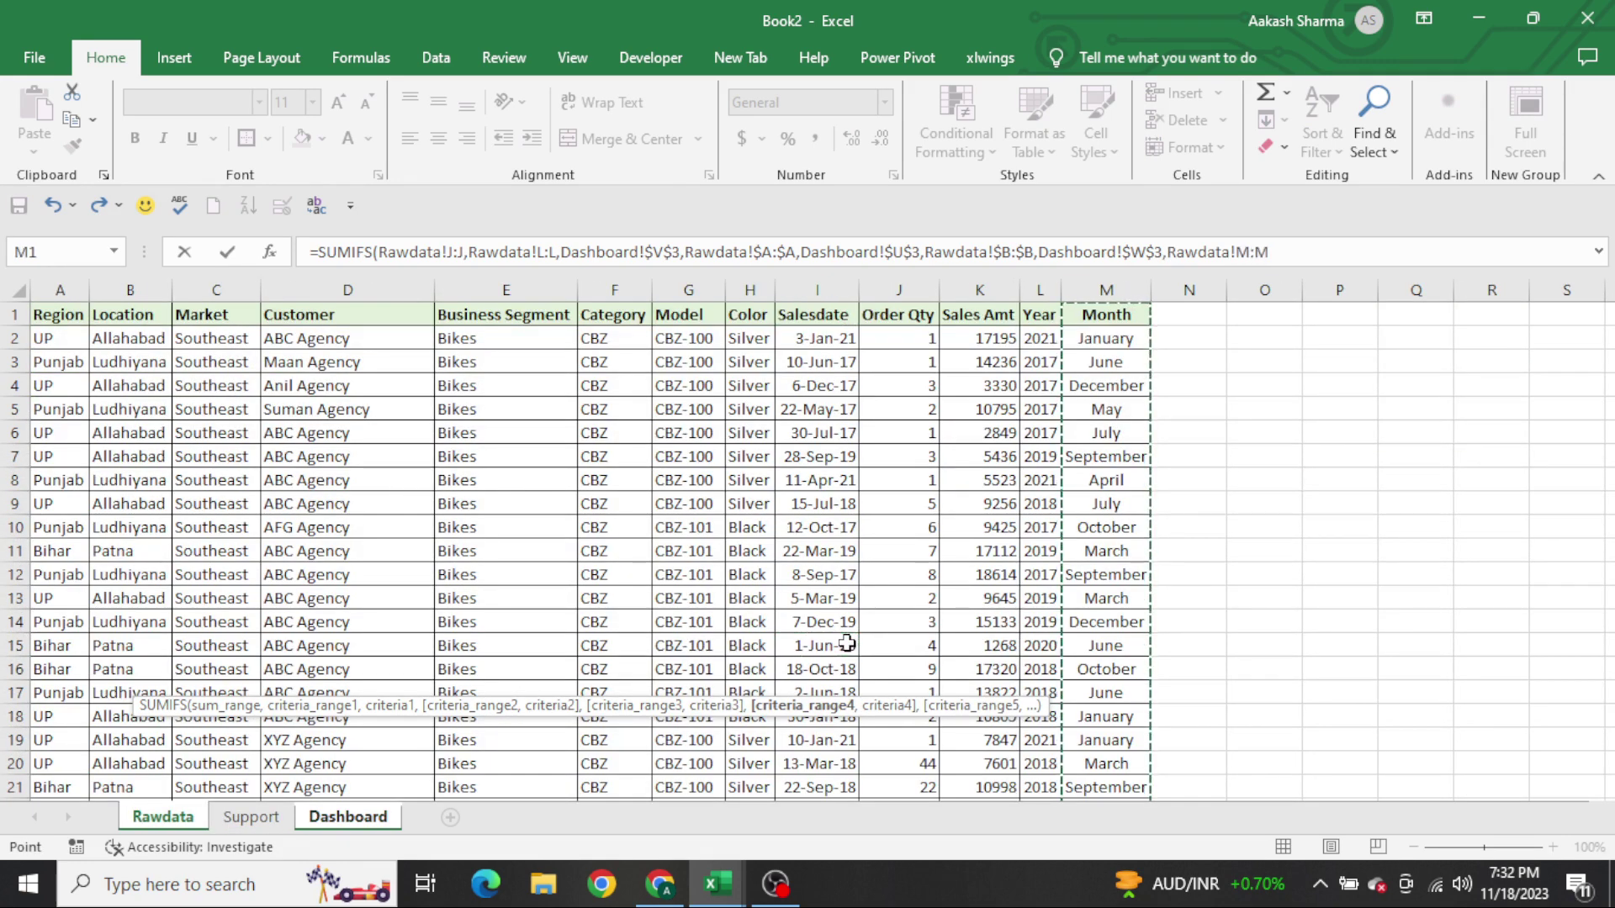
{"action": "type", "text": ","}
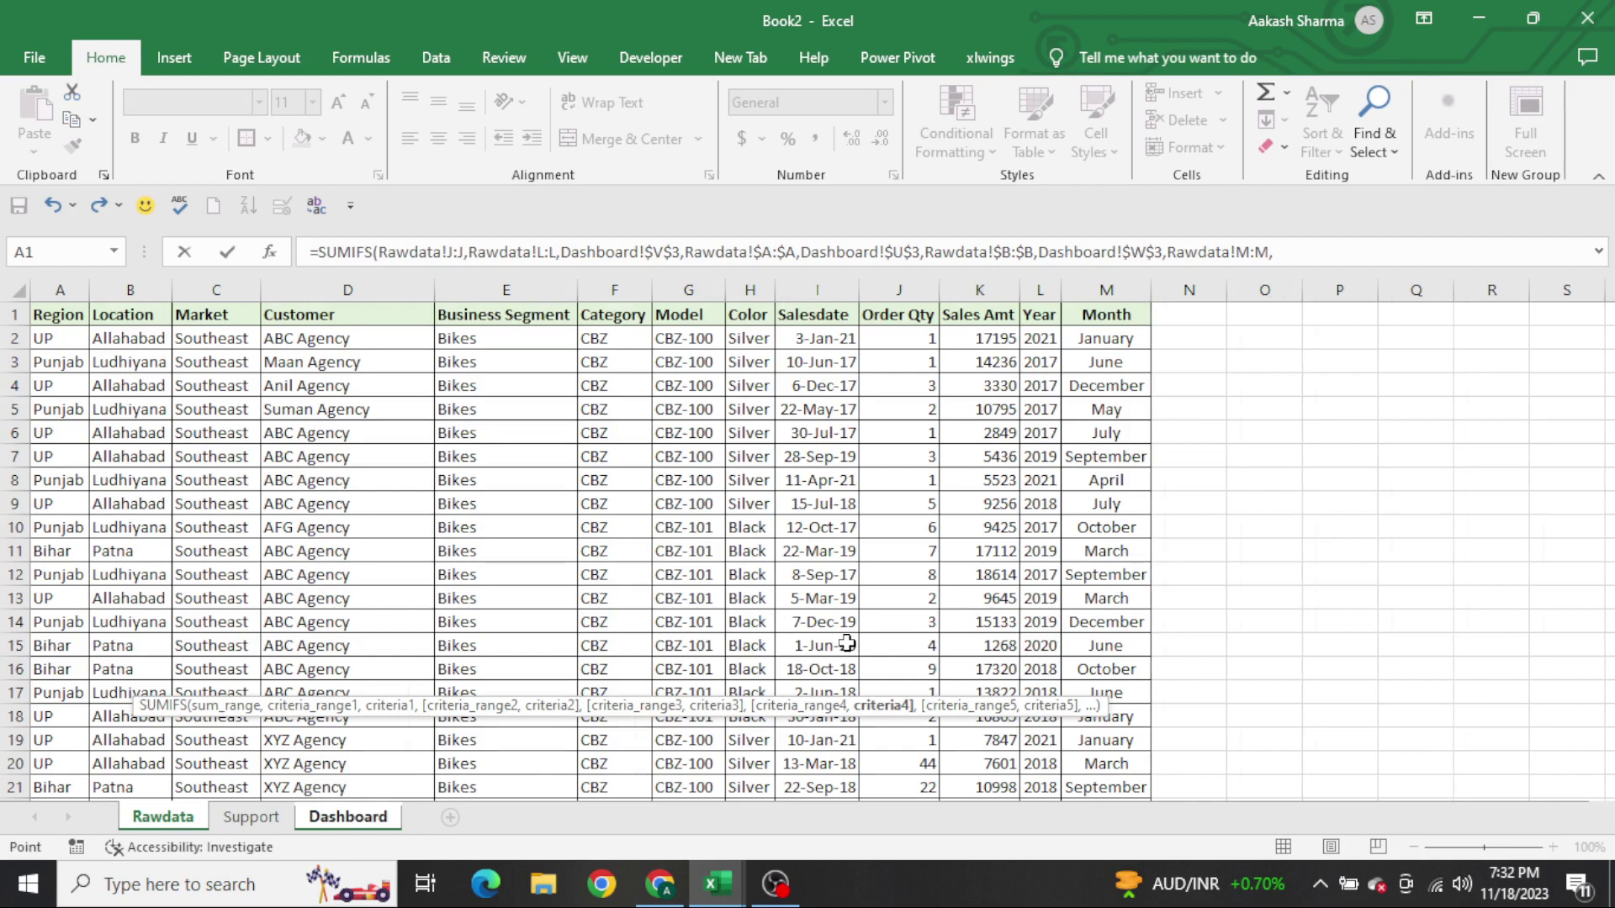
Set the fourth criterion to the month in Dashboard cell A10 and complete the B10 formula
{"action": "key", "text": "ctrl+Page_Down"}
{"action": "key", "text": "ctrl+Page_Down"}
{"action": "key", "text": "Left"}
{"action": "type", "text": ")"}
{"action": "key", "text": "ctrl+Return"}
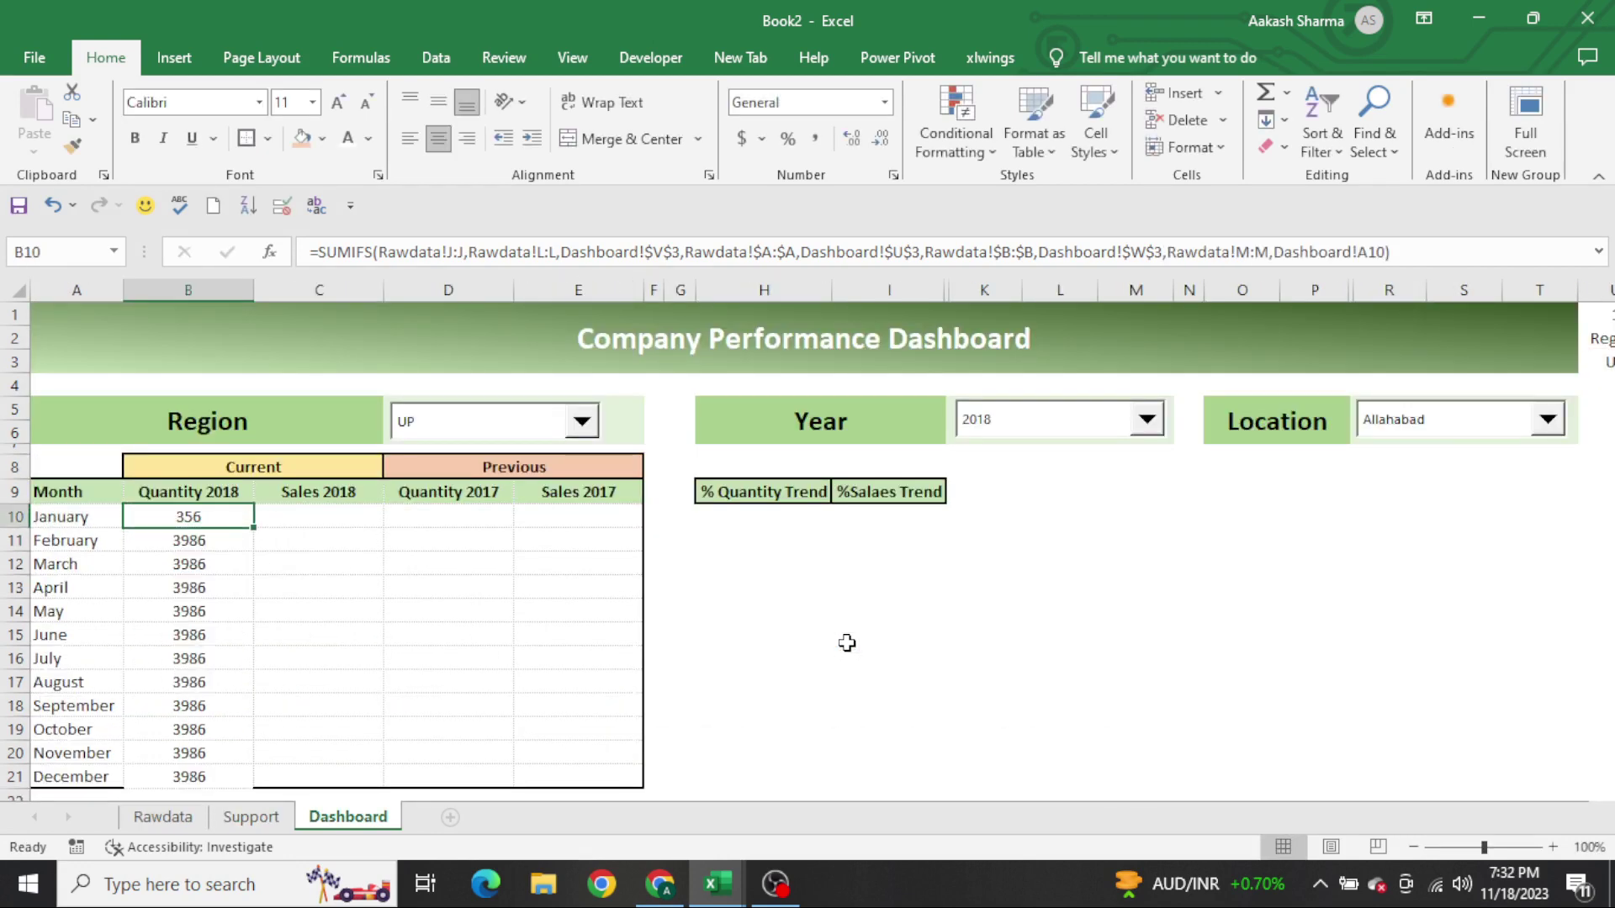
Fill the month-aware quantity formula from B10 down to December in B21
{"action": "key", "text": "ctrl+shift+Down"}
{"action": "key", "text": "ctrl+d"}
{"action": "key", "text": "ctrl+Down"}
{"action": "key", "text": "Left"}
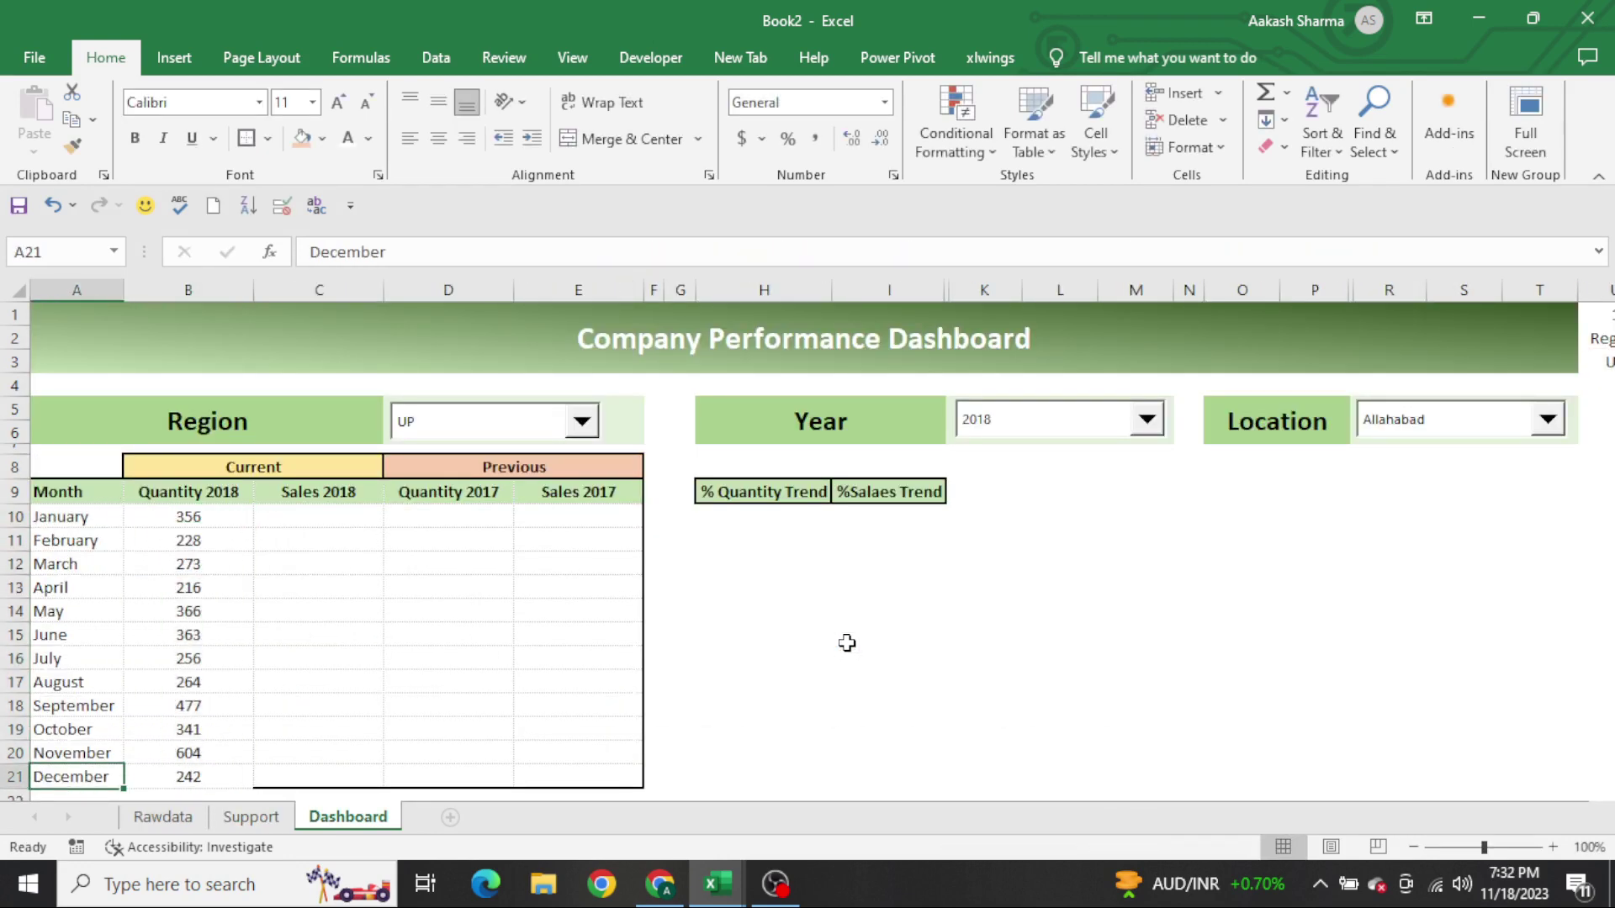
Select the monthly table A9:E21, from the header row to December, and restore its outside border
{"action": "key", "text": "ctrl+shift+Up"}
{"action": "key", "text": "shift+Right"}
{"action": "key", "text": "shift+Right"}
{"action": "key", "text": "ctrl+shift+Right"}
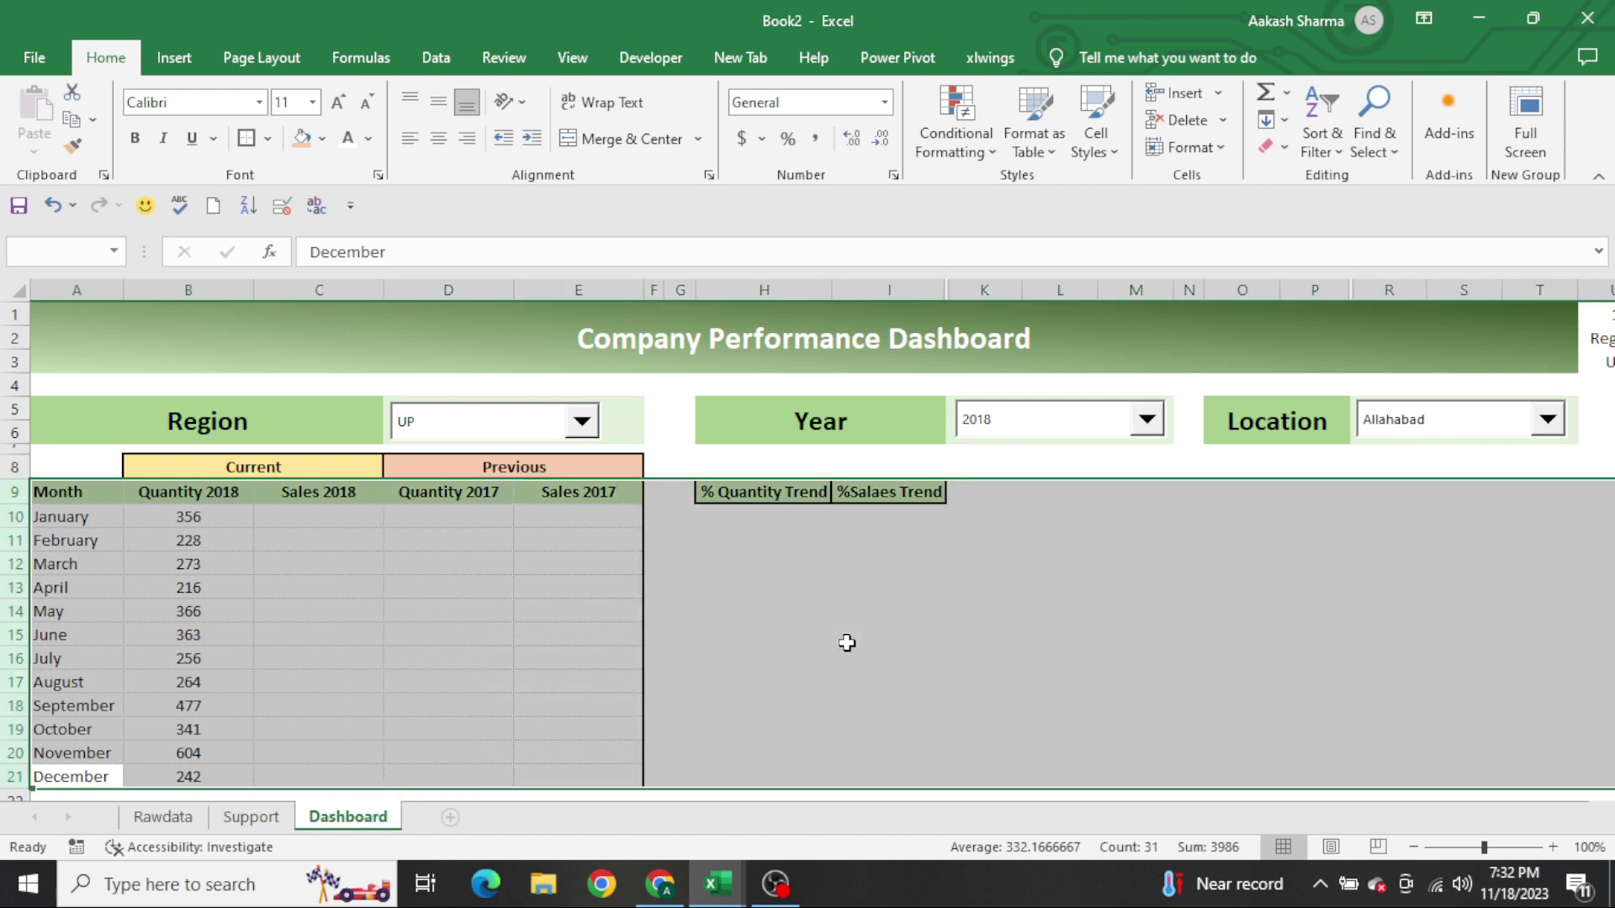
{"action": "key", "text": "Left"}
{"action": "key", "text": "shift+Right"}
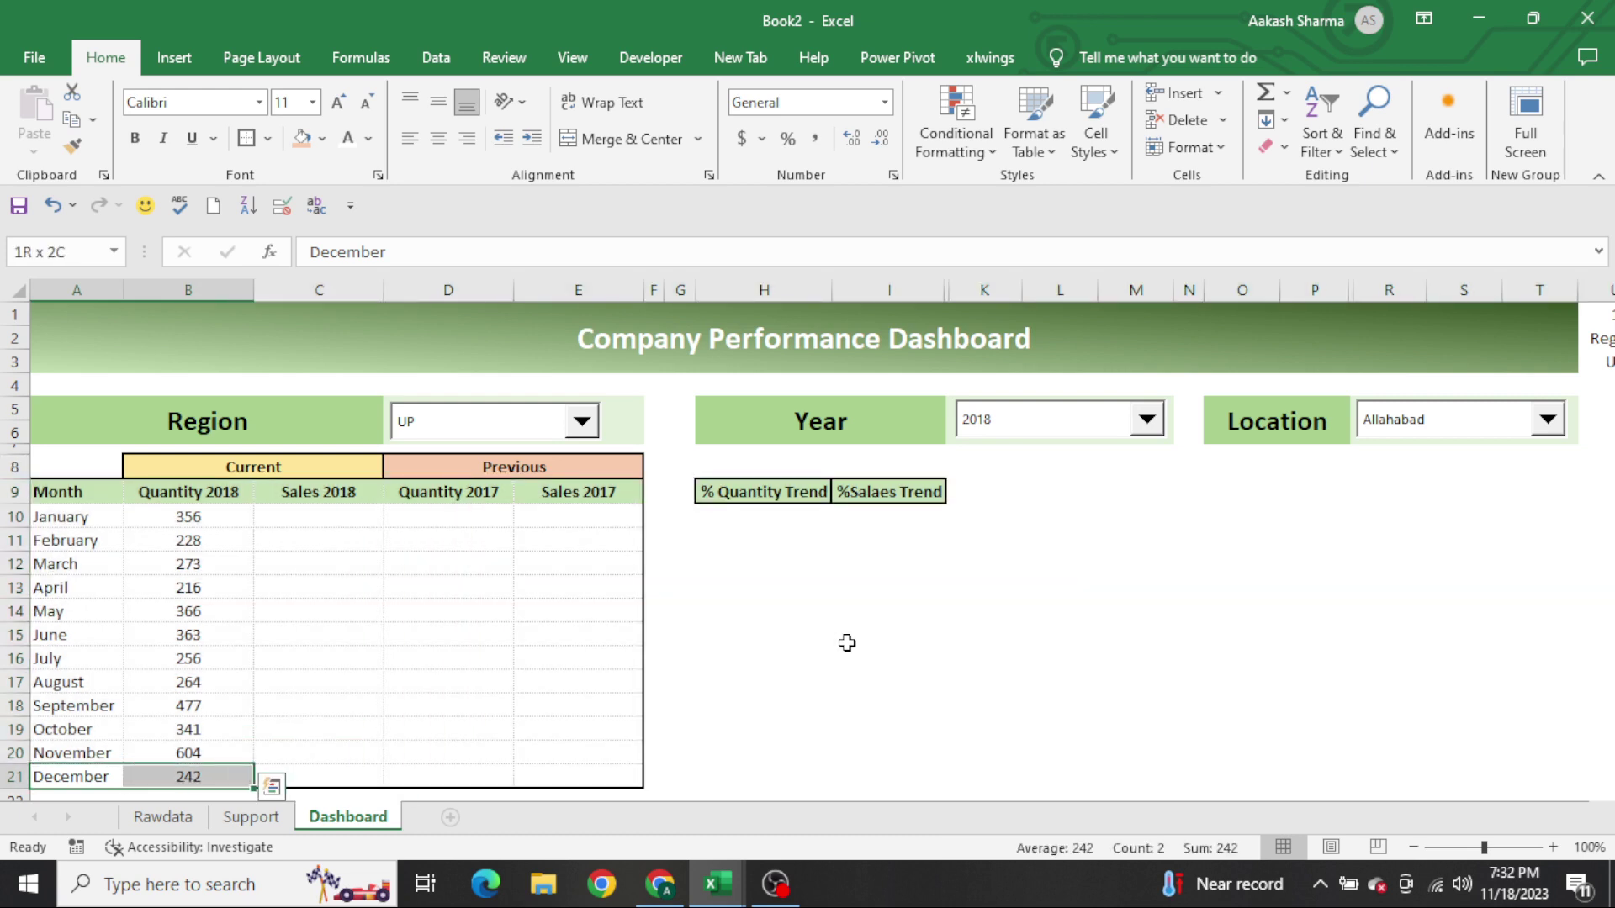
{"action": "key", "text": "shift+Right"}
{"action": "key", "text": "shift+Right"}
{"action": "key", "text": "shift+Right"}
{"action": "key", "text": "shift+Up"}
{"action": "key", "text": "shift+Up"}
{"action": "key", "text": "shift+Up"}
{"action": "key", "text": "shift+Up"}
{"action": "key", "text": "shift+Up"}
{"action": "key", "text": "shift+Up"}
{"action": "key", "text": "shift+Up"}
{"action": "key", "text": "shift+Up"}
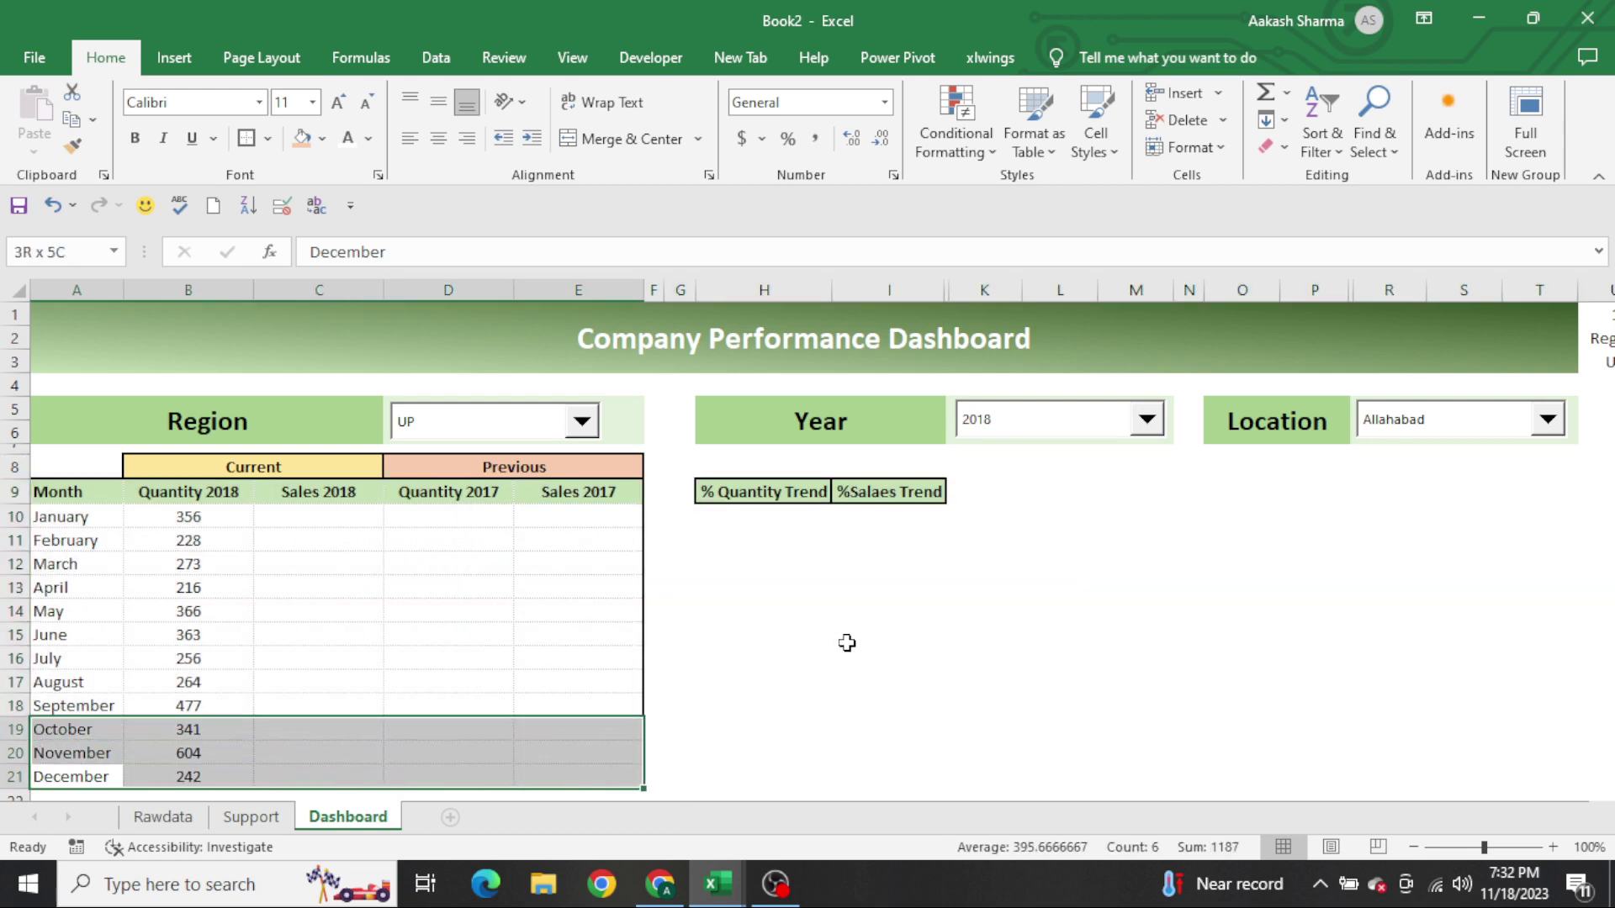
{"action": "key", "text": "shift+Up"}
{"action": "key", "text": "shift+Up"}
{"action": "key", "text": "shift+Up"}
{"action": "key", "text": "shift+Up"}
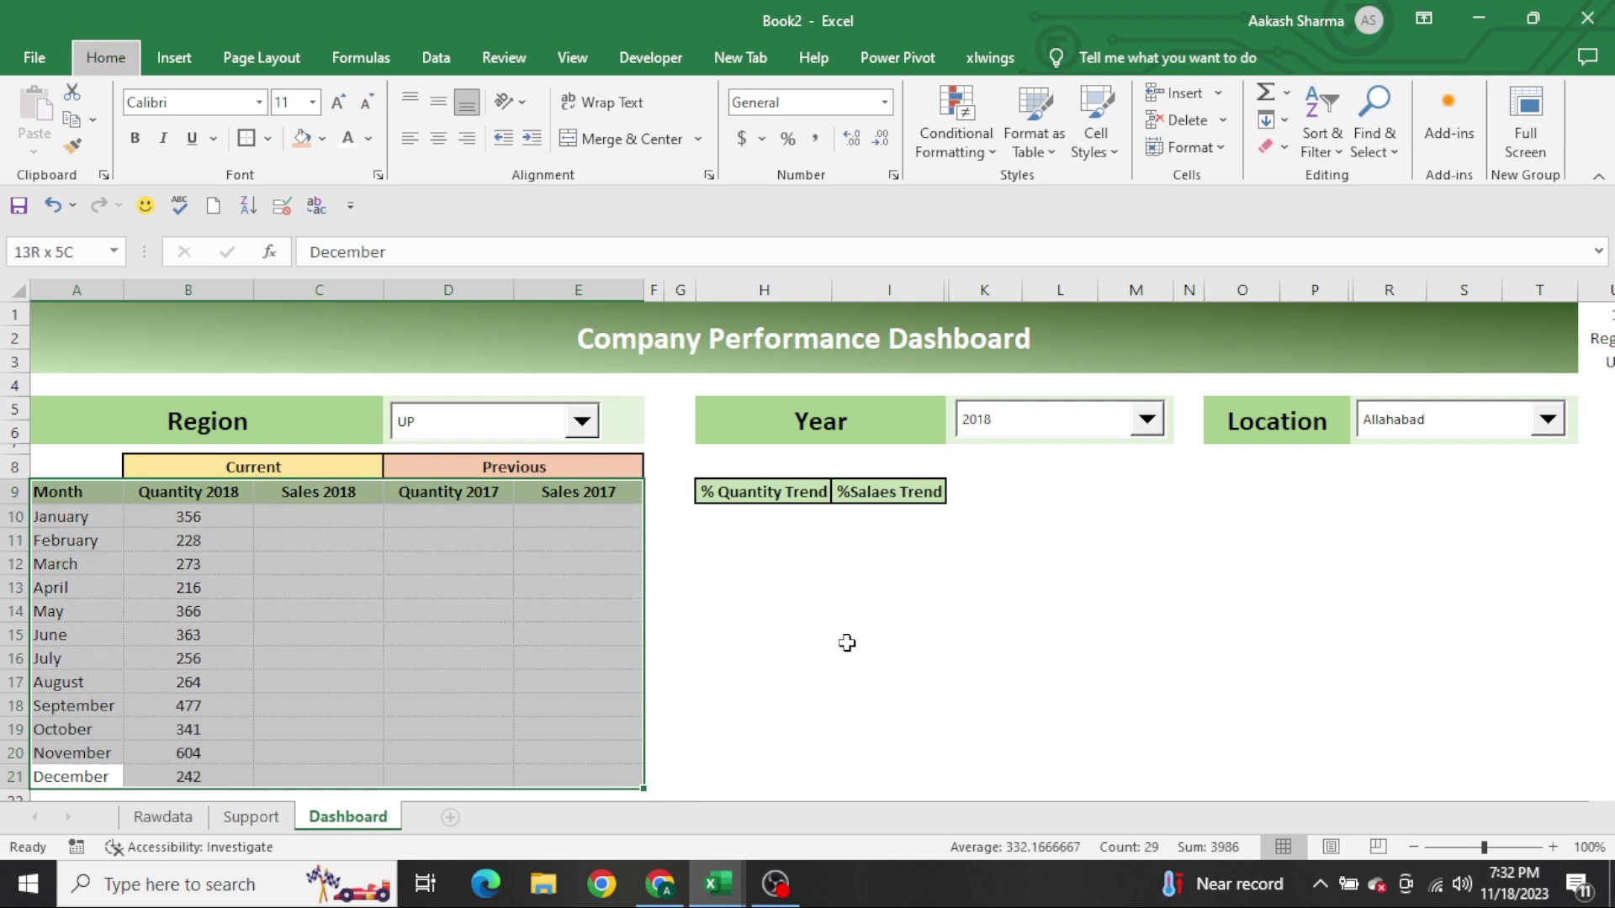
Copy the full text of the January current-year quantity formula in B10
{"action": "key", "text": "Down"}
{"action": "key", "text": "Up"}
{"action": "key", "text": "Right"}
{"action": "key", "text": "Right"}
{"action": "key", "text": "ctrl+Up"}
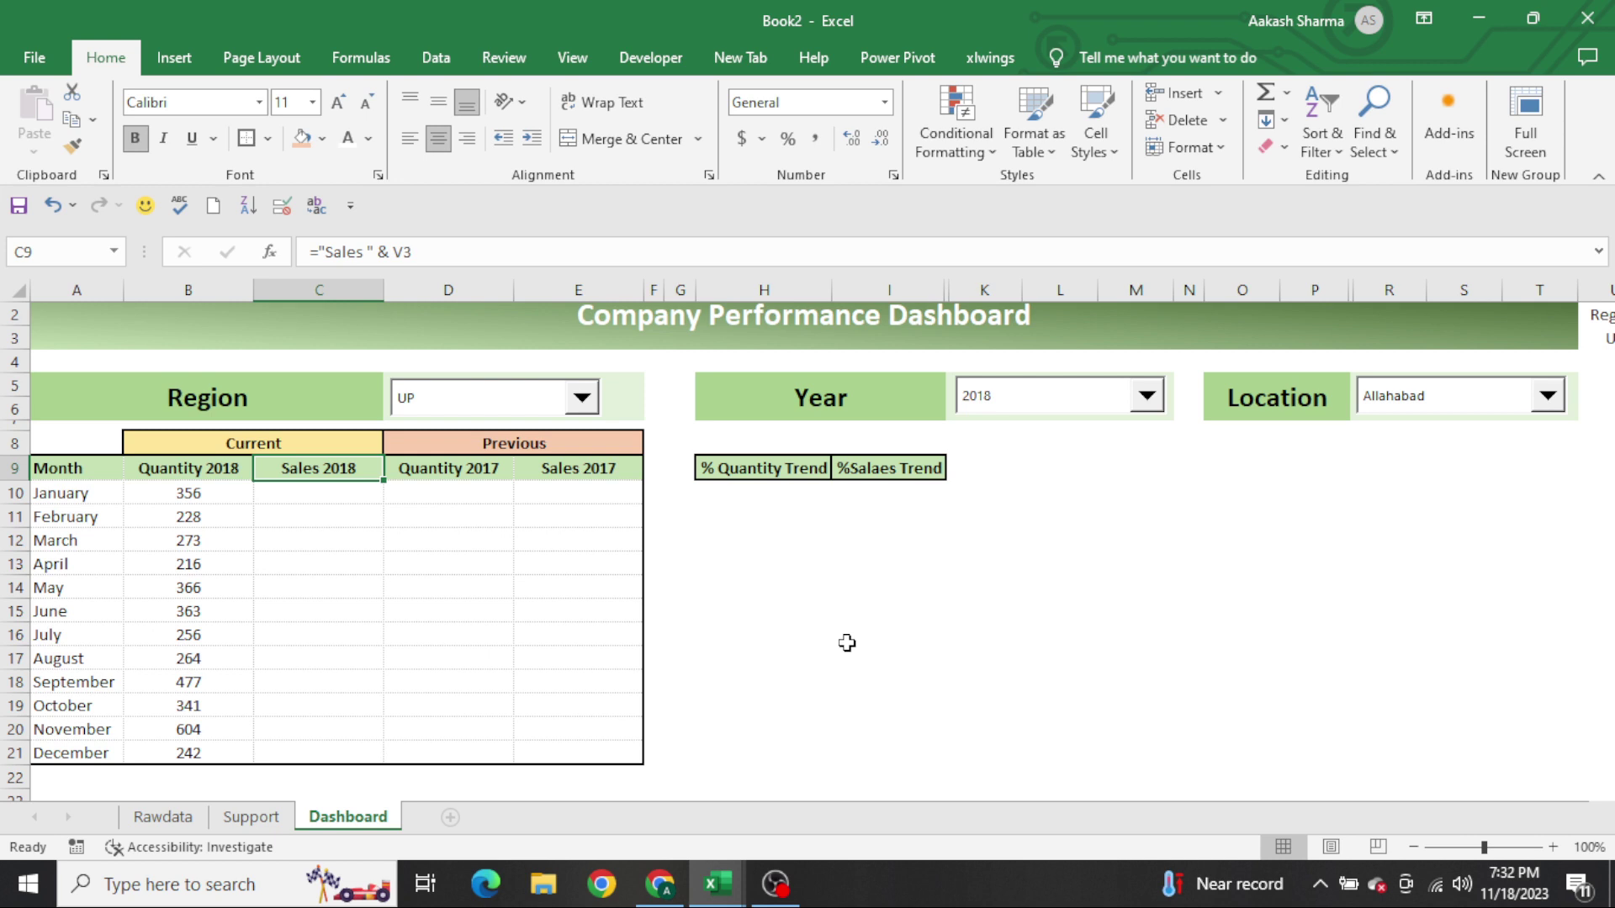
{"action": "key", "text": "Left"}
{"action": "key", "text": "Down"}
{"action": "key", "text": "F2"}
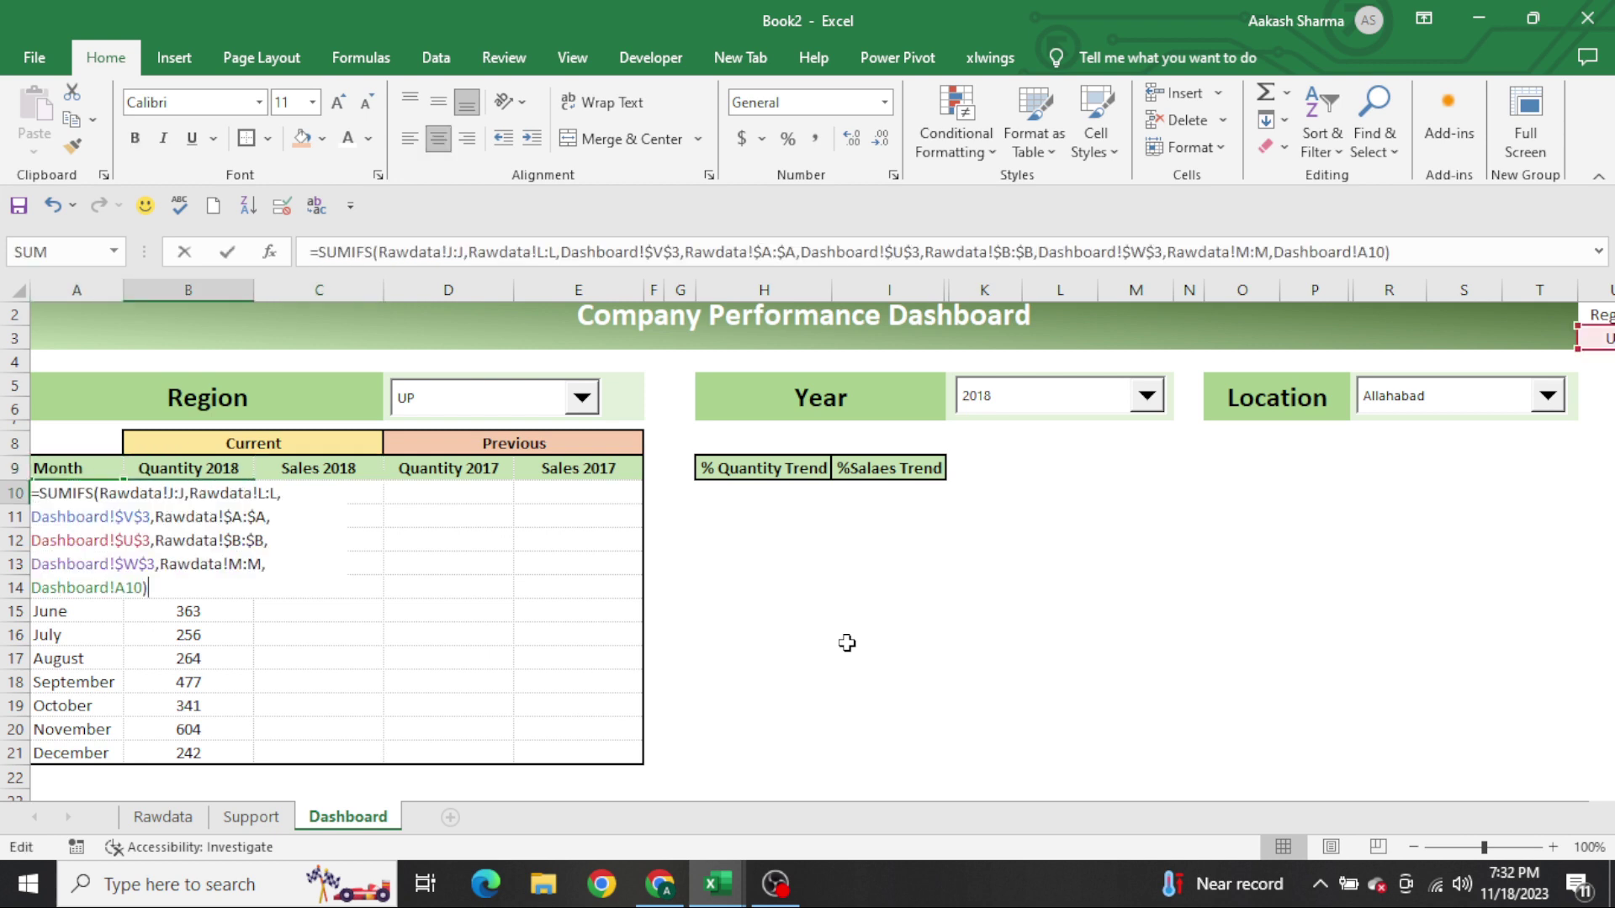
{"action": "key", "text": "ctrl+shift+Left"}
{"action": "key", "text": "ctrl+shift+Left"}
{"action": "key", "text": "ctrl+shift+Left"}
{"action": "key", "text": "ctrl+shift+Left"}
{"action": "key", "text": "ctrl+shift+Left"}
{"action": "key", "text": "ctrl+shift+Left"}
{"action": "key", "text": "ctrl+shift+Left"}
{"action": "key", "text": "ctrl+shift+Left"}
{"action": "key", "text": "ctrl+shift+Left"}
{"action": "key", "text": "ctrl+shift+Left"}
{"action": "key", "text": "ctrl+c"}
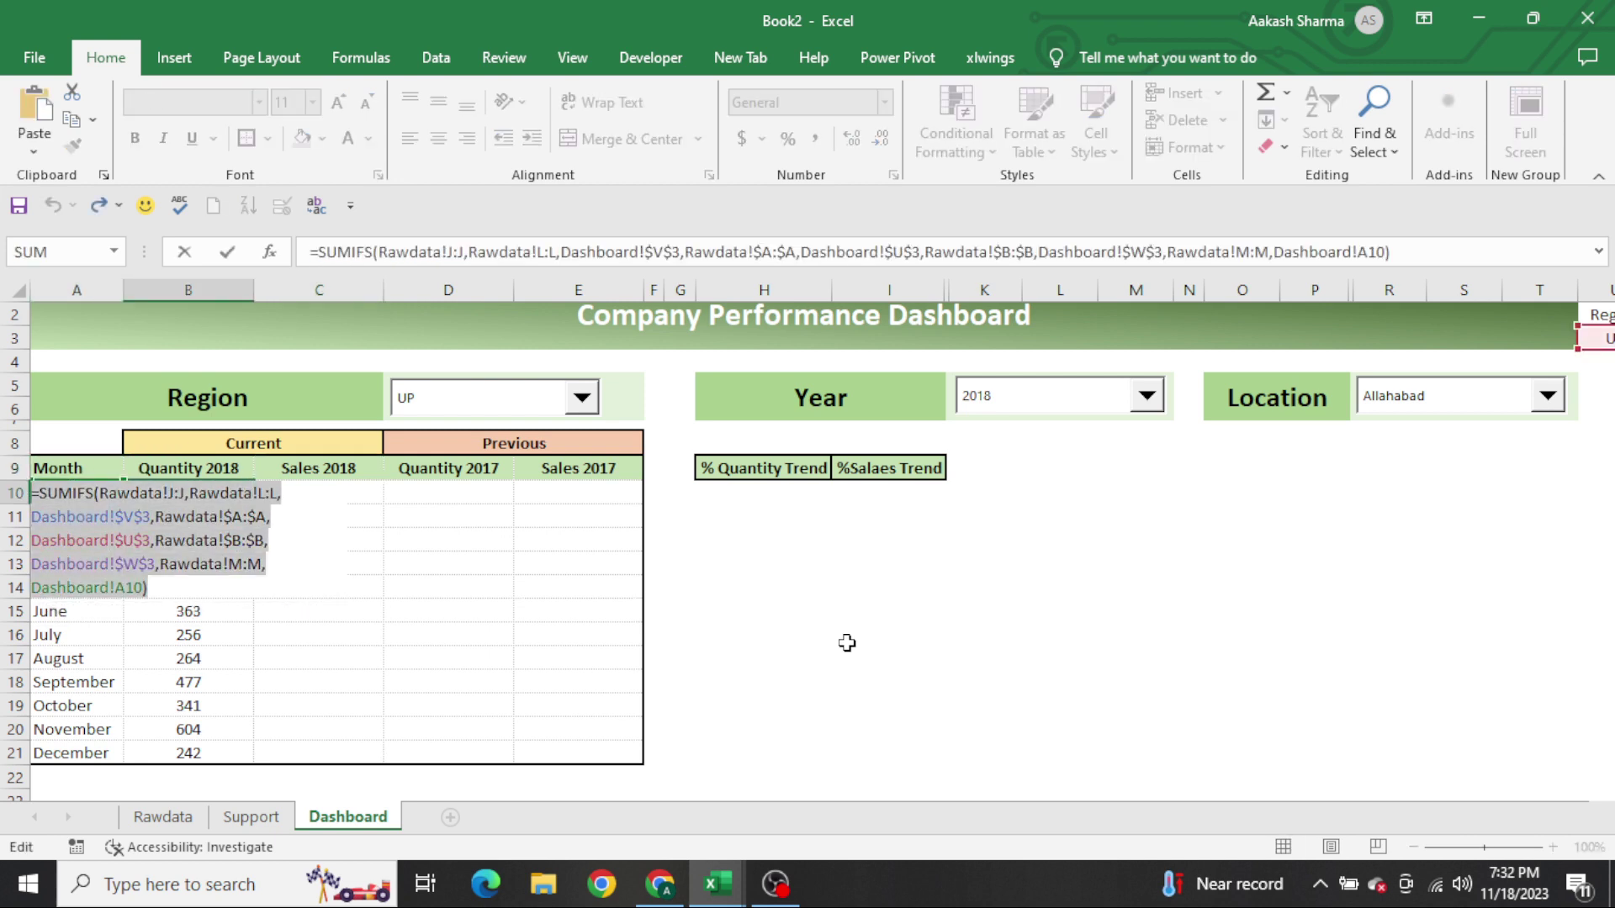
Paste the copied SUMIFS formula into D10, the January cell of the previous-year quantity column
{"action": "key", "text": "Return"}
{"action": "key", "text": "Up"}
{"action": "key", "text": "Right"}
{"action": "key", "text": "Right"}
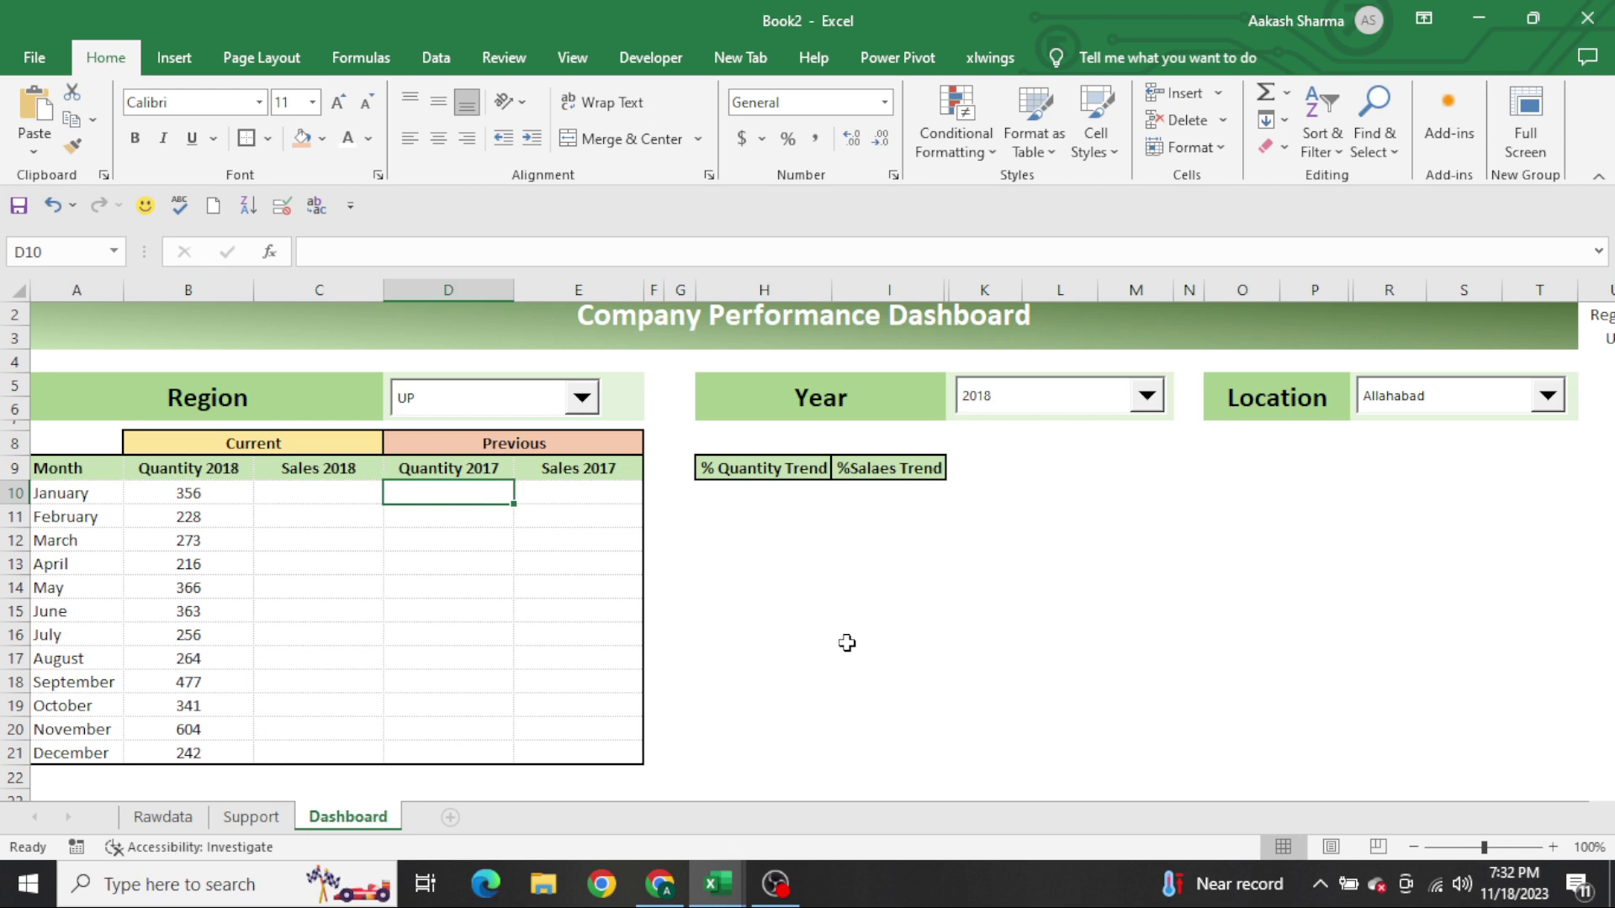
{"action": "key", "text": "ctrl+v"}
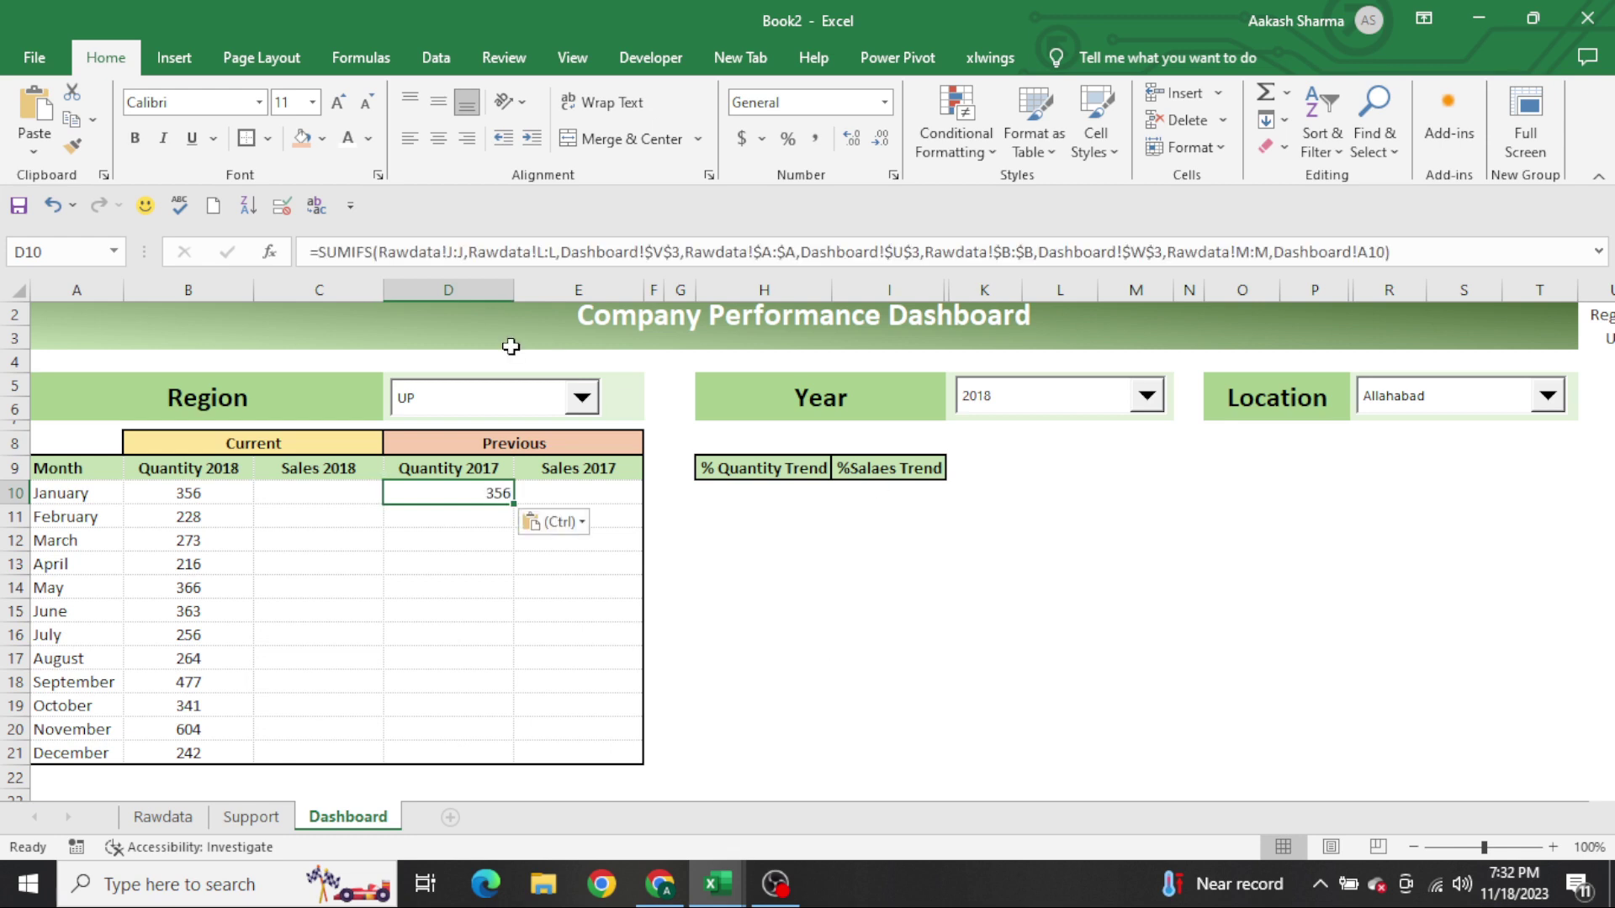
Examine the references in the D10 formula and the helper cells in columns U to W holding region, year and location
{"action": "key", "text": "F2"}
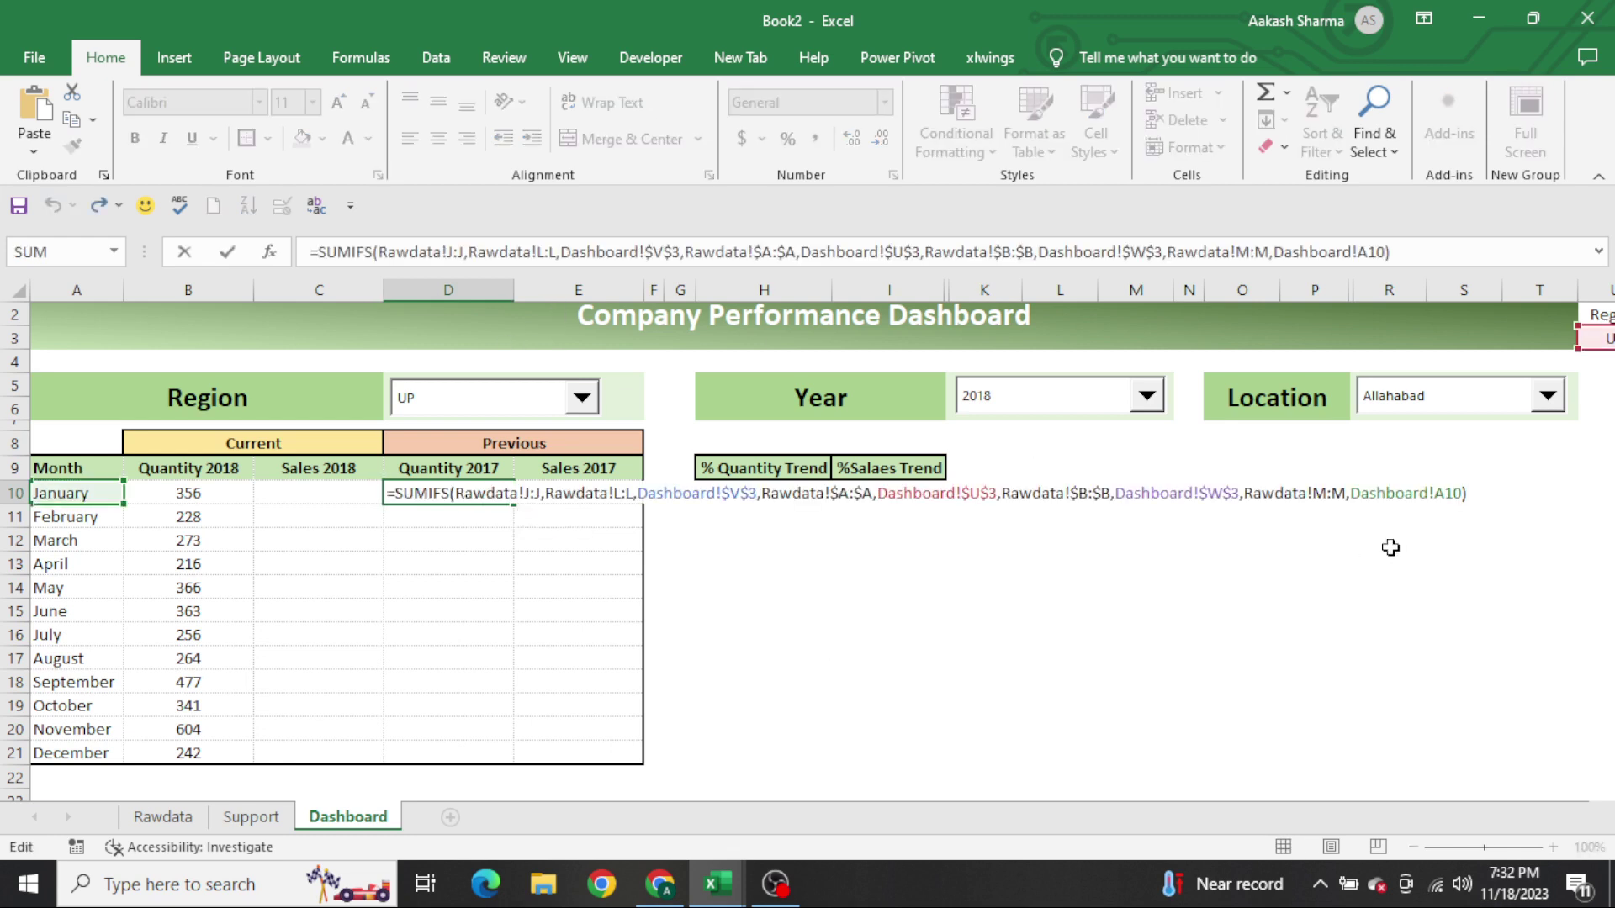
{"action": "key", "text": "Escape"}
{"action": "key", "text": "Right"}
{"action": "key", "text": "Right"}
{"action": "key", "text": "Right"}
{"action": "key", "text": "Right"}
{"action": "key", "text": "Right"}
{"action": "key", "text": "Right"}
{"action": "key", "text": "Right"}
{"action": "key", "text": "Right"}
{"action": "key", "text": "Right"}
{"action": "key", "text": "Right"}
{"action": "key", "text": "Right"}
{"action": "key", "text": "Right"}
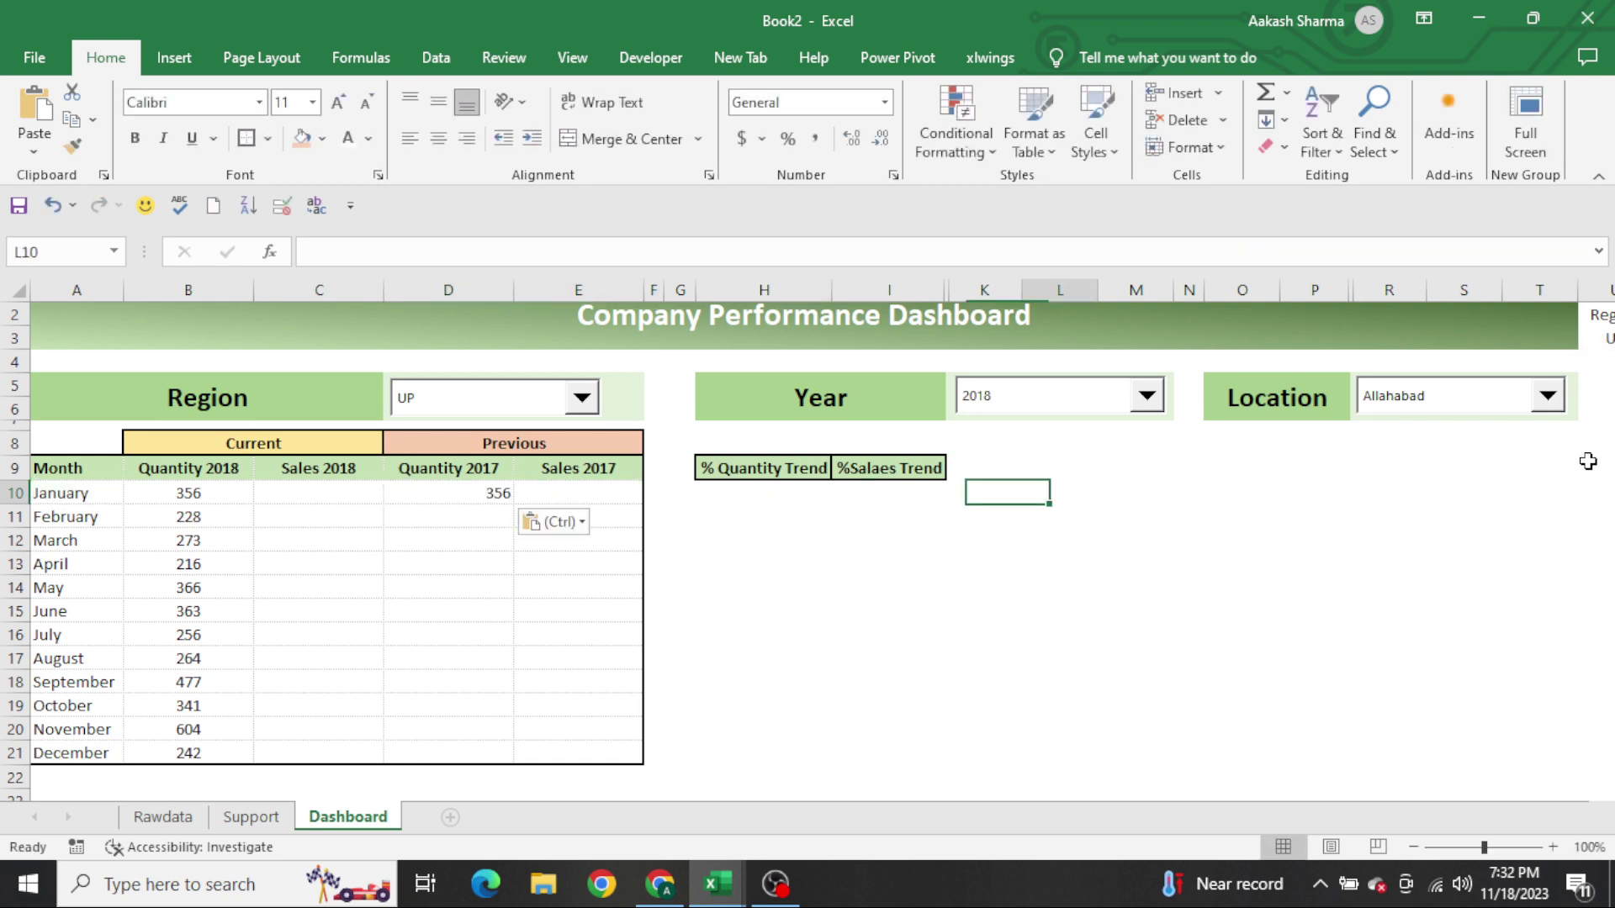
{"action": "key", "text": "Right"}
{"action": "key", "text": "Right"}
{"action": "key", "text": "Right"}
{"action": "key", "text": "Right"}
{"action": "key", "text": "Right"}
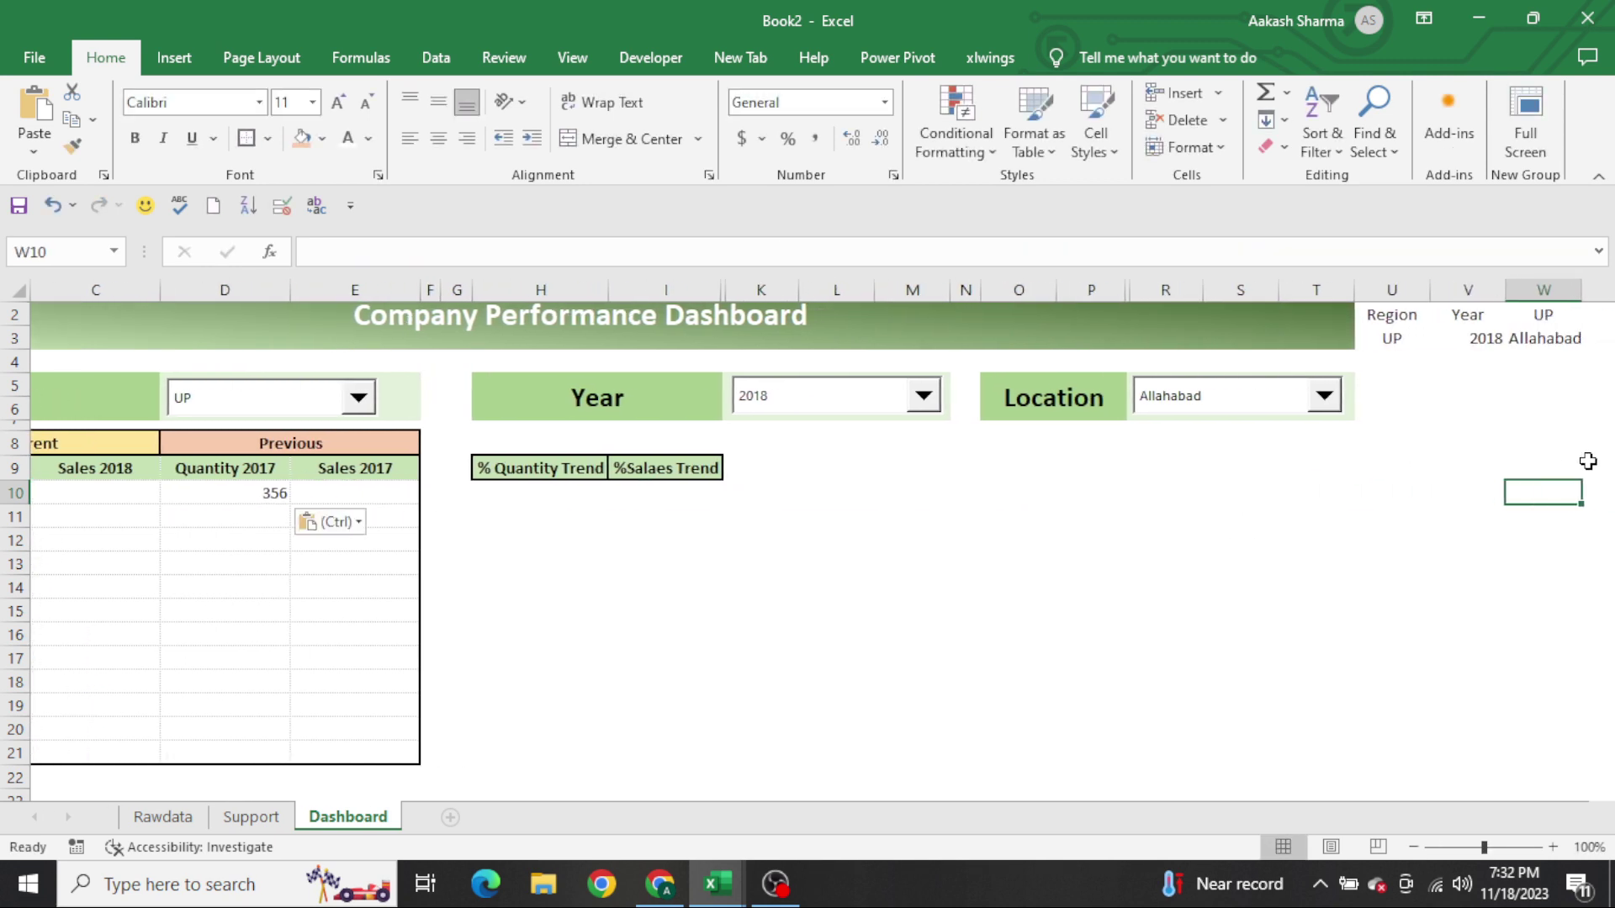
Change the year criterion in the D10 formula to Dashboard!$V$3-1 so it sums the previous year's quantity
{"action": "key", "text": "ctrl+Left"}
{"action": "key", "text": "Left"}
{"action": "key", "text": "Right"}
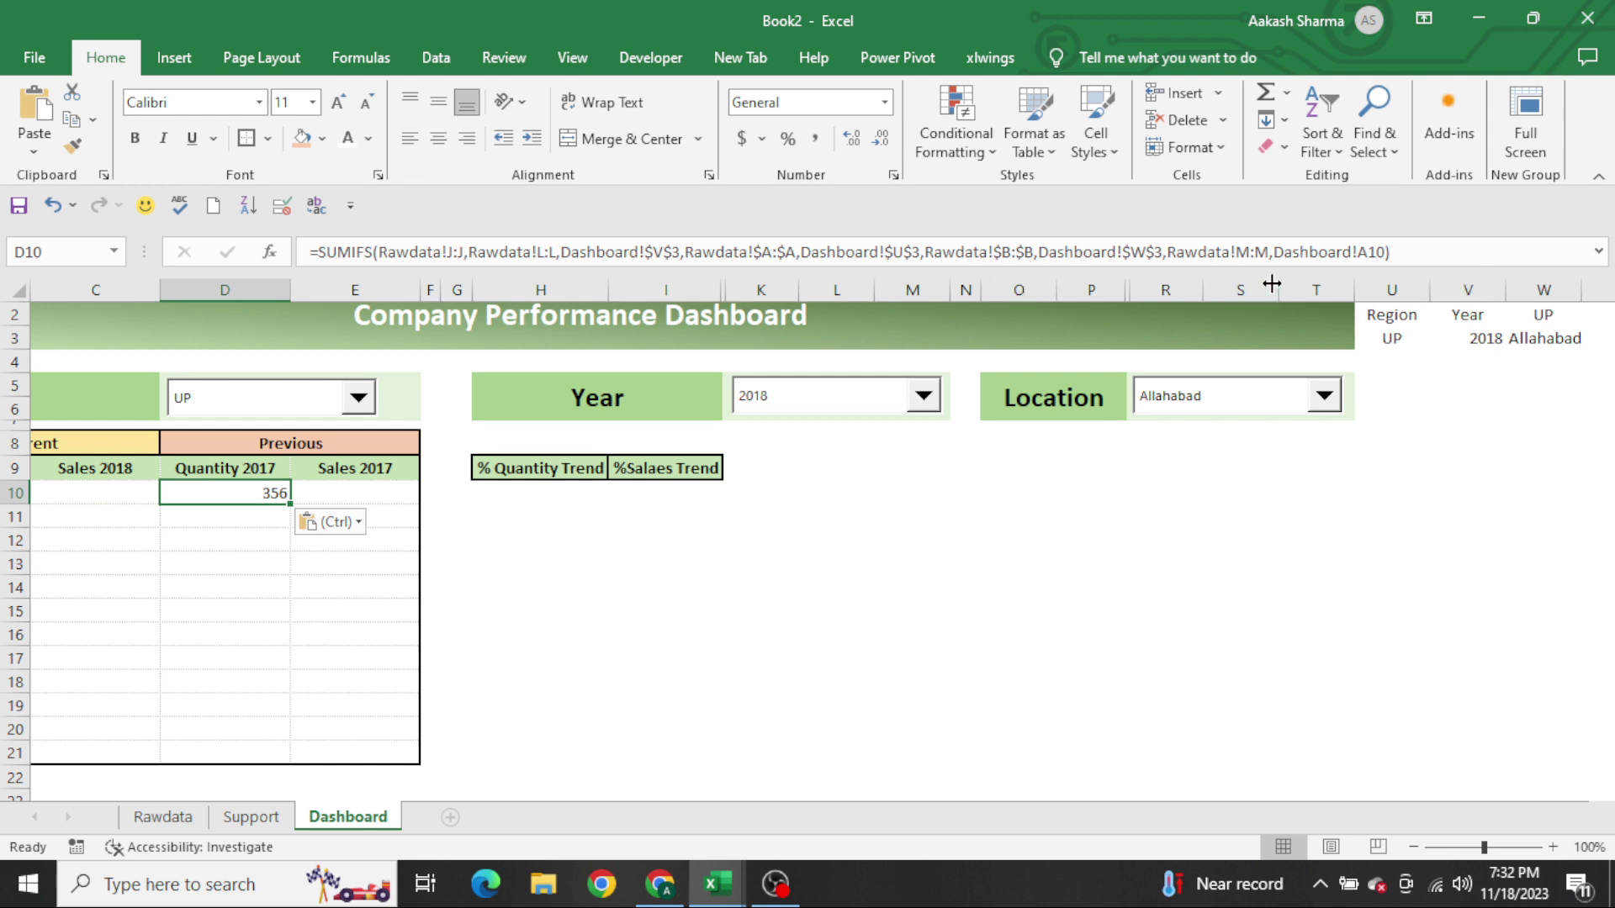
{"action": "left_click", "coordinate": [680, 252]}
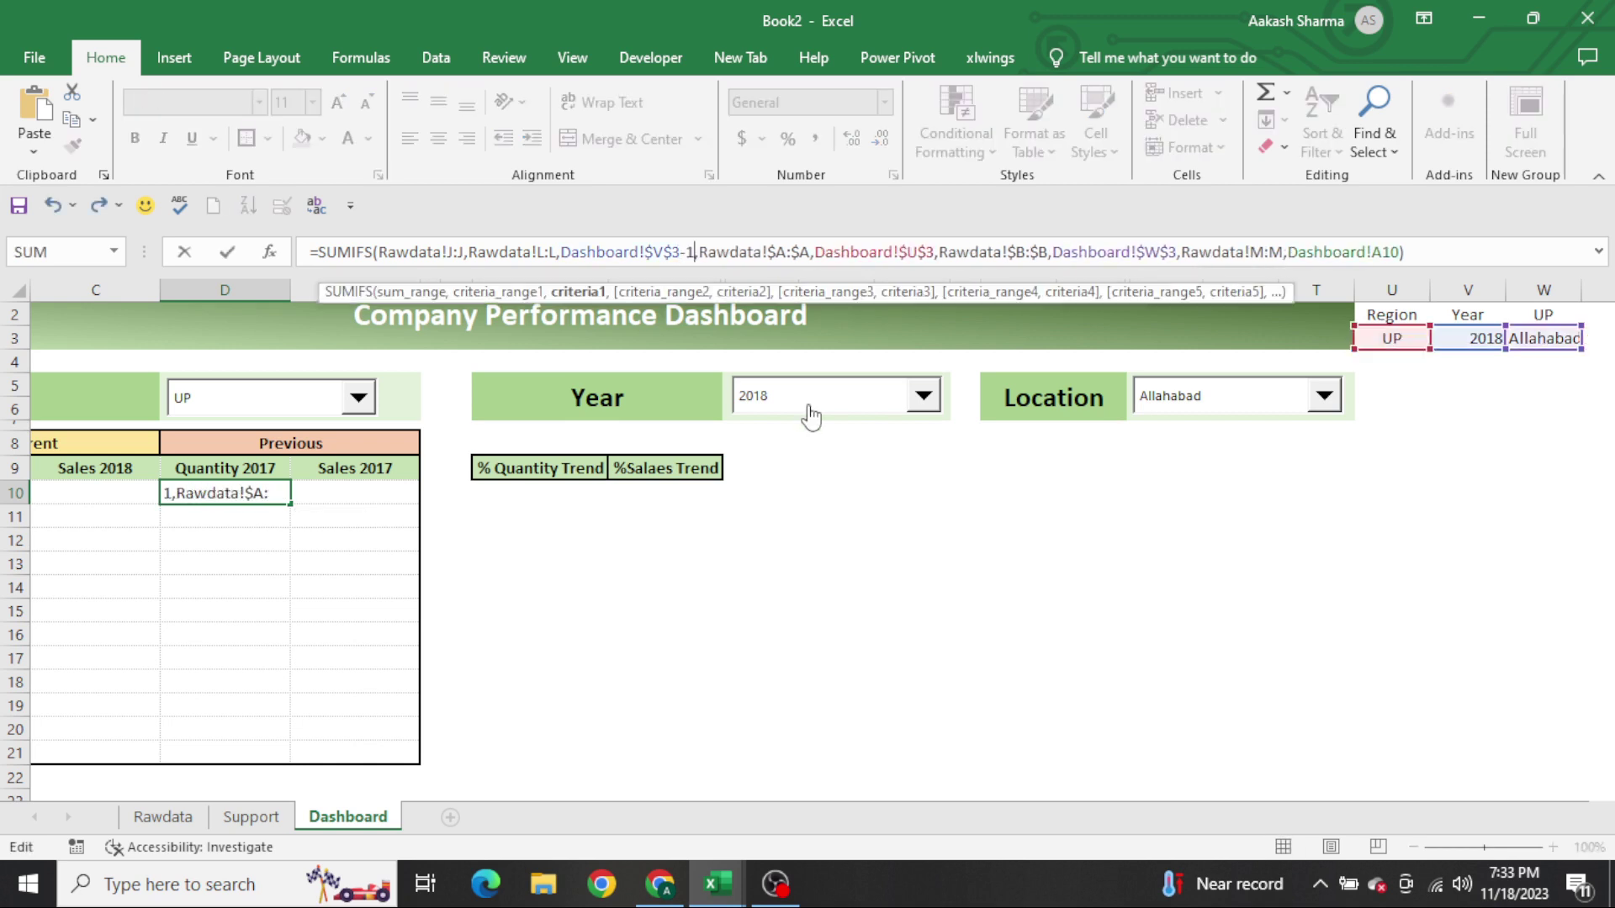
{"action": "key", "text": "Return"}
Fill the previous-year quantity formula from D10 down to December in D21
{"action": "key", "text": "Left"}
{"action": "key", "text": "Left"}
{"action": "key", "text": "Left"}
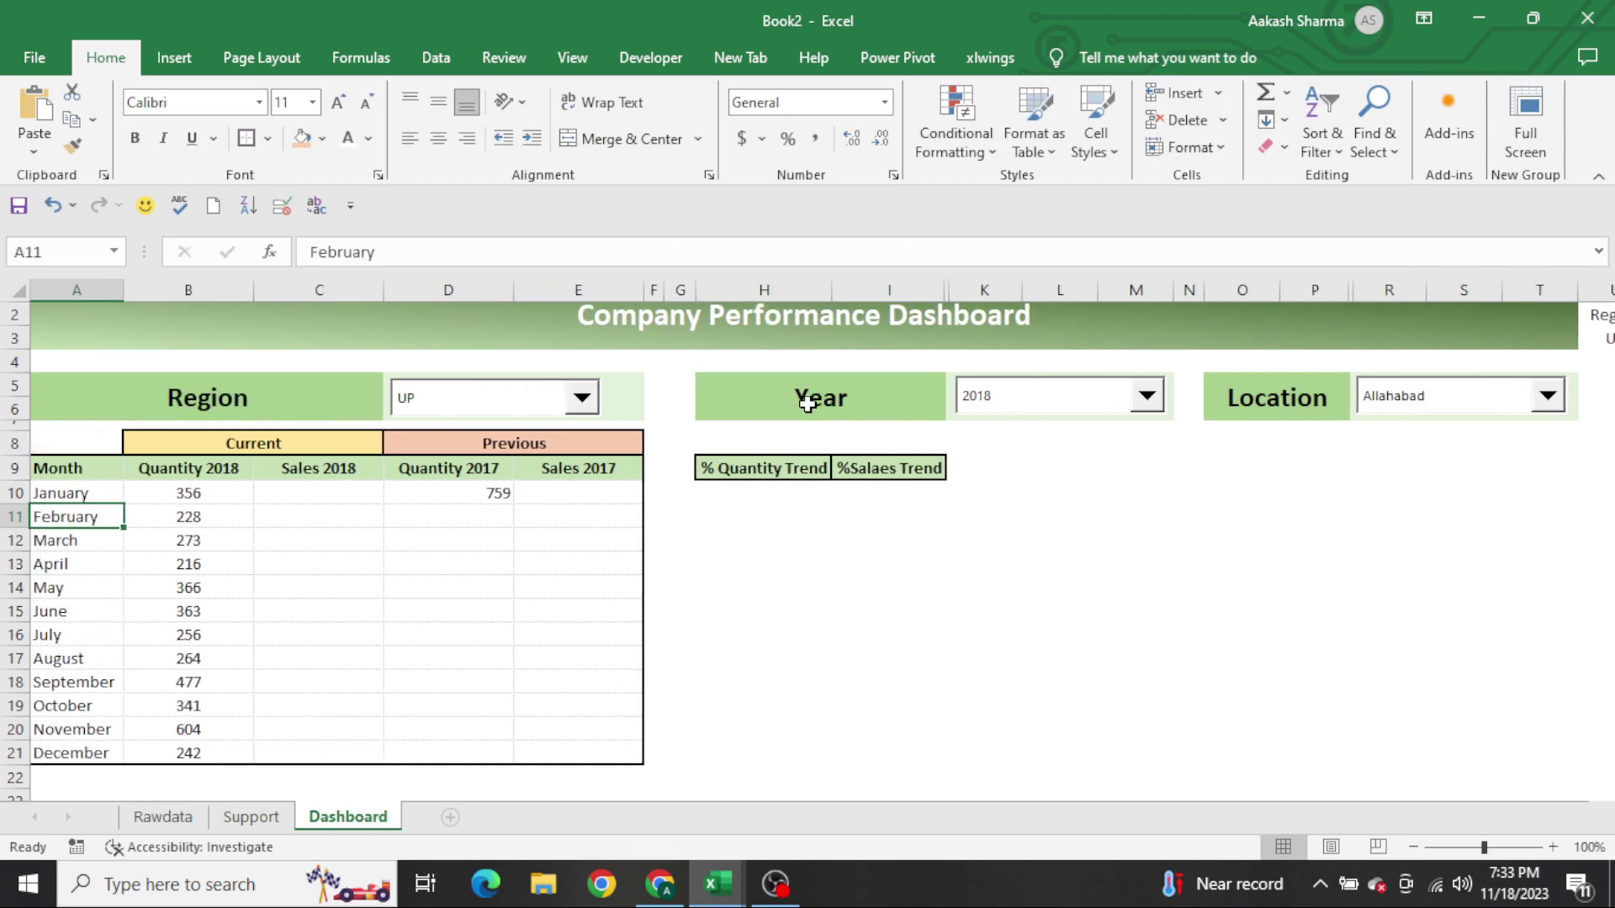
{"action": "key", "text": "ctrl+Down"}
{"action": "key", "text": "Right"}
{"action": "key", "text": "Right"}
{"action": "key", "text": "Right"}
{"action": "key", "text": "ctrl+shift+Up"}
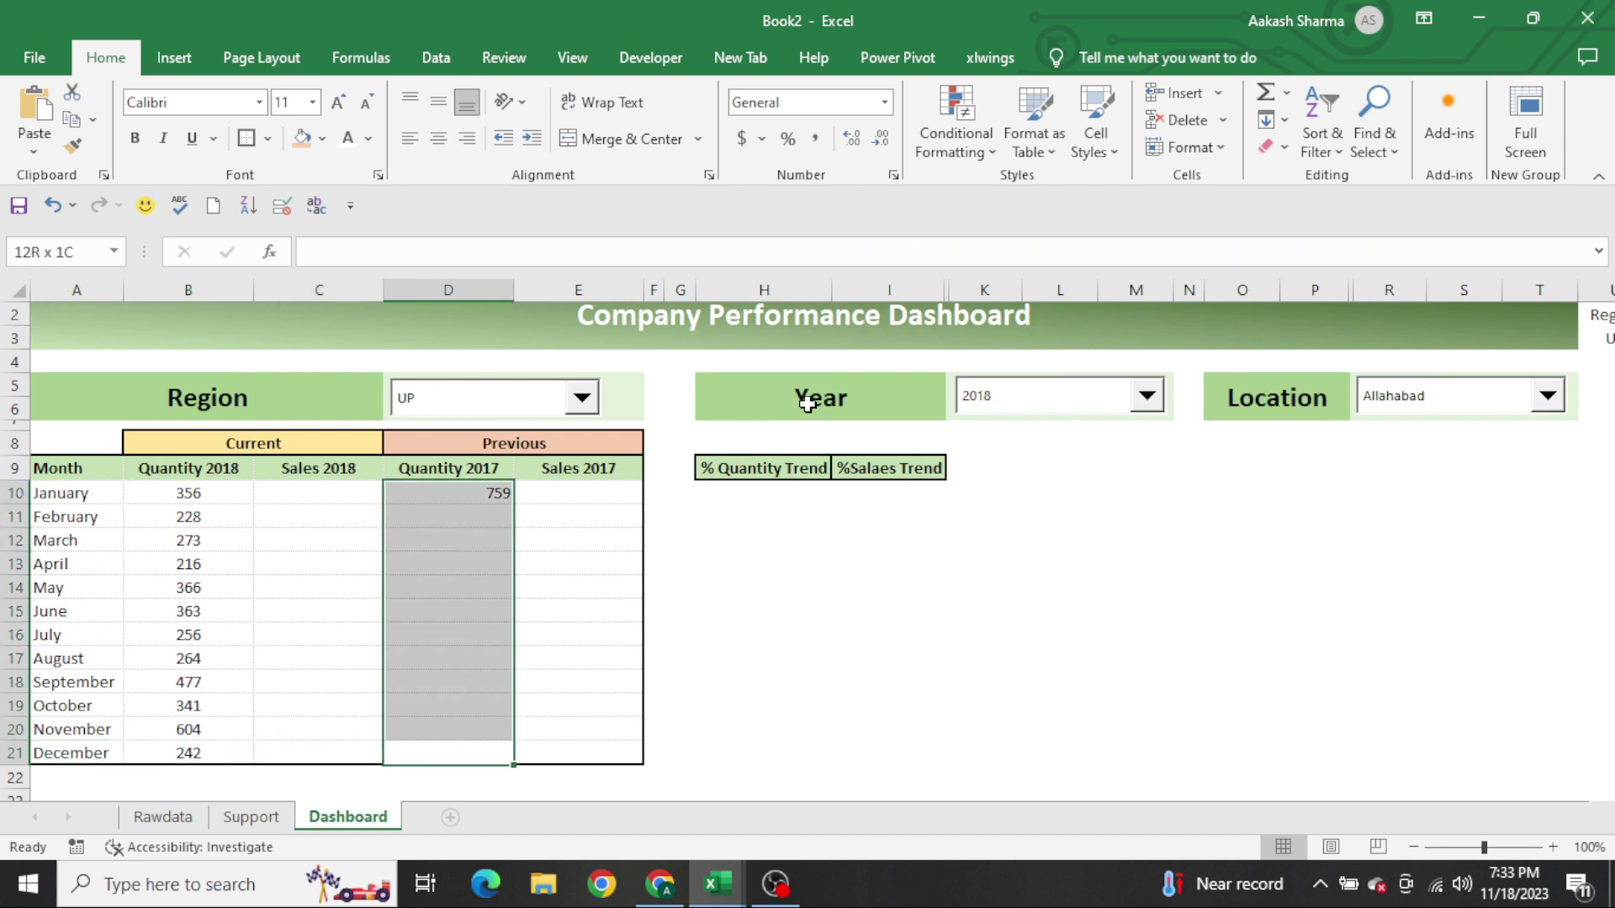
{"action": "key", "text": "ctrl+d"}
{"action": "key", "text": "Right"}
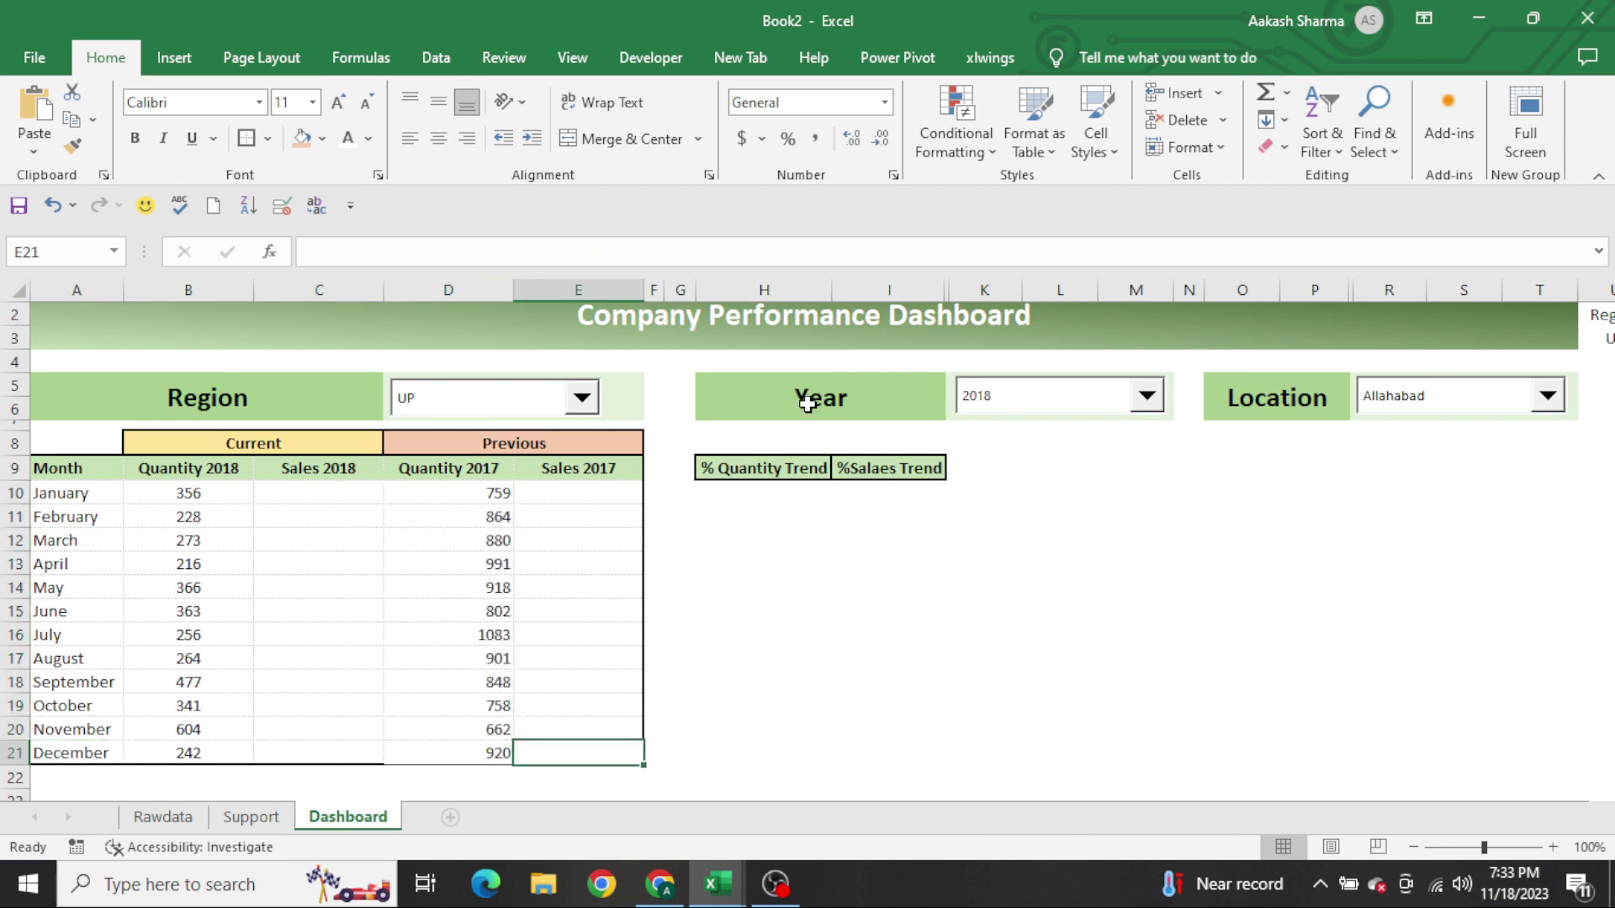
Center-align the previous-year quantities in D10:D21
{"action": "key", "text": "ctrl+Up"}
{"action": "key", "text": "Left"}
{"action": "key", "text": "Down"}
{"action": "key", "text": "ctrl+shift+Down"}
{"action": "key", "text": "alt+h"}
{"action": "key", "text": "a"}
{"action": "key", "text": "c"}
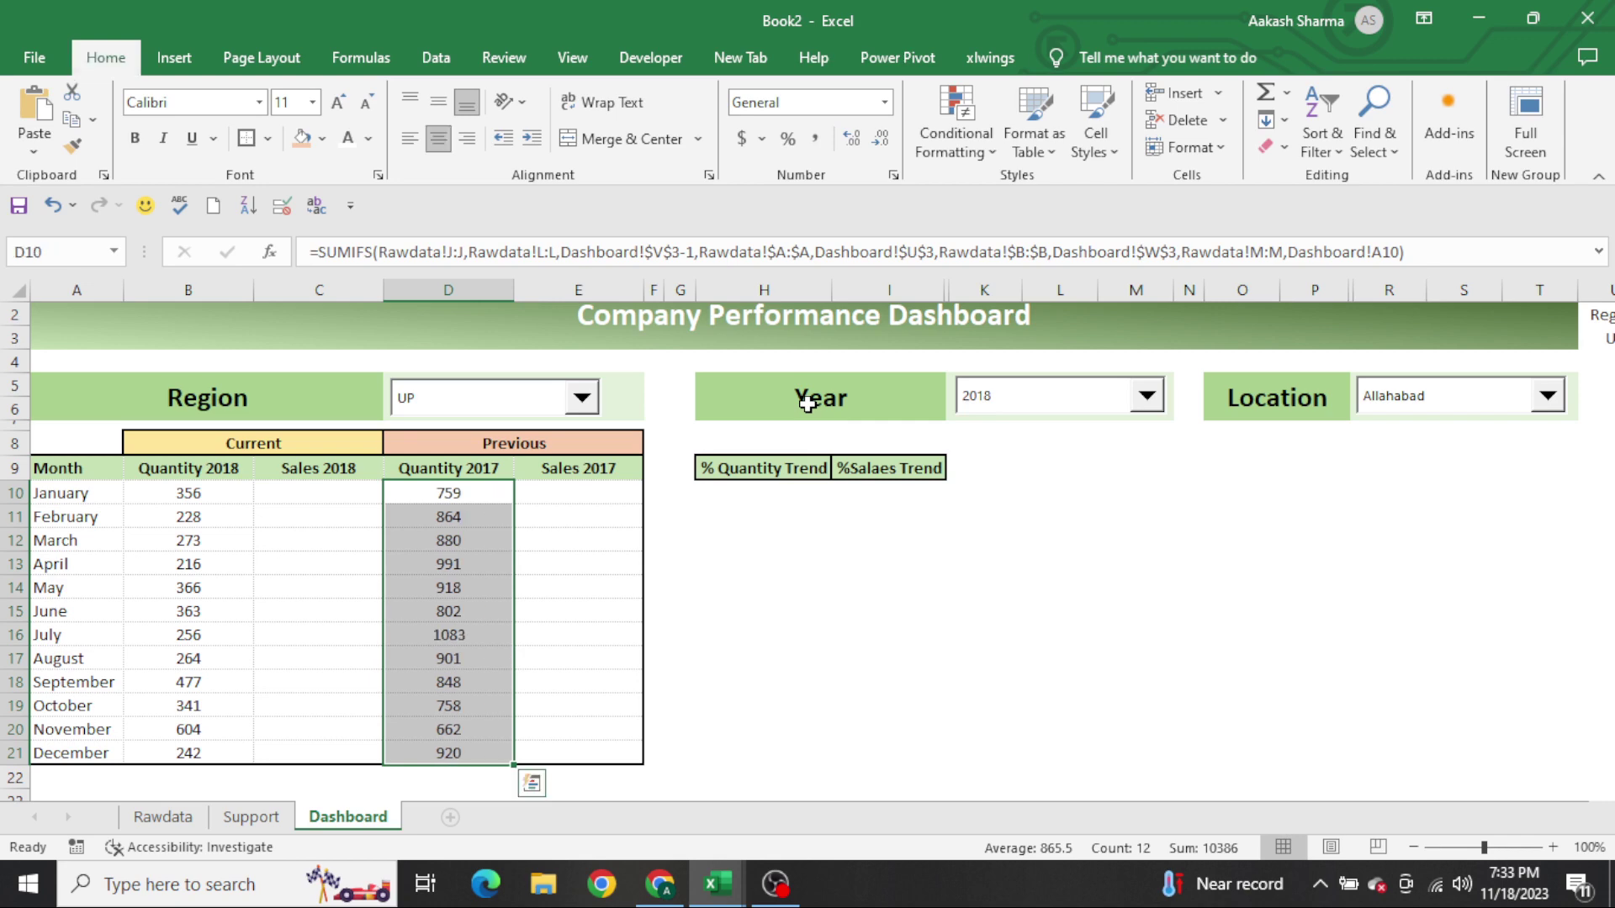
Check the Order Qty and Sales Amt columns on the Rawdata sheet to identify the sum range for sales
{"action": "key", "text": "Right"}
{"action": "key", "text": "Up"}
{"action": "key", "text": "ctrl+Left"}
{"action": "key", "text": "Right"}
{"action": "key", "text": "Down"}
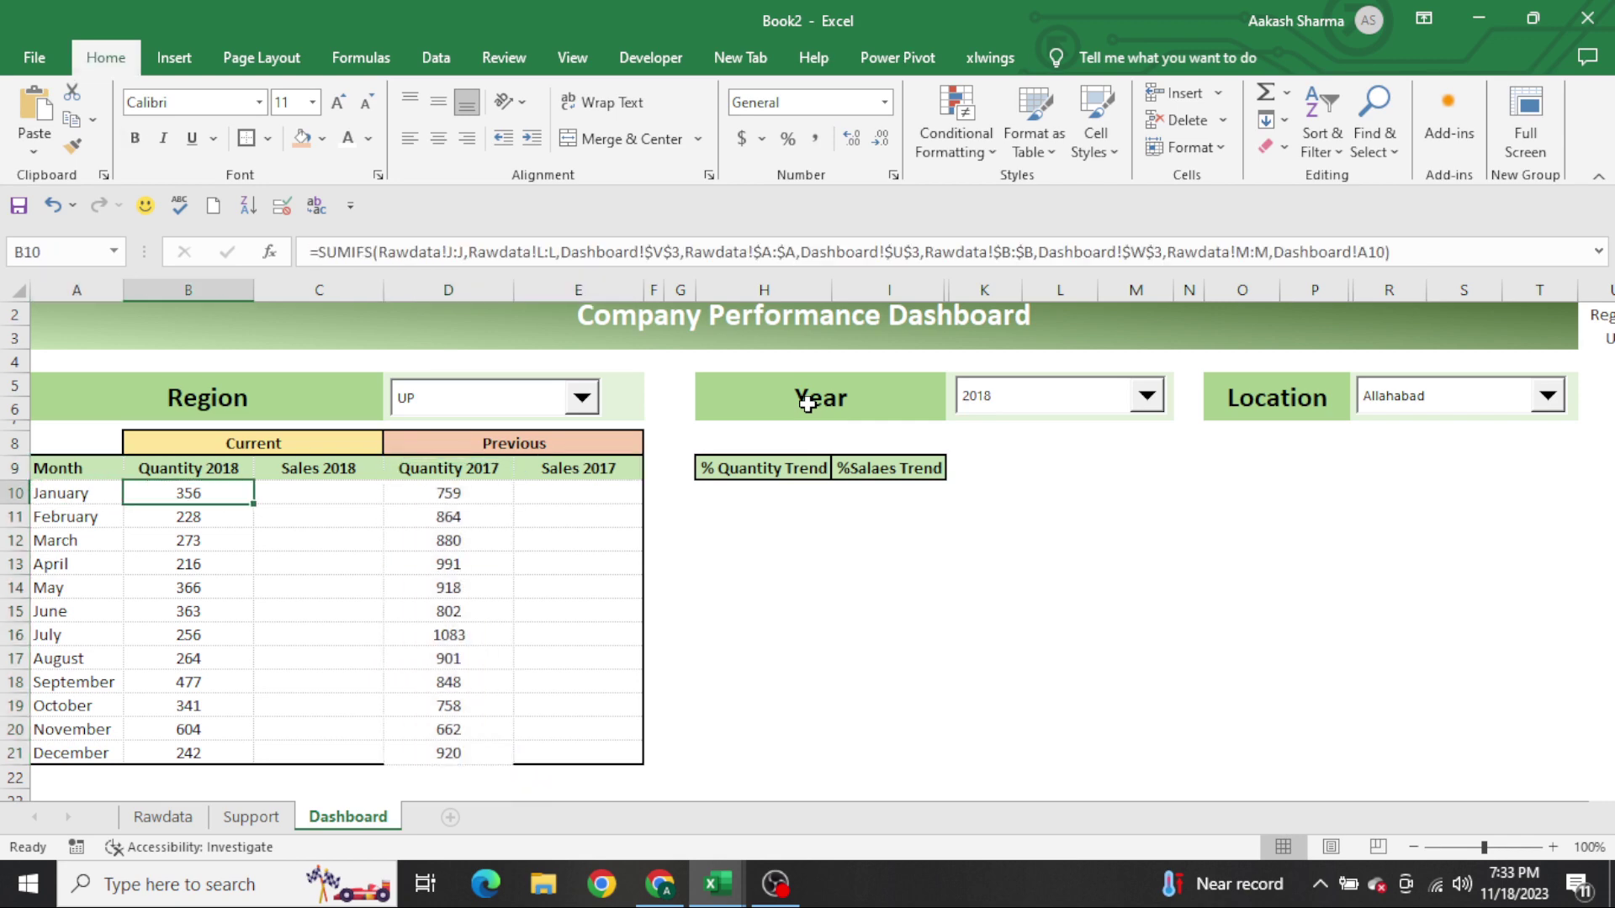
{"action": "key", "text": "ctrl+Page_Up"}
{"action": "key", "text": "ctrl+Page_Up"}
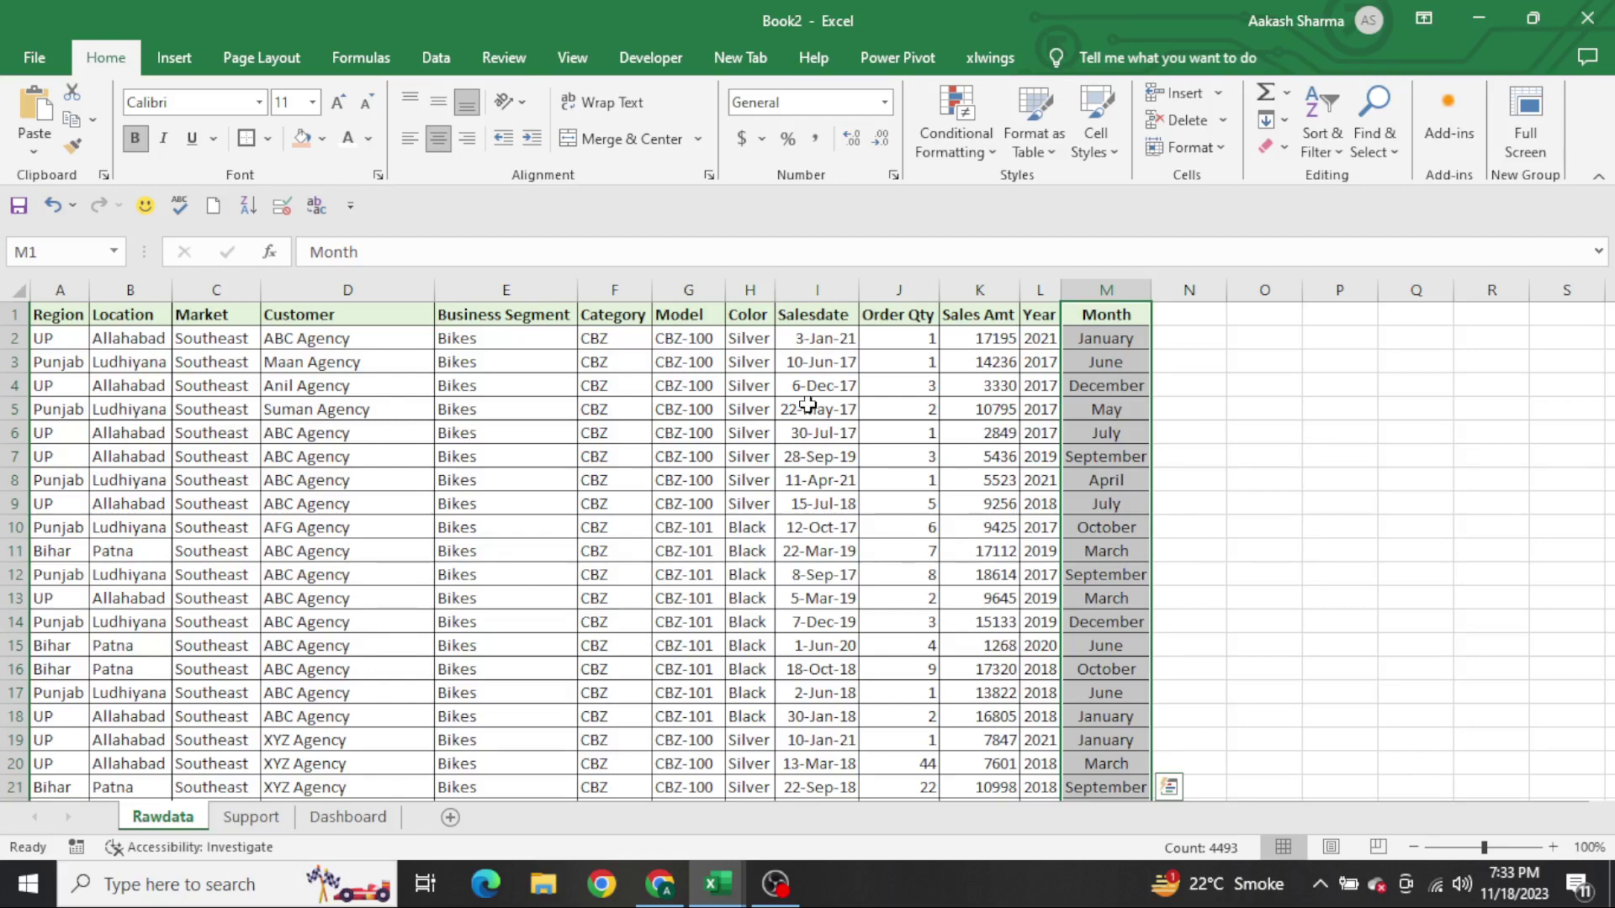
{"action": "key", "text": "Left"}
{"action": "key", "text": "Left"}
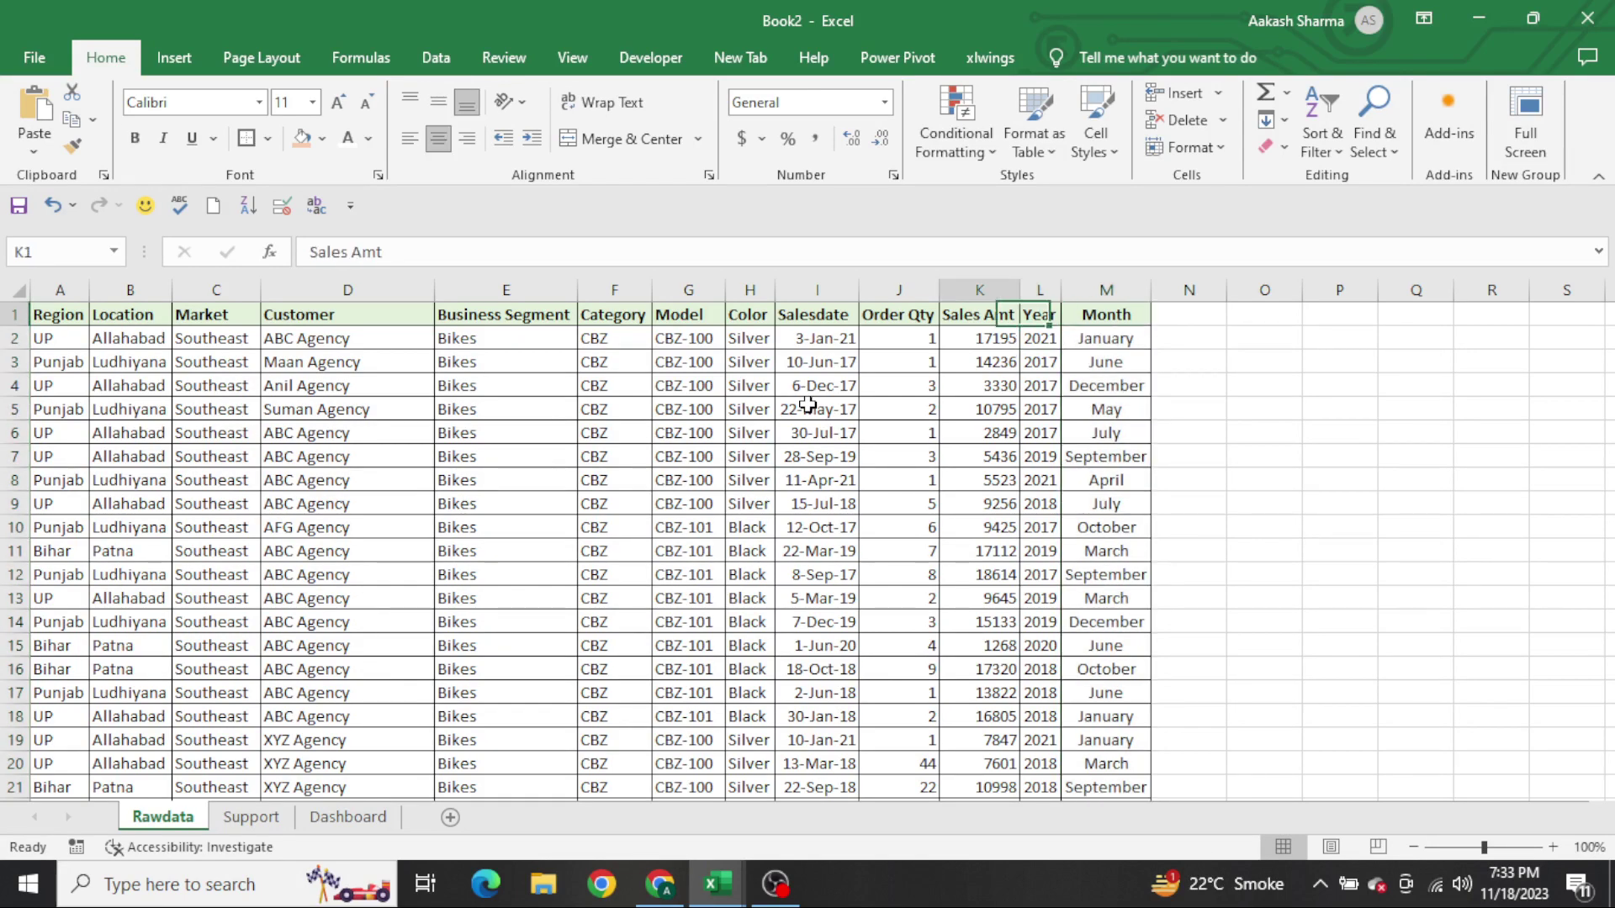
{"action": "key", "text": "ctrl+shift+Down"}
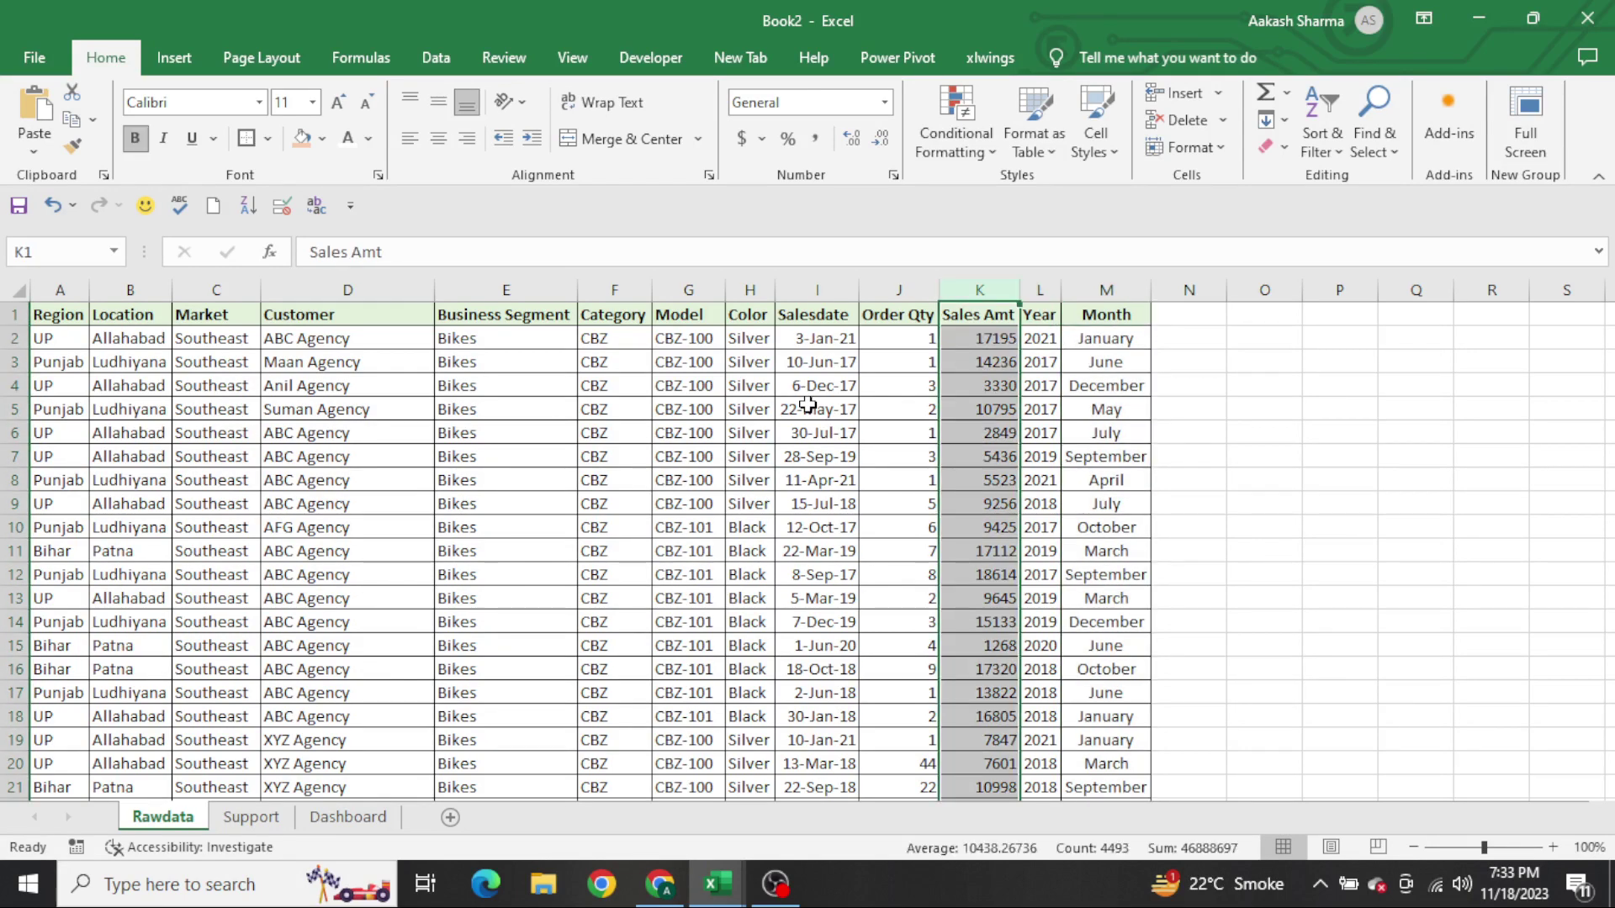
{"action": "key", "text": "Left"}
{"action": "key", "text": "ctrl+shift+Down"}
{"action": "key", "text": "Right"}
{"action": "key", "text": "ctrl+shift+Down"}
Copy the SUMIFS formula text from B10 on the Dashboard sheet into C10 under the current-year sales header
{"action": "key", "text": "ctrl+Page_Down"}
{"action": "key", "text": "ctrl+Page_Down"}
{"action": "key", "text": "F2"}
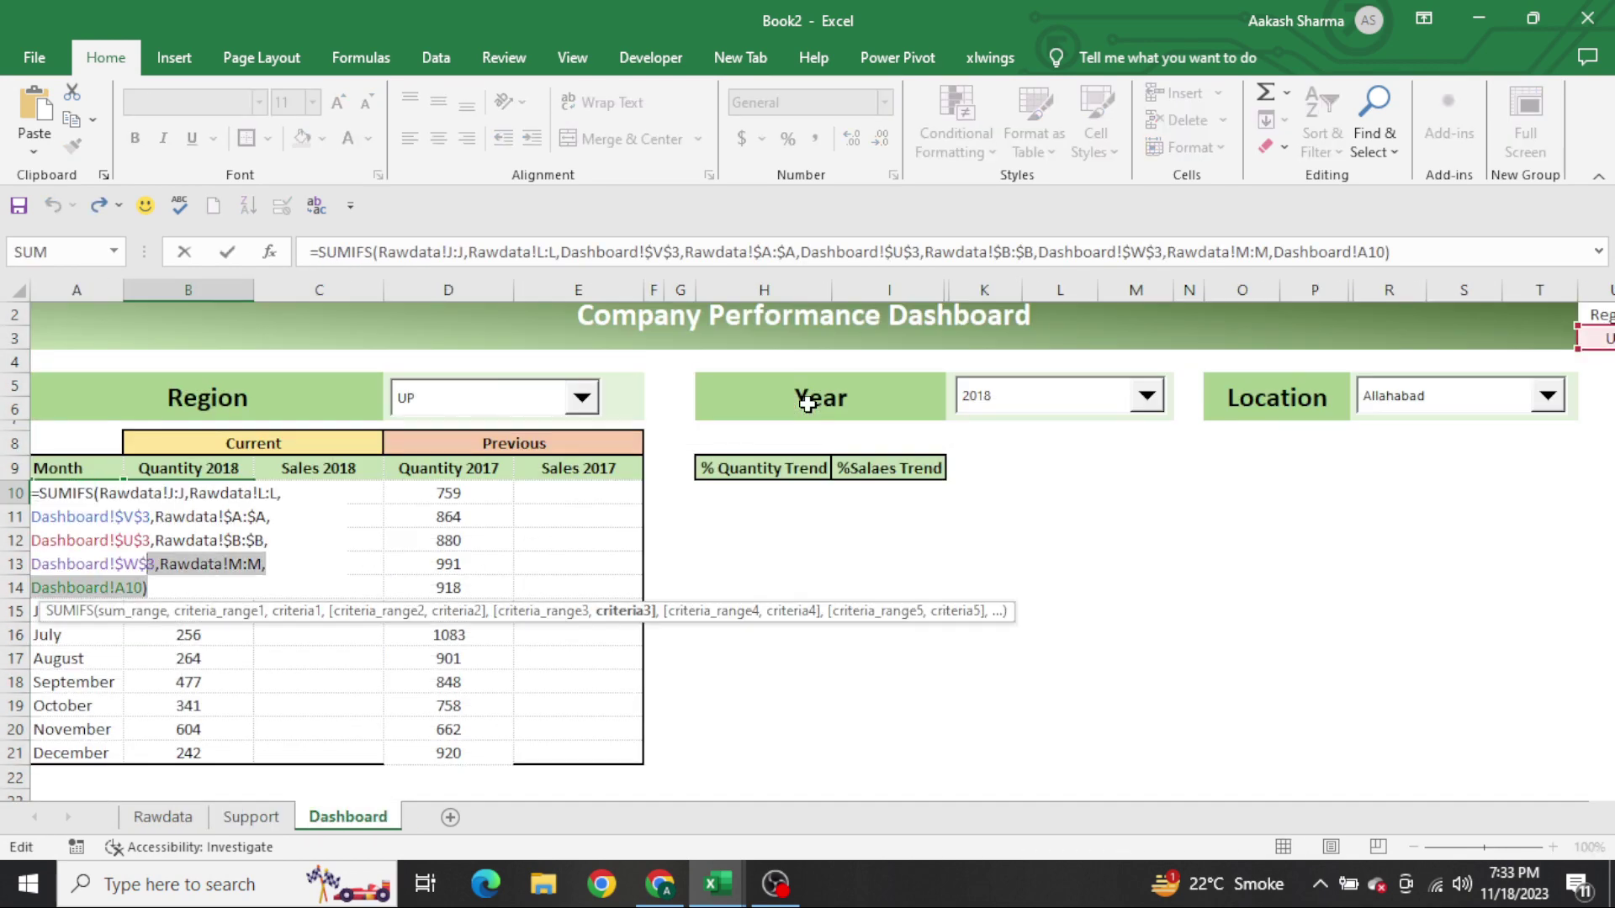
{"action": "key", "text": "shift+Up"}
{"action": "key", "text": "shift+Up"}
{"action": "key", "text": "shift+Up"}
{"action": "key", "text": "shift+Home"}
{"action": "key", "text": "ctrl+c"}
{"action": "key", "text": "Escape"}
{"action": "key", "text": "Right"}
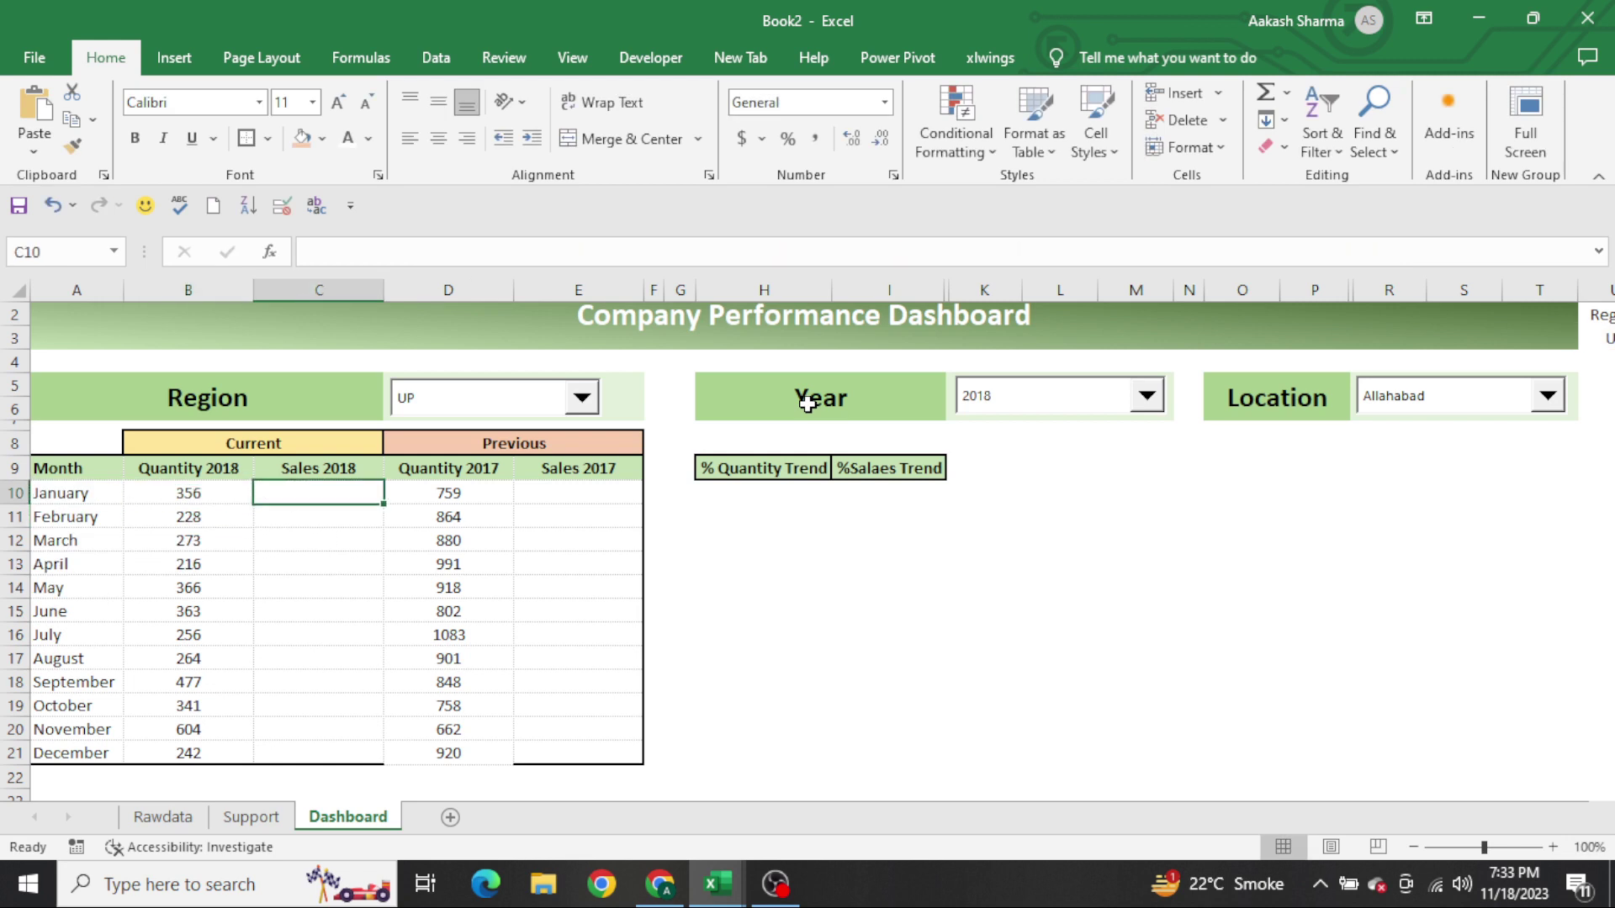
{"action": "key", "text": "ctrl+v"}
Change the sum range of the C10 formula to Rawdata!K:K so it sums the sales amount
{"action": "left_click", "coordinate": [471, 254]}
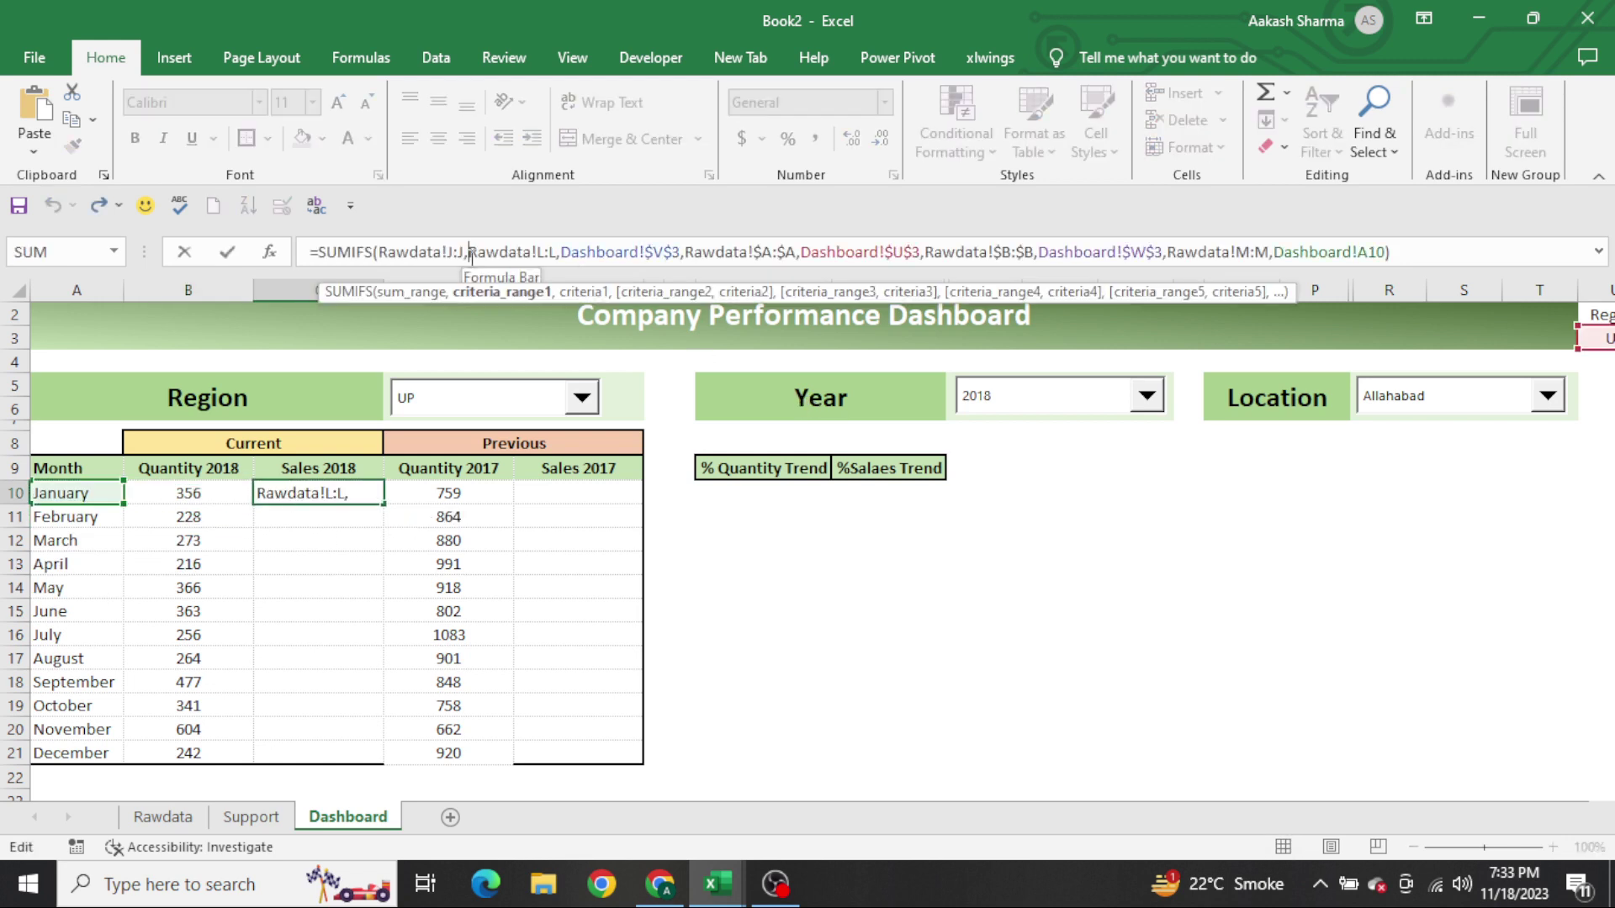
{"action": "key", "text": "BackSpace"}
{"action": "type", "text": "k"}
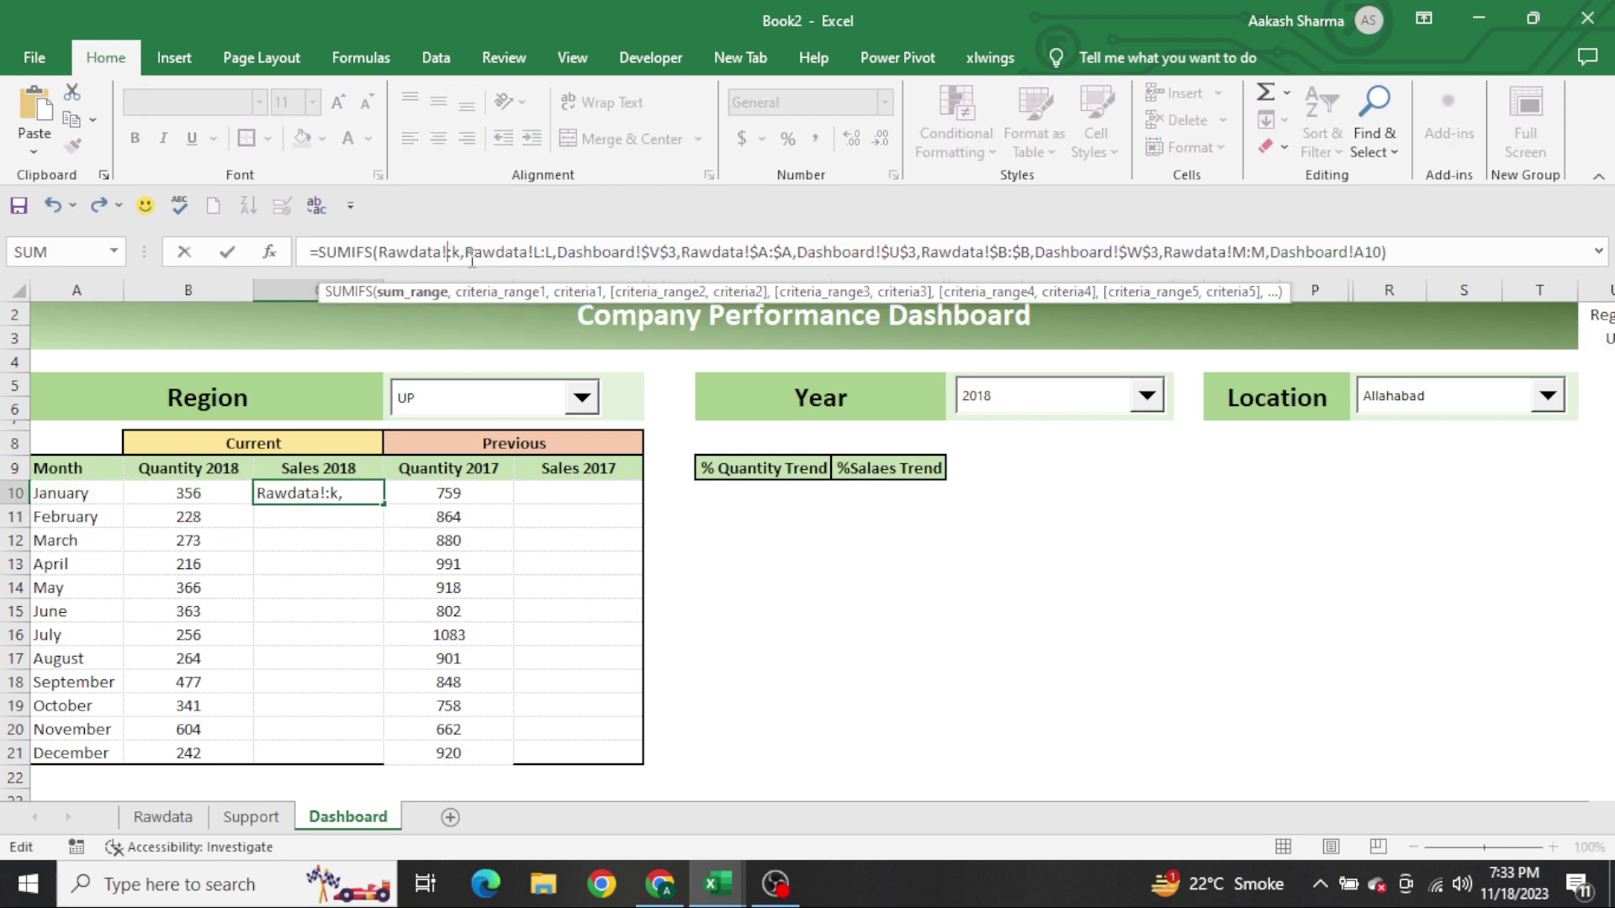
{"action": "key", "text": "Return"}
Fill the current-year sales formula from C10 down to December in C21 and center-align the values
{"action": "key", "text": "Left"}
{"action": "key", "text": "ctrl+Down"}
{"action": "key", "text": "Right"}
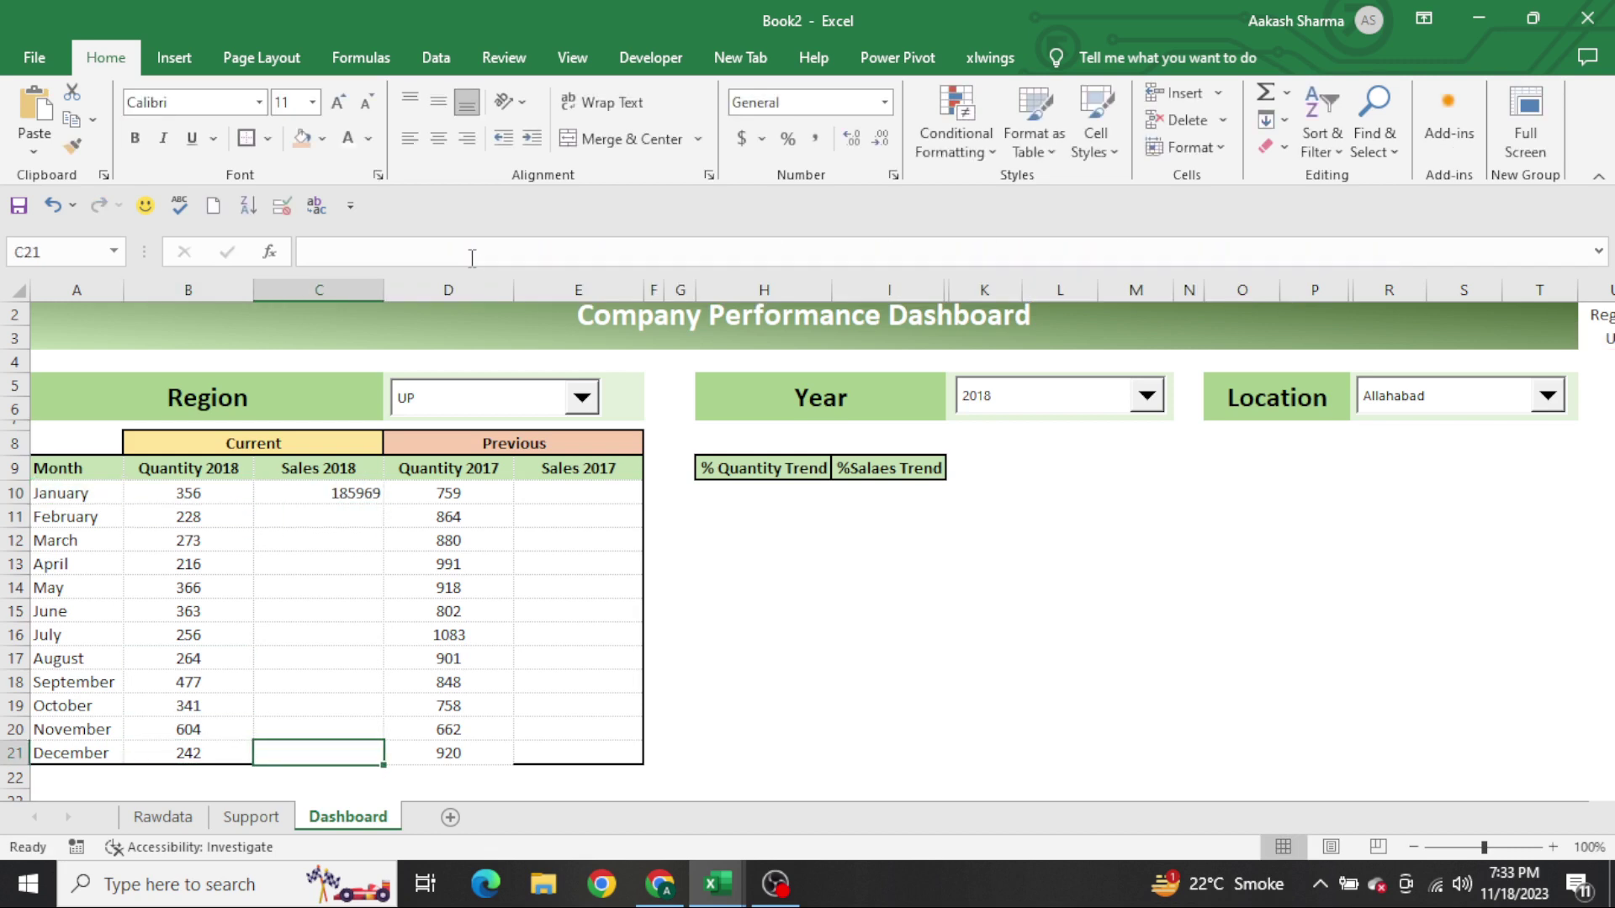
{"action": "key", "text": "ctrl+shift+Up"}
{"action": "key", "text": "ctrl+d"}
{"action": "key", "text": "ctrl+Up"}
{"action": "key", "text": "ctrl+shift+Down"}
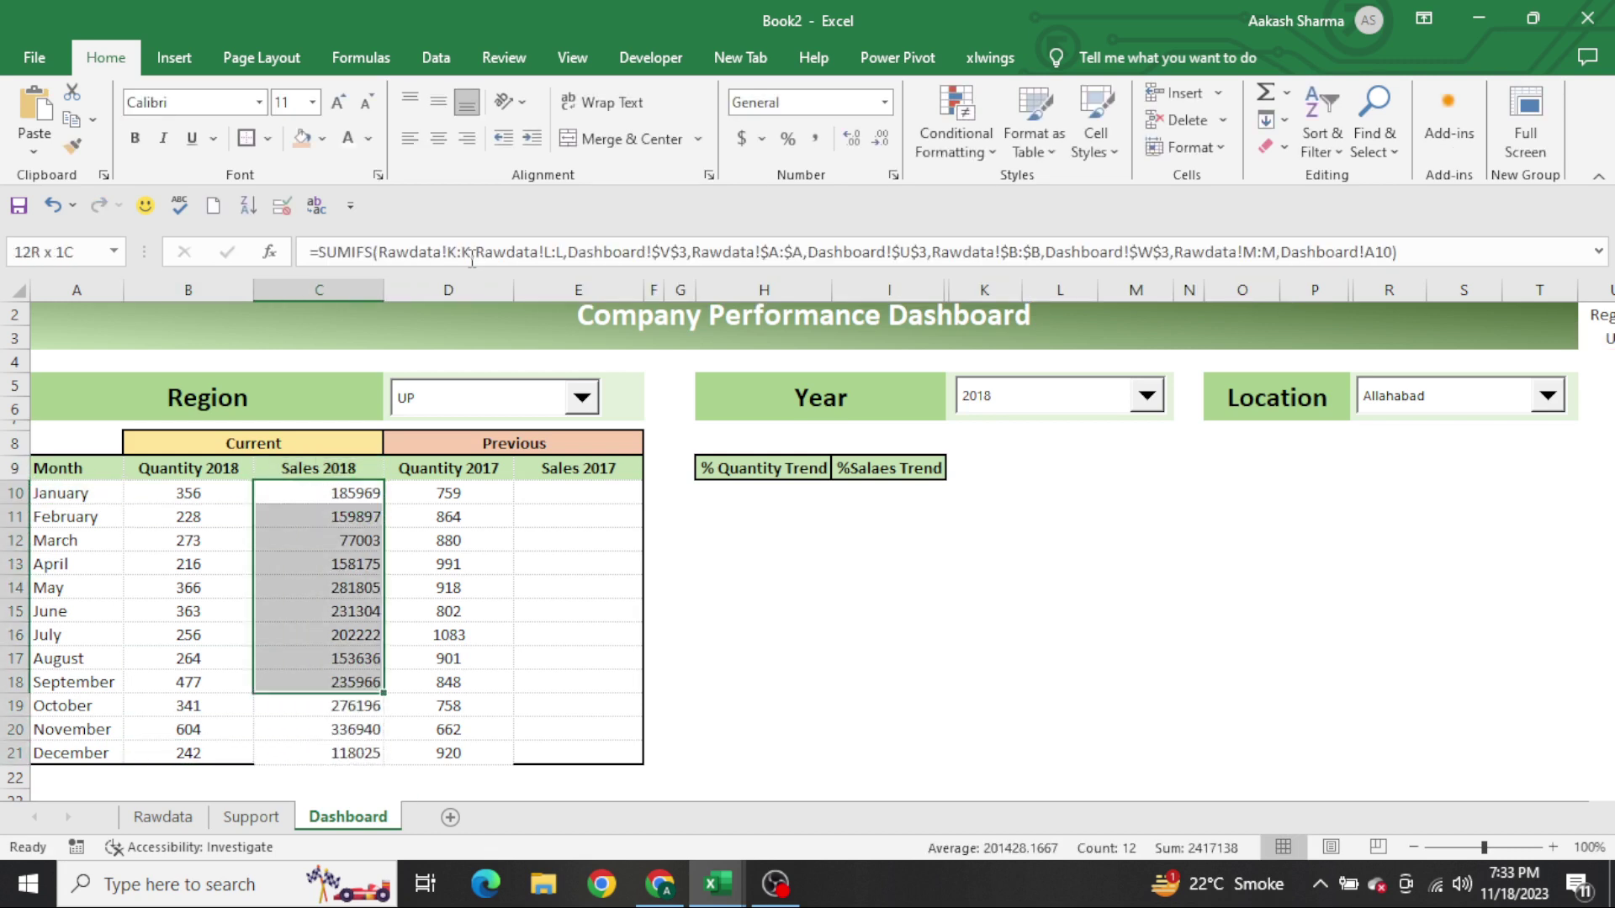
Apply an outside border around the monthly table A9:E21
{"action": "key", "text": "Up"}
{"action": "key", "text": "ctrl+Left"}
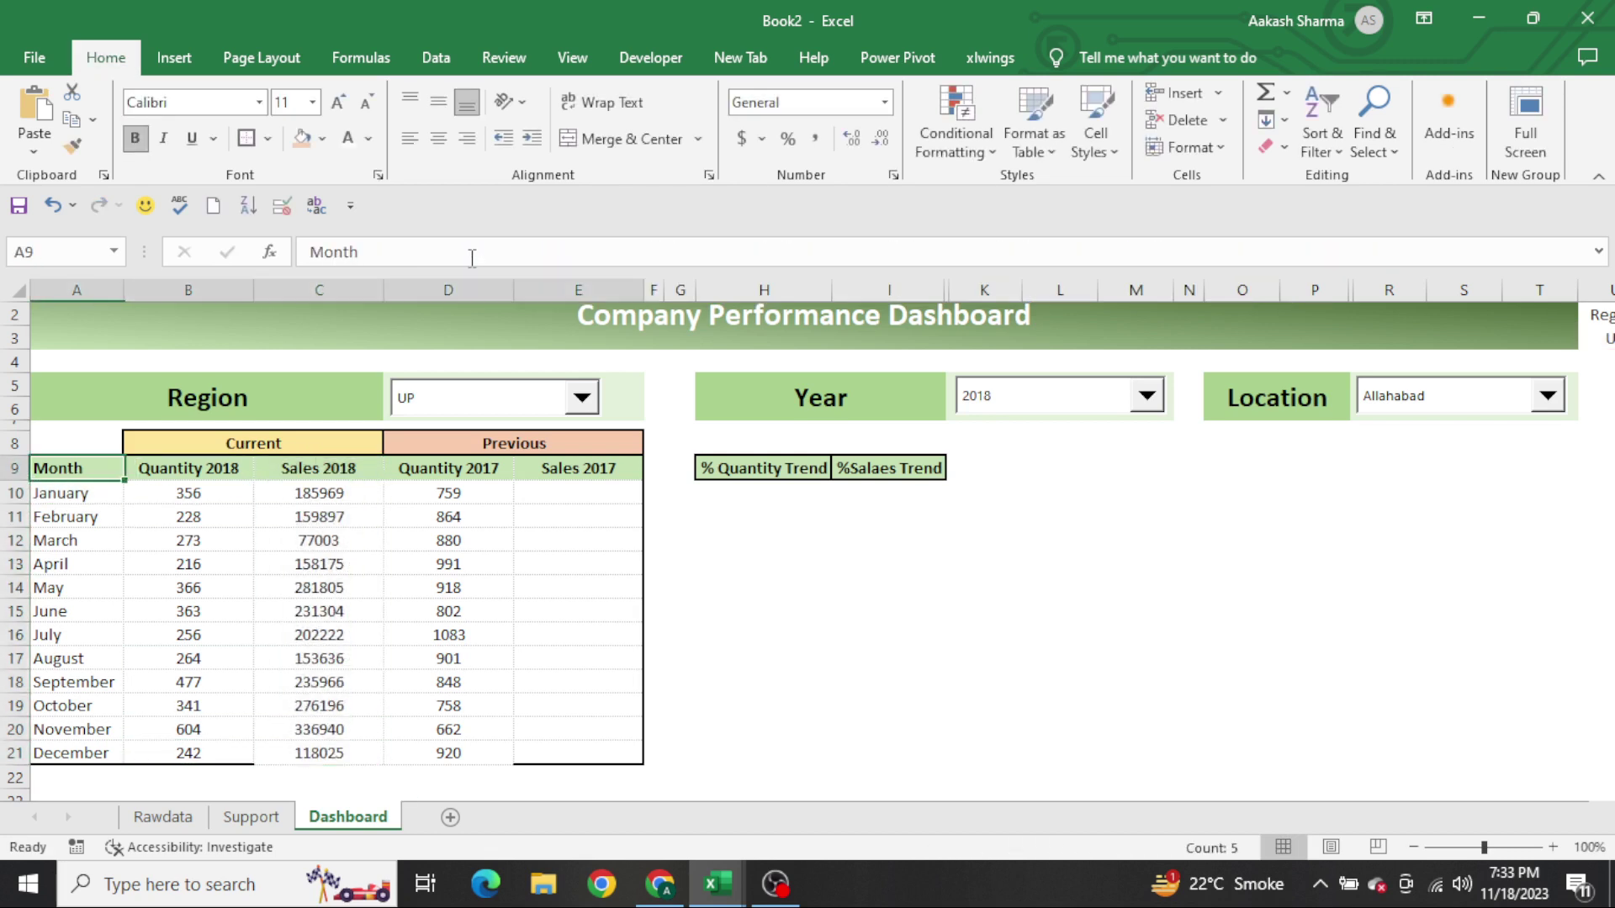
{"action": "key", "text": "ctrl+shift+Right"}
{"action": "key", "text": "ctrl+shift+Down"}
Format the current-year sales in C10:C21 with thousands separators and no decimals
{"action": "key", "text": "Down"}
{"action": "key", "text": "Right"}
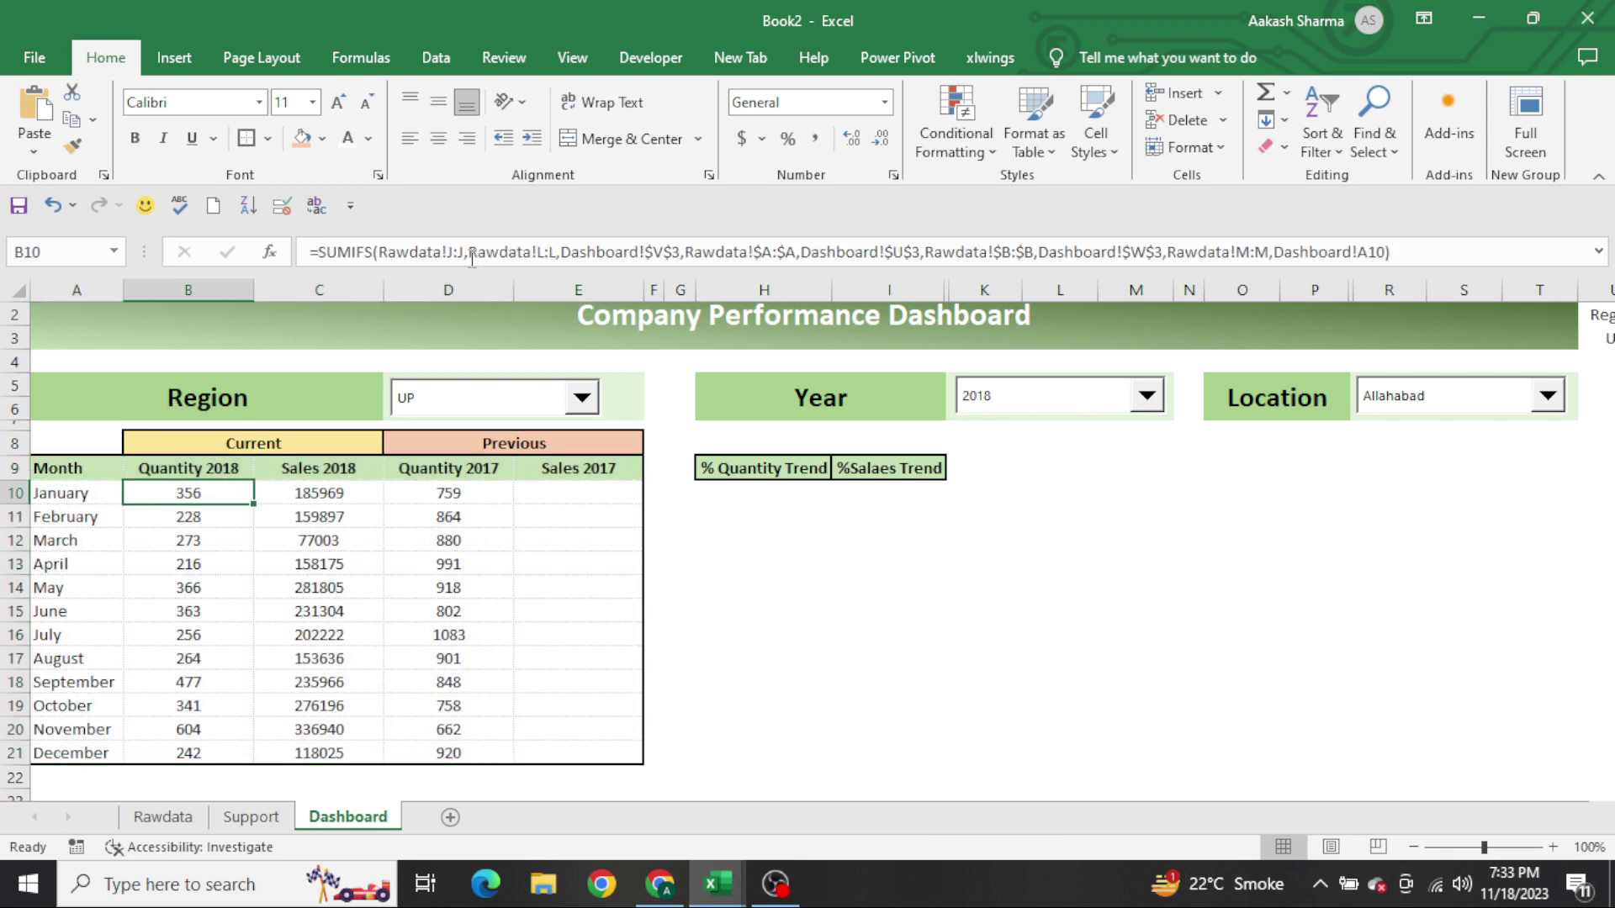
{"action": "key", "text": "Right"}
{"action": "key", "text": "ctrl+shift+Down"}
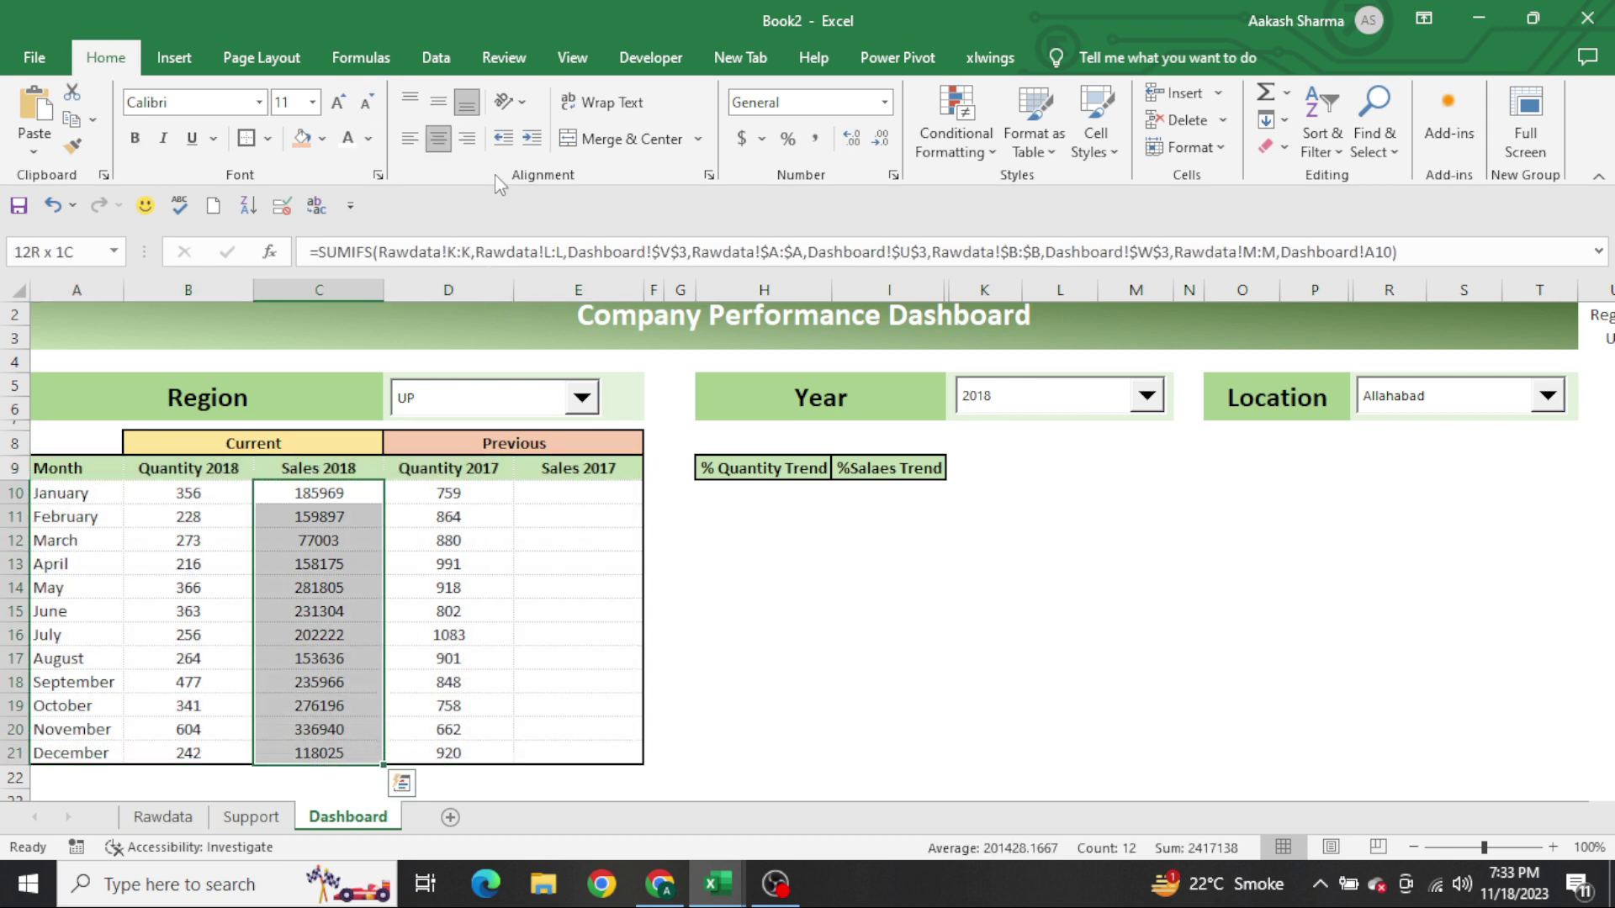
{"action": "left_click", "coordinate": [810, 150]}
{"action": "left_click", "coordinate": [883, 145]}
{"action": "left_click", "coordinate": [883, 145]}
{"action": "left_click", "coordinate": [607, 507]}
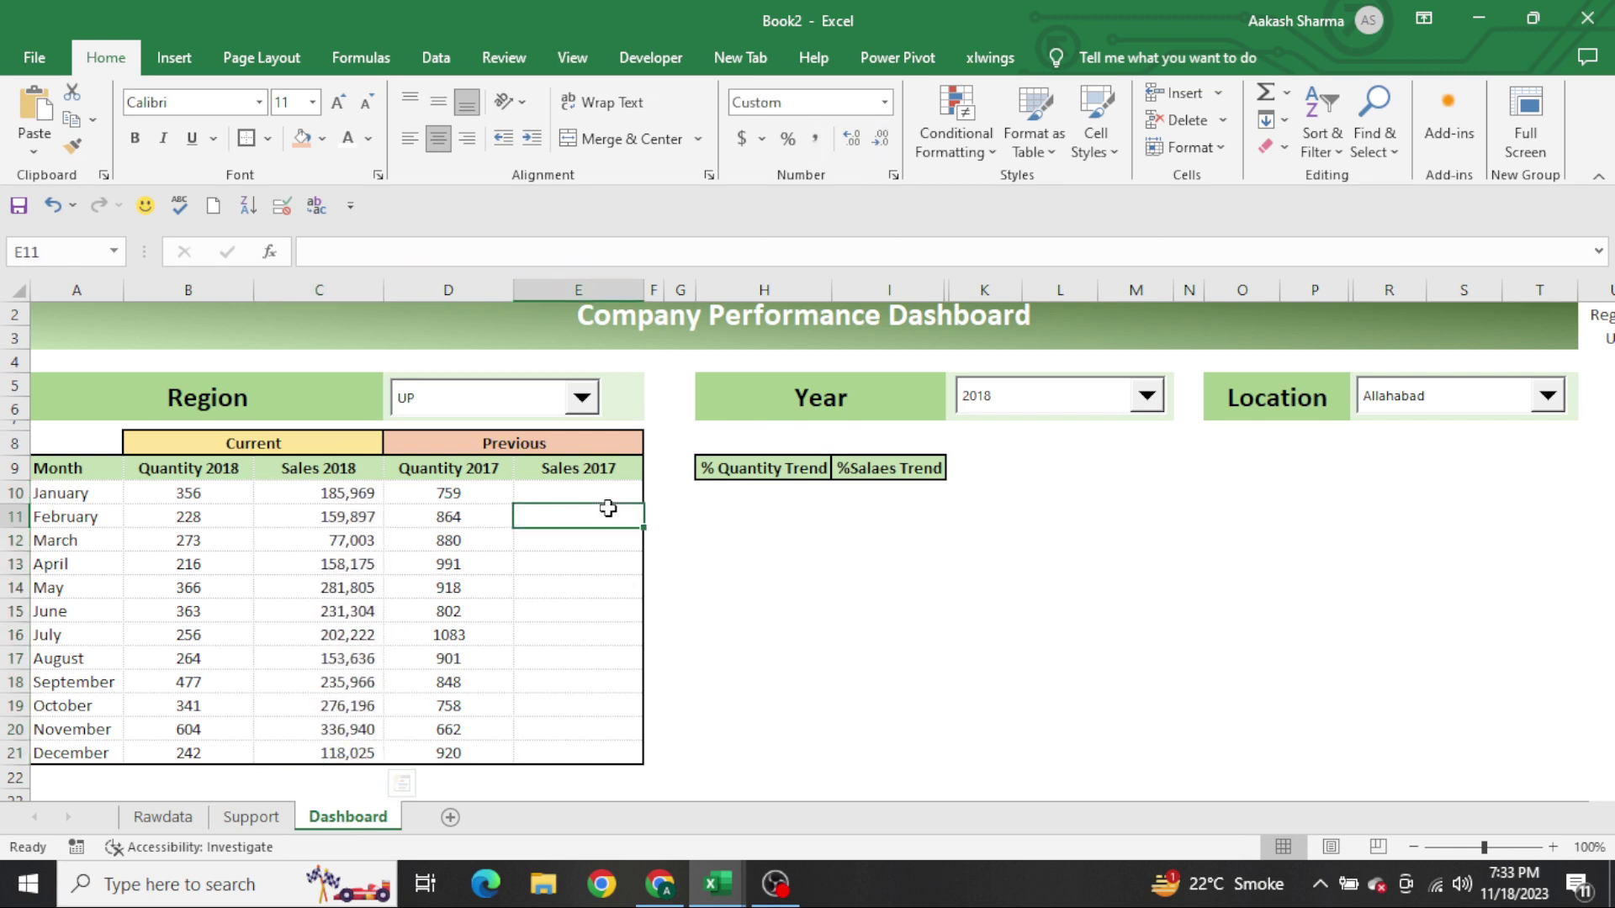
Copy the SUMIFS formula text from C10 into E10 under the previous-year sales header
{"action": "key", "text": "Left"}
{"action": "key", "text": "Left"}
{"action": "key", "text": "Up"}
{"action": "key", "text": "F2"}
{"action": "key", "text": "shift+Up"}
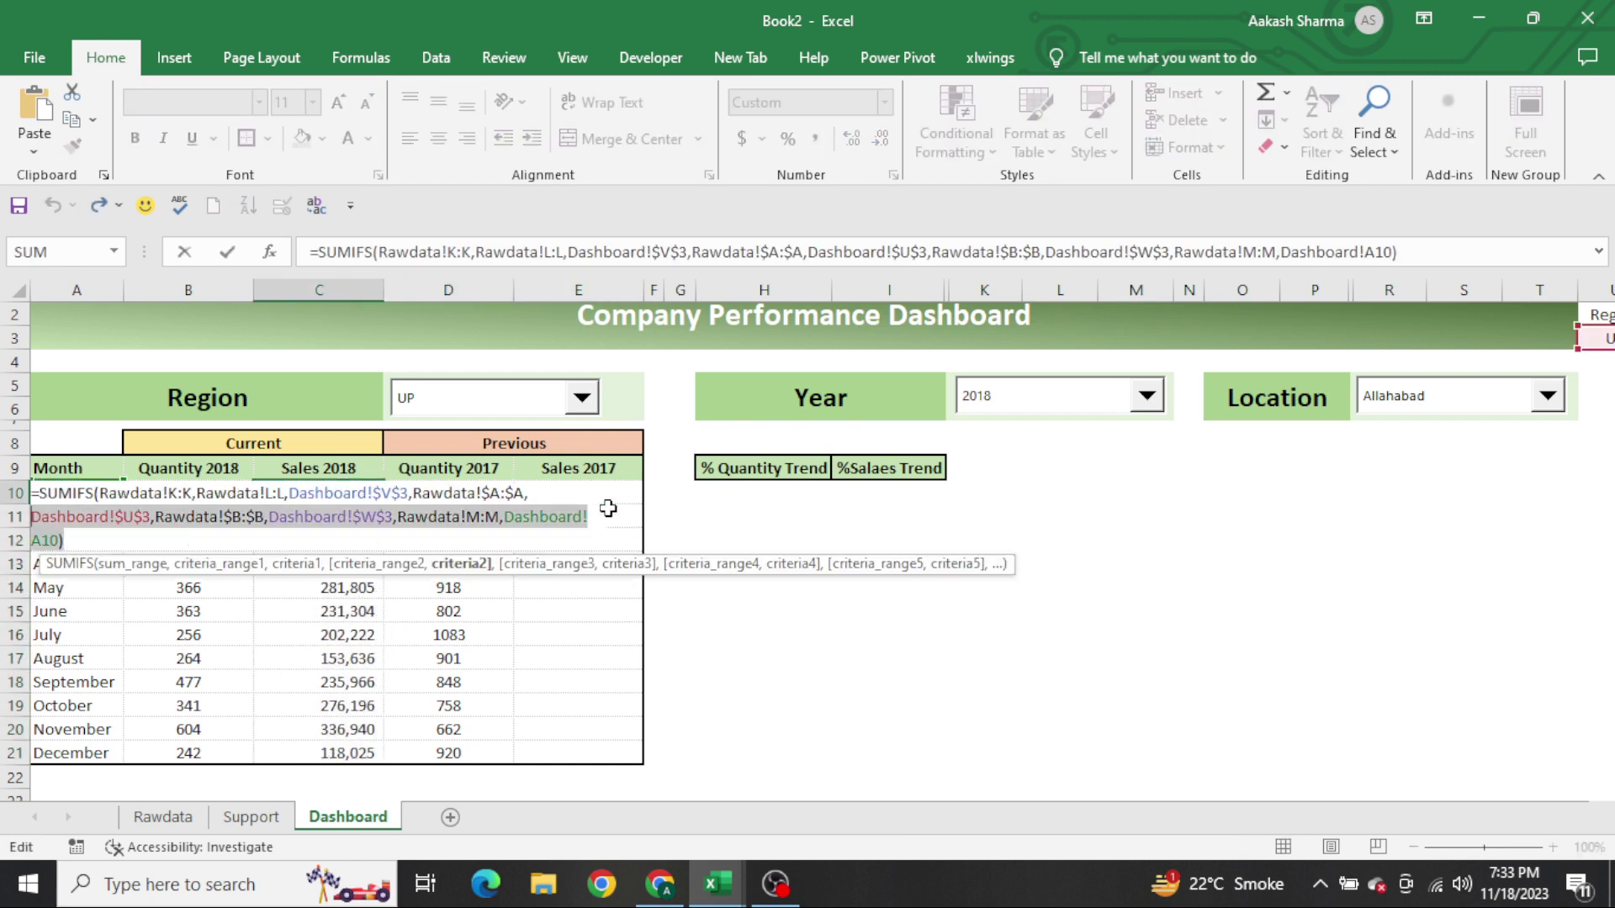
{"action": "key", "text": "shift+Up"}
{"action": "key", "text": "shift+Home"}
{"action": "key", "text": "ctrl+c"}
{"action": "key", "text": "Escape"}
{"action": "key", "text": "Right"}
{"action": "key", "text": "Right"}
{"action": "key", "text": "ctrl+v"}
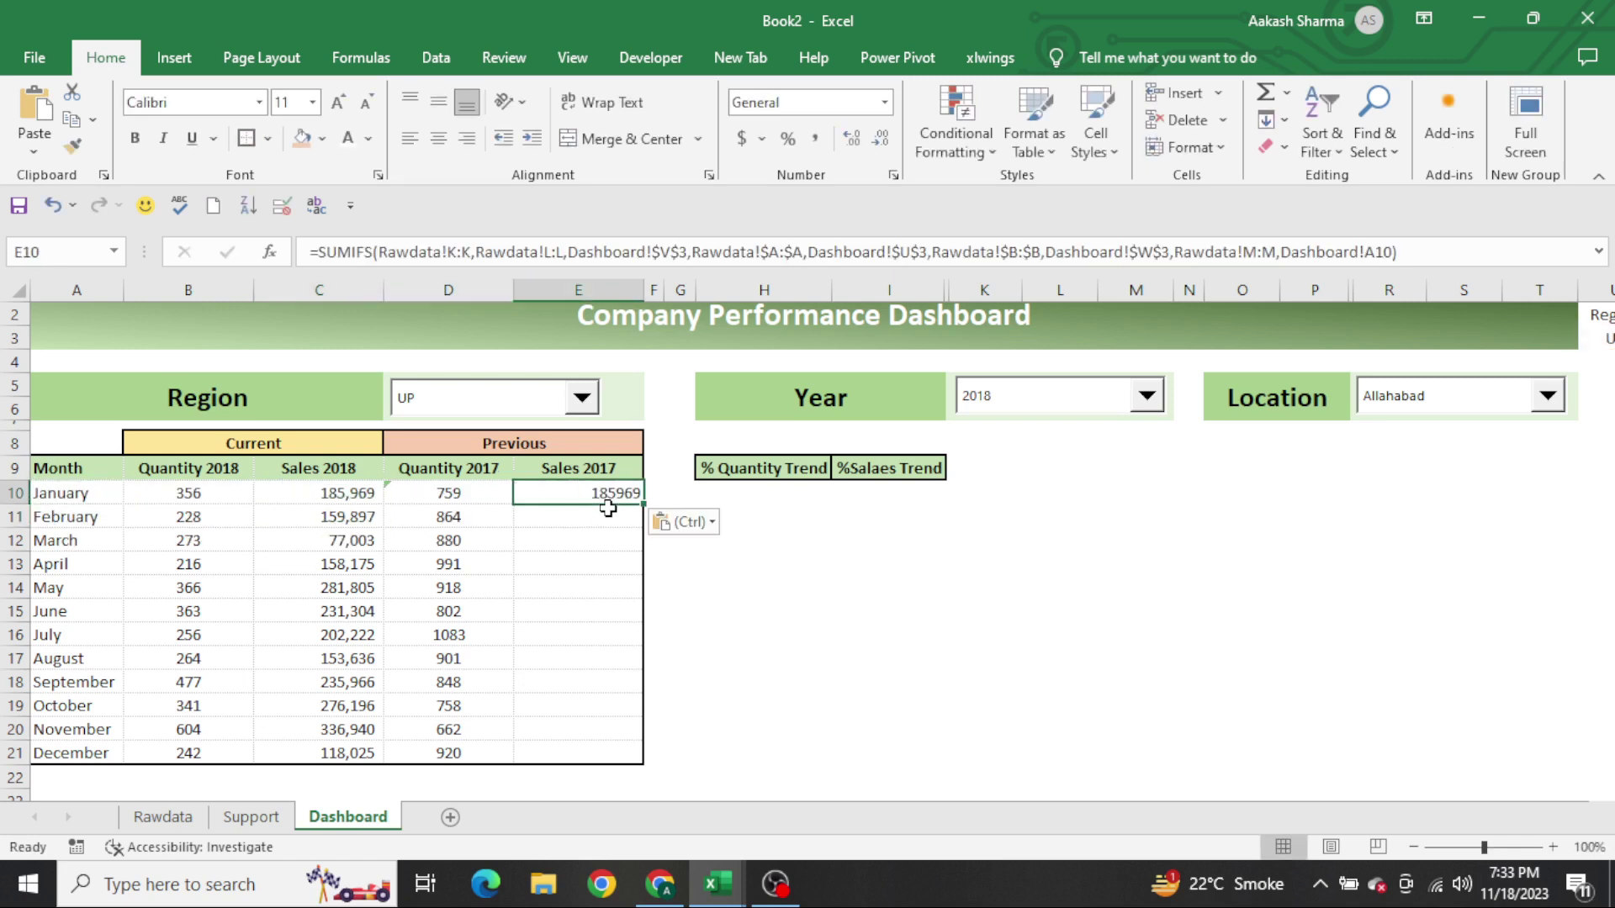
Change the year criterion in the E10 formula to Dashboard!$V$3-1 so it sums the previous year's sales
{"action": "left_click", "coordinate": [689, 253]}
{"action": "type", "text": "-1"}
{"action": "key", "text": "Return"}
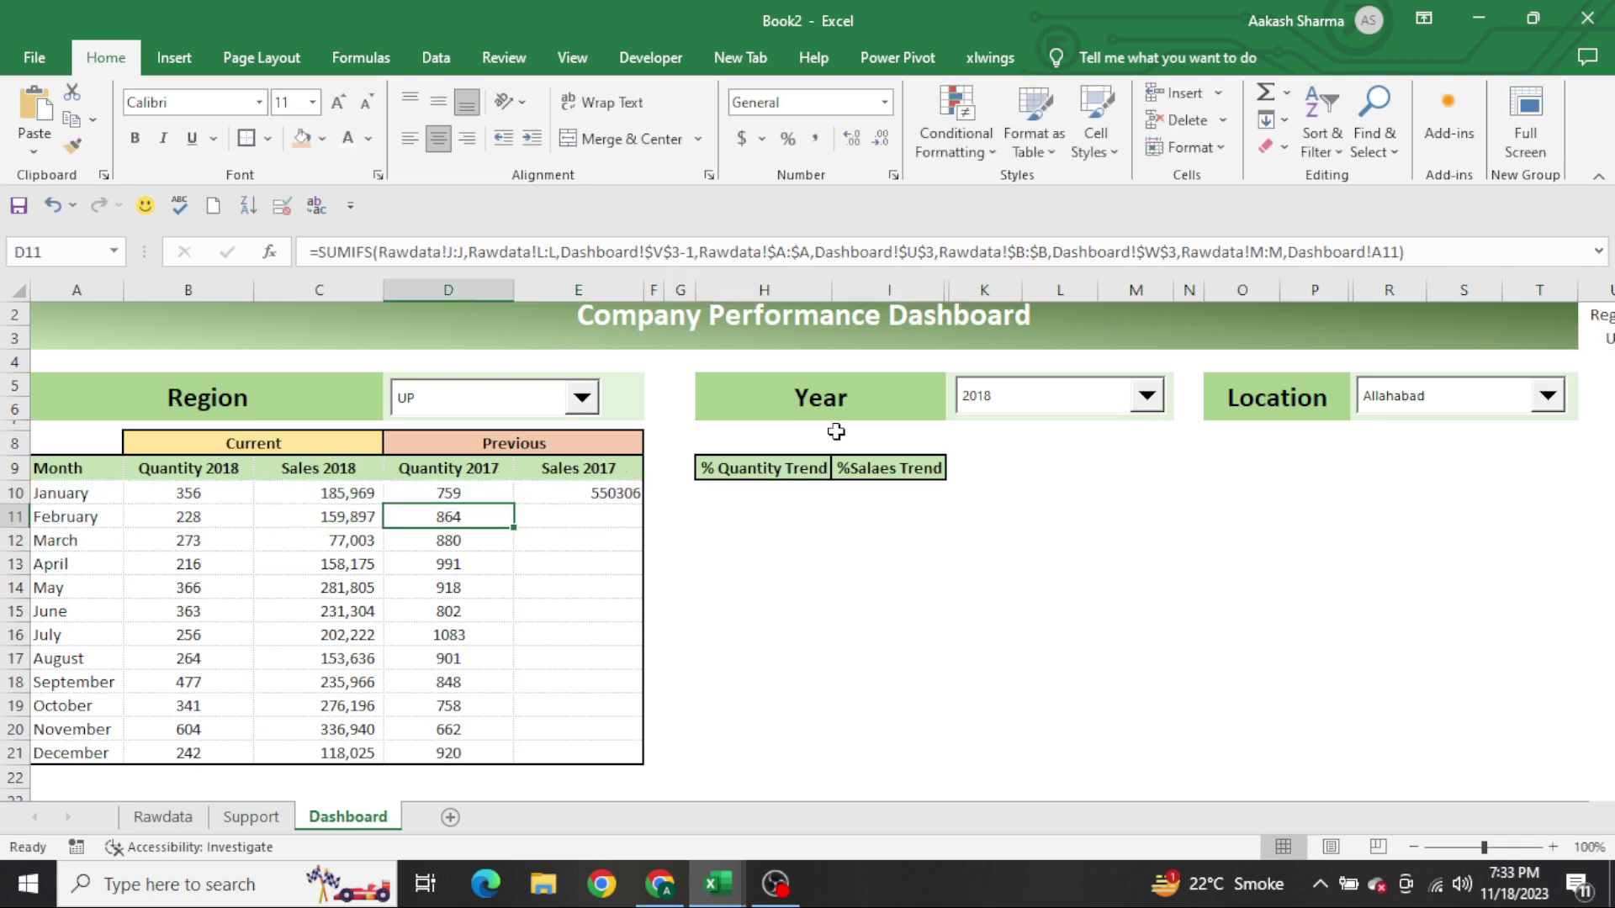
Fill the previous-year sales formula from E10 down to December in E21
{"action": "key", "text": "Down"}
{"action": "key", "text": "Down"}
{"action": "key", "text": "Down"}
{"action": "key", "text": "Down"}
{"action": "key", "text": "Down"}
{"action": "key", "text": "Down"}
{"action": "key", "text": "Down"}
{"action": "key", "text": "Down"}
{"action": "key", "text": "Down"}
{"action": "key", "text": "Down"}
{"action": "key", "text": "ctrl+shift+Up"}
{"action": "key", "text": "ctrl+d"}
Format the previous-year sales in E10:E21 with thousands separators and no decimals
{"action": "key", "text": "ctrl+Up"}
{"action": "key", "text": "Down"}
{"action": "key", "text": "ctrl+shift+Down"}
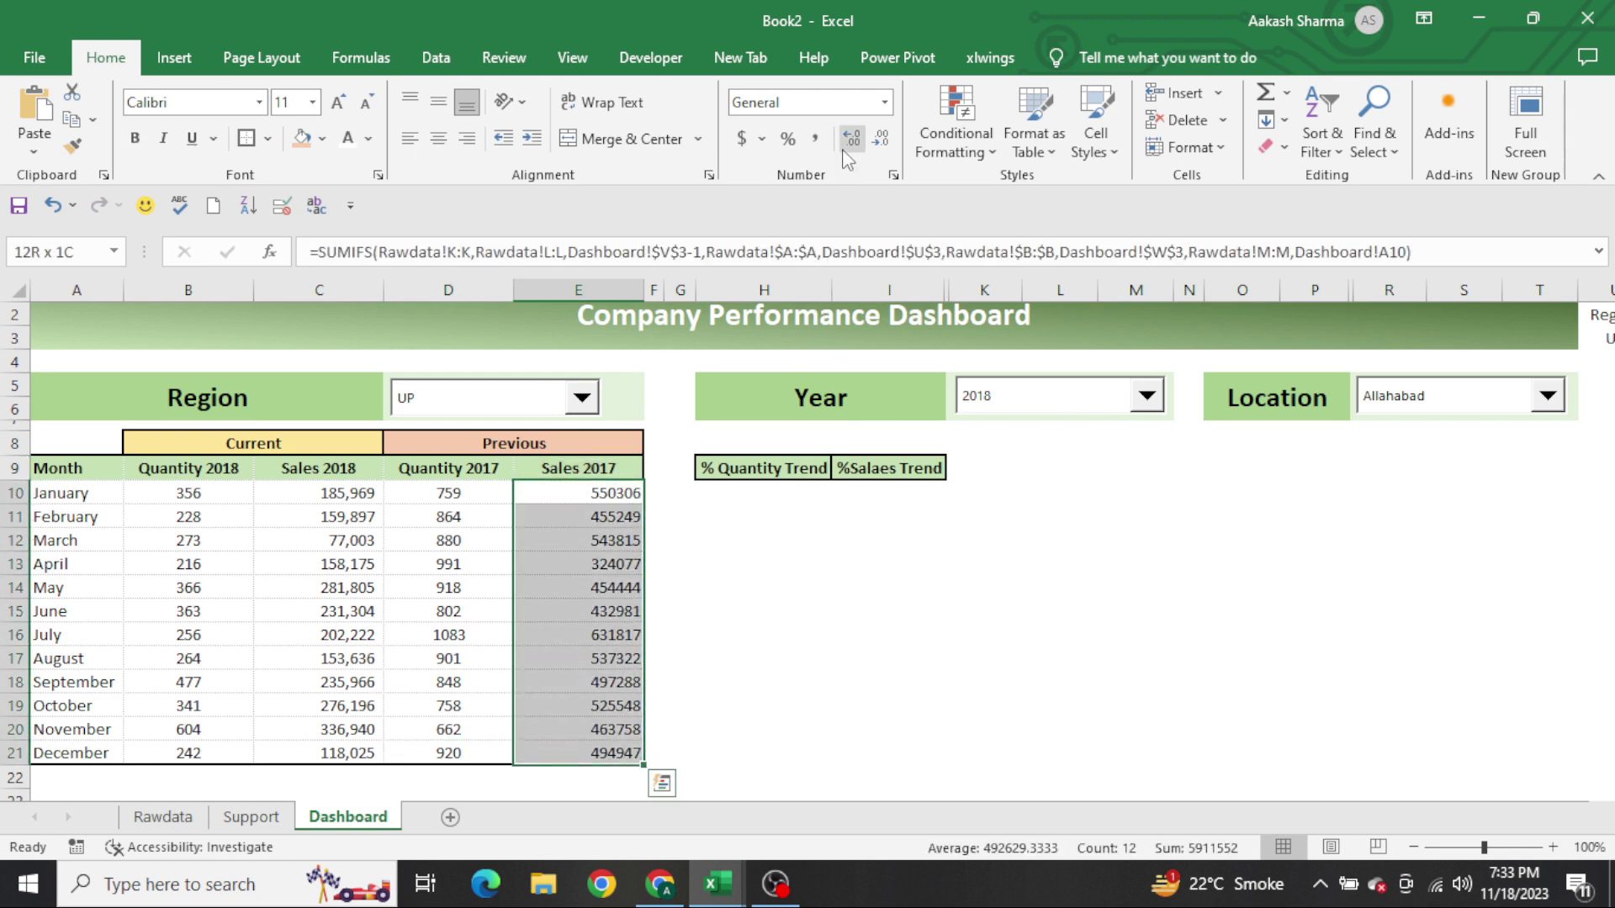
{"action": "left_click", "coordinate": [815, 138]}
{"action": "left_click", "coordinate": [880, 138]}
{"action": "left_click", "coordinate": [878, 140]}
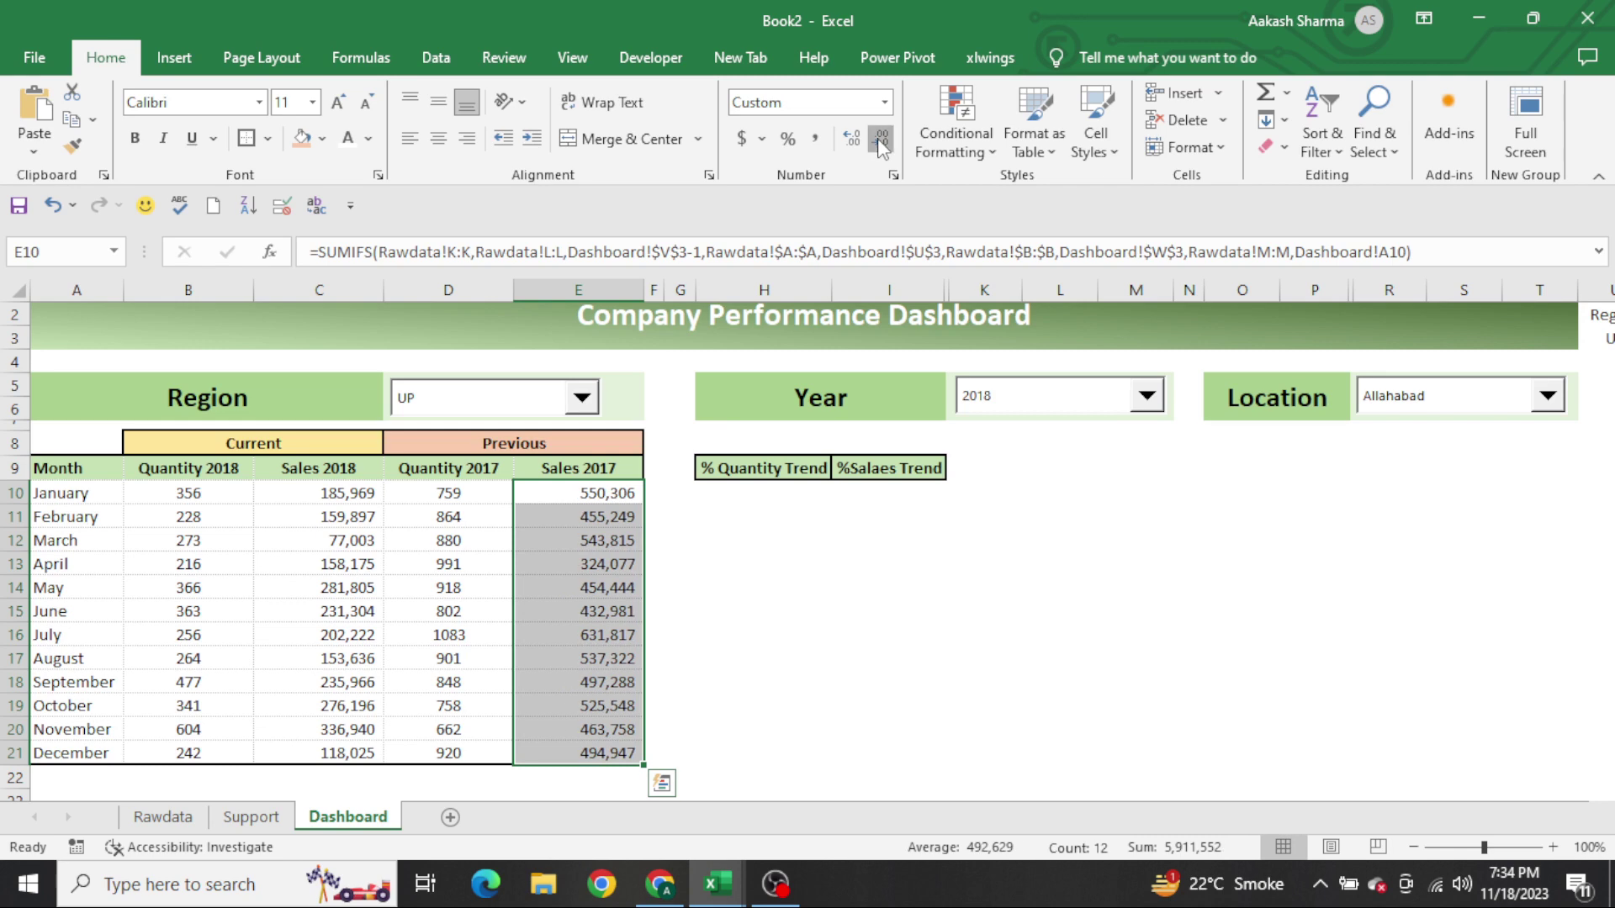
Reapply the outside border around the monthly table A9:E21 to restore its bottom edge
{"action": "left_click", "coordinate": [737, 556]}
{"action": "key", "text": "Home"}
{"action": "key", "text": "ctrl+Up"}
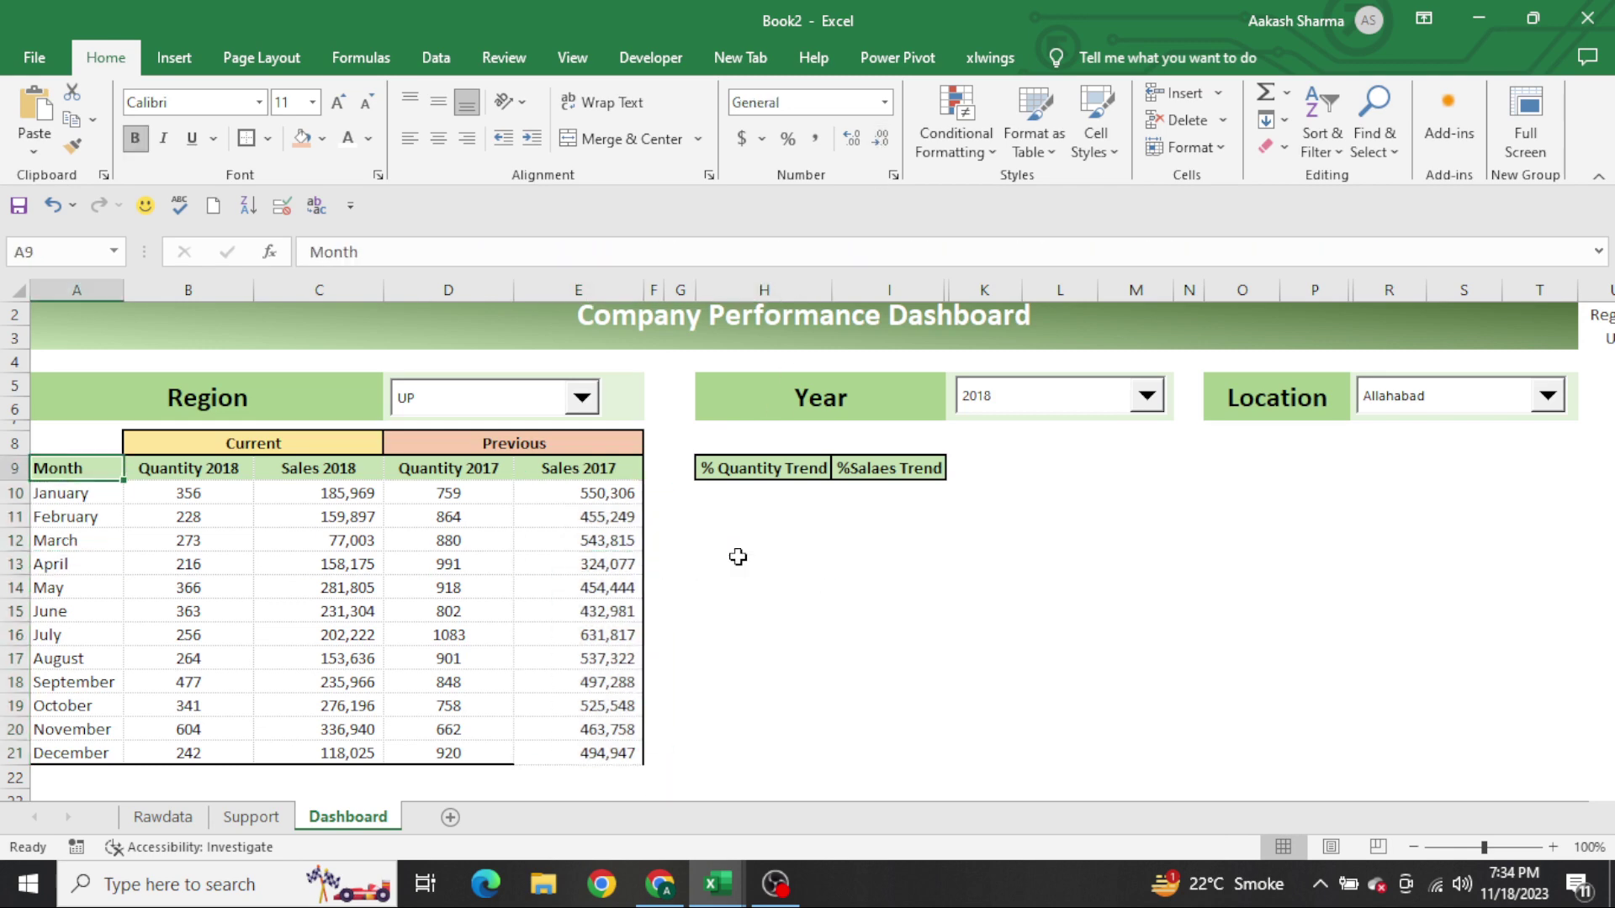
{"action": "key", "text": "ctrl+shift+Right"}
{"action": "key", "text": "ctrl+shift+Down"}
Enter the quantity trend formula =B10/D10-1 in H10 to compare January's current quantity with the previous year's
{"action": "key", "text": "ctrl+Right"}
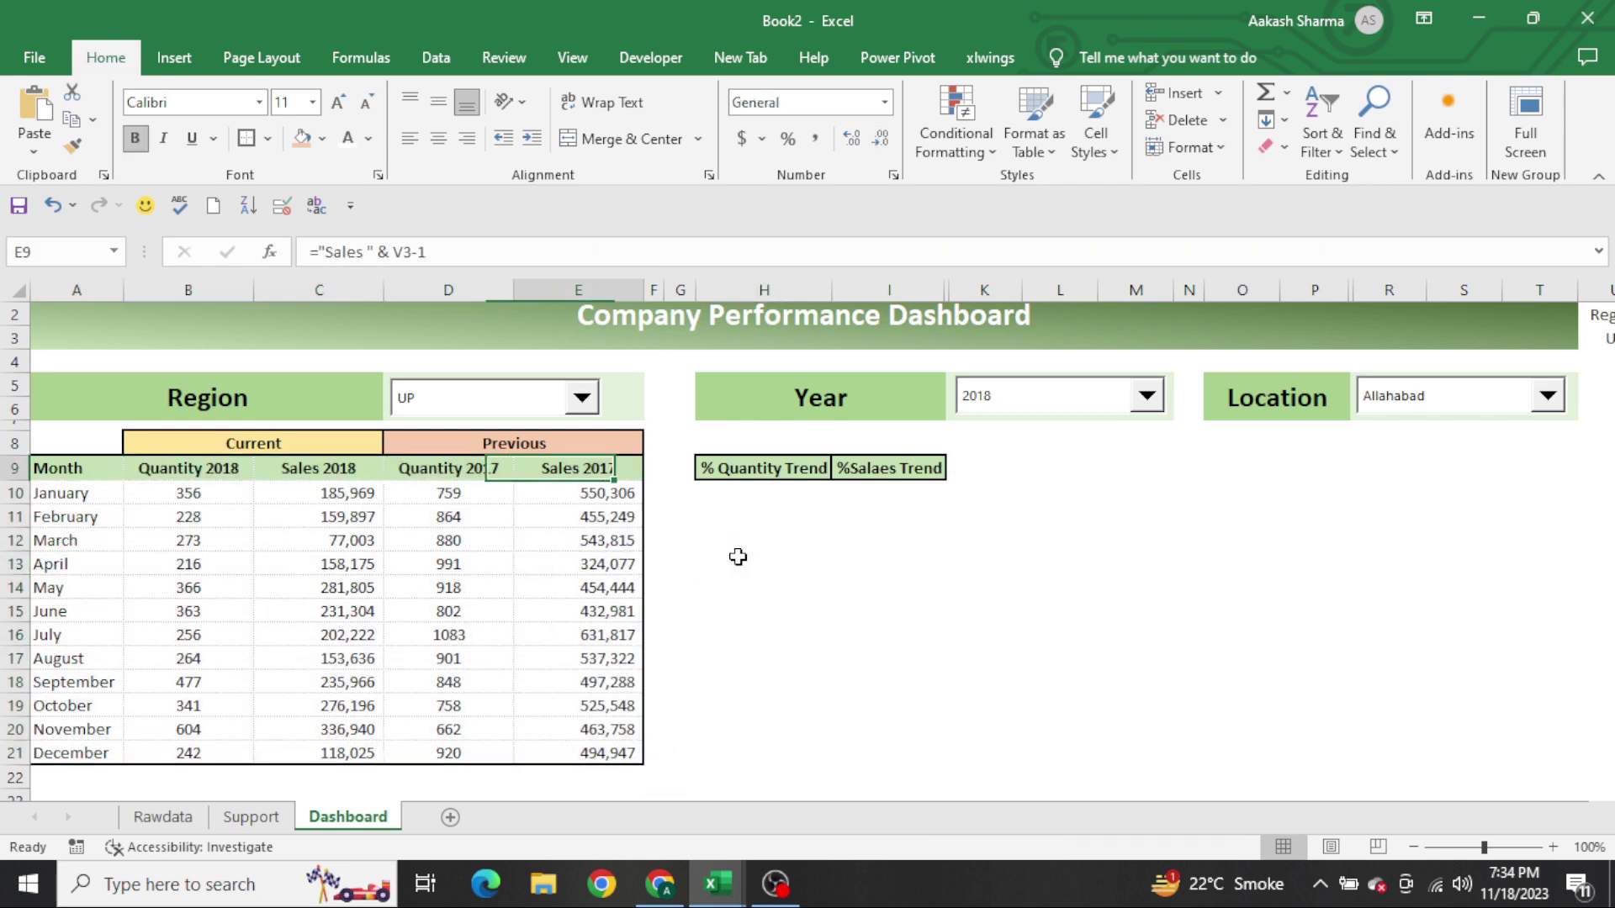
{"action": "key", "text": "Right"}
{"action": "key", "text": "Right"}
{"action": "key", "text": "Down"}
{"action": "key", "text": "Right"}
{"action": "type", "text": "="}
{"action": "key", "text": "Left"}
{"action": "key", "text": "Left"}
{"action": "key", "text": "Left"}
{"action": "key", "text": "Left"}
{"action": "key", "text": "Left"}
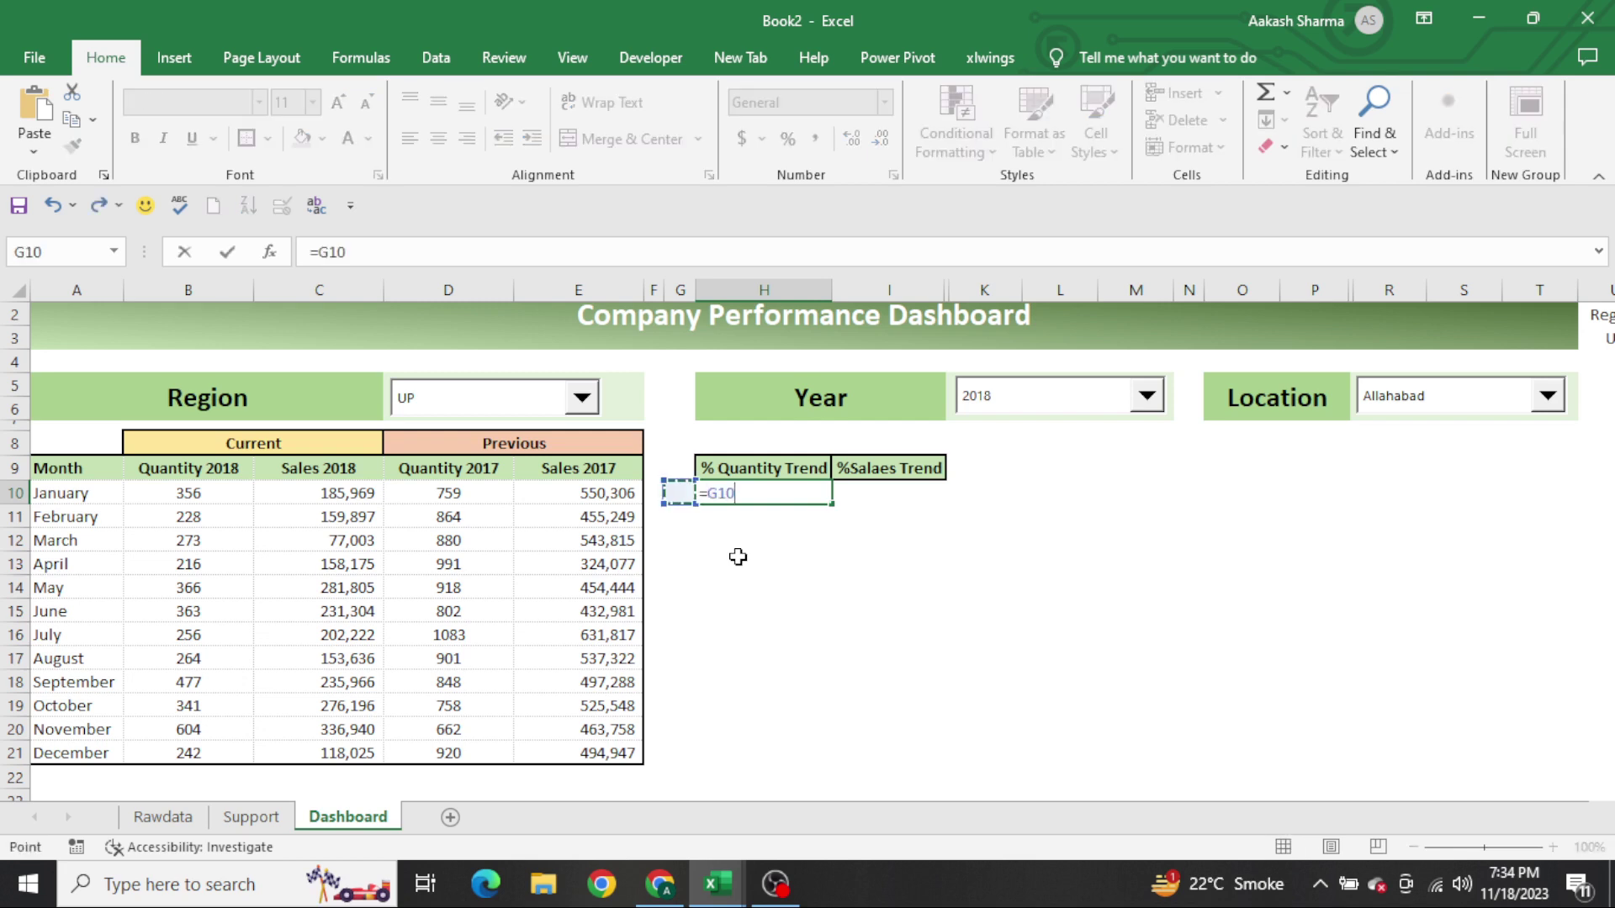
{"action": "key", "text": "Left"}
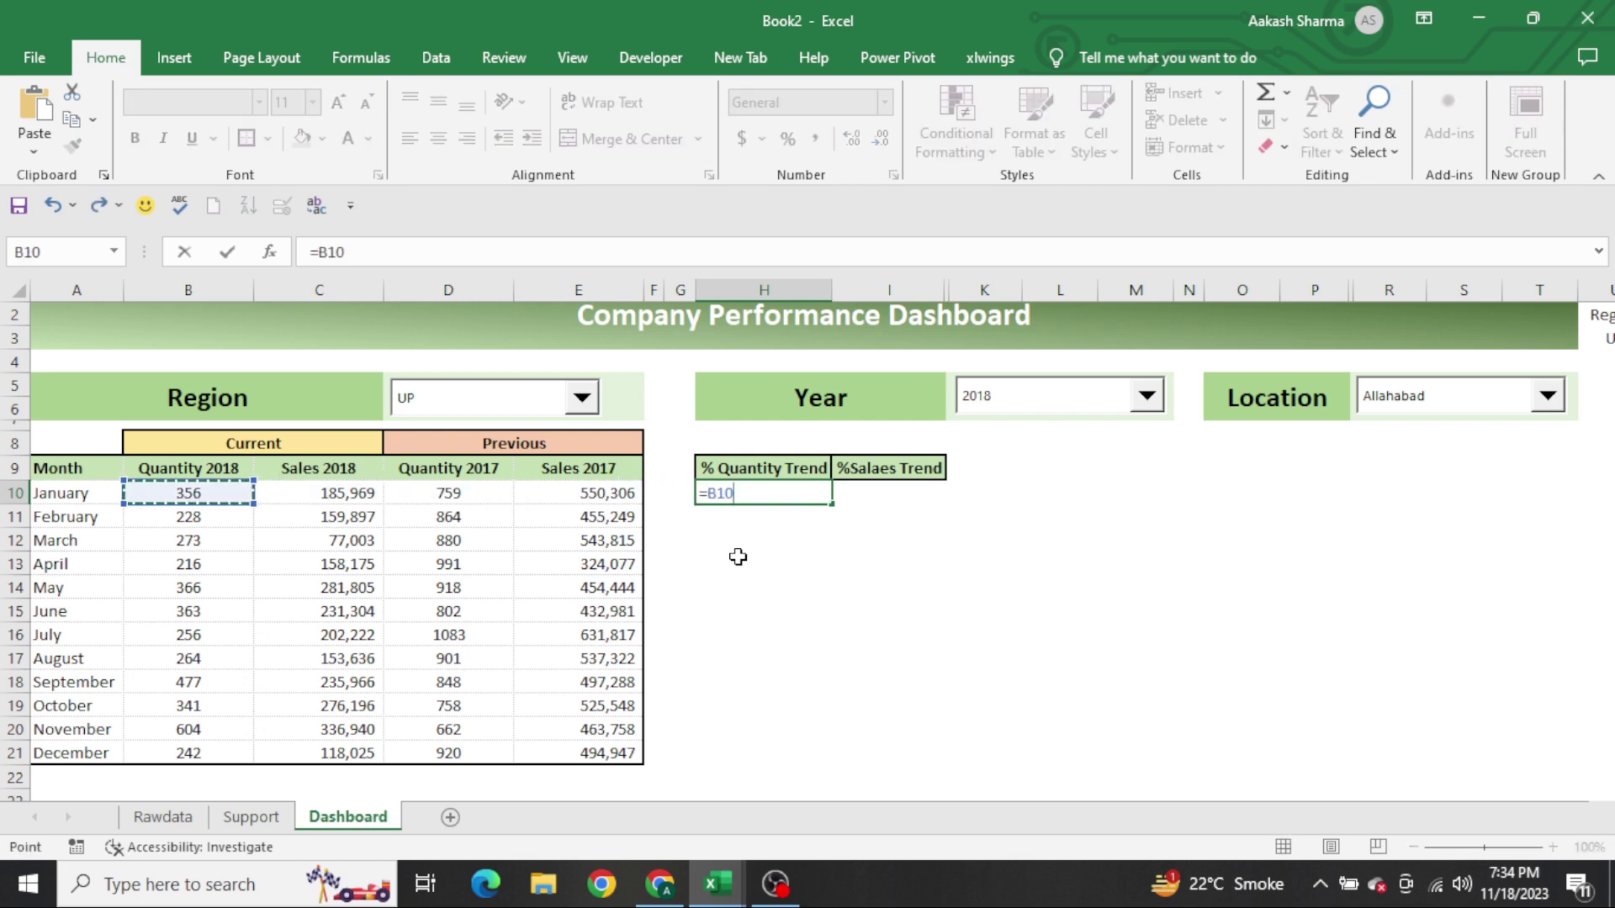
{"action": "type", "text": "/"}
{"action": "key", "text": "Left"}
{"action": "key", "text": "Left"}
{"action": "key", "text": "Left"}
{"action": "key", "text": "Left"}
{"action": "type", "text": "-1"}
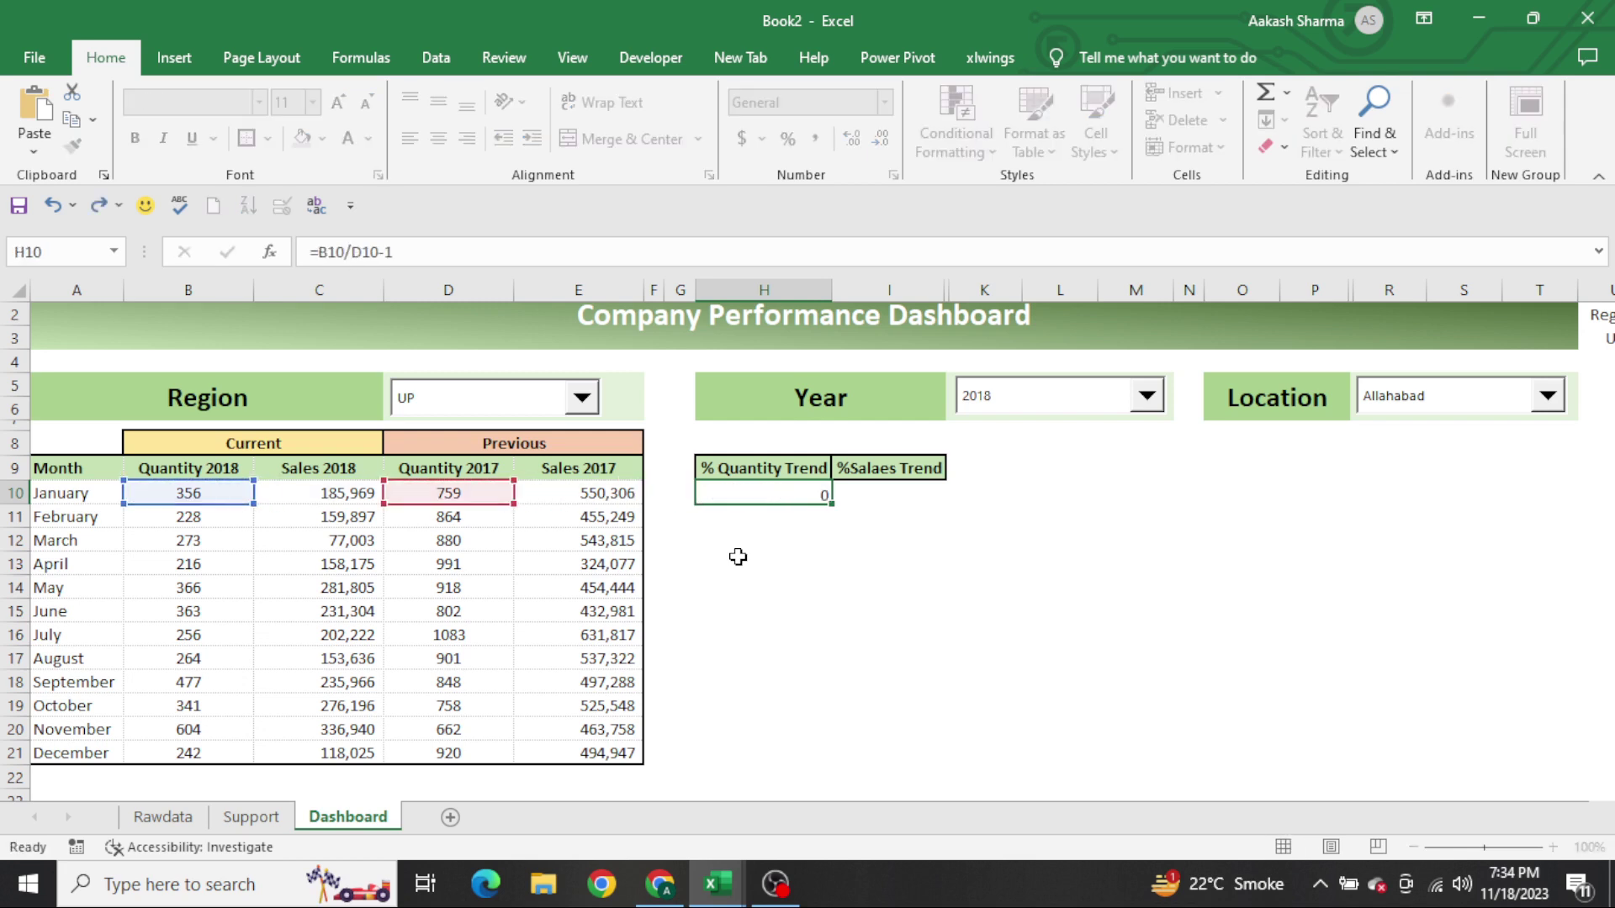
{"action": "key", "text": "Return"}
Fill the quantity trend formula from H10 down to December in H21
{"action": "key", "text": "Left"}
{"action": "key", "text": "Down"}
{"action": "key", "text": "Down"}
{"action": "key", "text": "Down"}
{"action": "key", "text": "Down"}
{"action": "key", "text": "Down"}
{"action": "key", "text": "Down"}
{"action": "key", "text": "Down"}
{"action": "key", "text": "Down"}
{"action": "key", "text": "Down"}
{"action": "key", "text": "Down"}
{"action": "key", "text": "Right"}
{"action": "key", "text": "ctrl+shift+Up"}
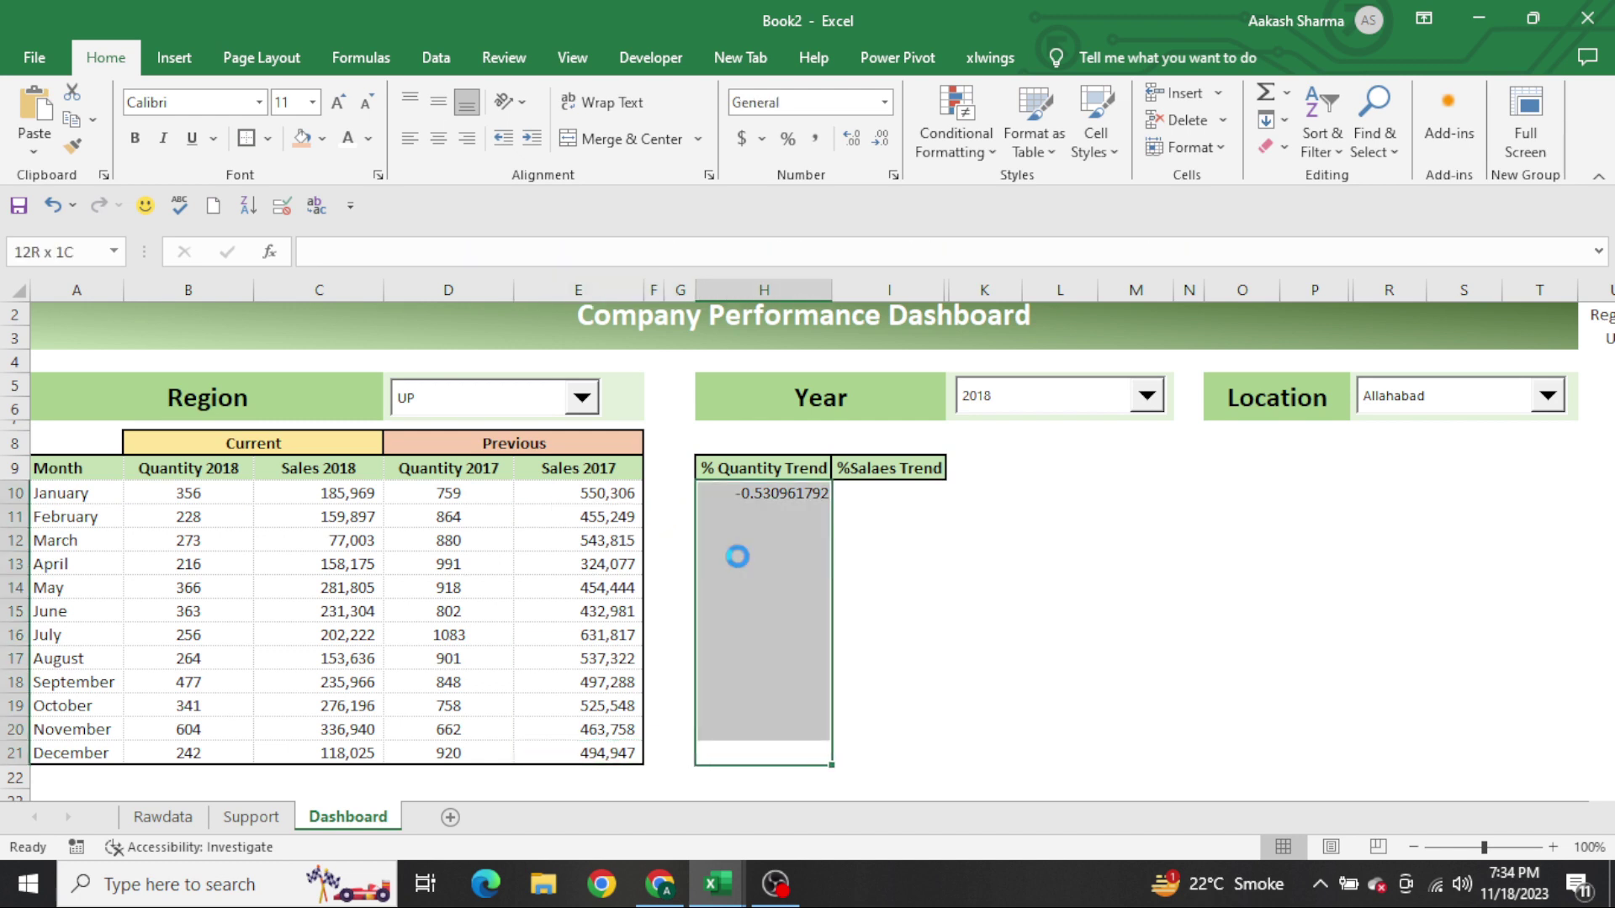
{"action": "key", "text": "ctrl+d"}
Format the quantity trend values in H10:H21 as percentages with one decimal place
{"action": "key", "text": "ctrl+shift+5"}
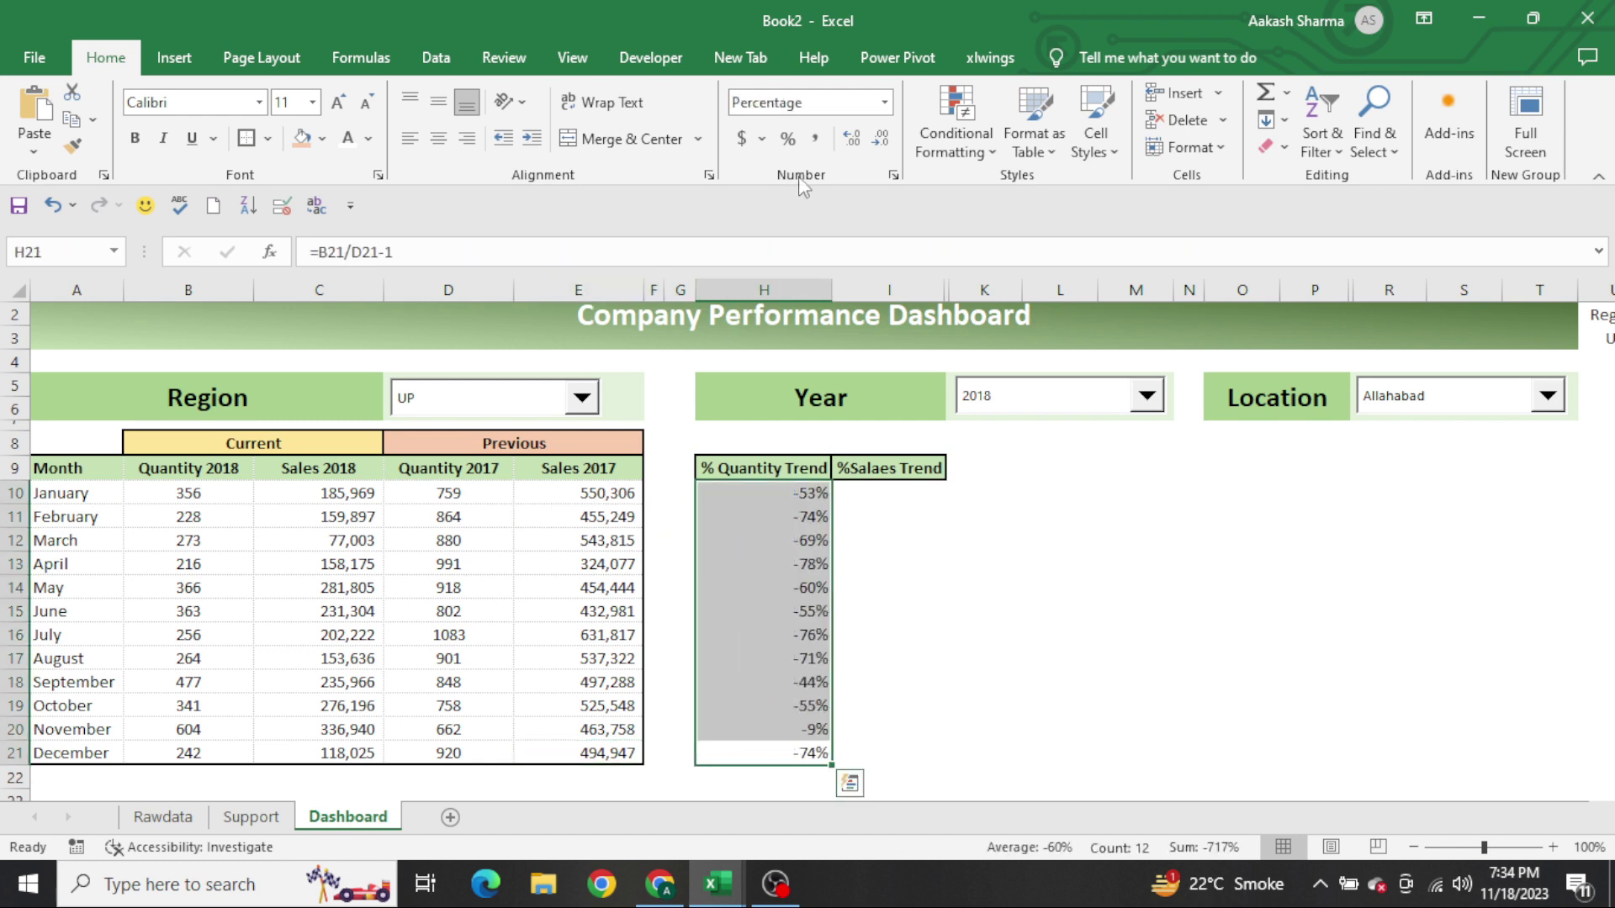
{"action": "left_click", "coordinate": [851, 138]}
{"action": "left_click", "coordinate": [852, 139]}
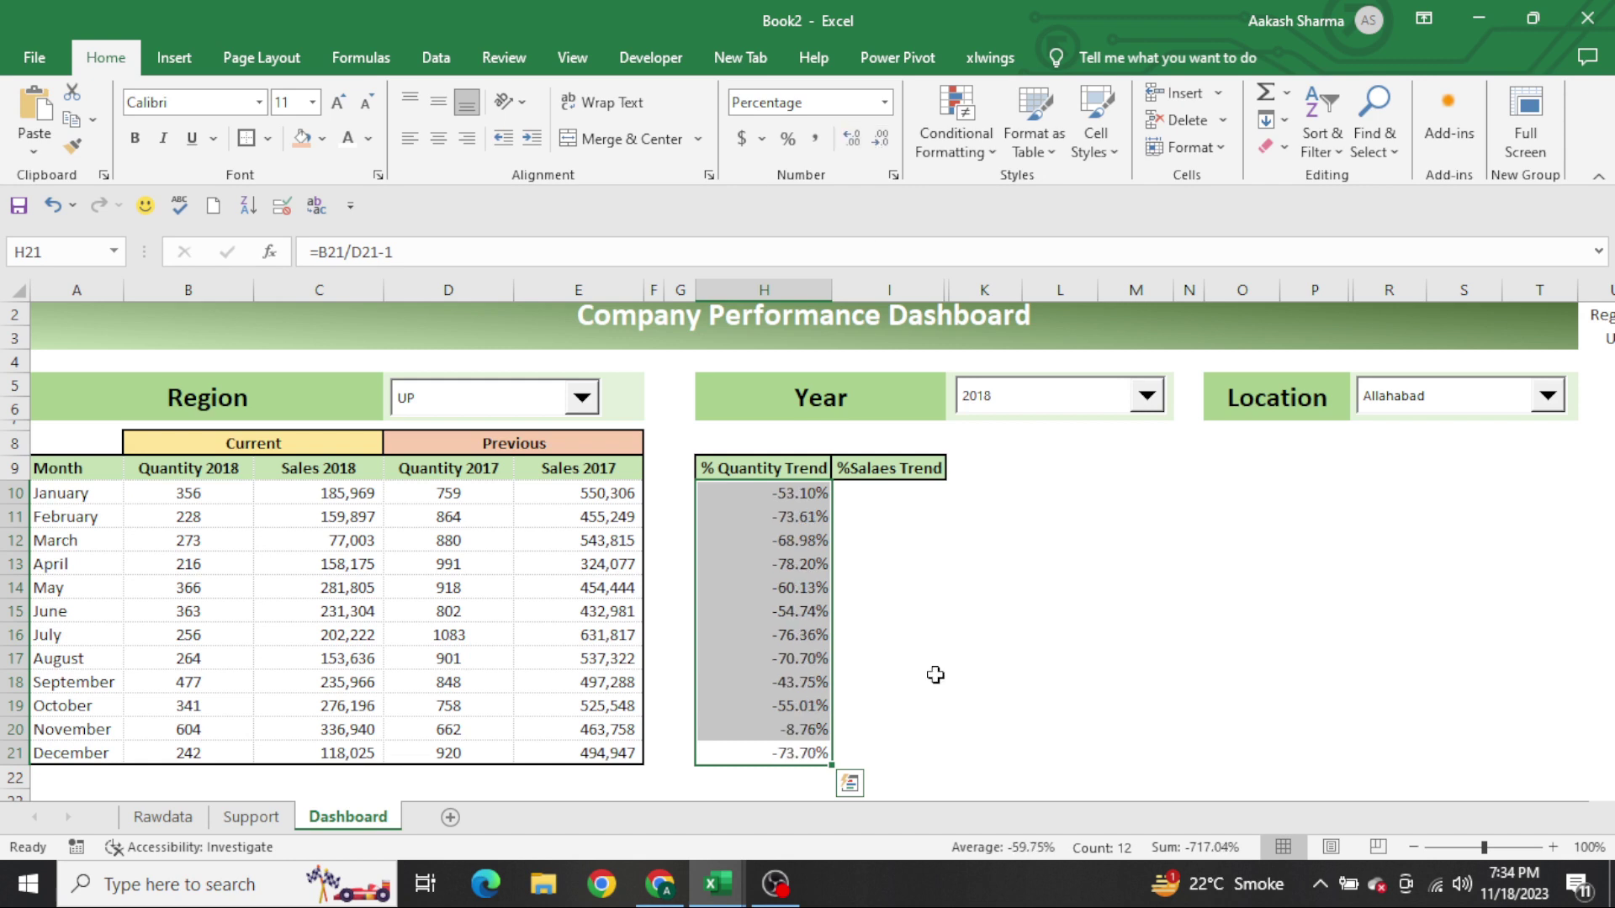
{"action": "left_click", "coordinate": [890, 141]}
{"action": "left_click", "coordinate": [1000, 847]}
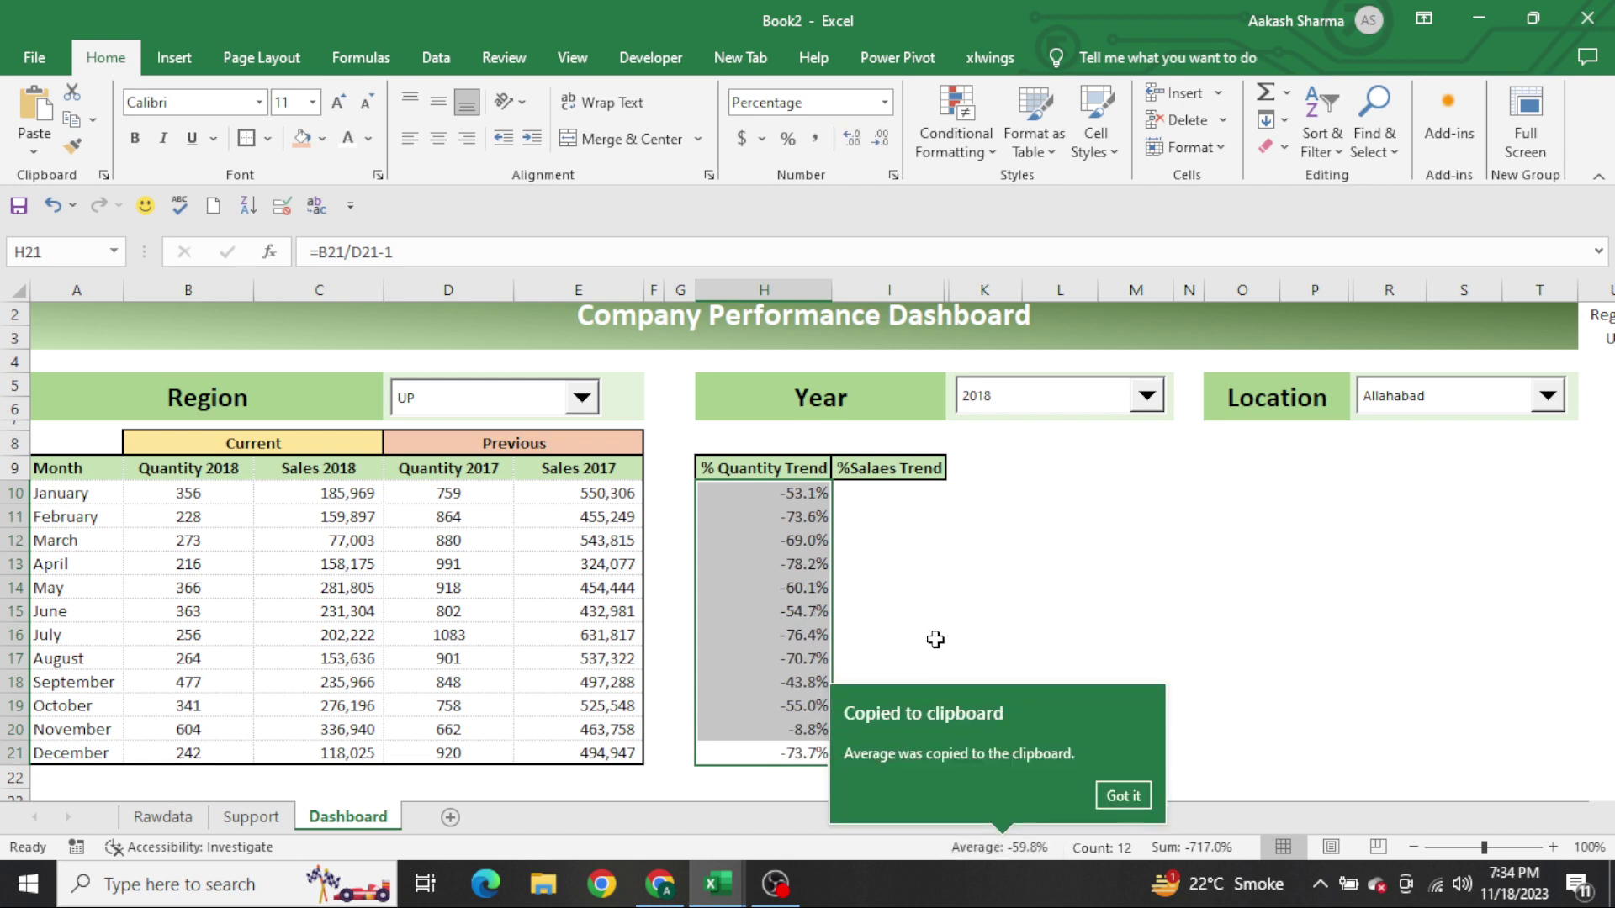
{"action": "left_click", "coordinate": [933, 637]}
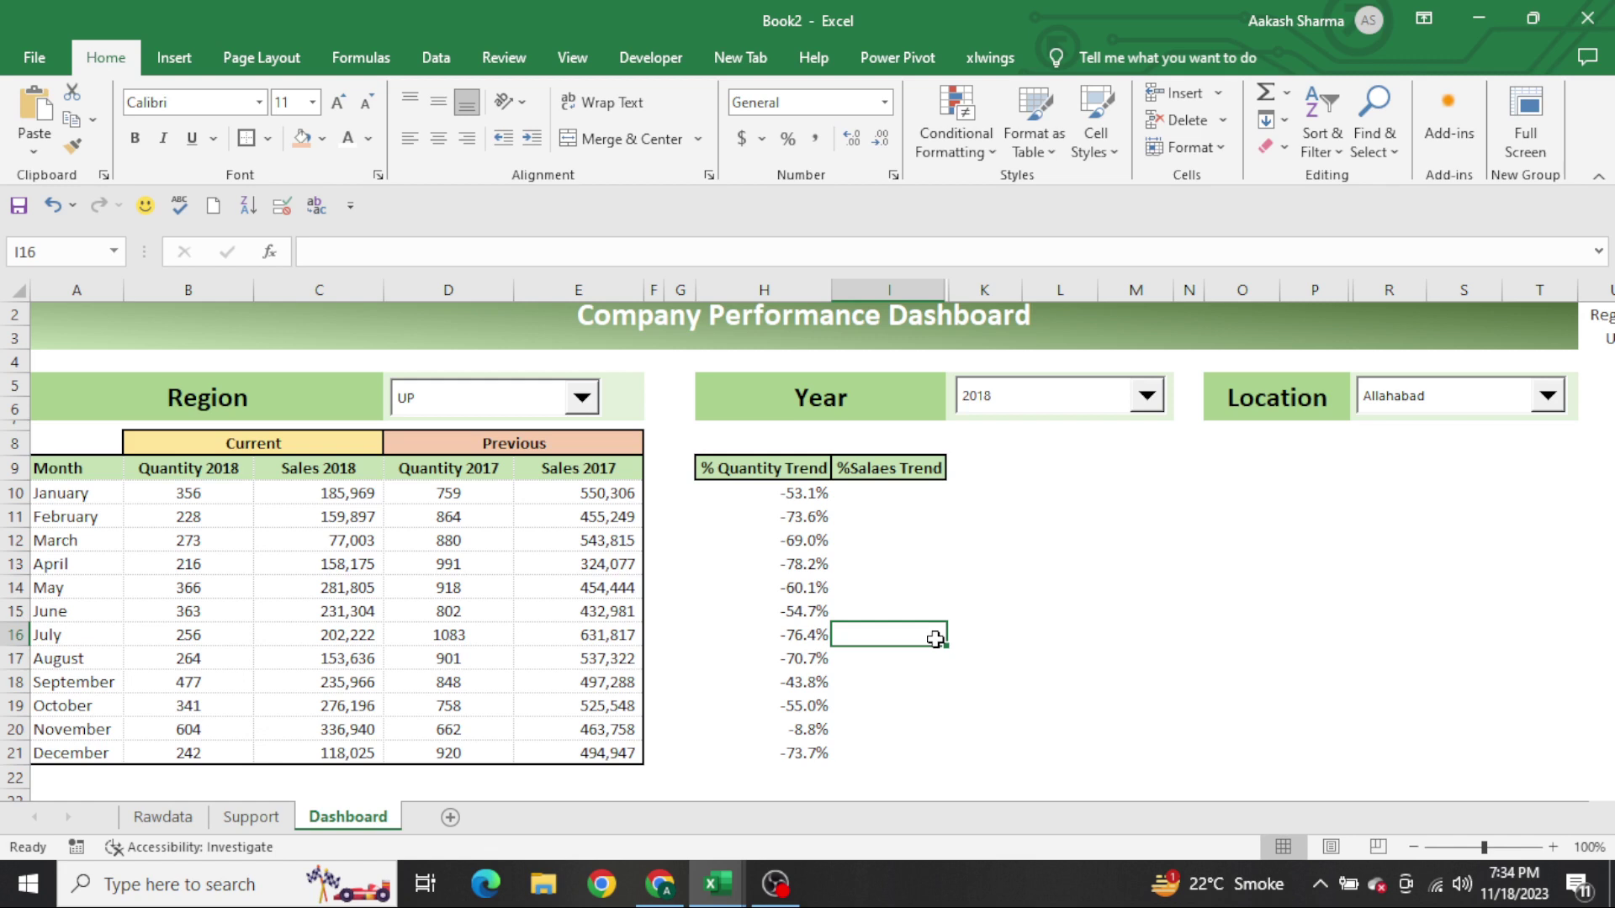
Center-align the quantity trend percentages in H10:H21
{"action": "key", "text": "Left"}
{"action": "key", "text": "ctrl+Up"}
{"action": "key", "text": "Down"}
{"action": "key", "text": "ctrl+shift+Down"}
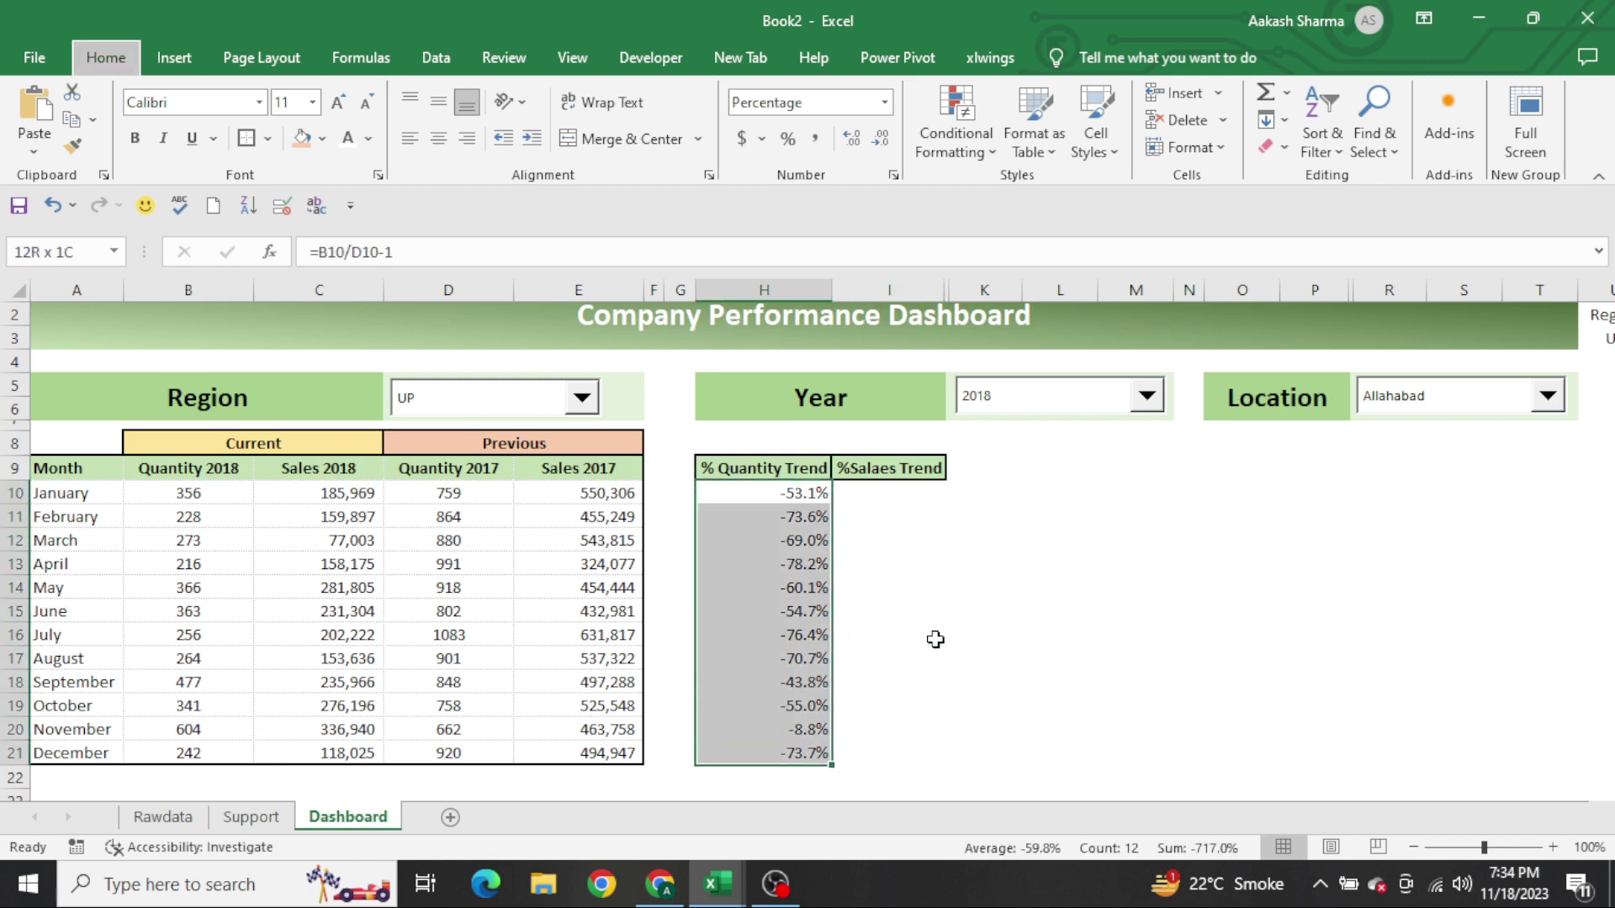
{"action": "key", "text": "alt+h"}
{"action": "key", "text": "a"}
{"action": "key", "text": "c"}
Apply a thick outside border around the quantity trend column H9:H21
{"action": "key", "text": "Up"}
{"action": "key", "text": "ctrl+shift+Down"}
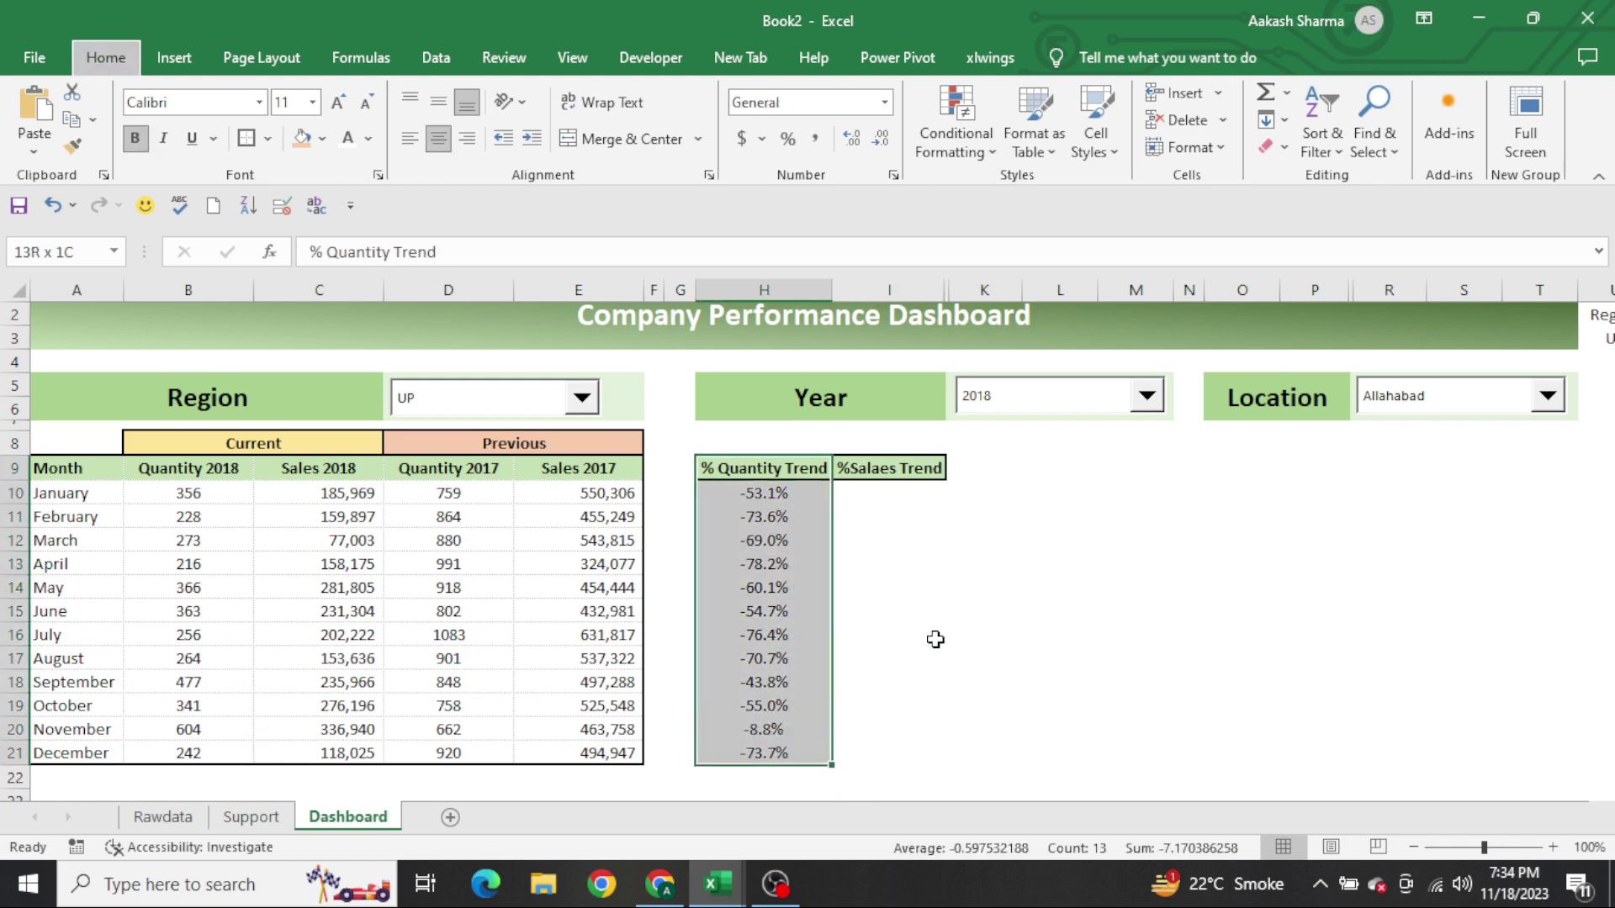
{"action": "key", "text": "alt+h"}
{"action": "key", "text": "b"}
{"action": "key", "text": "s"}
{"action": "key", "text": "Right"}
Apply a thick outside border around the sales trend column I9:I21
{"action": "key", "text": "Down"}
{"action": "key", "text": "Left"}
{"action": "key", "text": "ctrl+Down"}
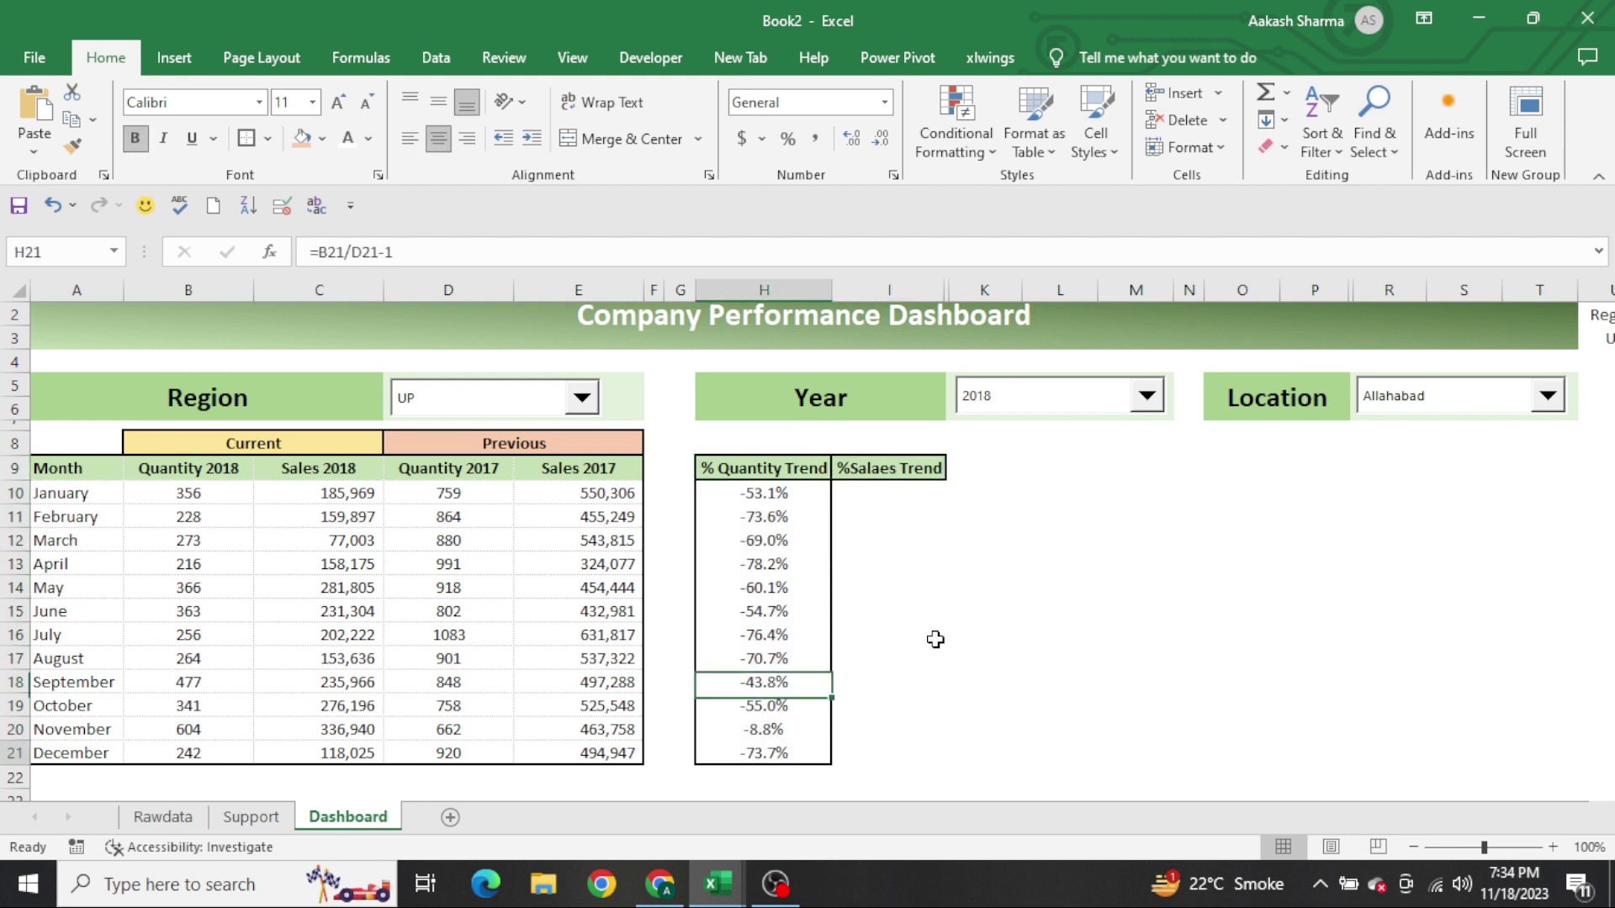
{"action": "key", "text": "Right"}
{"action": "key", "text": "ctrl+shift+Up"}
{"action": "key", "text": "alt+h"}
{"action": "key", "text": "b"}
{"action": "key", "text": "s"}
{"action": "key", "text": "Down"}
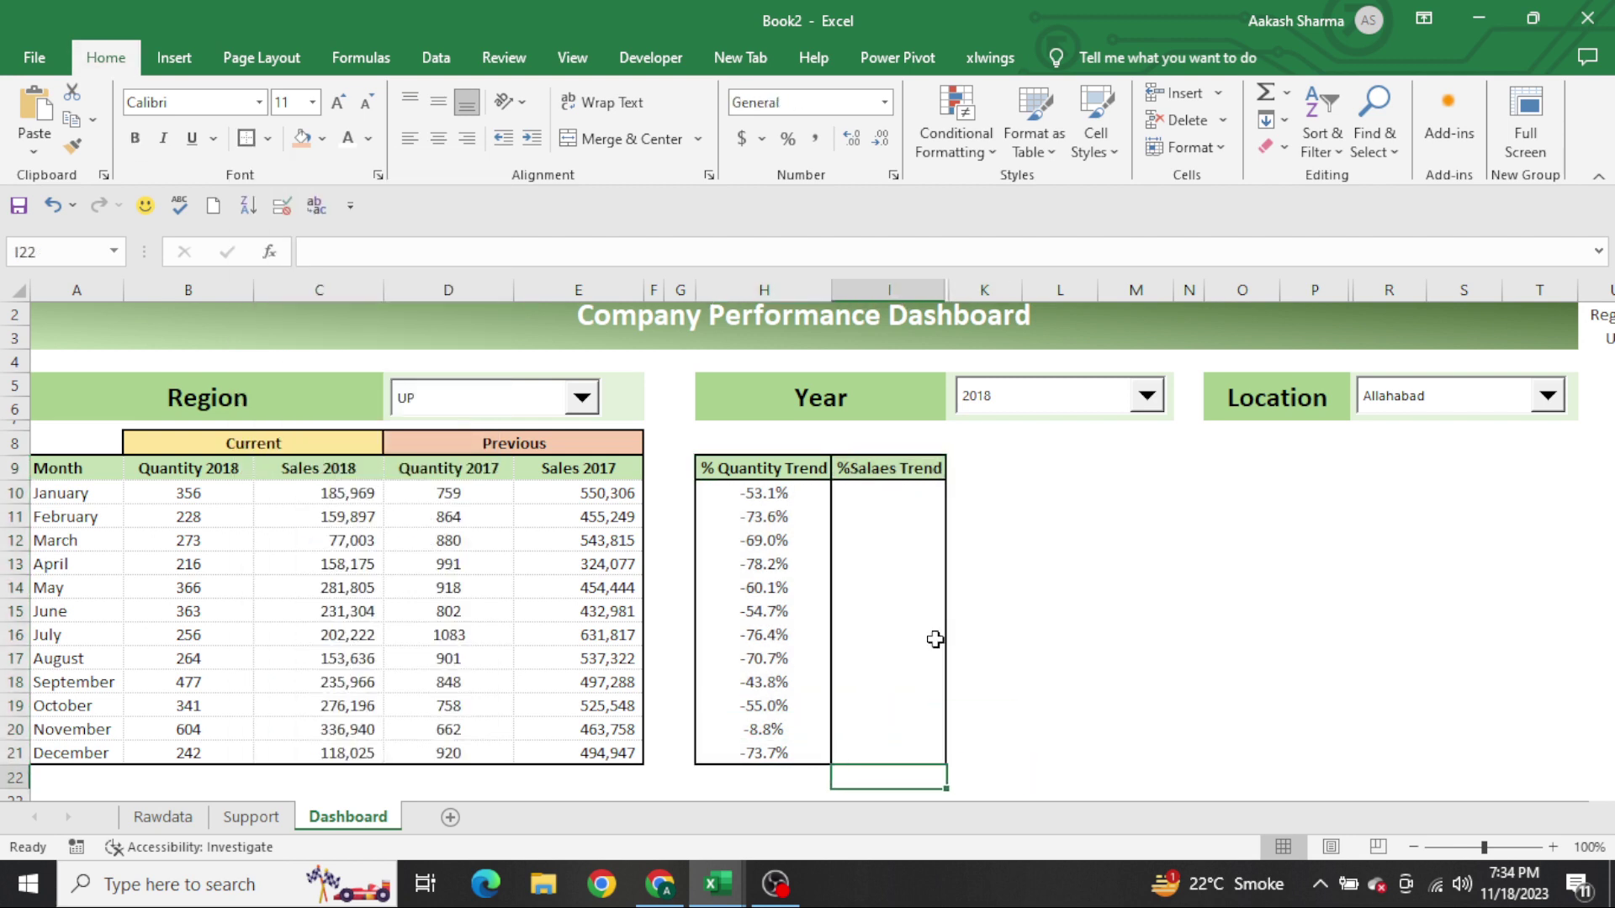
Enter the formula =C10/F10 in I10 under the sales trend header
{"action": "key", "text": "ctrl+Up"}
{"action": "key", "text": "Down"}
{"action": "key", "text": "Left"}
{"action": "key", "text": "Left"}
{"action": "key", "text": "Left"}
{"action": "key", "text": "Left"}
{"action": "key", "text": "Left"}
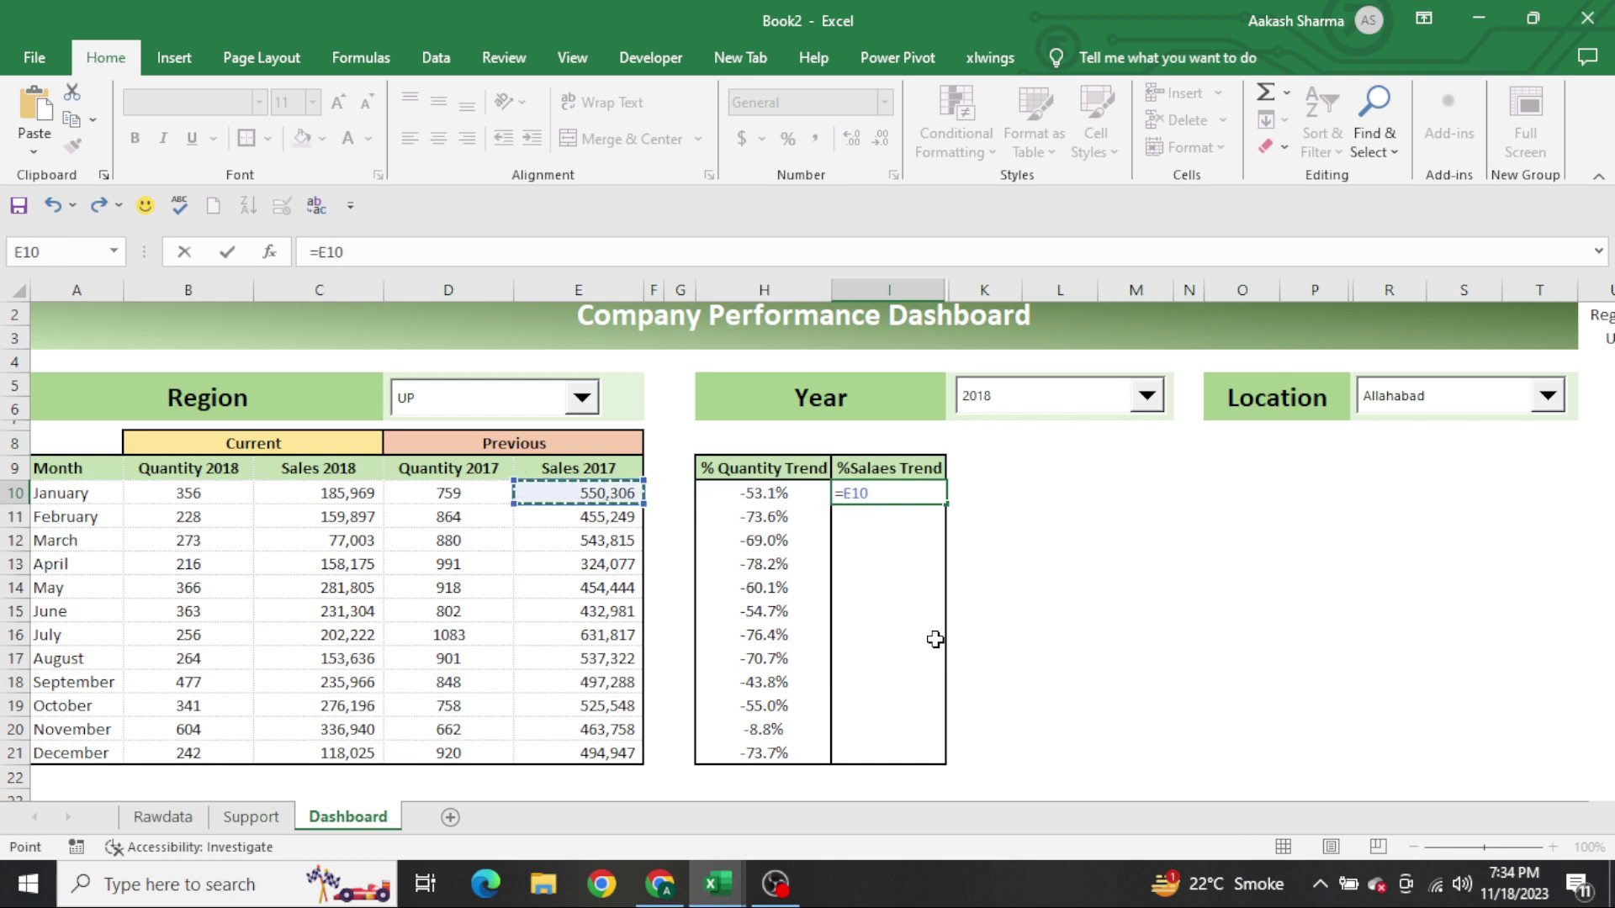
{"action": "type", "text": "/"}
{"action": "key", "text": "Left"}
{"action": "key", "text": "Left"}
{"action": "key", "text": "Left"}
{"action": "key", "text": "Return"}
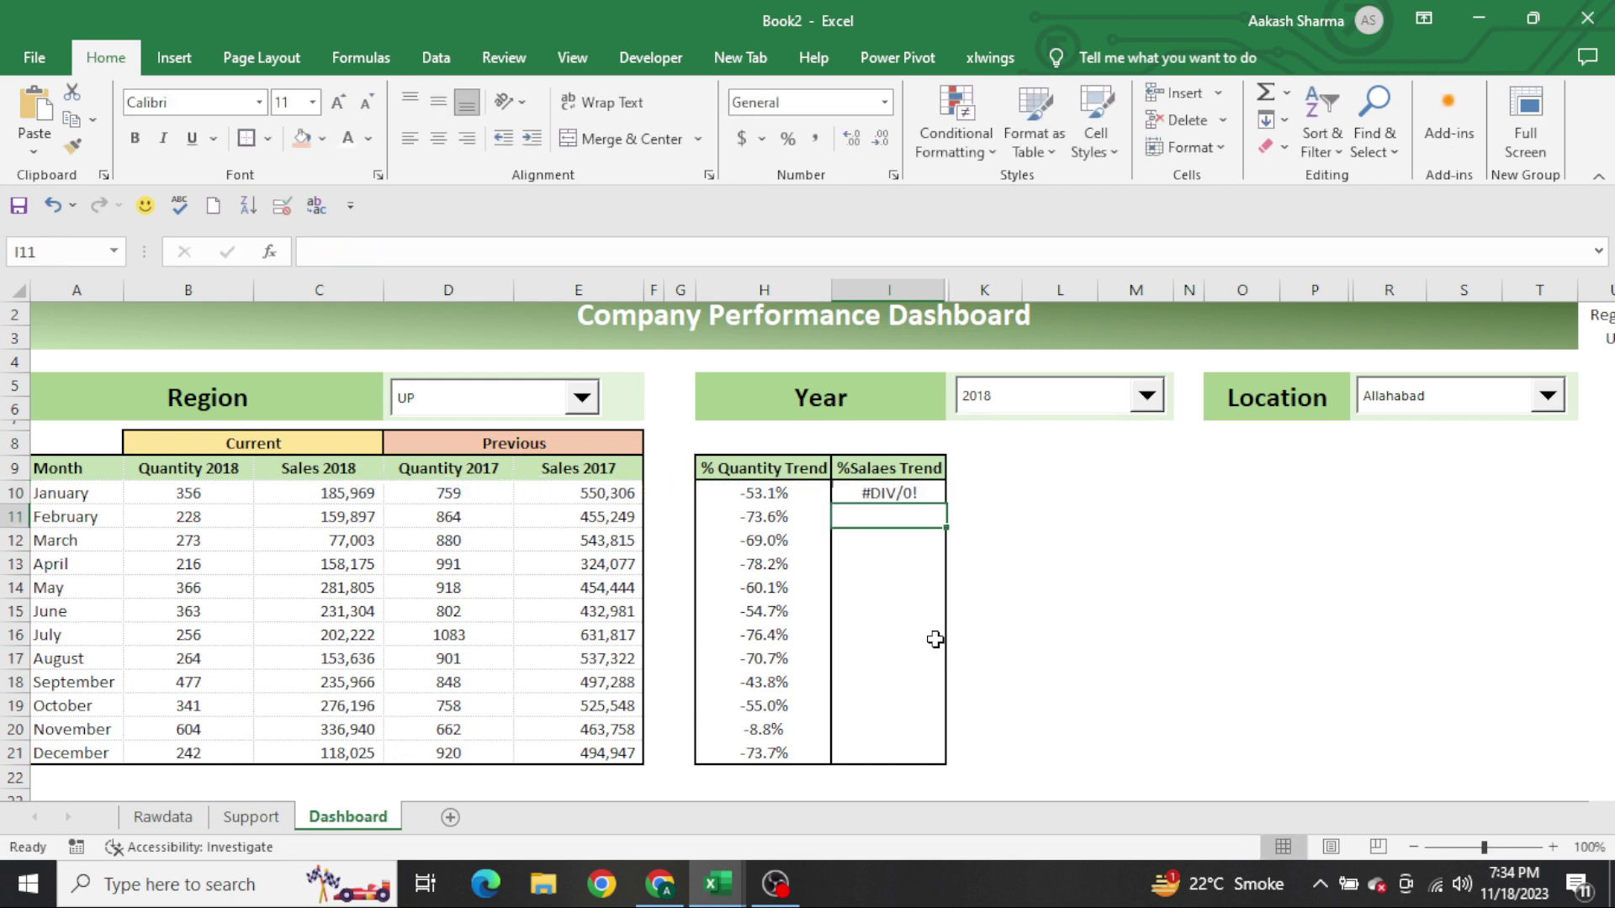
Correct the sales trend formula in I10 to =C10/E10 and fill it down through I21
{"action": "key", "text": "Up"}
{"action": "key", "text": "F2"}
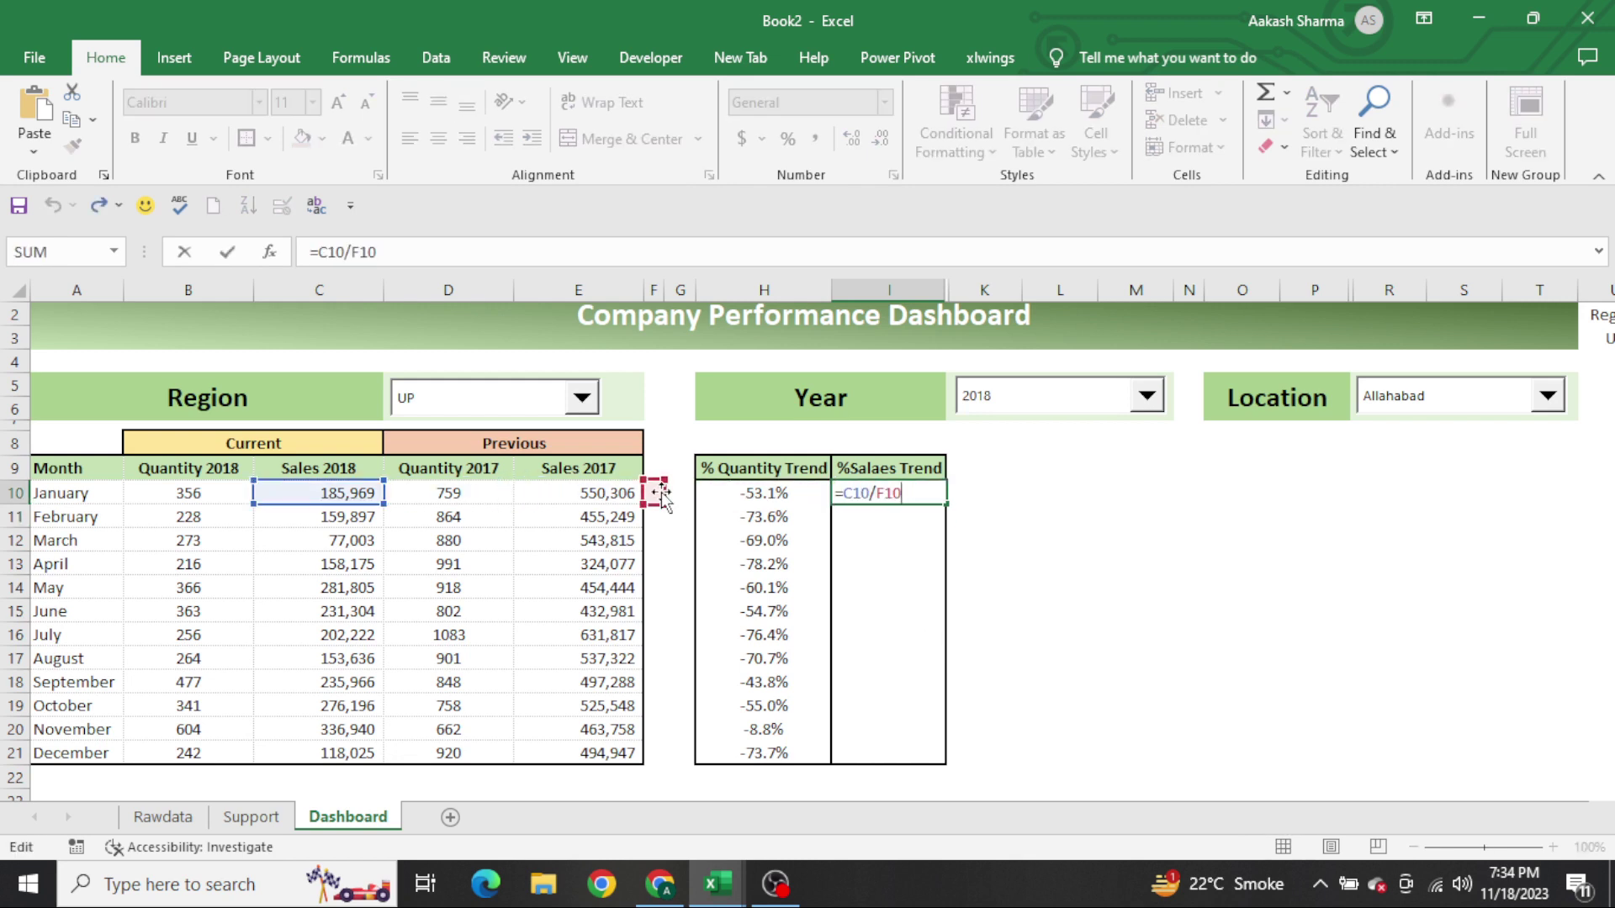
{"action": "left_click", "coordinate": [606, 499]}
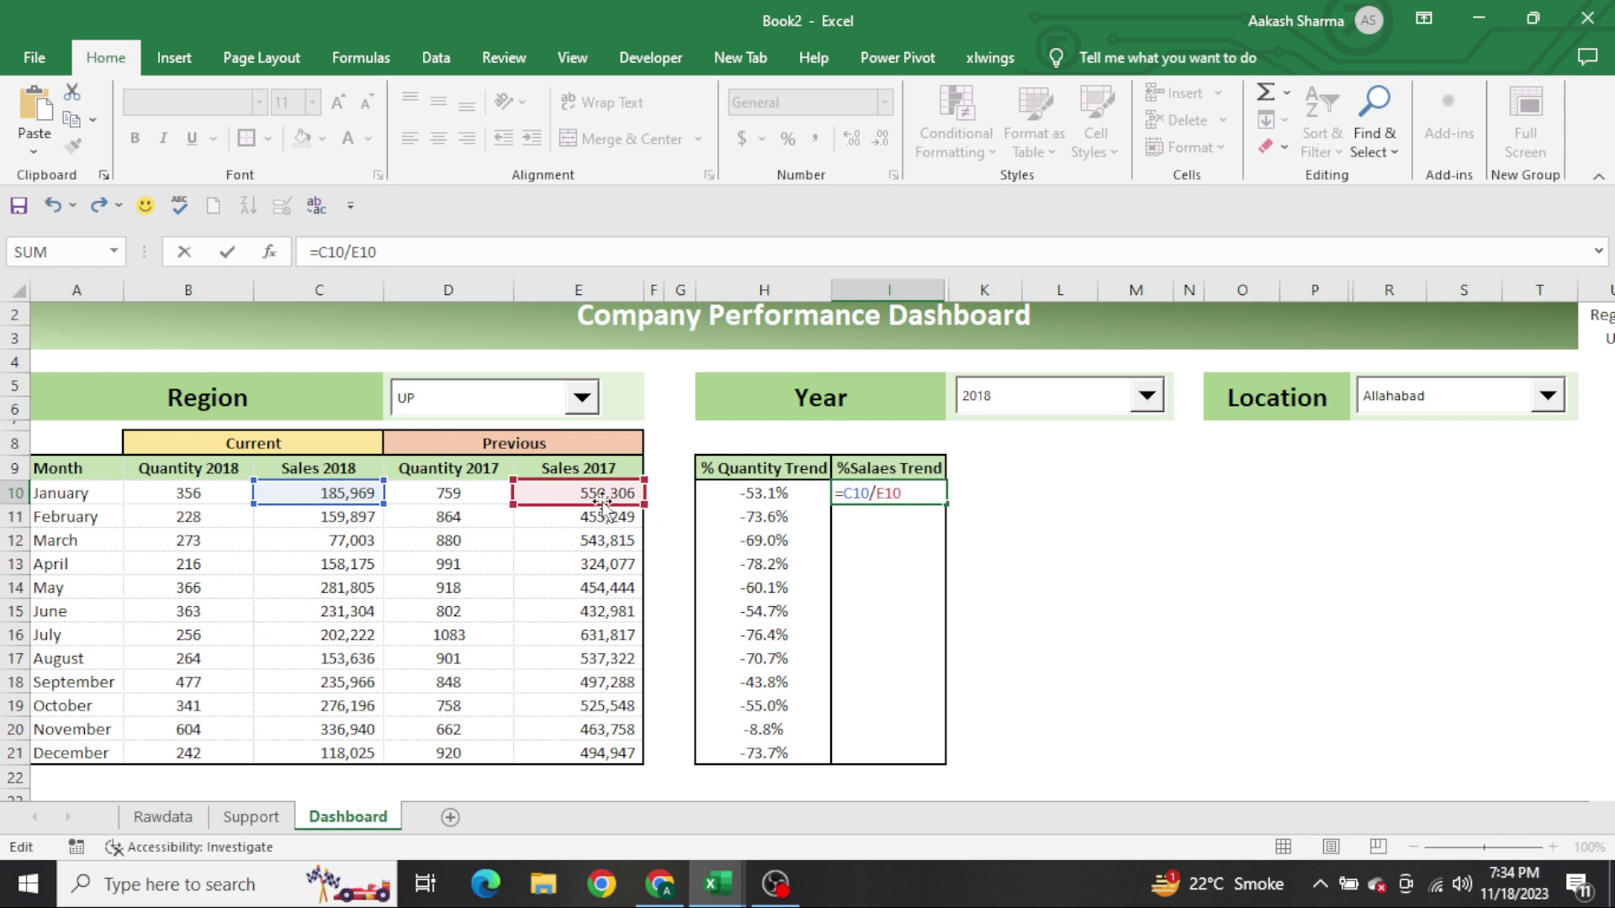
{"action": "key", "text": "Return"}
{"action": "key", "text": "Down"}
{"action": "key", "text": "Down"}
{"action": "key", "text": "Down"}
{"action": "key", "text": "Down"}
{"action": "key", "text": "Down"}
{"action": "key", "text": "Down"}
{"action": "key", "text": "Down"}
{"action": "key", "text": "Down"}
{"action": "key", "text": "Down"}
{"action": "key", "text": "Down"}
{"action": "key", "text": "ctrl+shift+Up"}
{"action": "key", "text": "ctrl+d"}
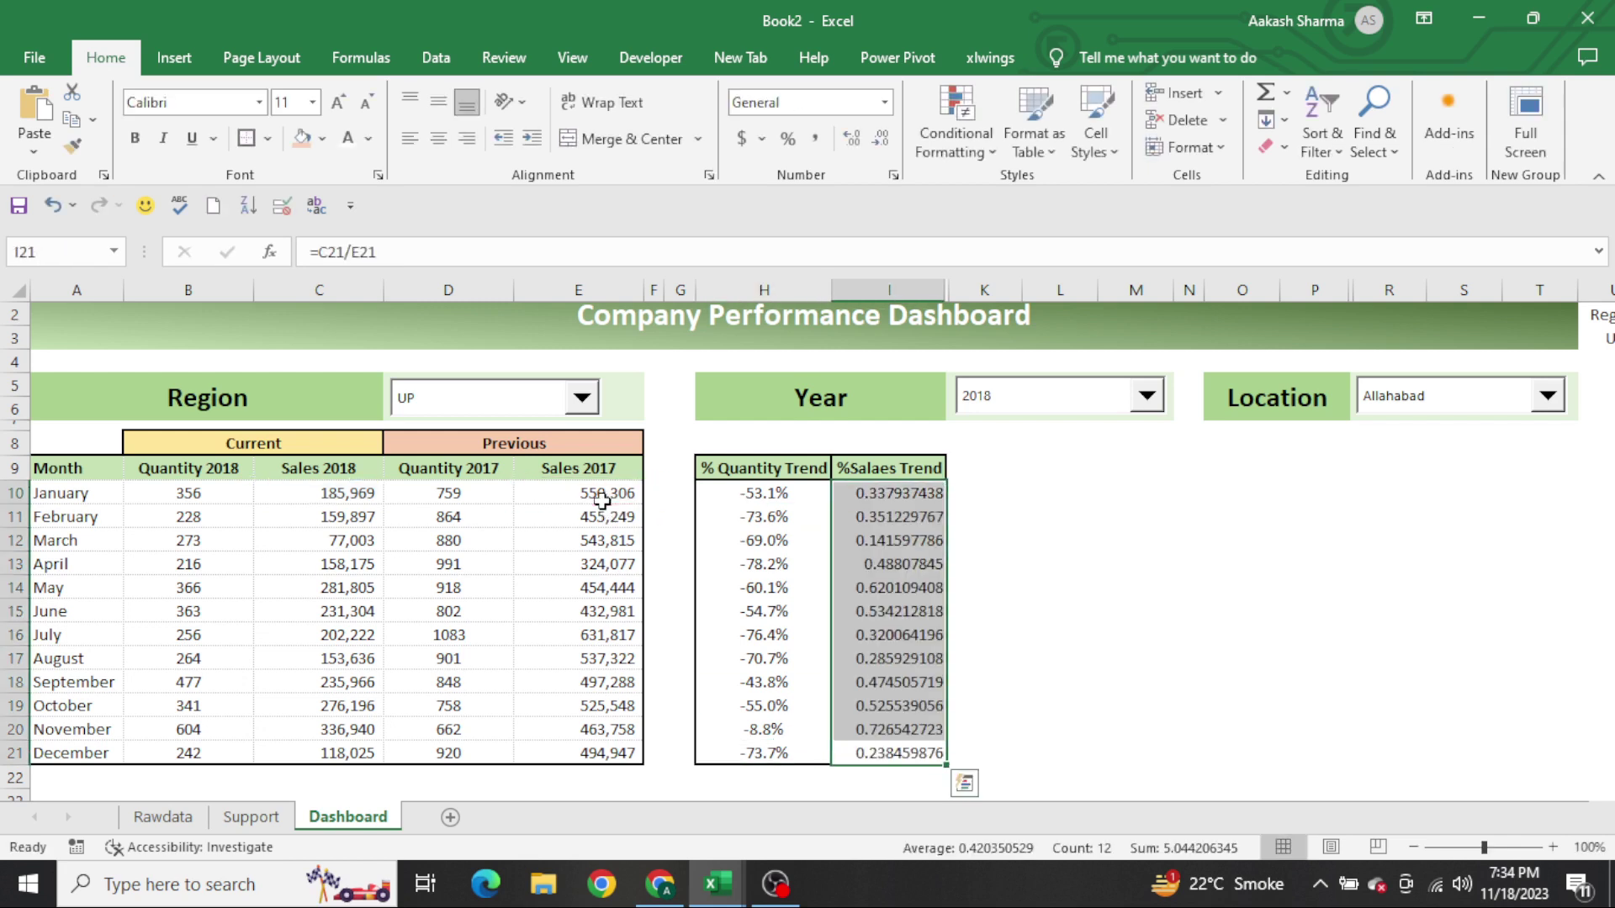
Format the sales trend values in I10:I21 as percentages with one decimal place and center-align them
{"action": "key", "text": "ctrl+shift+5"}
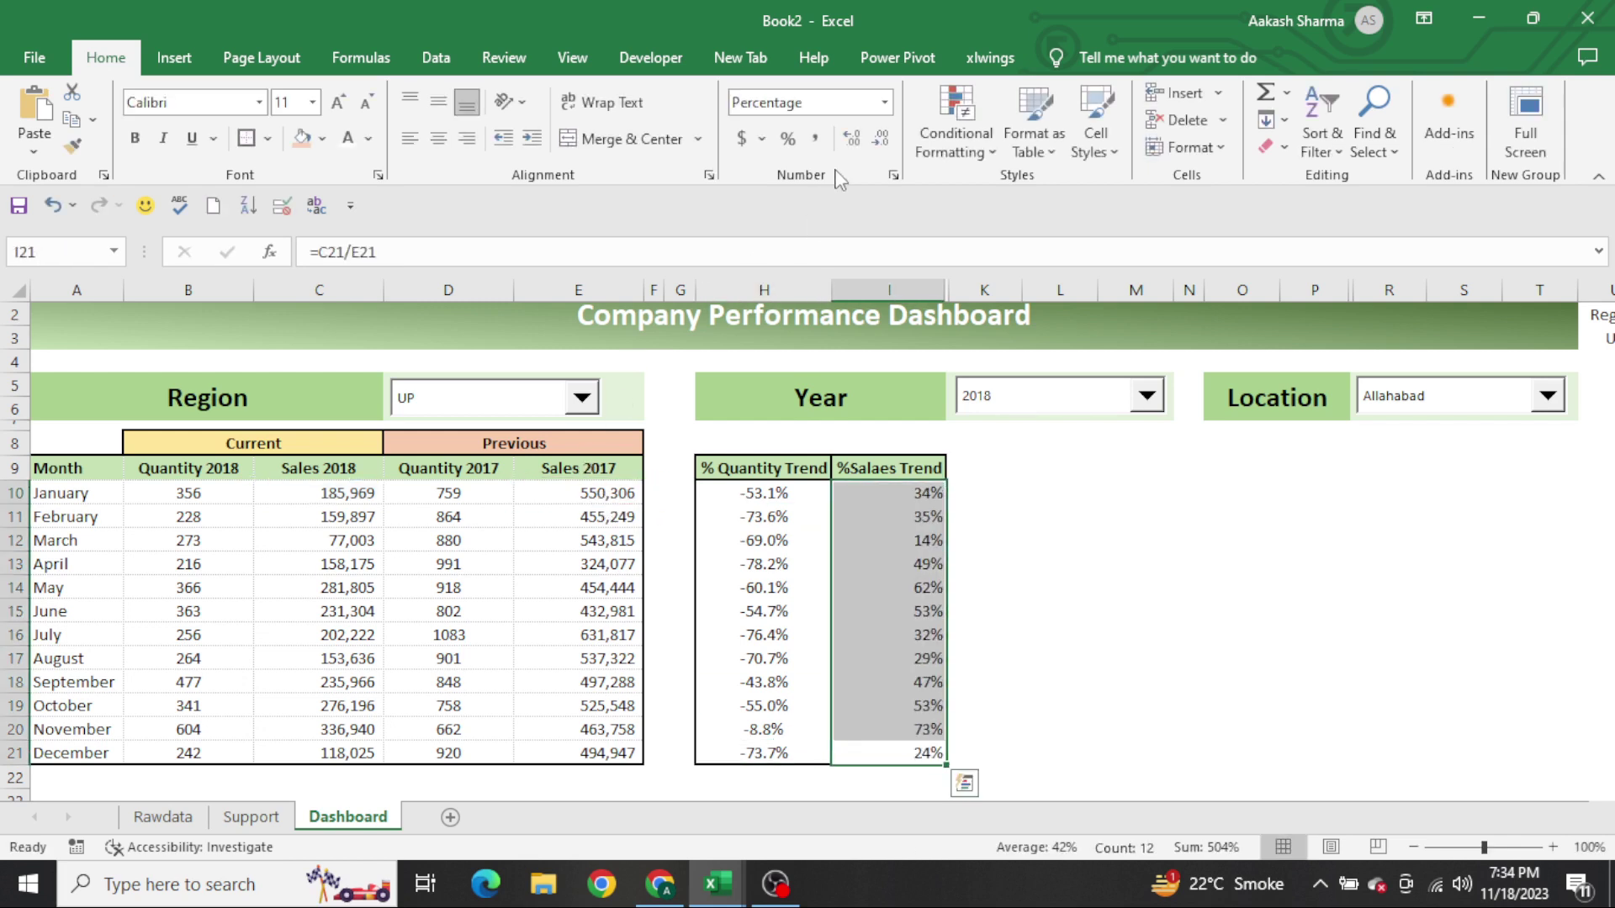
{"action": "left_click", "coordinate": [851, 137]}
{"action": "left_click", "coordinate": [851, 138]}
{"action": "key", "text": "alt+h"}
{"action": "key", "text": "a"}
{"action": "key", "text": "c"}
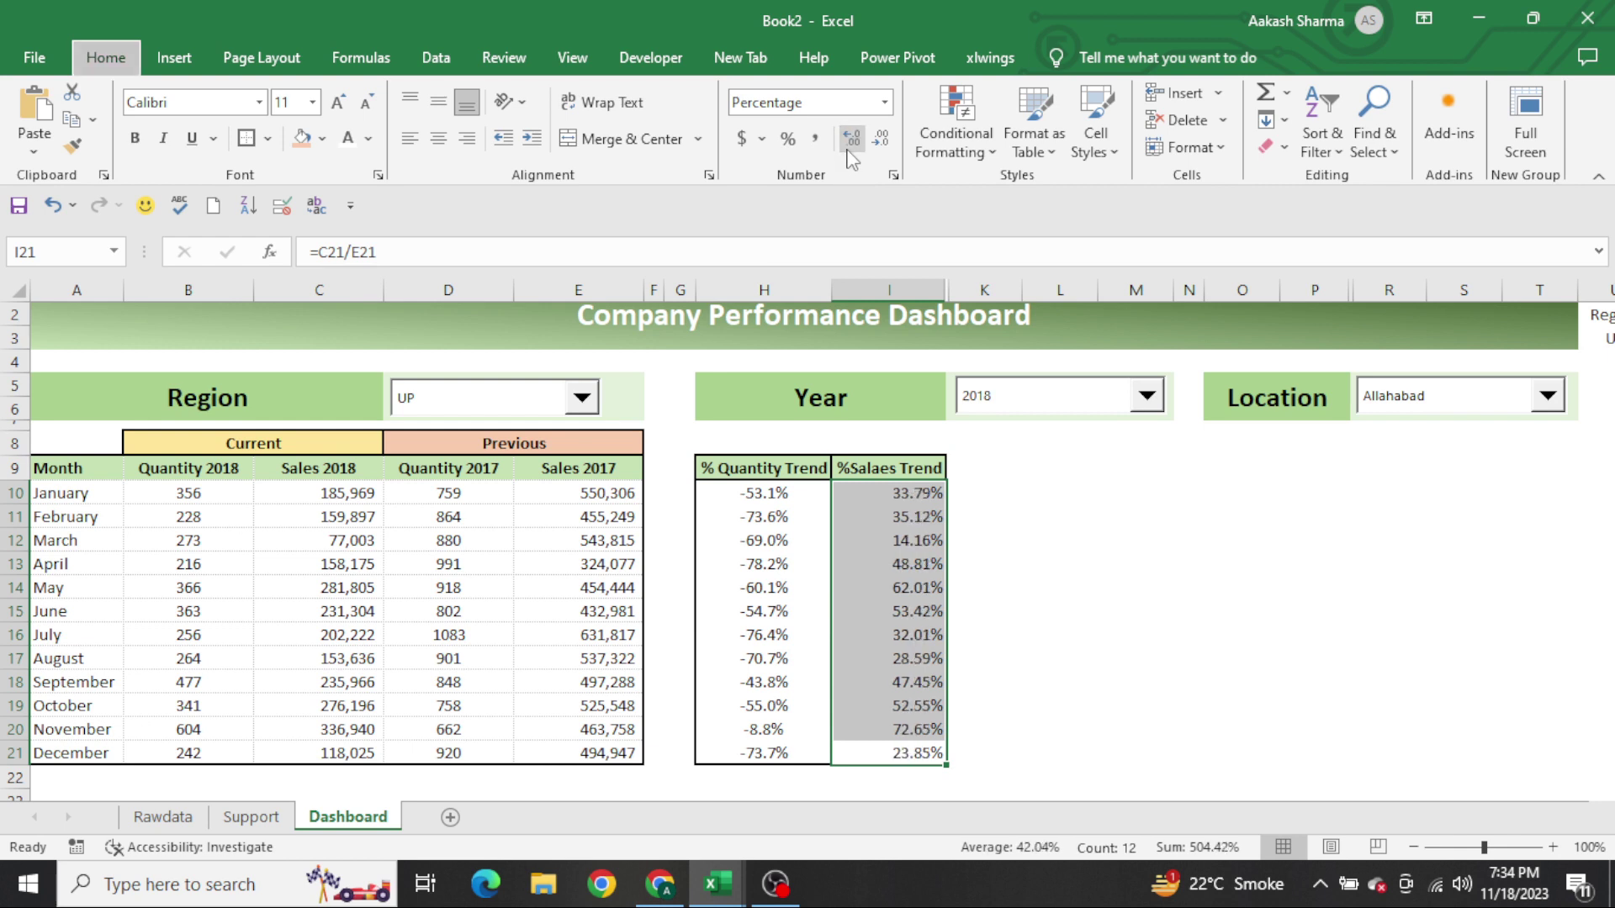
{"action": "key", "text": "Return"}
{"action": "left_click", "coordinate": [877, 144]}
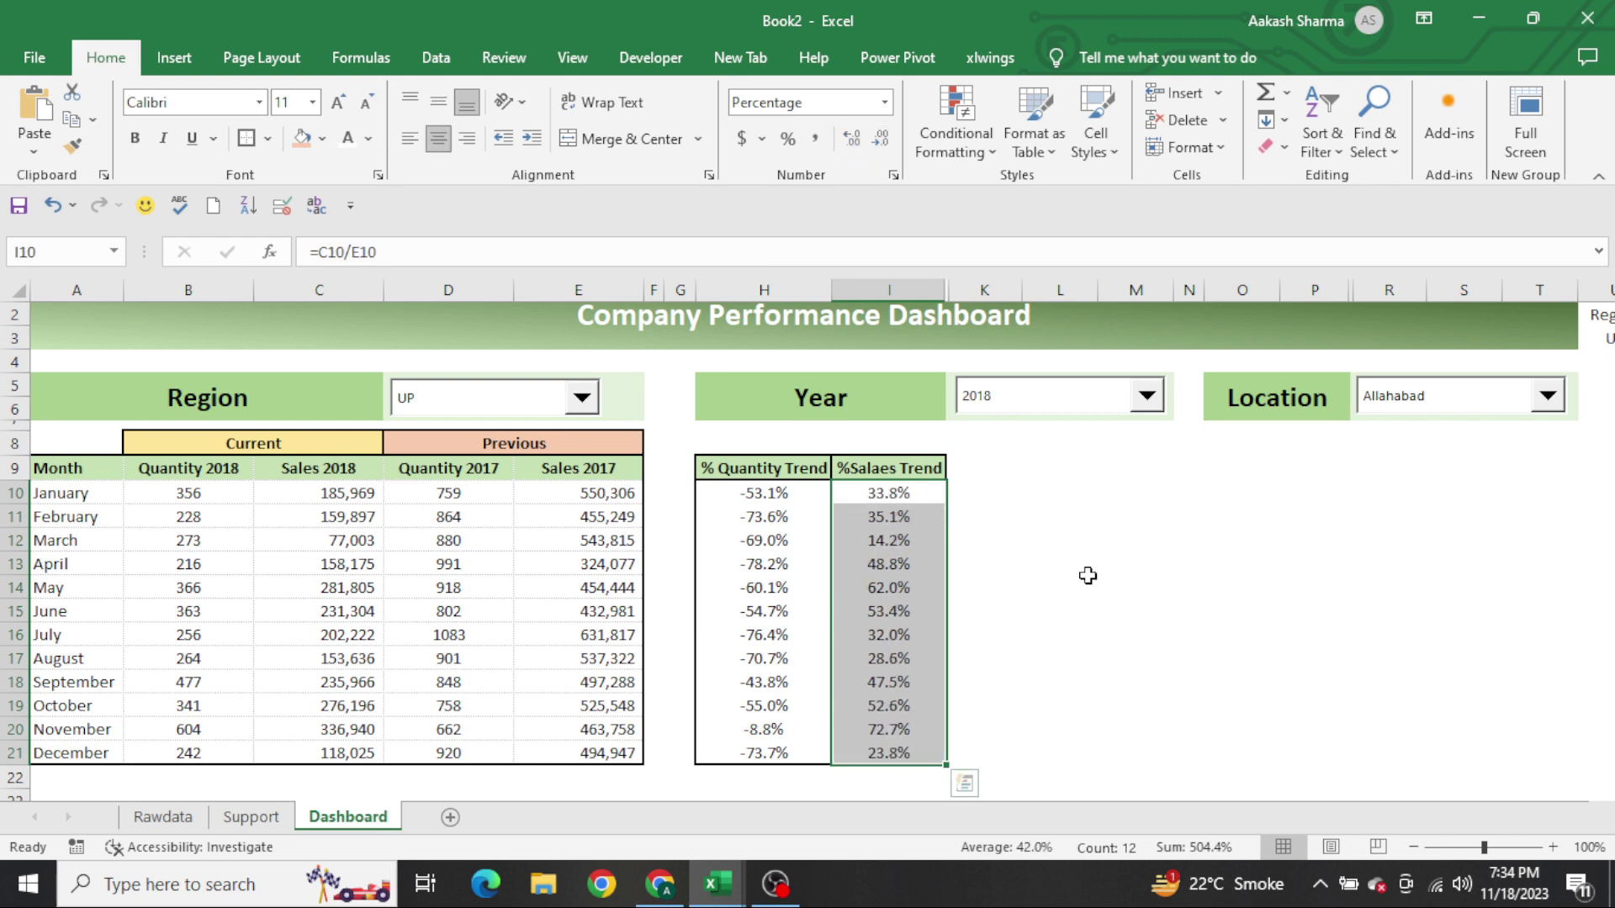
{"action": "left_click", "coordinate": [1088, 575]}
{"action": "key", "text": "Left"}
{"action": "key", "text": "Left"}
{"action": "key", "text": "Left"}
{"action": "key", "text": "ctrl+Home"}
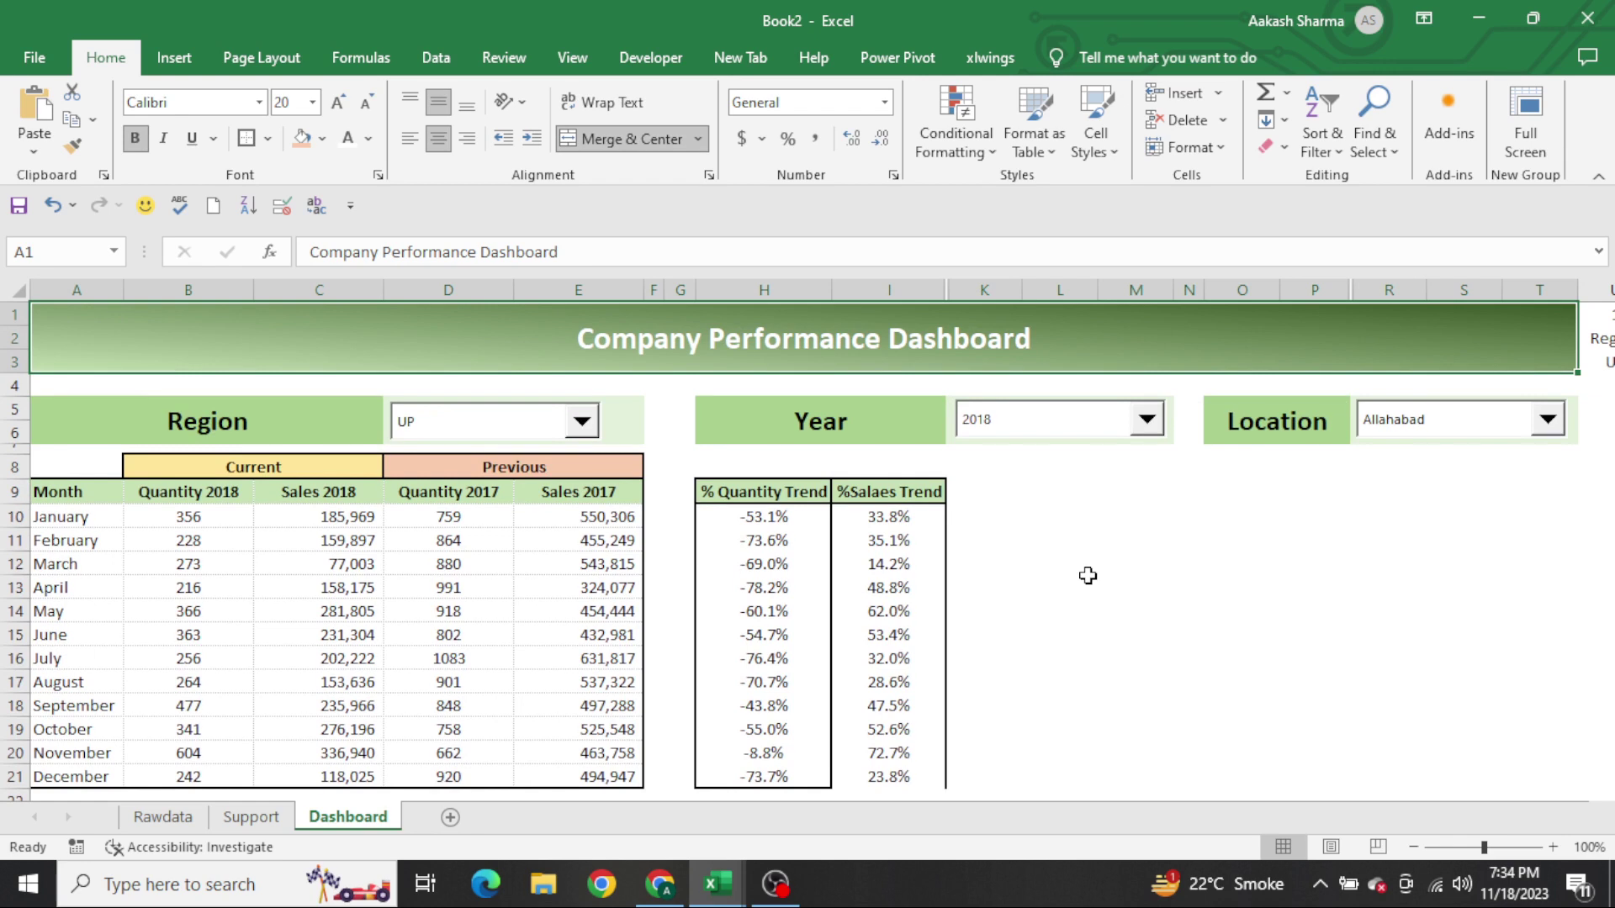
{"action": "left_click", "coordinate": [965, 547]}
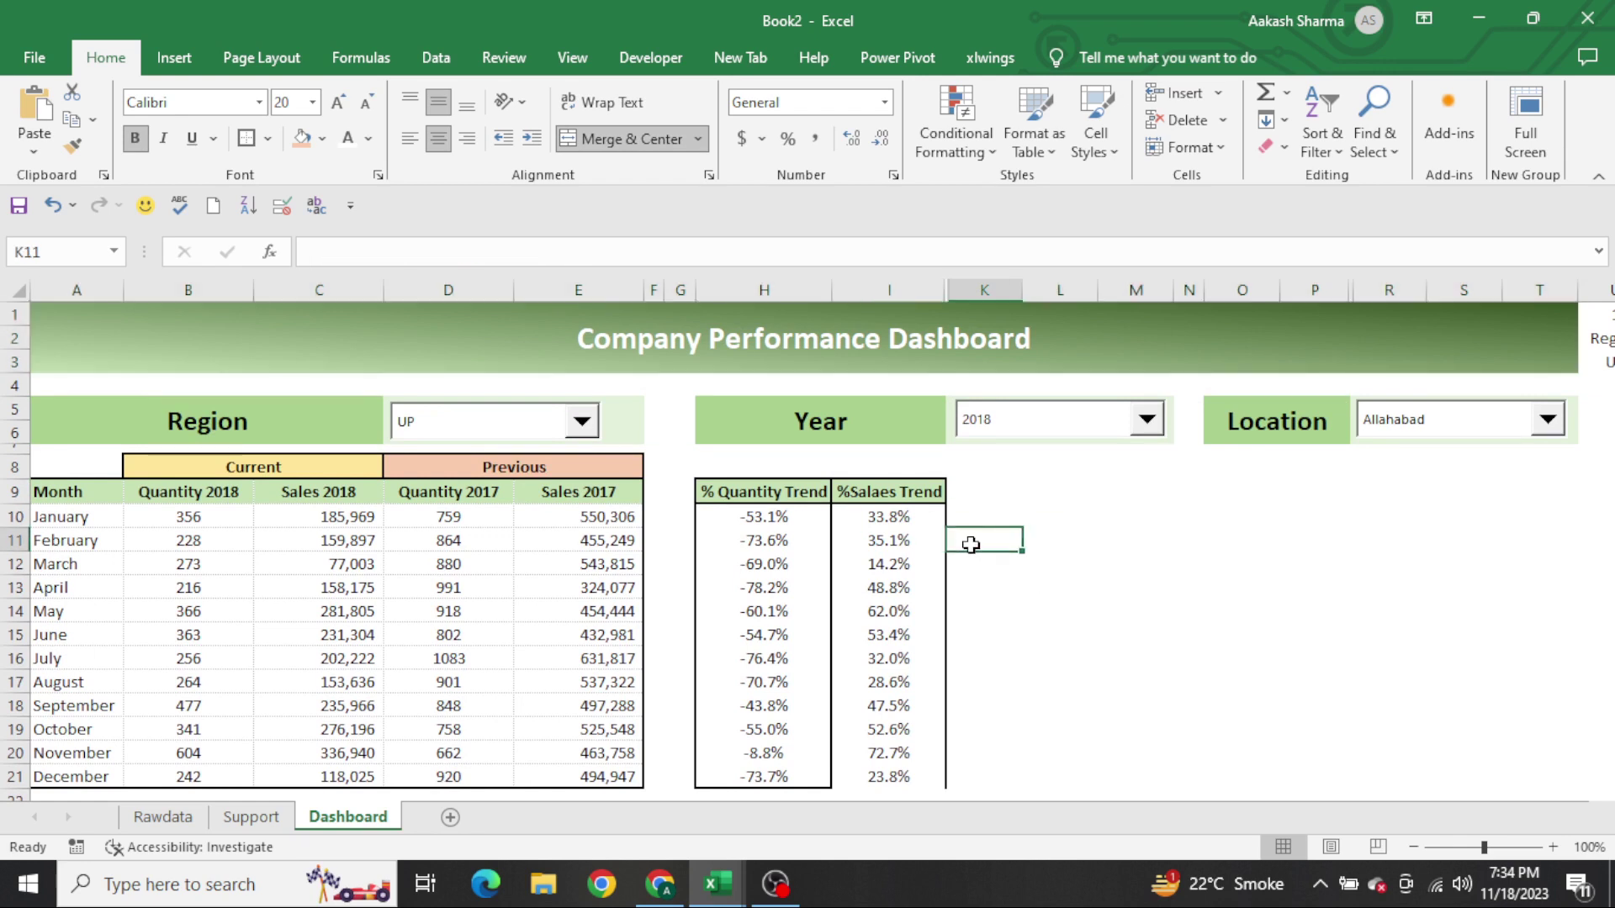
{"action": "left_click", "coordinate": [859, 515]}
{"action": "key", "text": "ctrl+shift+Down"}
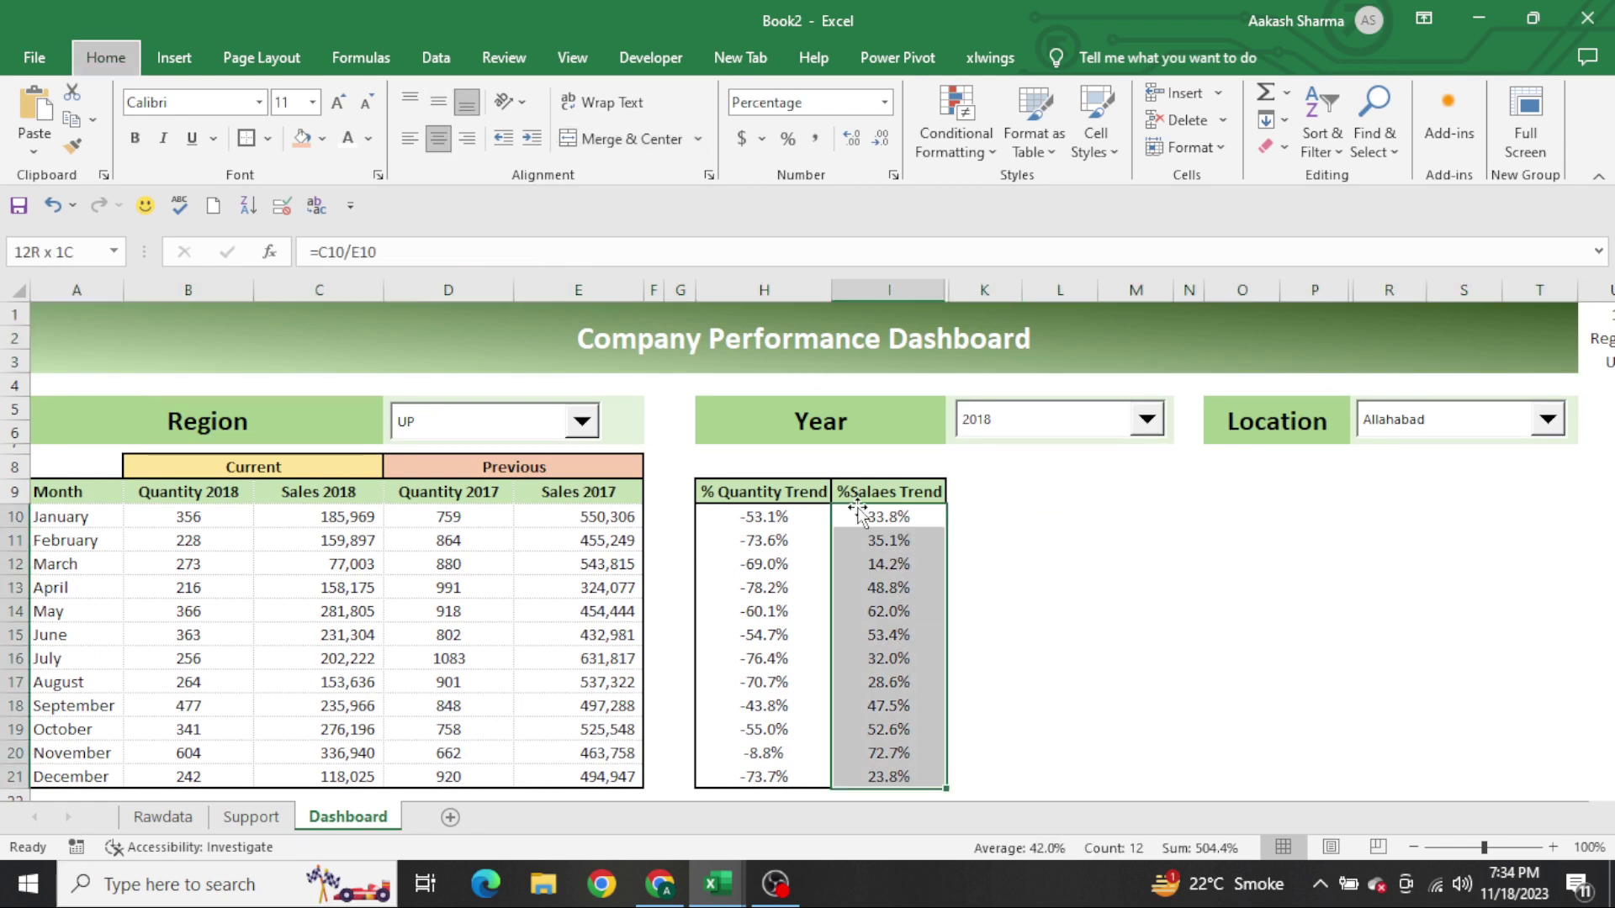
{"action": "key", "text": "Left"}
{"action": "key", "text": "Home"}
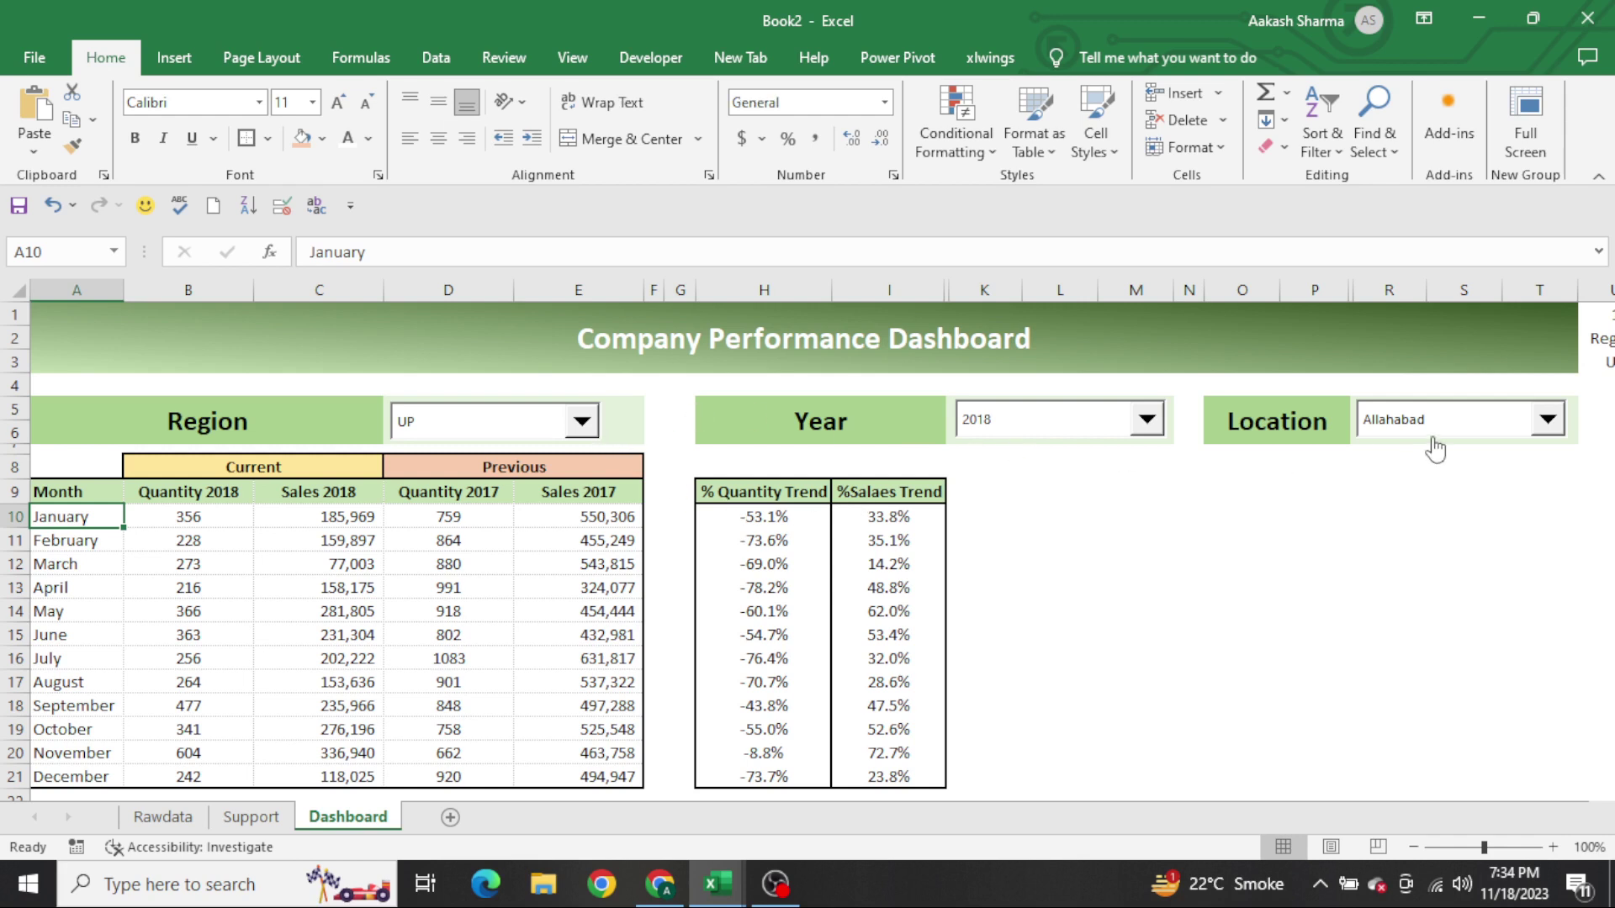
Examine the current and previous year quantity and sales SUMIFS formulas in row 10 and the quantity trend formula in H10
{"action": "left_click", "coordinate": [190, 523]}
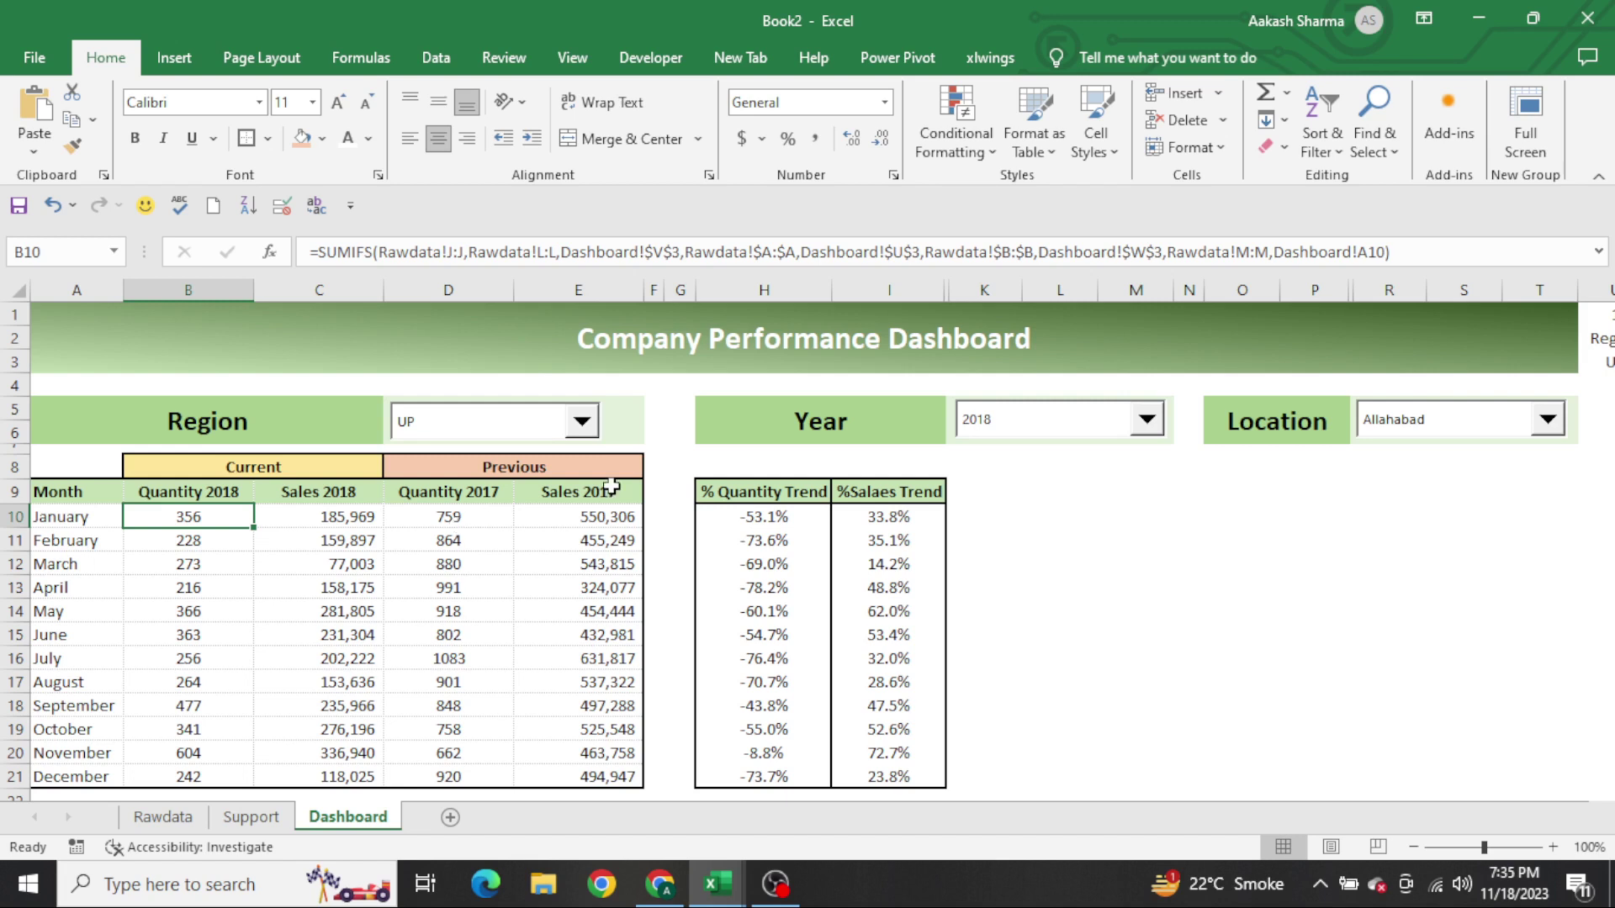
{"action": "left_click", "coordinate": [792, 519]}
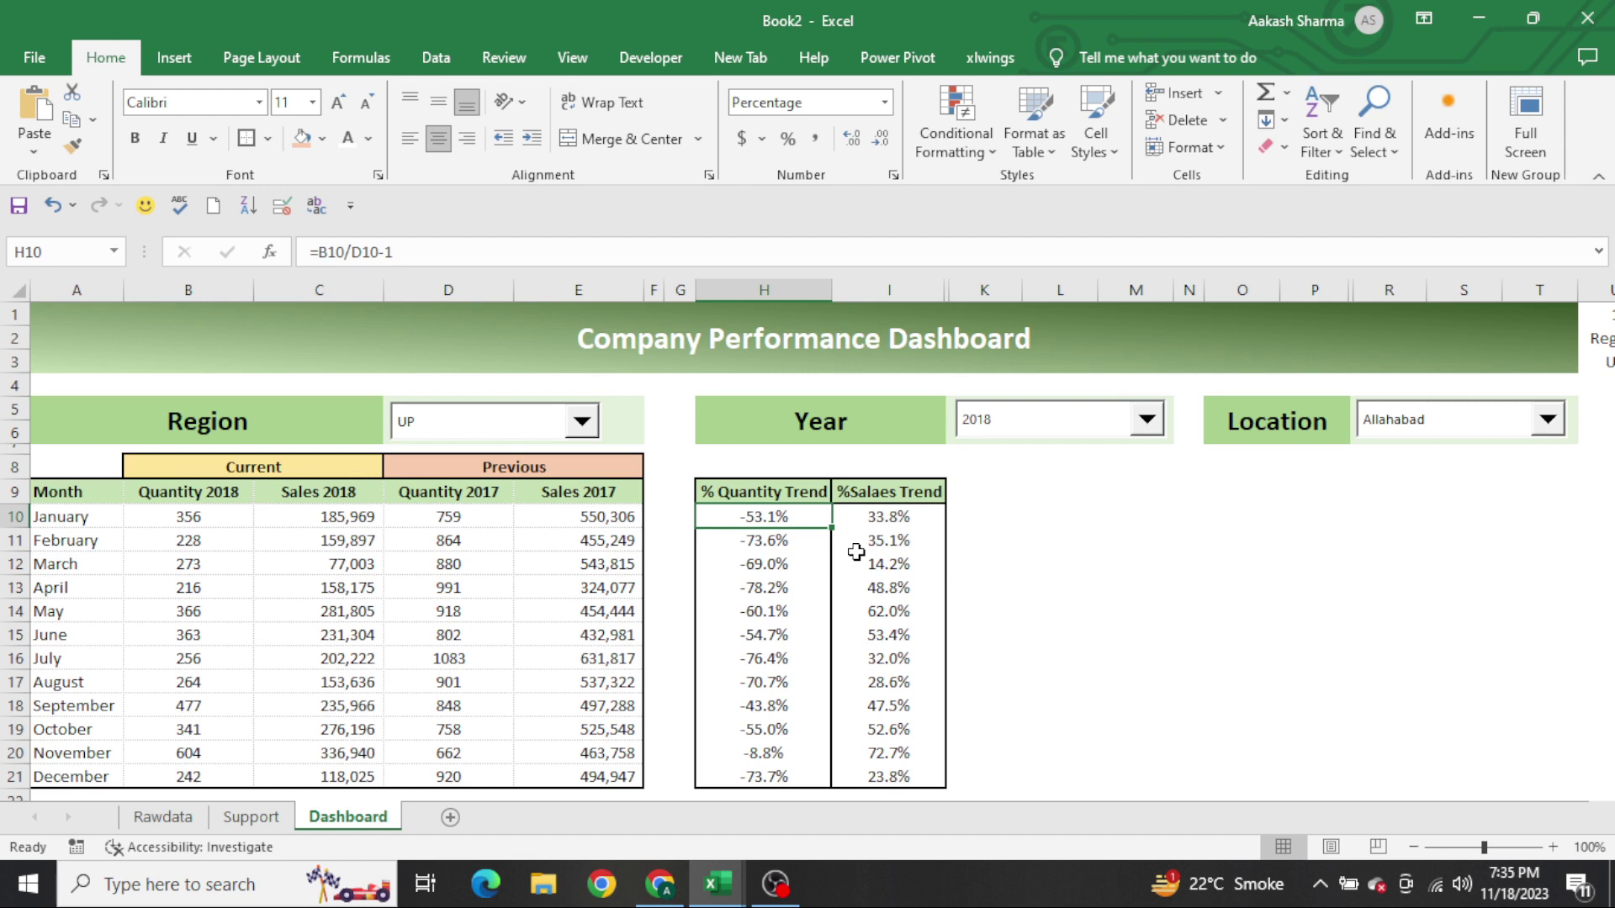
{"action": "key", "text": "Left"}
{"action": "key", "text": "Left"}
{"action": "key", "text": "Left"}
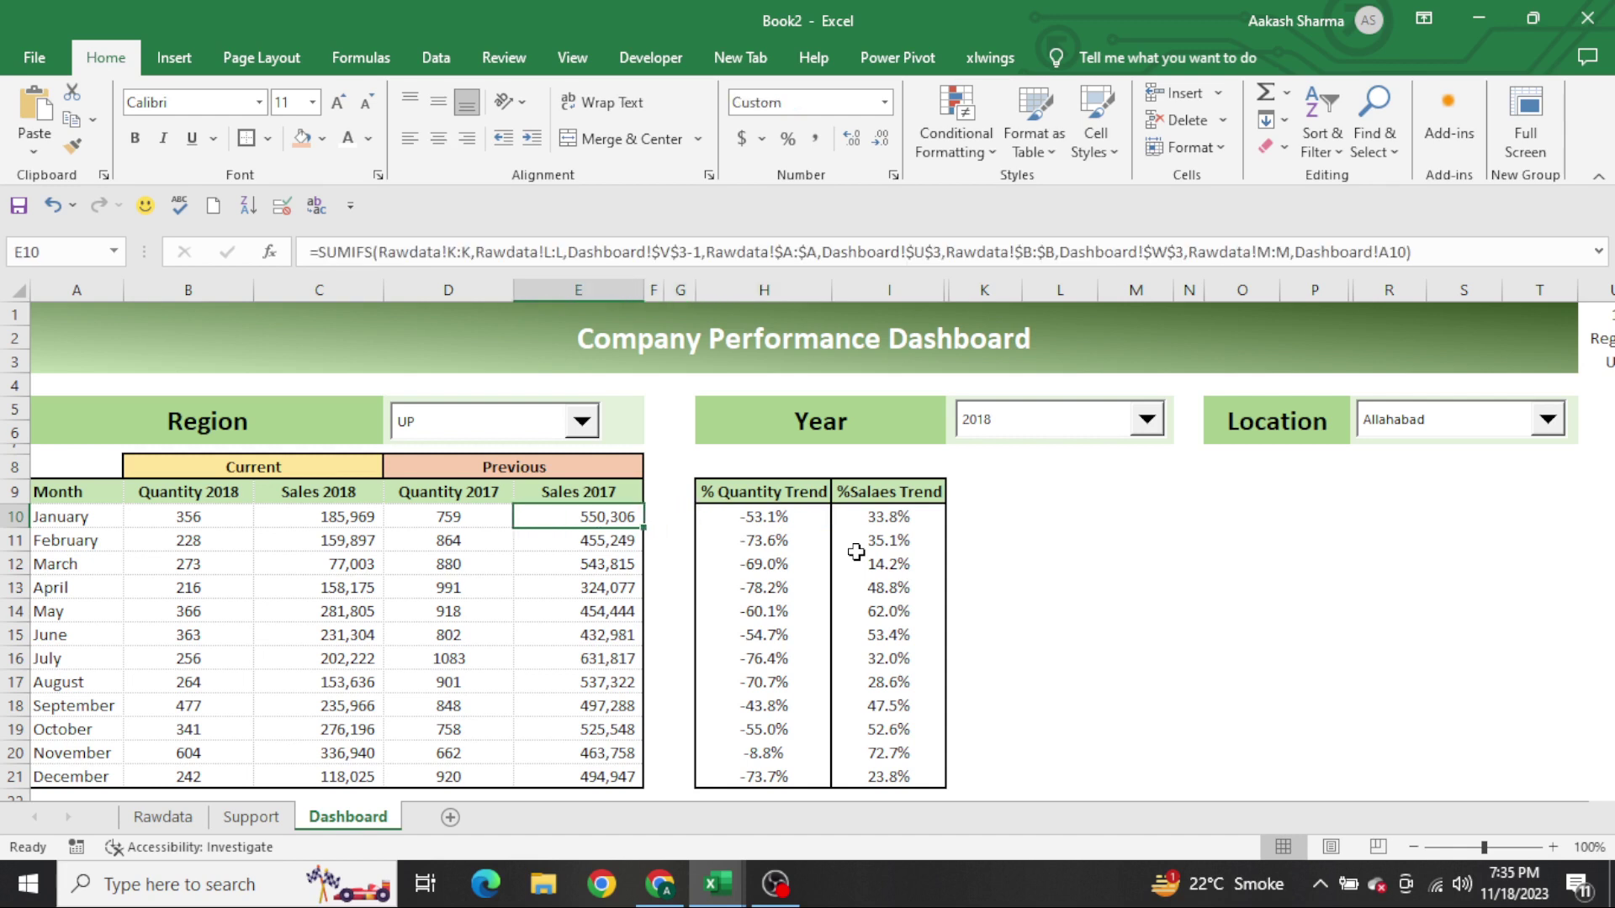
{"action": "key", "text": "shift+Down"}
{"action": "key", "text": "shift+Down"}
{"action": "key", "text": "shift+Down"}
{"action": "key", "text": "shift+Down"}
{"action": "key", "text": "shift+Down"}
{"action": "key", "text": "shift+Down"}
{"action": "key", "text": "shift+Down"}
{"action": "key", "text": "shift+Down"}
{"action": "key", "text": "shift+Down"}
{"action": "key", "text": "shift+Down"}
{"action": "key", "text": "shift+Down"}
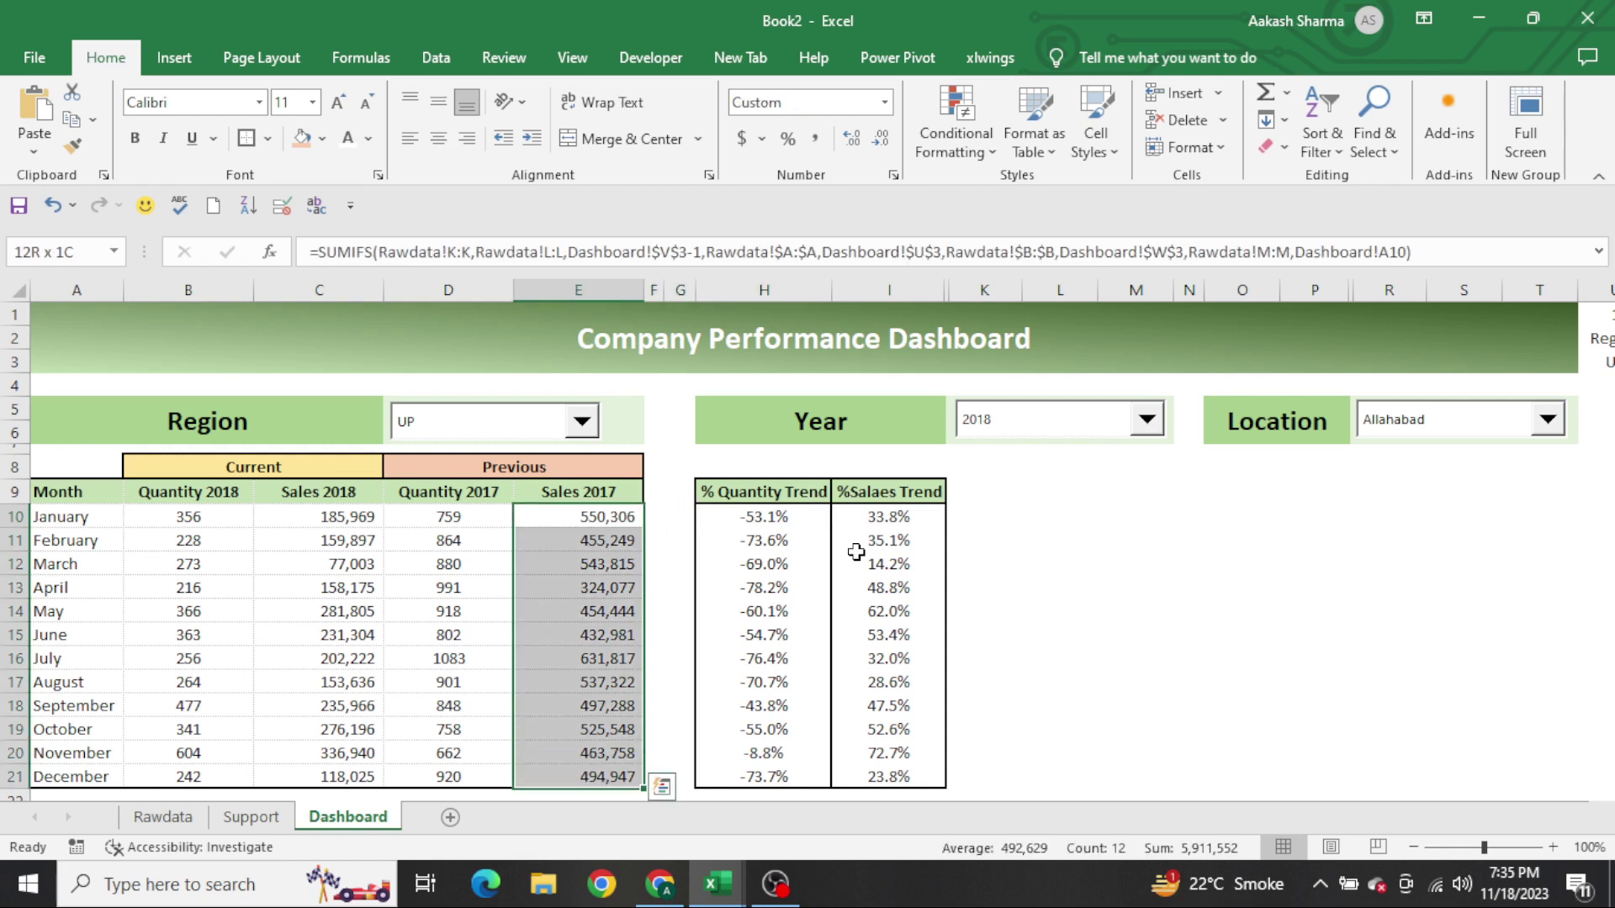
{"action": "key", "text": "Left"}
{"action": "key", "text": "Left"}
{"action": "key", "text": "Left"}
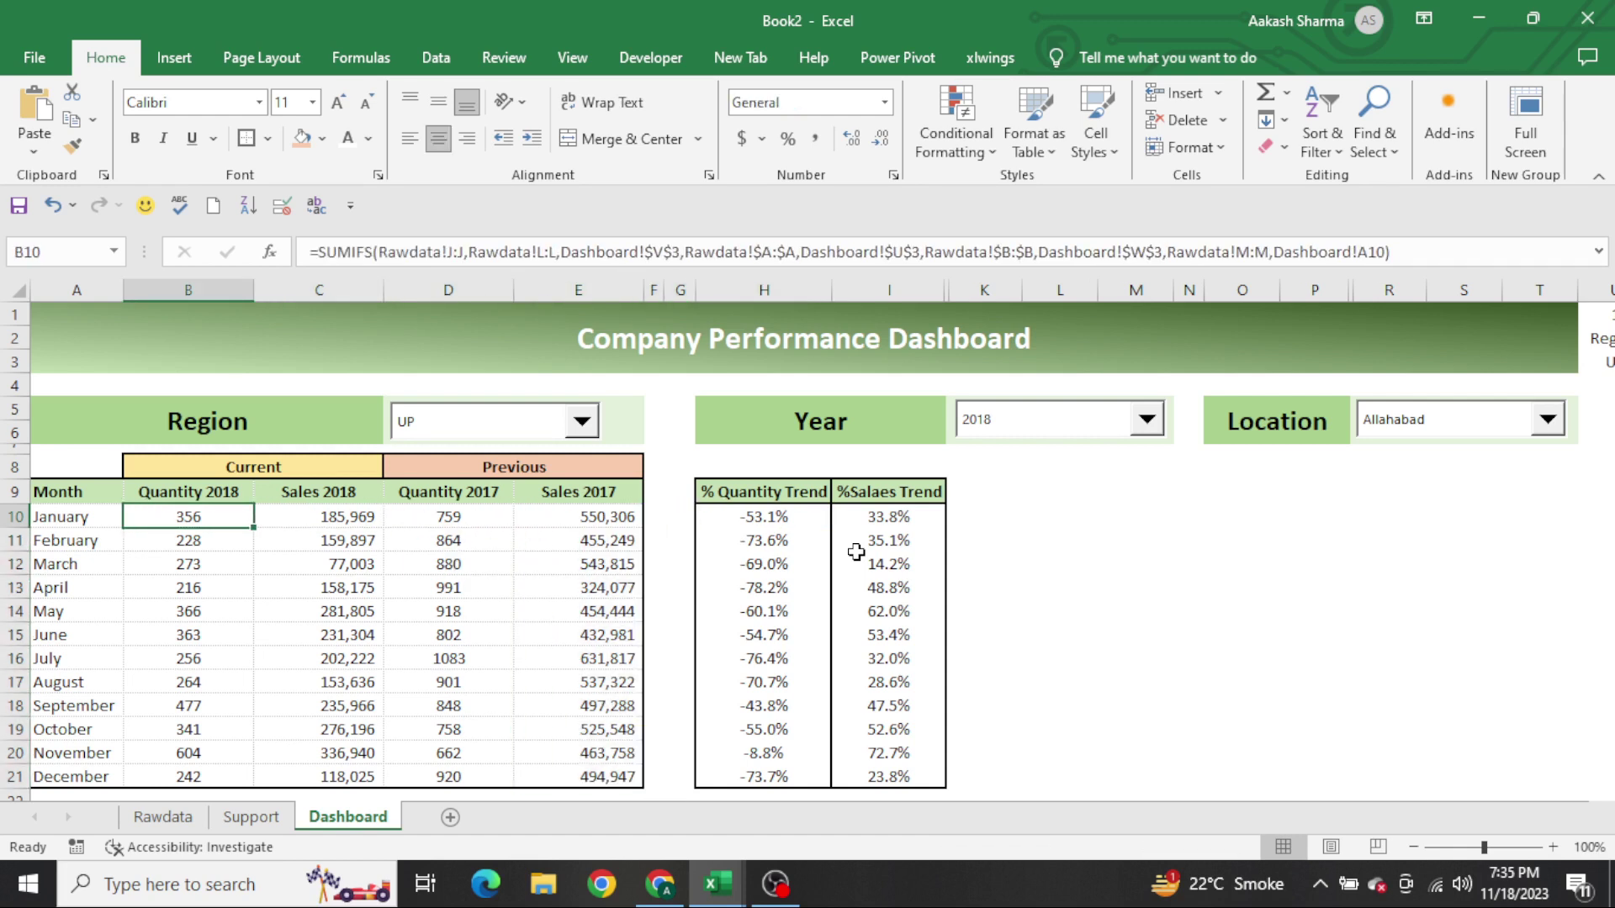
{"action": "key", "text": "Right"}
{"action": "key", "text": "Right"}
{"action": "key", "text": "shift+Right"}
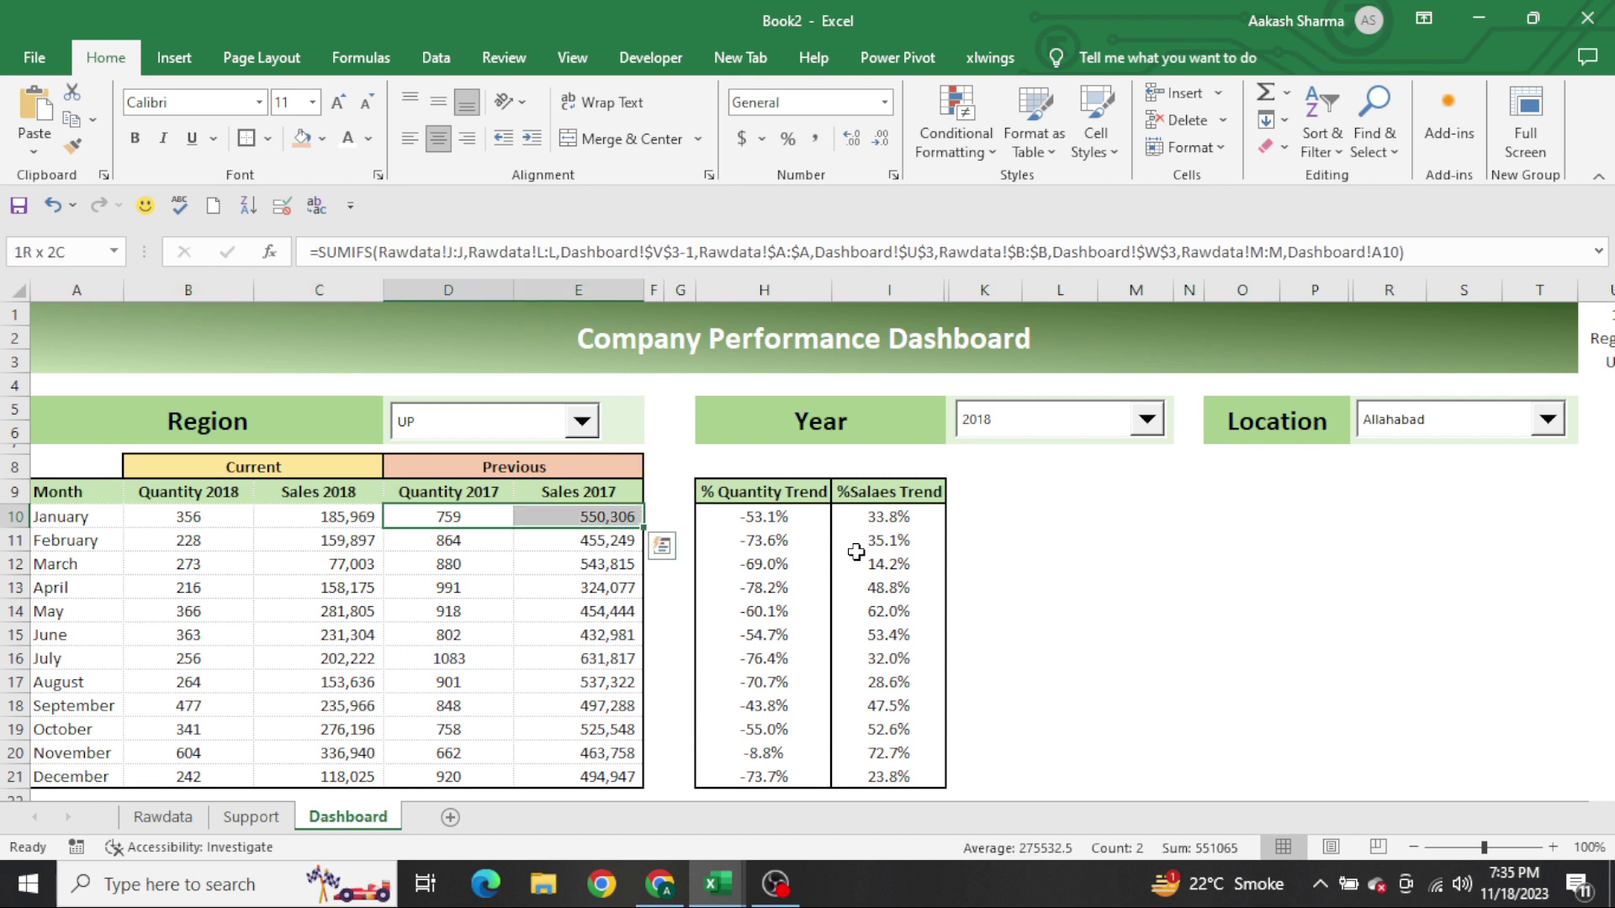
{"action": "key", "text": "Left"}
{"action": "key", "text": "Right"}
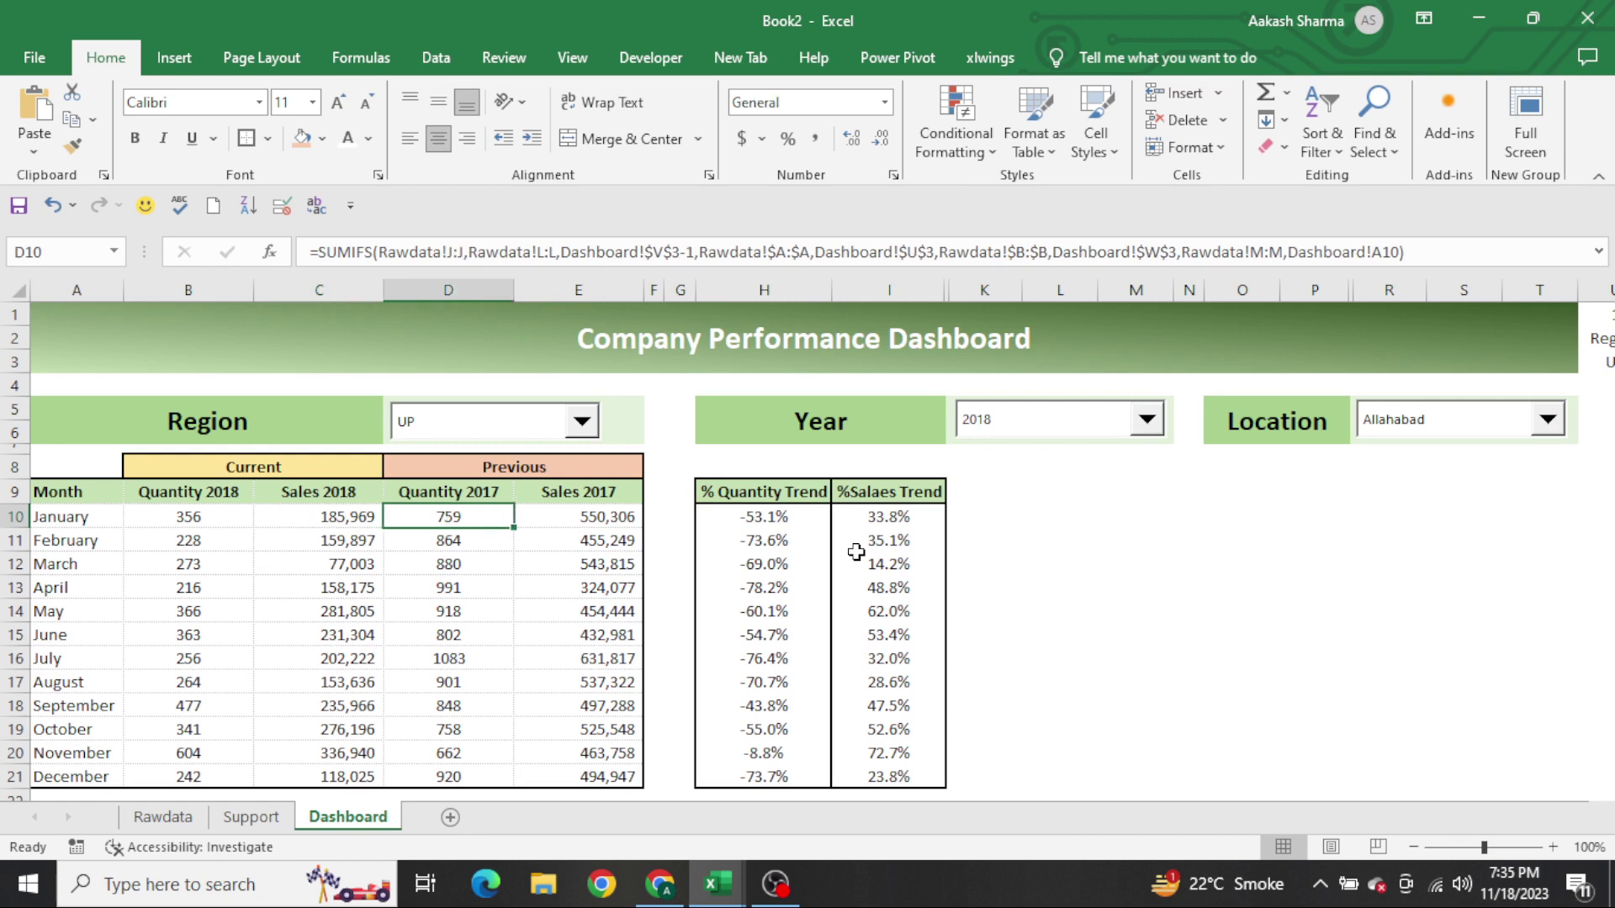
{"action": "key", "text": "Right"}
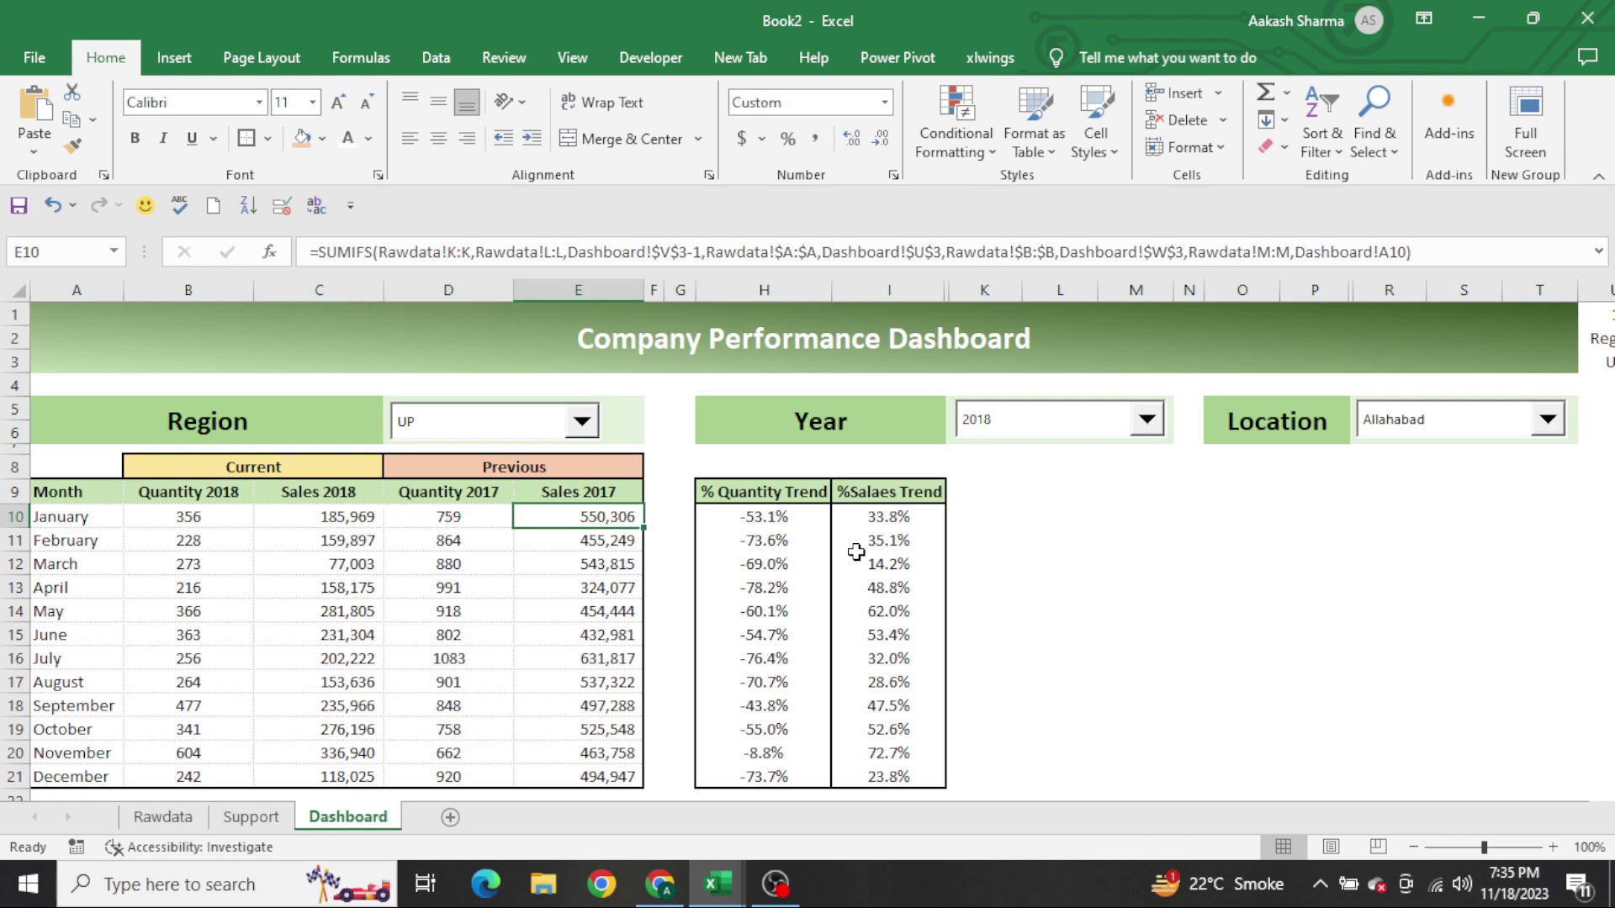
{"action": "key", "text": "shift+Left"}
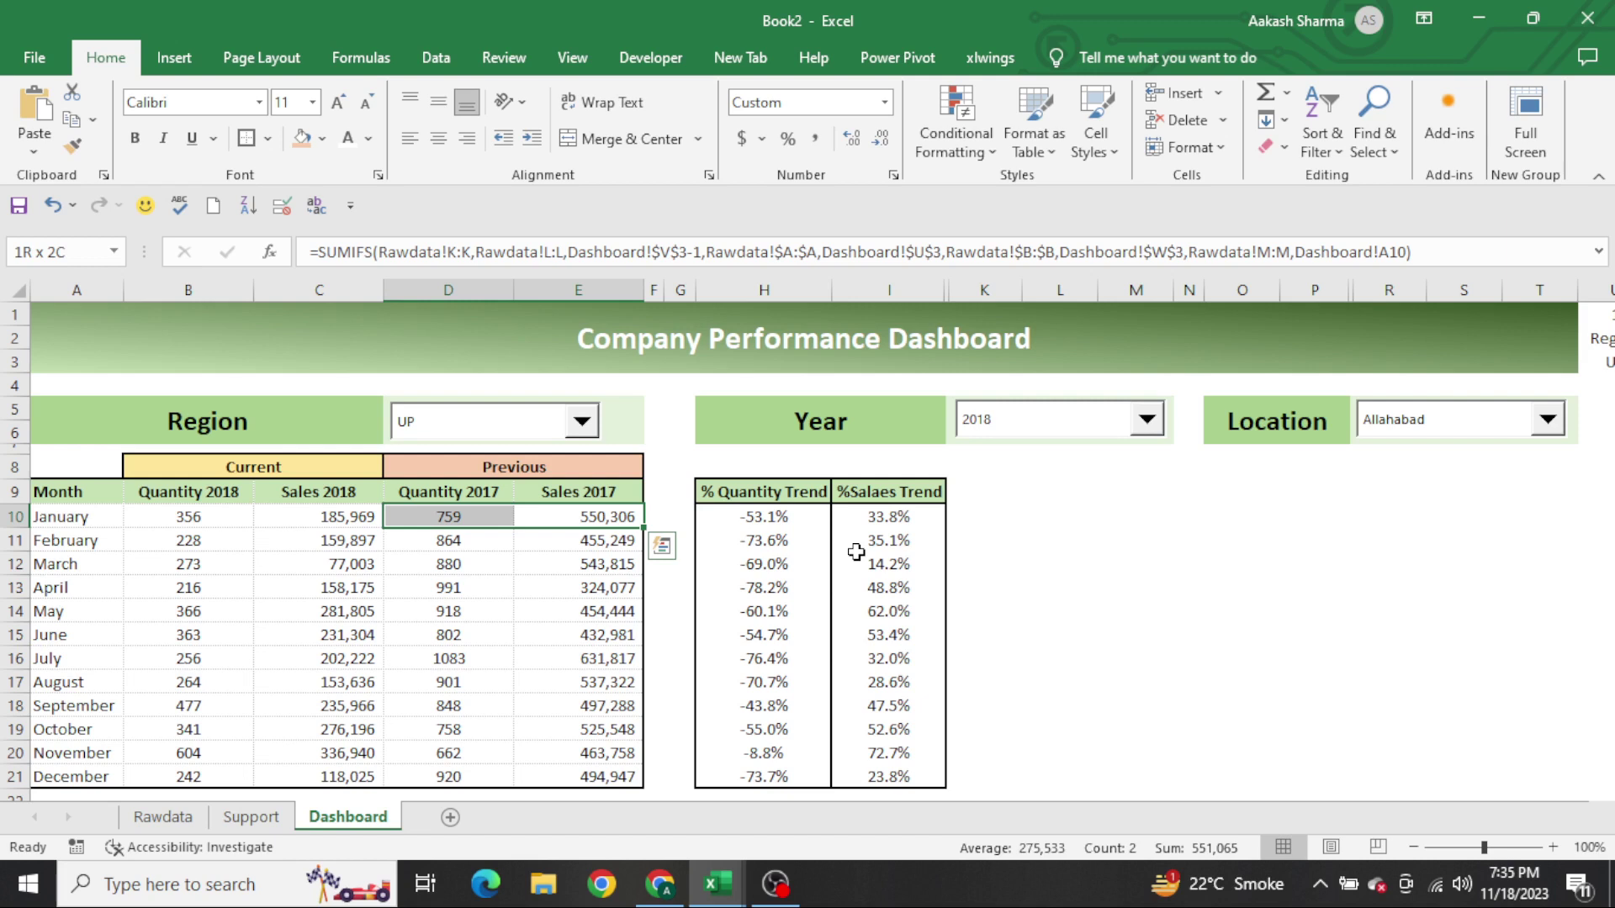
Change the January sales trend formula in I10 to =C10/E10-1
{"action": "key", "text": "ctrl+Right"}
{"action": "key", "text": "Right"}
{"action": "key", "text": "F2"}
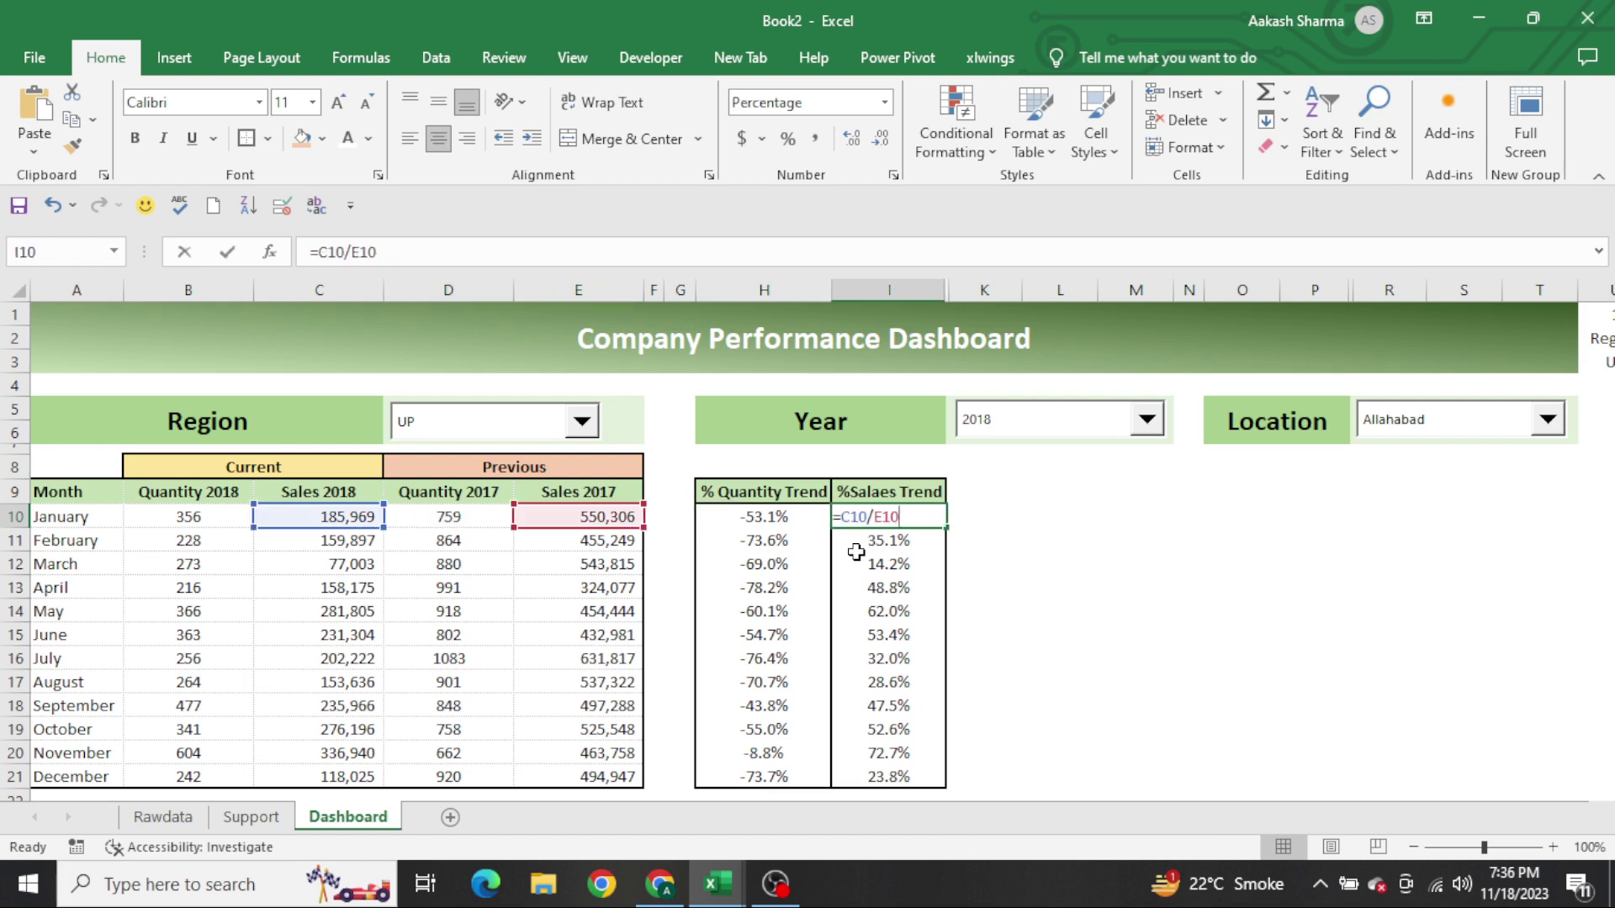
{"action": "type", "text": "-1"}
{"action": "key", "text": "Return"}
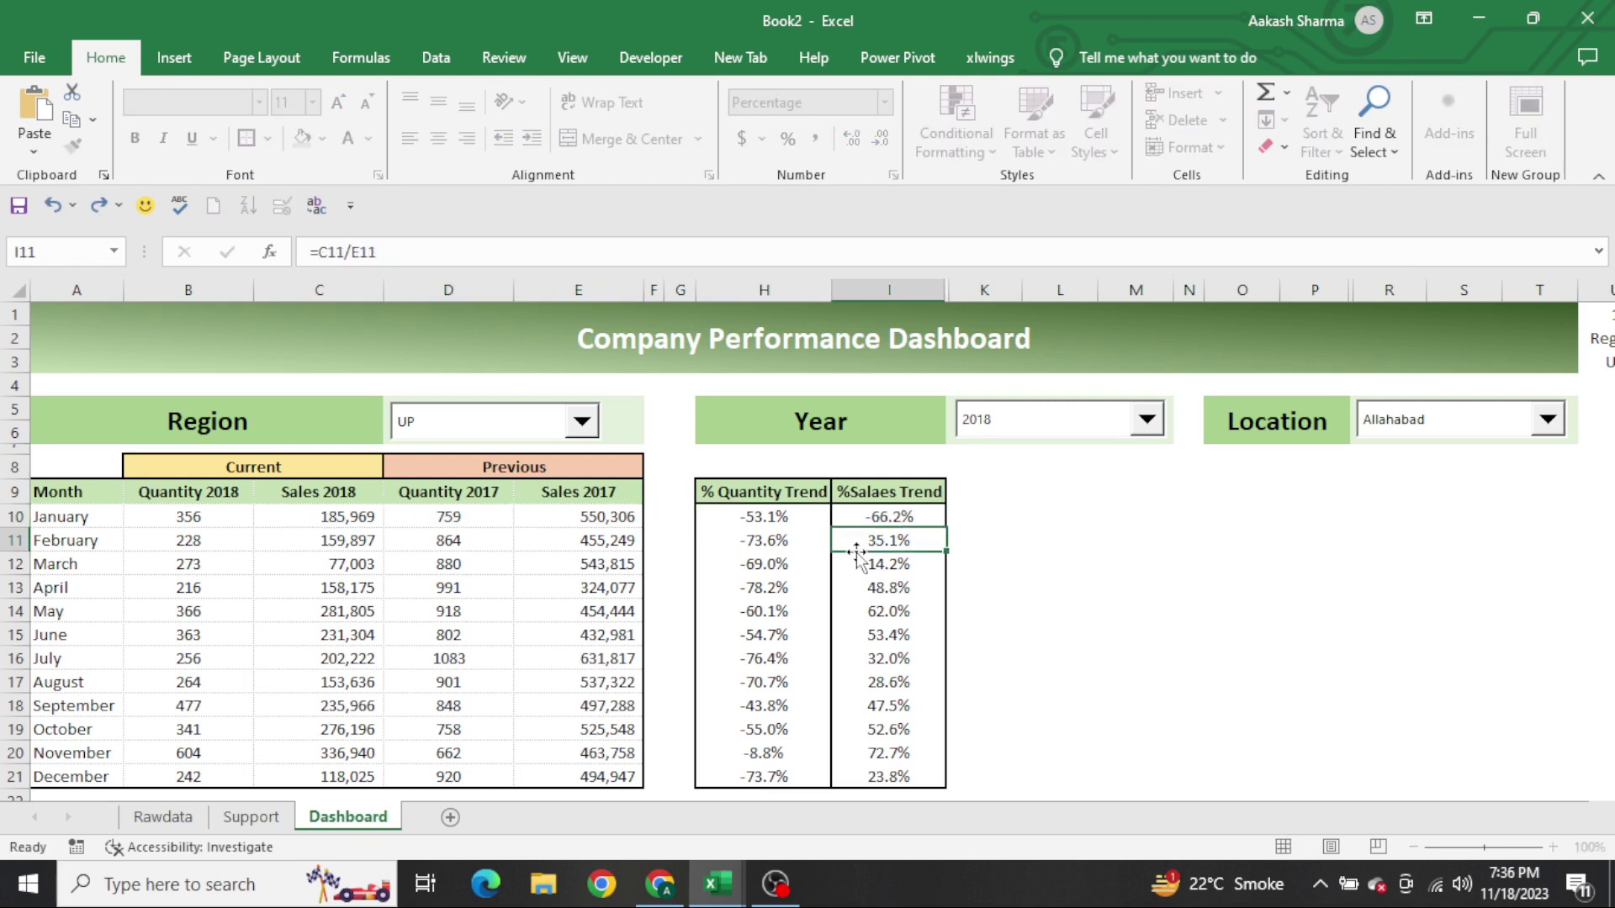
Fill the corrected sales trend formula down from I10 through I21, keeping only the column's outside border
{"action": "key", "text": "Up"}
{"action": "key", "text": "ctrl+shift+Down"}
{"action": "key", "text": "ctrl+d"}
{"action": "key", "text": "Left"}
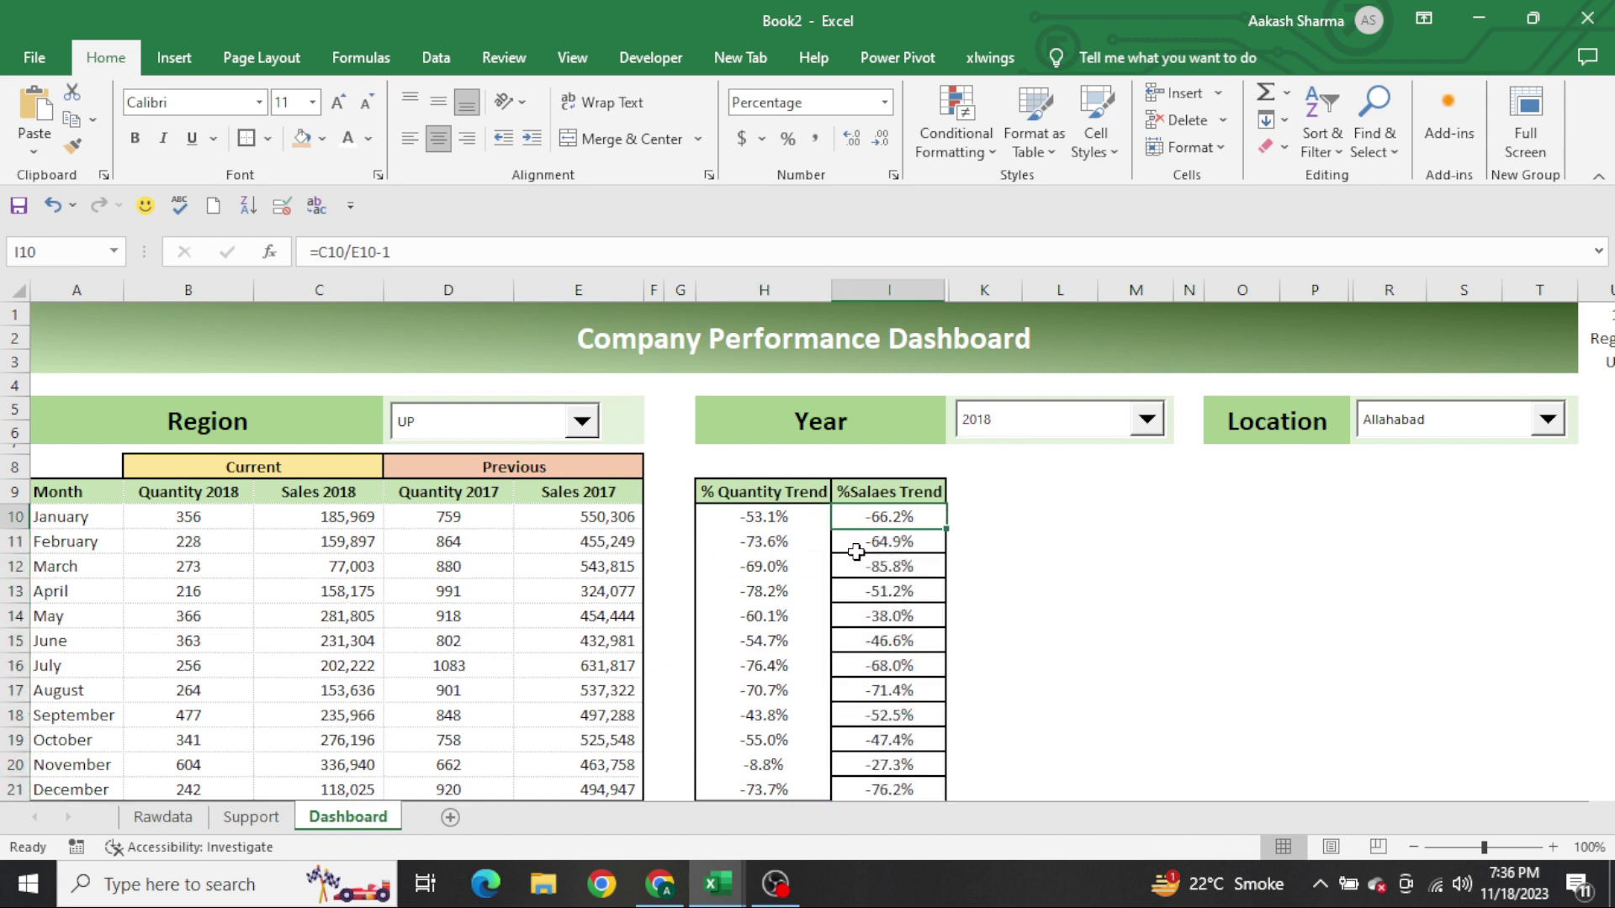
{"action": "key", "text": "alt"}
{"action": "key", "text": "alt"}
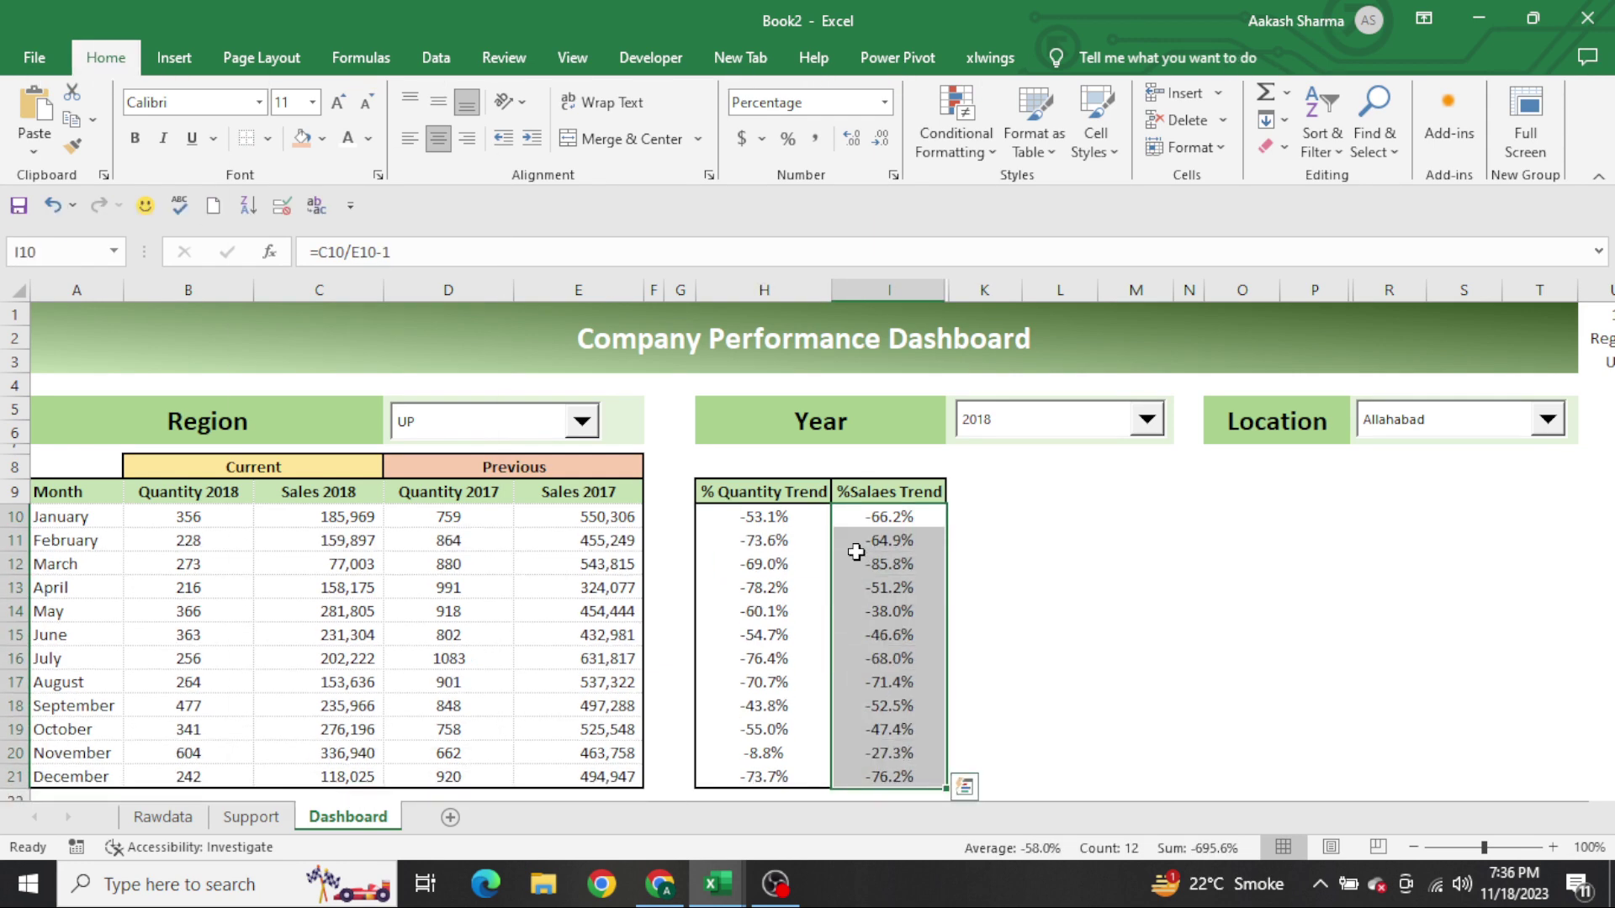
{"action": "key", "text": "Left"}
{"action": "key", "text": "Up"}
{"action": "key", "text": "ctrl+Left"}
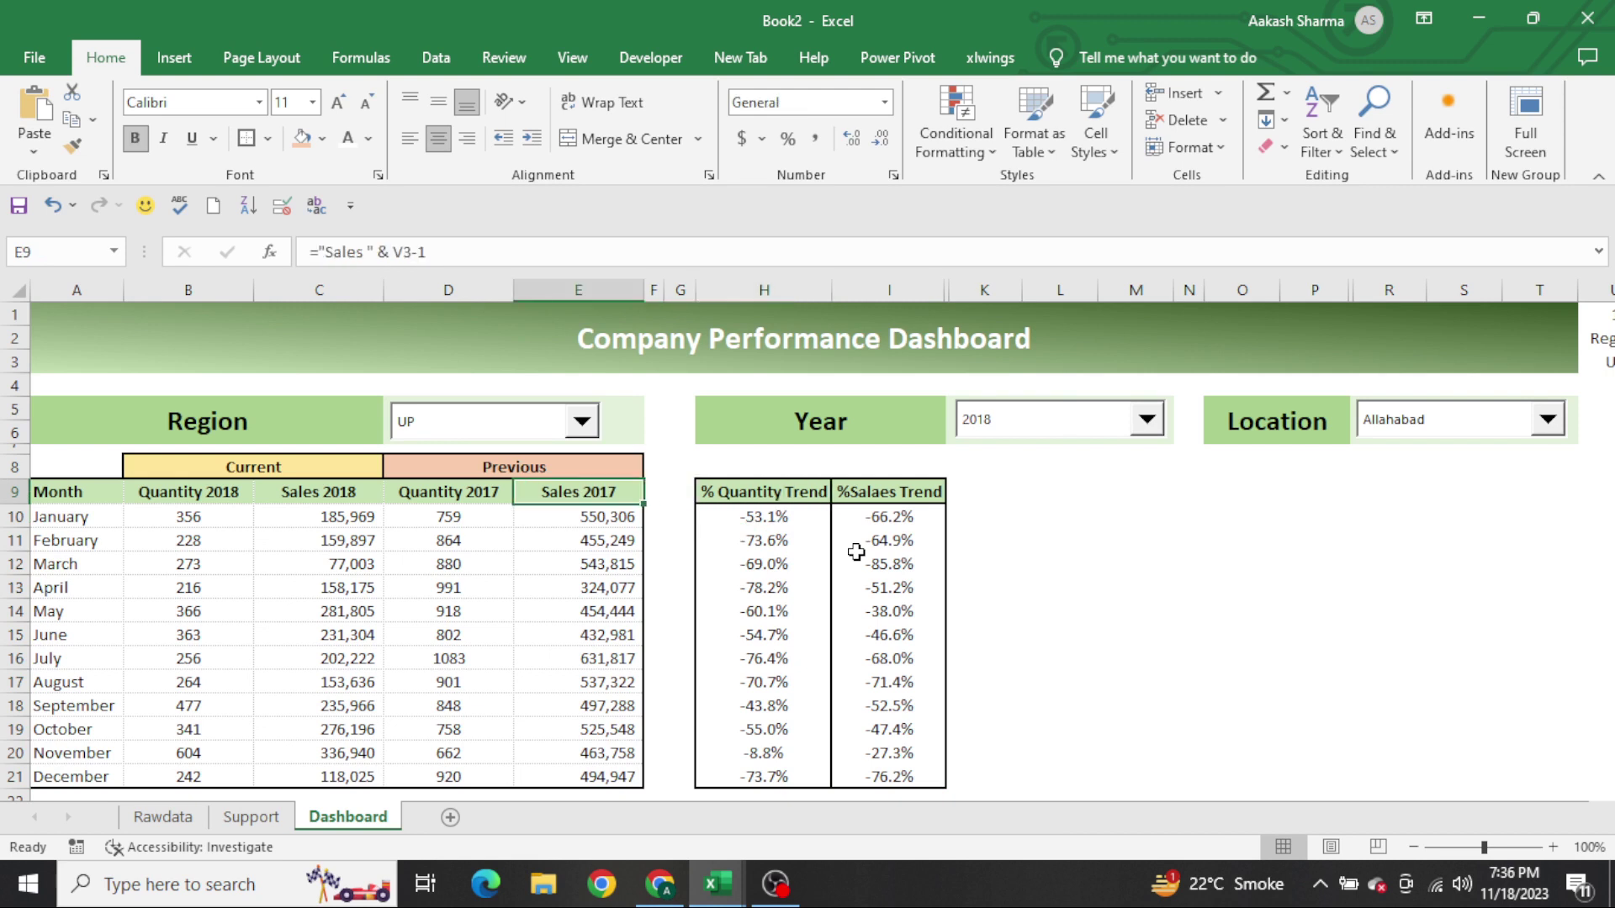
{"action": "key", "text": "ctrl+Left"}
{"action": "key", "text": "Down"}
{"action": "key", "text": "ctrl+Right"}
{"action": "key", "text": "Right"}
{"action": "key", "text": "Right"}
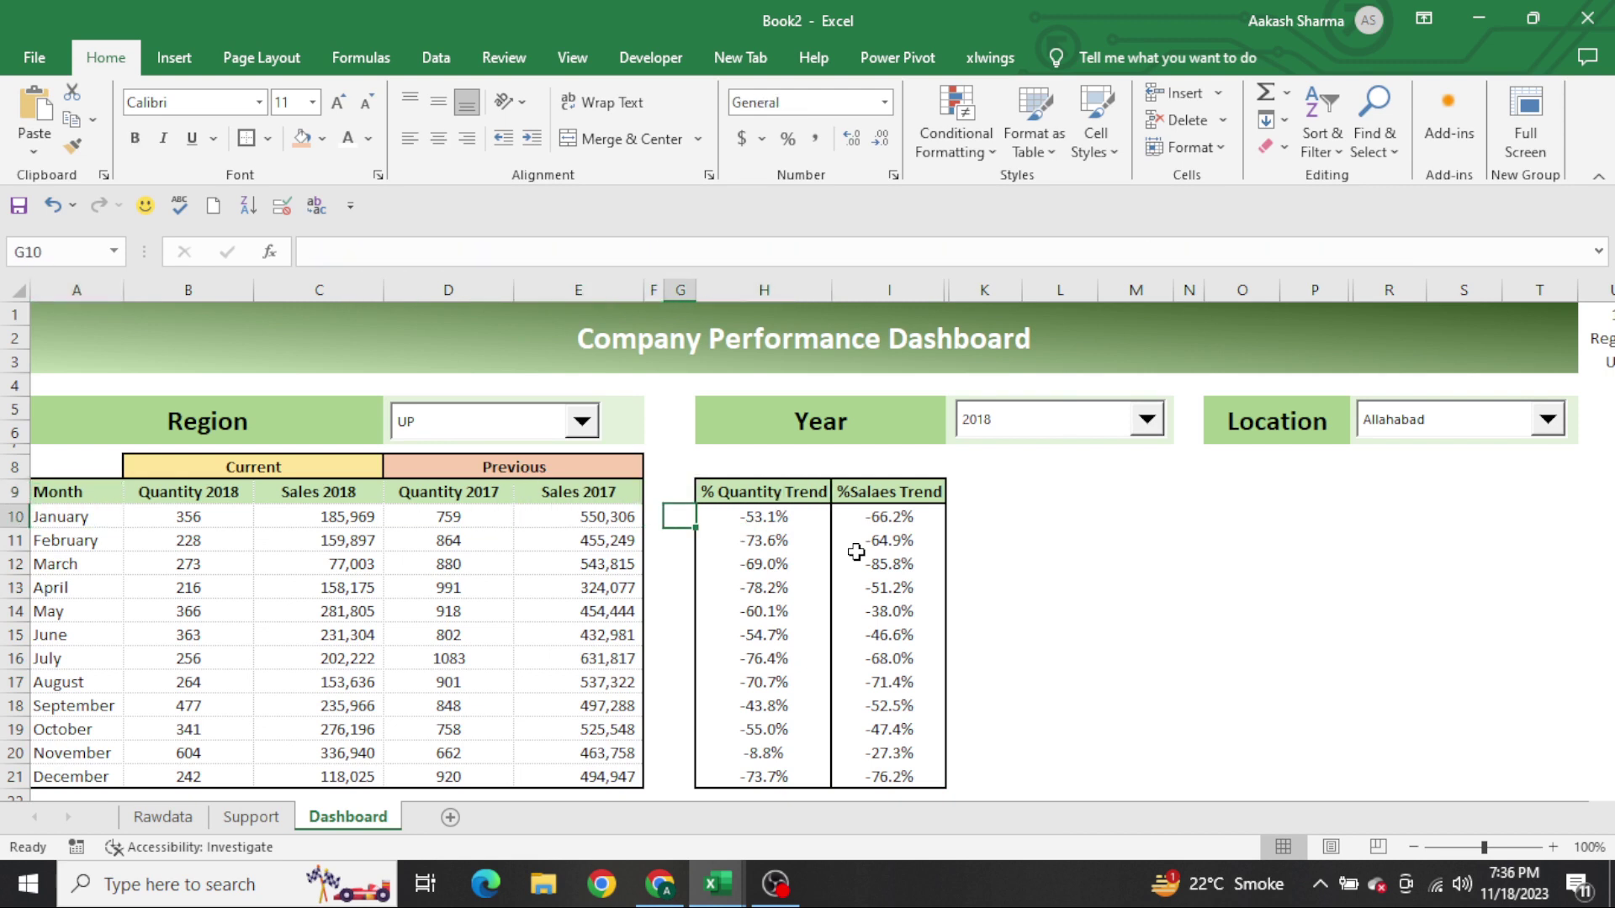
{"action": "key", "text": "Right"}
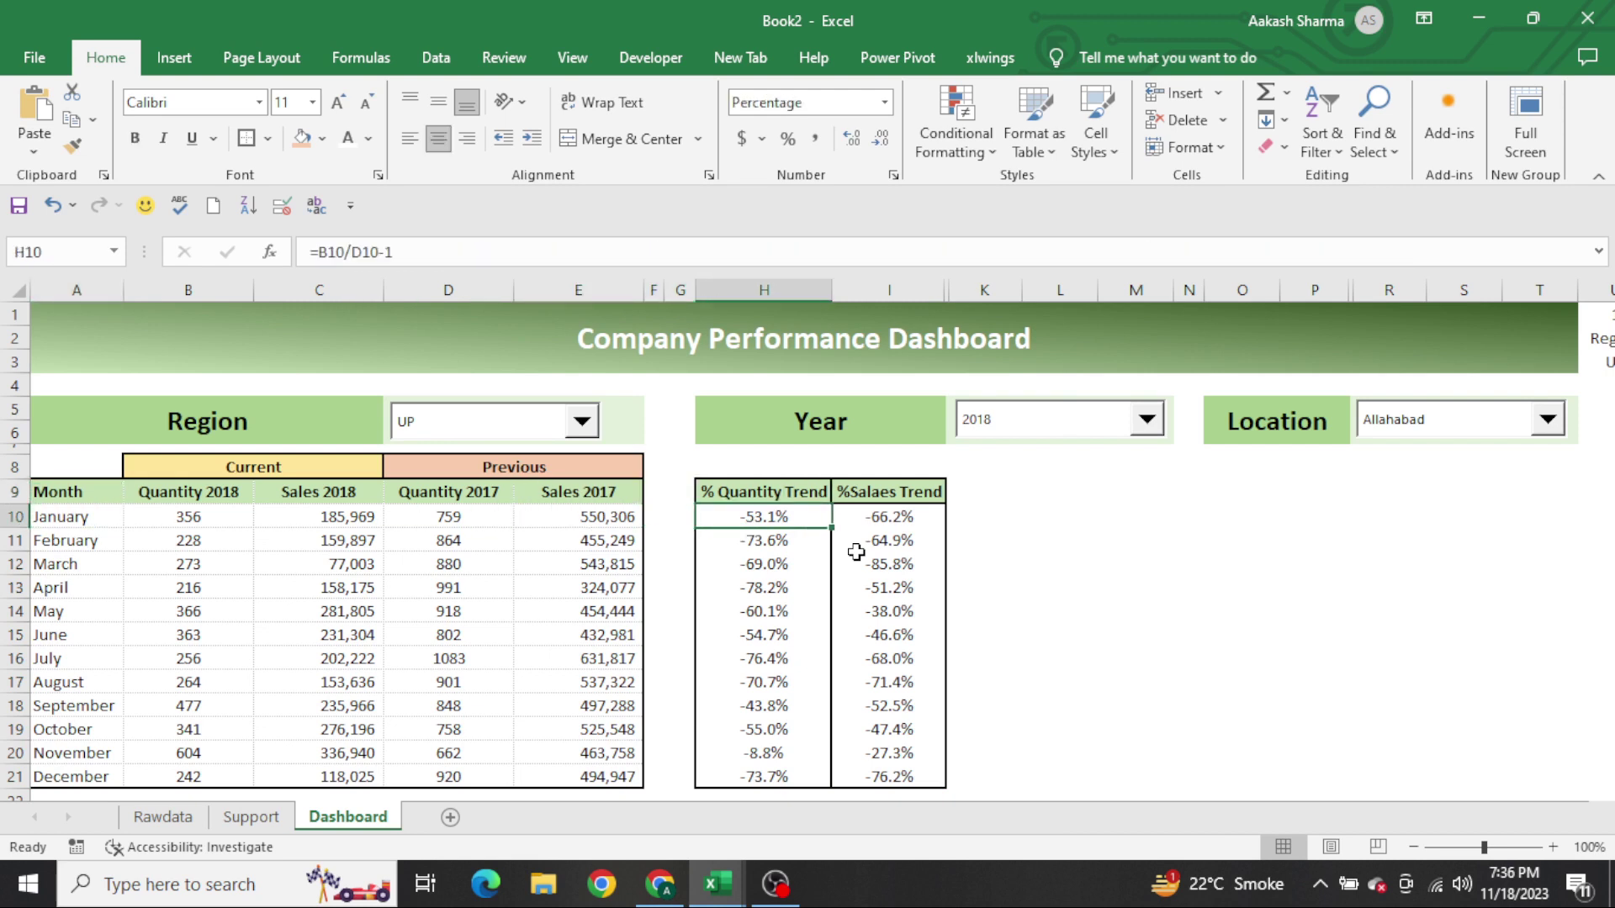
Switch the dashboard's region to Punjab and its location to Ludhiyana
{"action": "left_click", "coordinate": [538, 425]}
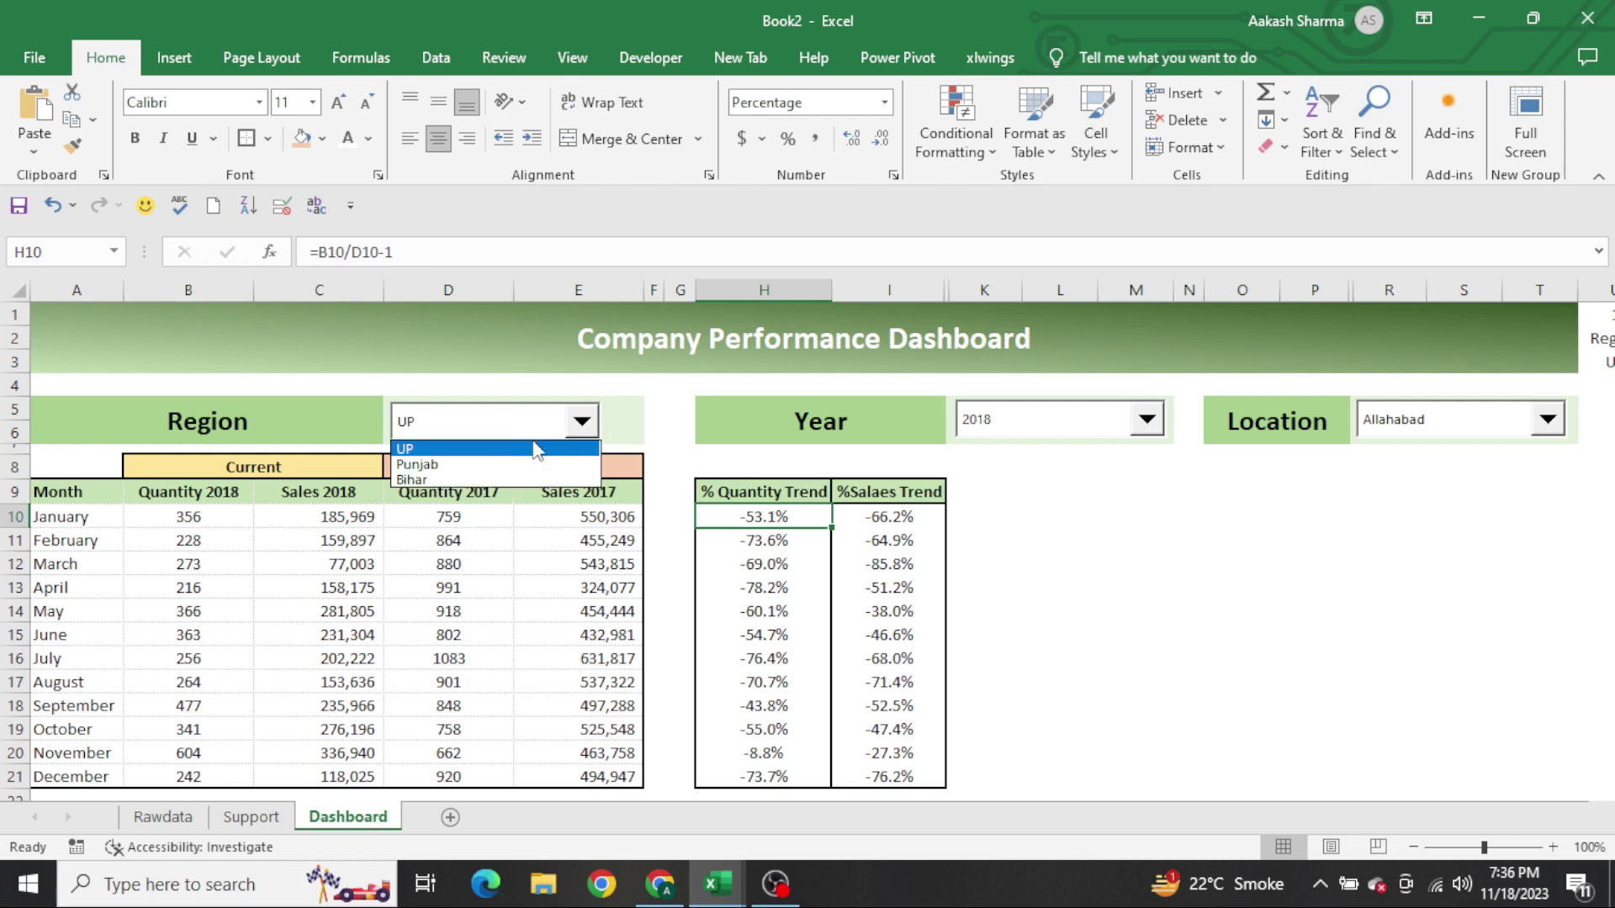
{"action": "left_click", "coordinate": [514, 468]}
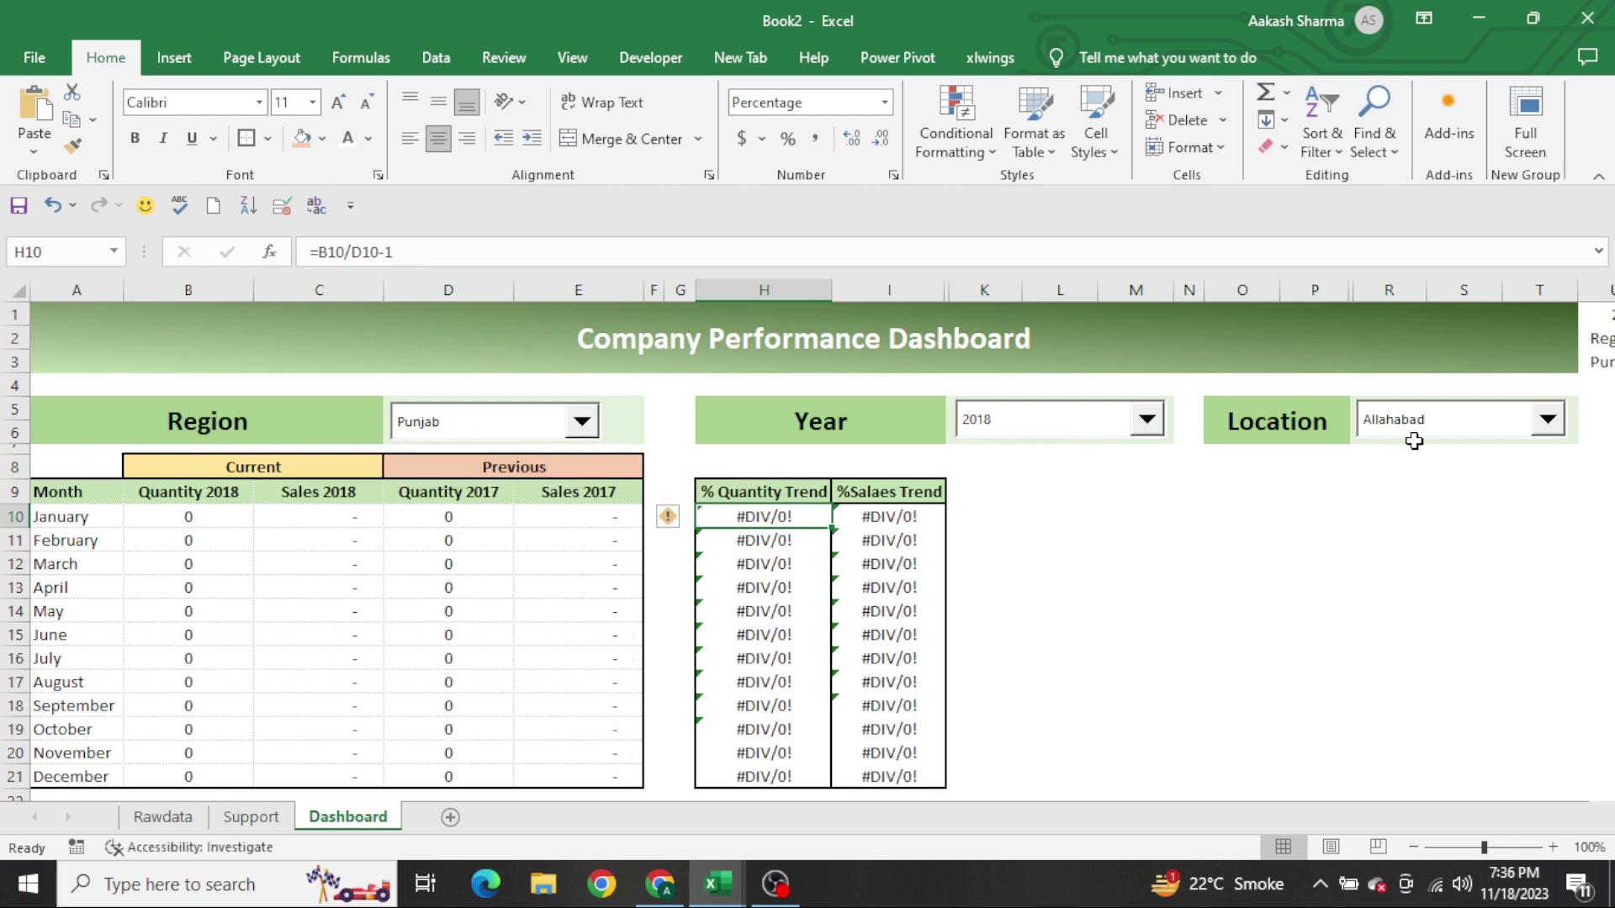
{"action": "left_click", "coordinate": [1443, 442]}
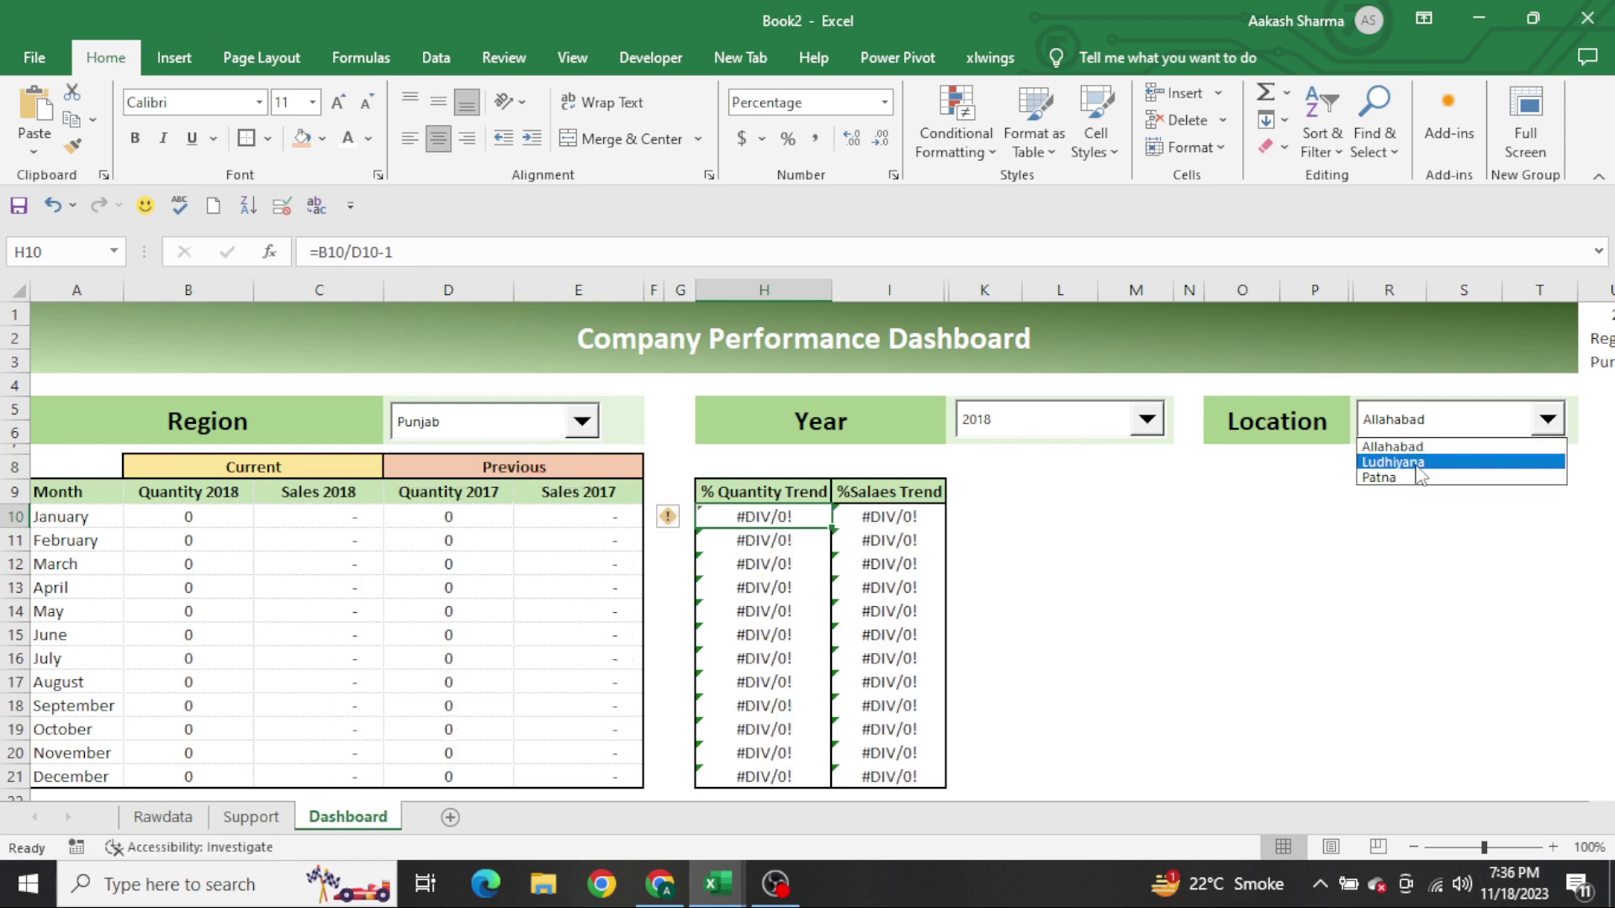
{"action": "left_click", "coordinate": [1419, 465]}
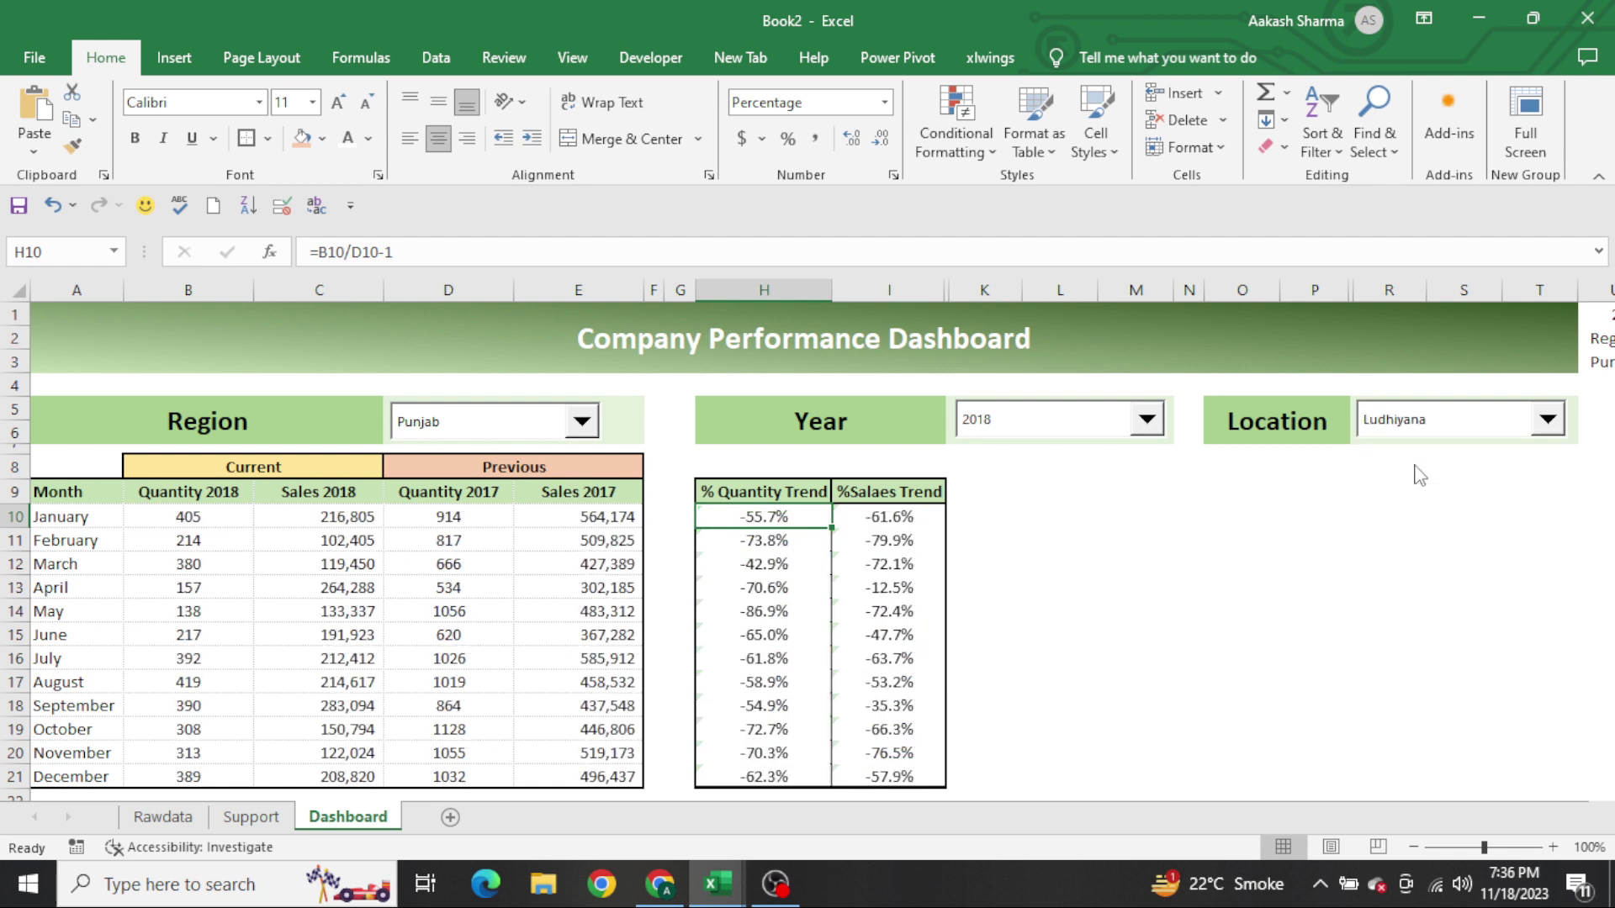
{"action": "left_click", "coordinate": [1066, 560]}
{"action": "left_click", "coordinate": [890, 610]}
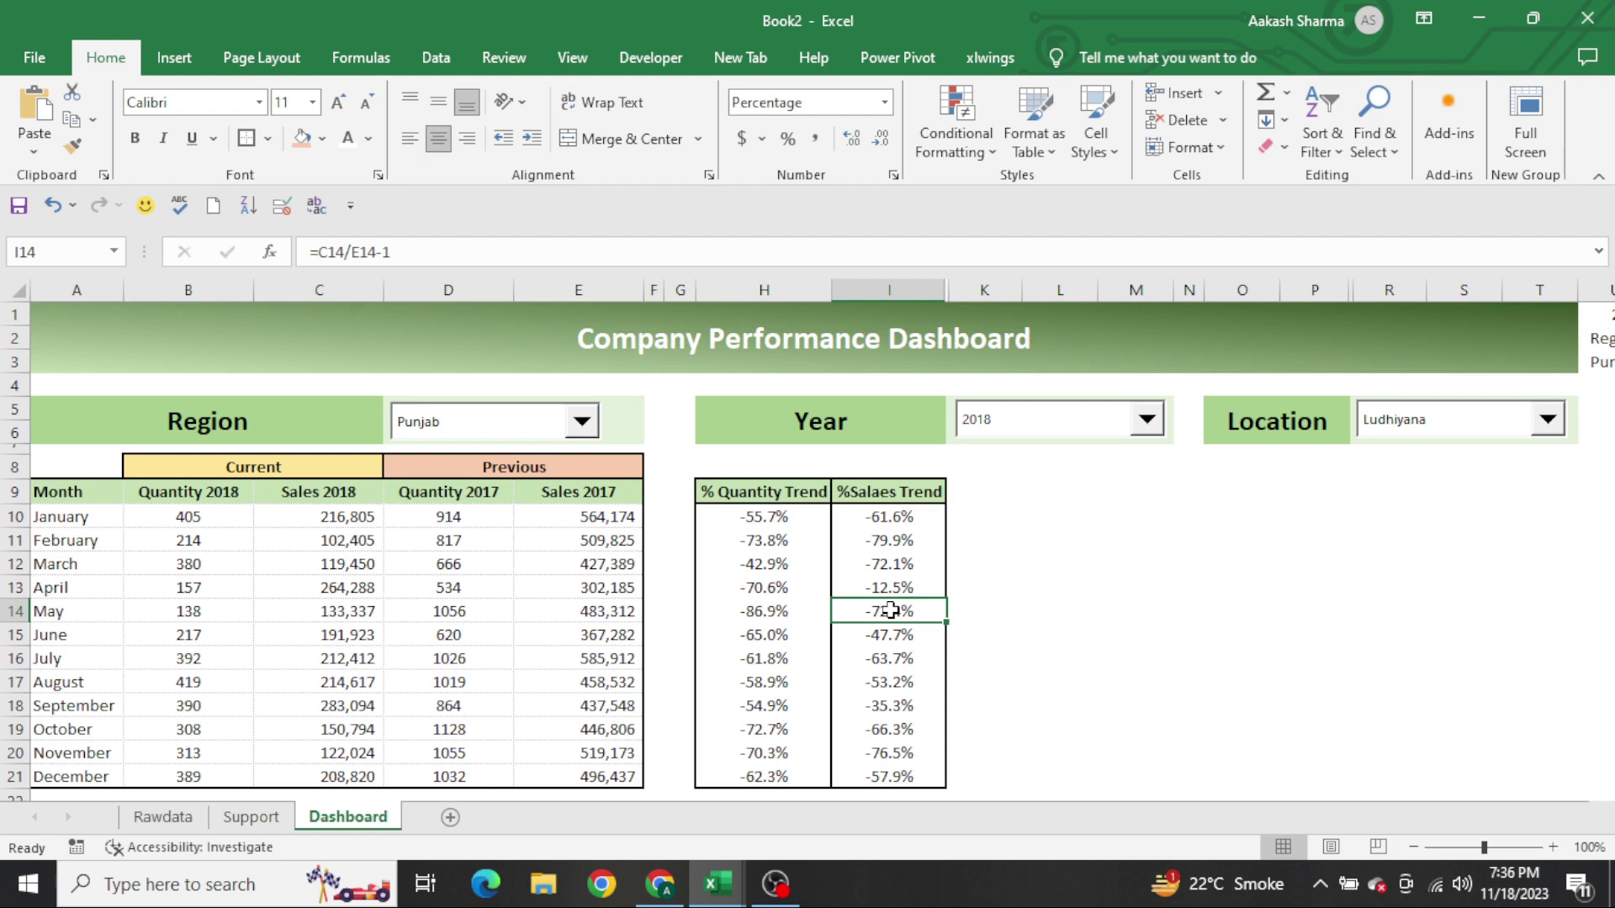
Set the dashboard's year to 2017 and inspect the previous-year quantity header and its January formula
{"action": "left_click", "coordinate": [1020, 434]}
{"action": "left_click_drag", "start_coordinate": [1153, 493], "coordinate": [1153, 482]}
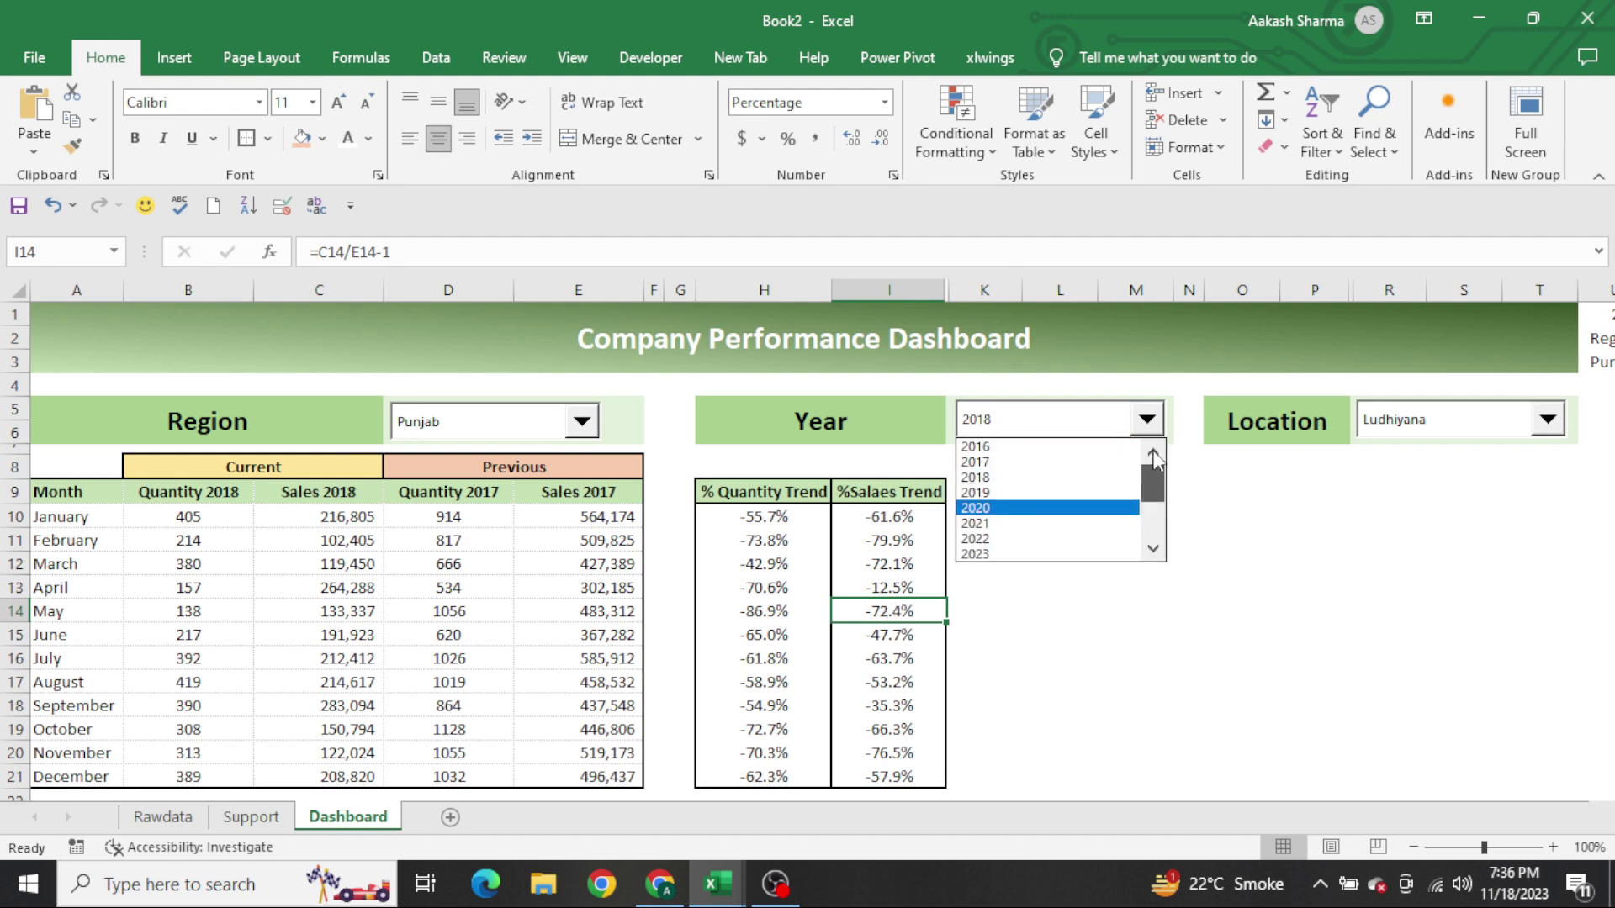
{"action": "left_click", "coordinate": [1044, 463]}
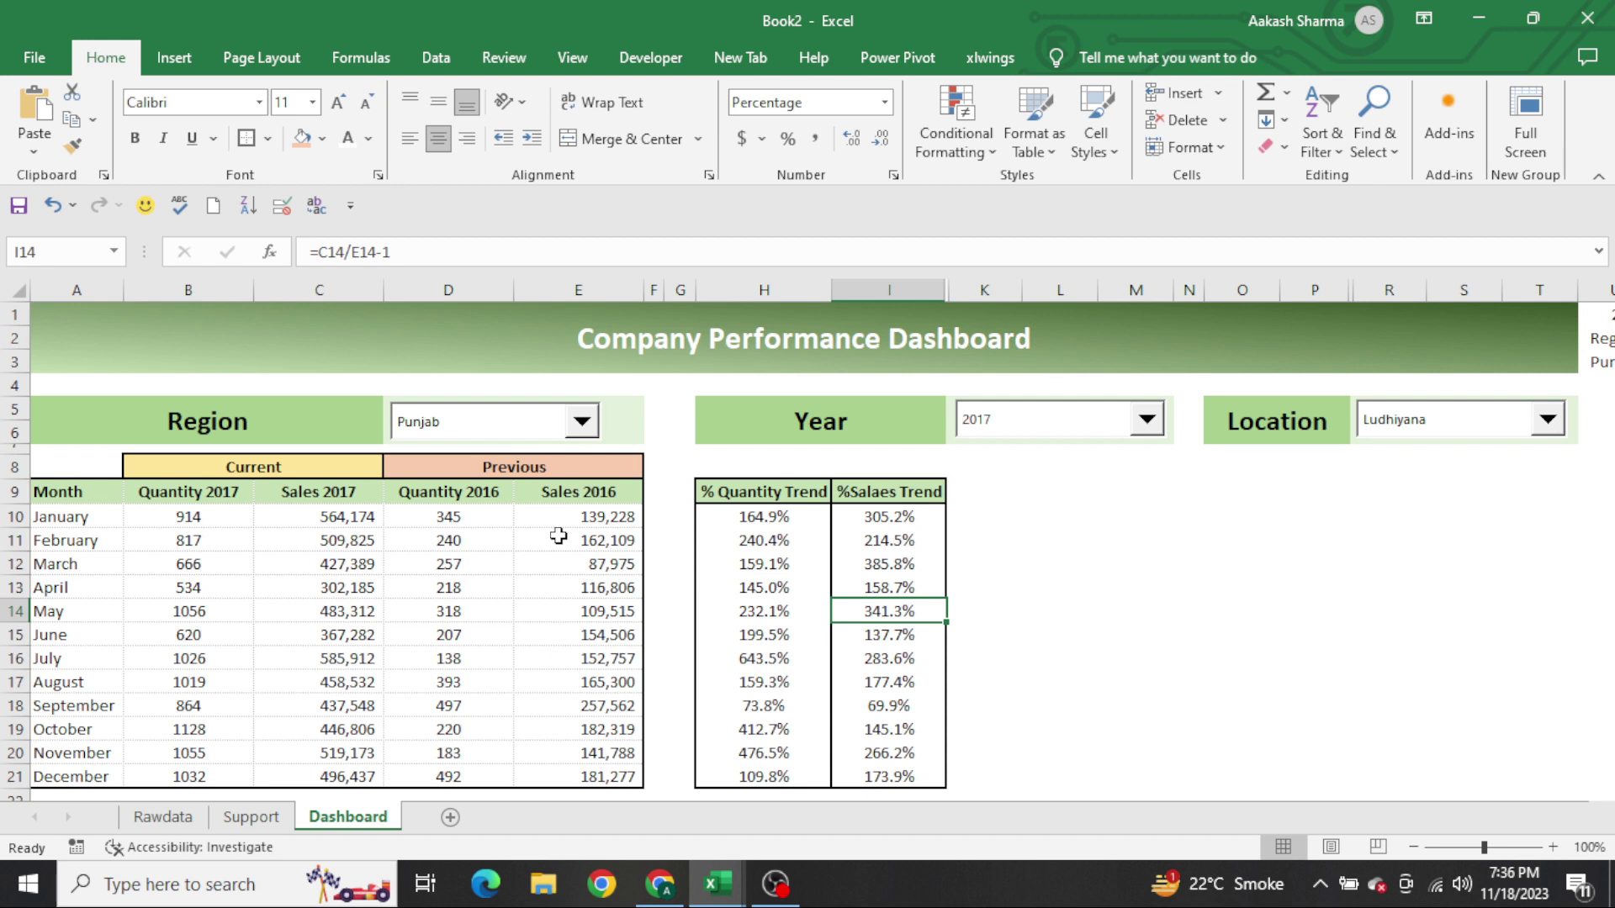
{"action": "left_click", "coordinate": [465, 495]}
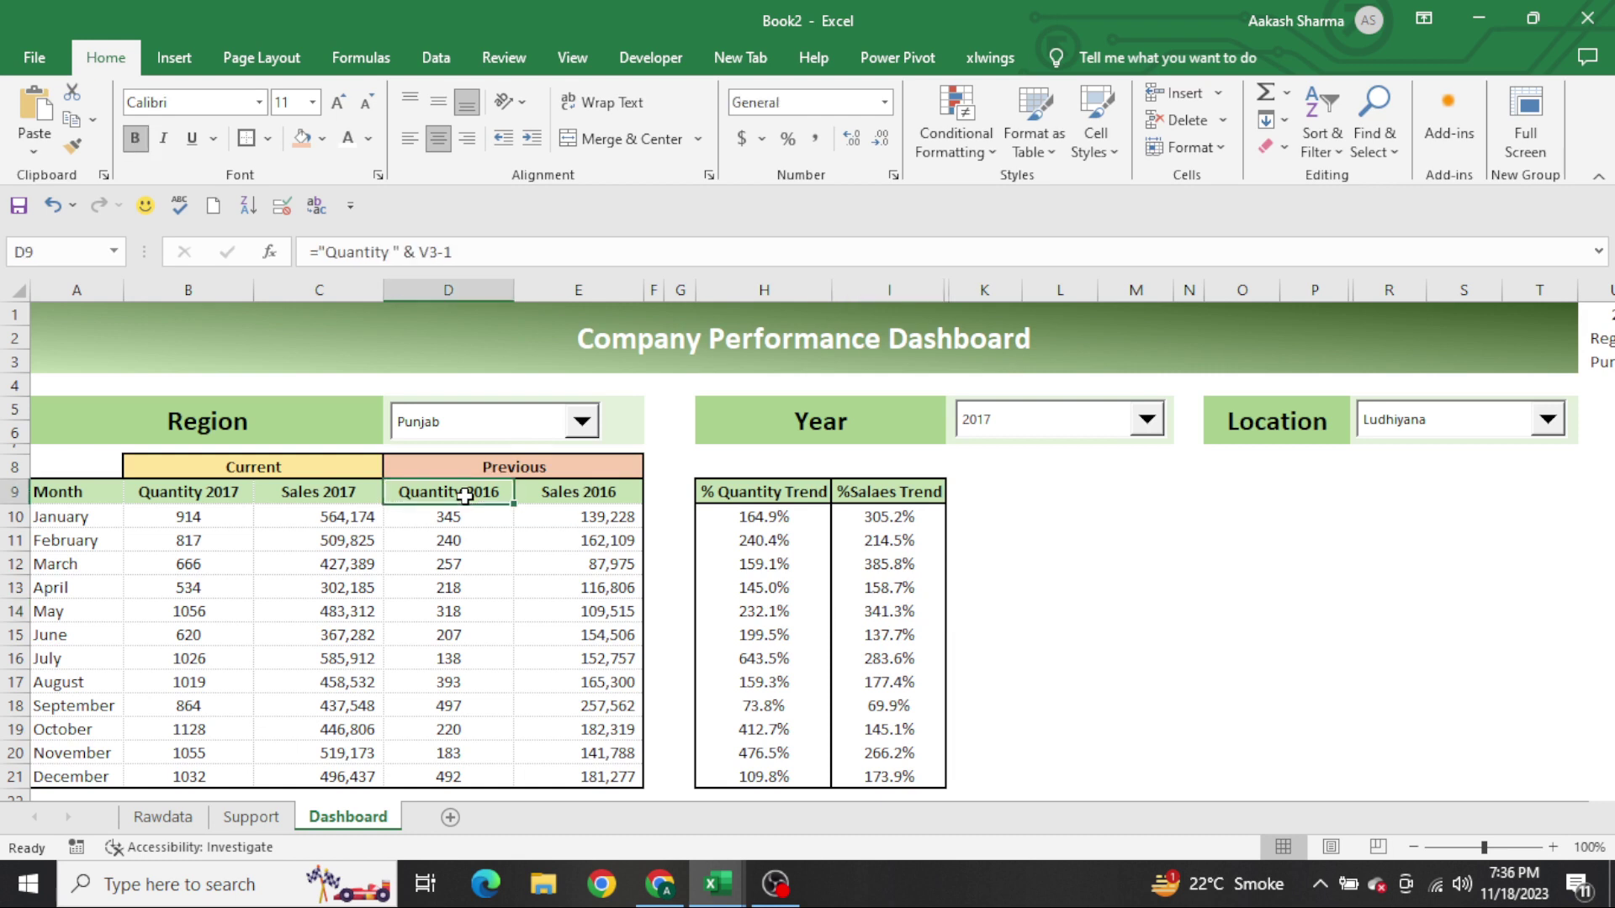
{"action": "left_click", "coordinate": [478, 519]}
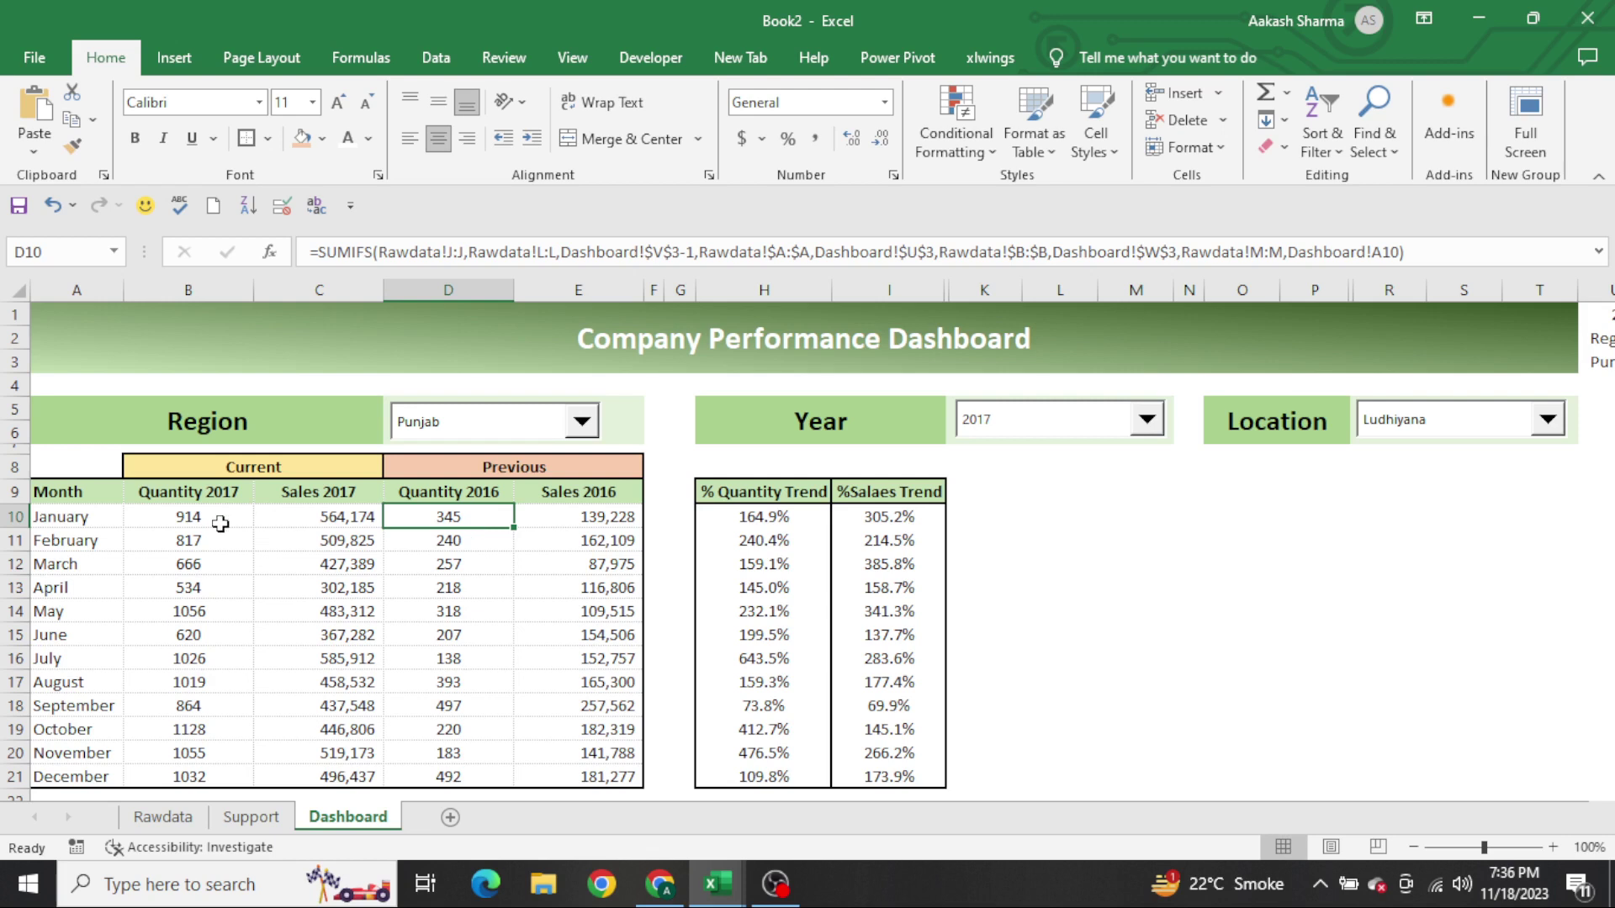
Inspect the January formulas for the quantity trend in H10 and the current-year quantity in B10
{"action": "left_click", "coordinate": [770, 521]}
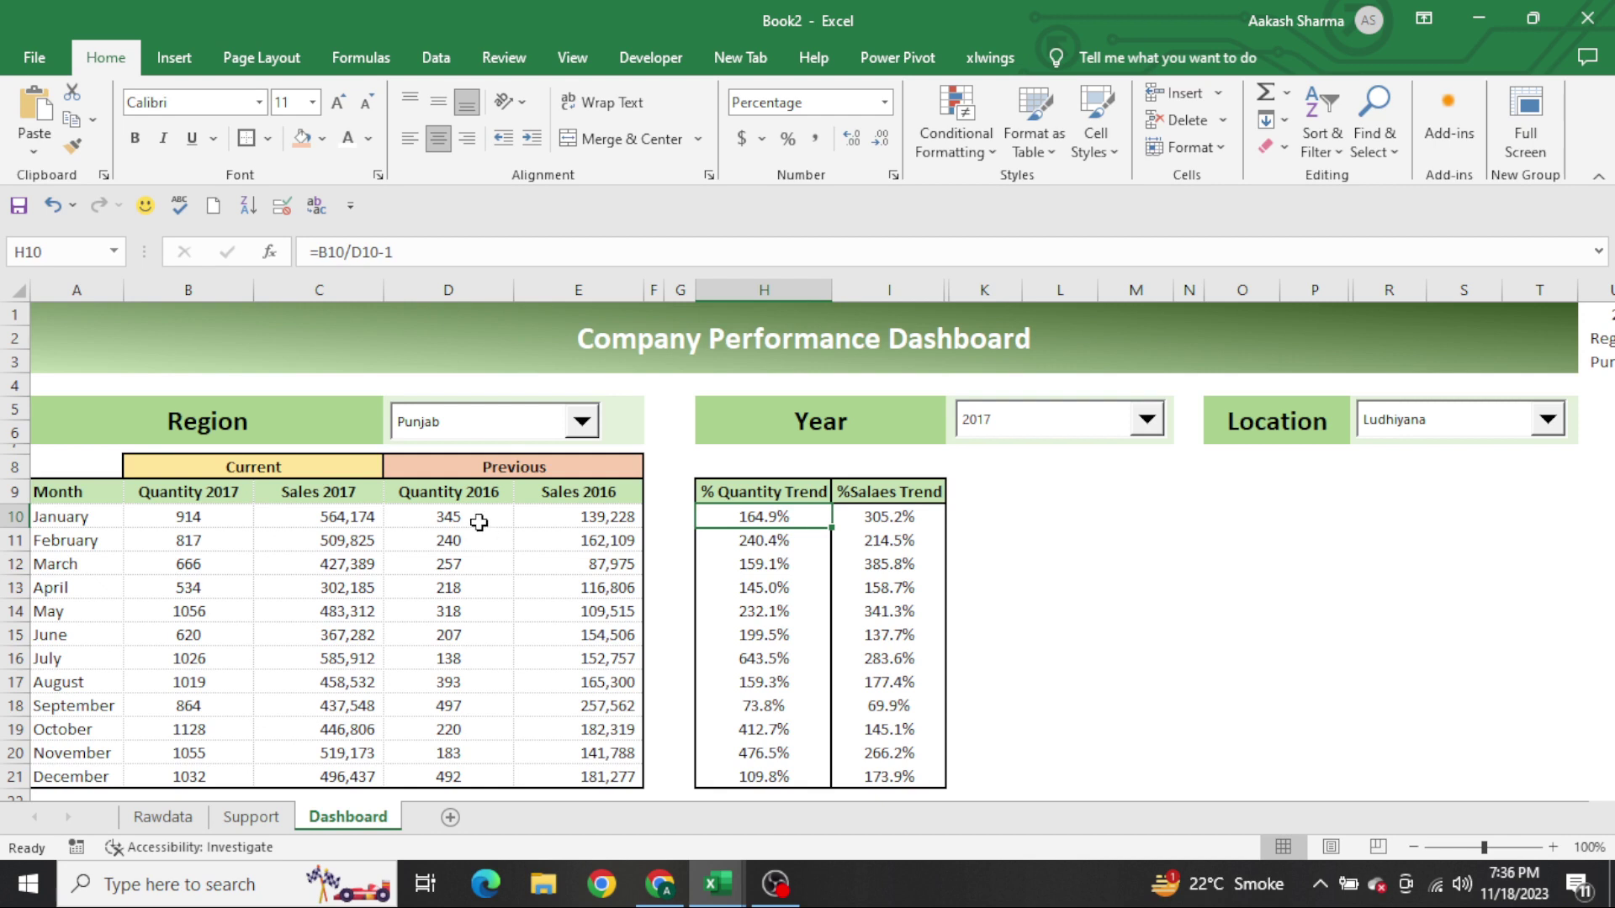
{"action": "left_click", "coordinate": [223, 521]}
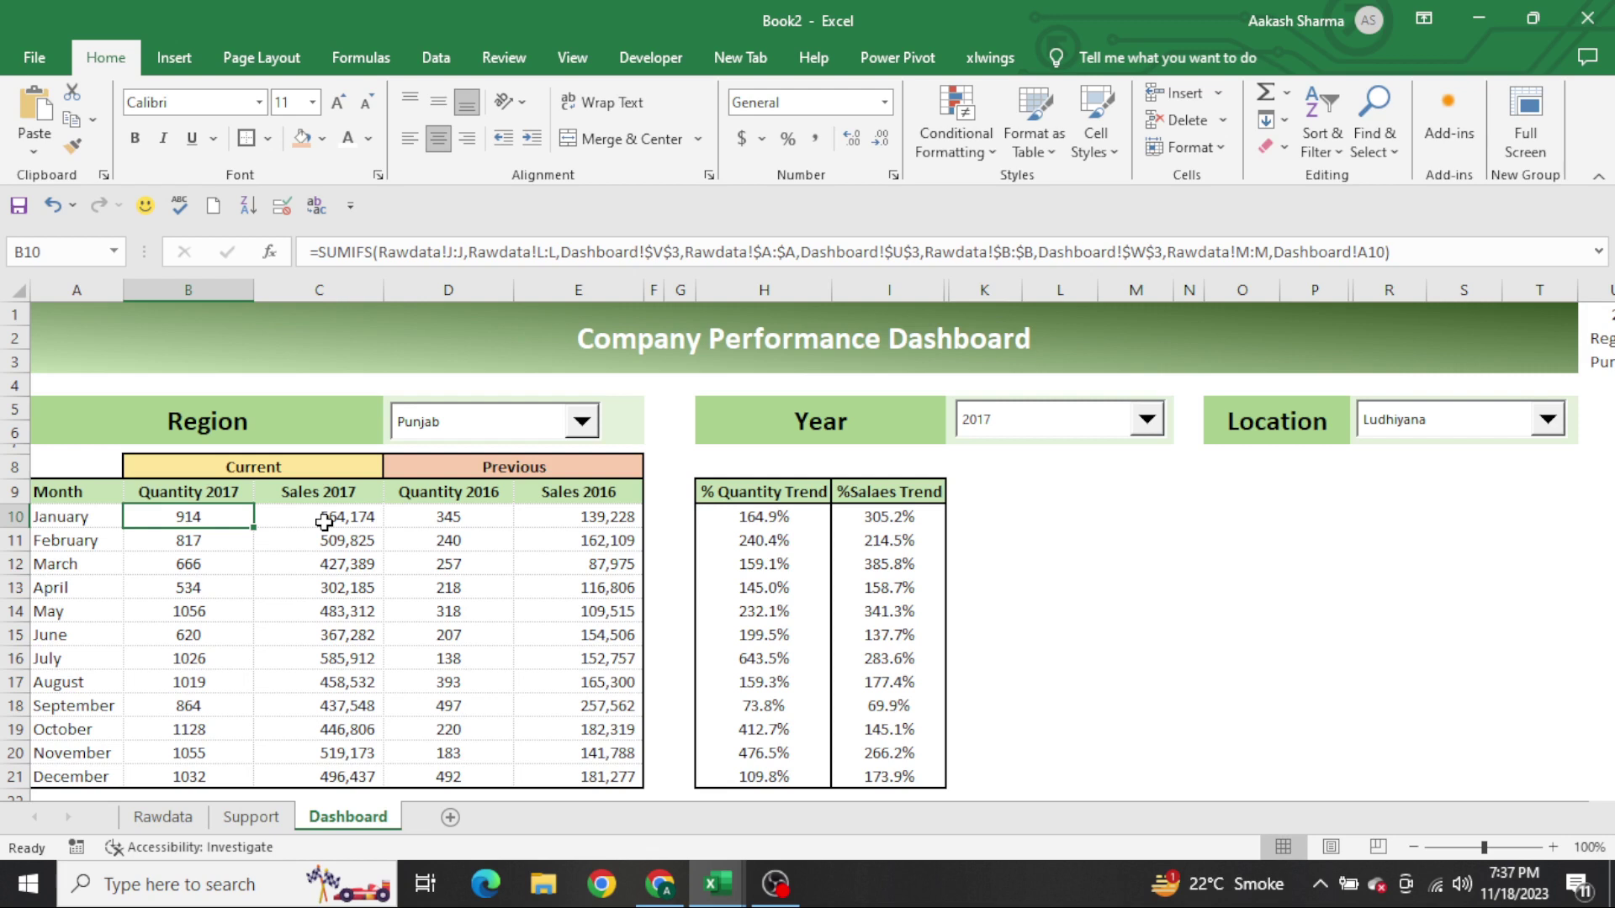
Insert an empty 2-D stacked bar chart and fit it beside the trend table, spanning about rows 8 to 21
{"action": "left_click", "coordinate": [1081, 538]}
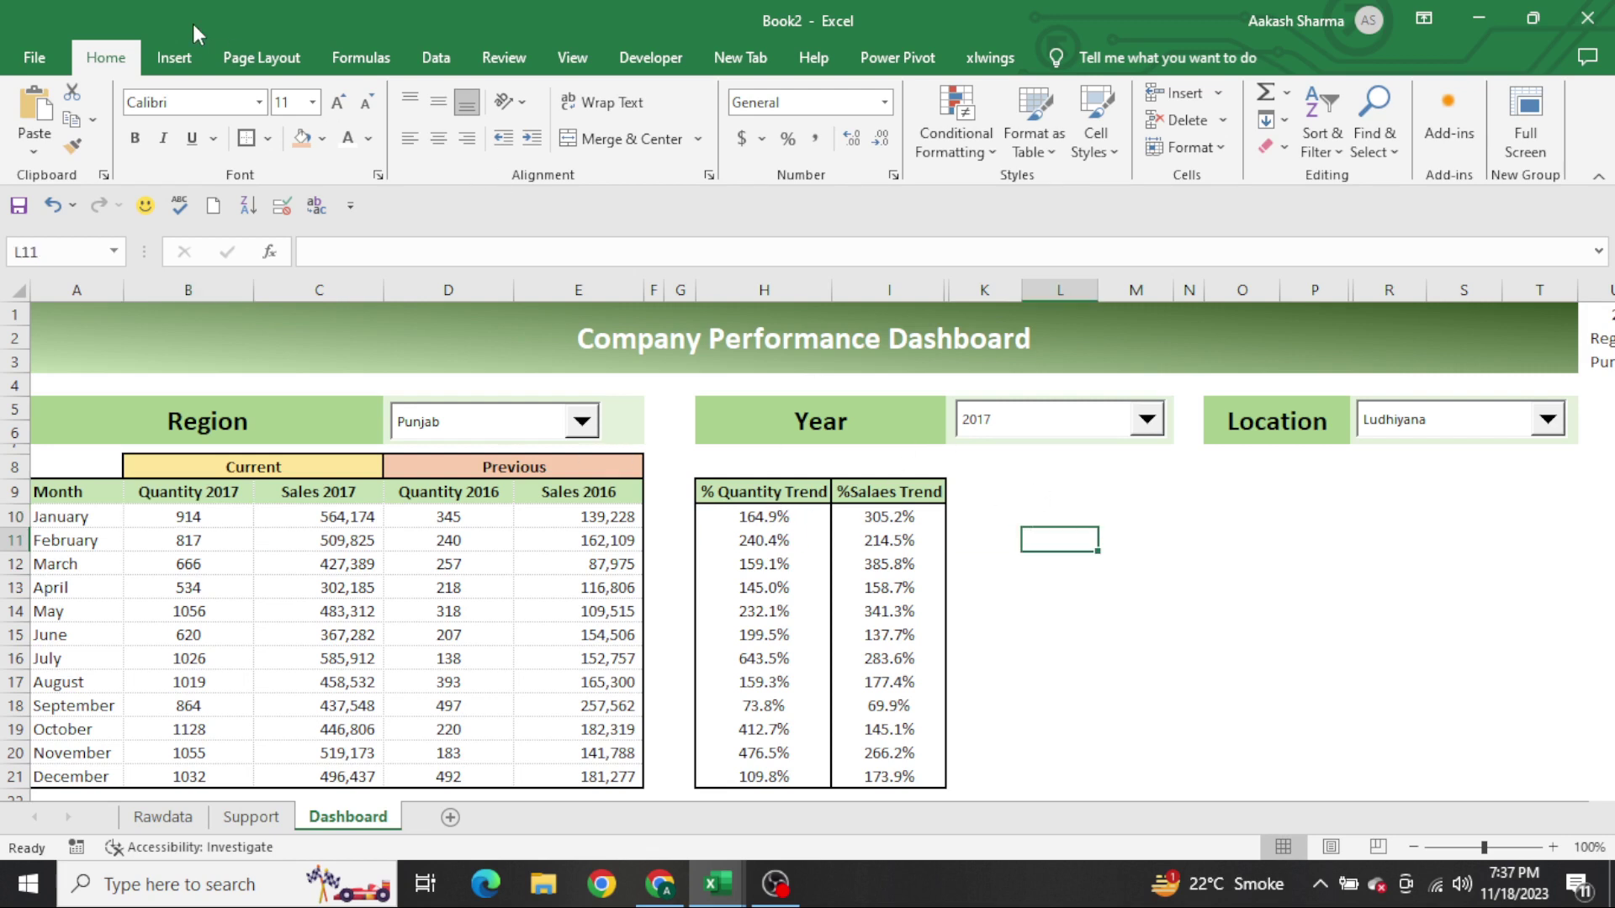
{"action": "left_click", "coordinate": [177, 58]}
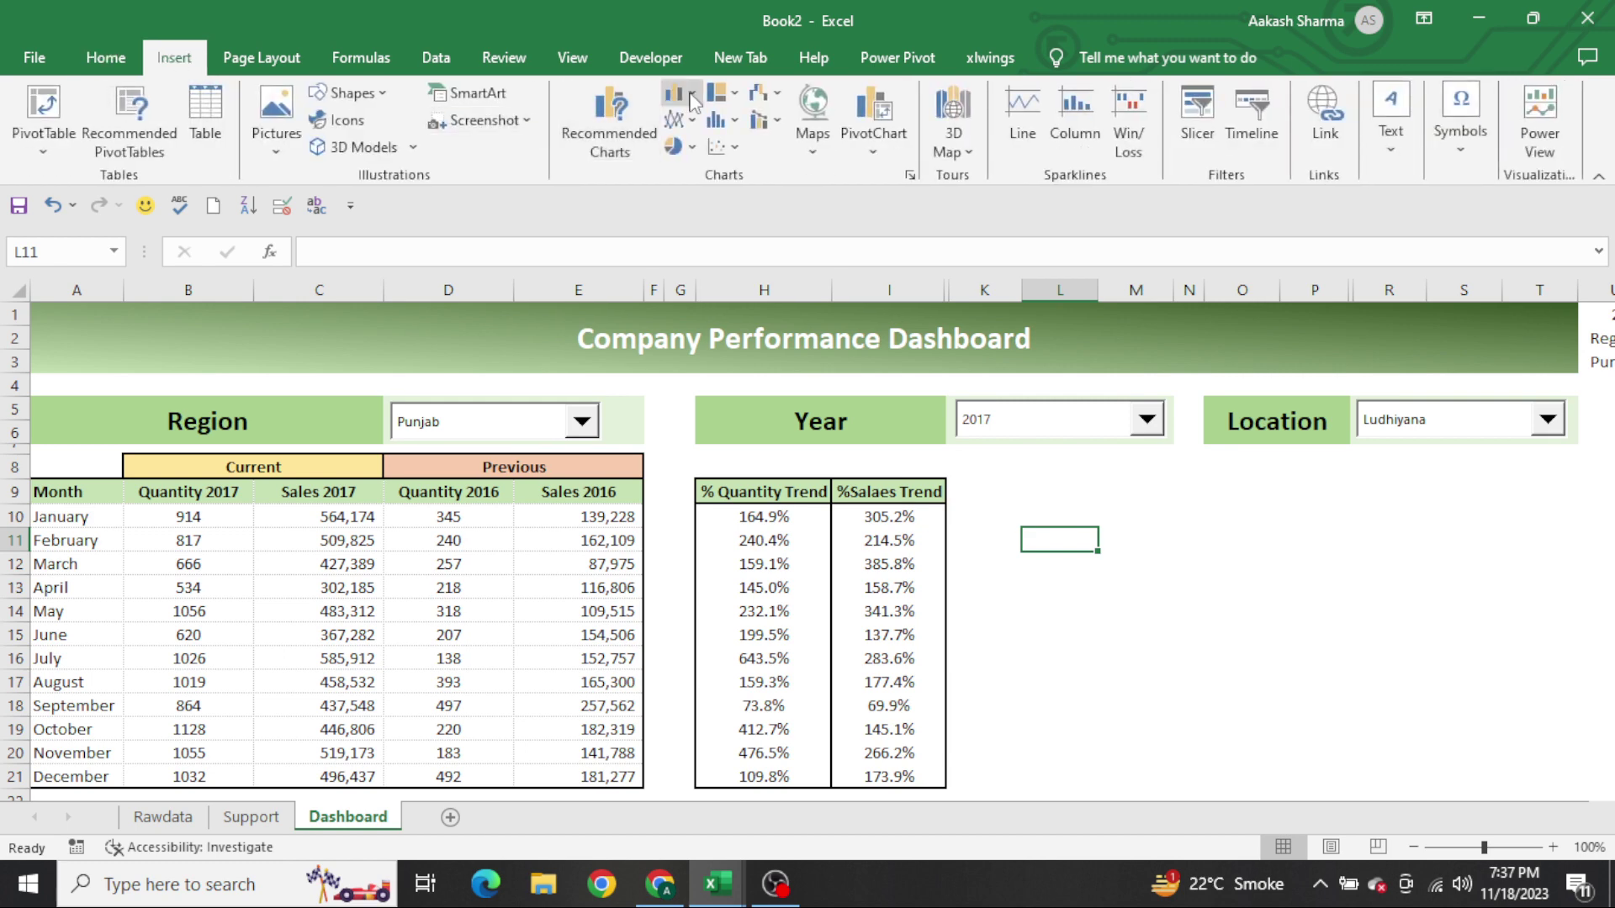
{"action": "left_click", "coordinate": [692, 96]}
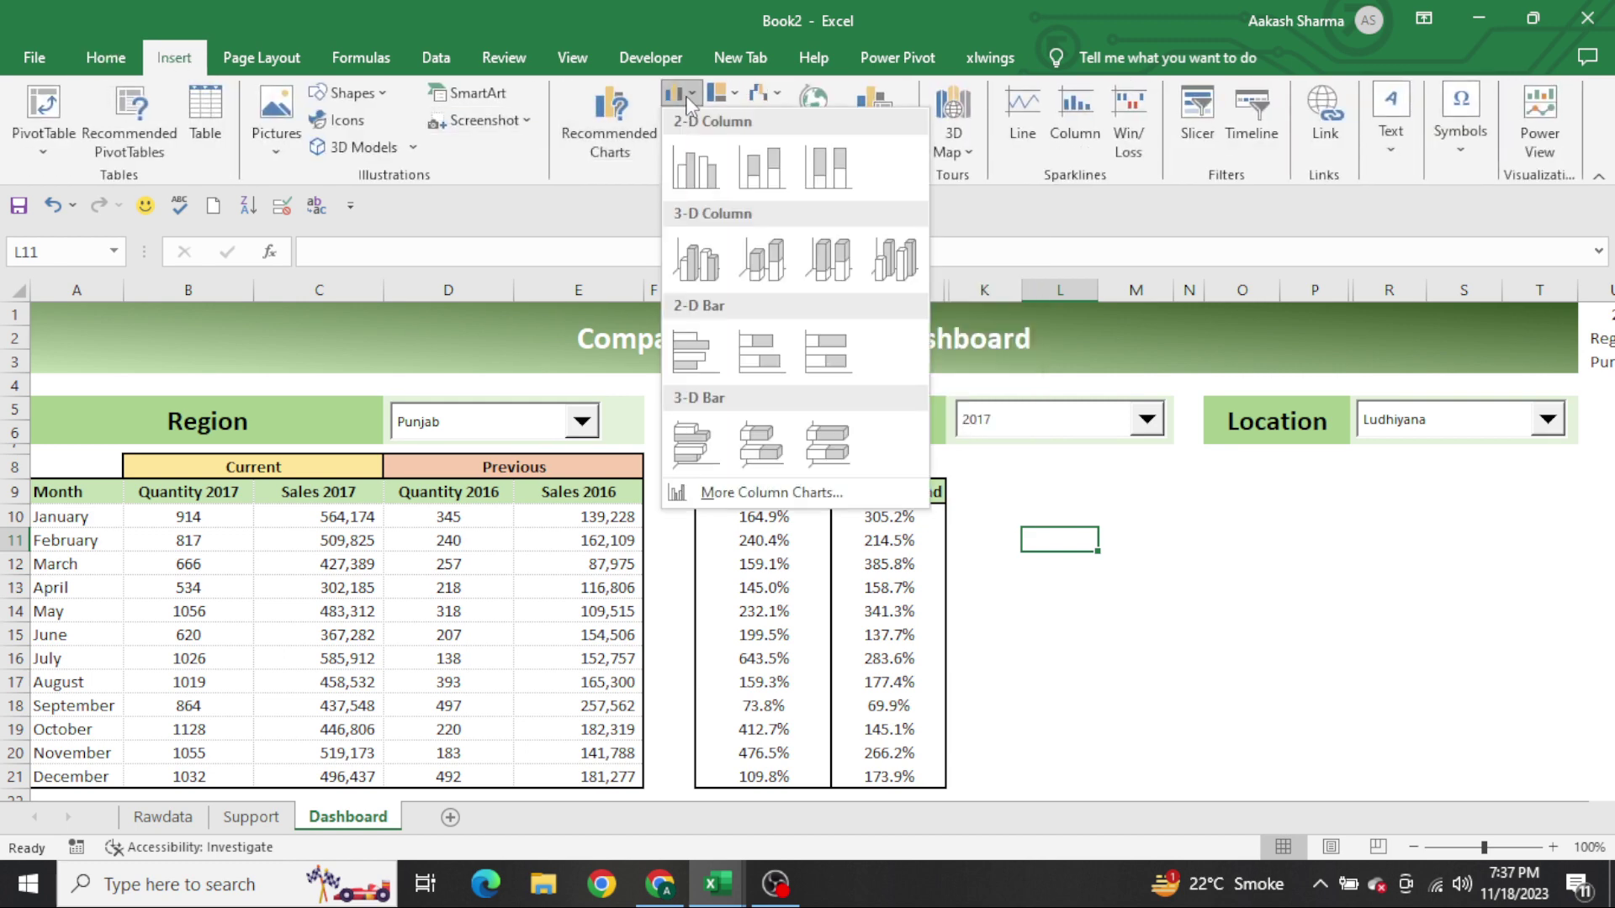
{"action": "left_click", "coordinate": [751, 345]}
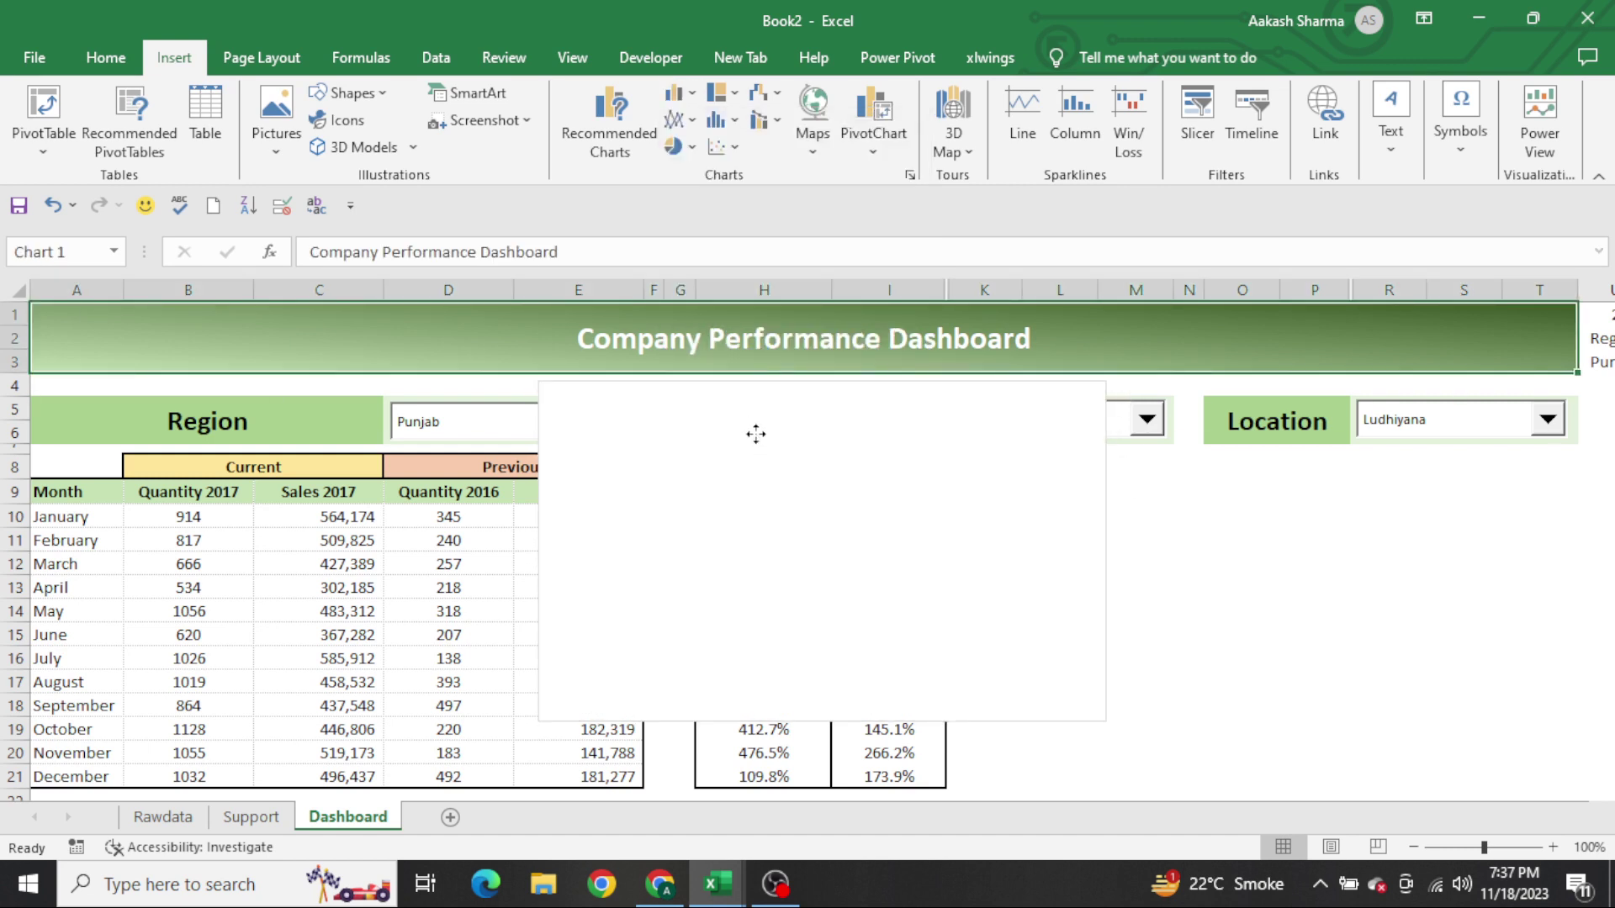
{"action": "left_click_drag", "start_coordinate": [683, 420], "coordinate": [1117, 494]}
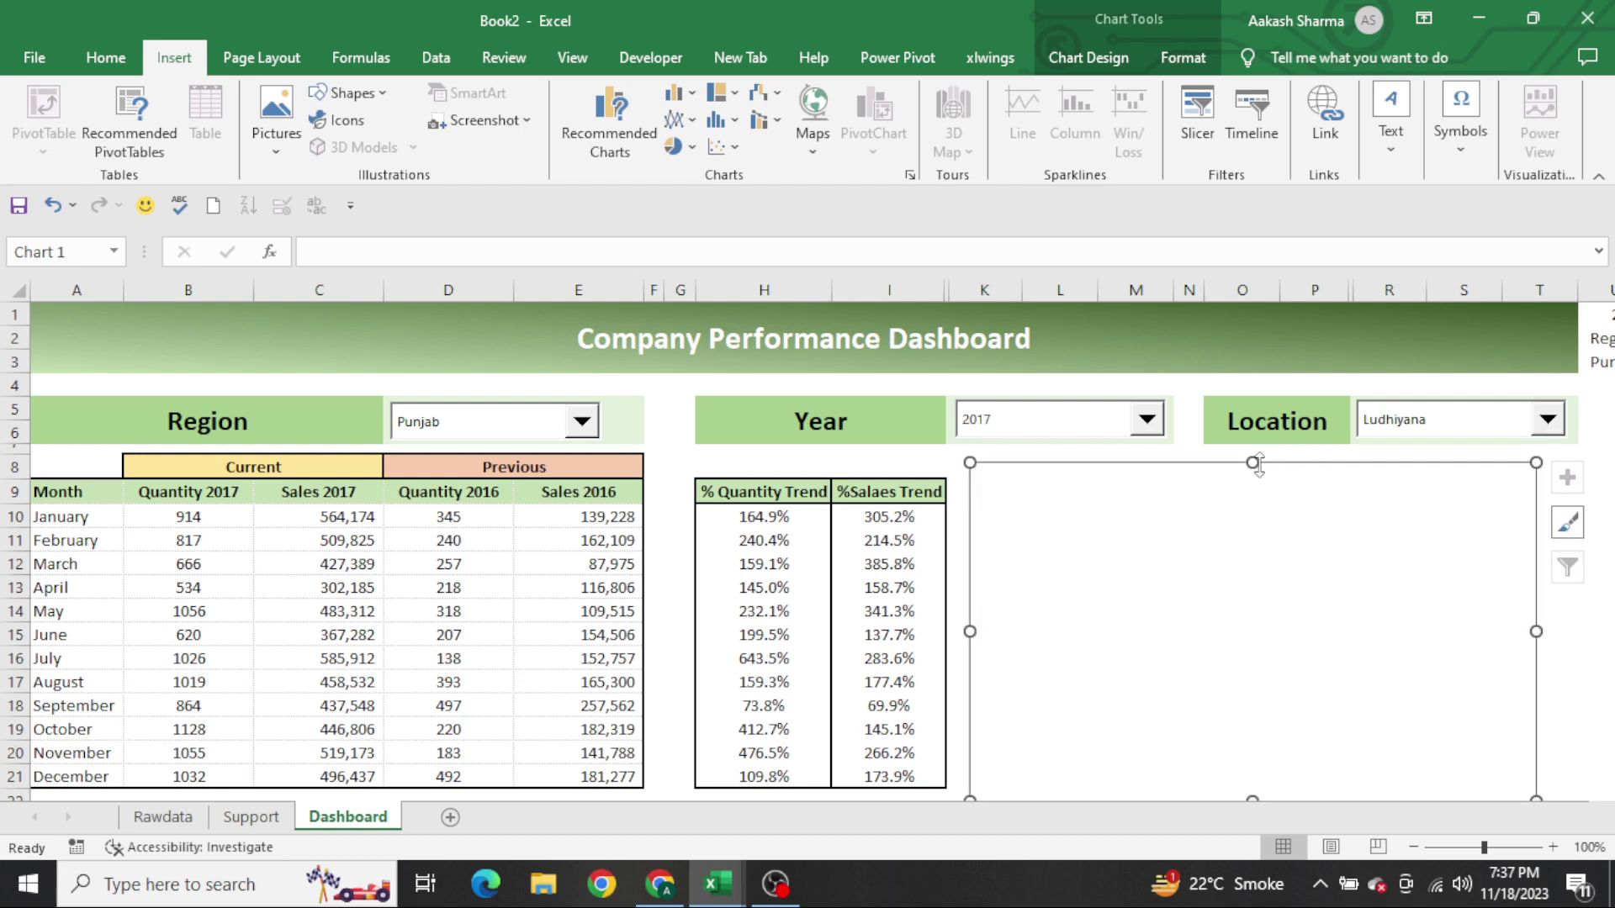
{"action": "left_click_drag", "start_coordinate": [1259, 484], "coordinate": [1257, 492]}
{"action": "left_click", "coordinate": [1253, 551]}
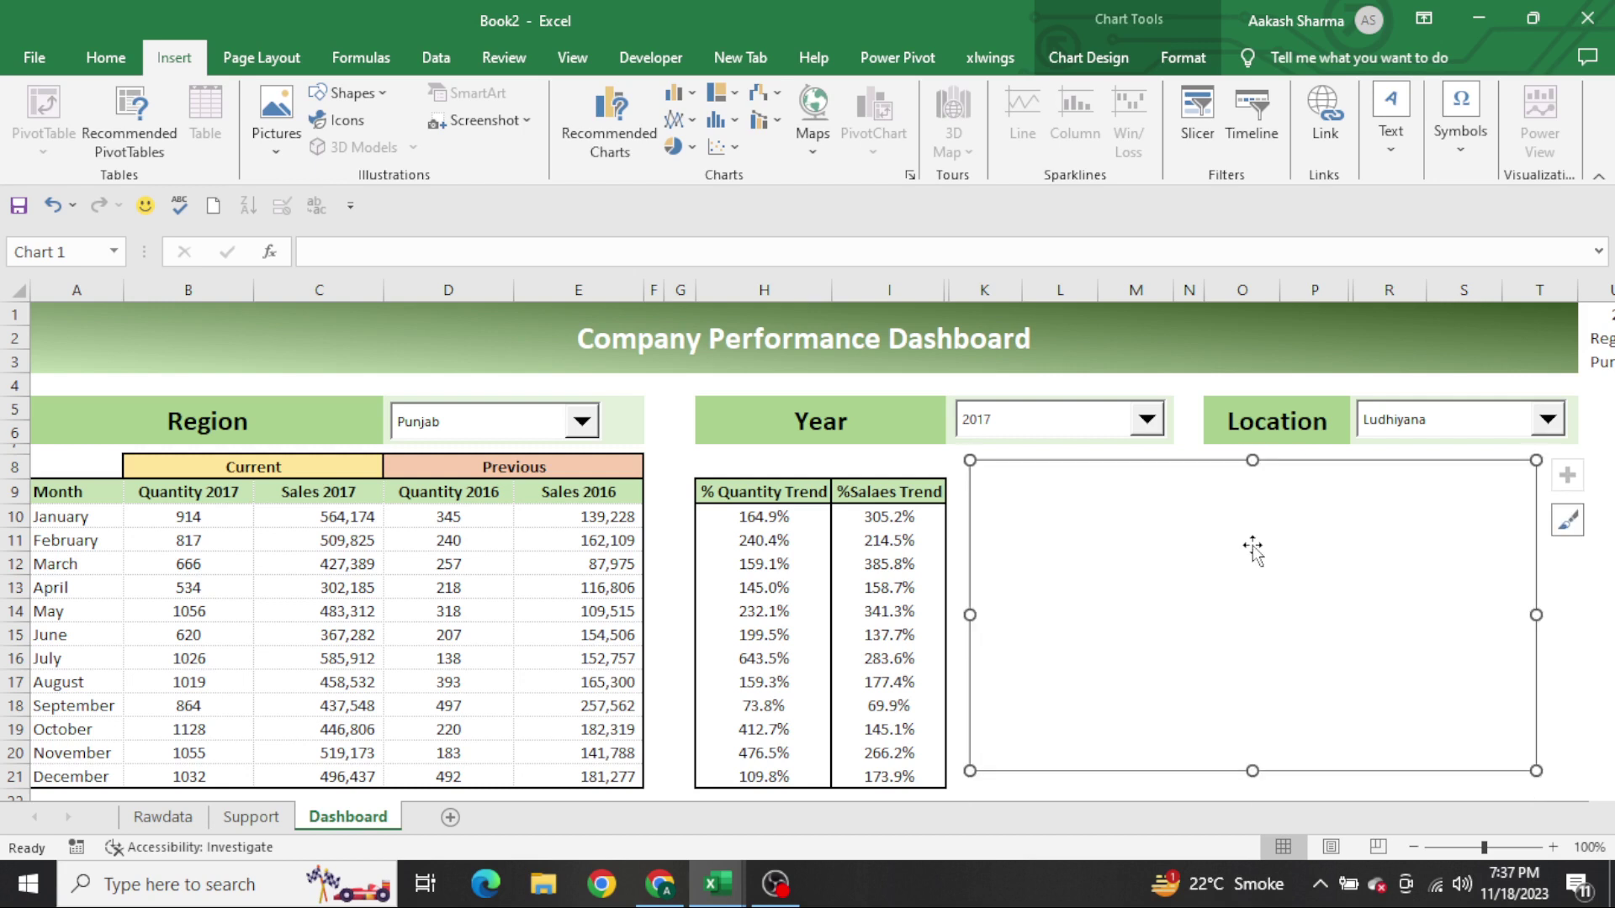
Add a chart data series named from H9 (% Quantity Trend) with values from H10:H21
{"action": "right_click", "coordinate": [1252, 548]}
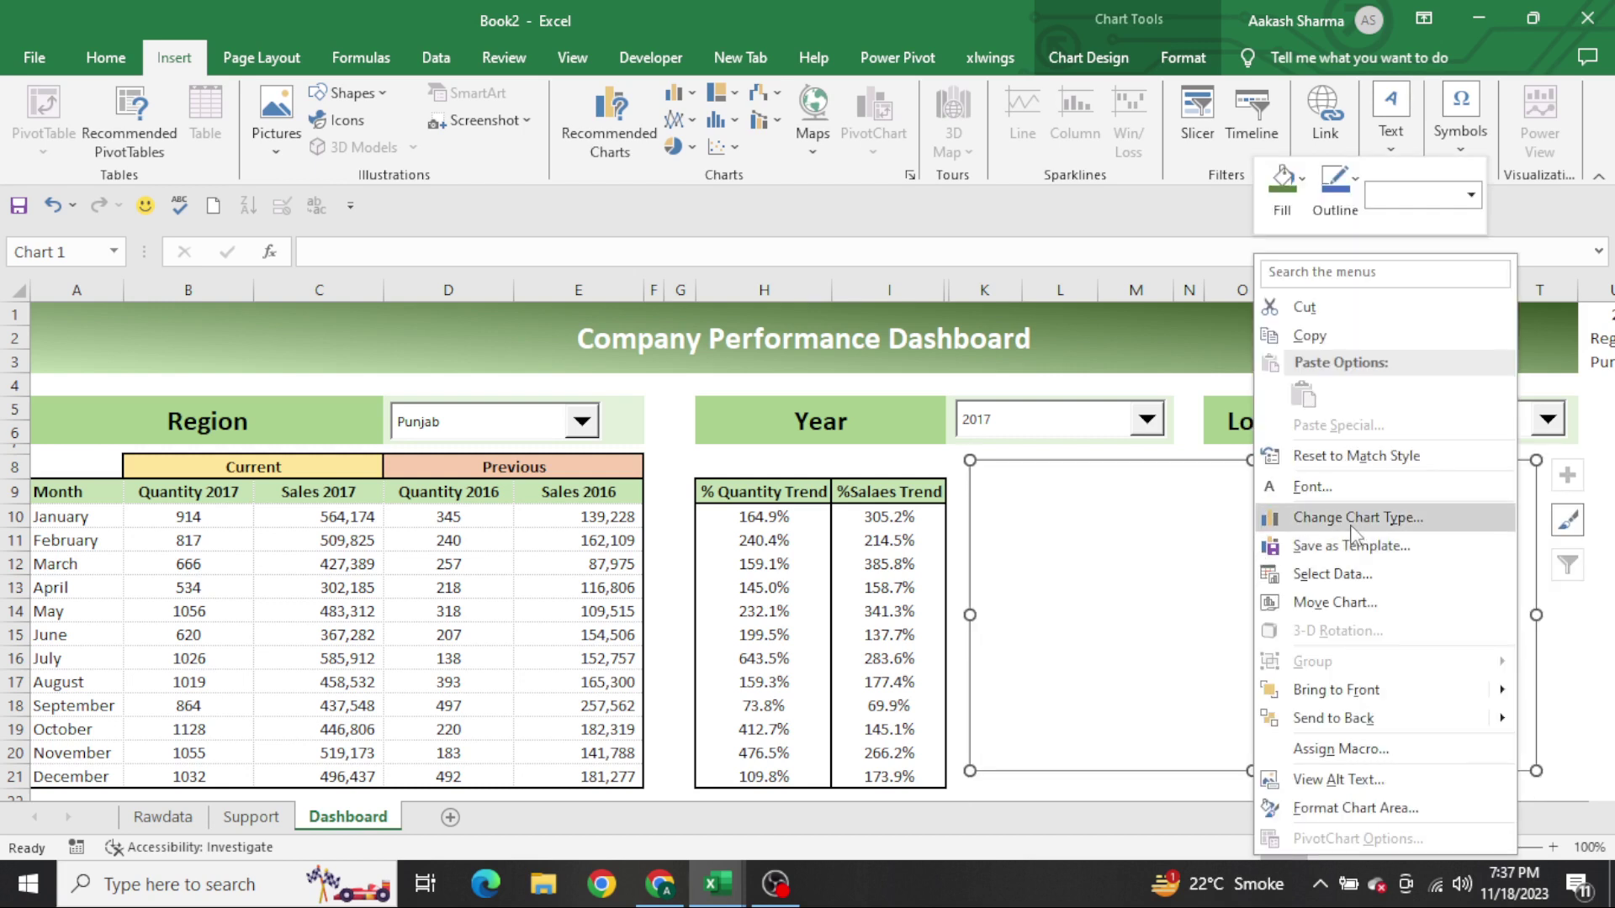
{"action": "left_click", "coordinate": [1349, 576]}
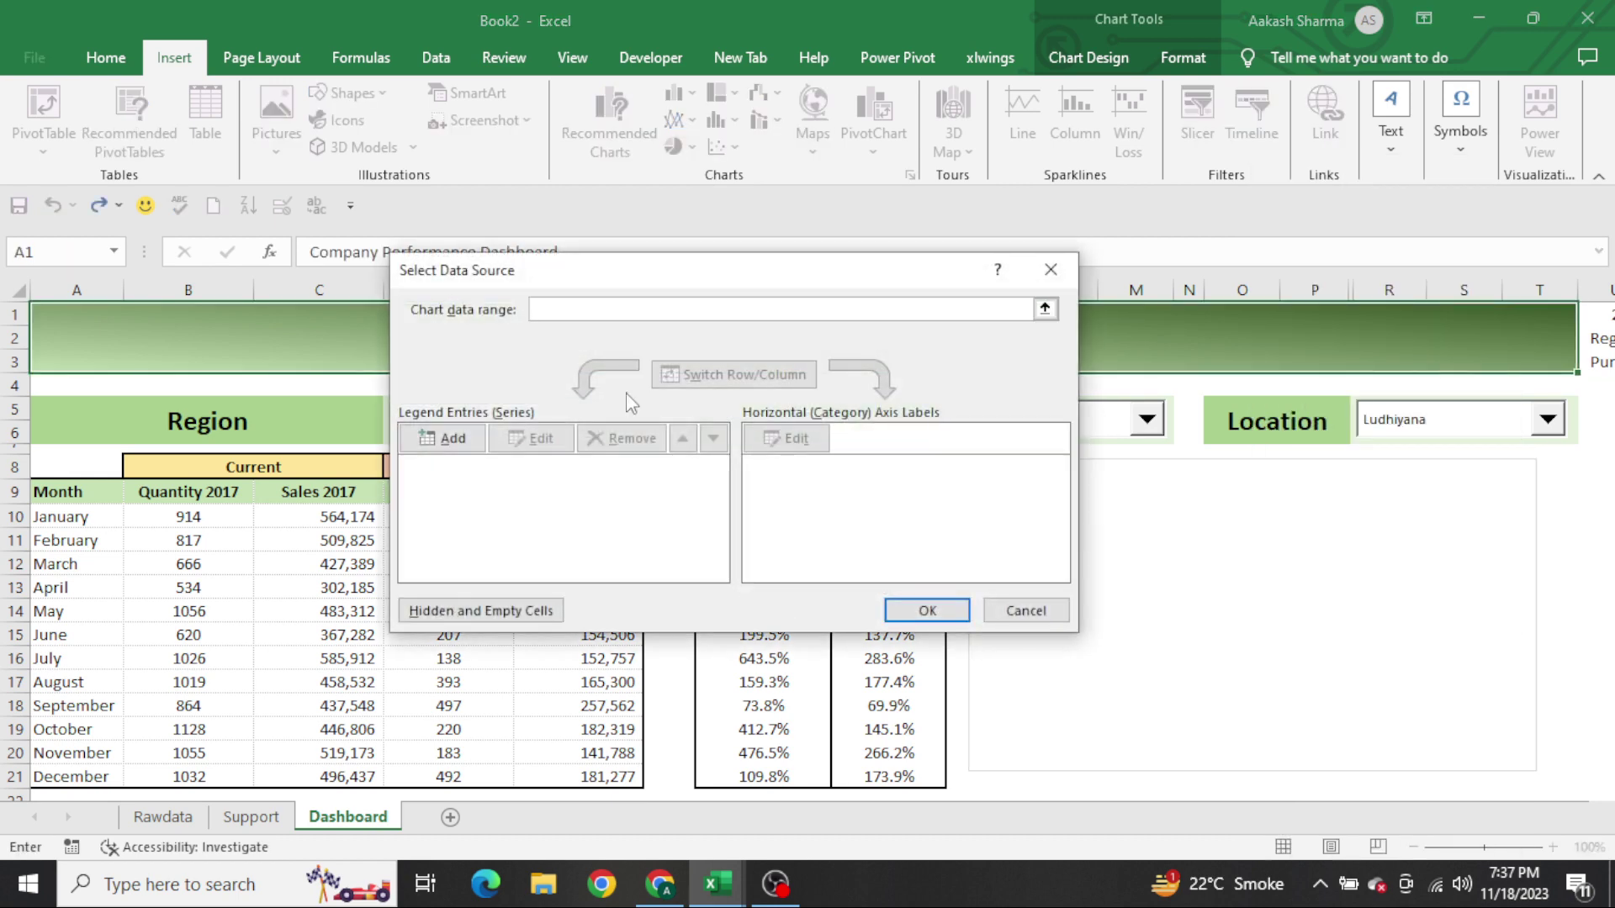
{"action": "left_click", "coordinate": [458, 440]}
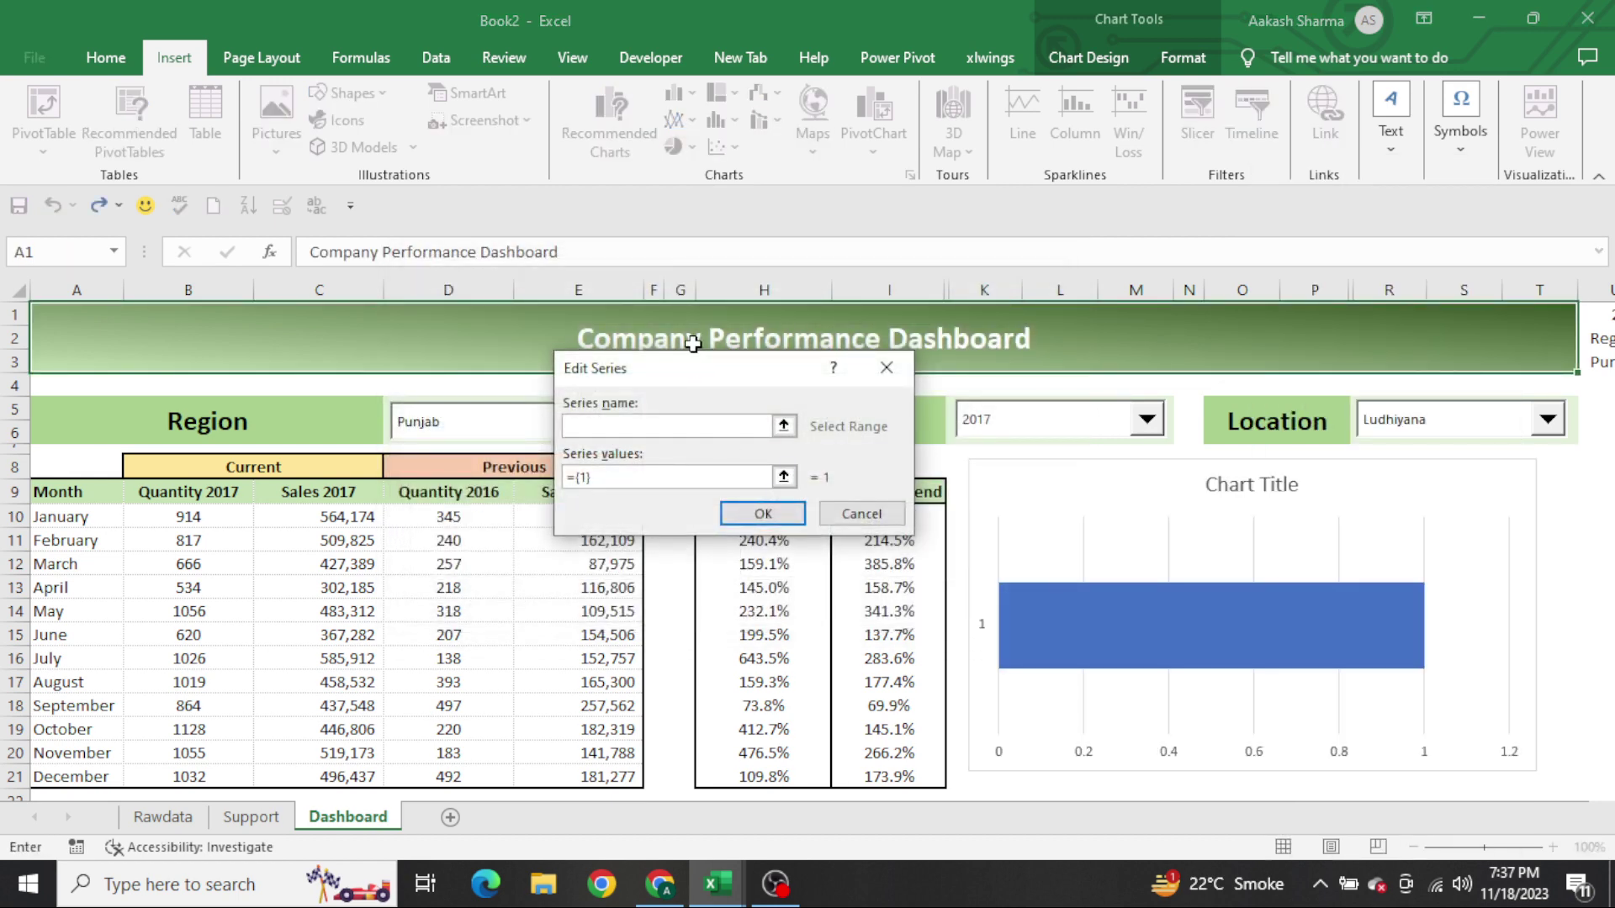
{"action": "left_click", "coordinate": [795, 493]}
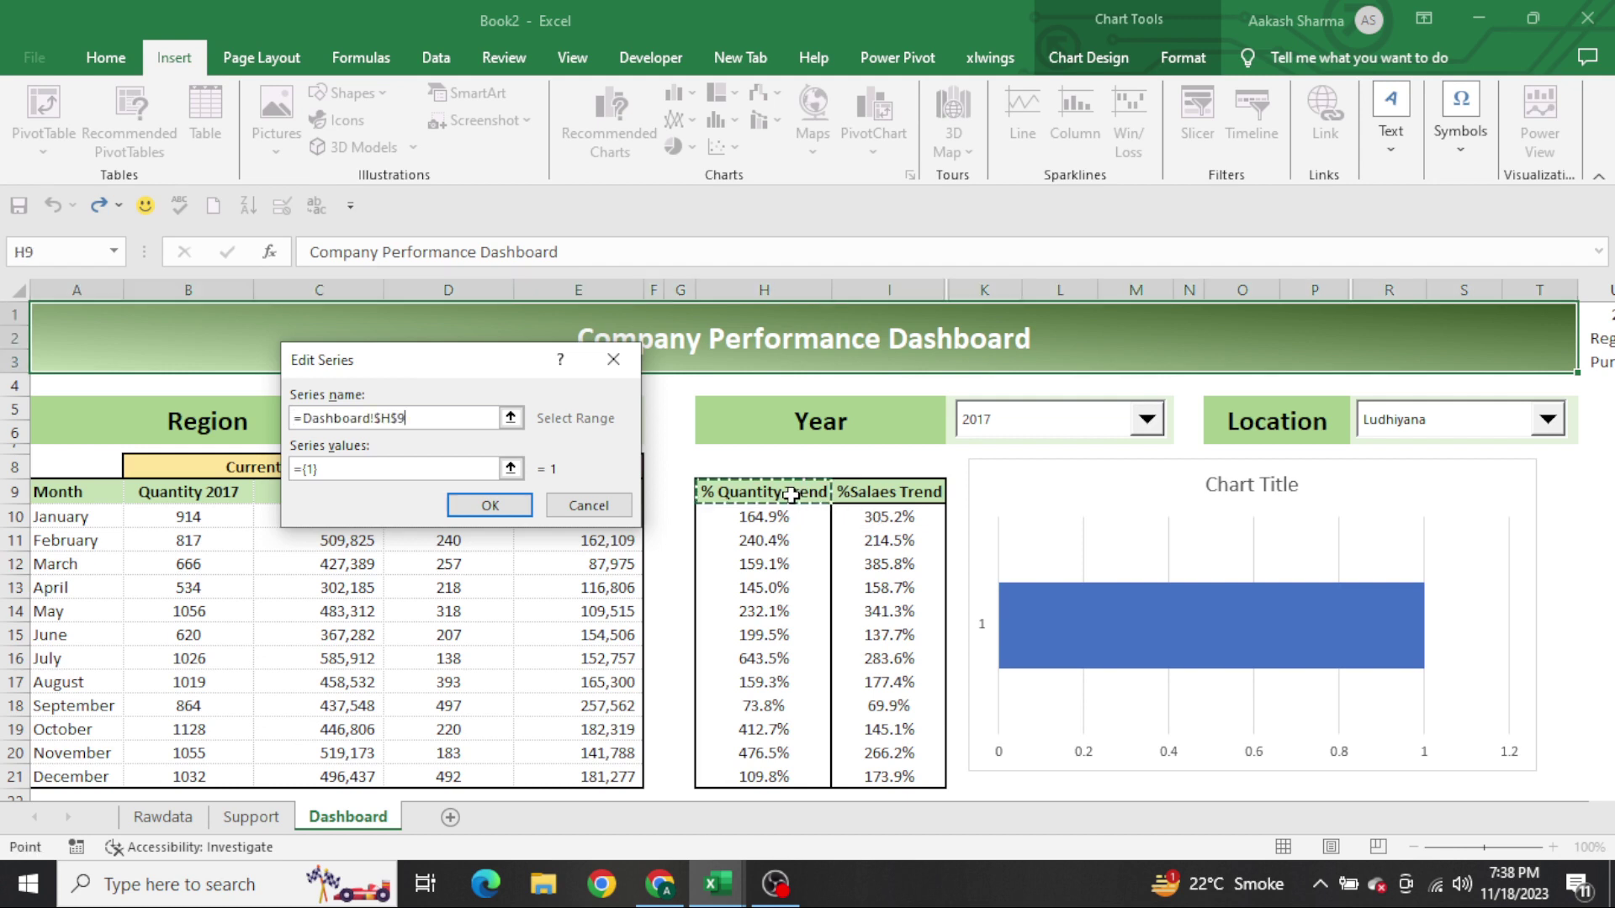
{"action": "key", "text": "Tab"}
{"action": "left_click_drag", "start_coordinate": [787, 515], "coordinate": [778, 774]}
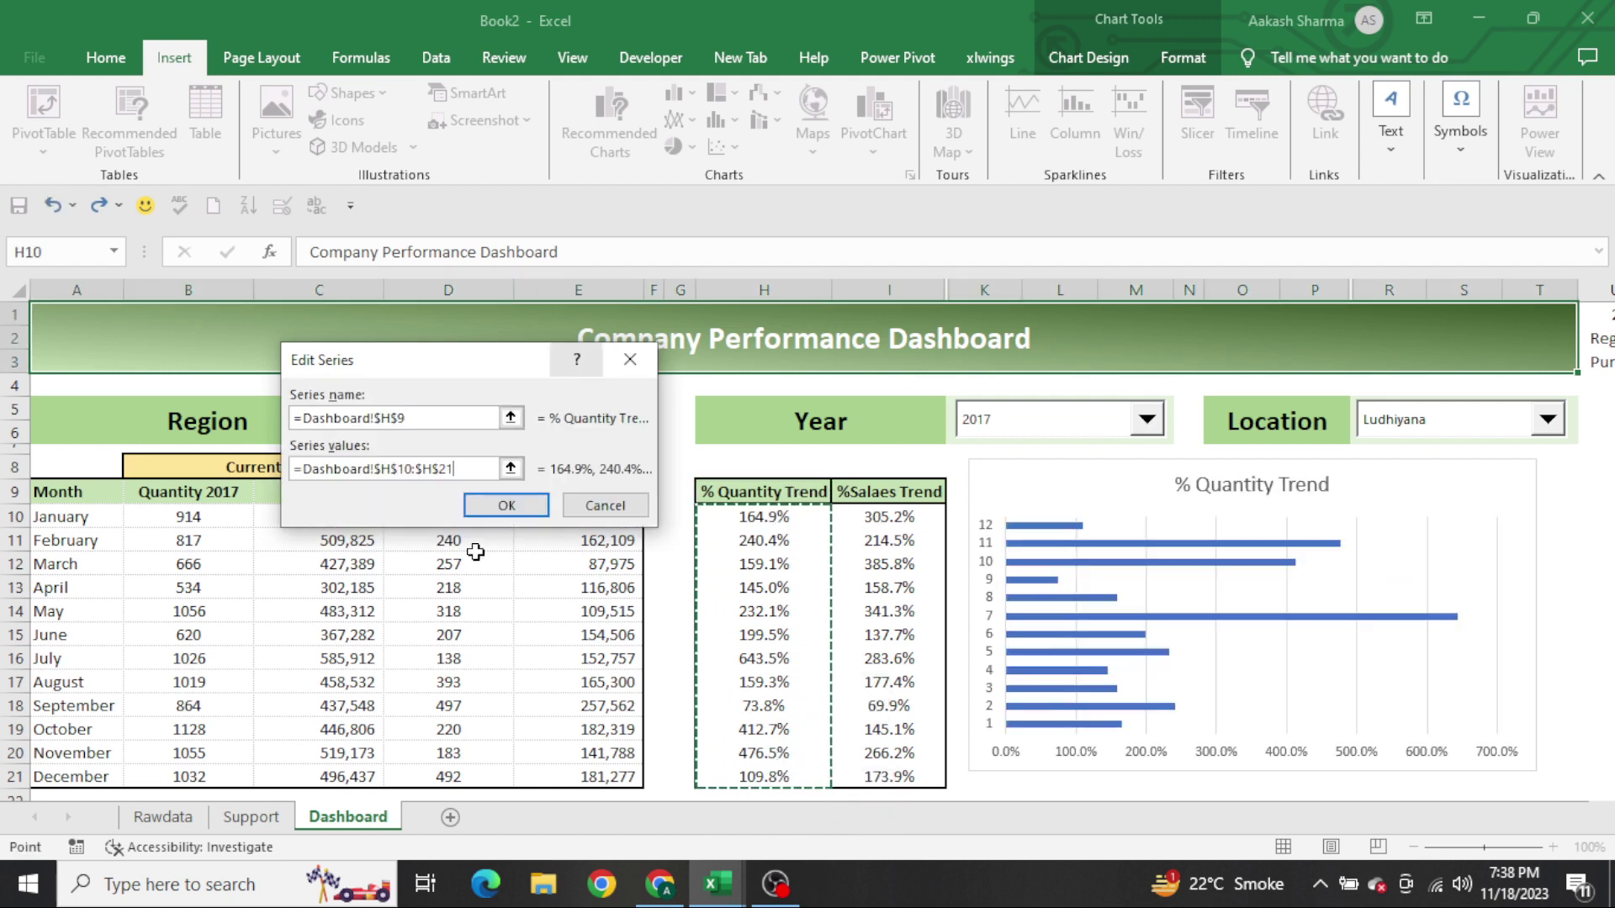
{"action": "left_click", "coordinate": [505, 506]}
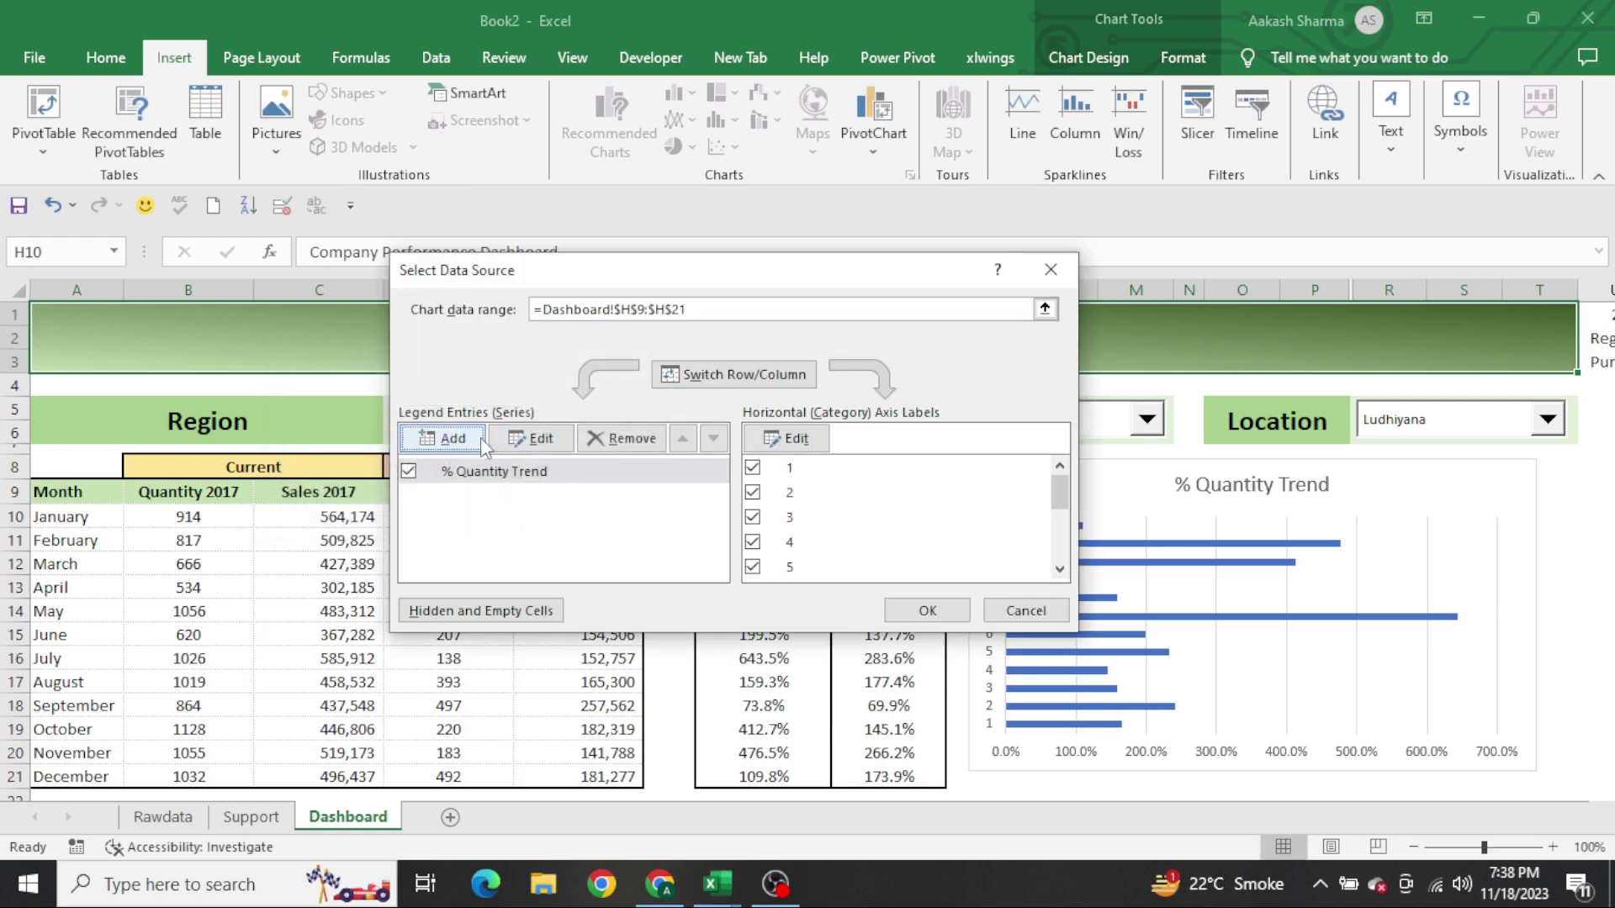
Add a second chart series named from I9 (%Salaes Trend) with values from I10:I21
{"action": "left_click", "coordinate": [435, 438]}
{"action": "left_click", "coordinate": [894, 492]}
{"action": "key", "text": "Tab"}
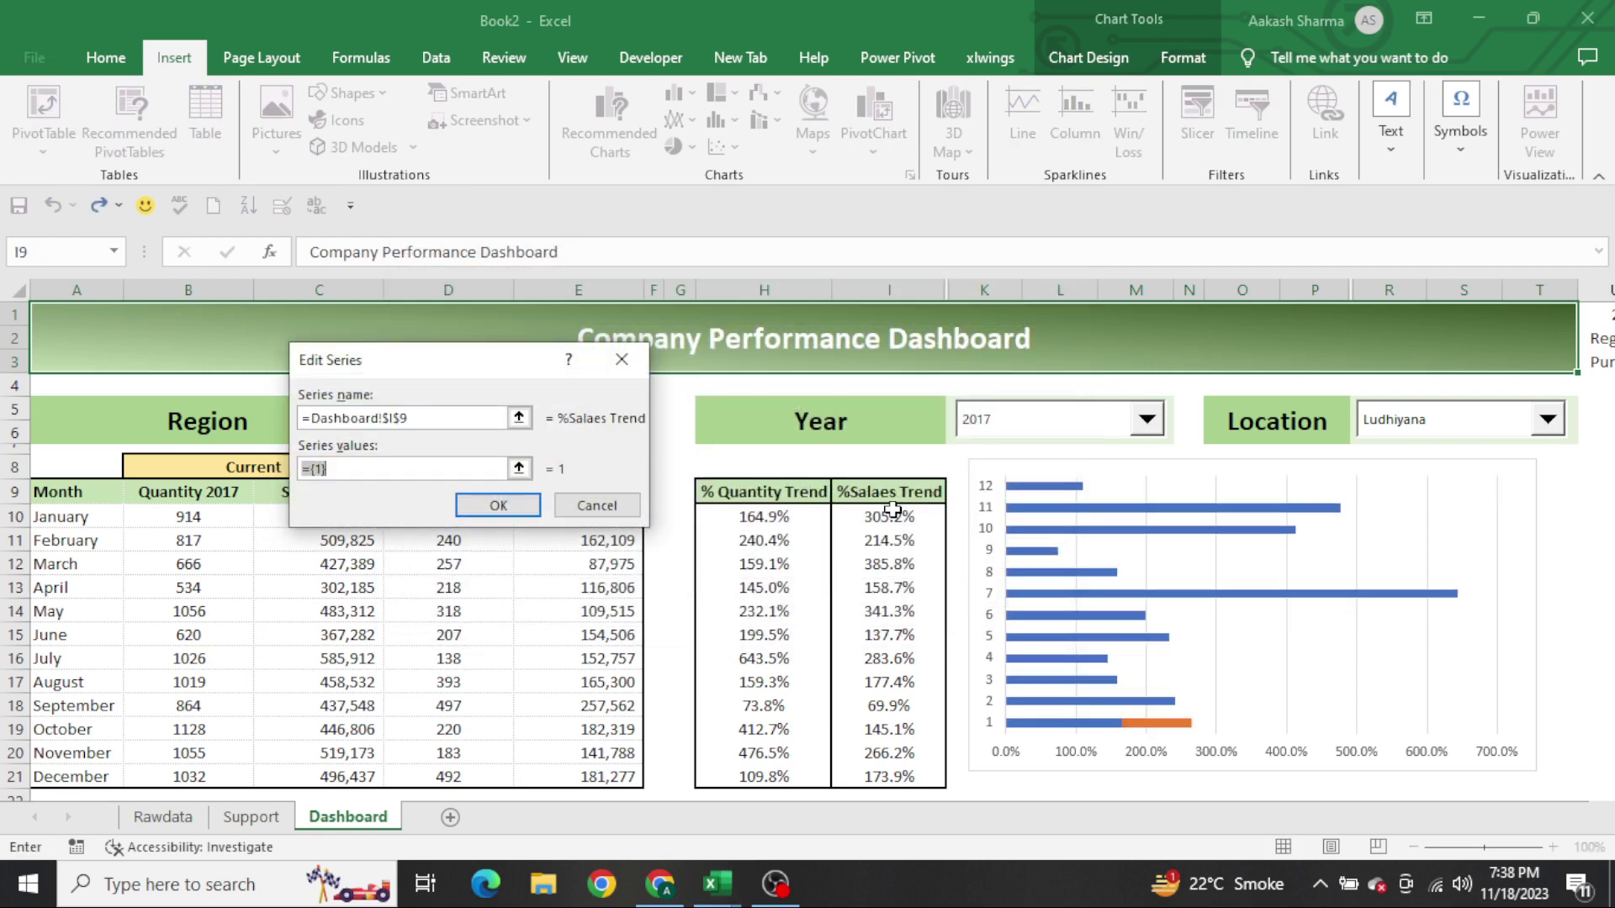
{"action": "left_click_drag", "start_coordinate": [894, 515], "coordinate": [890, 776]}
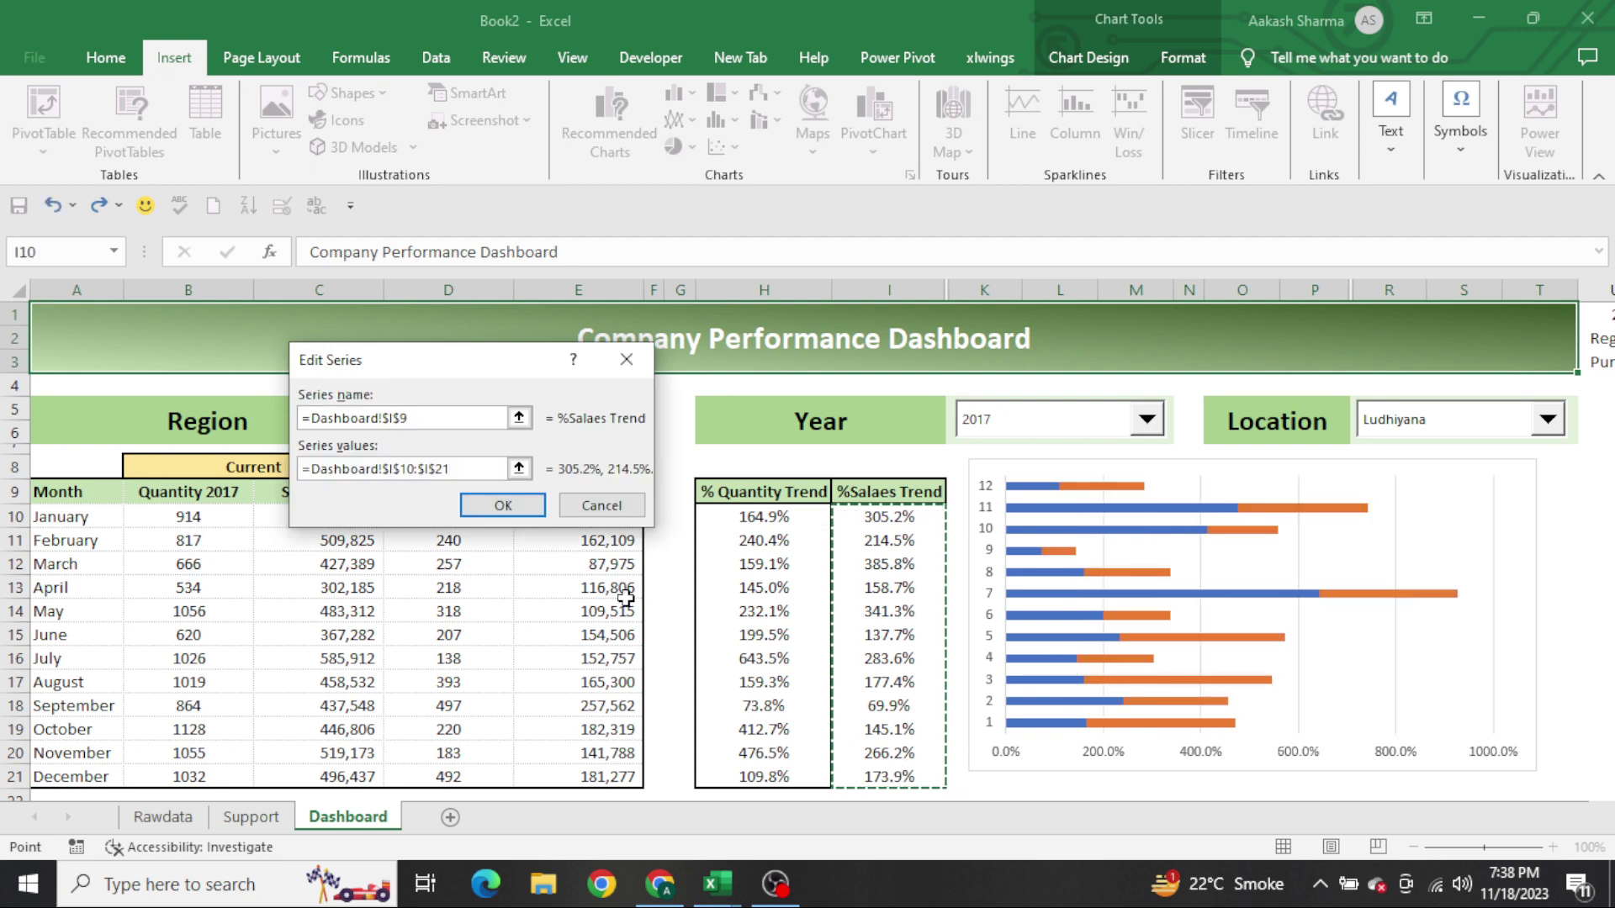
{"action": "left_click", "coordinate": [502, 506]}
Set the chart's category axis labels to the months in A10:A21 and accept the data source
{"action": "left_click", "coordinate": [787, 438]}
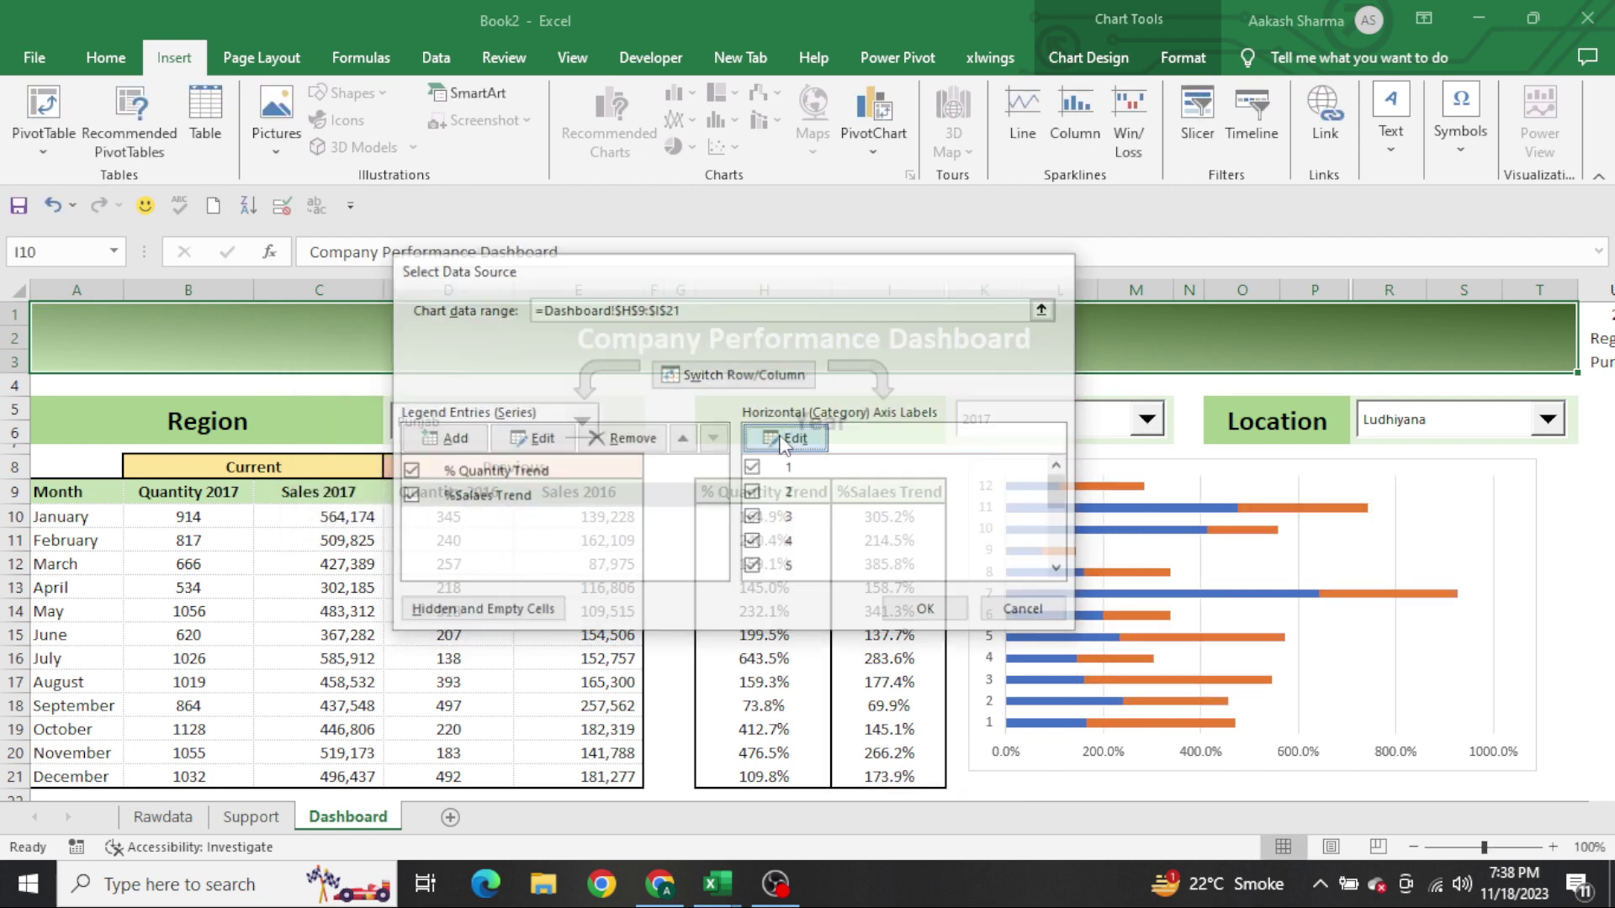
{"action": "left_click_drag", "start_coordinate": [92, 516], "coordinate": [73, 769]}
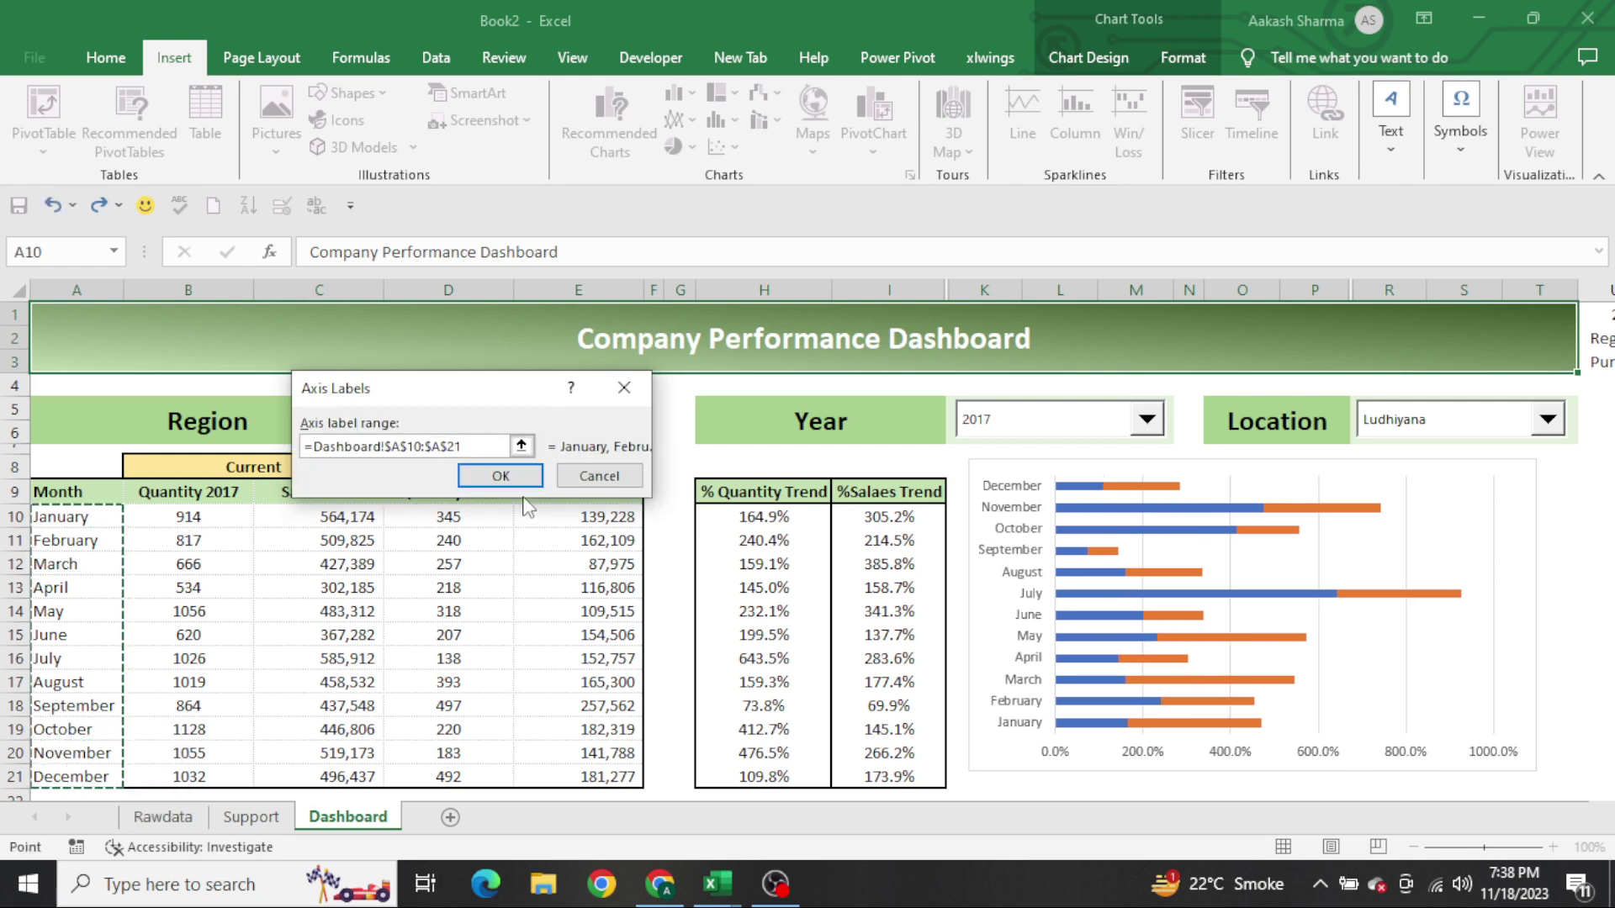
{"action": "left_click", "coordinate": [505, 476]}
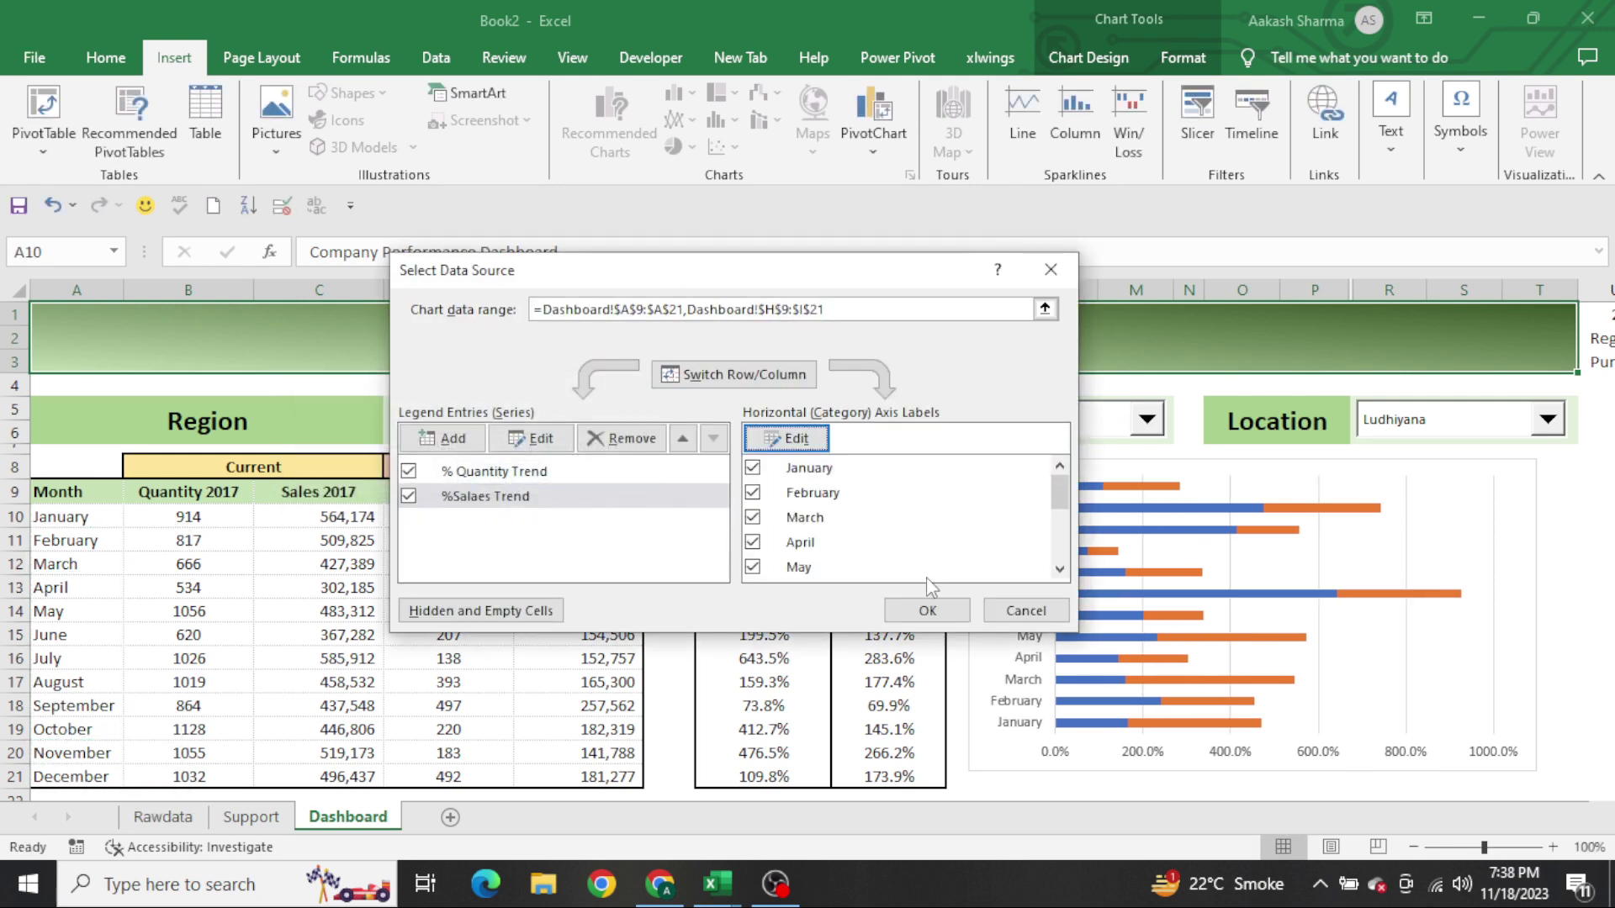
{"action": "left_click", "coordinate": [927, 611]}
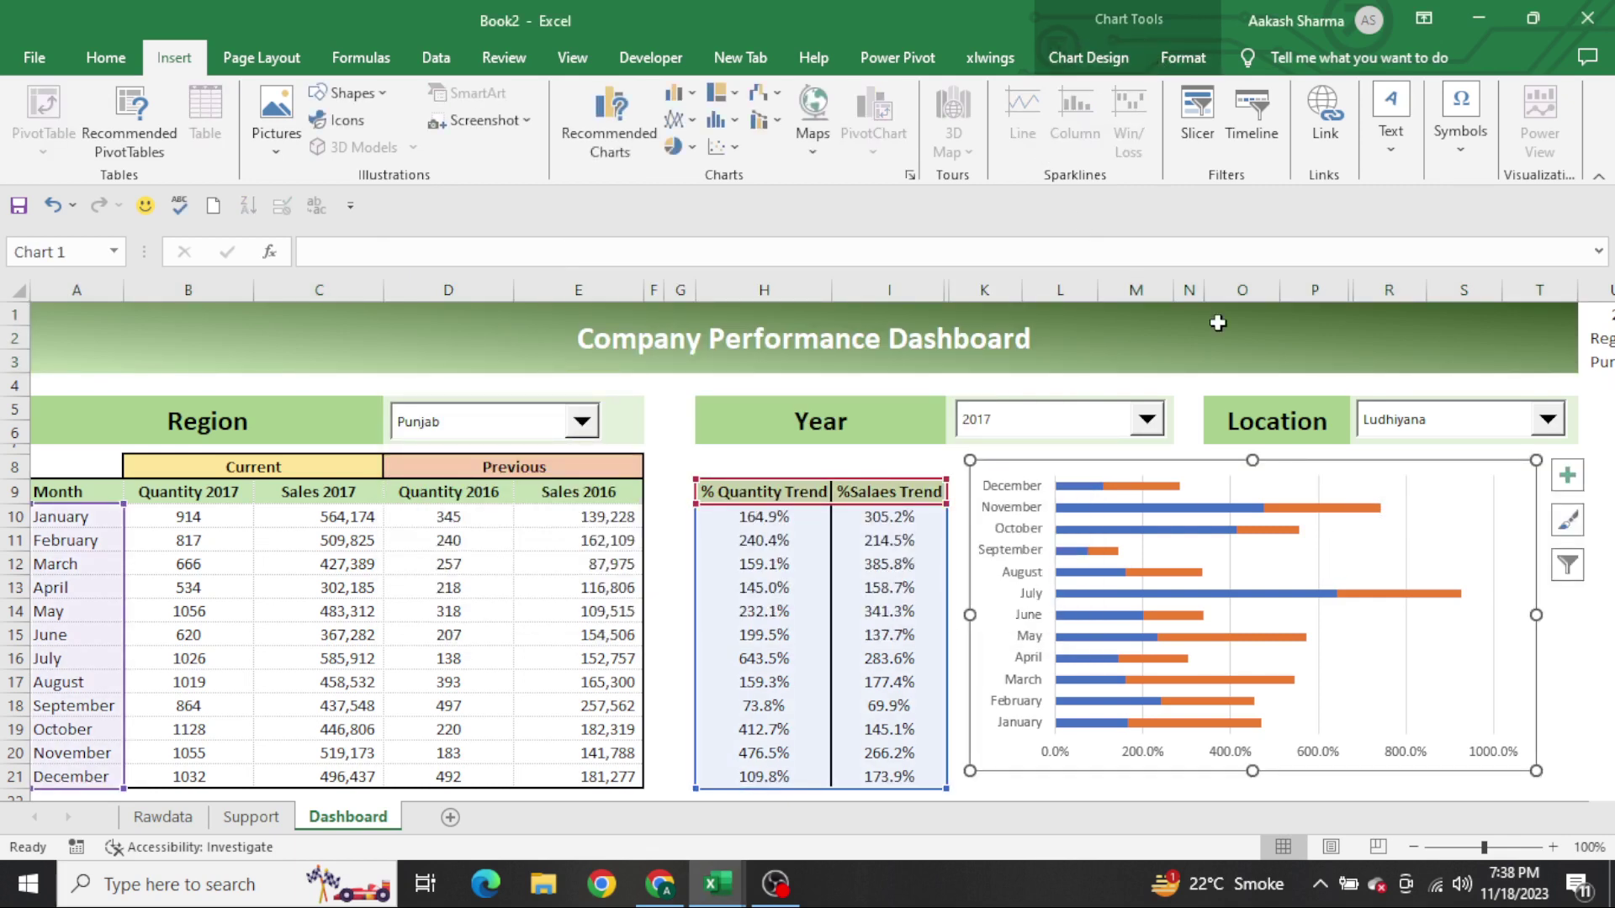
Apply a preset shadow to the chart area with 60% transparency, 4 pt blur, 90° angle and 3 pt distance
{"action": "right_click", "coordinate": [1293, 472]}
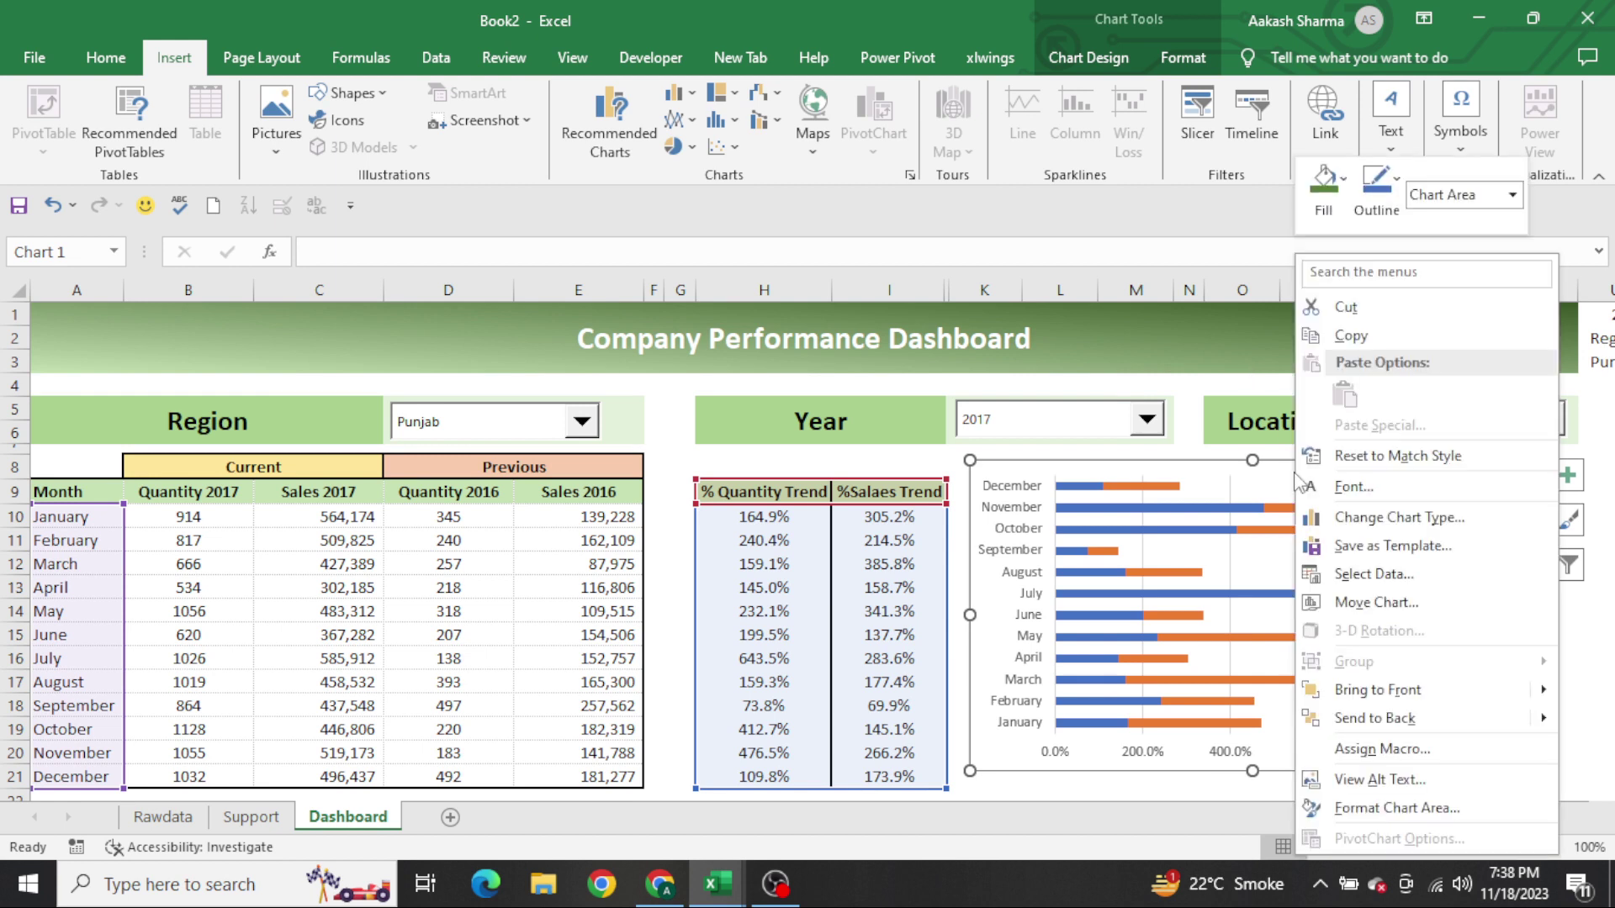
{"action": "left_click", "coordinate": [1397, 808]}
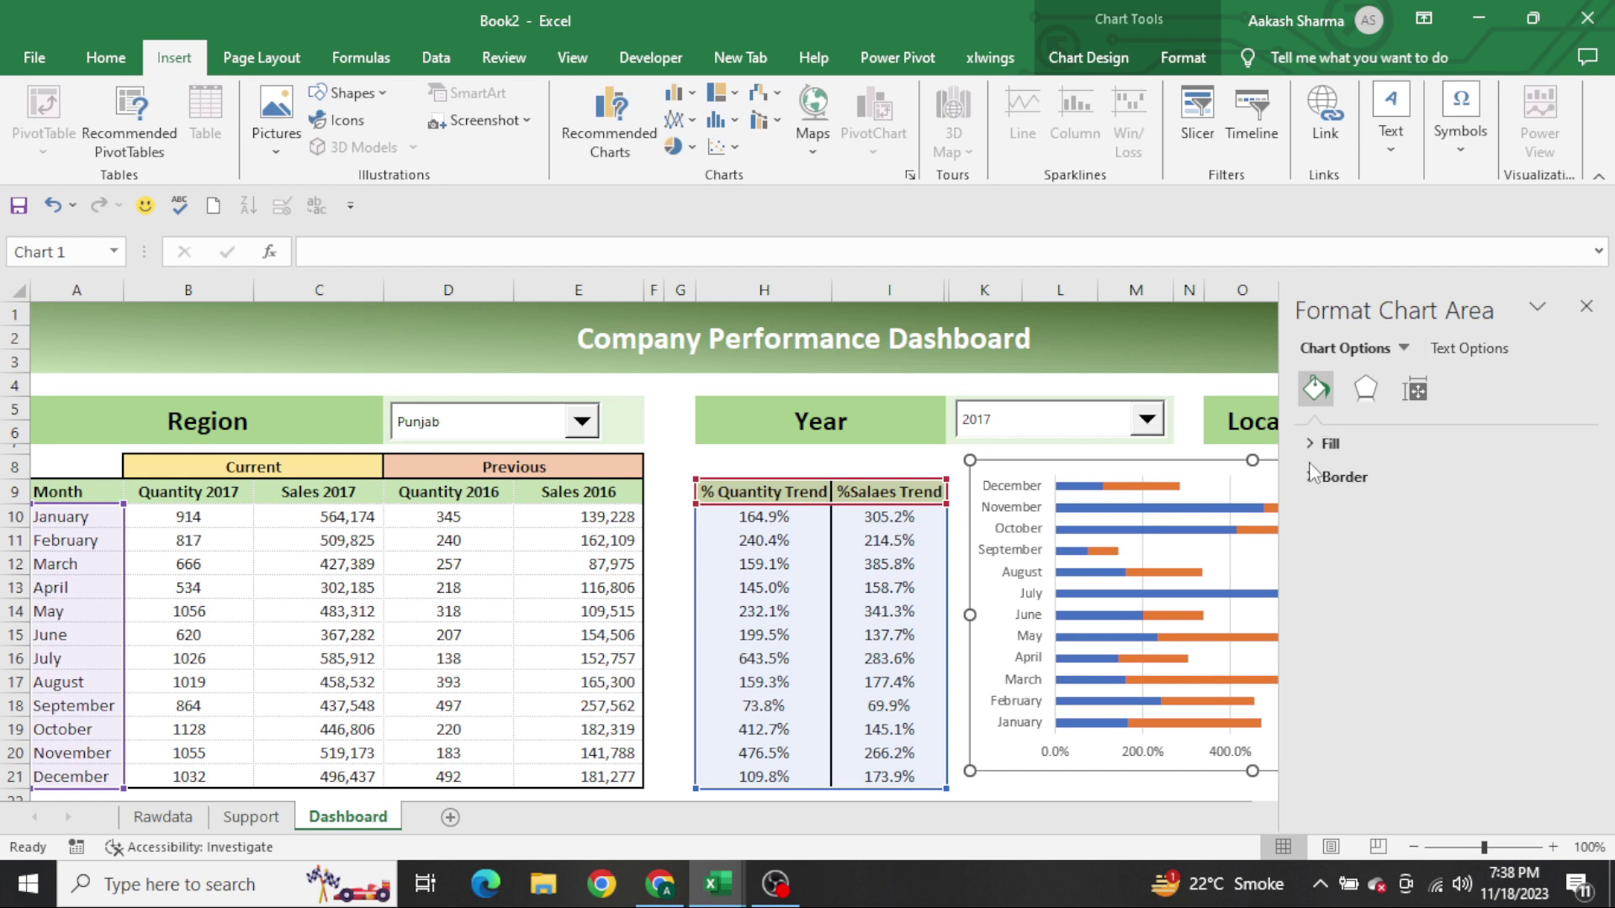
{"action": "left_click", "coordinate": [1365, 391]}
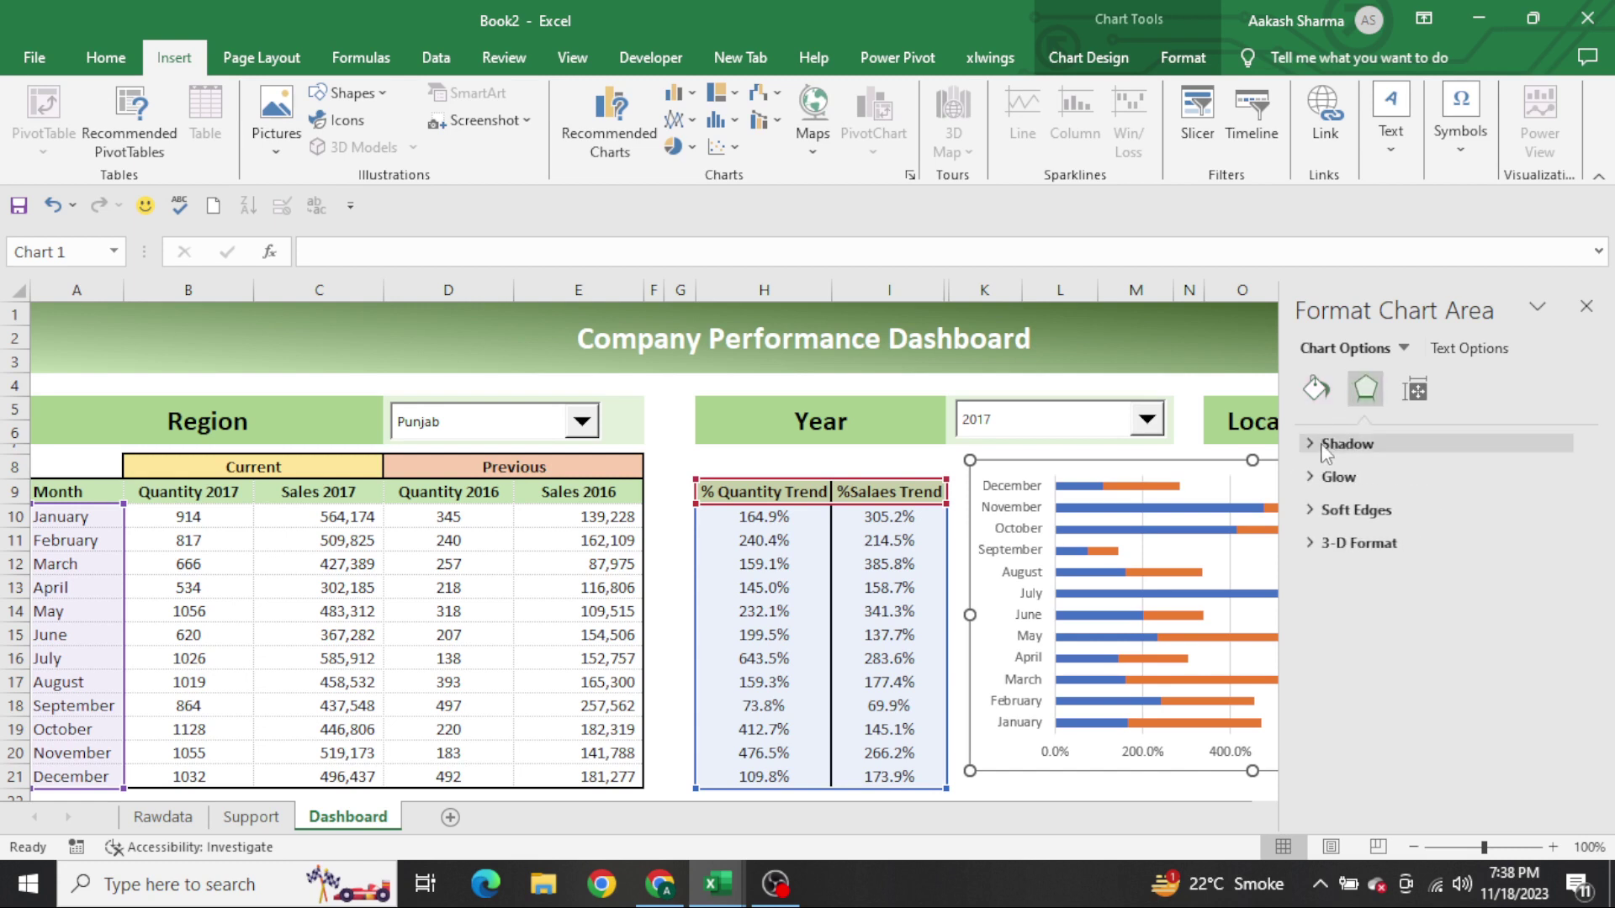
{"action": "left_click", "coordinate": [1345, 443]}
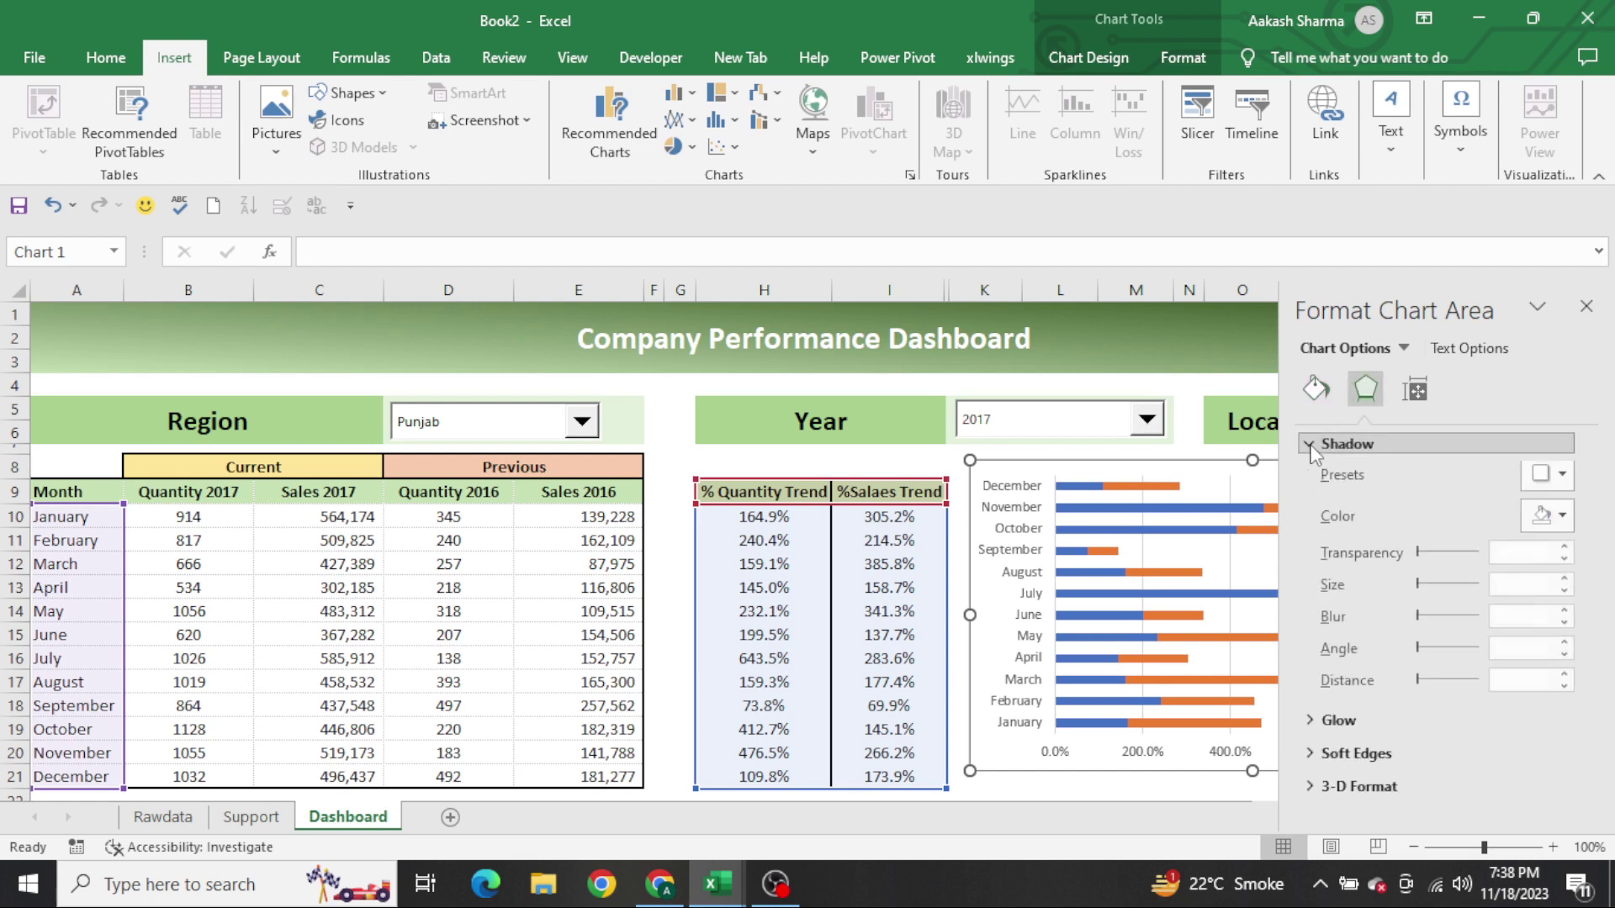
{"action": "left_click", "coordinate": [1559, 476]}
{"action": "left_click", "coordinate": [1489, 150]}
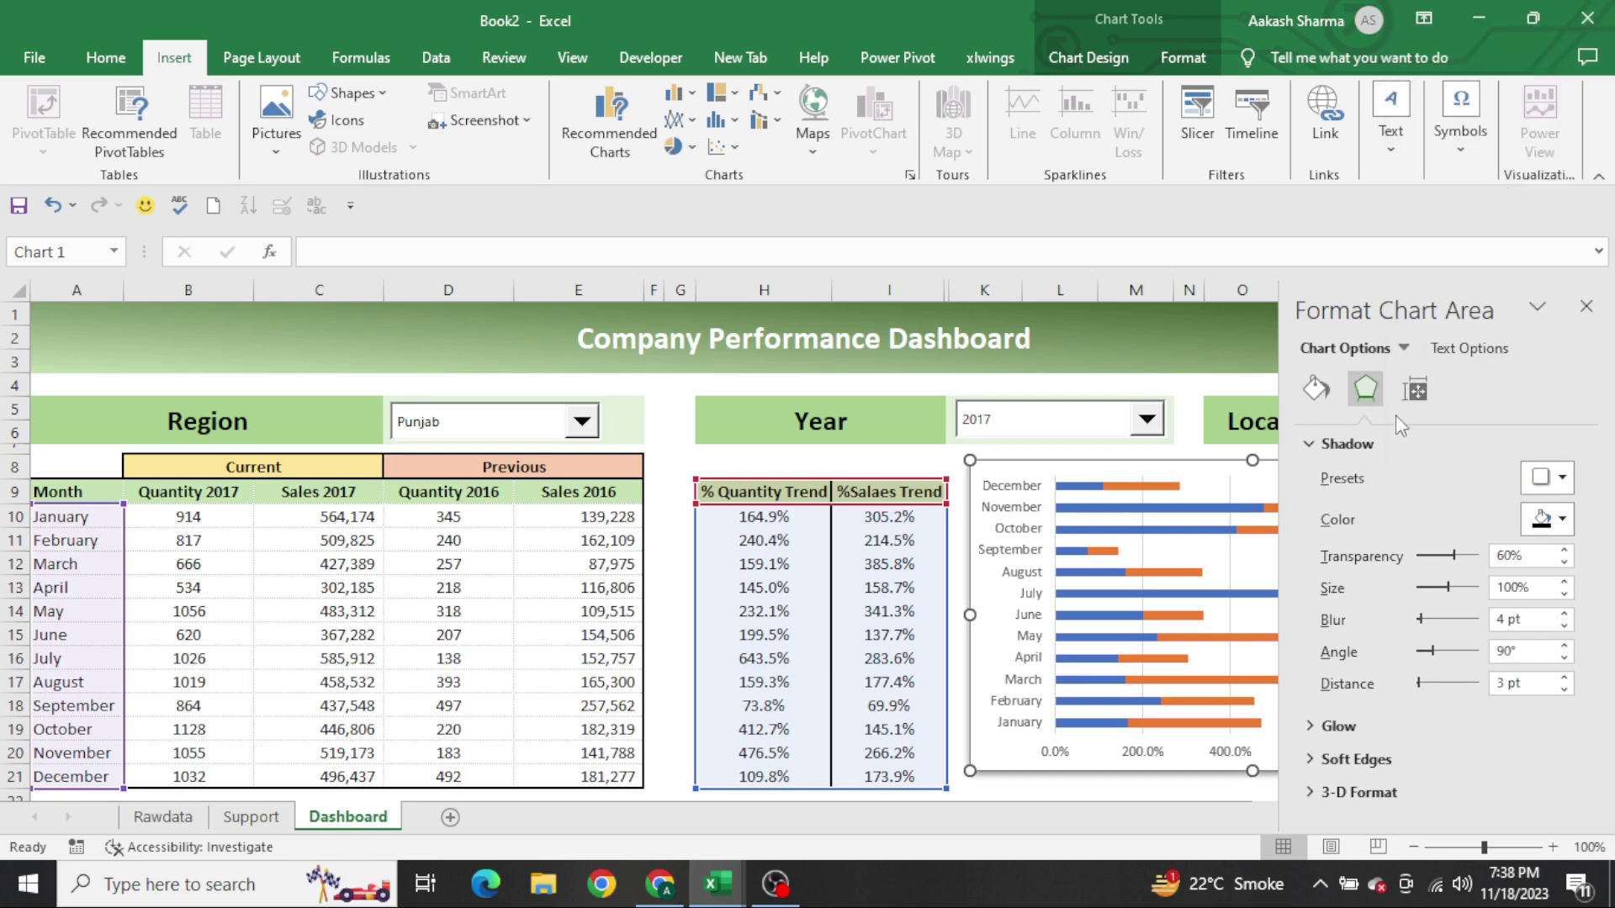
{"action": "left_click", "coordinate": [1415, 388]}
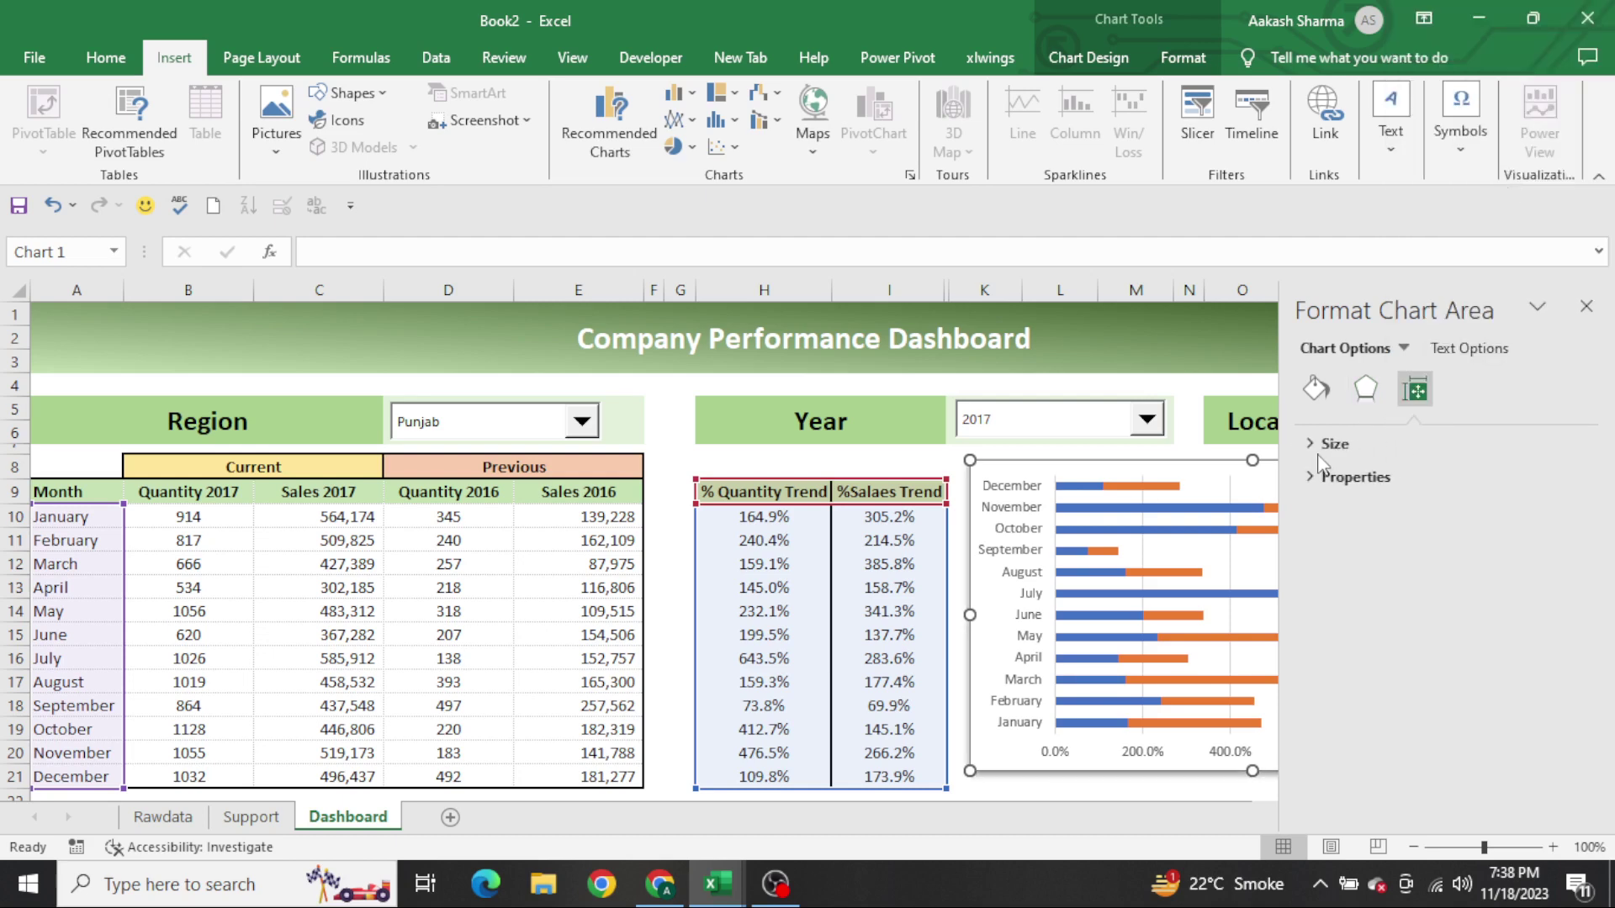
{"action": "left_click", "coordinate": [1317, 445]}
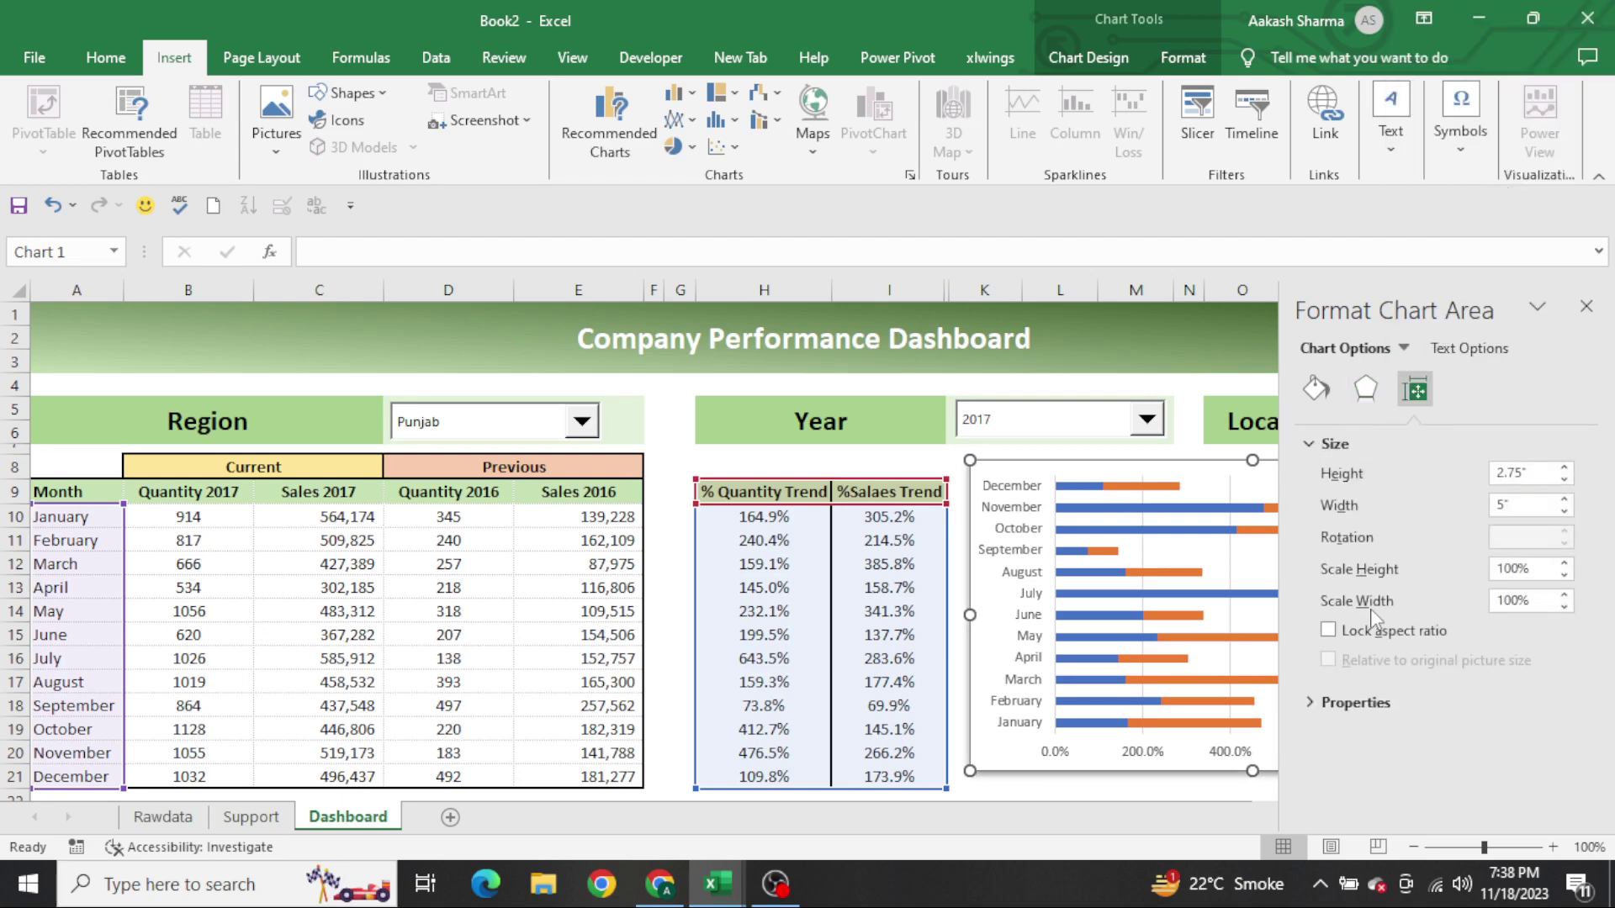
{"action": "left_click", "coordinate": [1315, 390]}
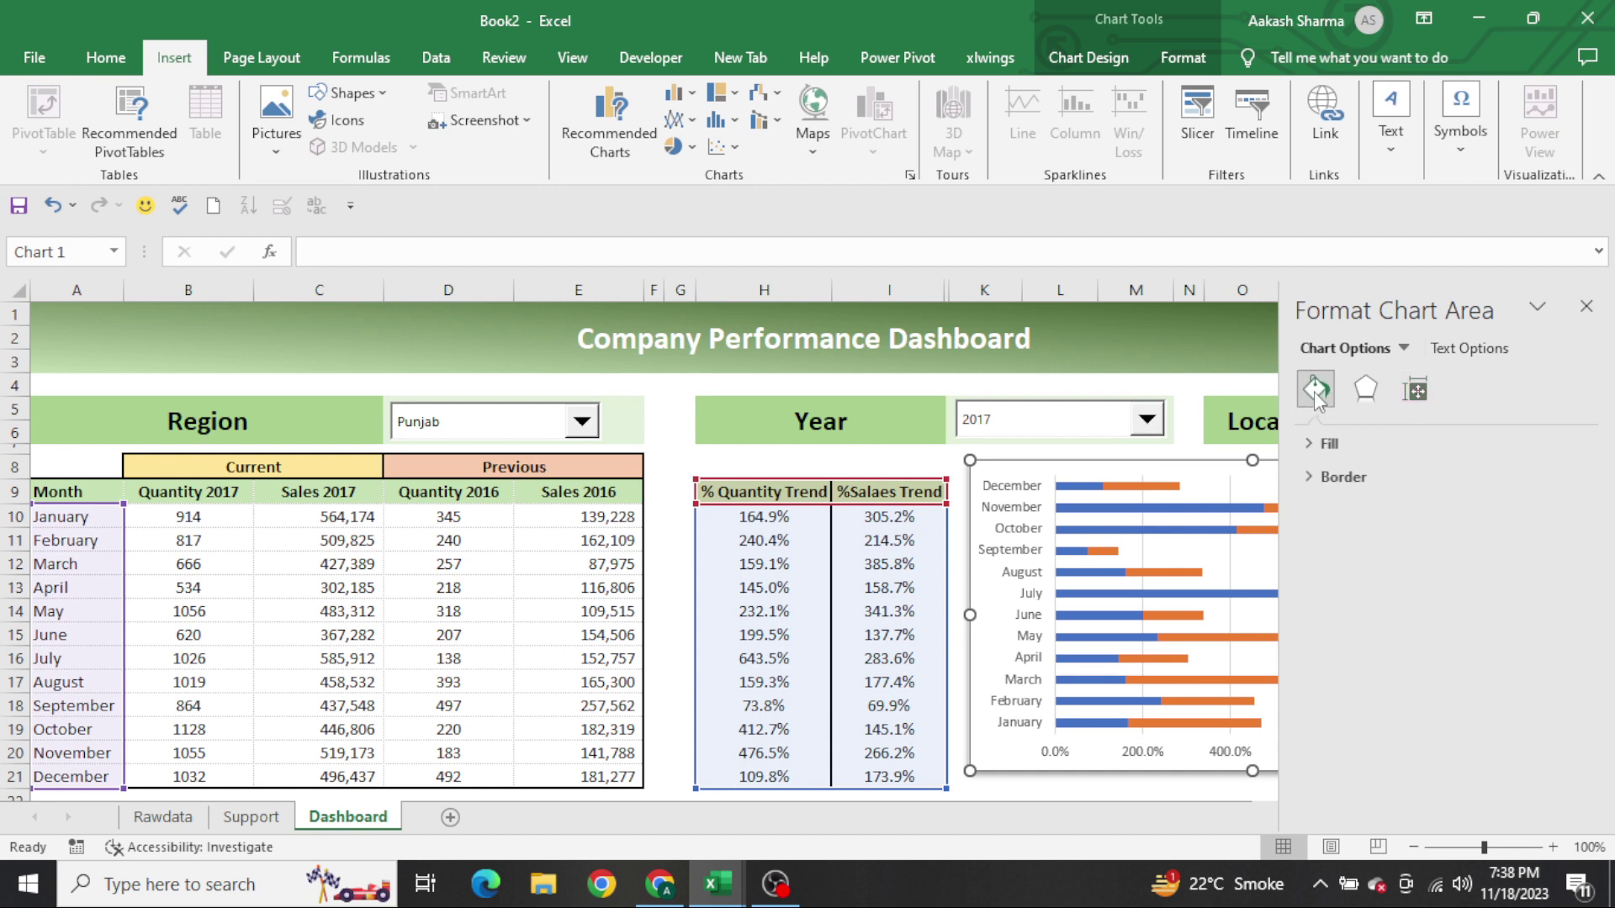
{"action": "left_click", "coordinate": [1313, 446]}
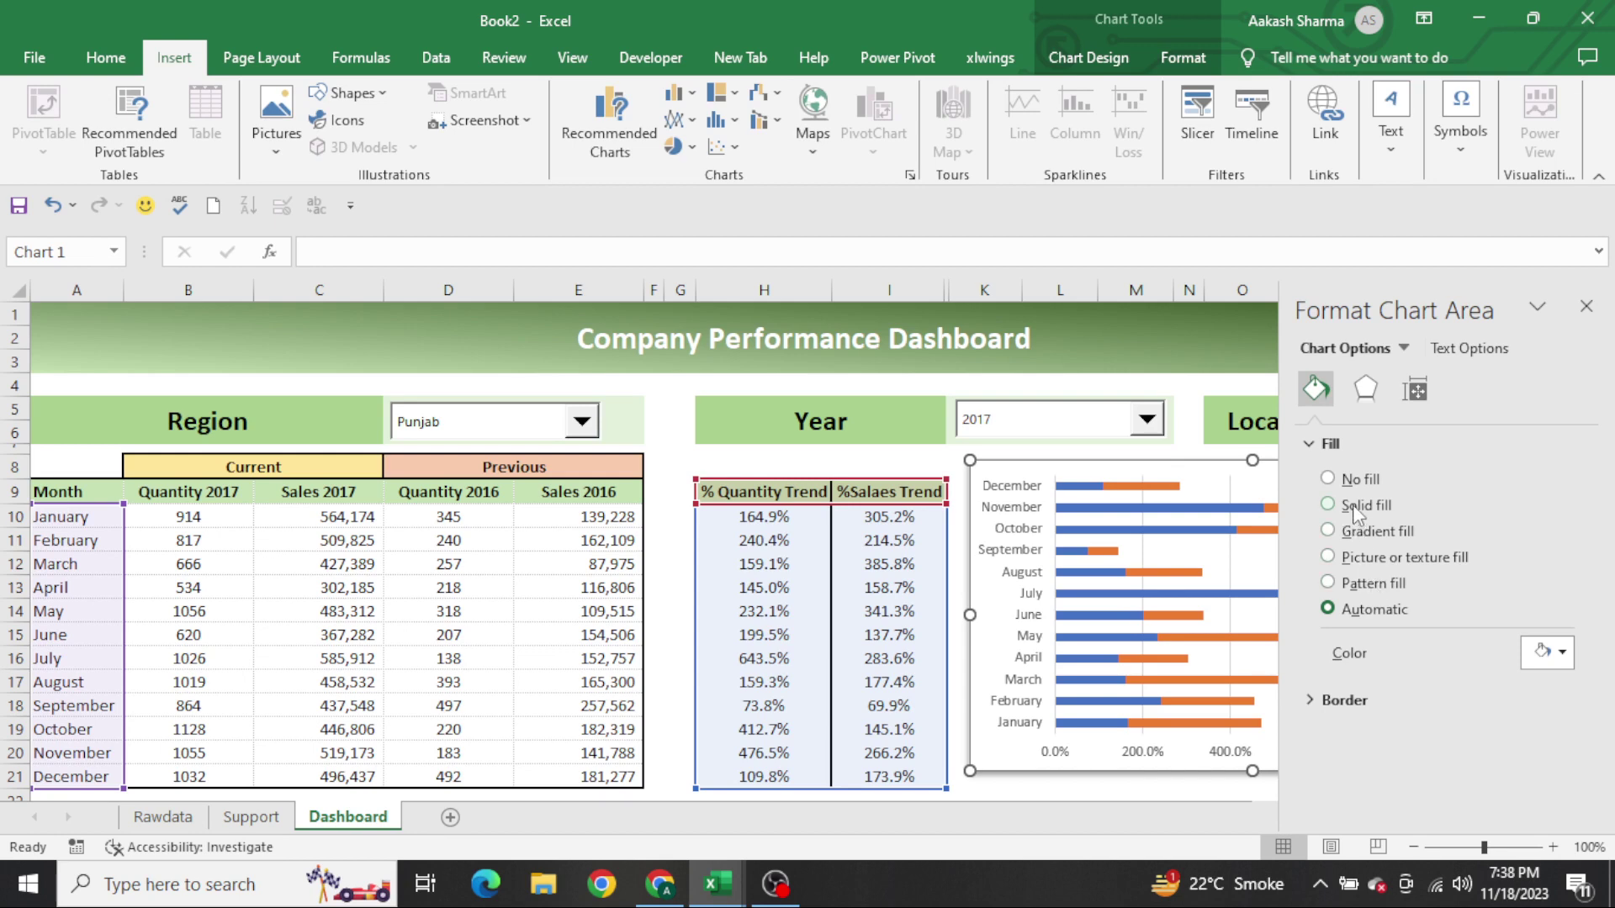
{"action": "left_click", "coordinate": [1308, 446]}
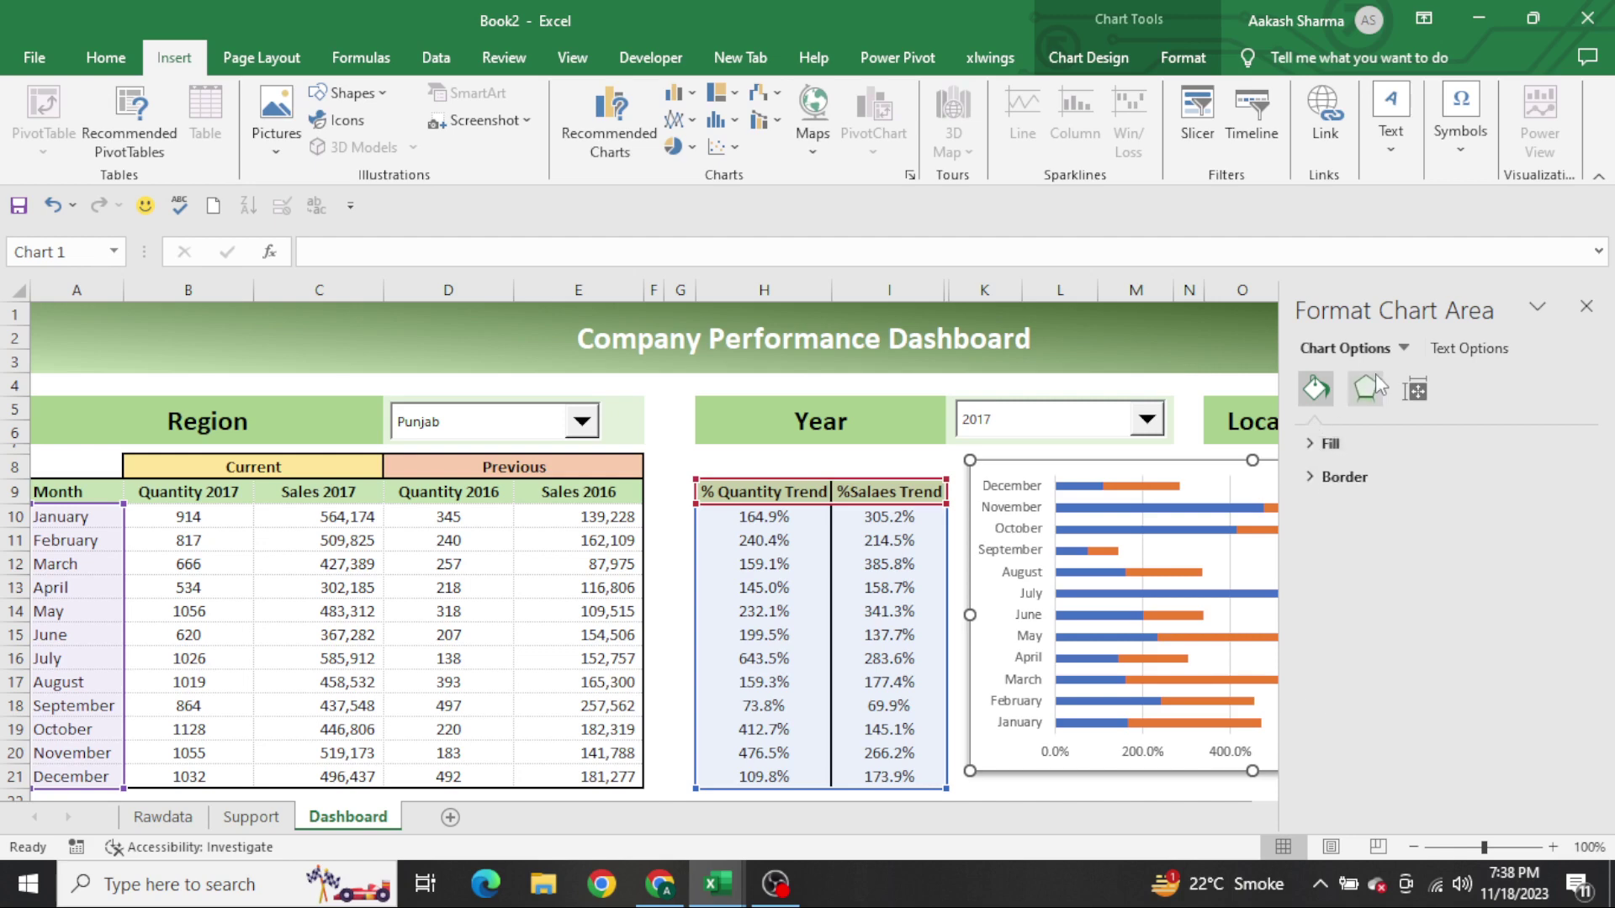
Set the blur of the chart area's shadow to 18 pt
{"action": "left_click", "coordinate": [1365, 389]}
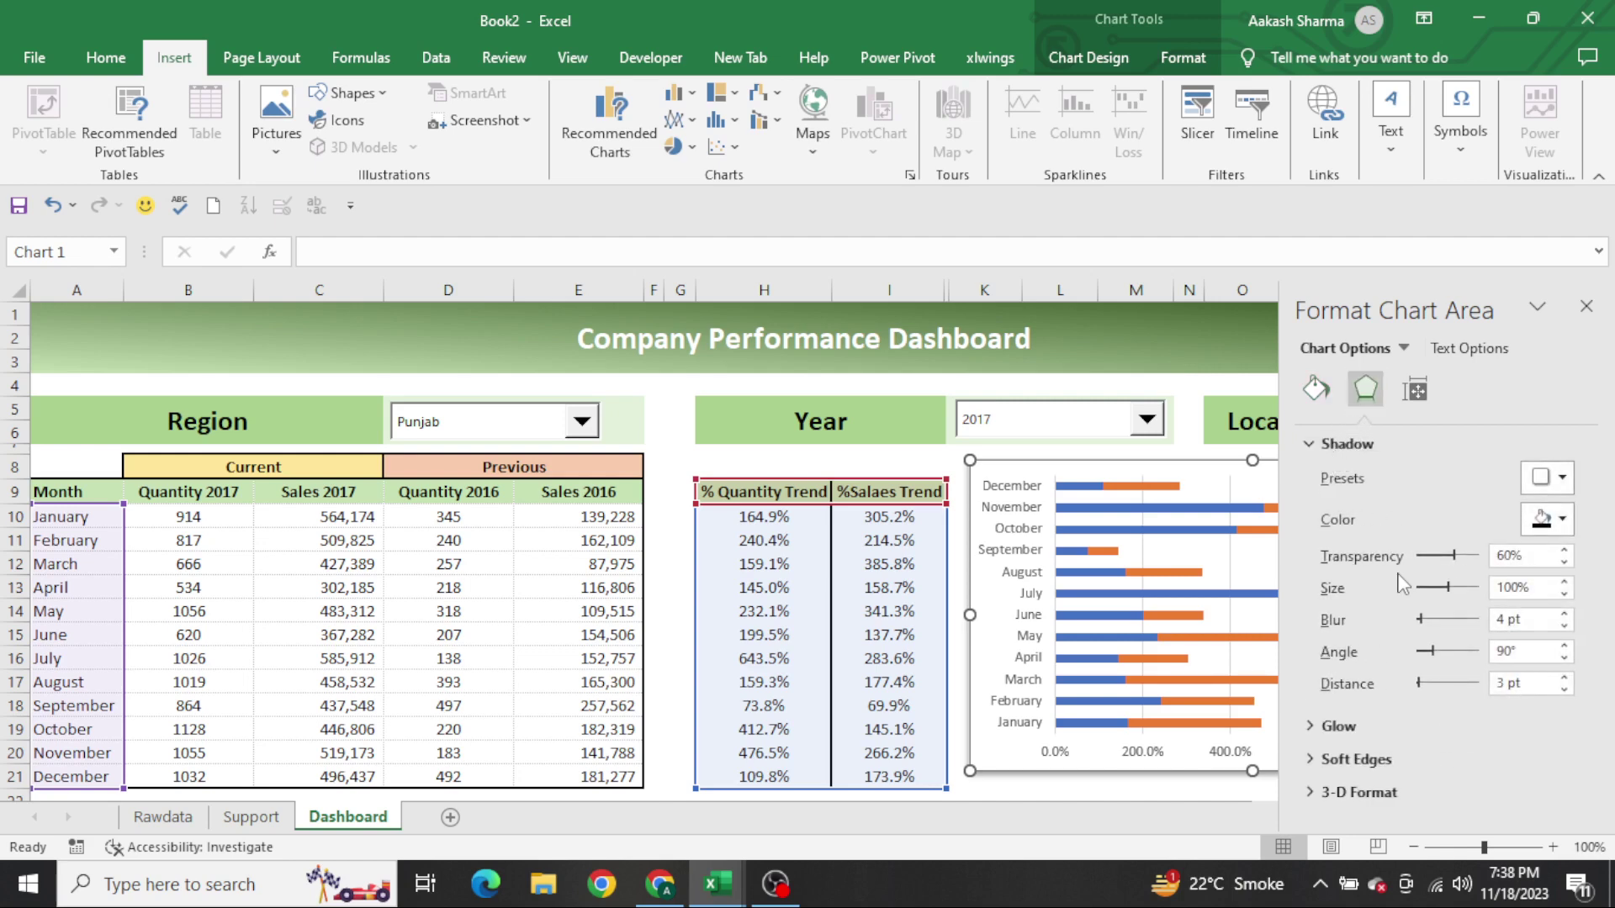
{"action": "left_click_drag", "start_coordinate": [1420, 620], "coordinate": [1430, 620]}
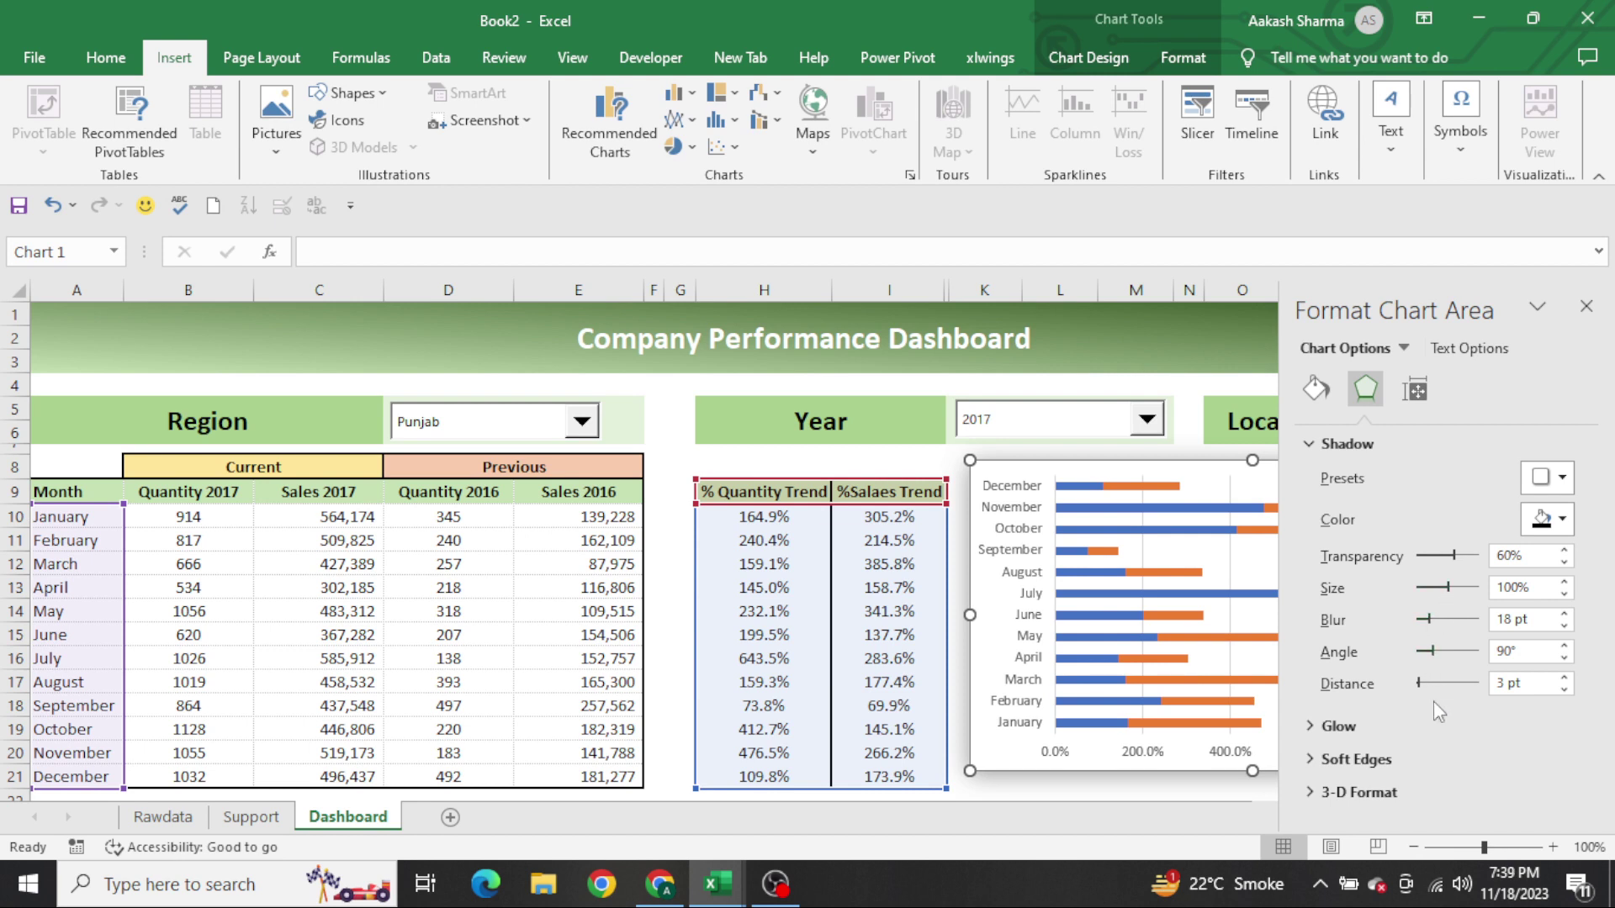
{"action": "left_click", "coordinate": [1305, 730]}
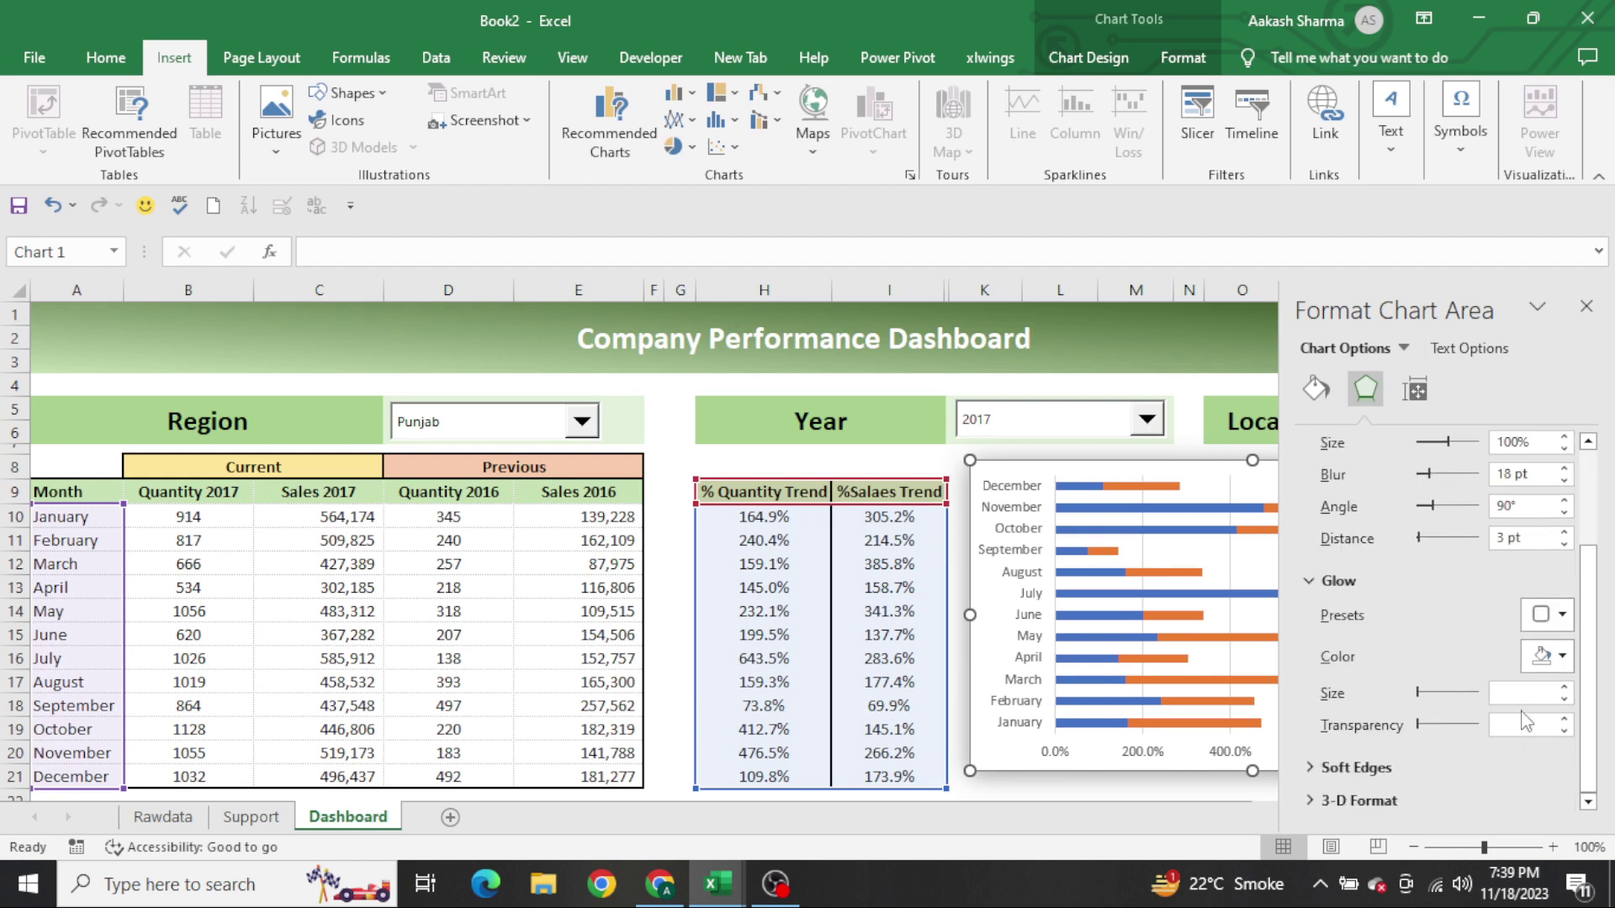
{"action": "left_click", "coordinate": [1331, 769]}
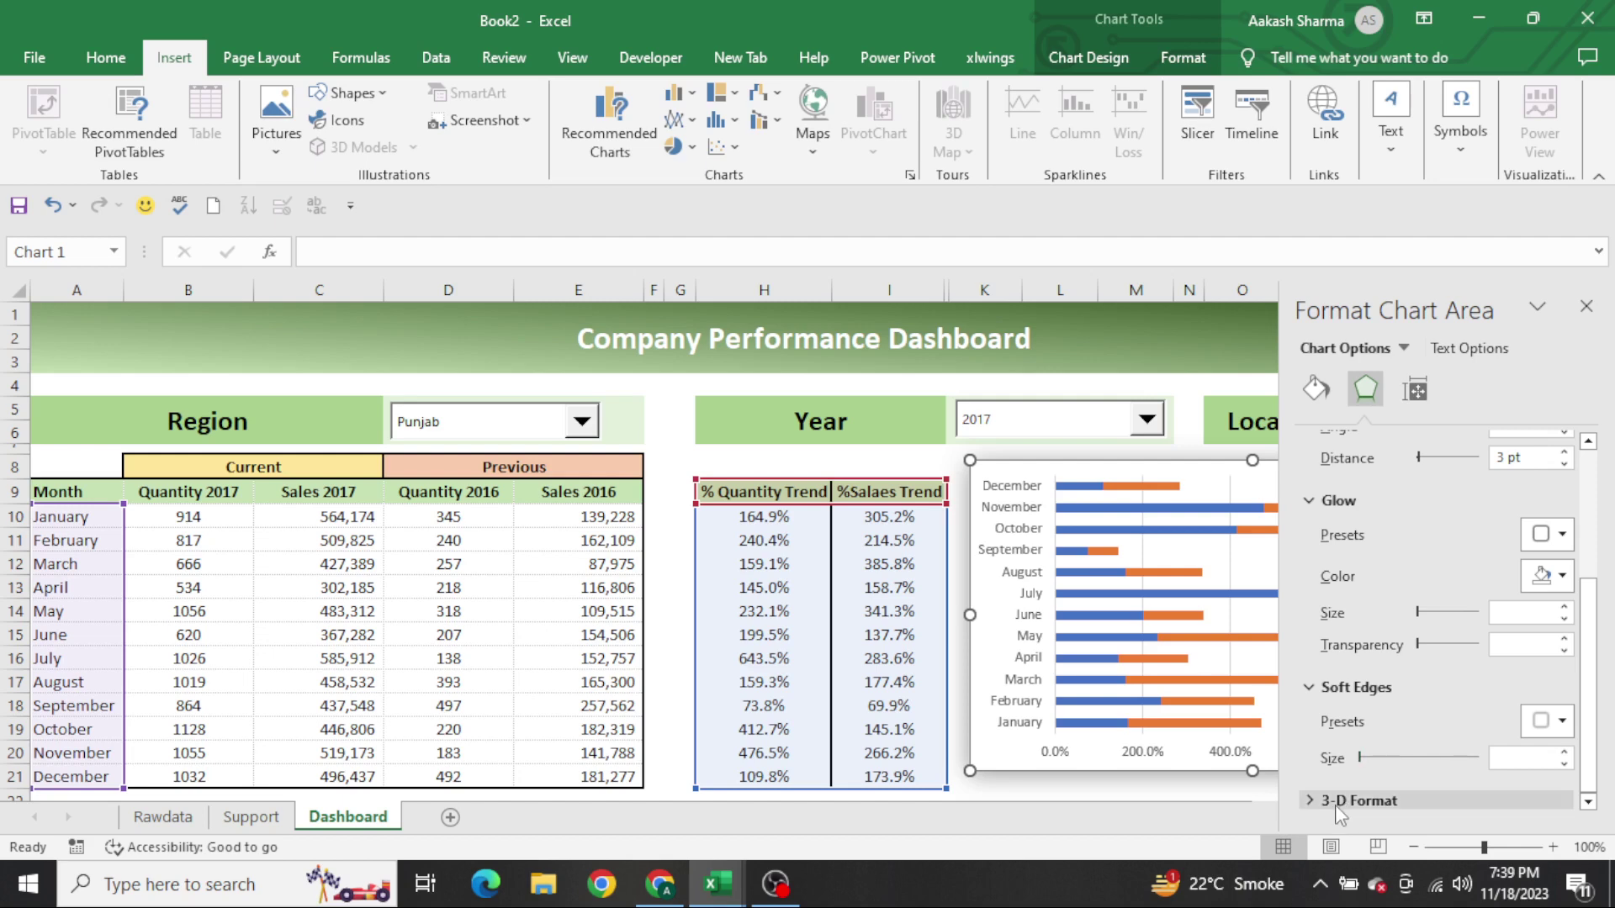
{"action": "left_click", "coordinate": [1335, 805]}
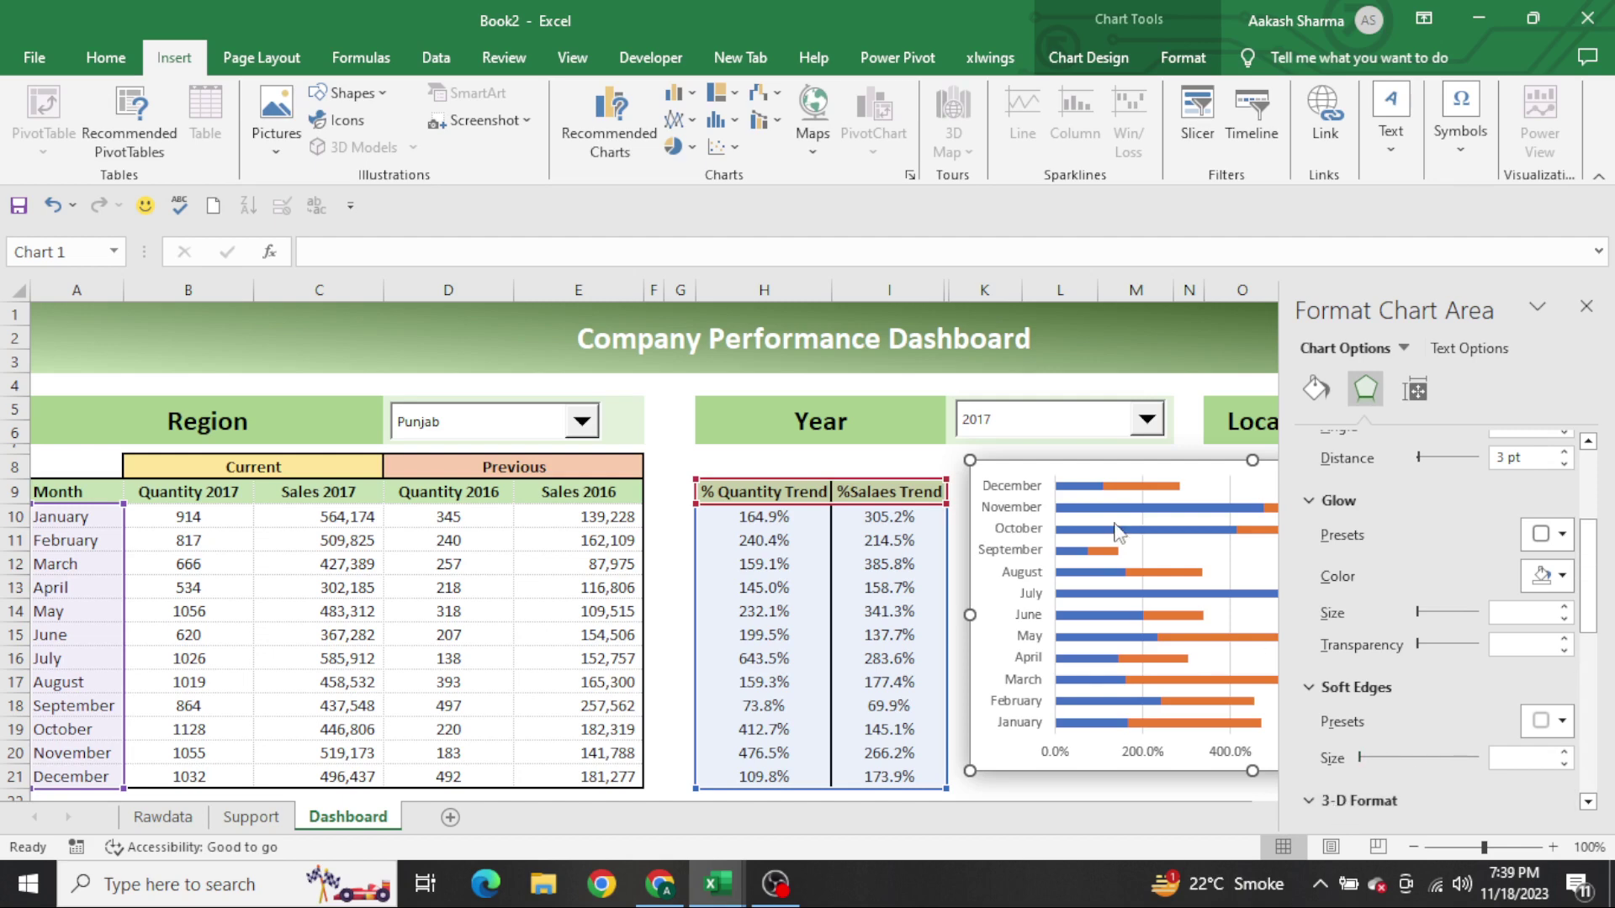
Close the chart formatting pane and deselect the trend chart
{"action": "left_click", "coordinate": [1116, 490]}
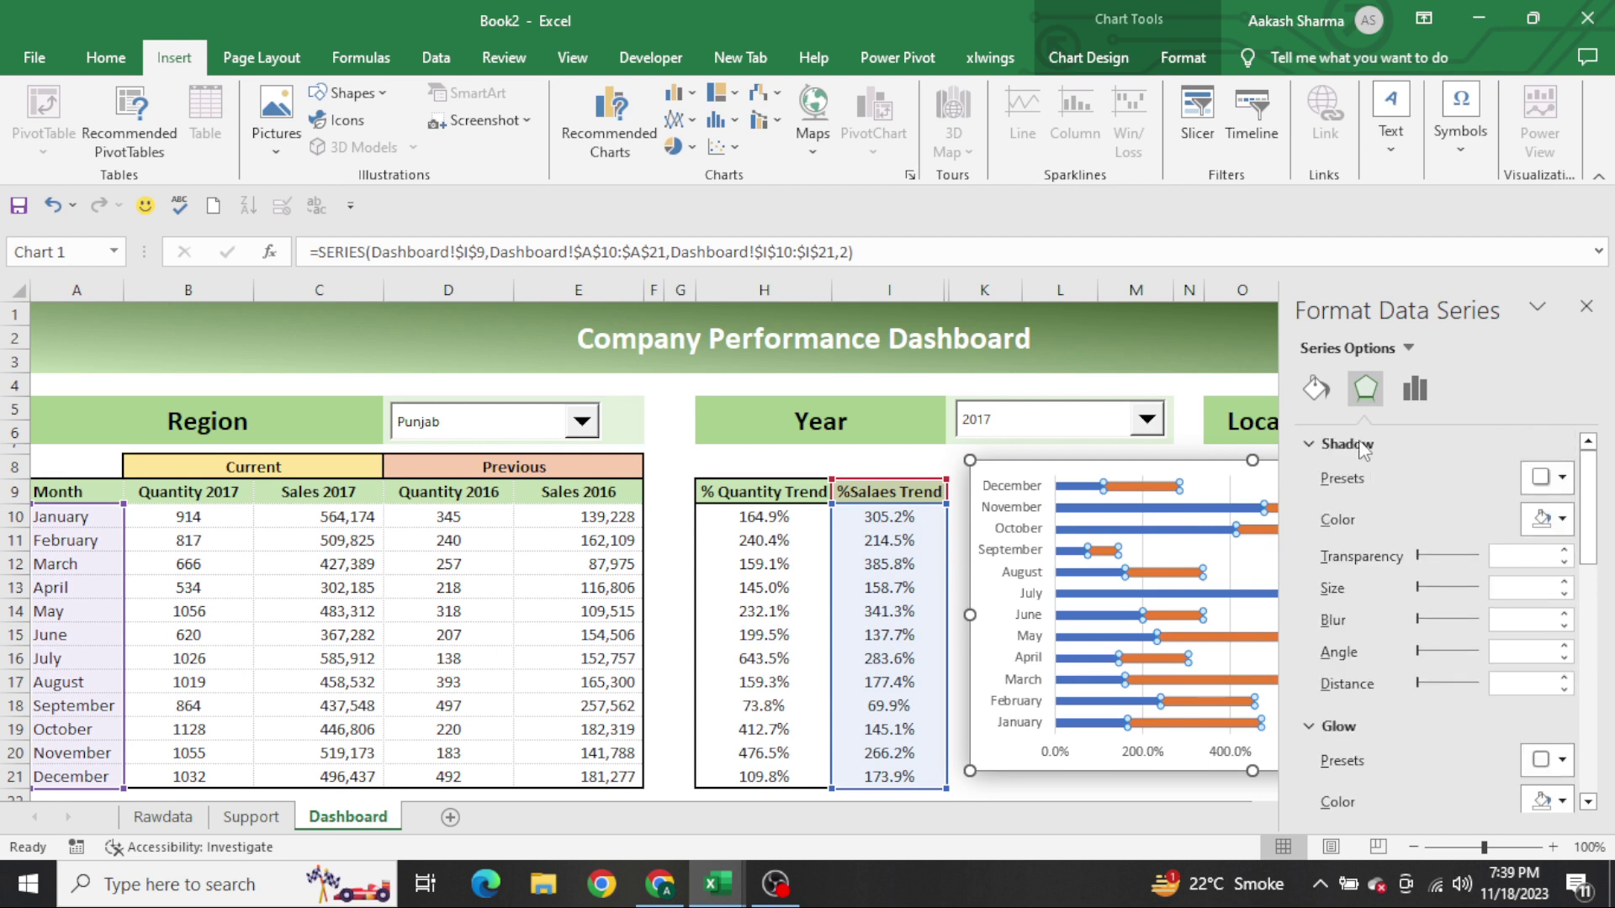
{"action": "left_click", "coordinate": [1324, 390]}
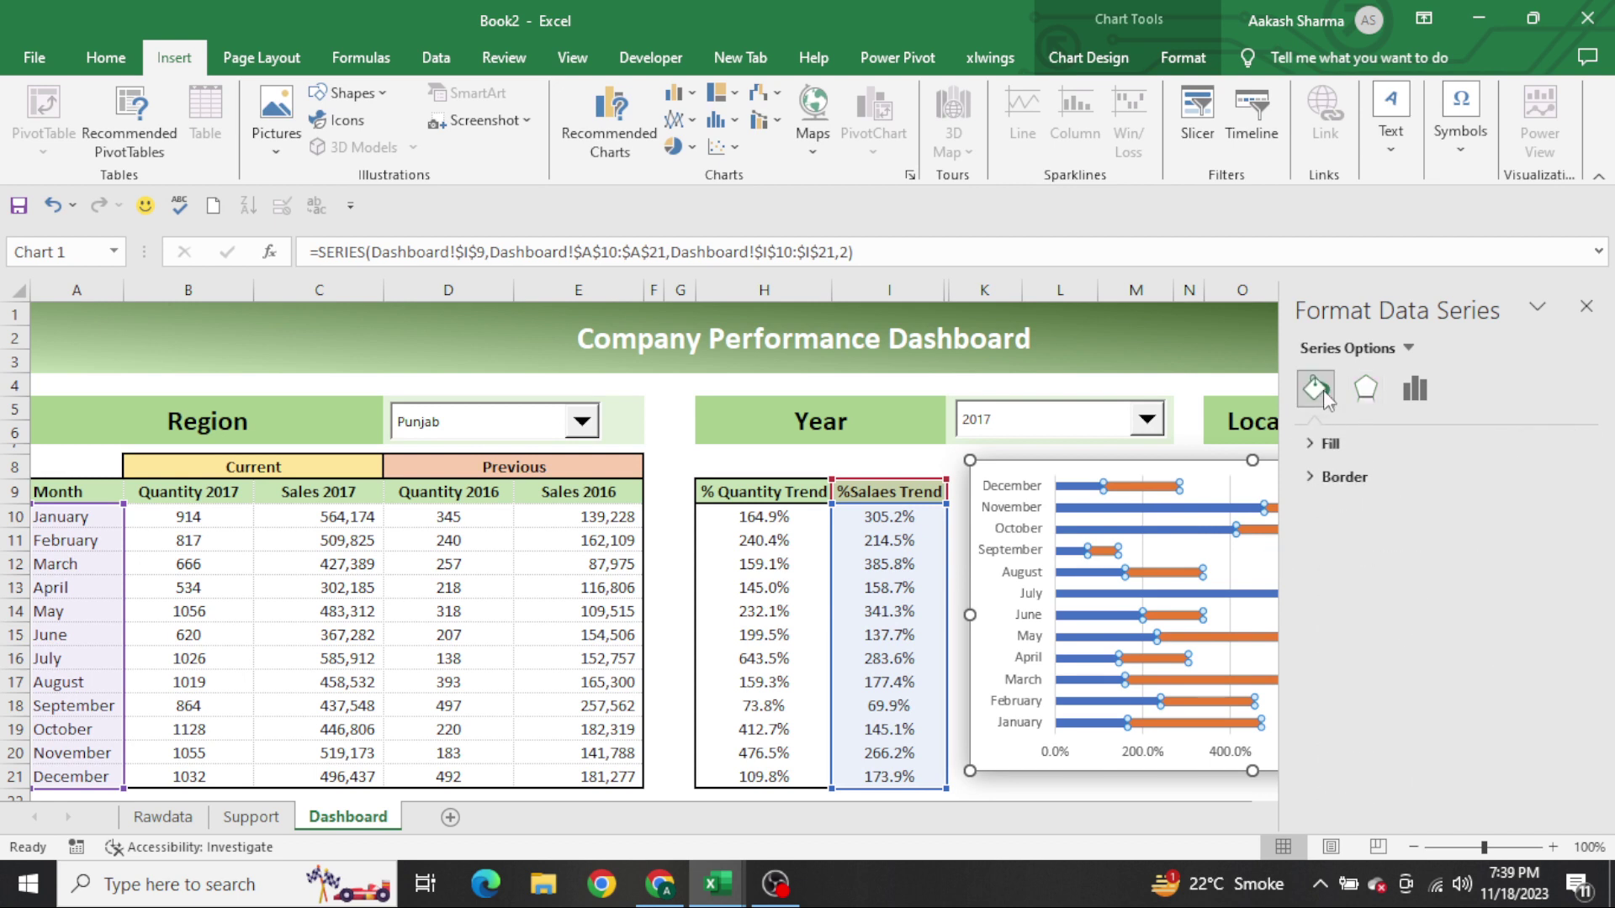
{"action": "left_click", "coordinate": [1366, 392]}
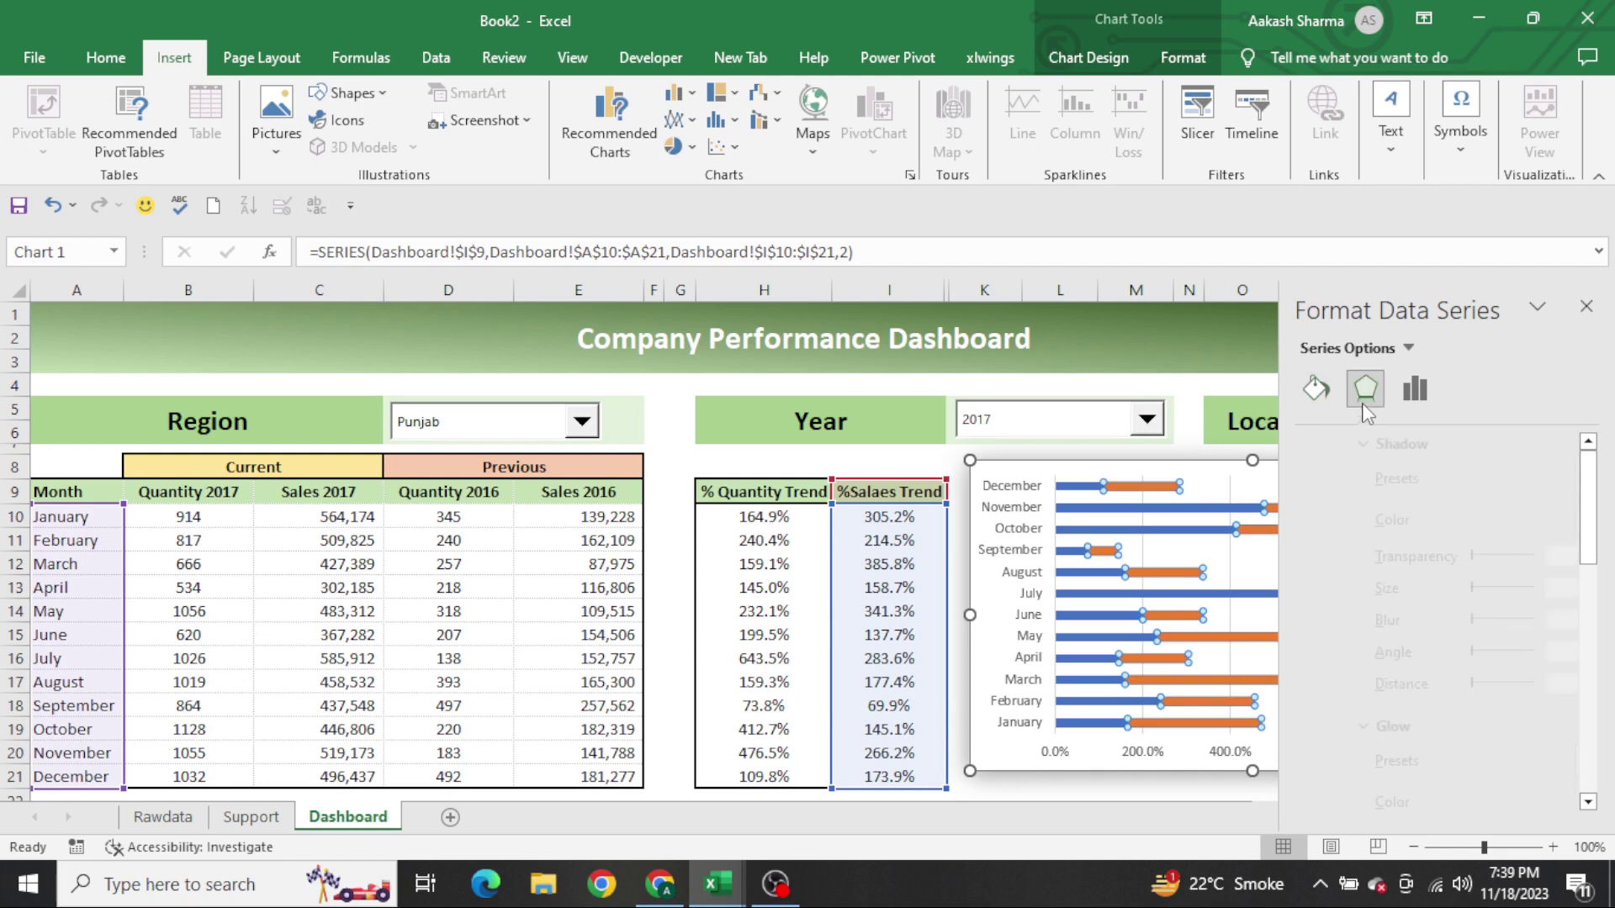
{"action": "left_click", "coordinate": [1586, 306]}
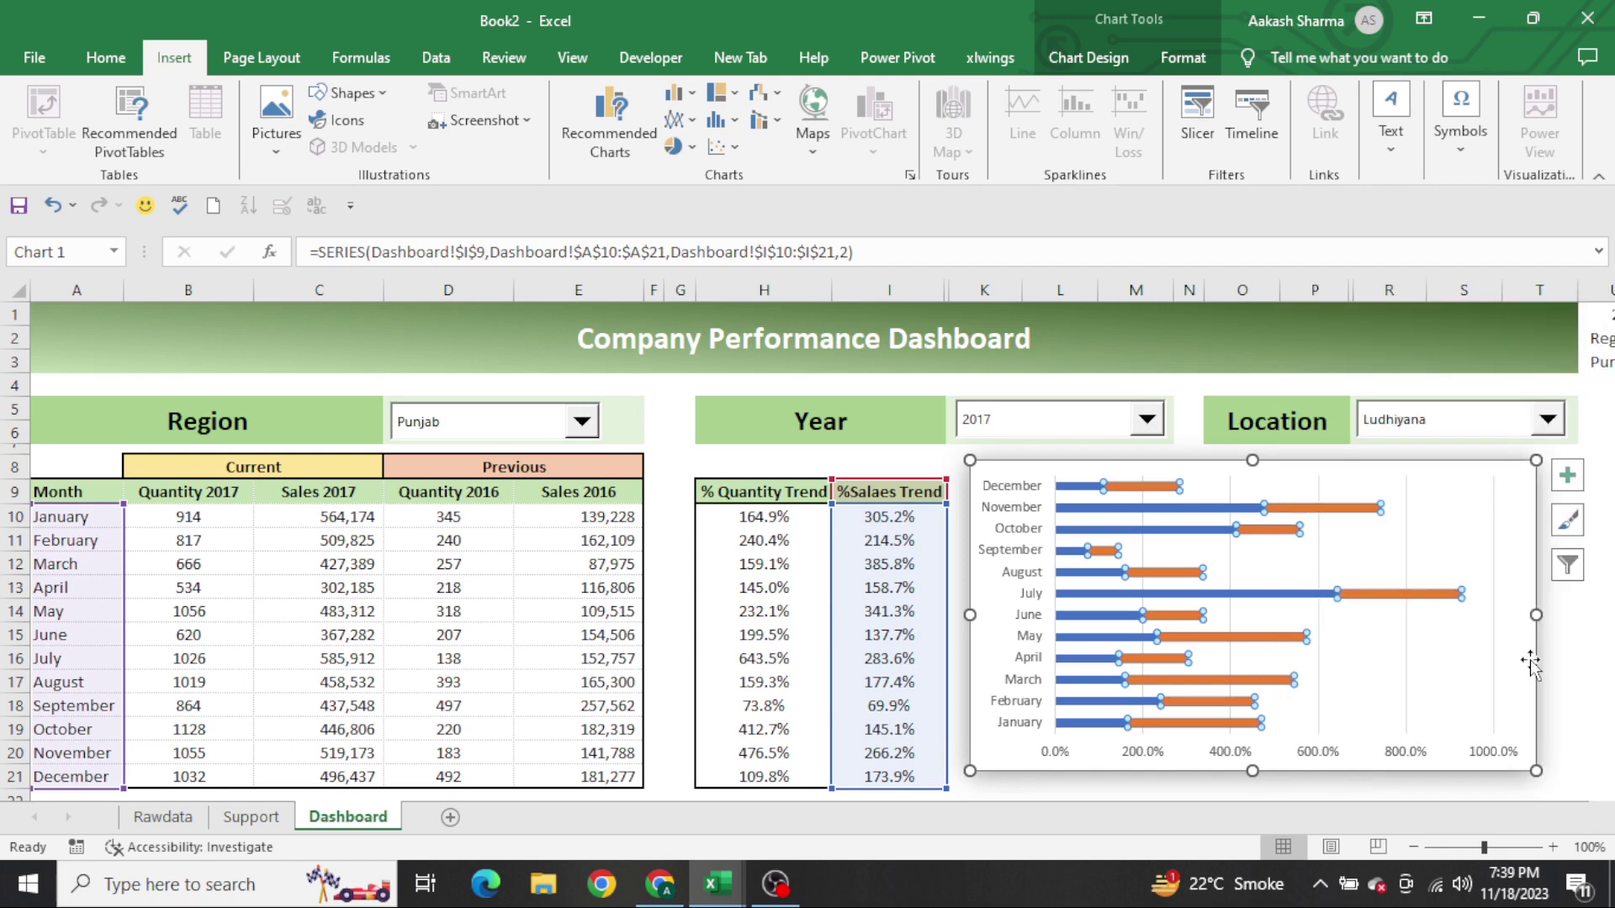
{"action": "left_click", "coordinate": [1550, 653]}
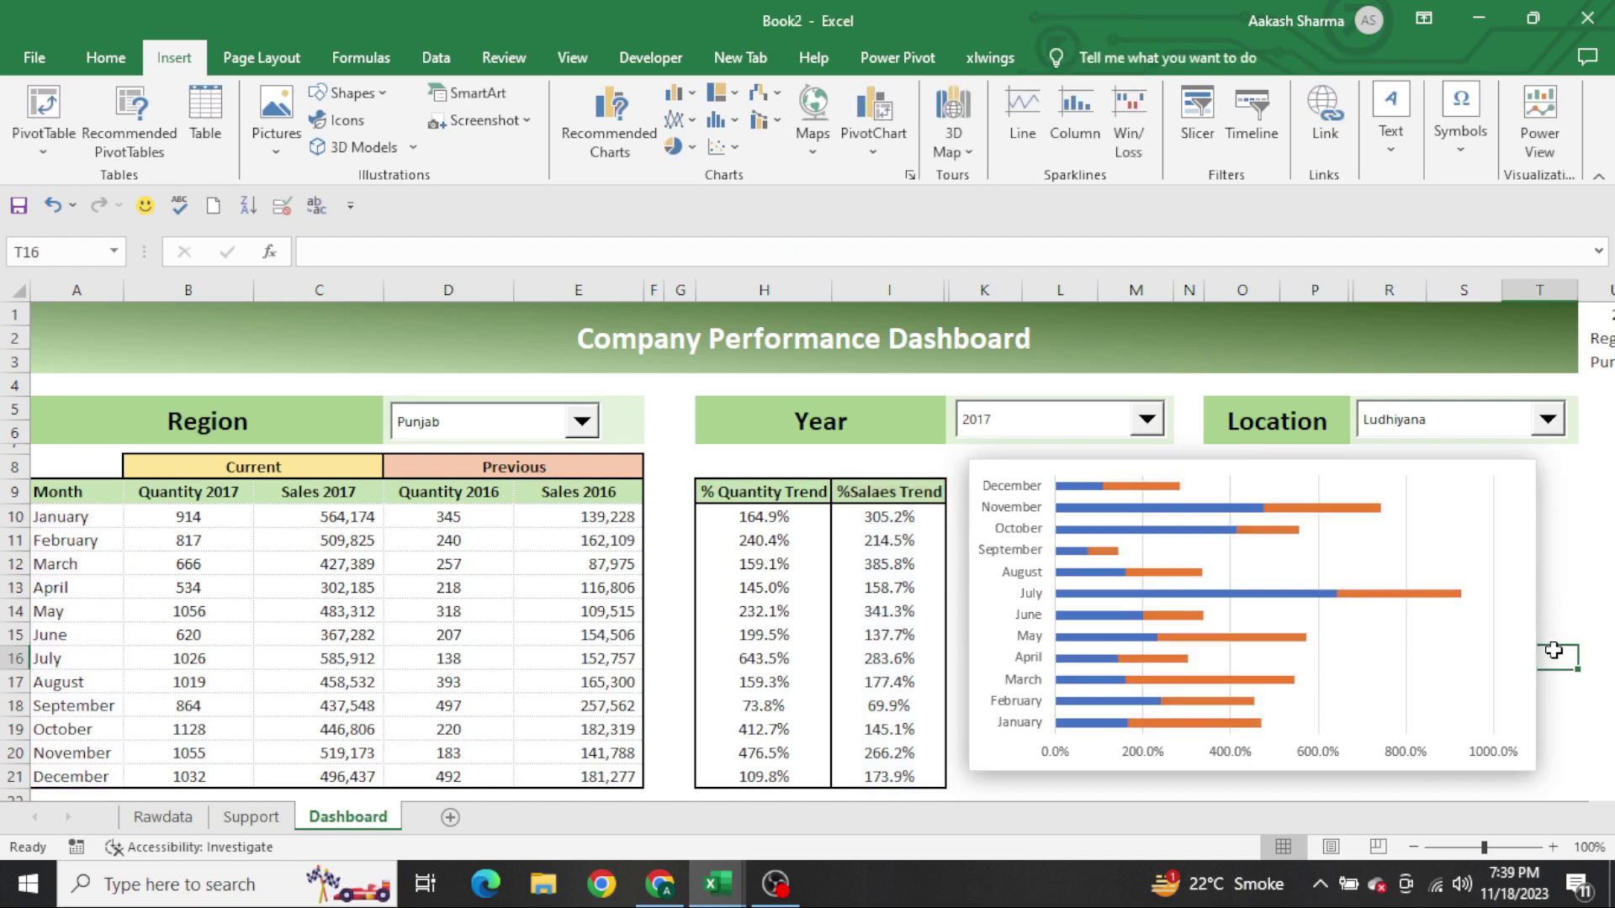
Apply the second preset chart style, with data labels inside the bars, to the trend chart
{"action": "left_click", "coordinate": [1521, 500]}
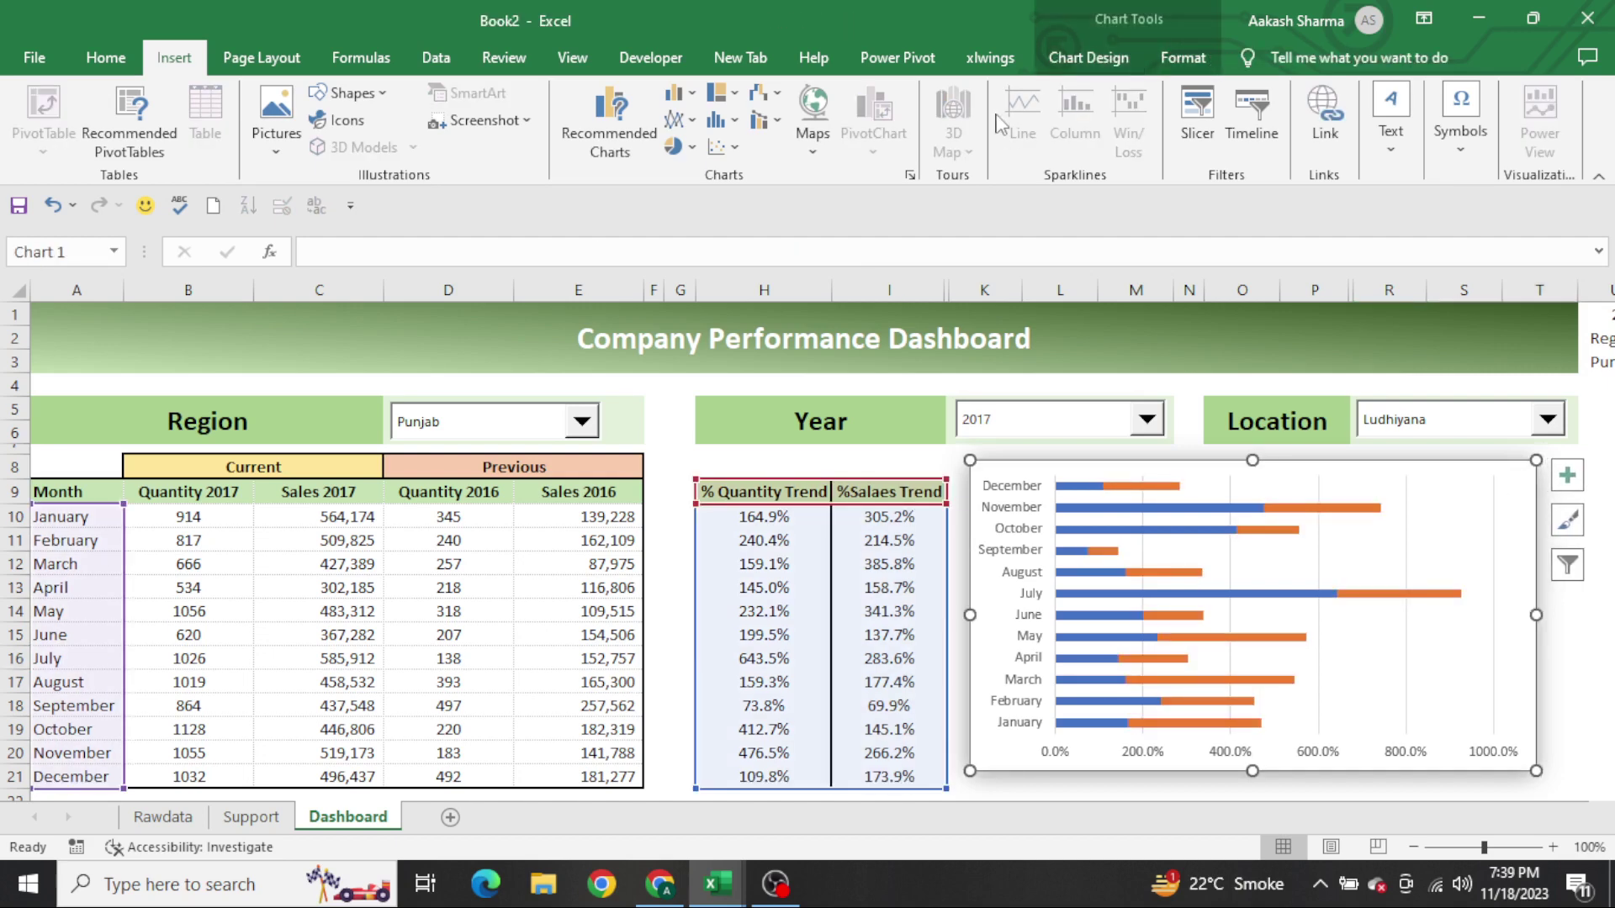
{"action": "left_click", "coordinate": [1086, 57]}
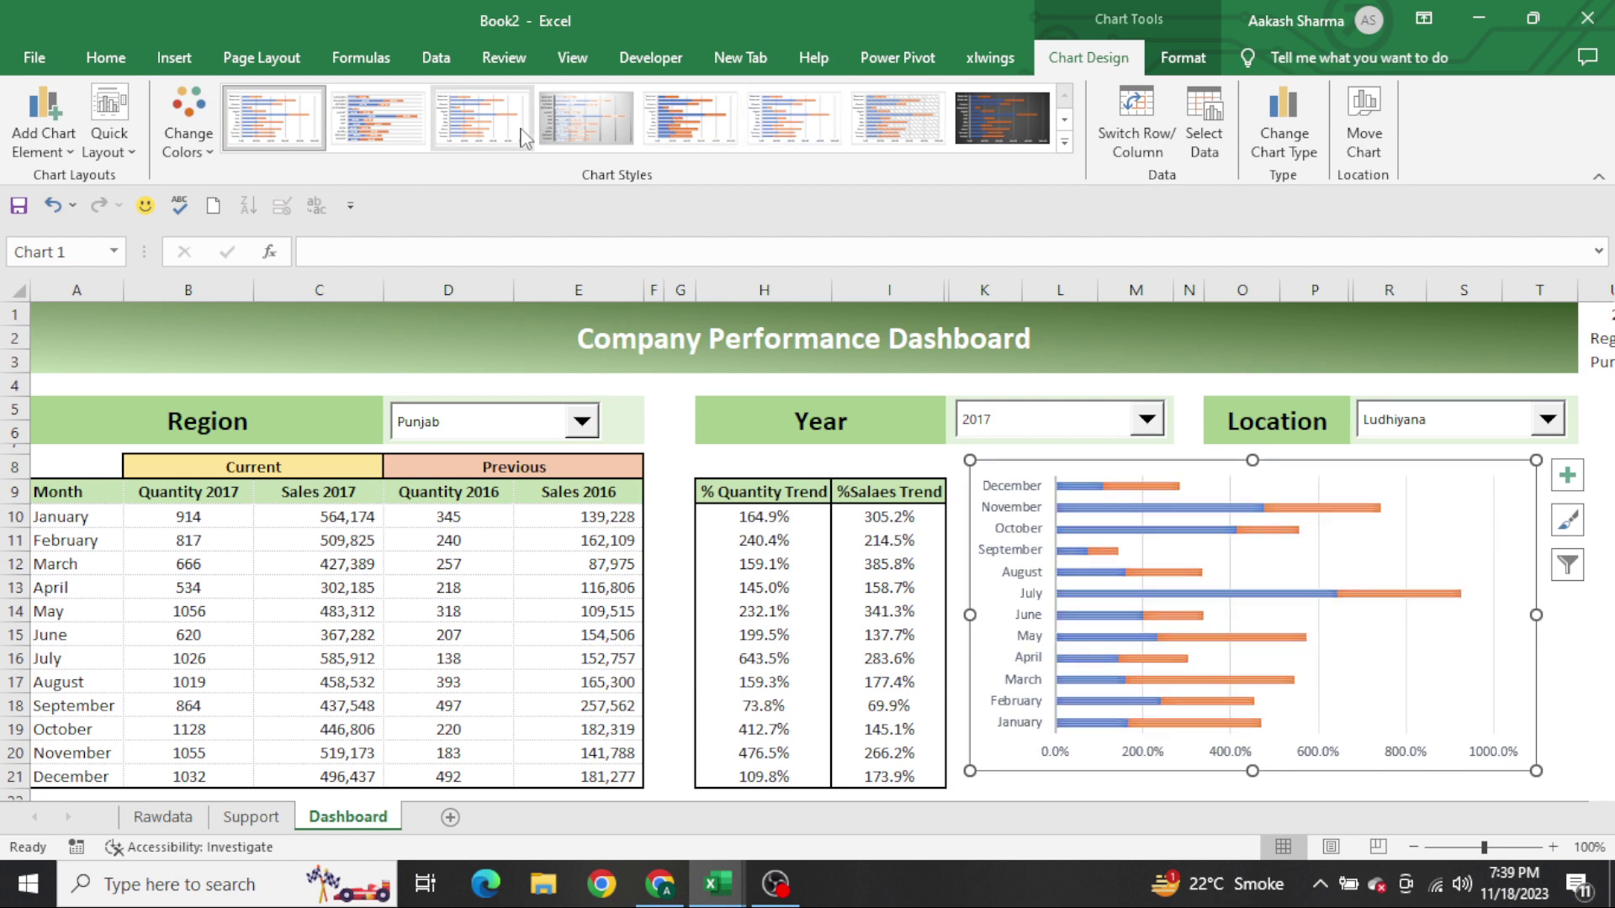
{"action": "left_click", "coordinate": [399, 130]}
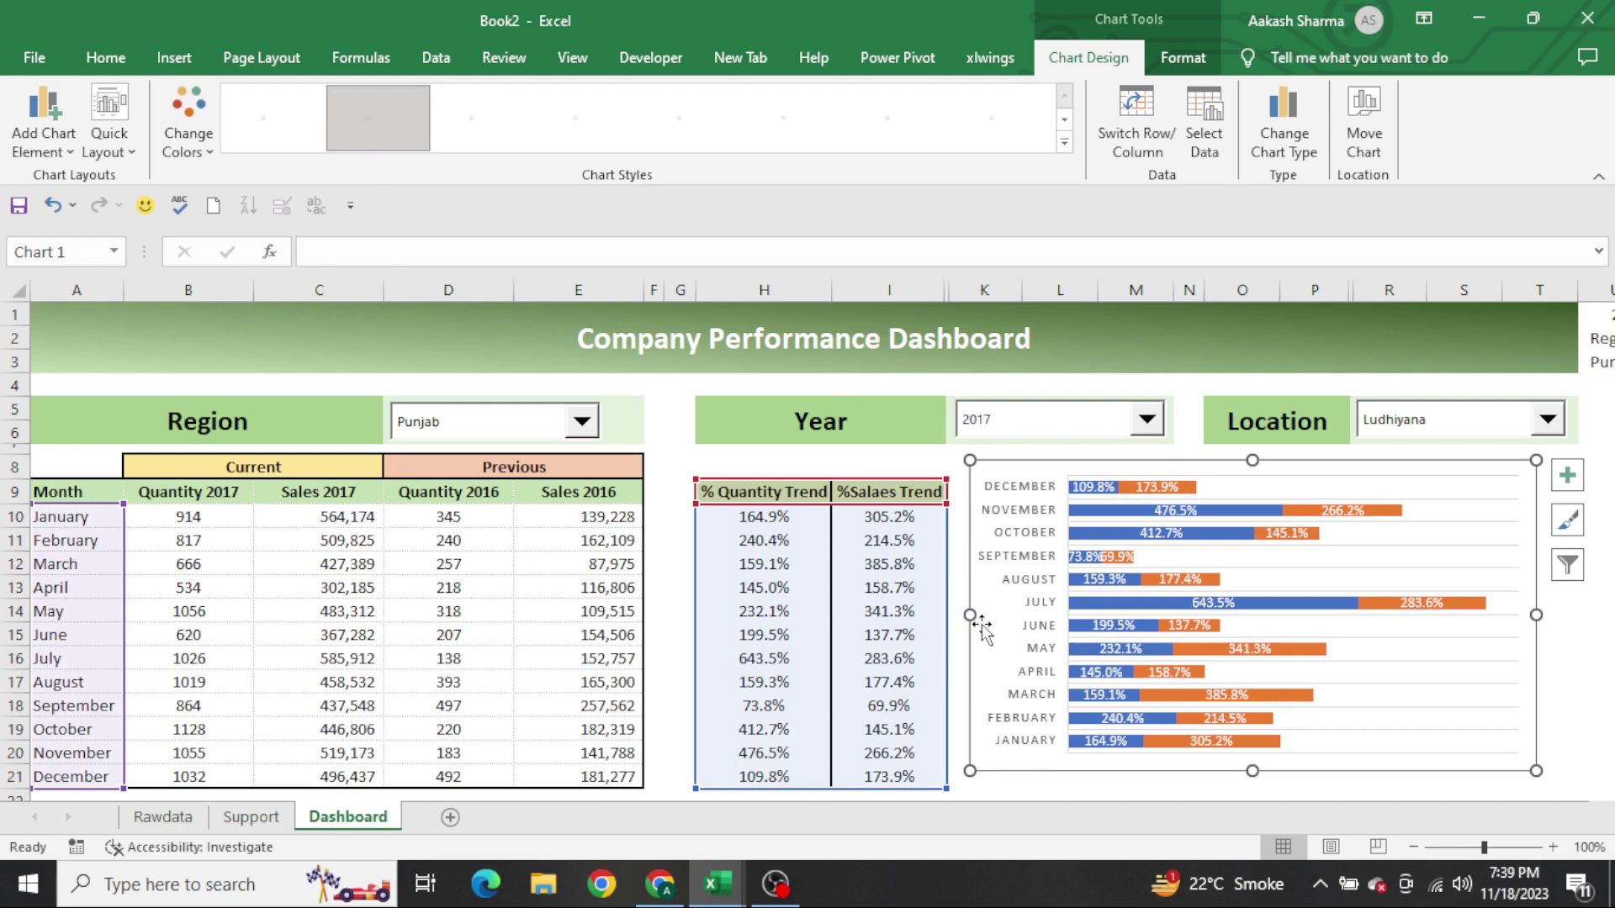
{"action": "left_click", "coordinate": [743, 468]}
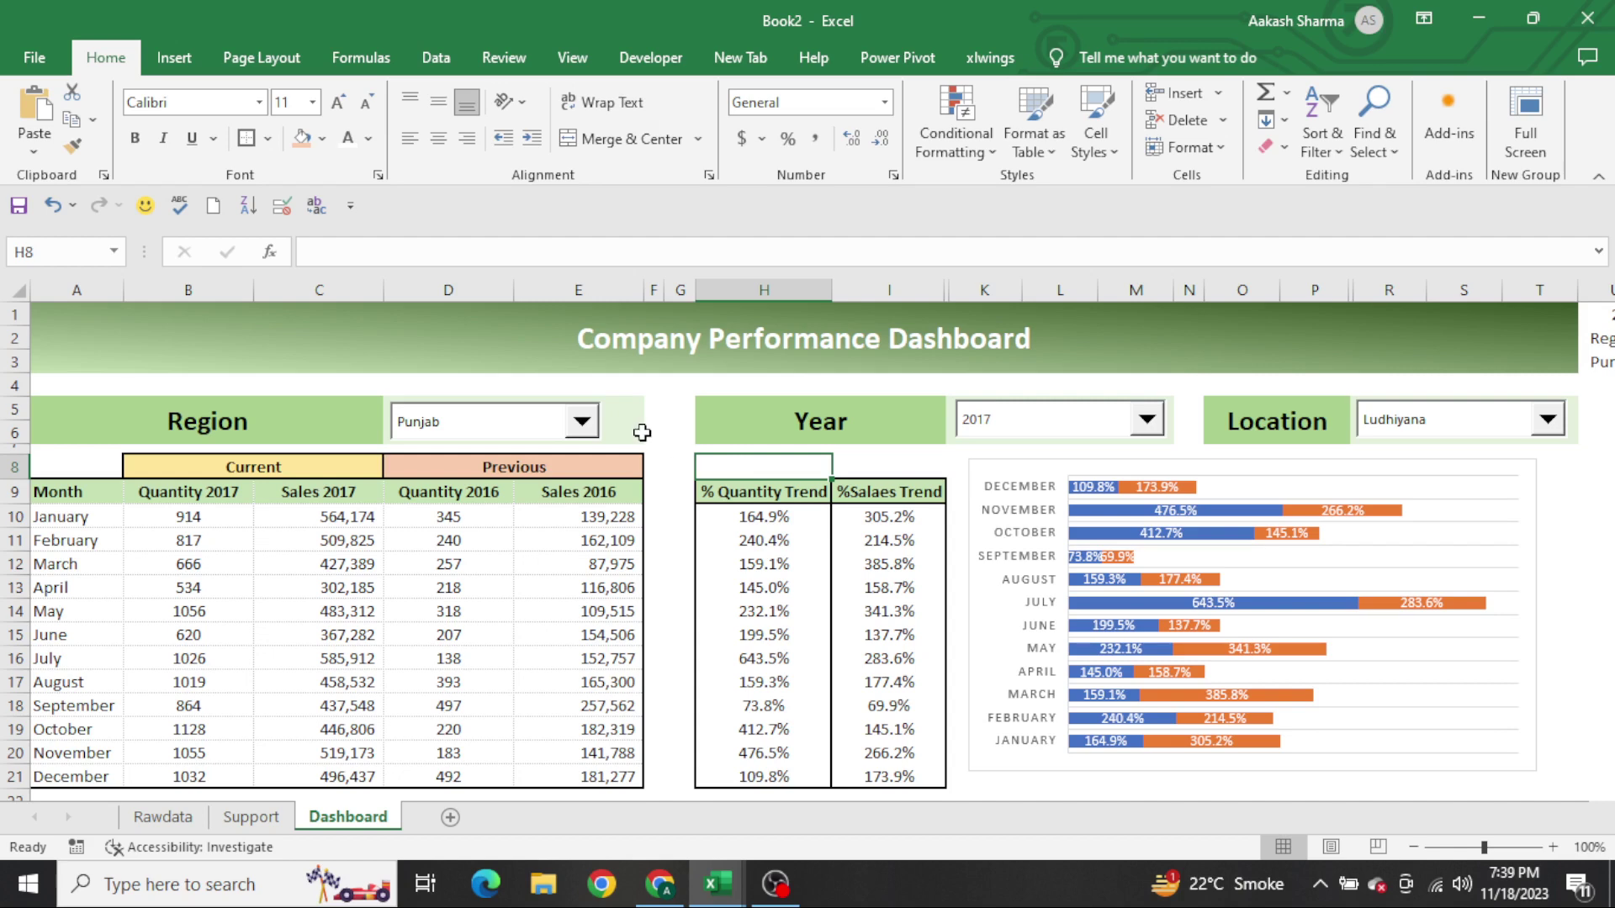
Filter the dashboard to year 2018, region Bihar and location Patna
{"action": "left_click", "coordinate": [1010, 427]}
{"action": "left_click", "coordinate": [997, 462]}
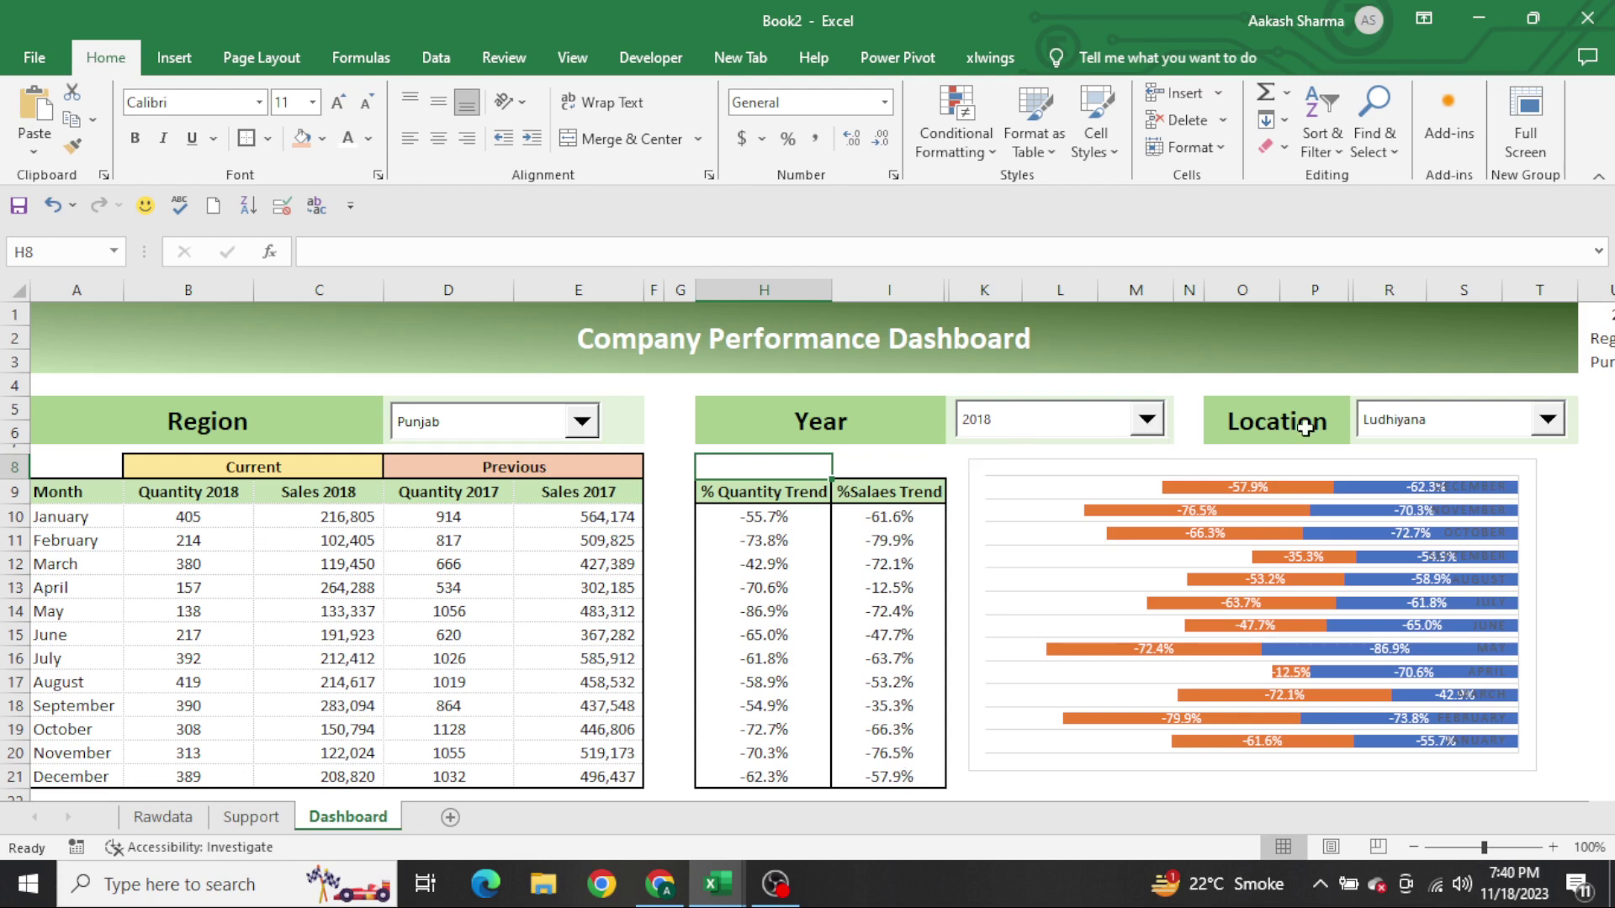
{"action": "left_click", "coordinate": [511, 430]}
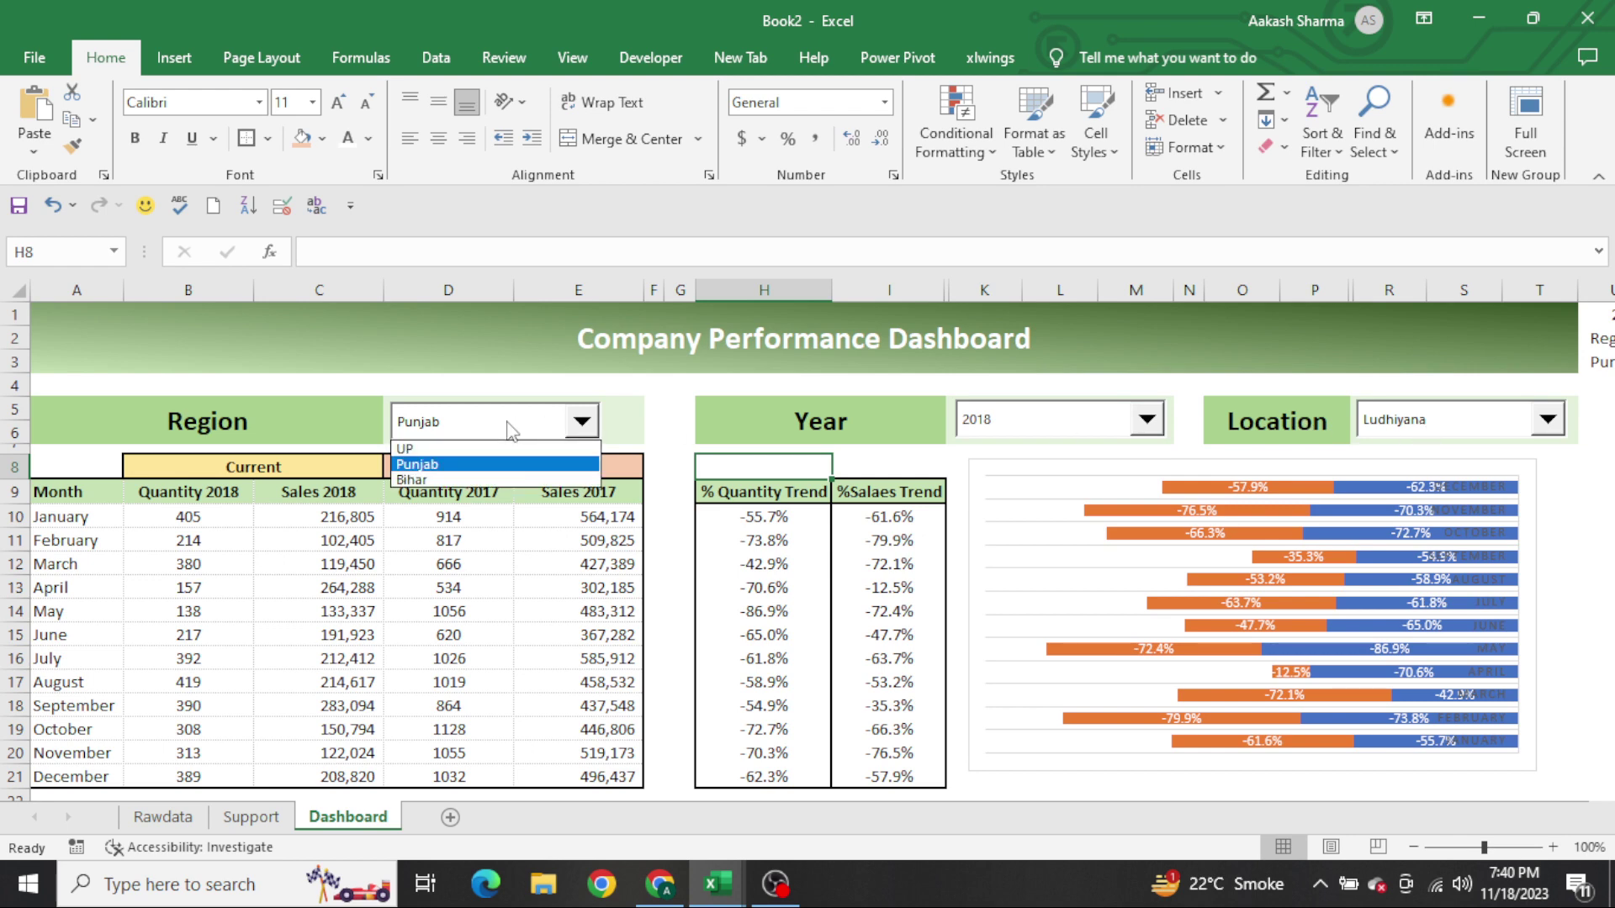
{"action": "left_click", "coordinate": [476, 479]}
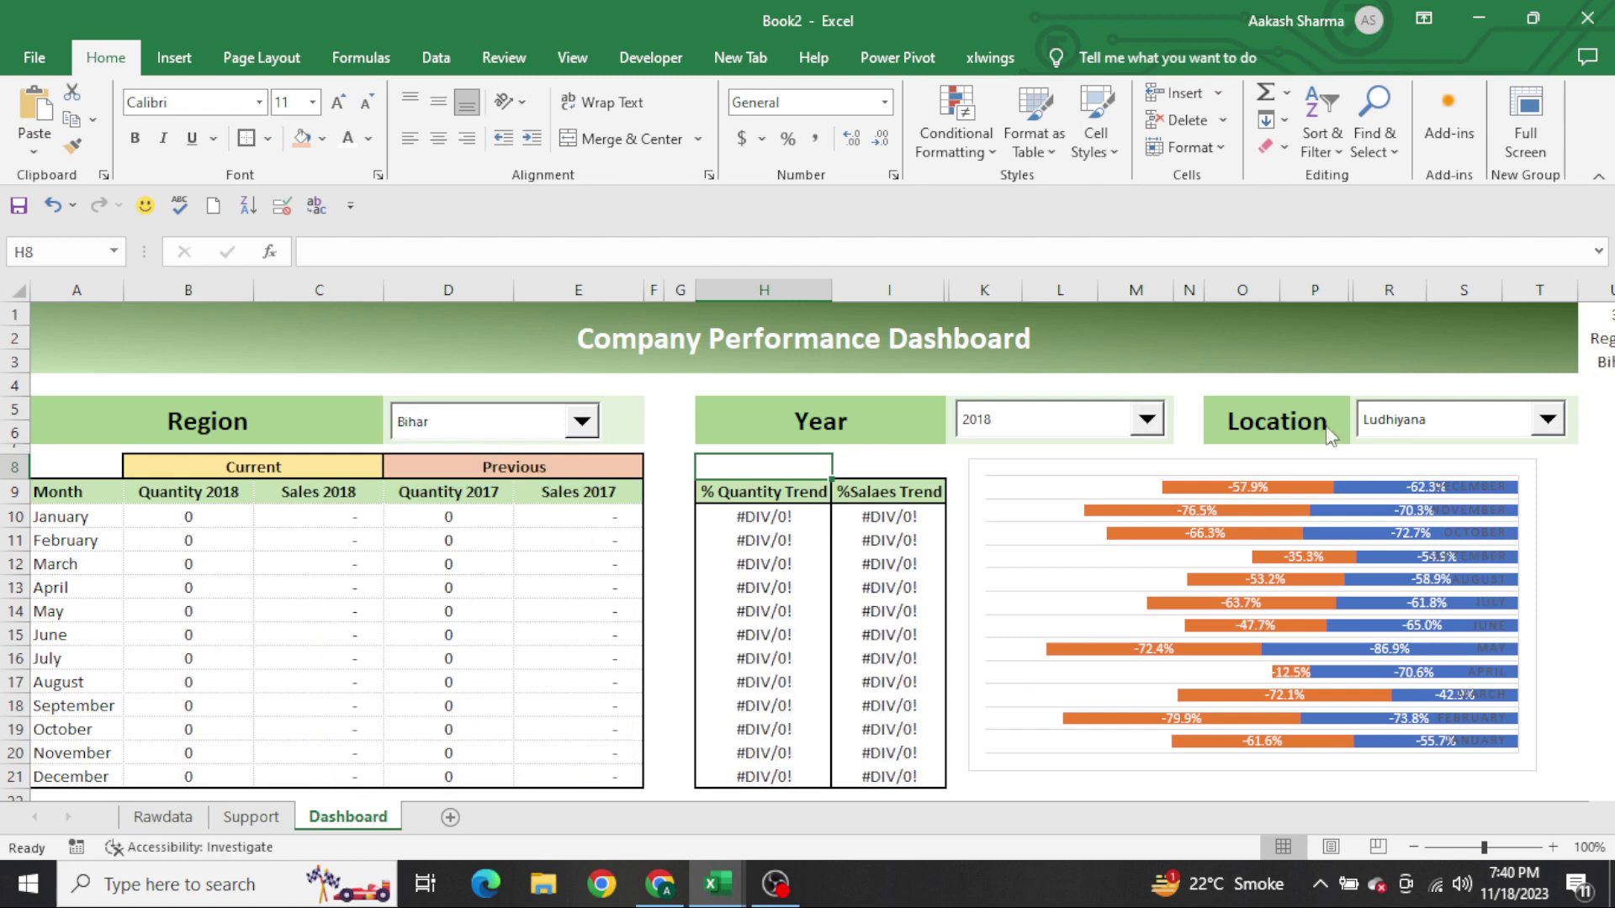
{"action": "left_click", "coordinate": [1435, 420]}
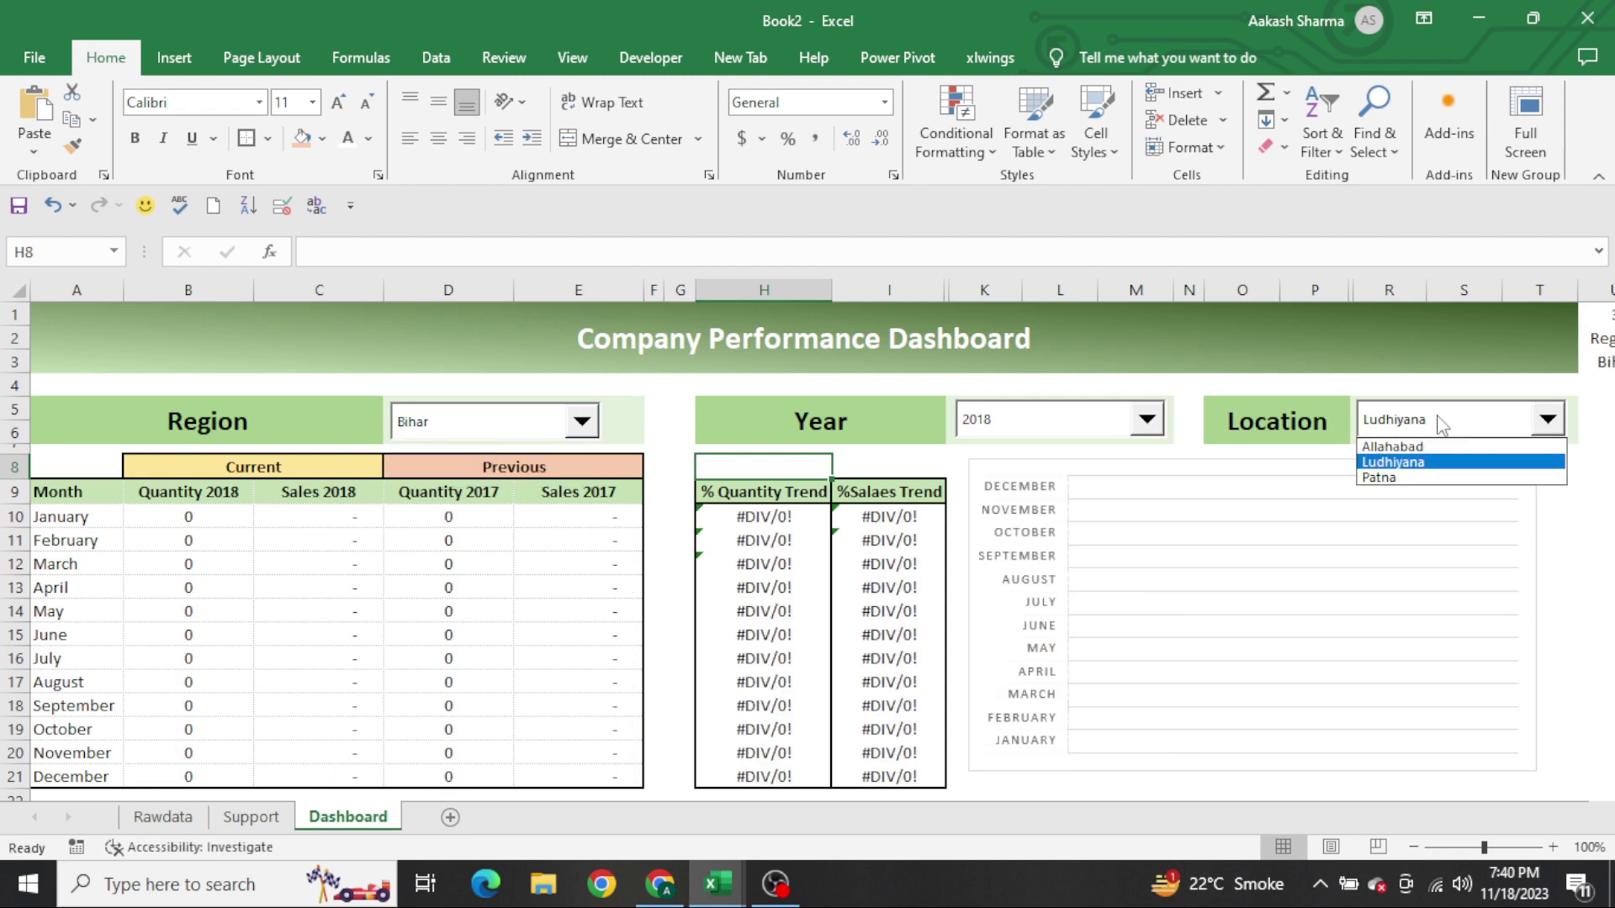
{"action": "left_click", "coordinate": [1413, 480]}
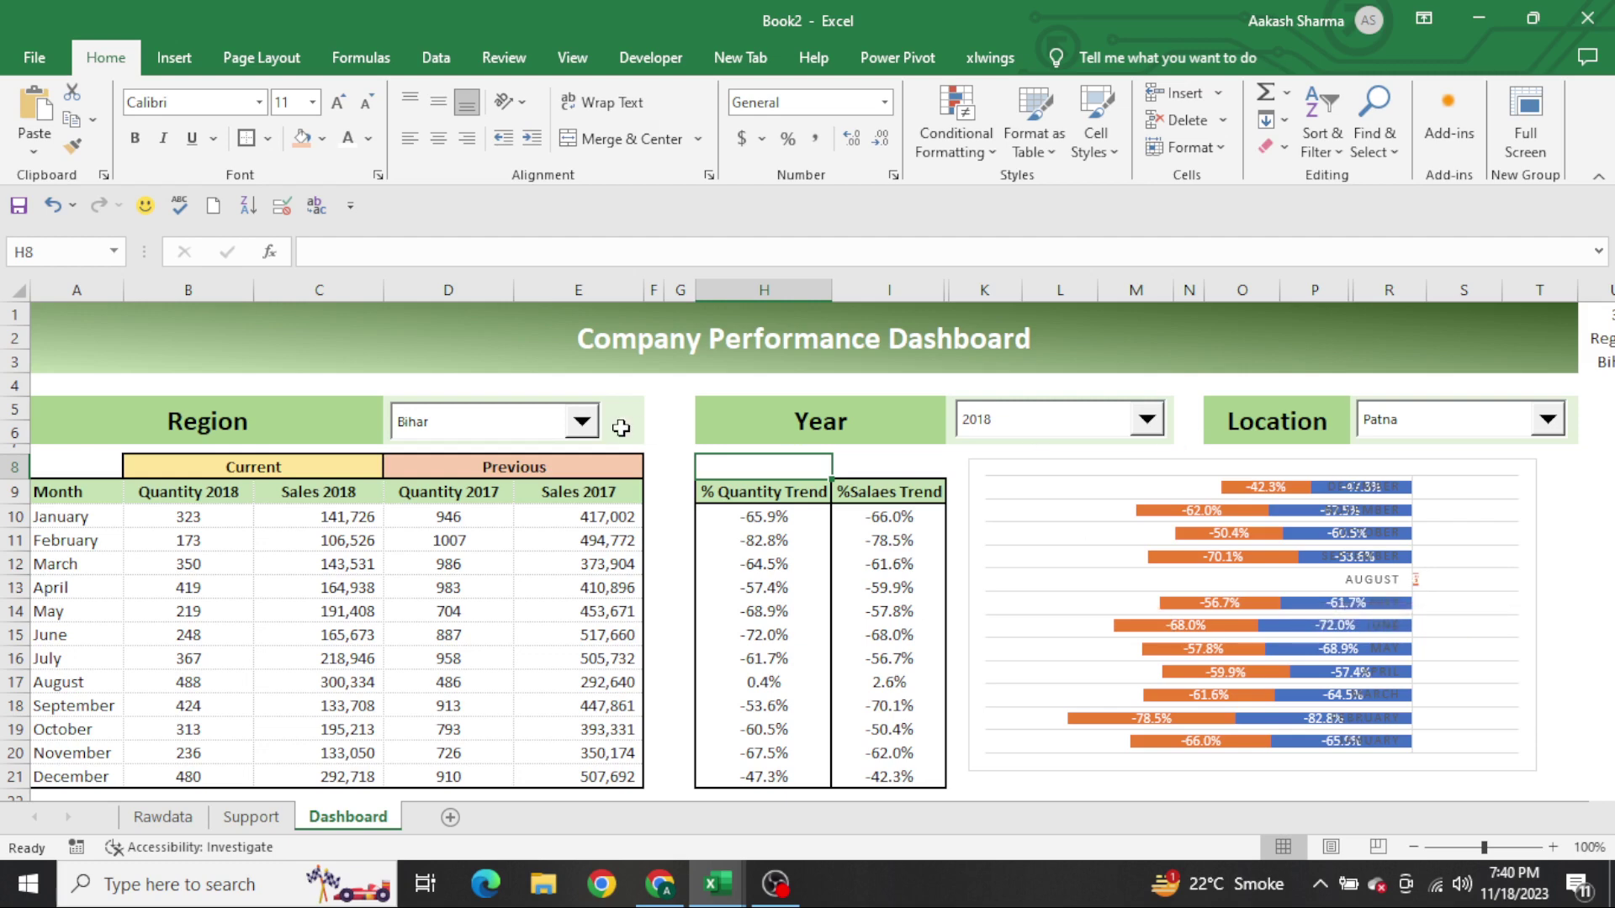
Switch the dashboard filters to region UP, location Allahabad and year 2019
{"action": "left_click", "coordinate": [535, 421]}
{"action": "left_click", "coordinate": [504, 450]}
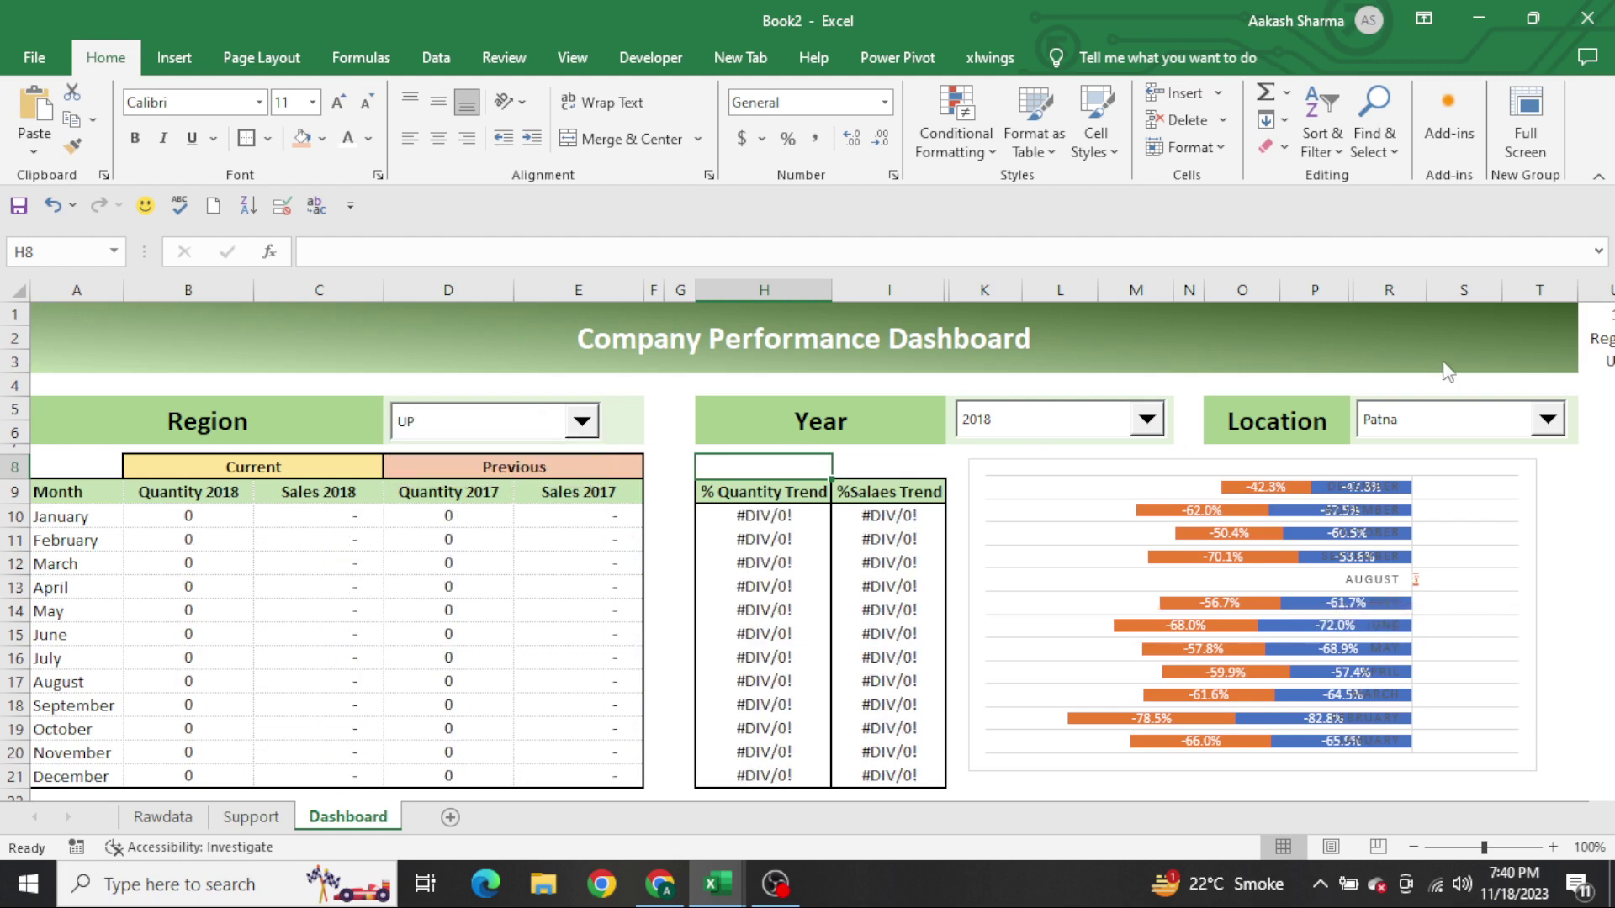
{"action": "left_click", "coordinate": [1421, 418]}
{"action": "left_click", "coordinate": [1439, 449]}
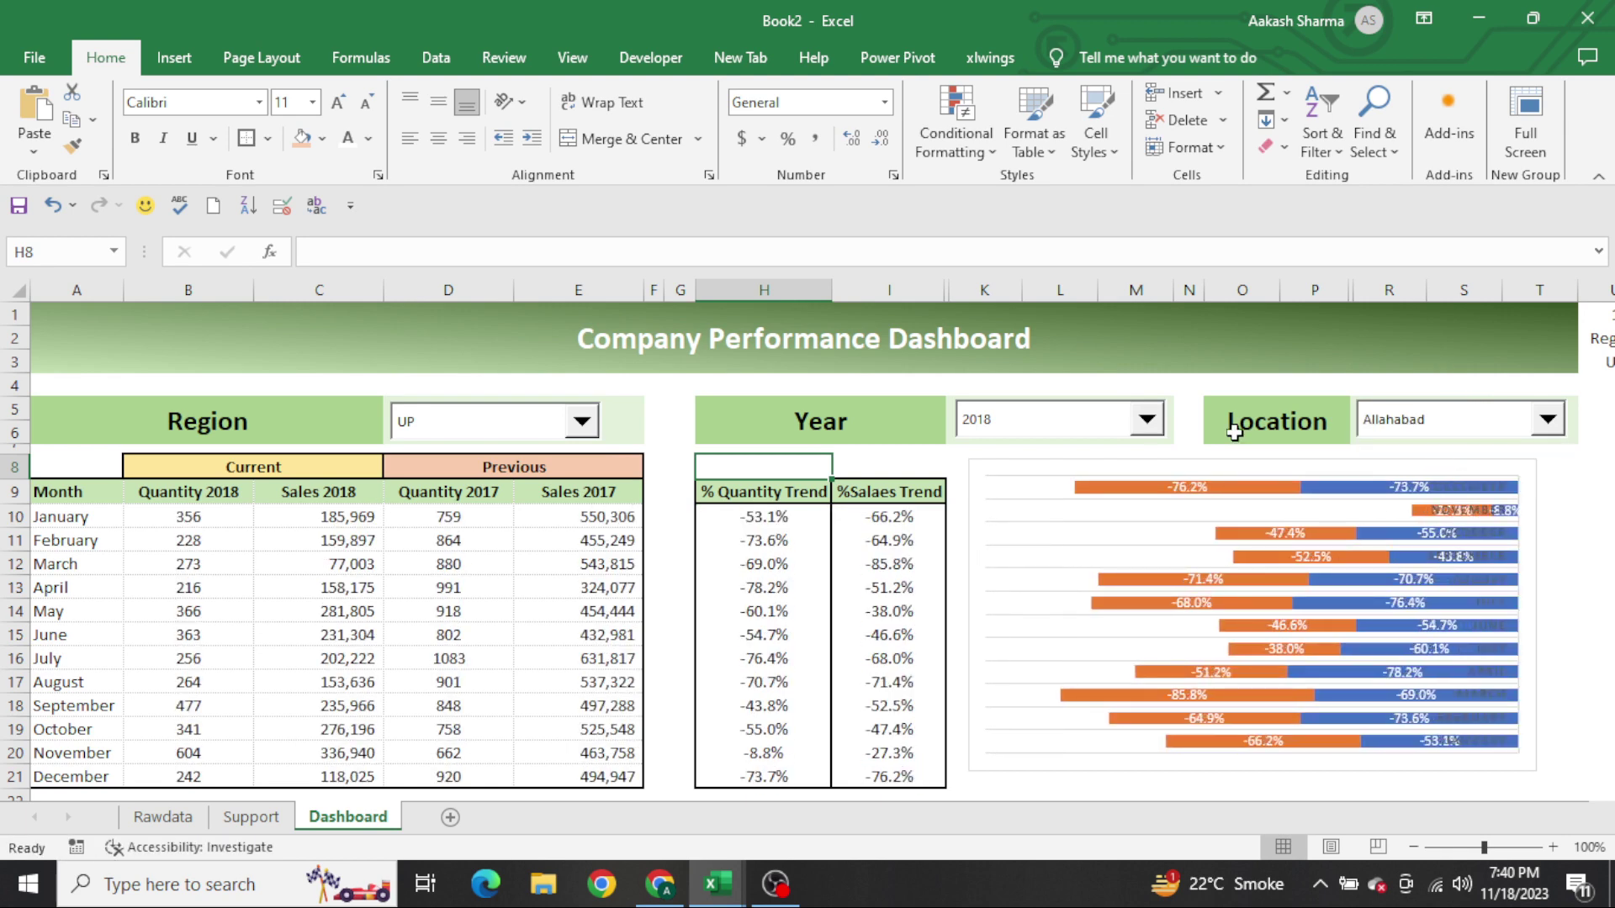
{"action": "left_click", "coordinate": [1147, 419]}
{"action": "left_click", "coordinate": [1052, 467]}
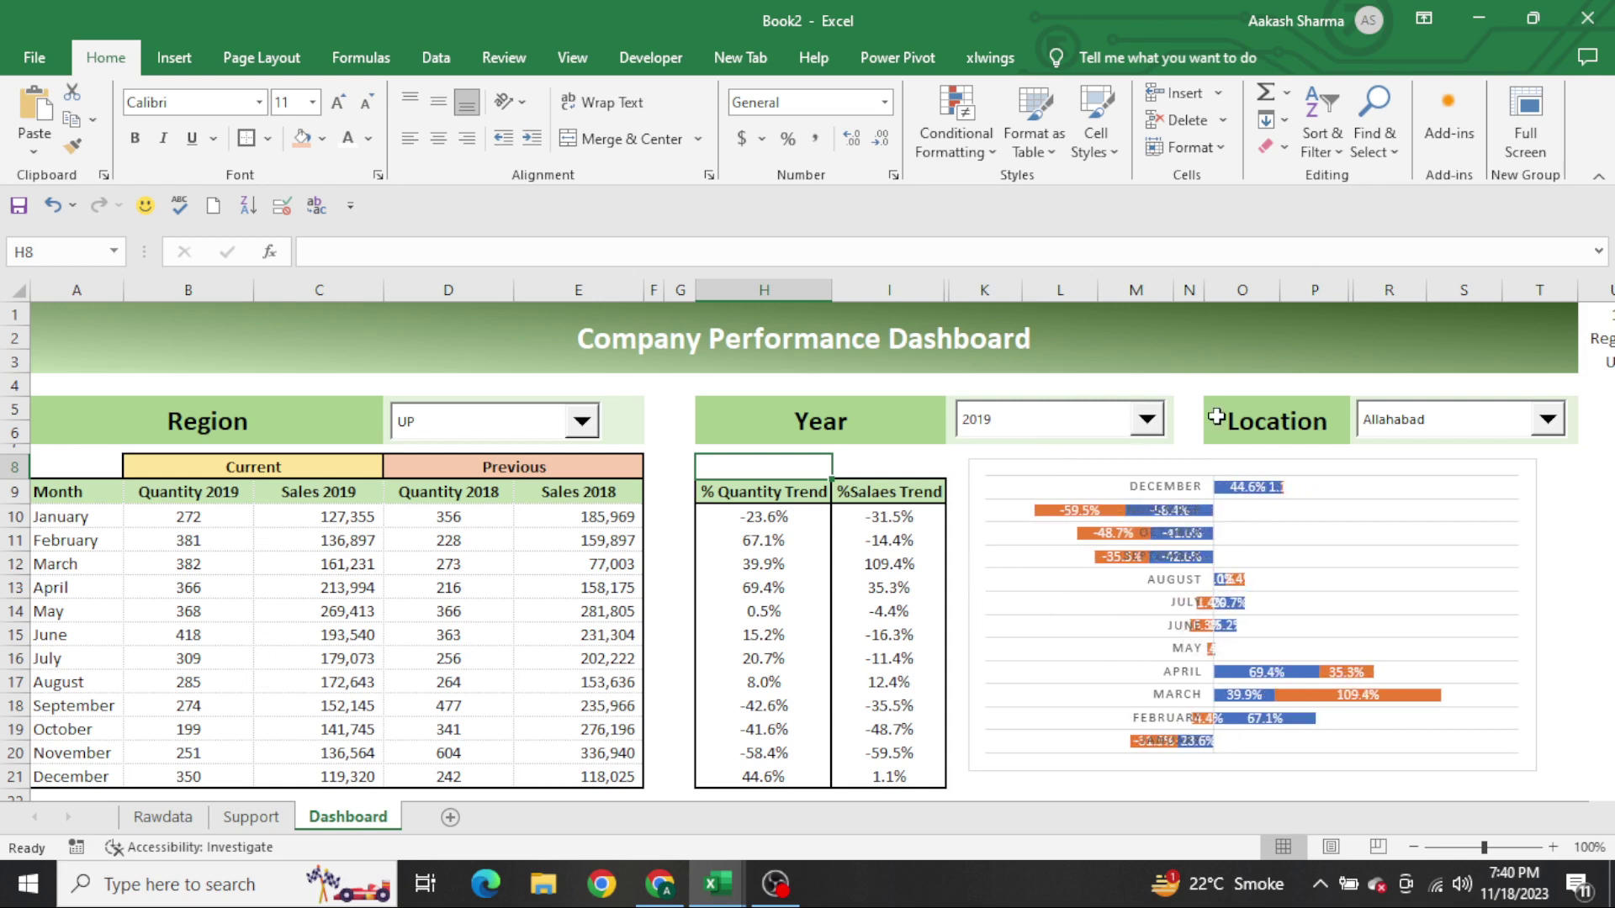
Change the dashboard's location to Ludhiyana and its region to Punjab
{"action": "left_click", "coordinate": [1424, 427]}
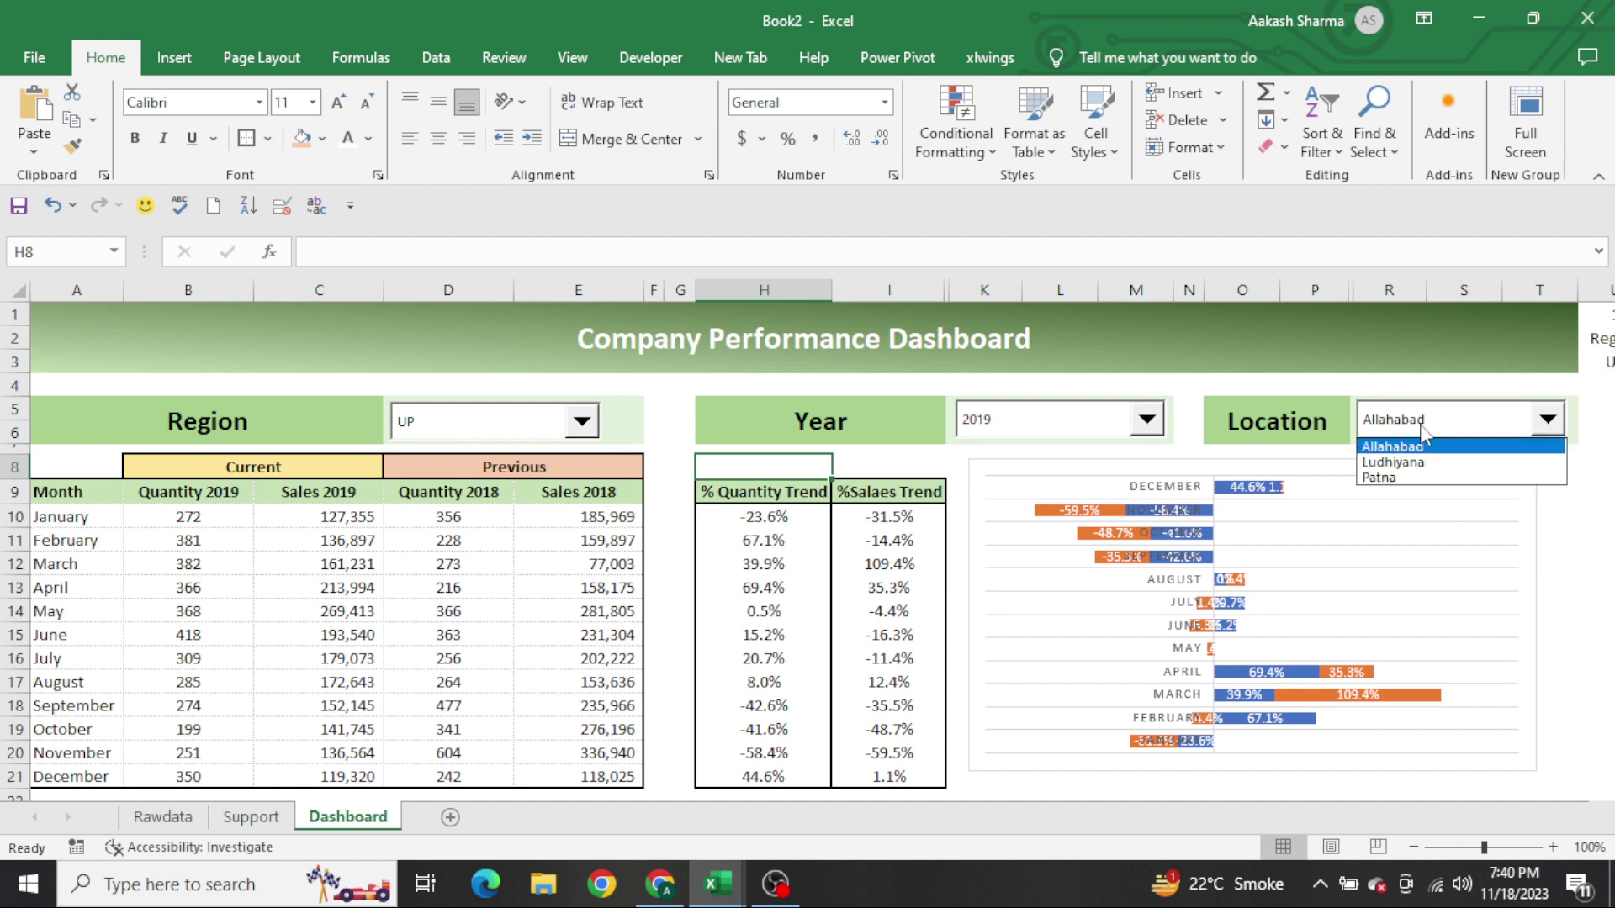
{"action": "left_click", "coordinate": [1401, 463]}
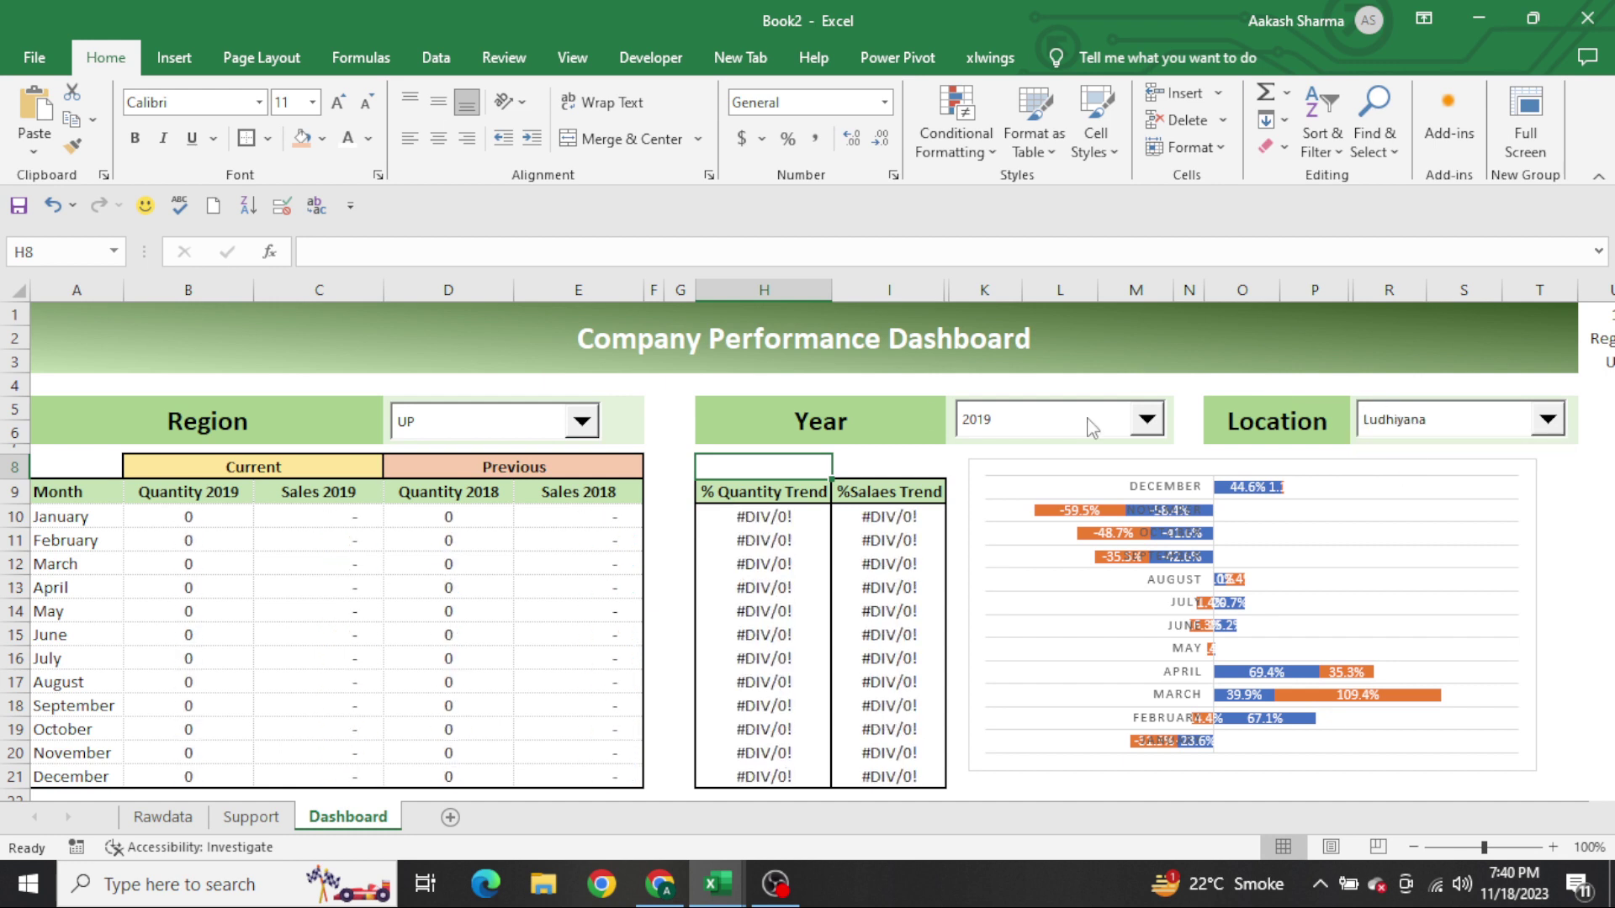
{"action": "left_click", "coordinate": [580, 421]}
{"action": "left_click", "coordinate": [522, 465]}
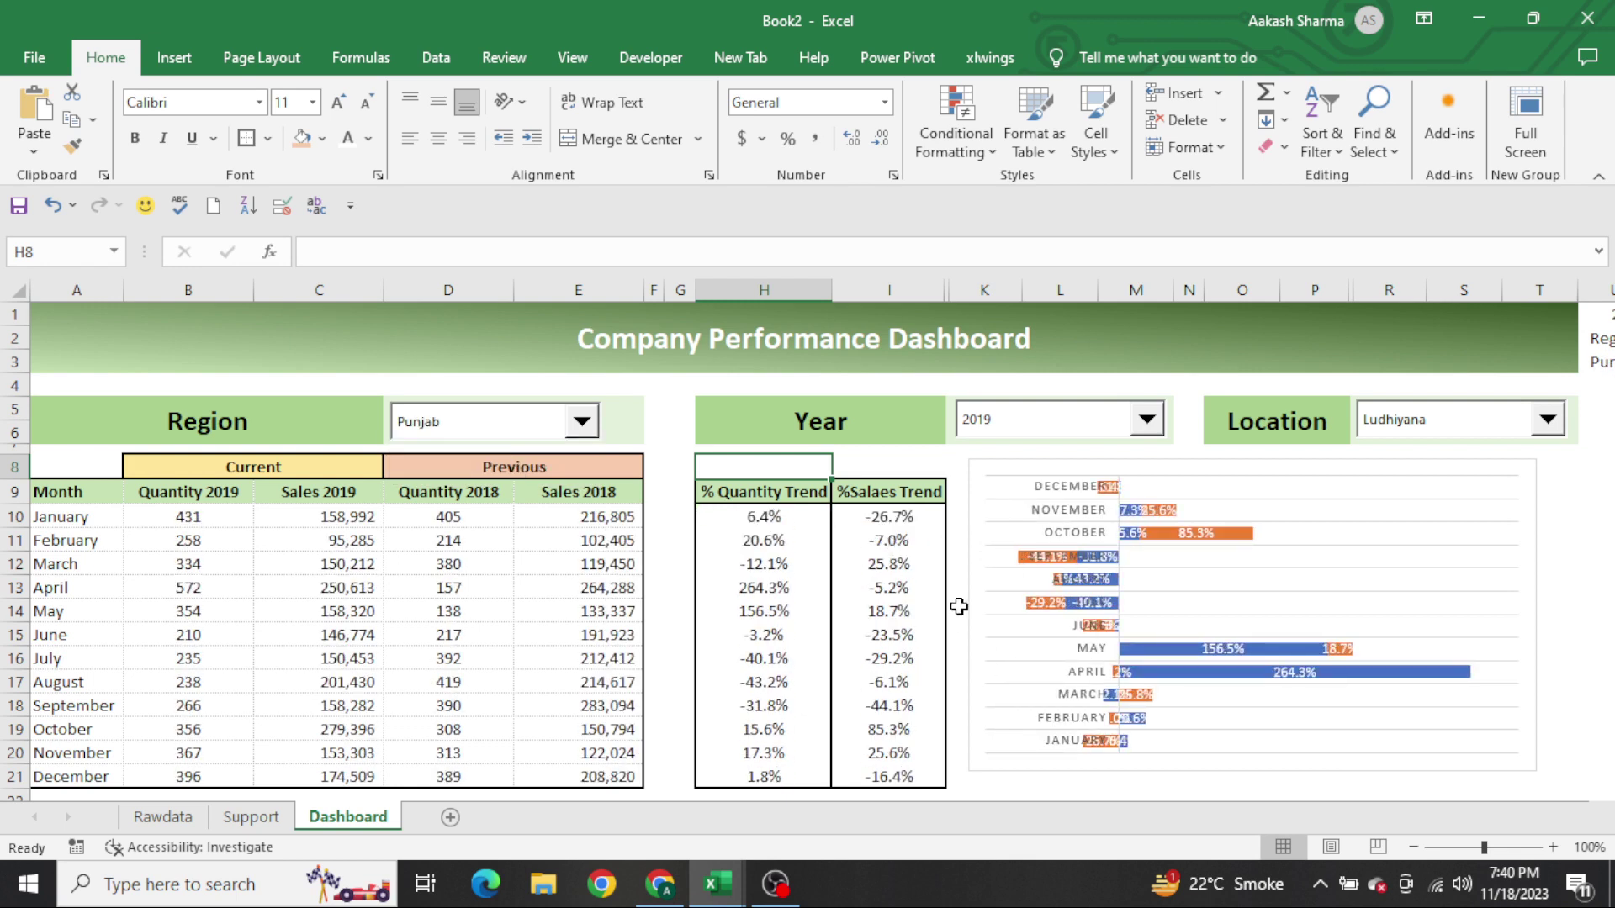
{"action": "left_click", "coordinate": [800, 560]}
{"action": "key", "text": "ctrl+Left"}
{"action": "key", "text": "ctrl+Left"}
{"action": "key", "text": "ctrl+Up"}
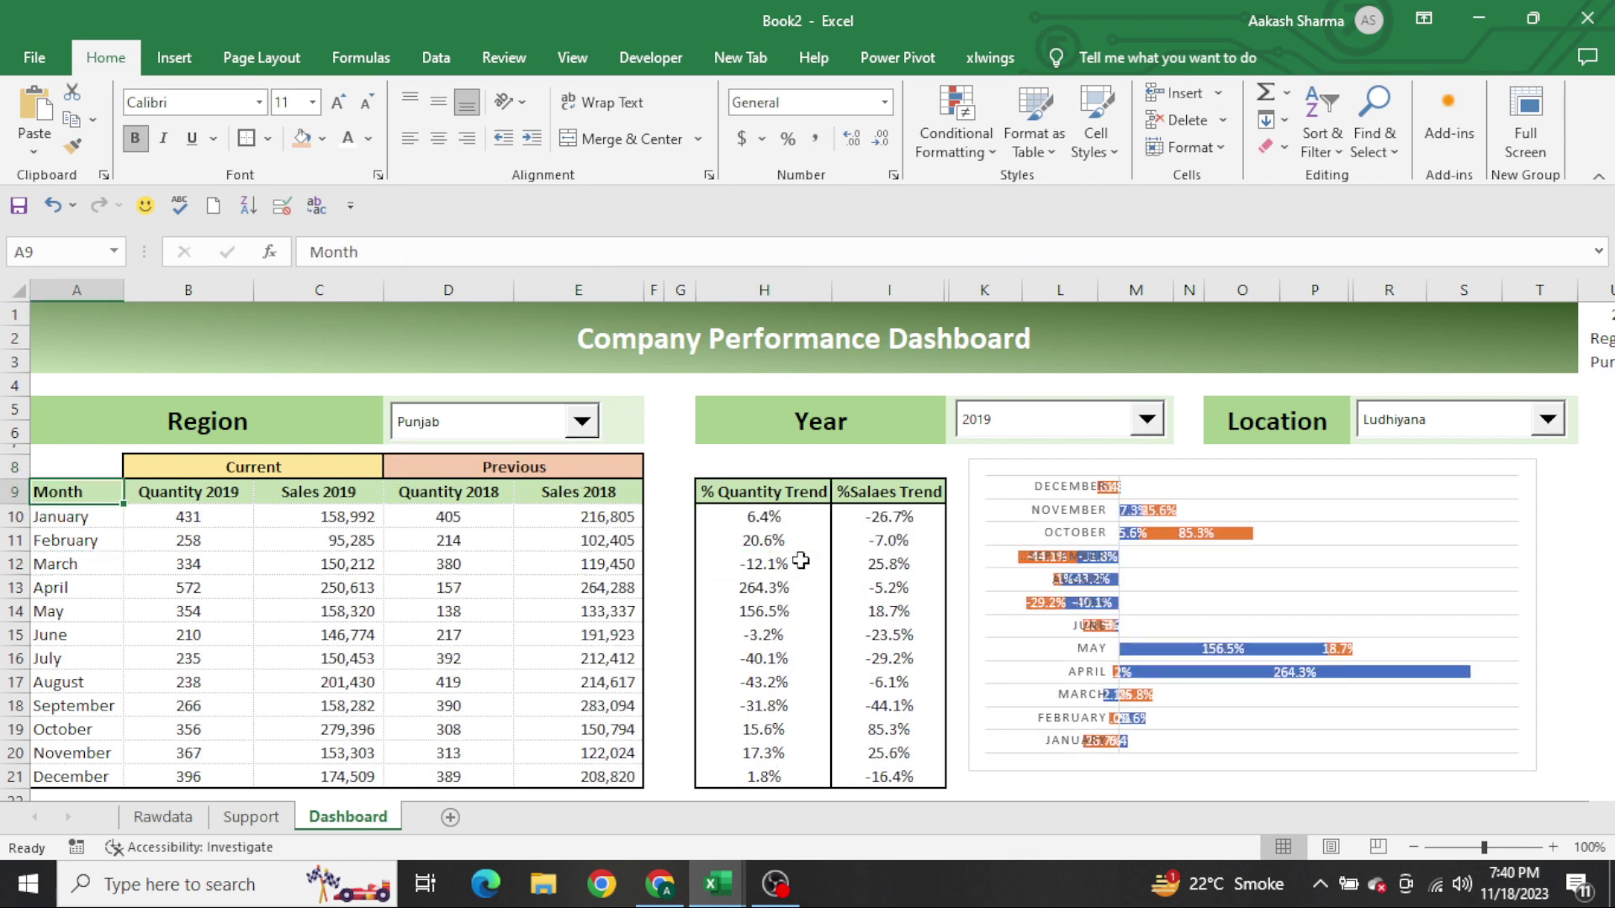
{"action": "key", "text": "ctrl+Up"}
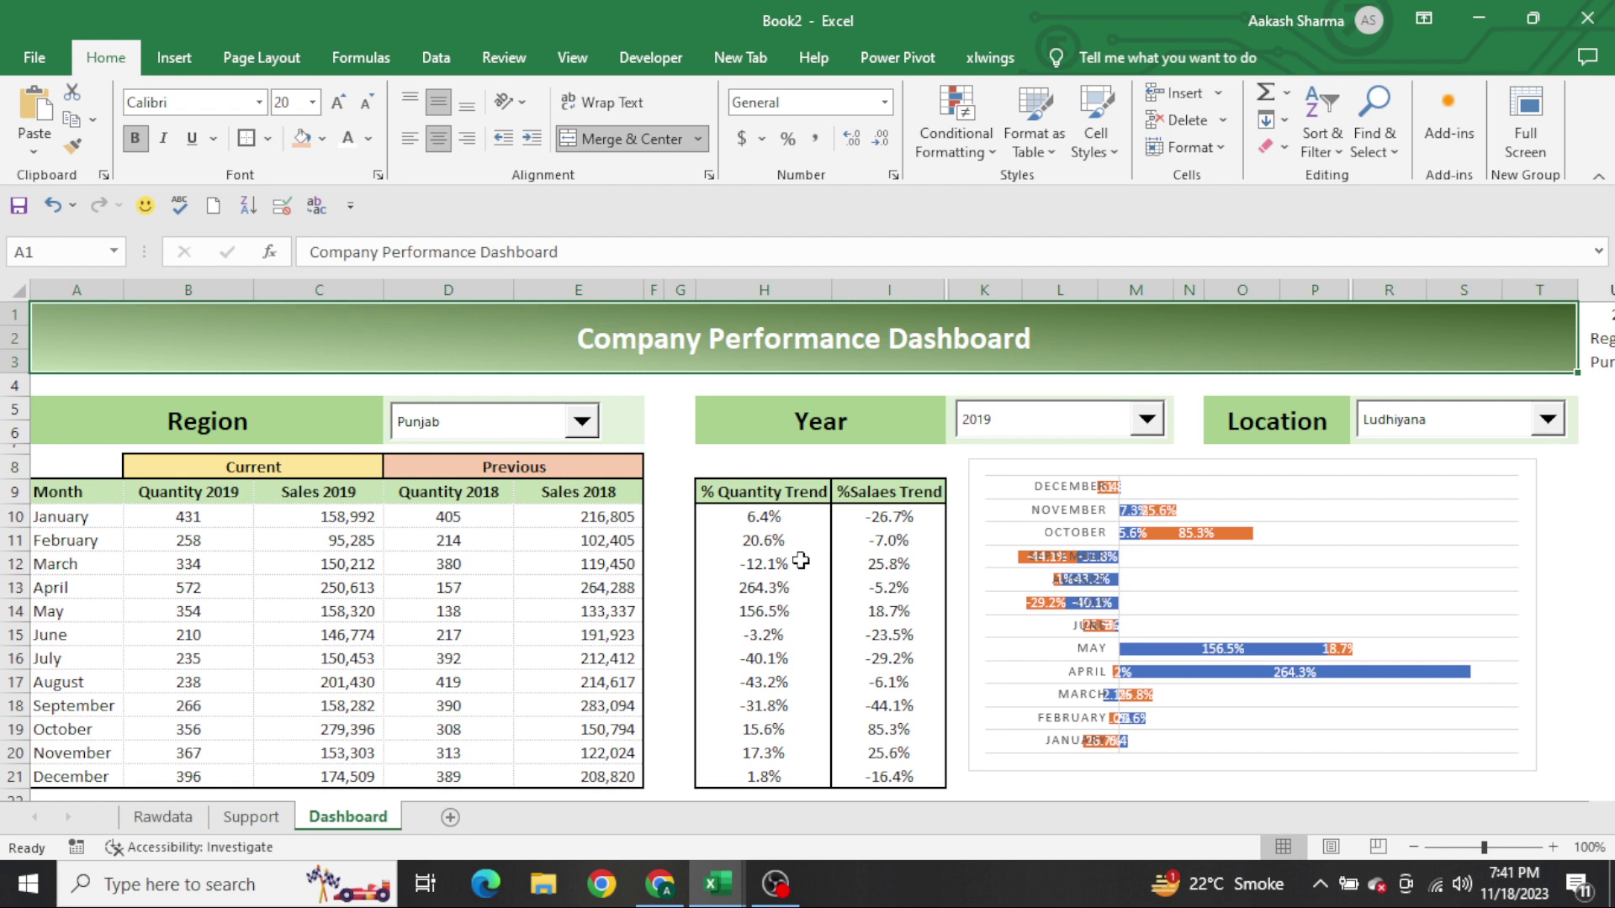
{"action": "left_click", "coordinate": [801, 561]}
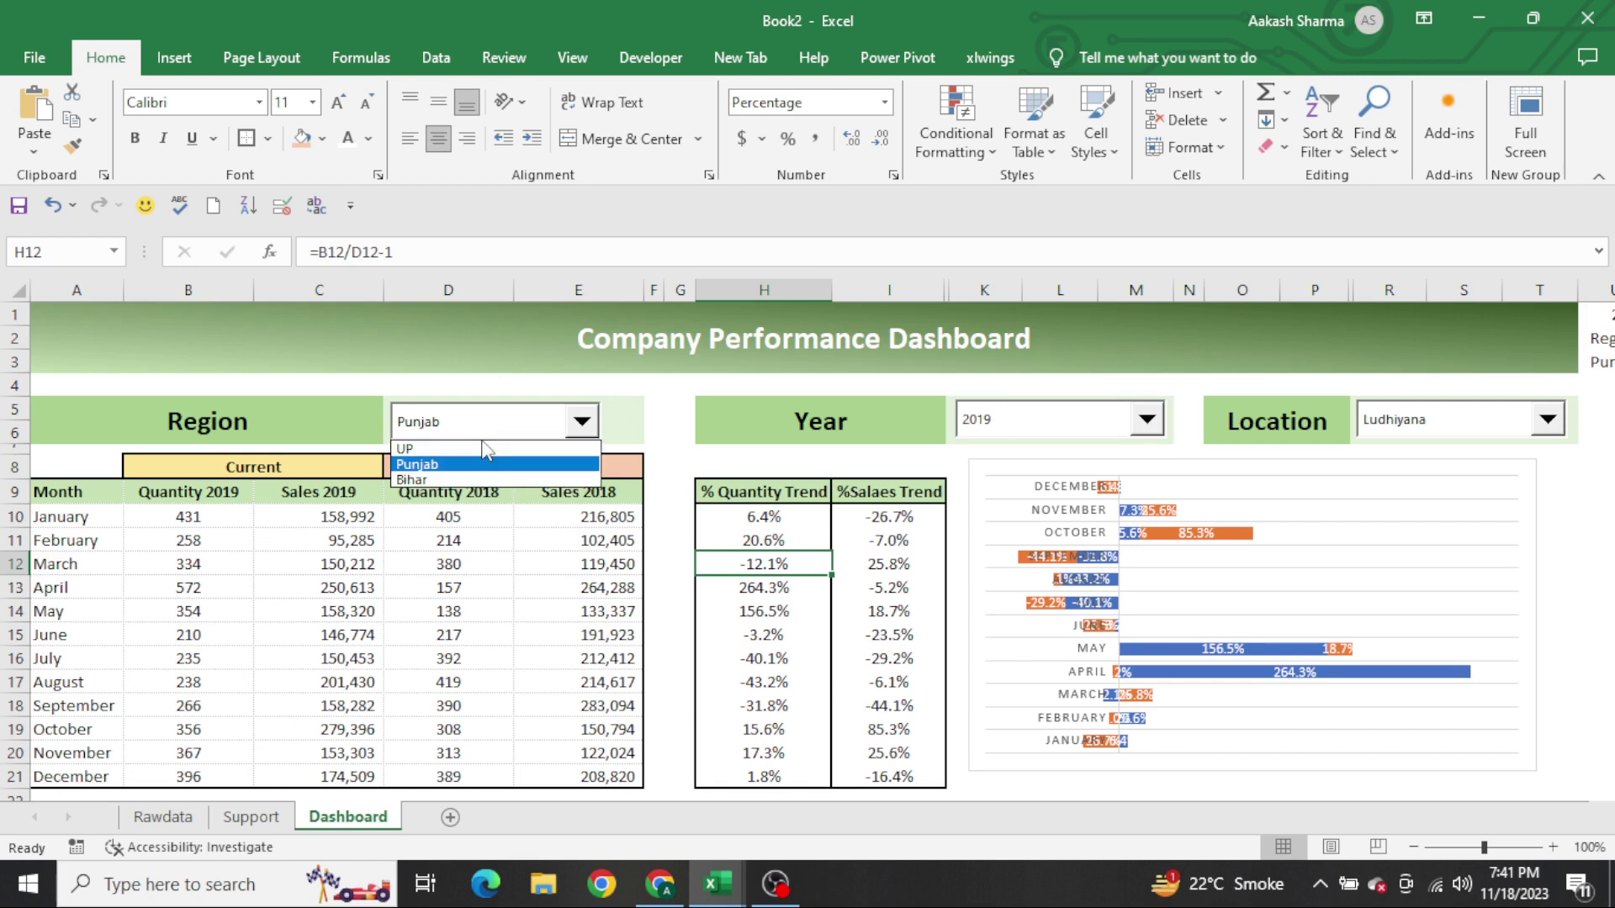
Set the dashboard filters to year 2020, location Allahabad and region UP
{"action": "left_click", "coordinate": [1083, 426]}
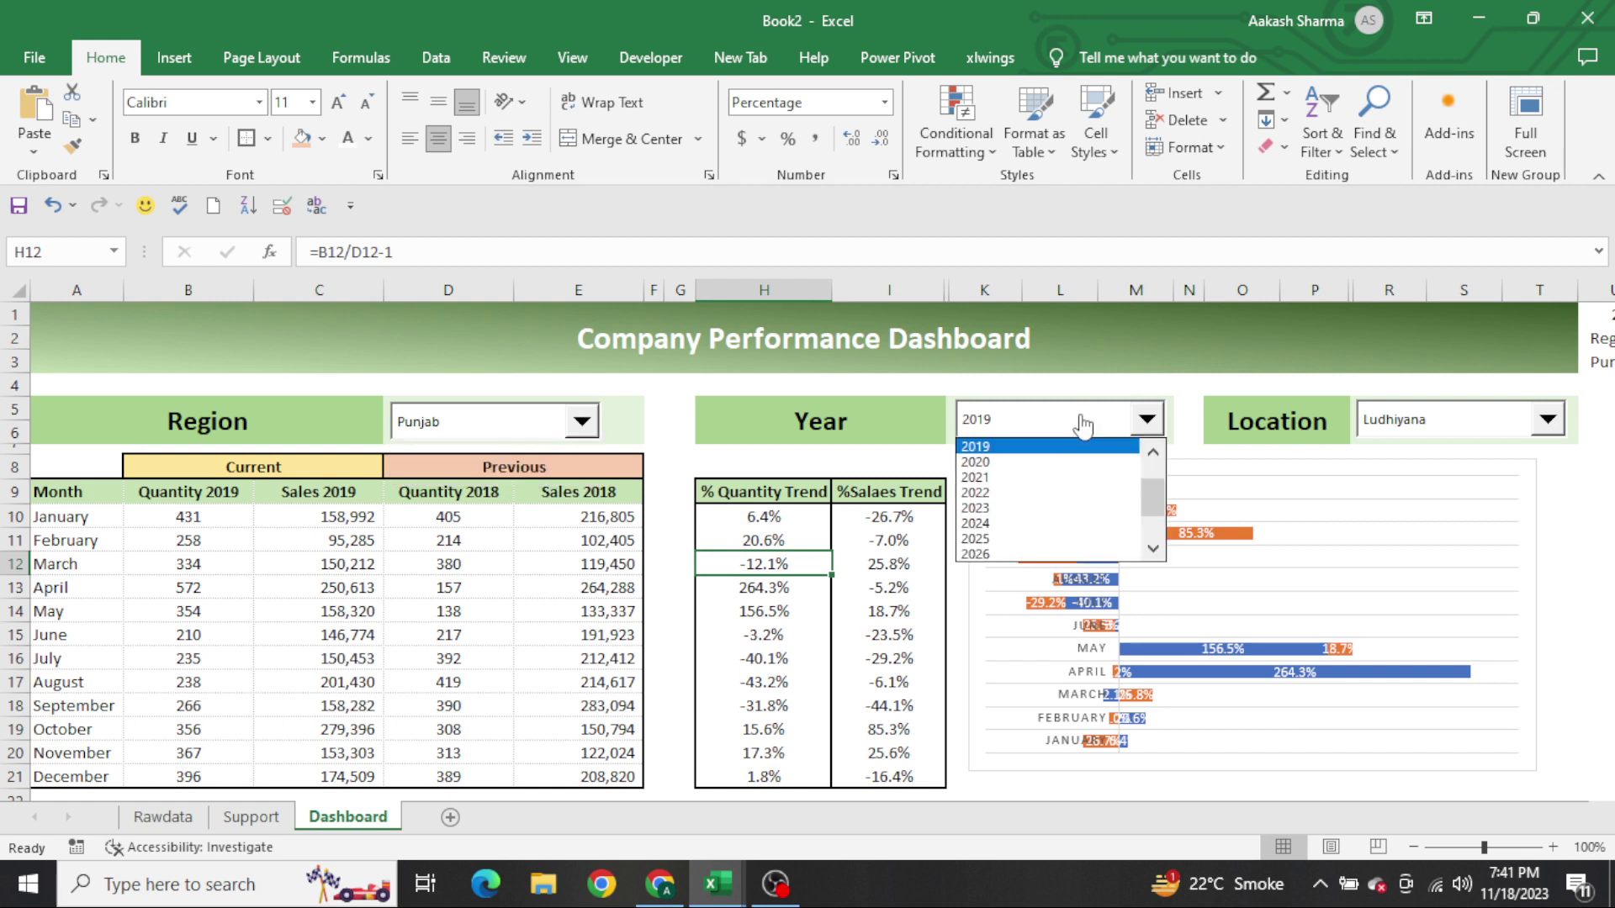
{"action": "left_click", "coordinate": [1058, 469]}
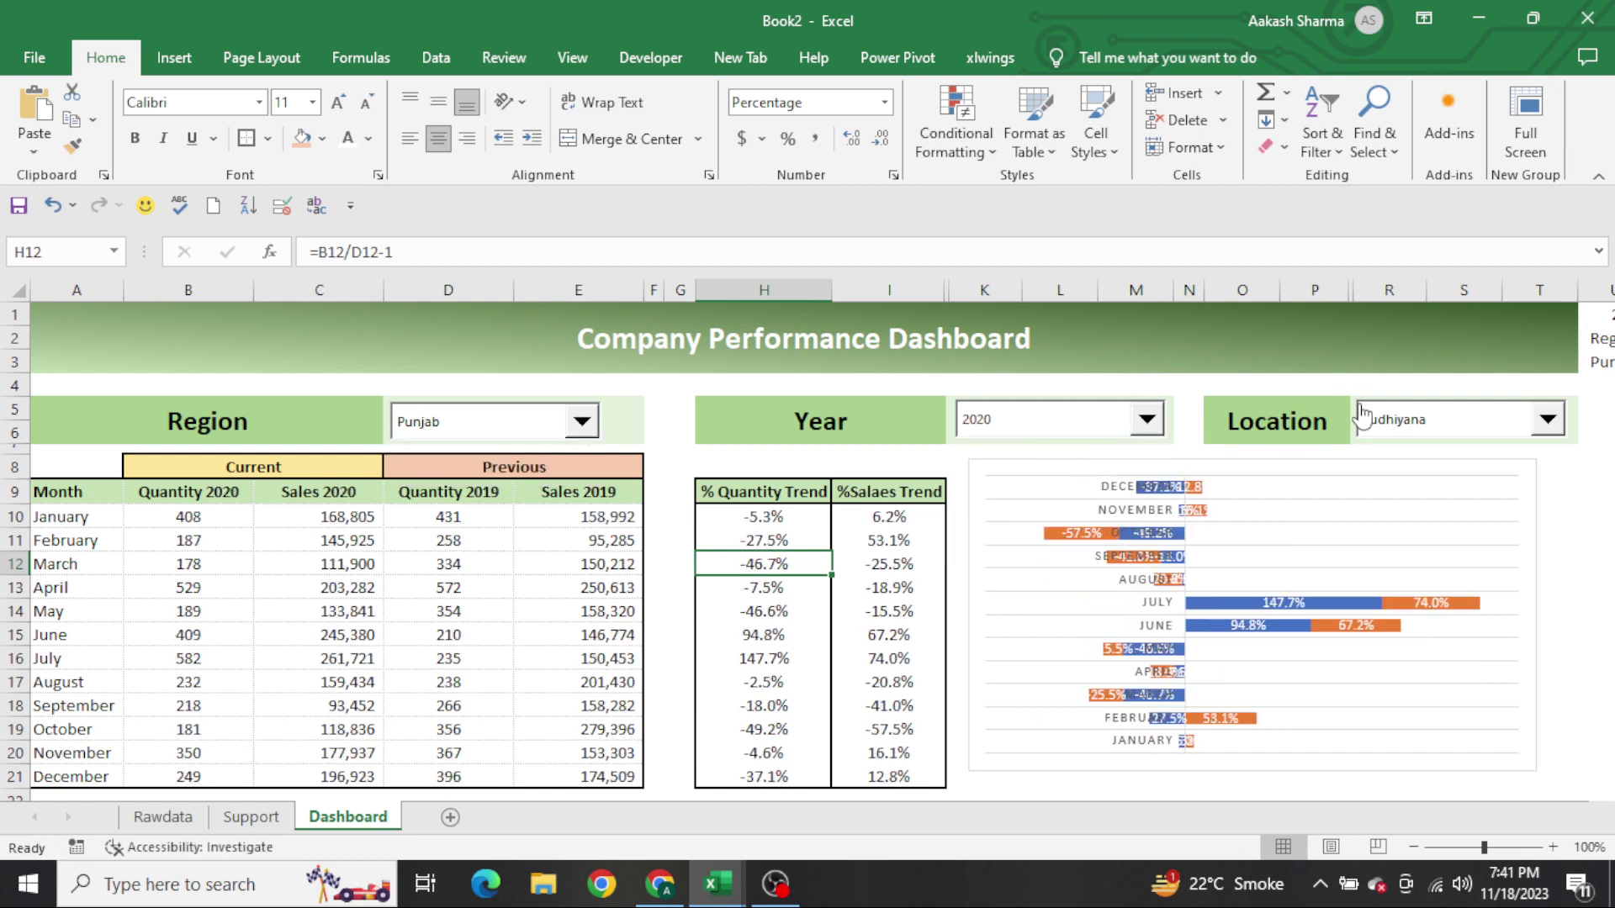
{"action": "left_click", "coordinate": [1419, 433]}
{"action": "left_click", "coordinate": [1403, 446]}
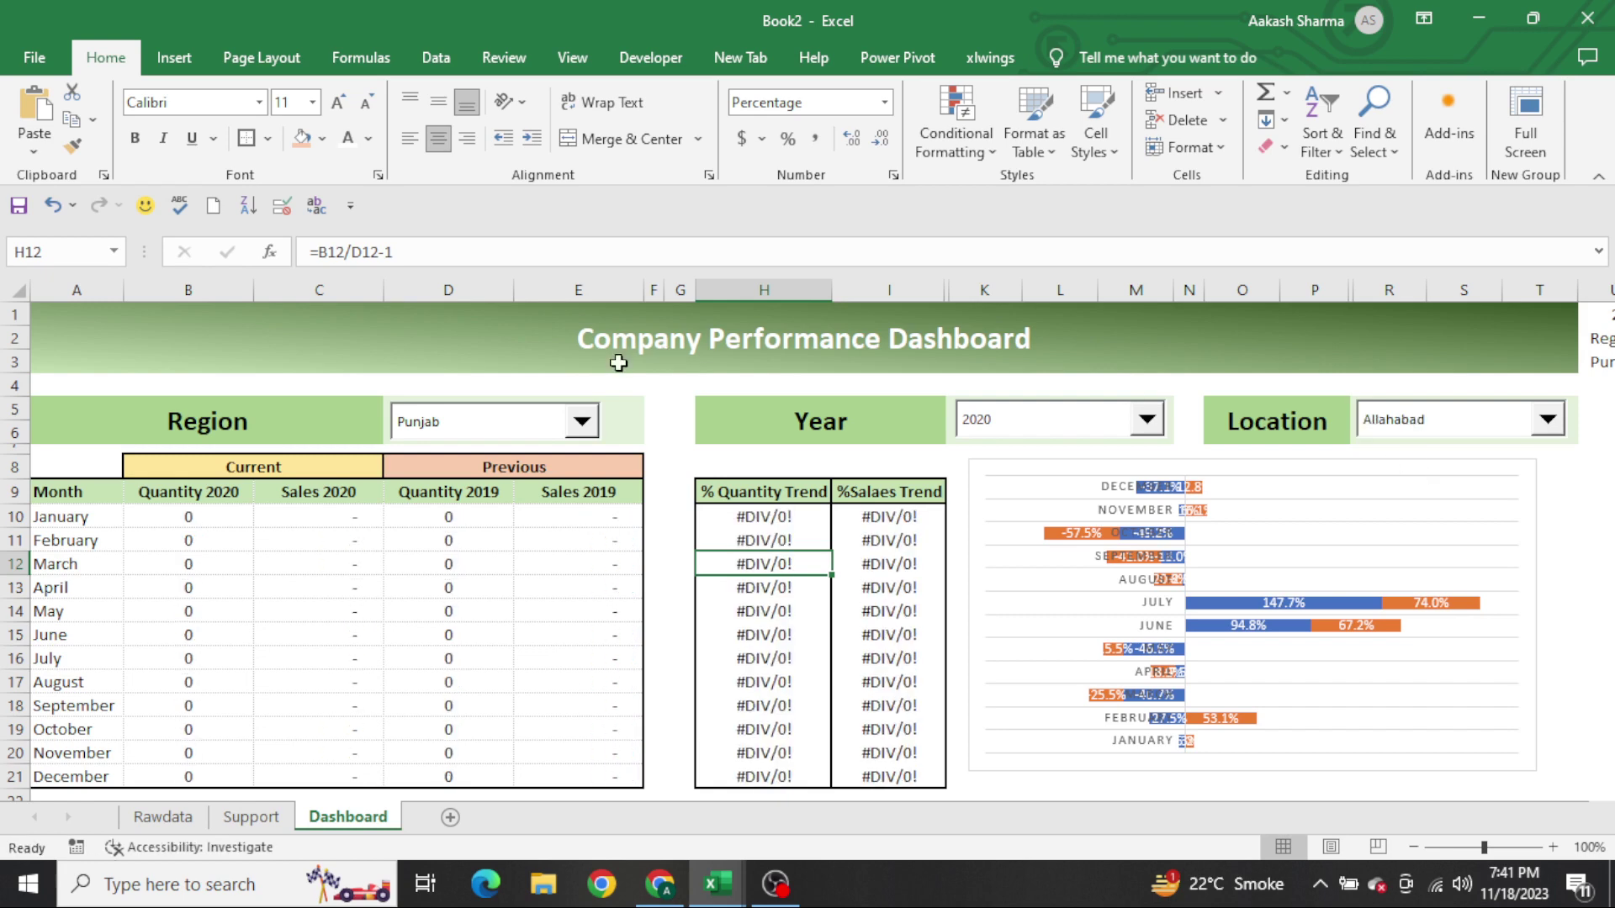
{"action": "left_click", "coordinate": [469, 425]}
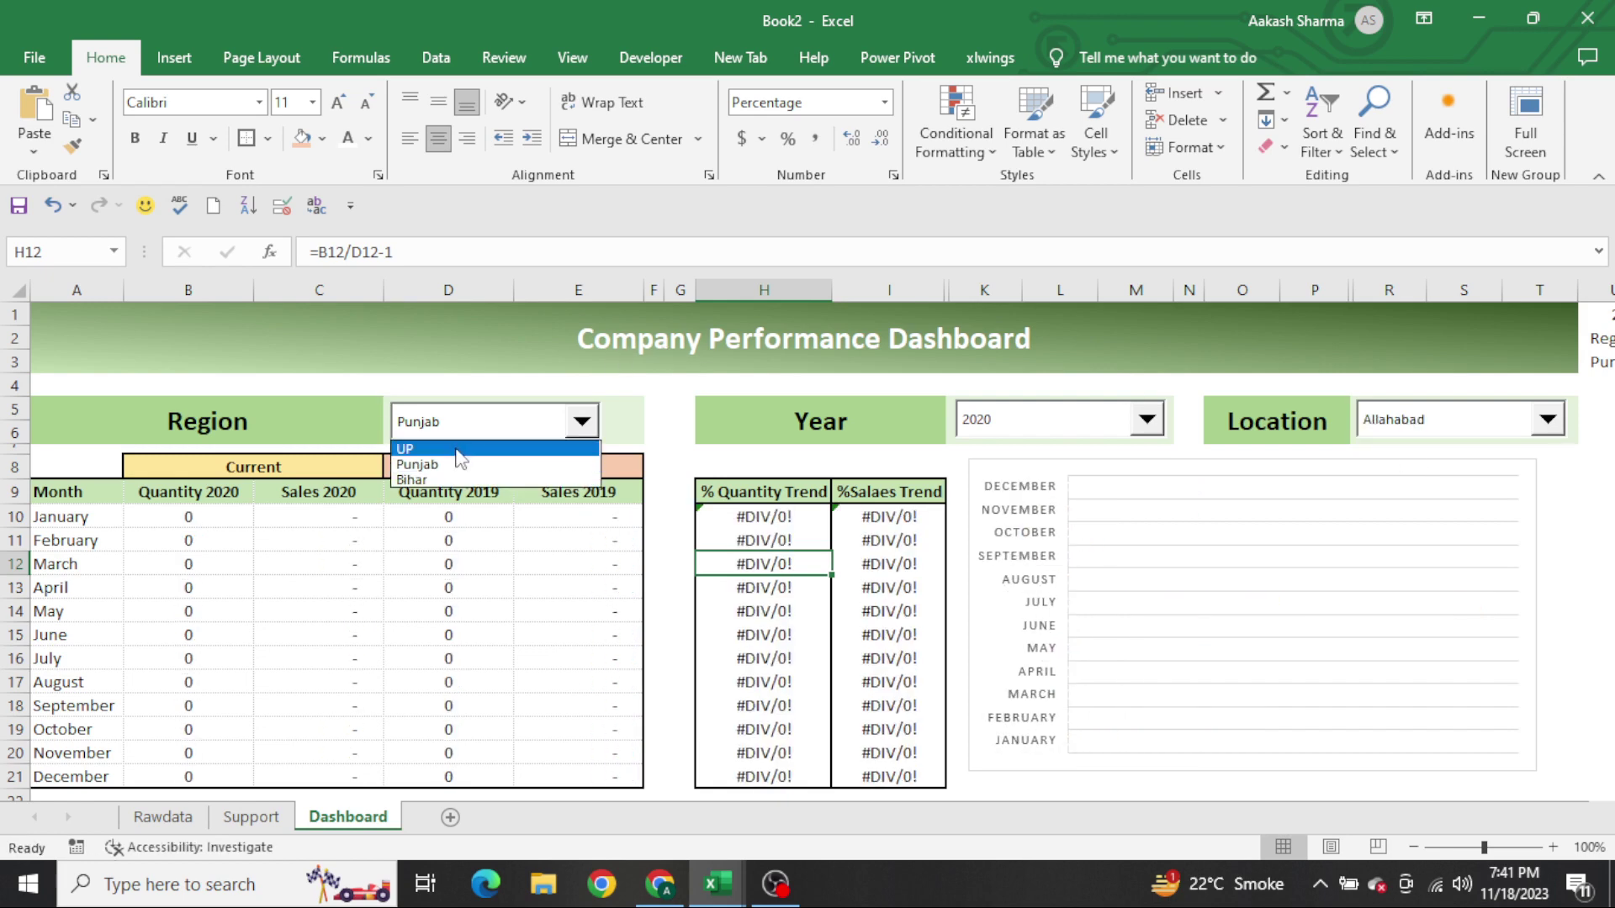
{"action": "left_click", "coordinate": [458, 457]}
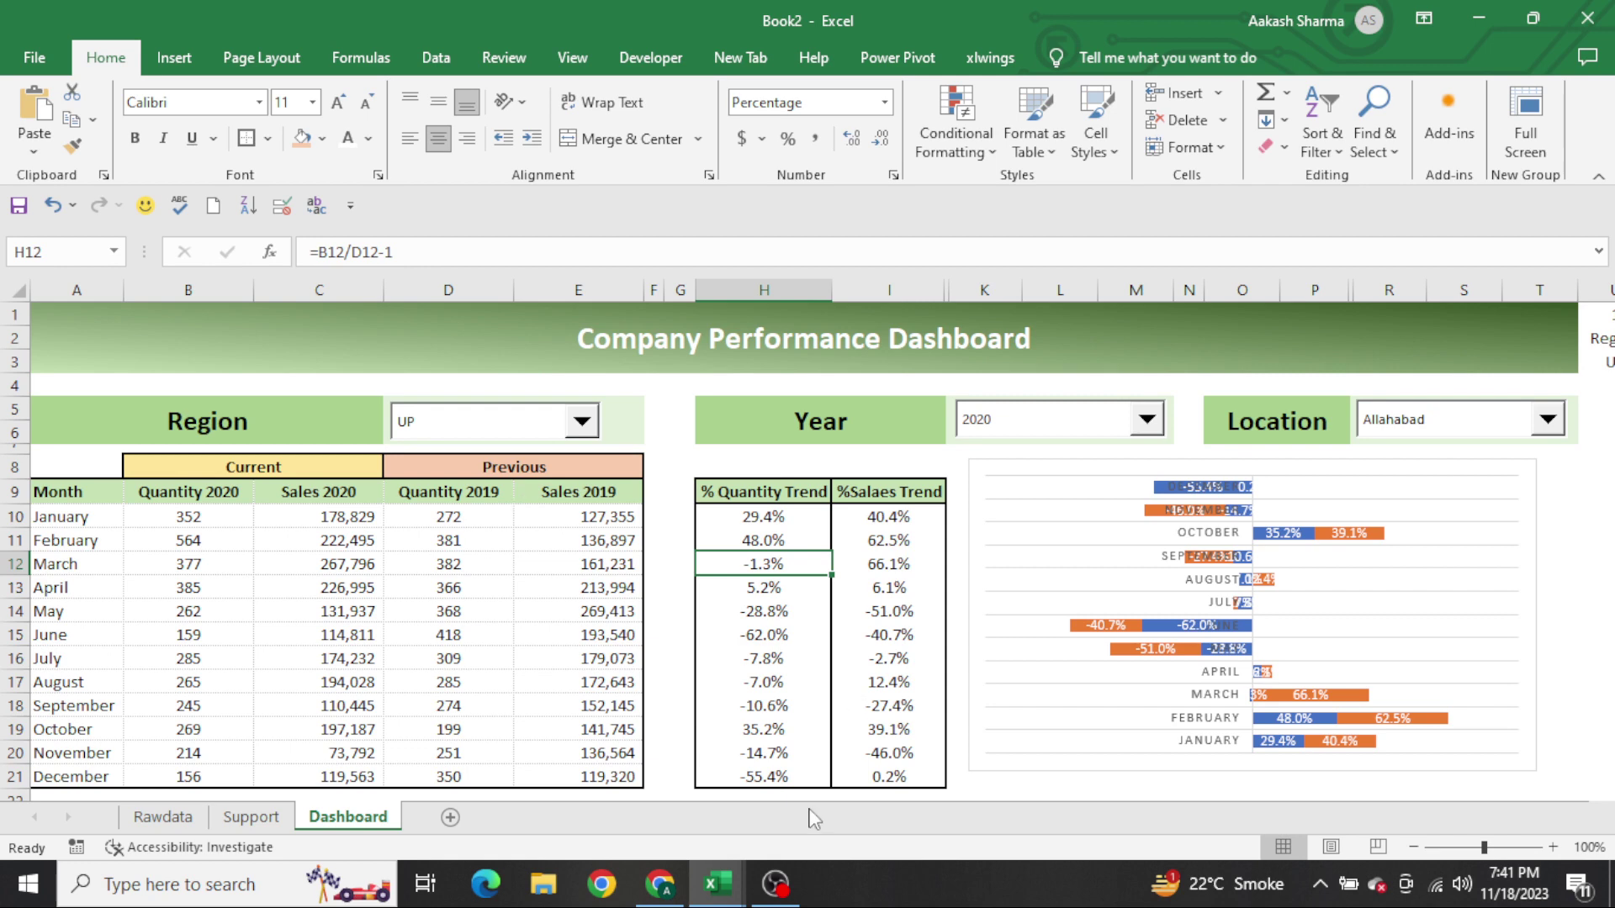
{"action": "left_click", "coordinate": [775, 885]}
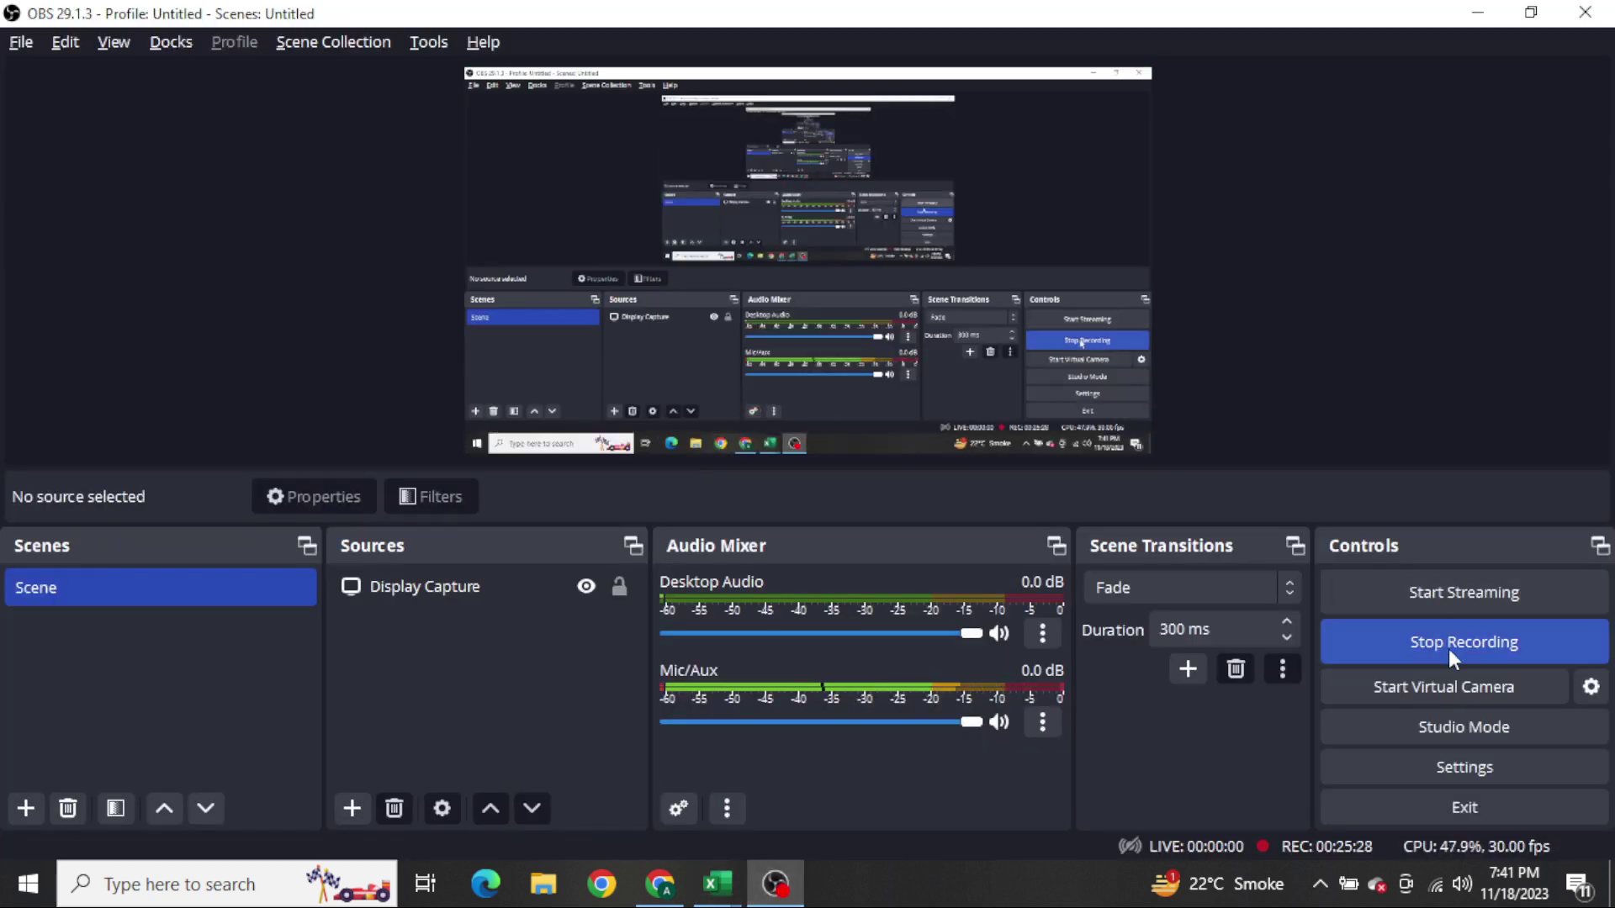